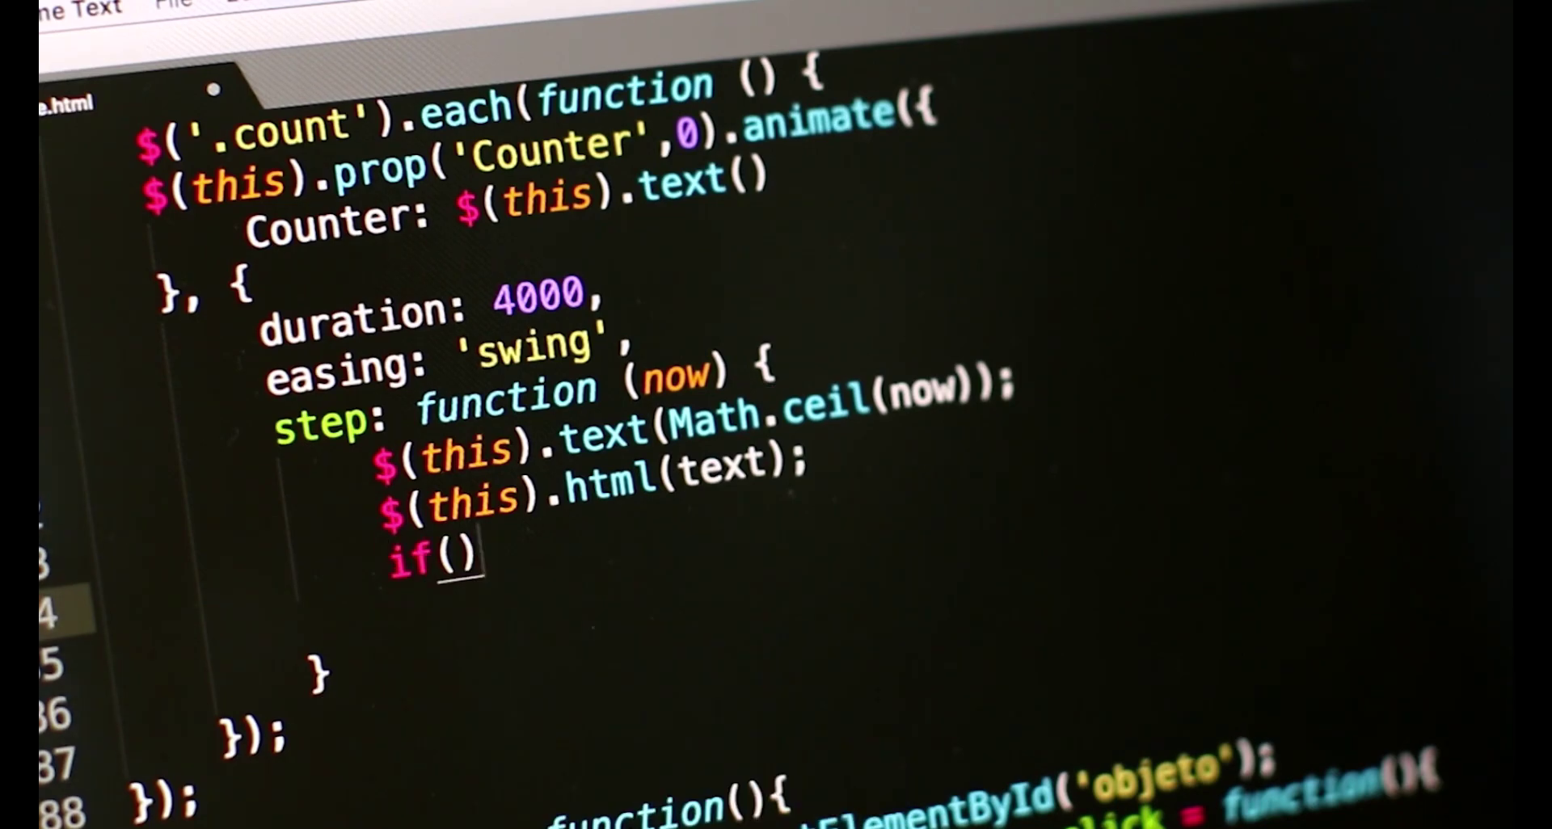
pyautogui.write(') {')
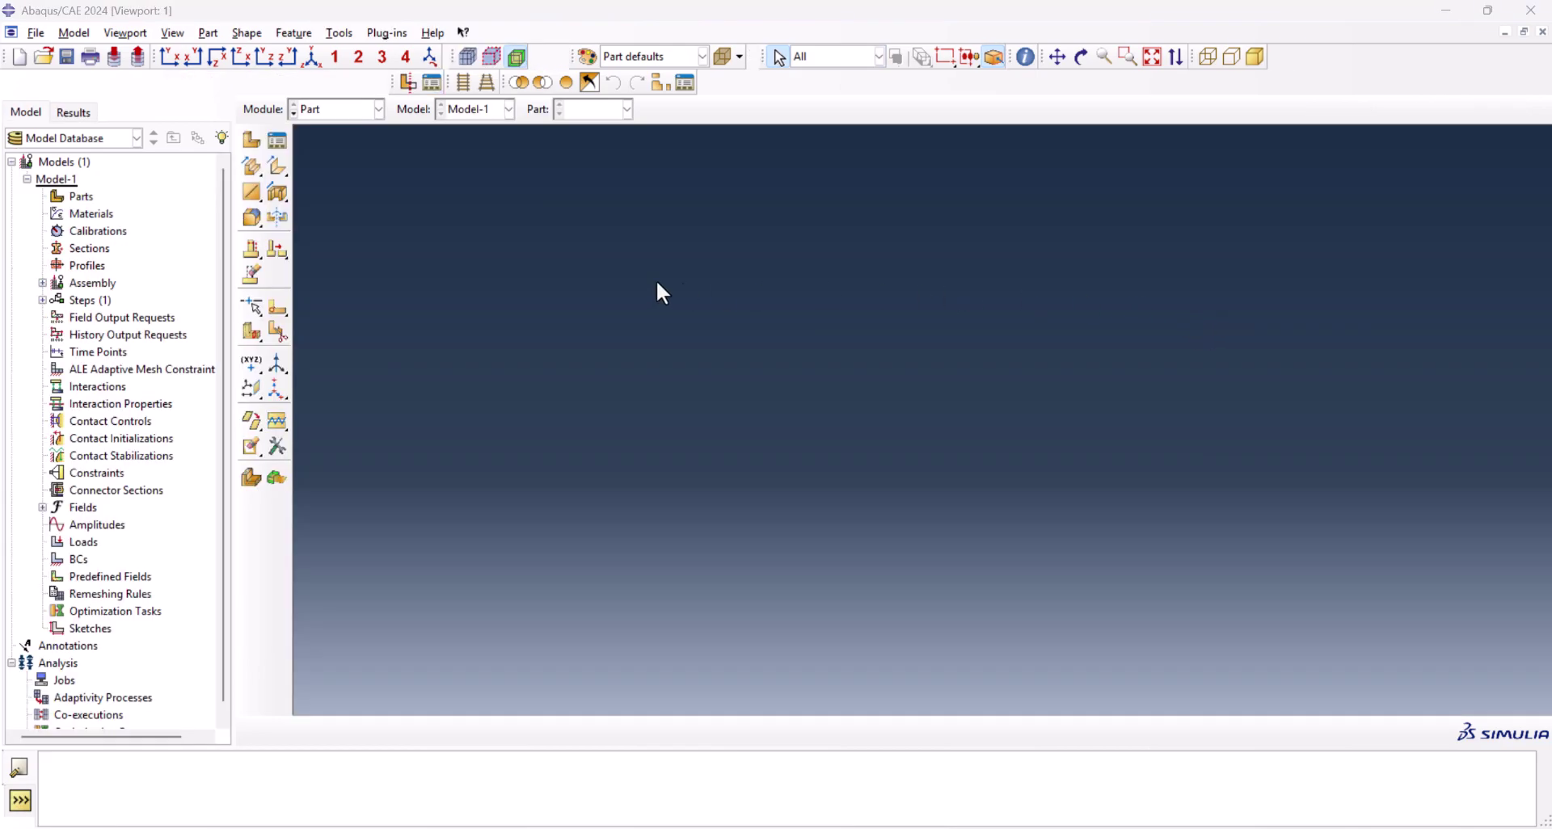
# Create a 3D deformable solid extrusion part with an approximate size of 0.2
pyautogui.click(249, 144)
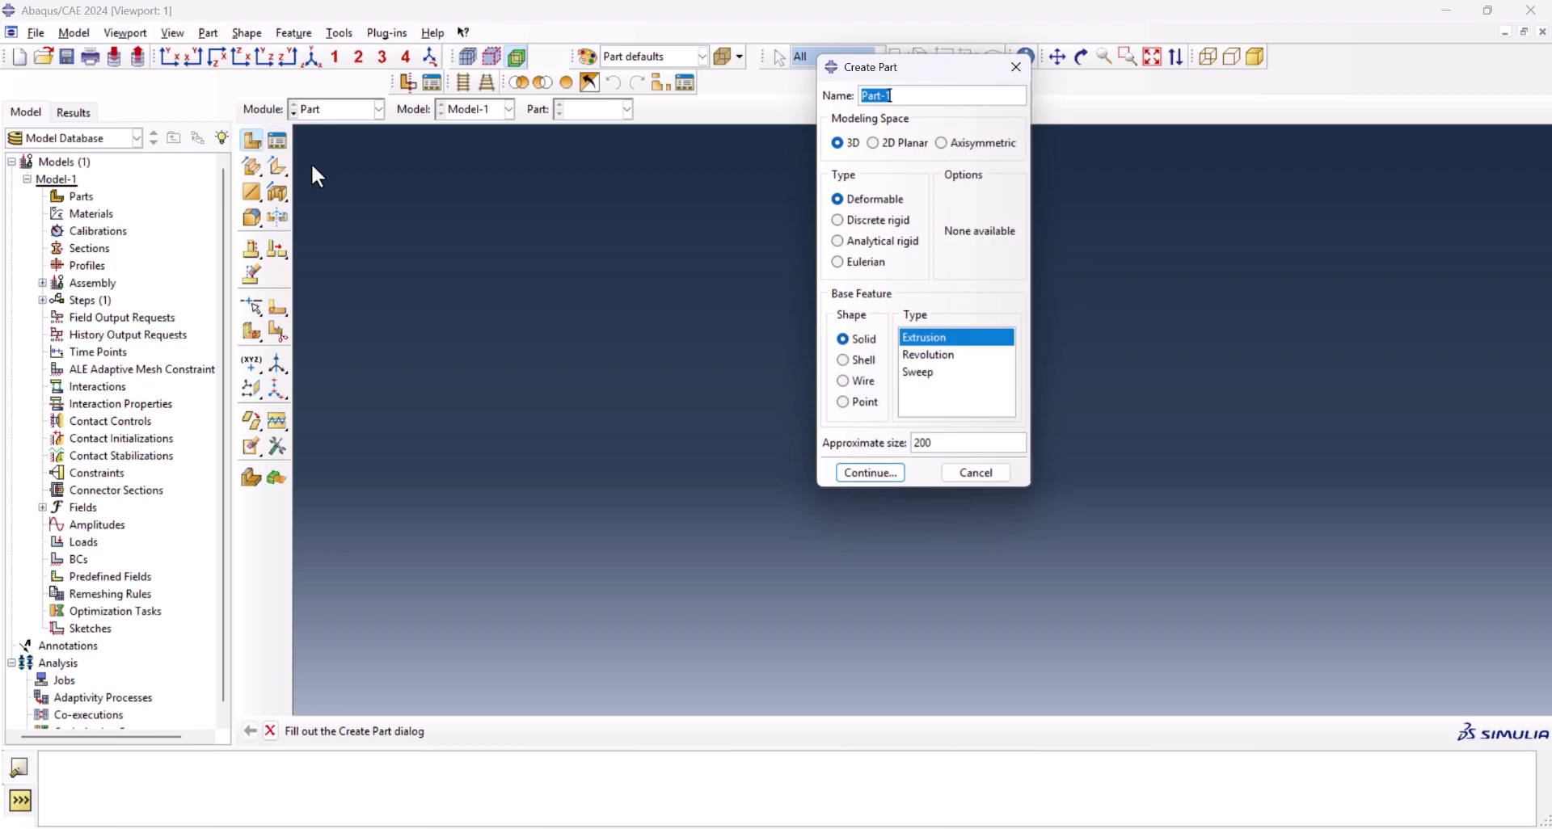
pyautogui.doubleClick(919, 443)
pyautogui.write('0.2')
pyautogui.click(888, 467)
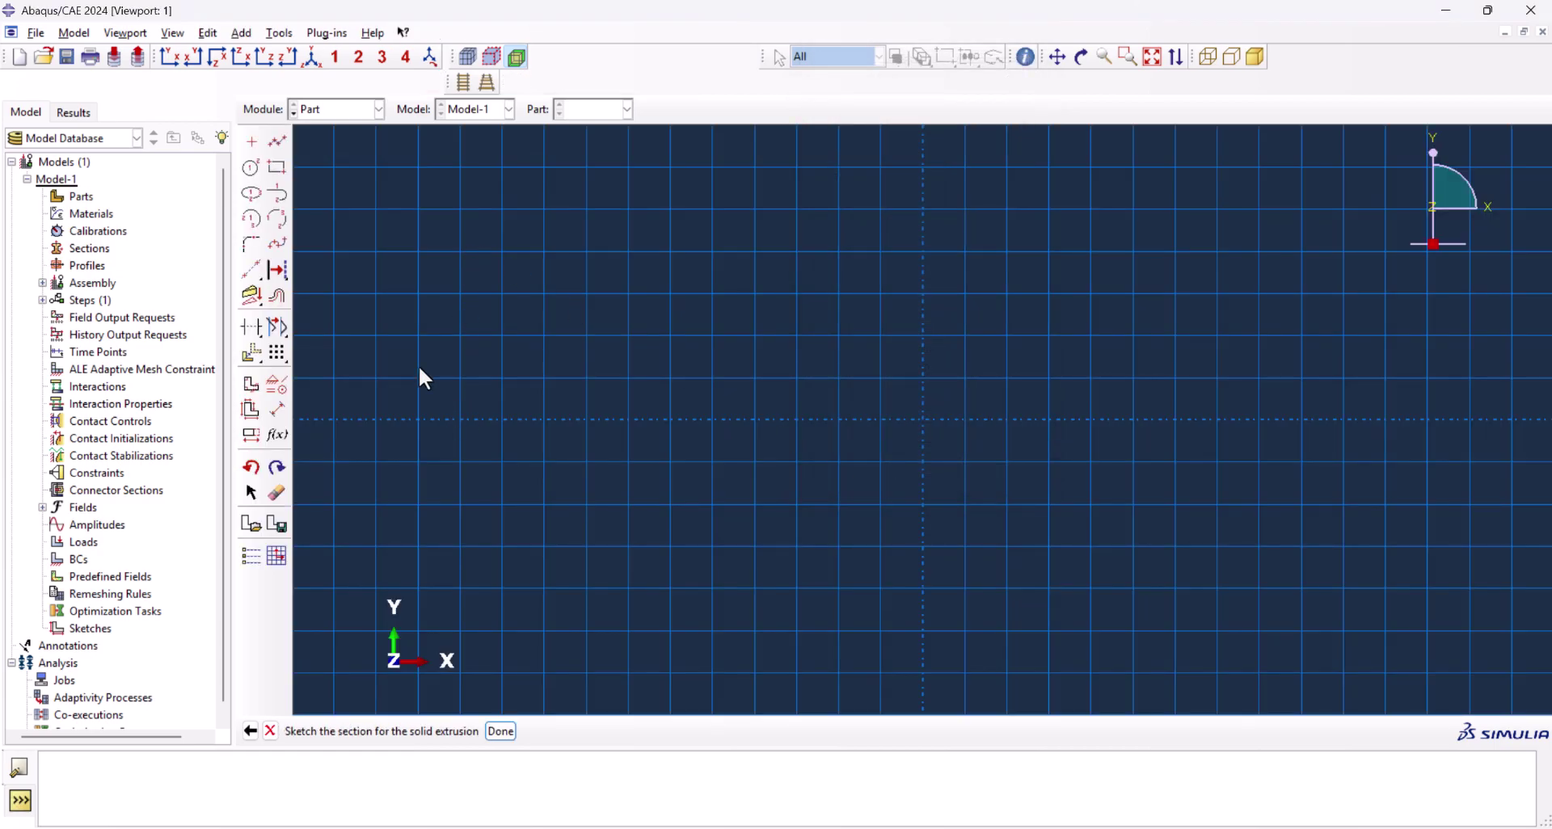
# Sketch a rectangle from the origin to the opposite corner at 0.05, 0.0025
pyautogui.click(278, 171)
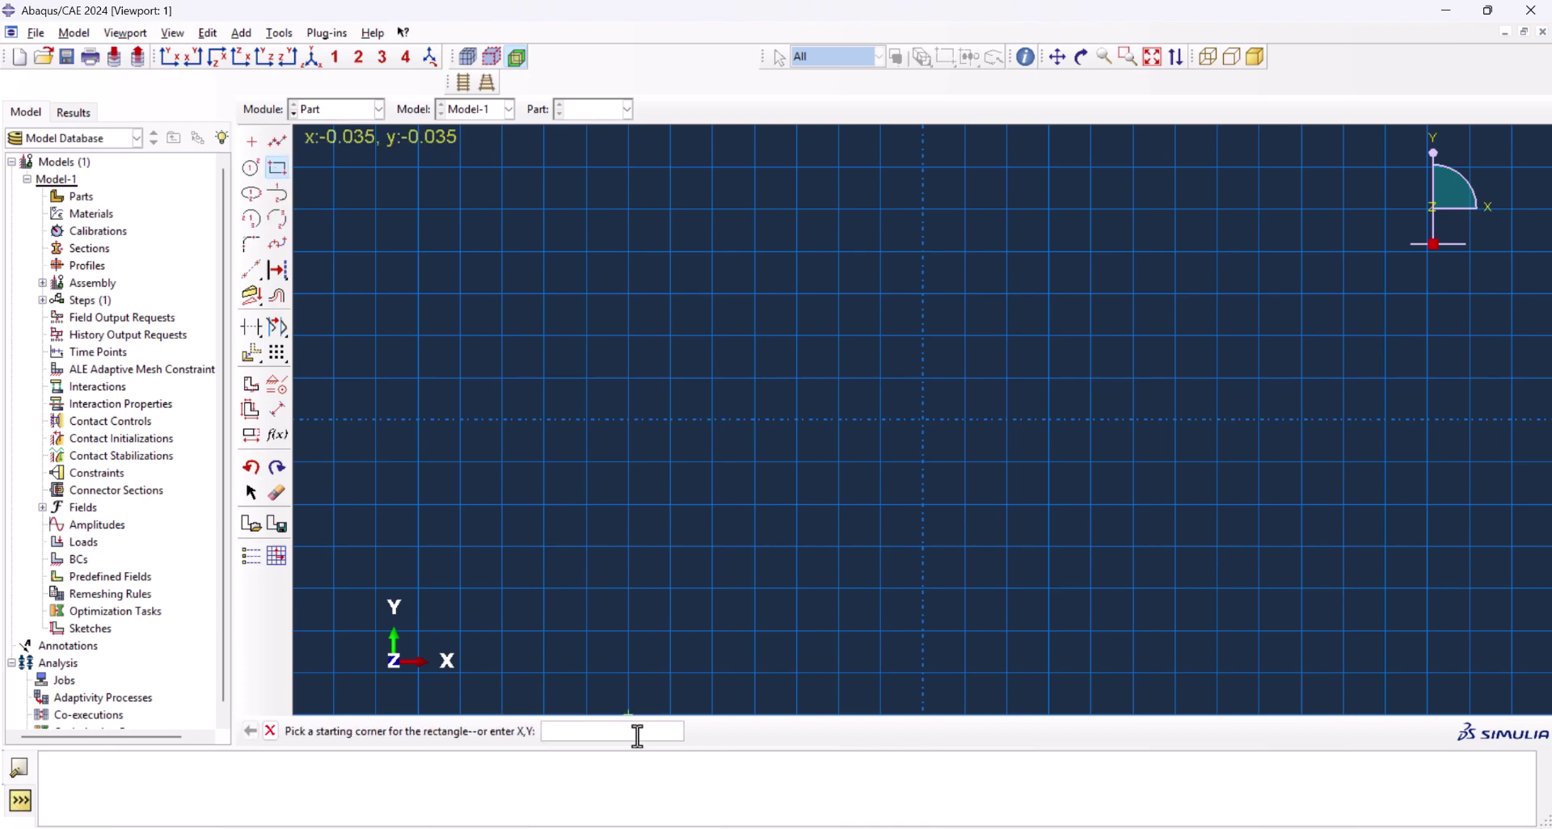
pyautogui.press('Return')
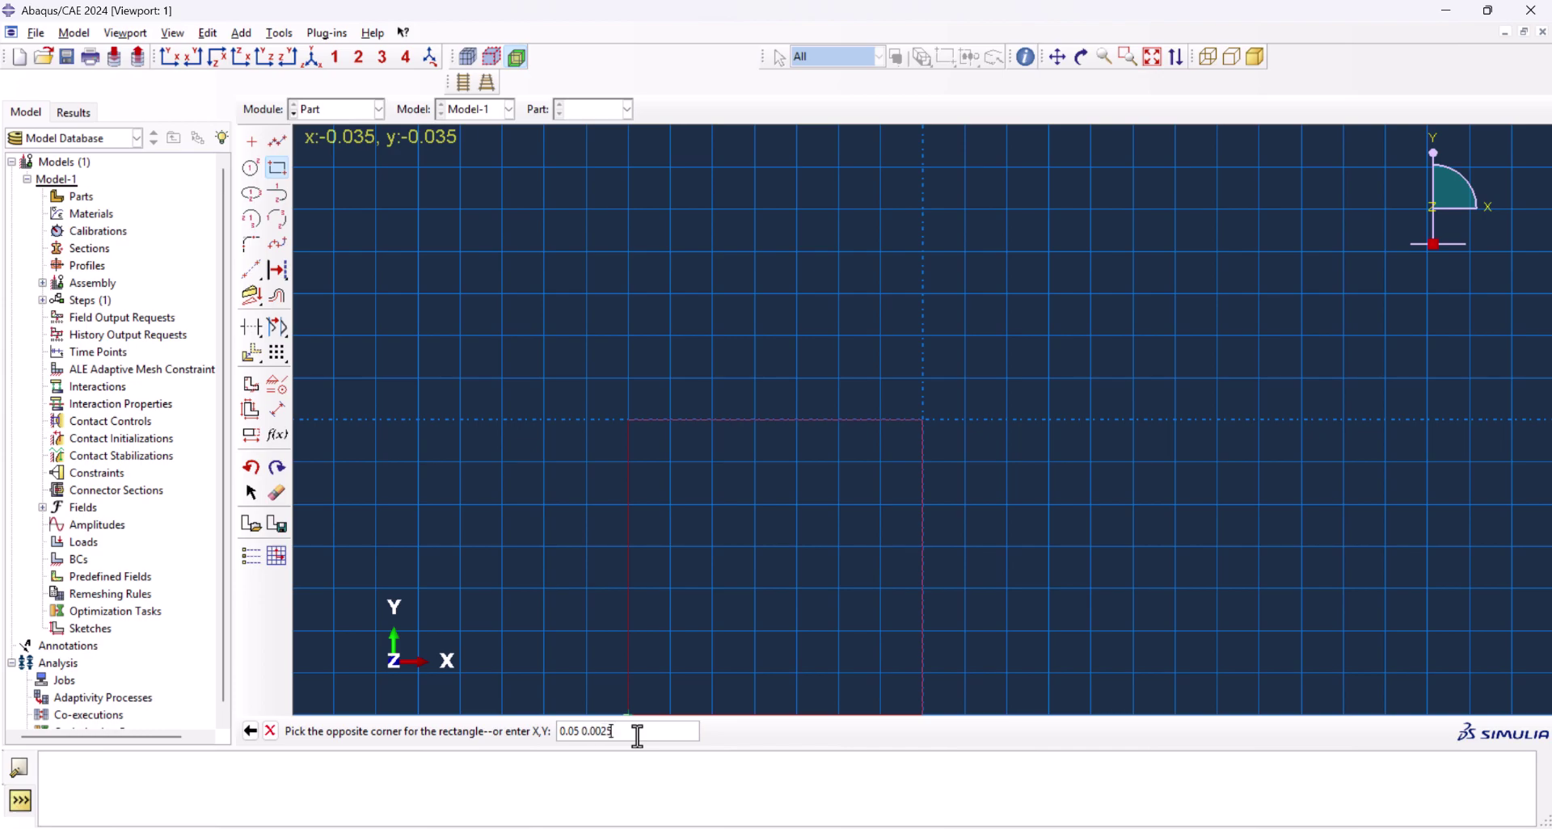
pyautogui.press('Return')
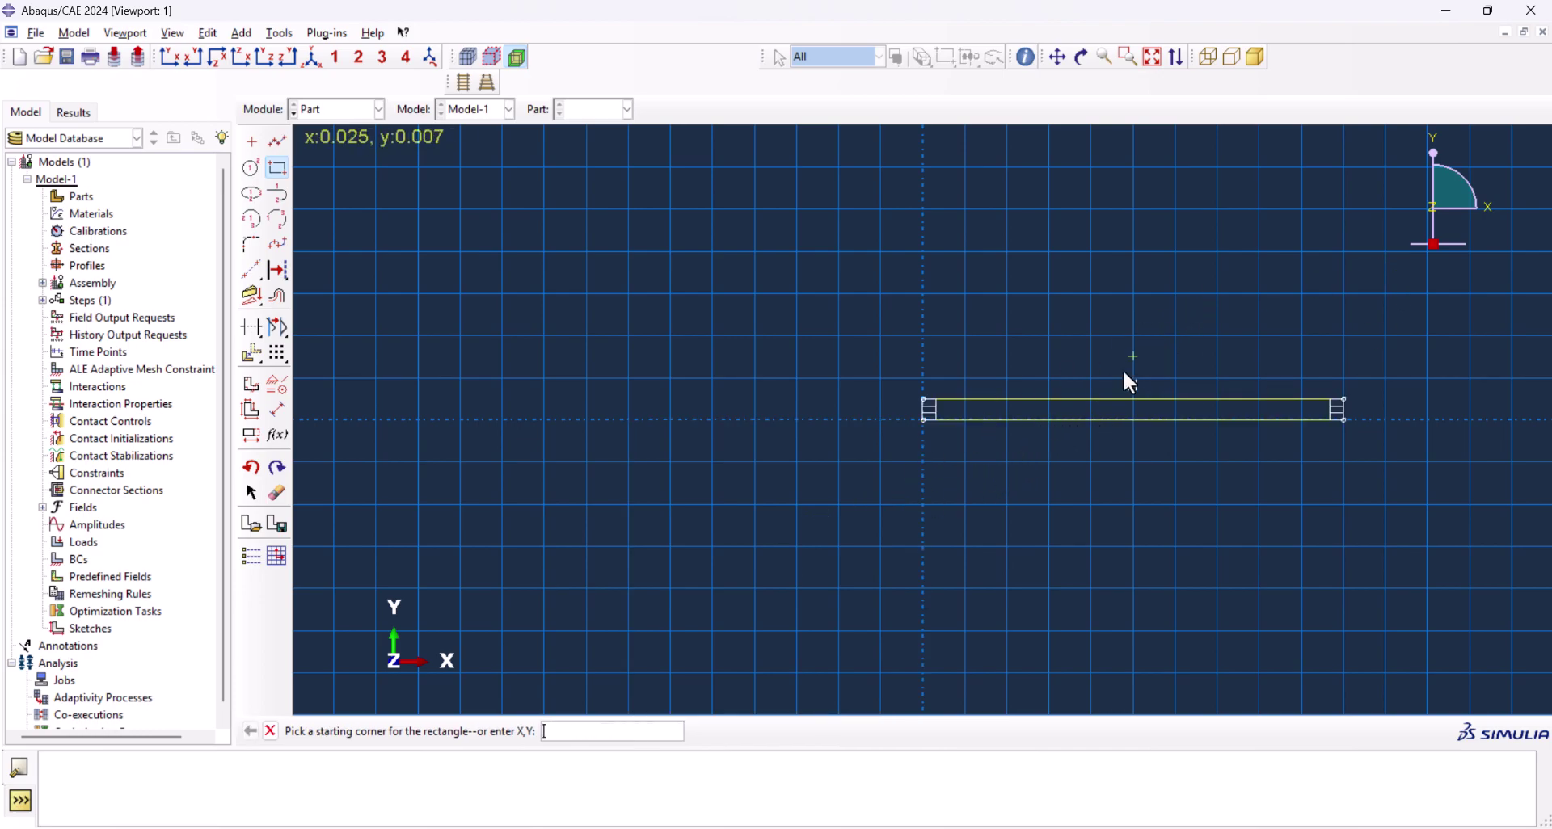
pyautogui.press('Escape')
# Finish the section sketch and extrude the rectangle to a depth of 0.025
pyautogui.middleClick(1045, 472)
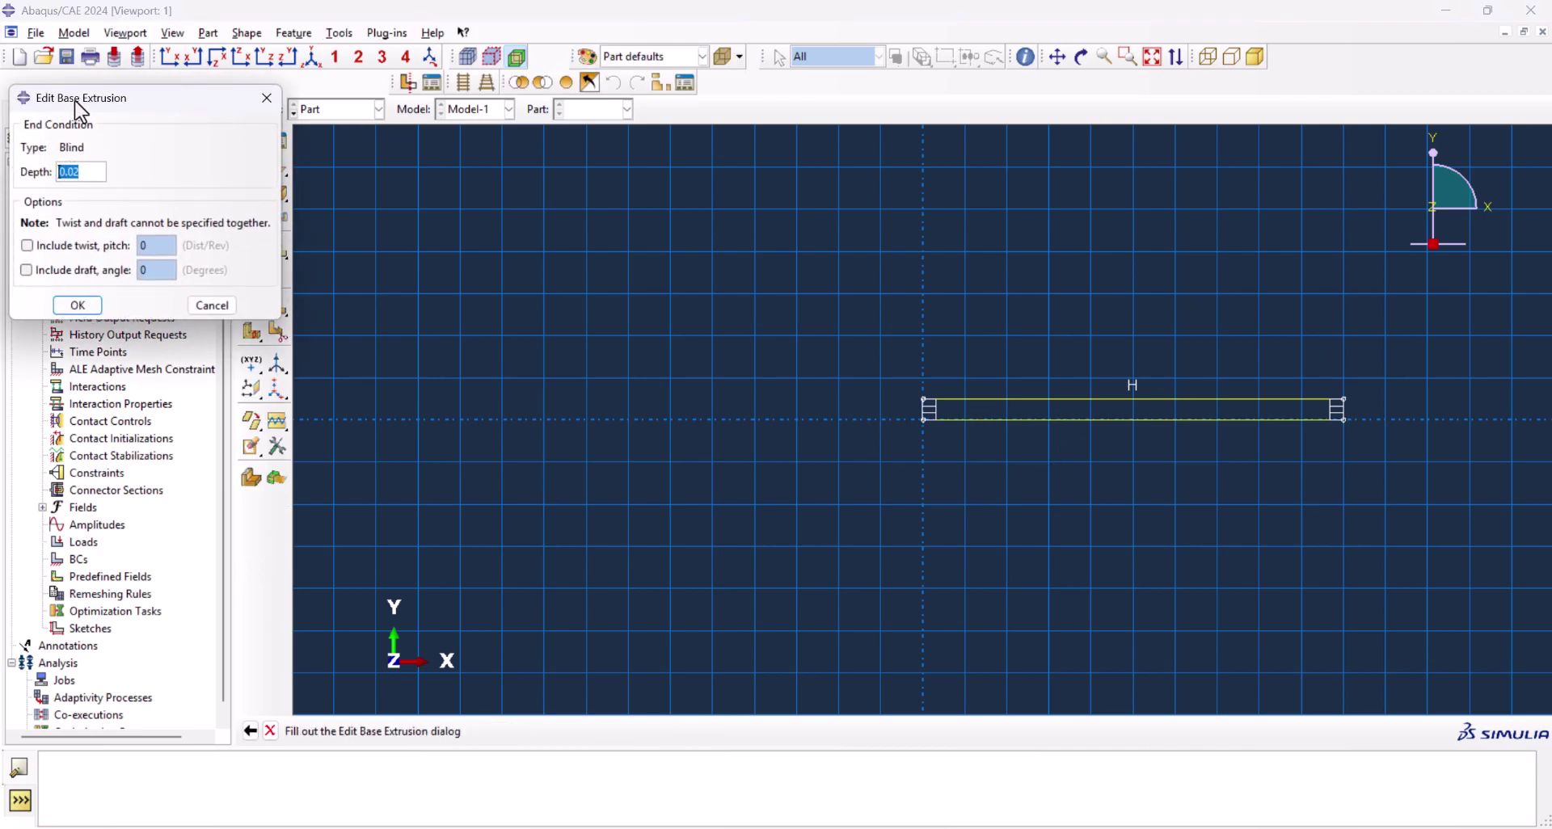
pyautogui.write('0.02')
pyautogui.click(81, 307)
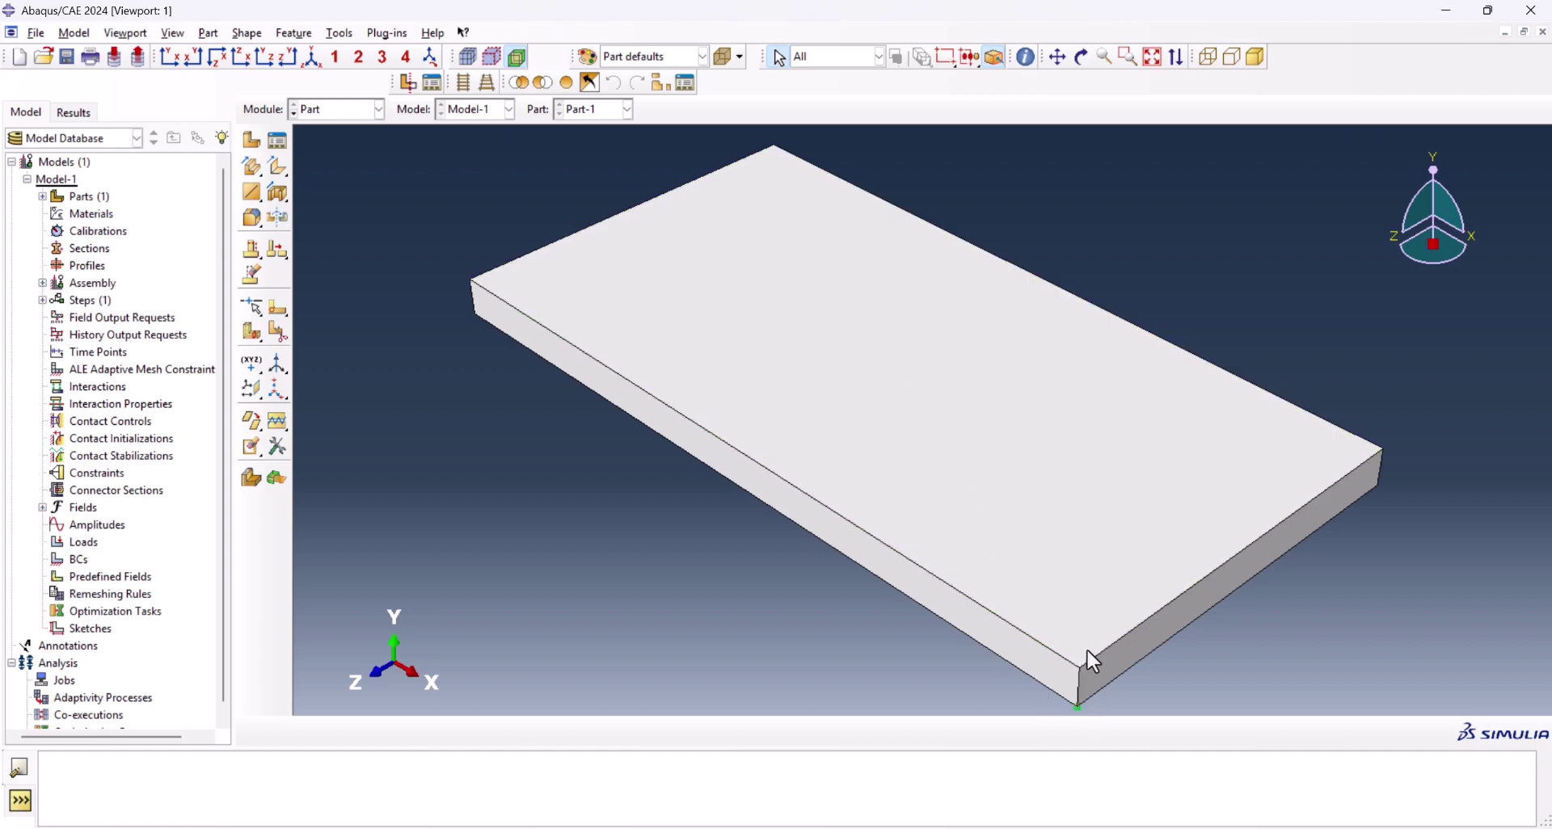
# Start a face partition sketch on the plate's narrow end face at positive X, orienting its far short edge vertical and on the right
pyautogui.click(280, 309)
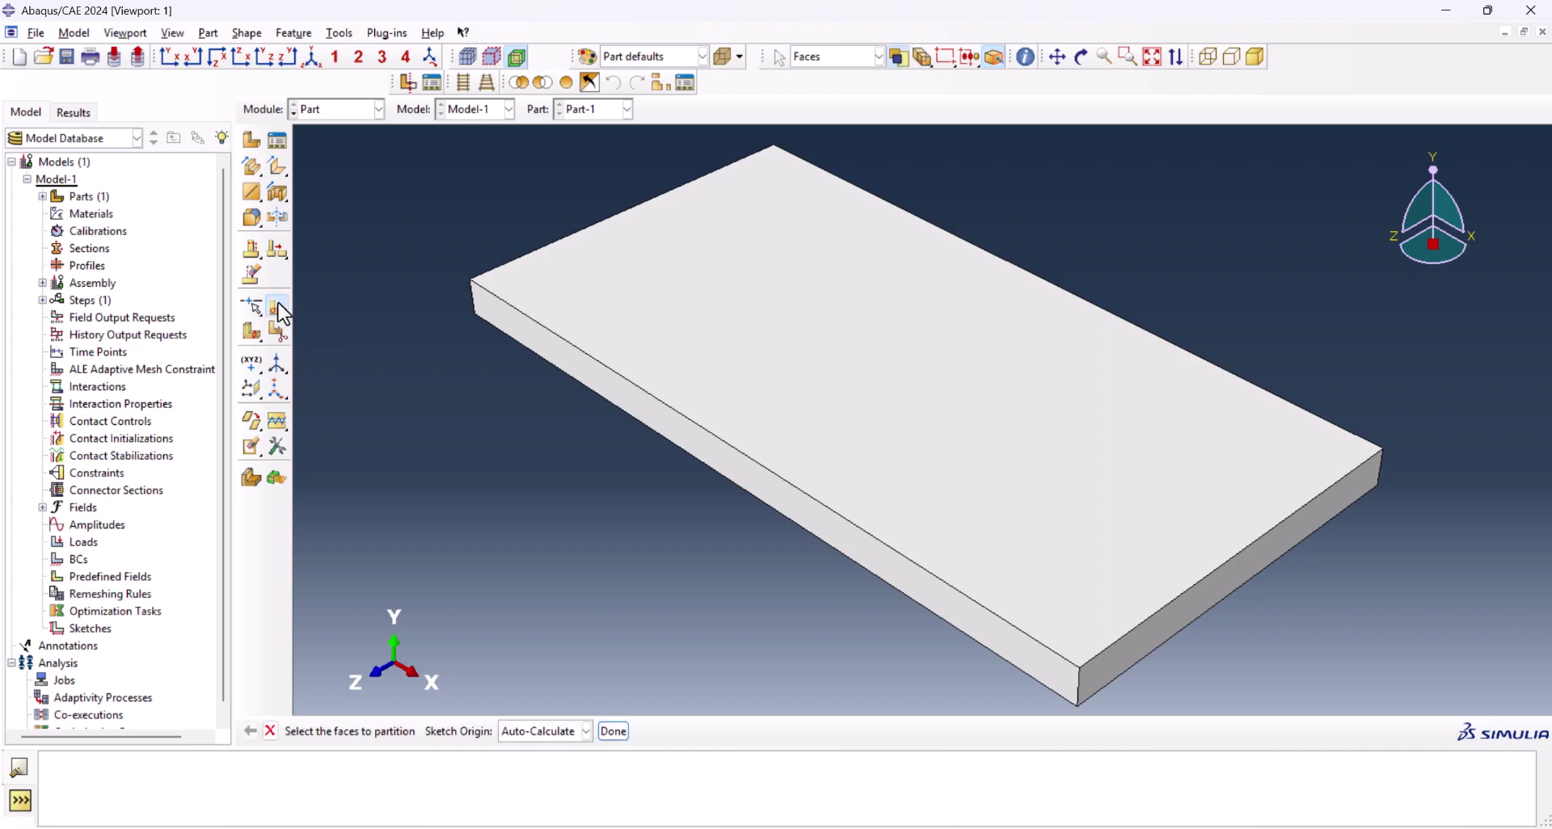
pyautogui.click(1205, 595)
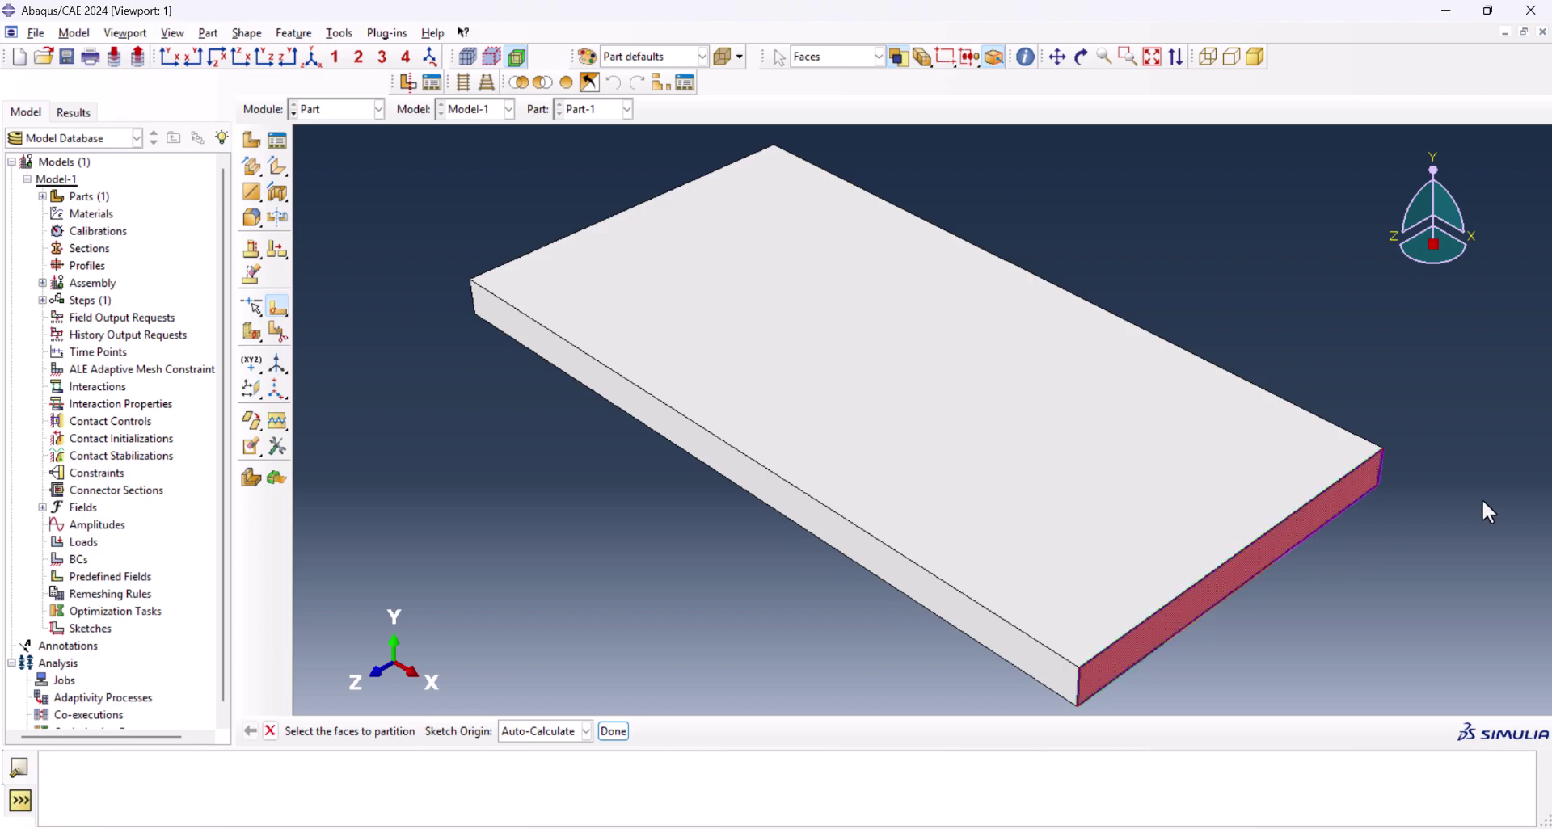
pyautogui.middleClick(1407, 475)
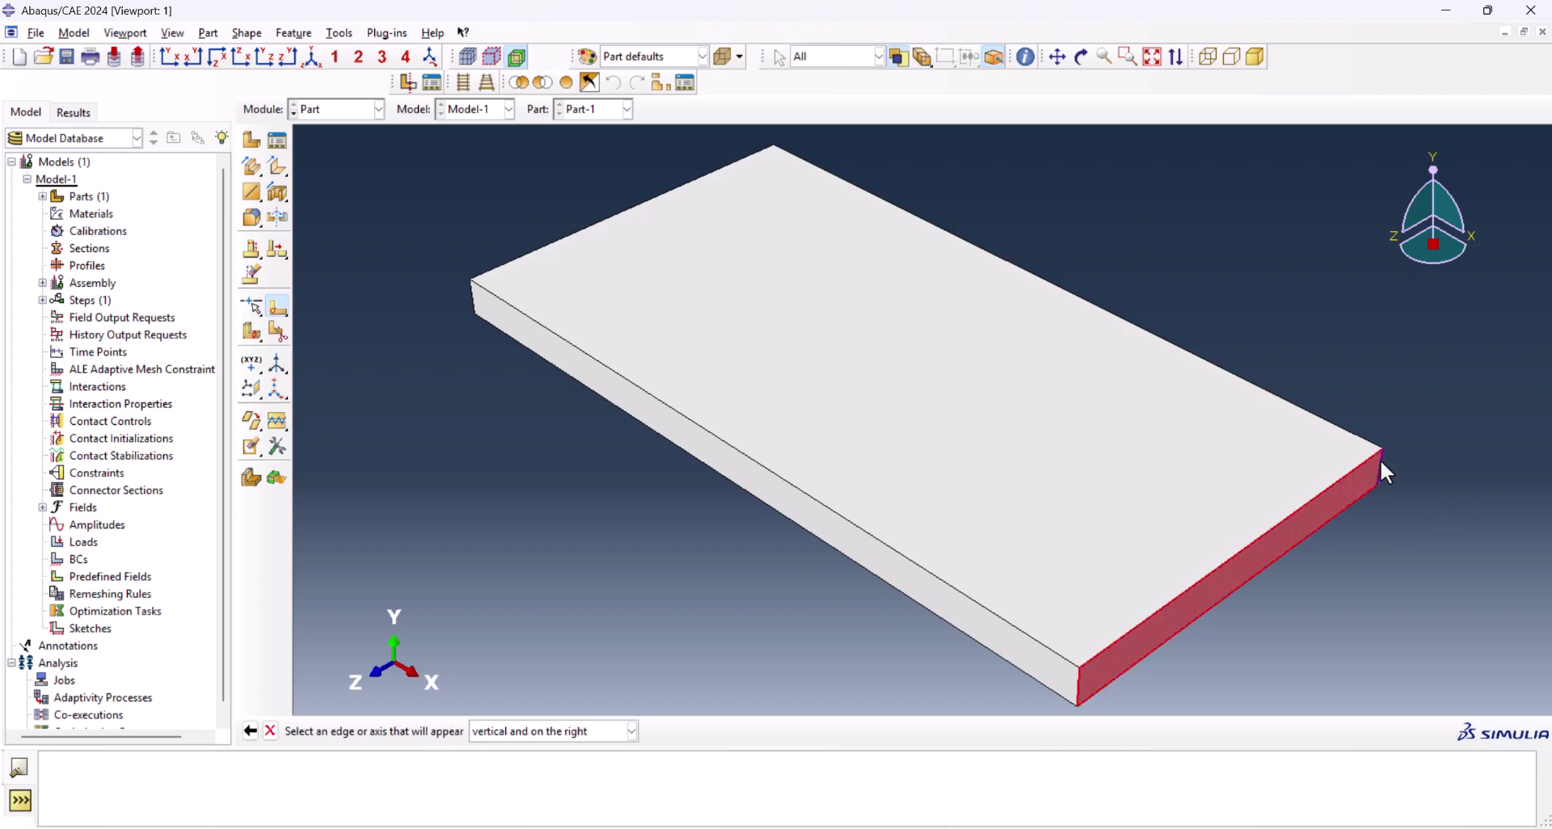
pyautogui.click(1380, 462)
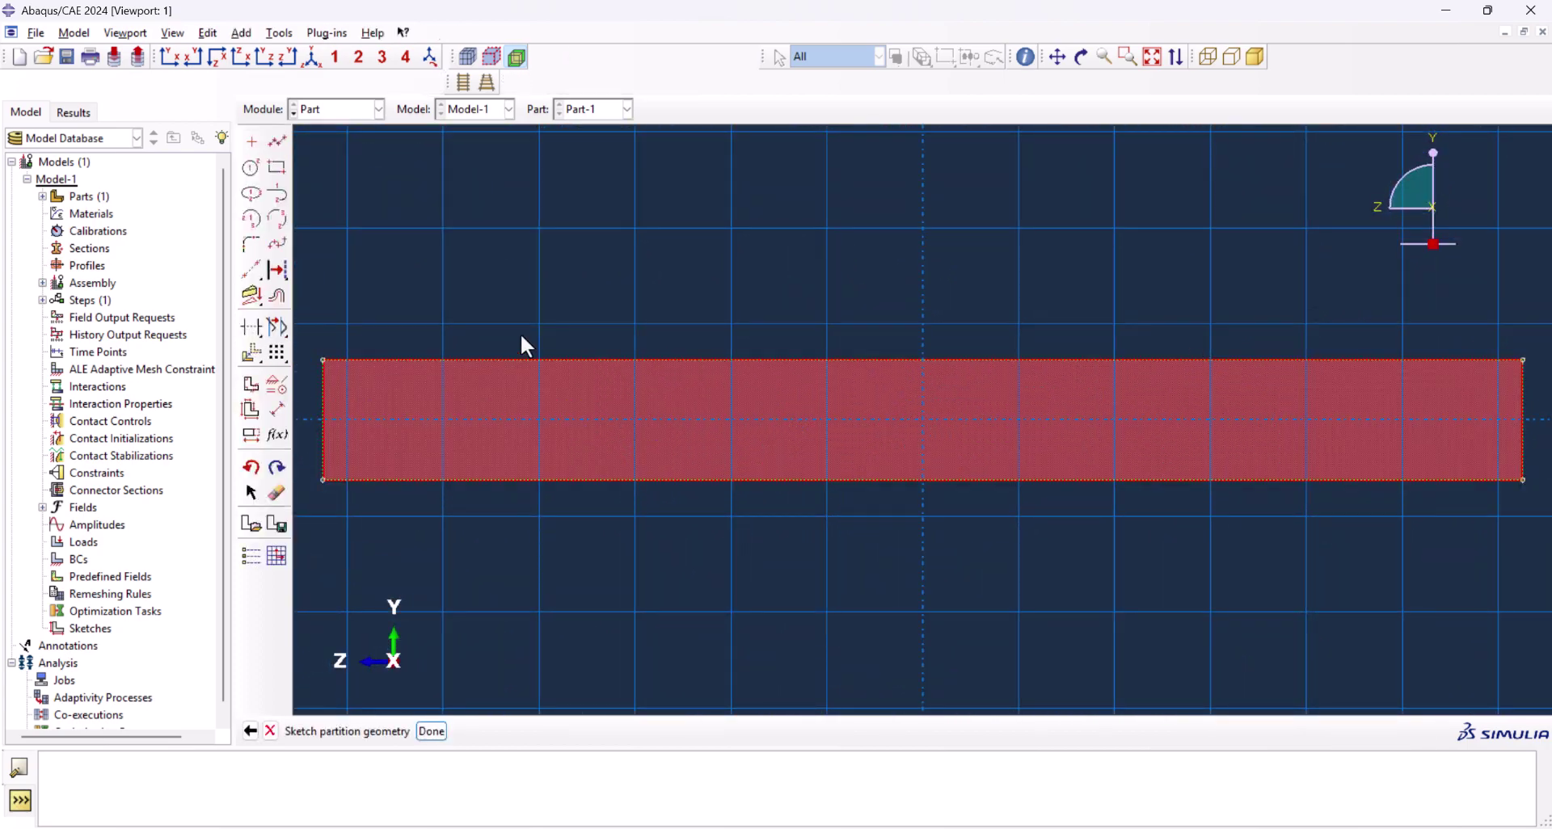
# Draw a slanted line at about 45° from the face's lower-left corner to its upper edge
pyautogui.click(277, 142)
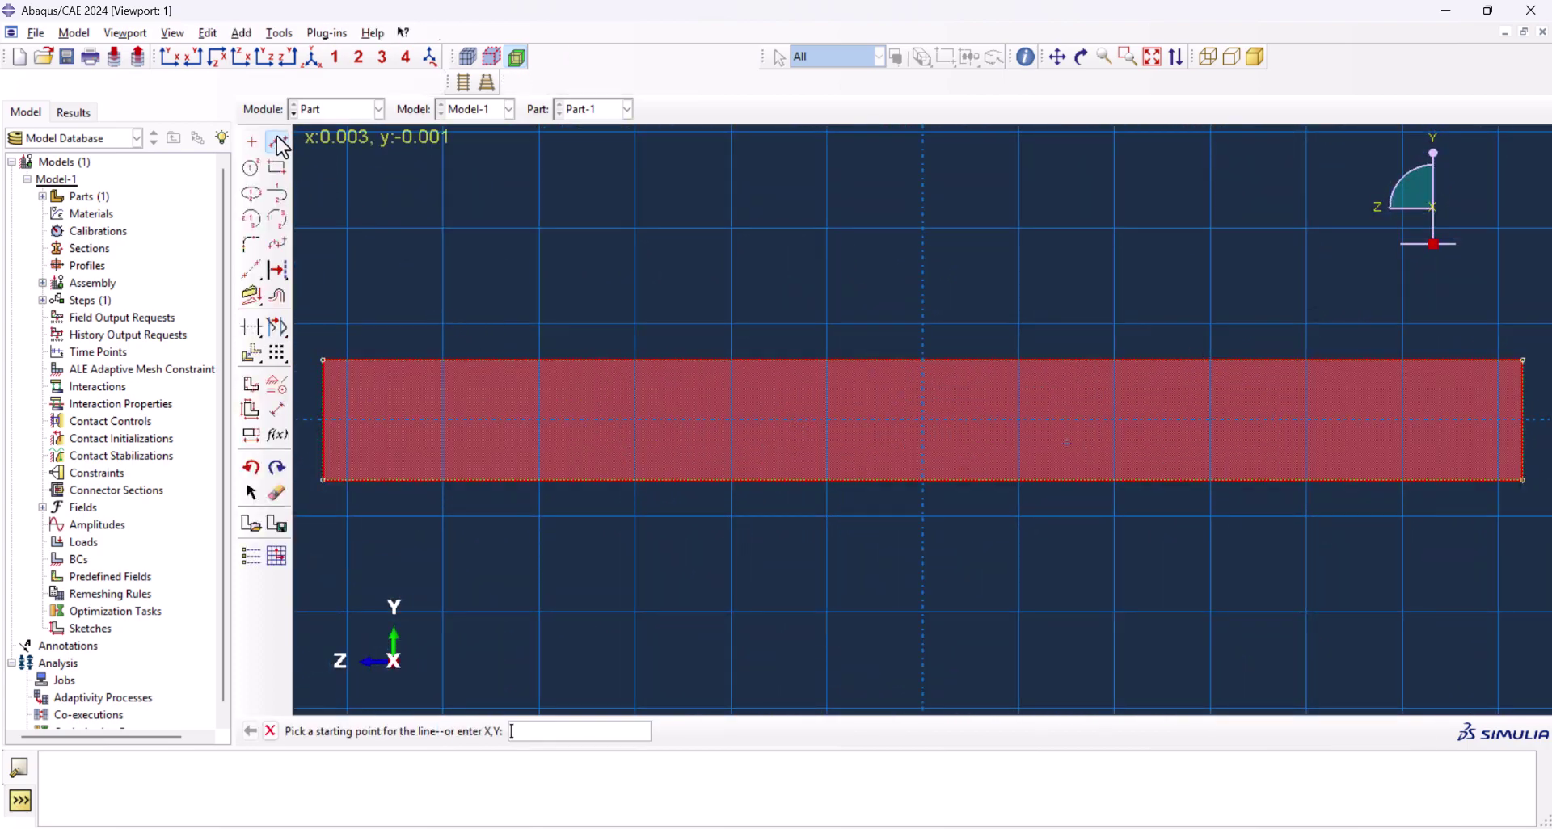
pyautogui.click(323, 480)
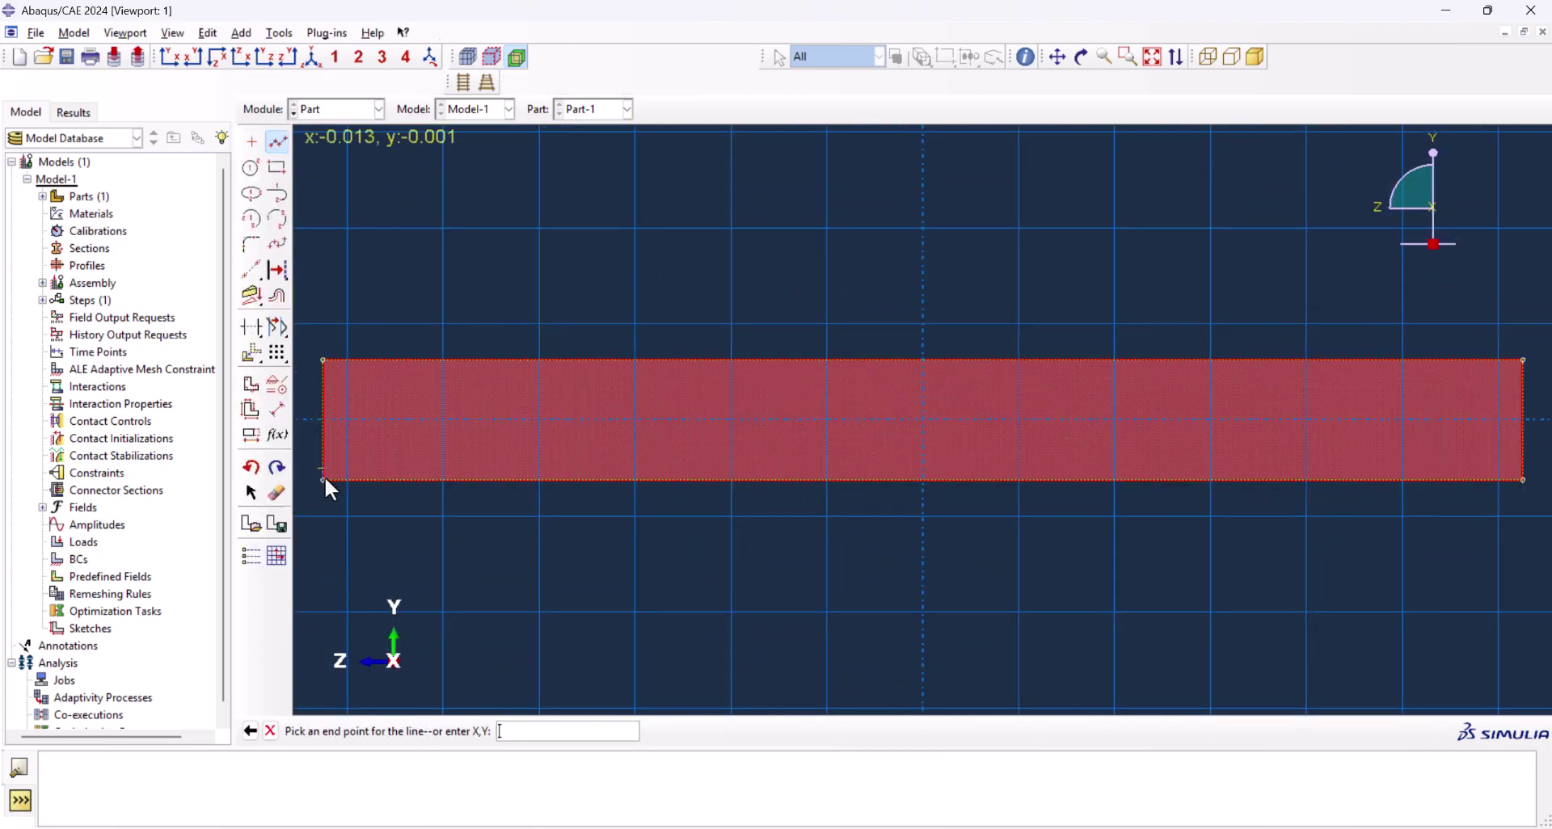
pyautogui.click(448, 361)
pyautogui.middleClick(480, 245)
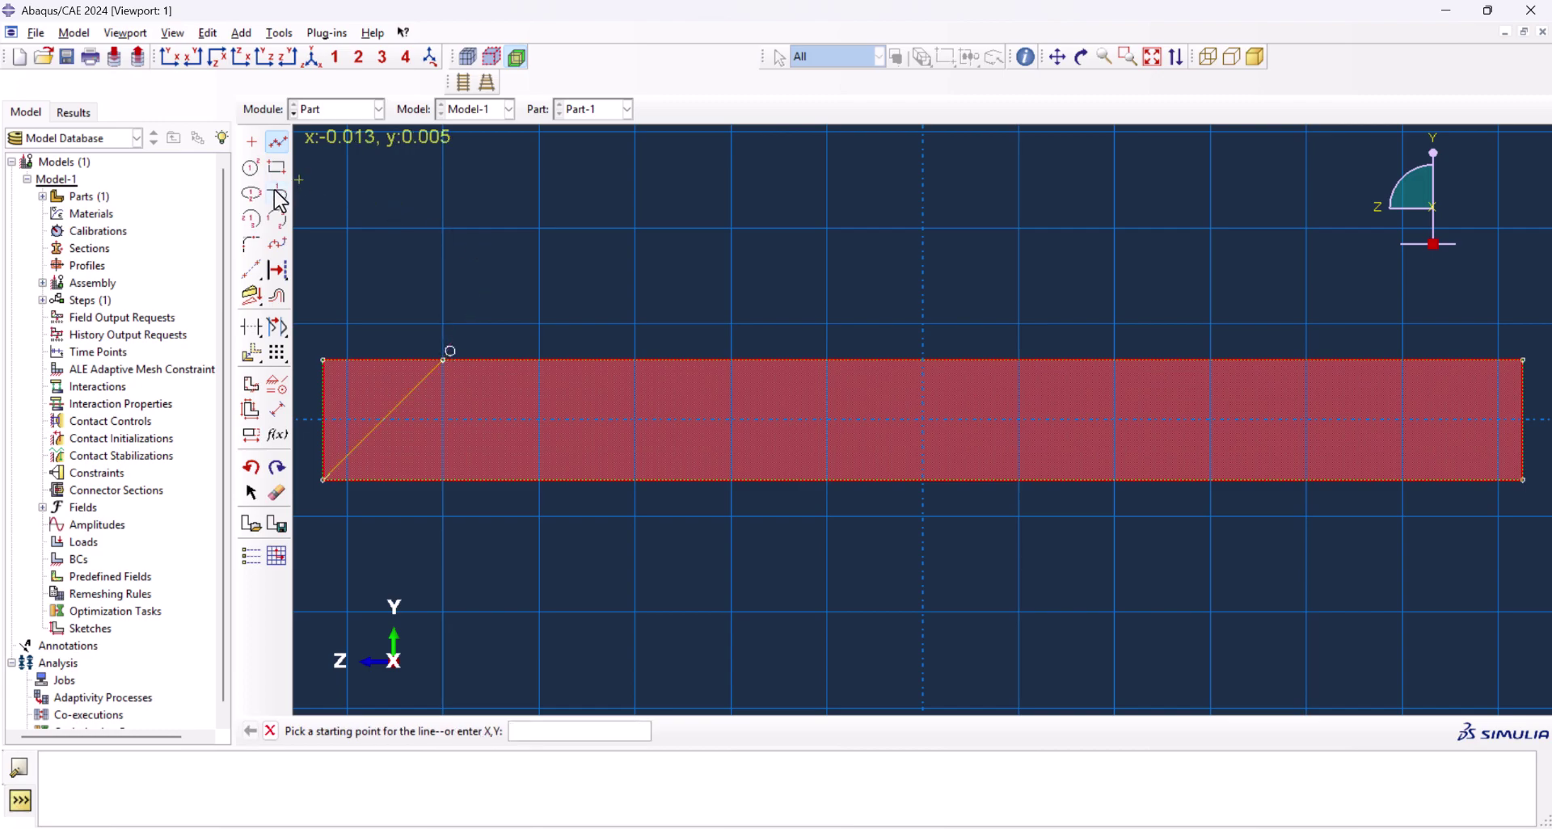
# Dimension the angle between the slanted line and the face's left vertical edge and set it to 30°
pyautogui.click(277, 410)
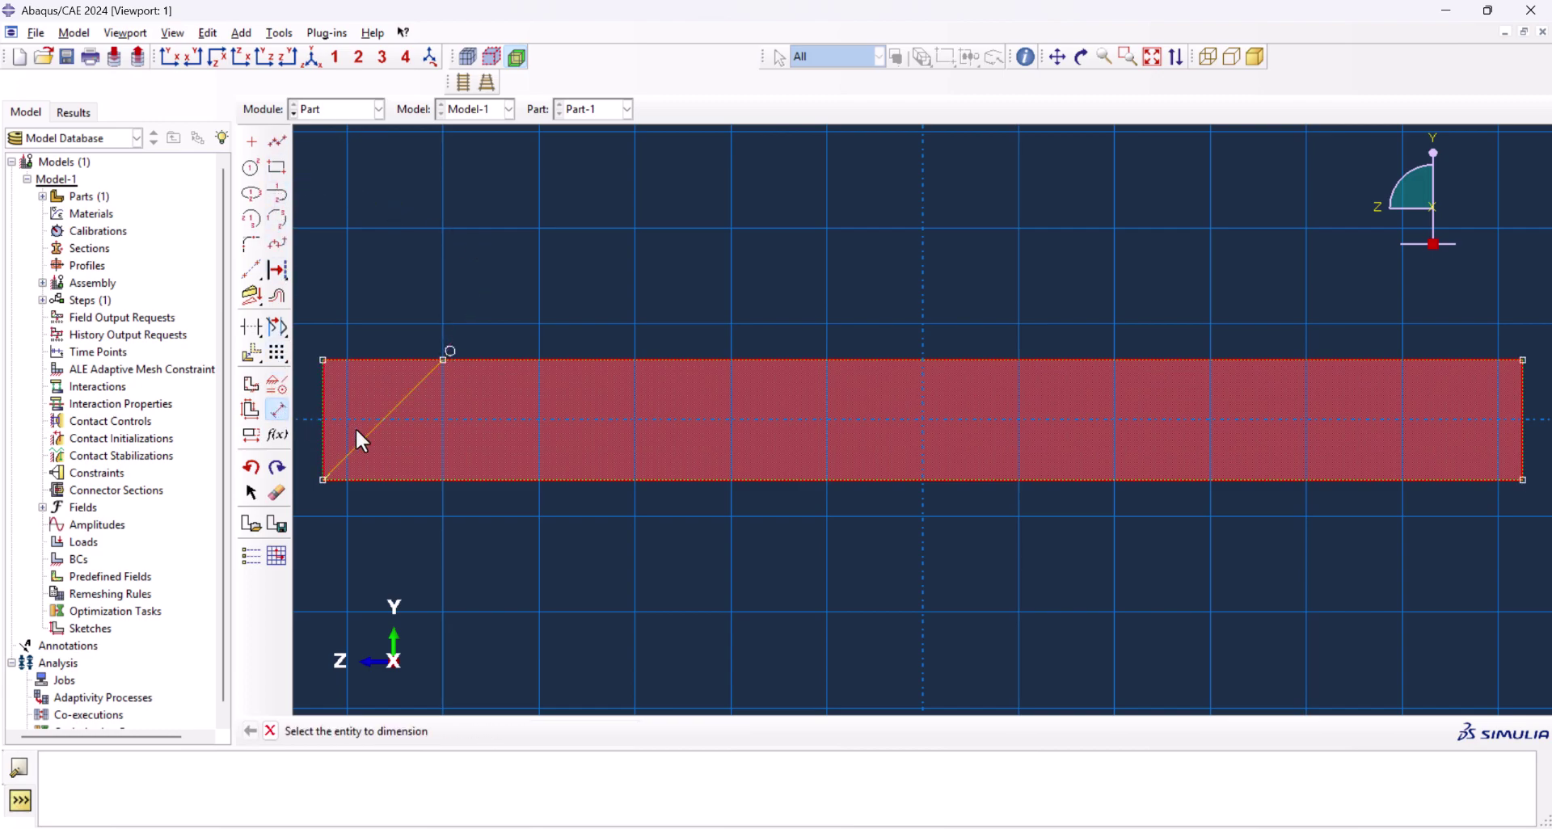
pyautogui.click(364, 439)
pyautogui.click(326, 412)
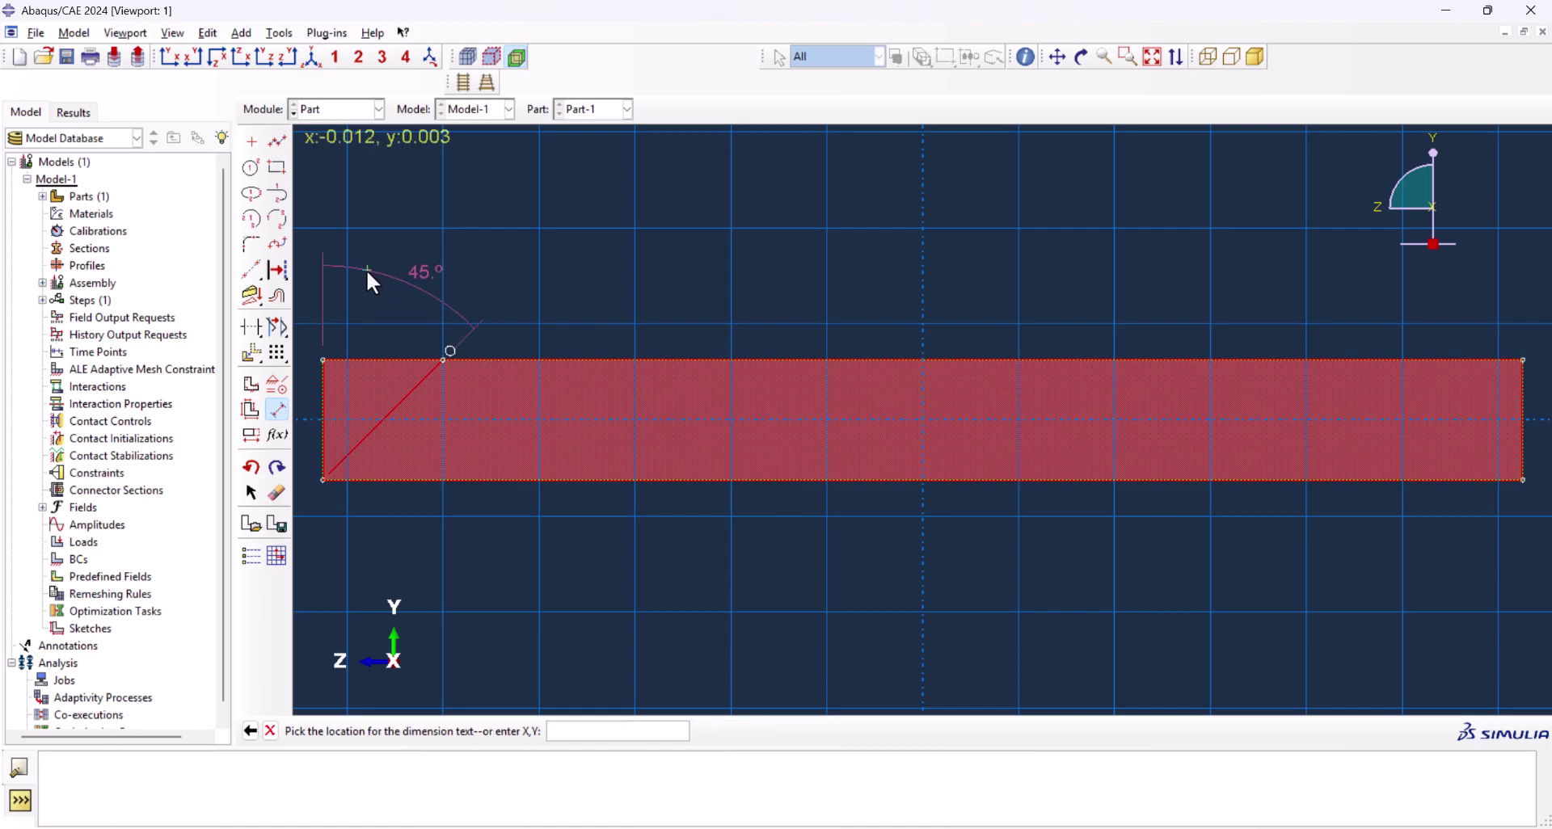
pyautogui.click(368, 269)
pyautogui.write('30')
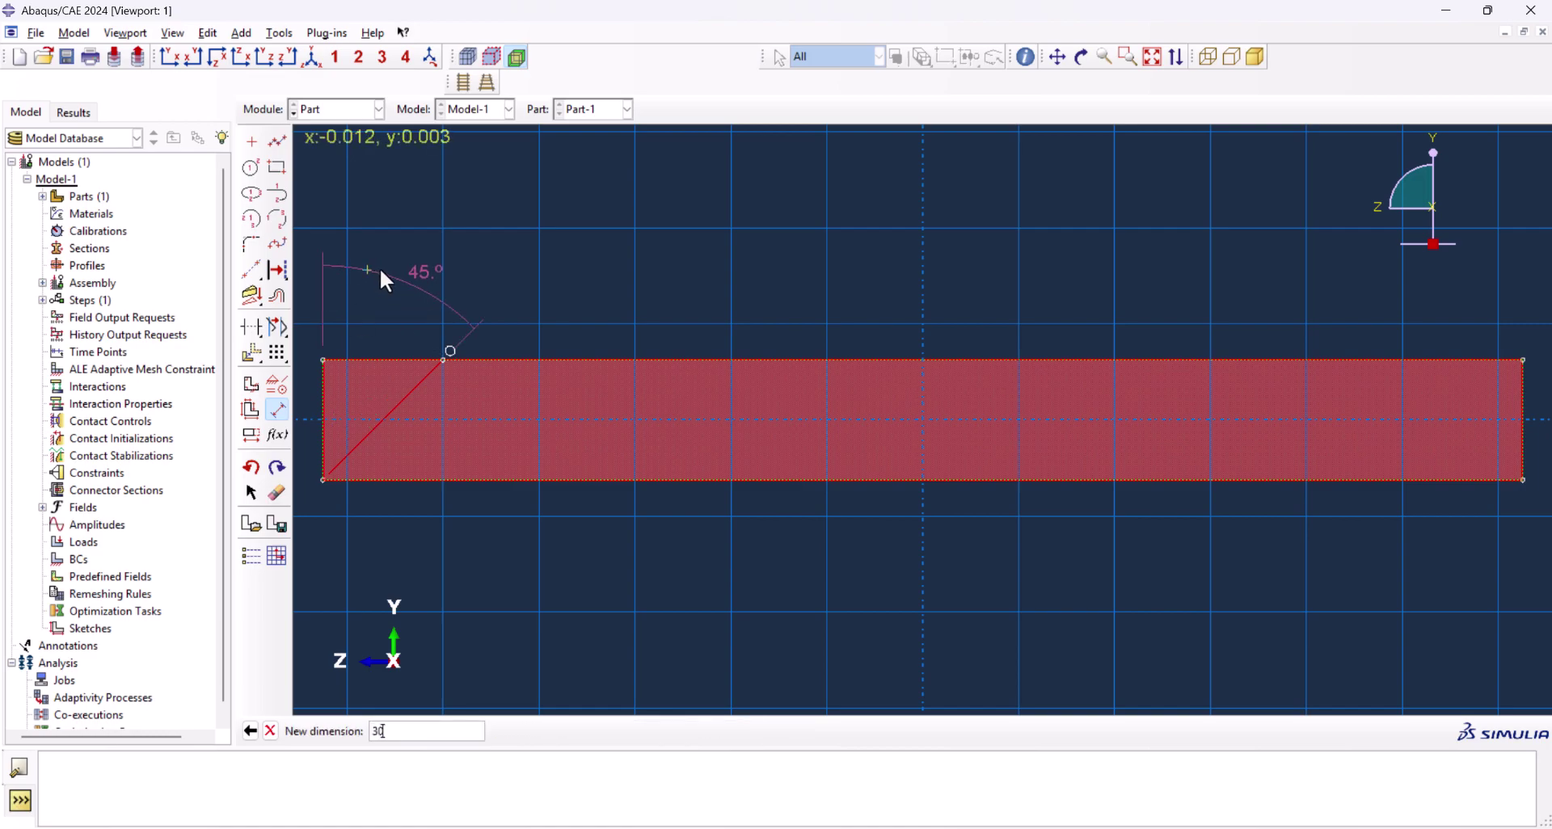
pyautogui.press('Return')
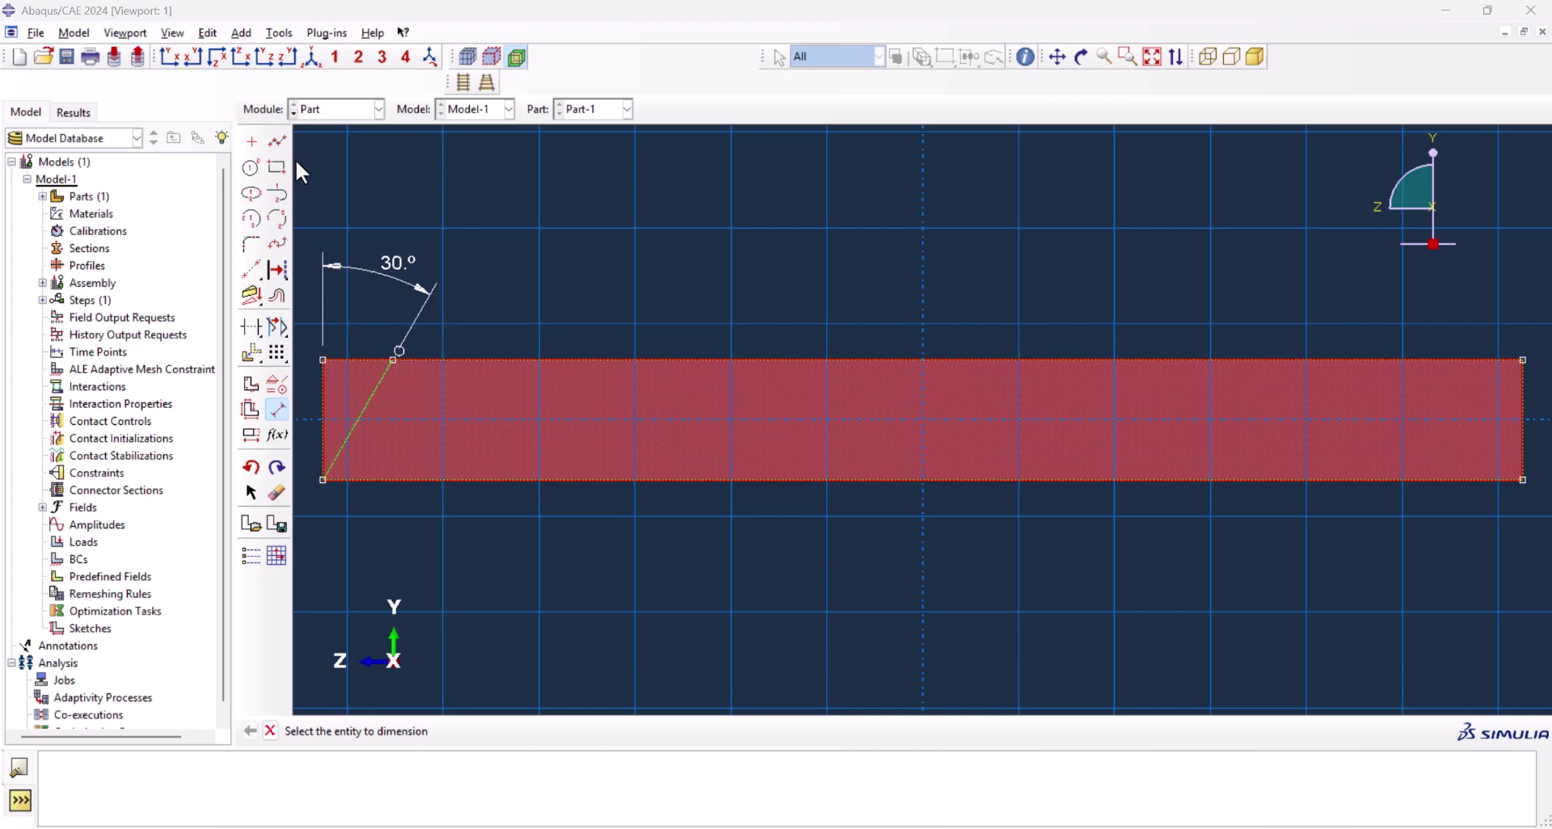
# Draw a second slanted line from the lower edge, about 0.0025 from the left corner, to the upper edge about 0.005 from the corner
pyautogui.click(277, 142)
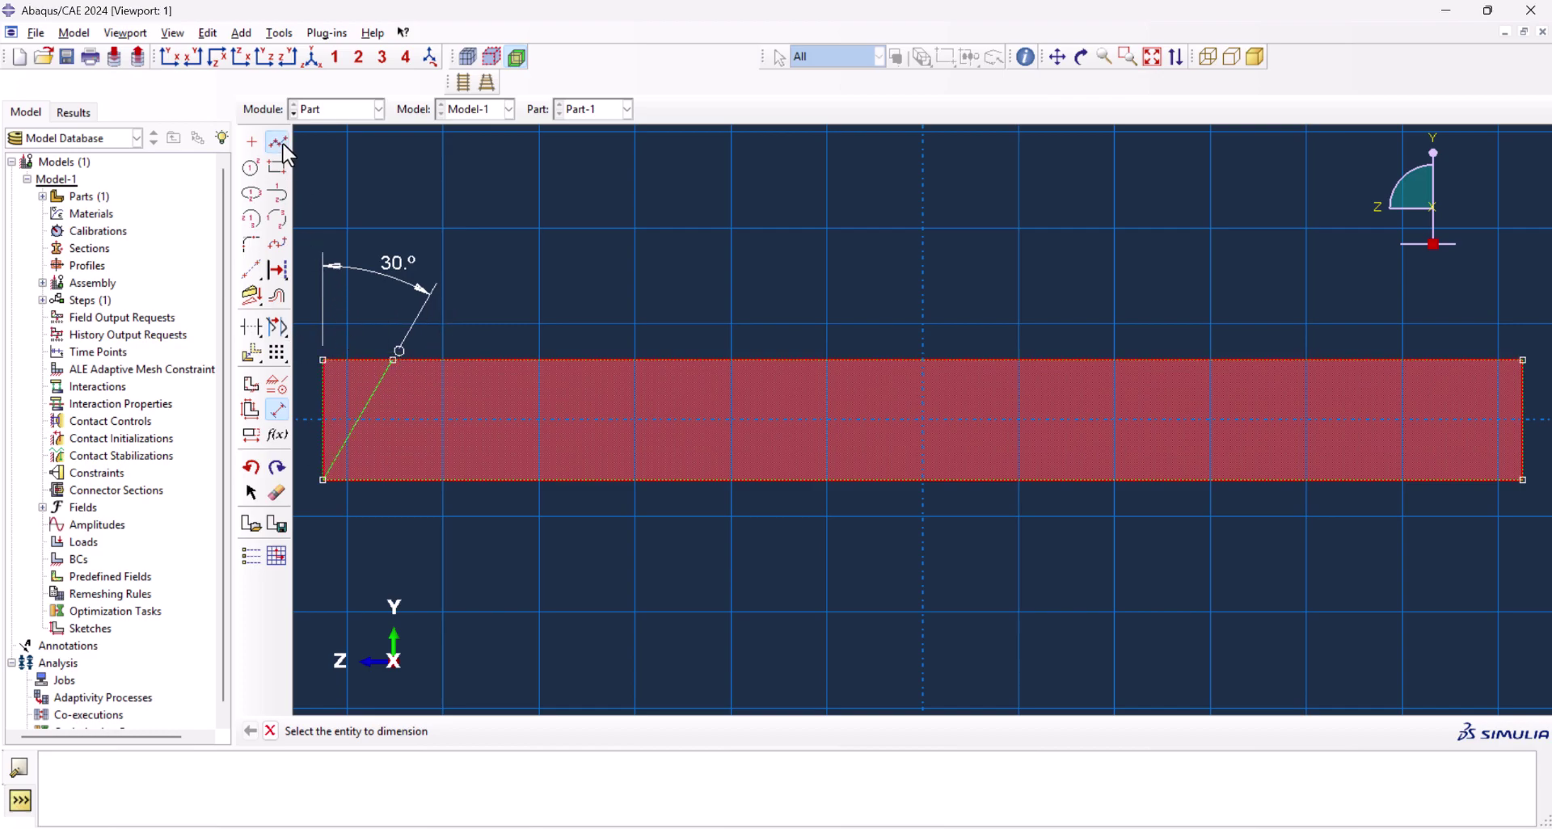
pyautogui.click(442, 480)
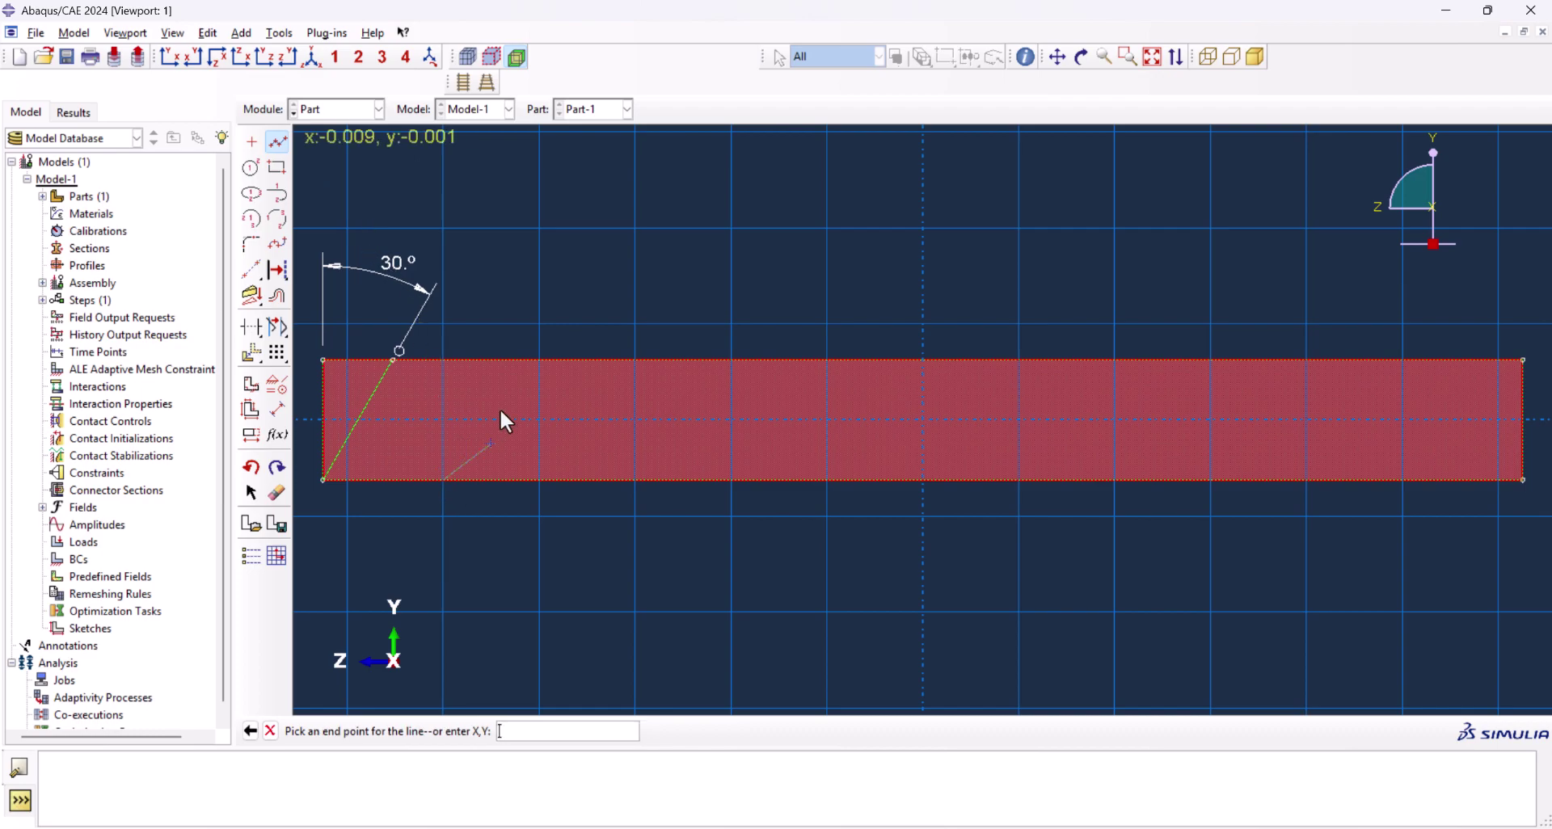
pyautogui.middleClick(575, 246)
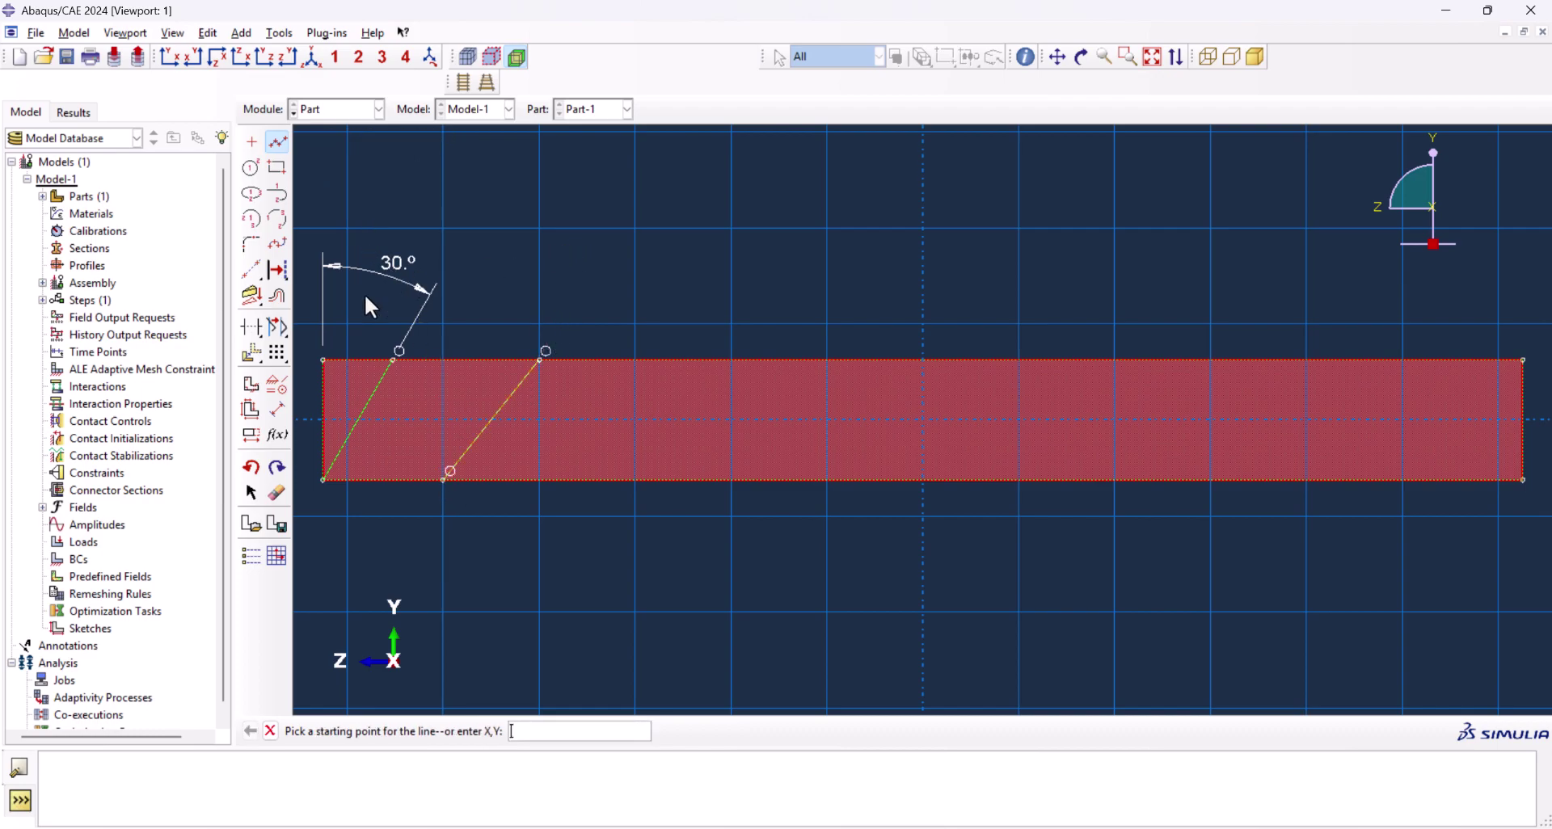
# Dimension the horizontal distance from the lower-left corner to the second line's lower end and set it to 0.0042
pyautogui.click(276, 411)
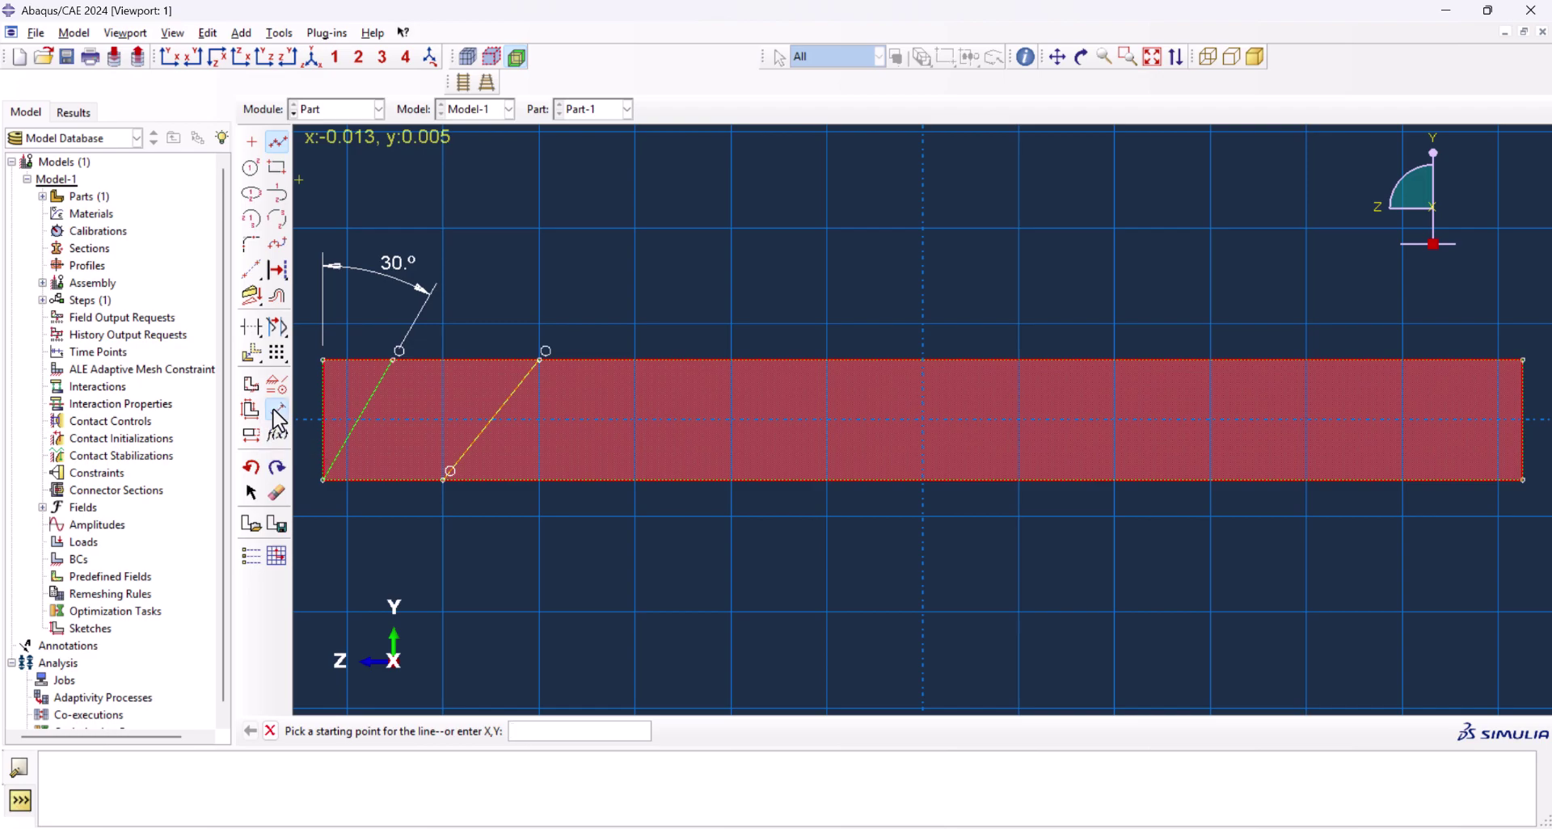
pyautogui.click(324, 481)
pyautogui.click(443, 480)
pyautogui.click(425, 541)
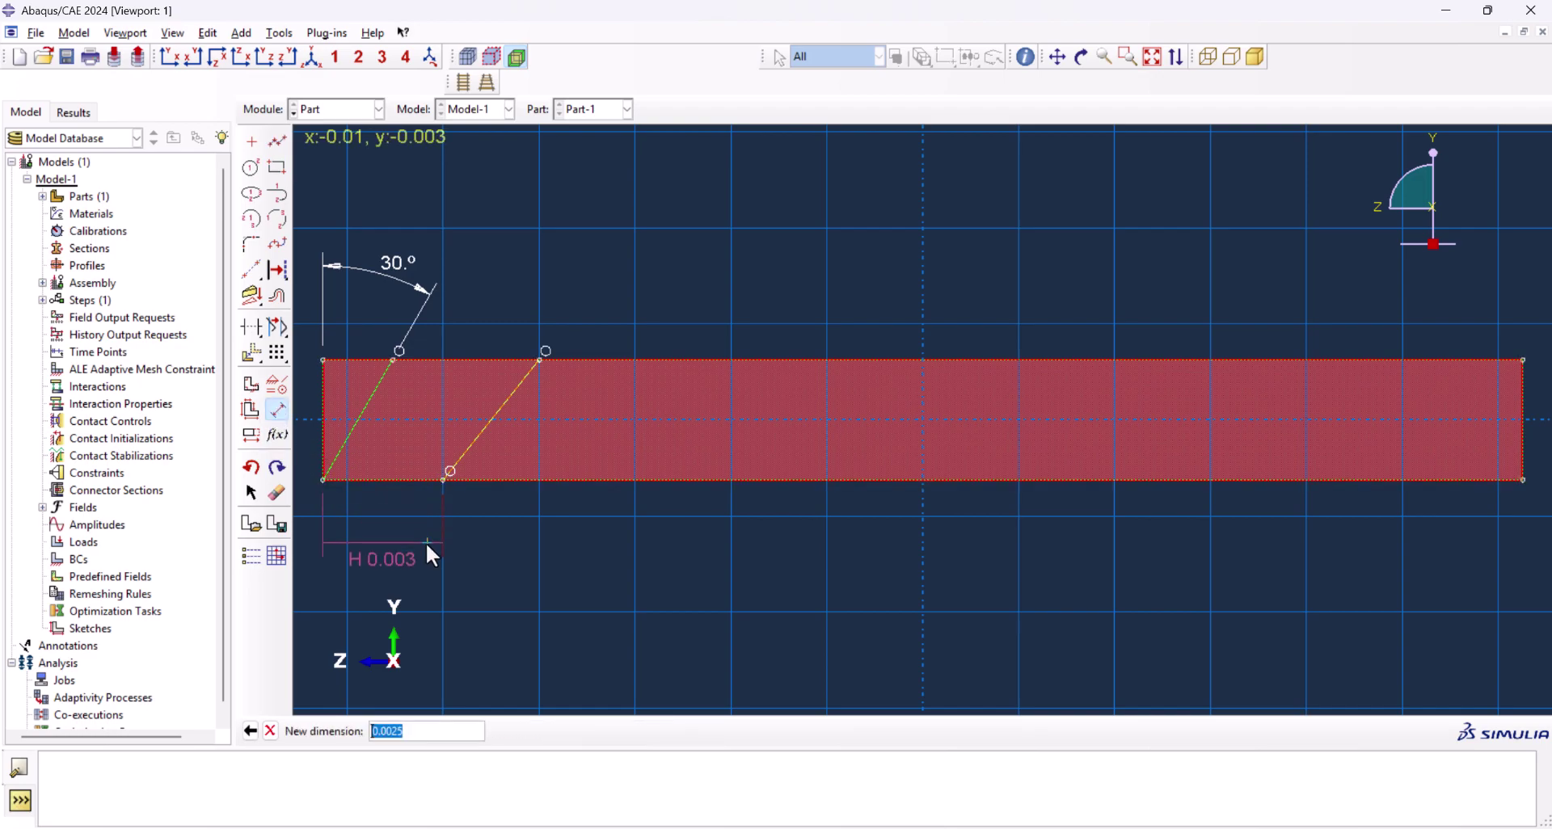
pyautogui.press('BackSpace')
pyautogui.write('0.0042')
pyautogui.press('Return')
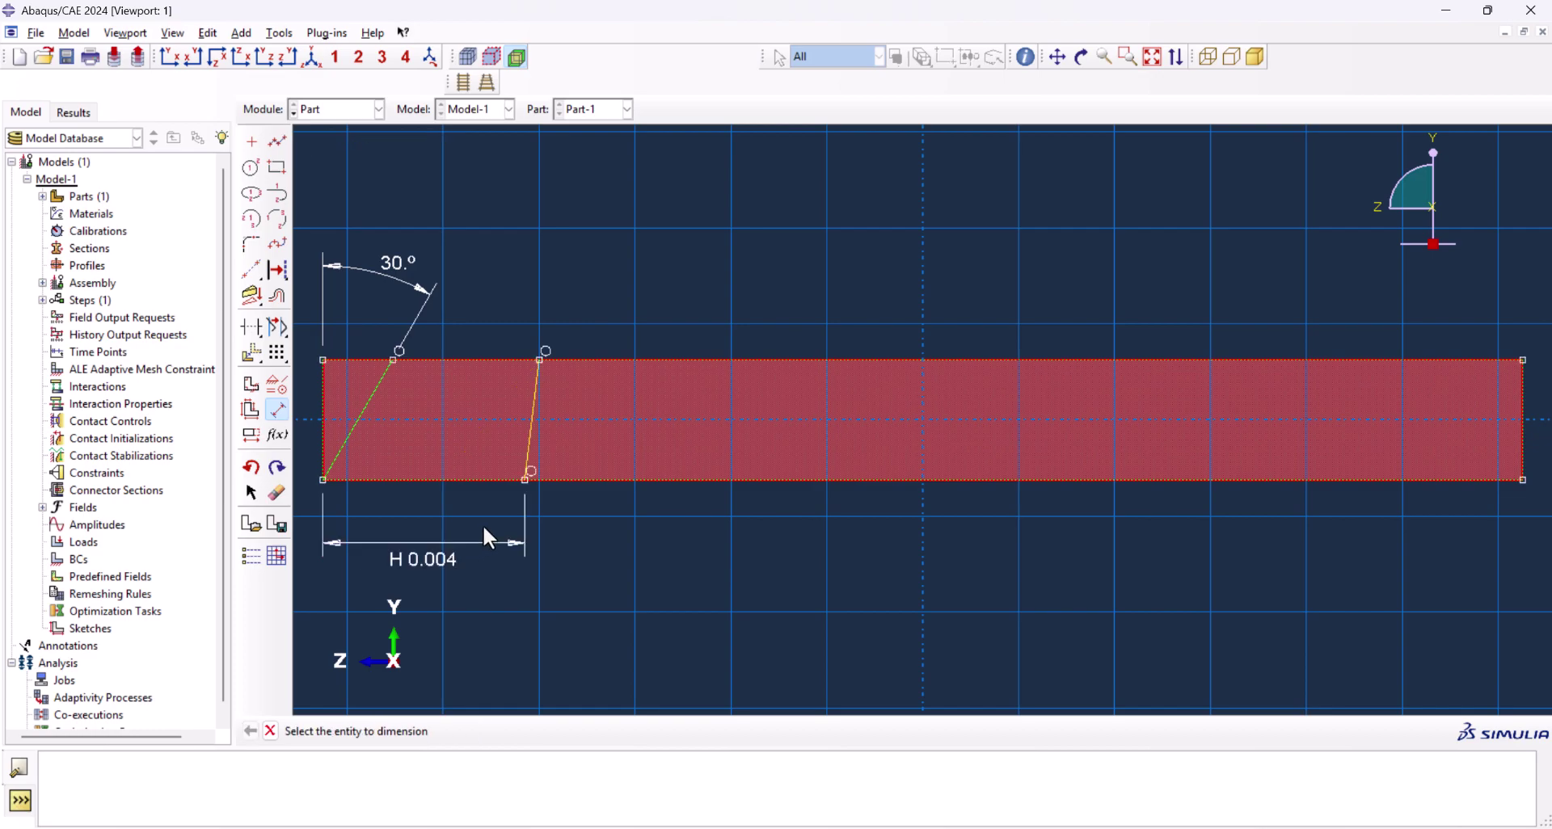
# Dimension the second line's upper end at about 0.006 horizontally from the upper-left corner and finish the partition sketch
pyautogui.click(323, 355)
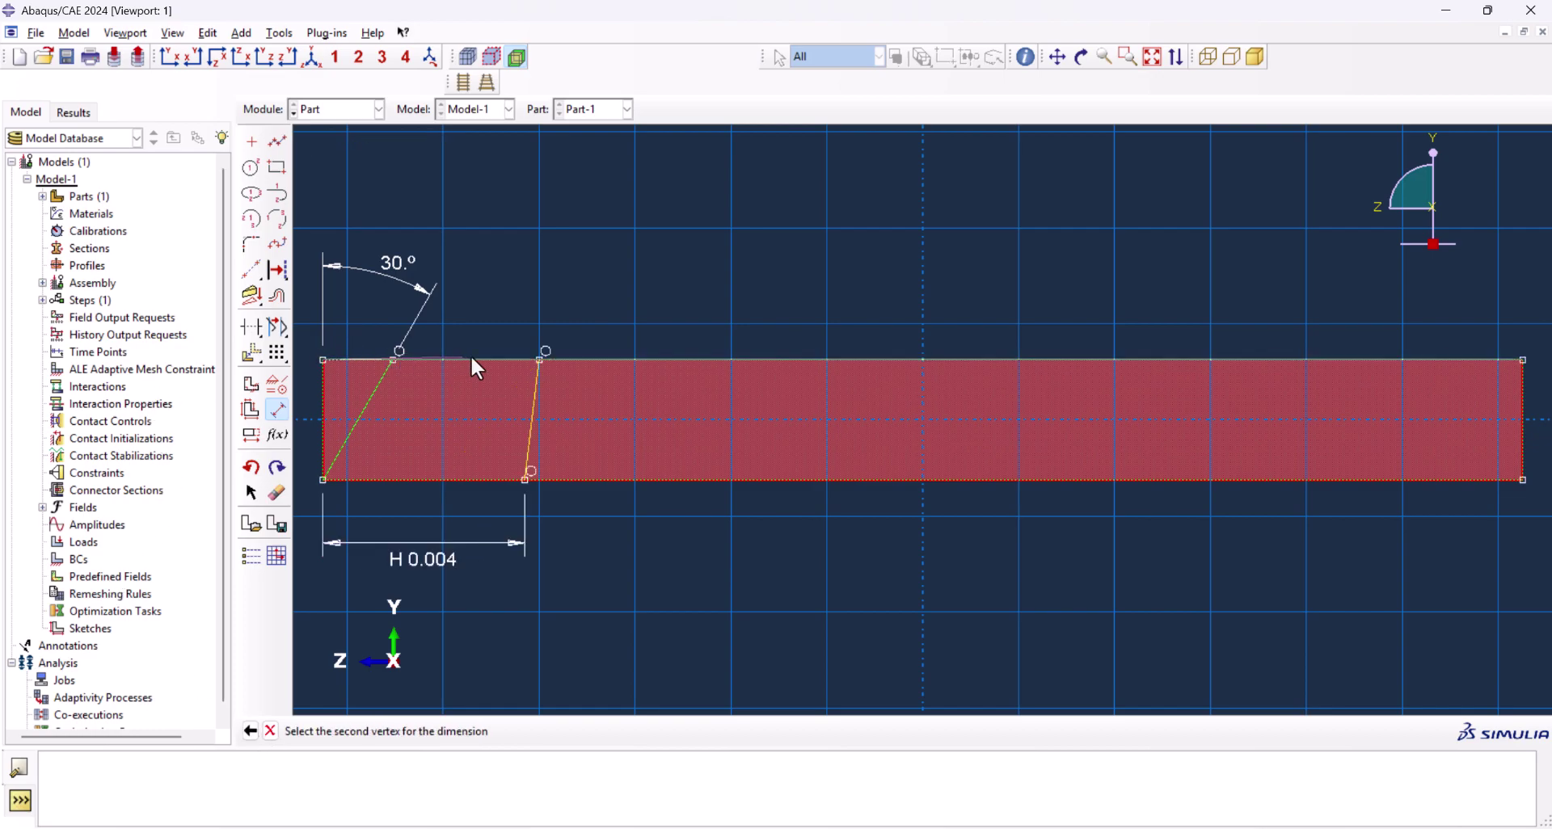
pyautogui.click(540, 358)
pyautogui.click(525, 244)
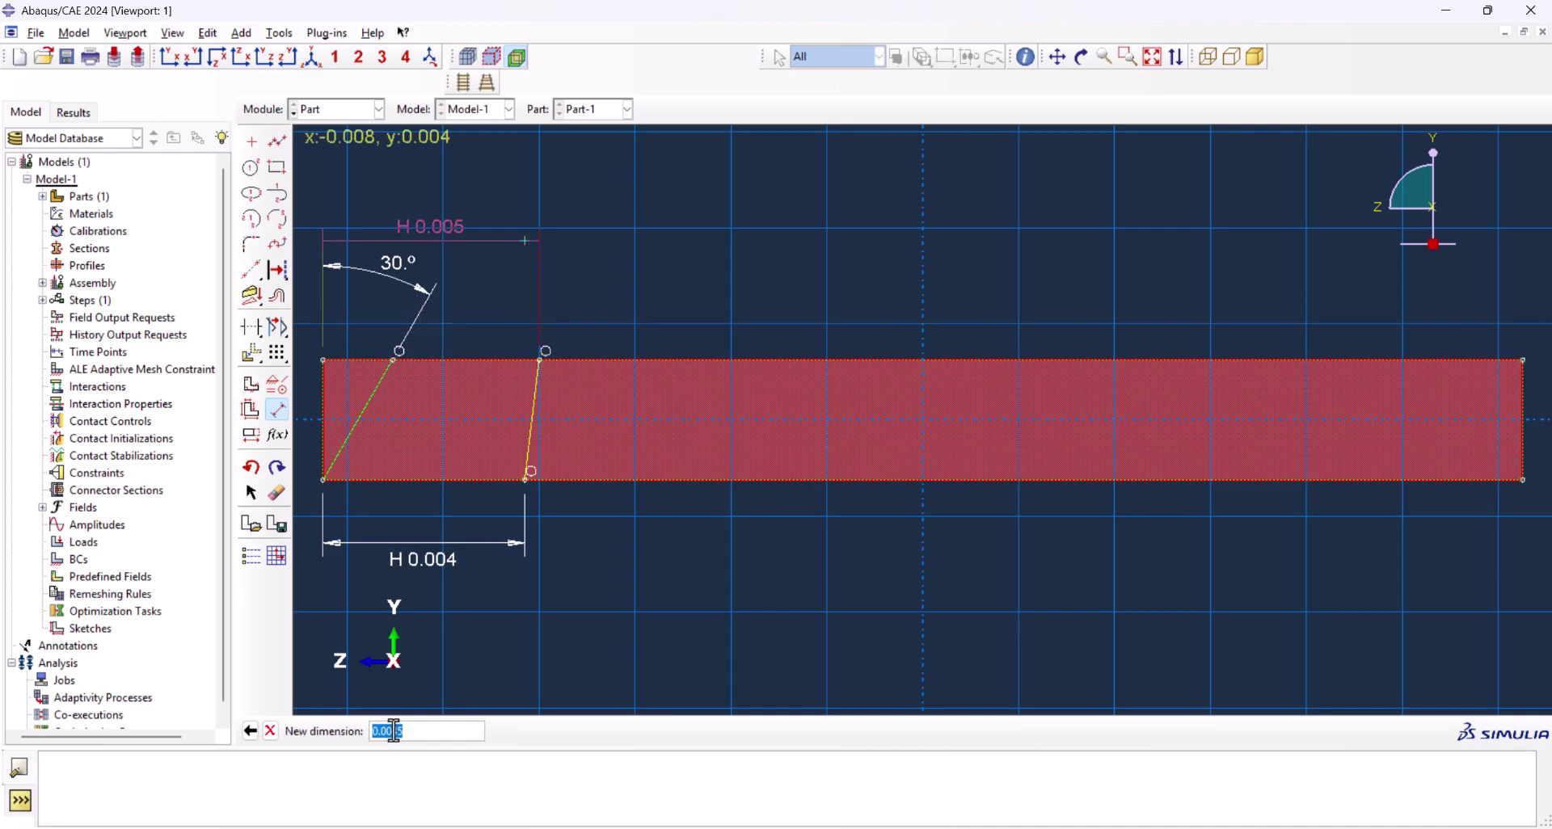
pyautogui.moveTo(392, 731); pyautogui.dragTo(402, 733)
pyautogui.write('5')
pyautogui.press('Return')
pyautogui.press('Escape')
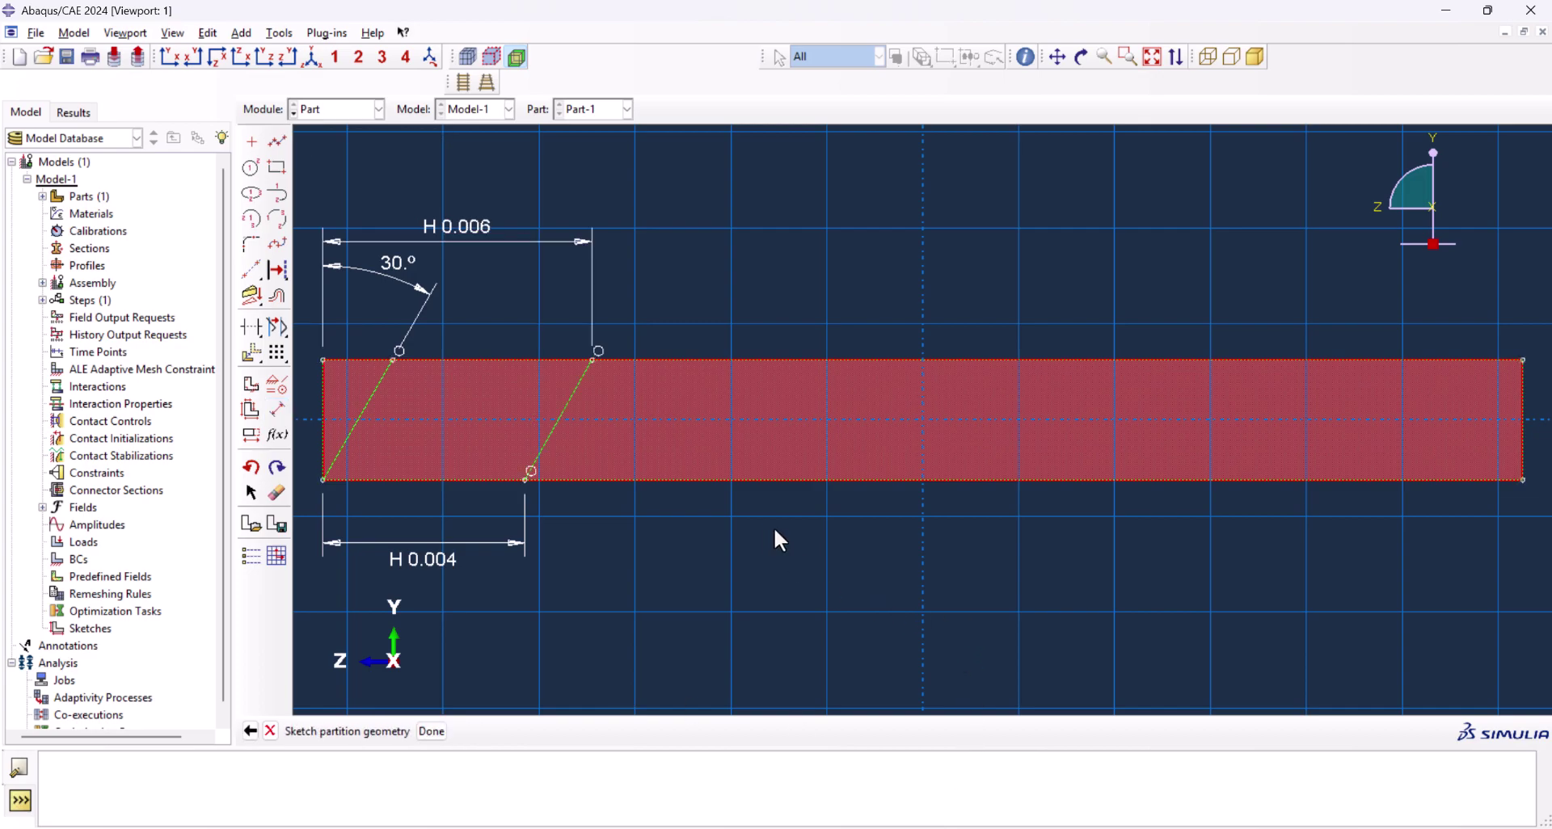
pyautogui.middleClick(719, 524)
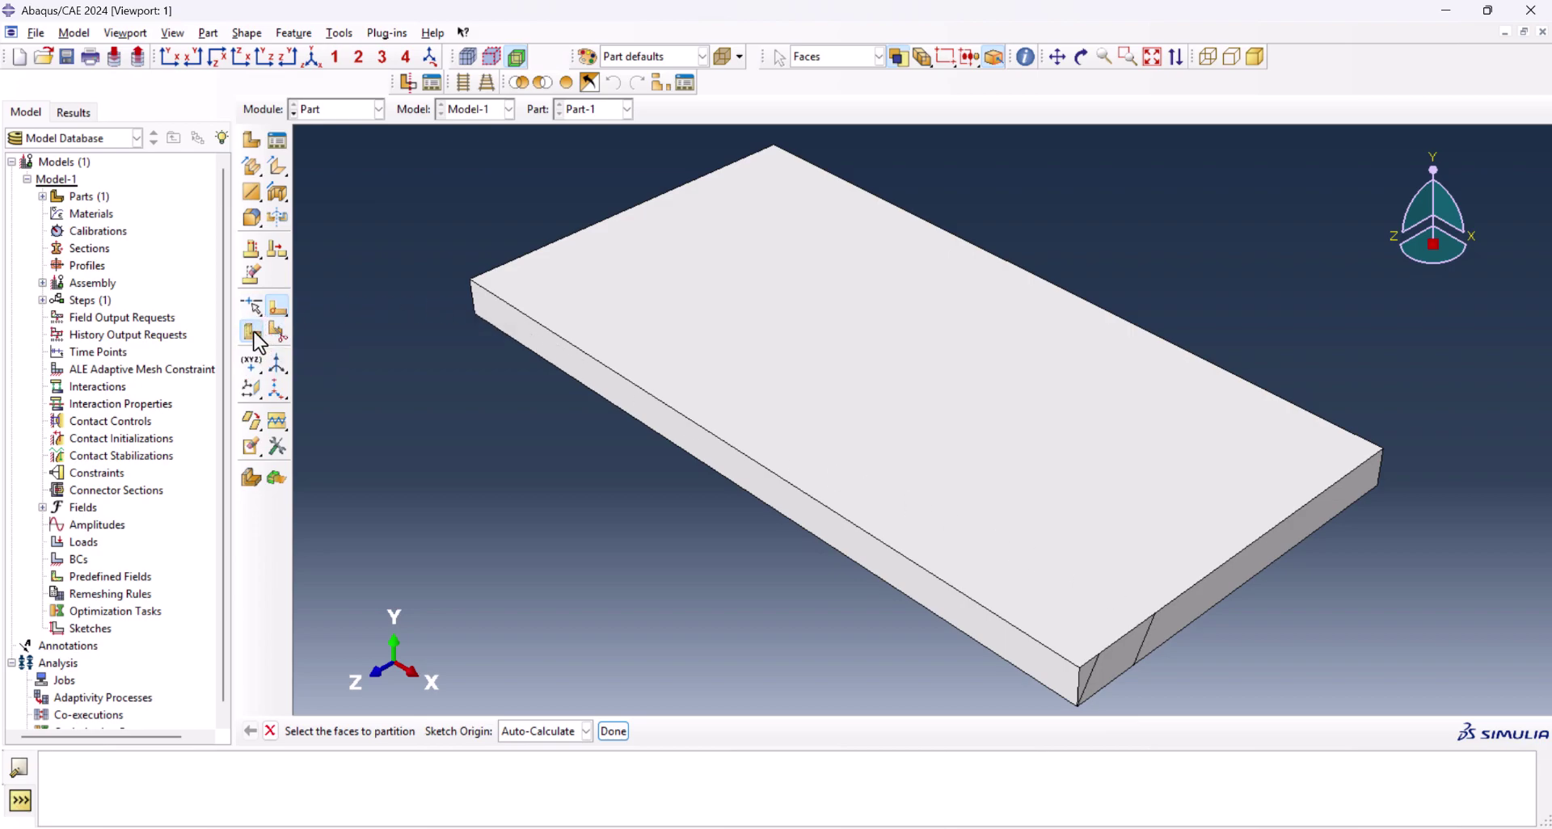
# Partition the plate's cell by sweeping both slanted edges along the long upper edge of the plate
pyautogui.moveTo(259, 344); pyautogui.dragTo(357, 339)
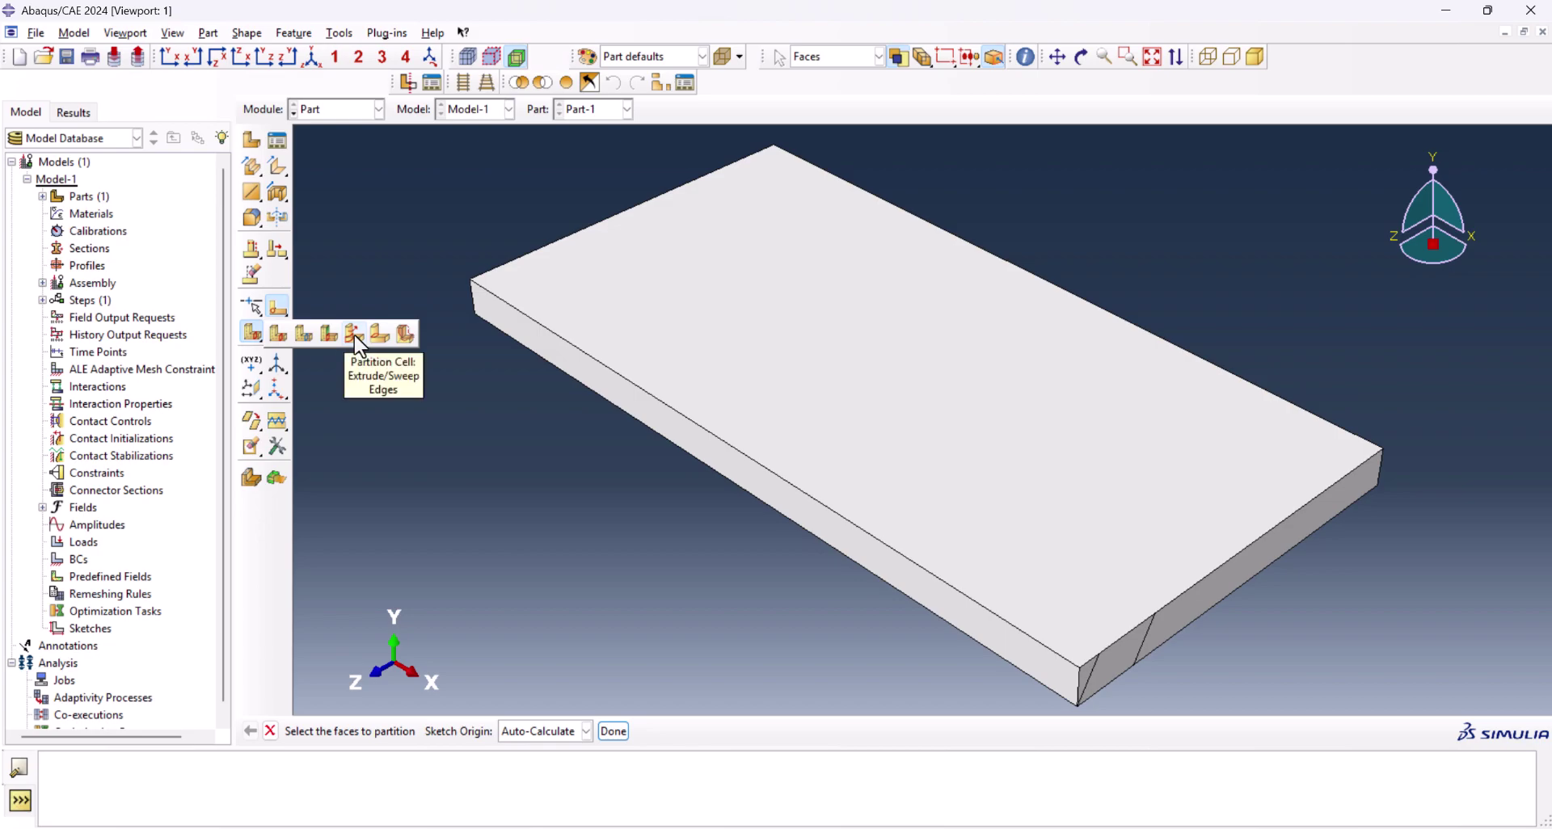
pyautogui.click(354, 334)
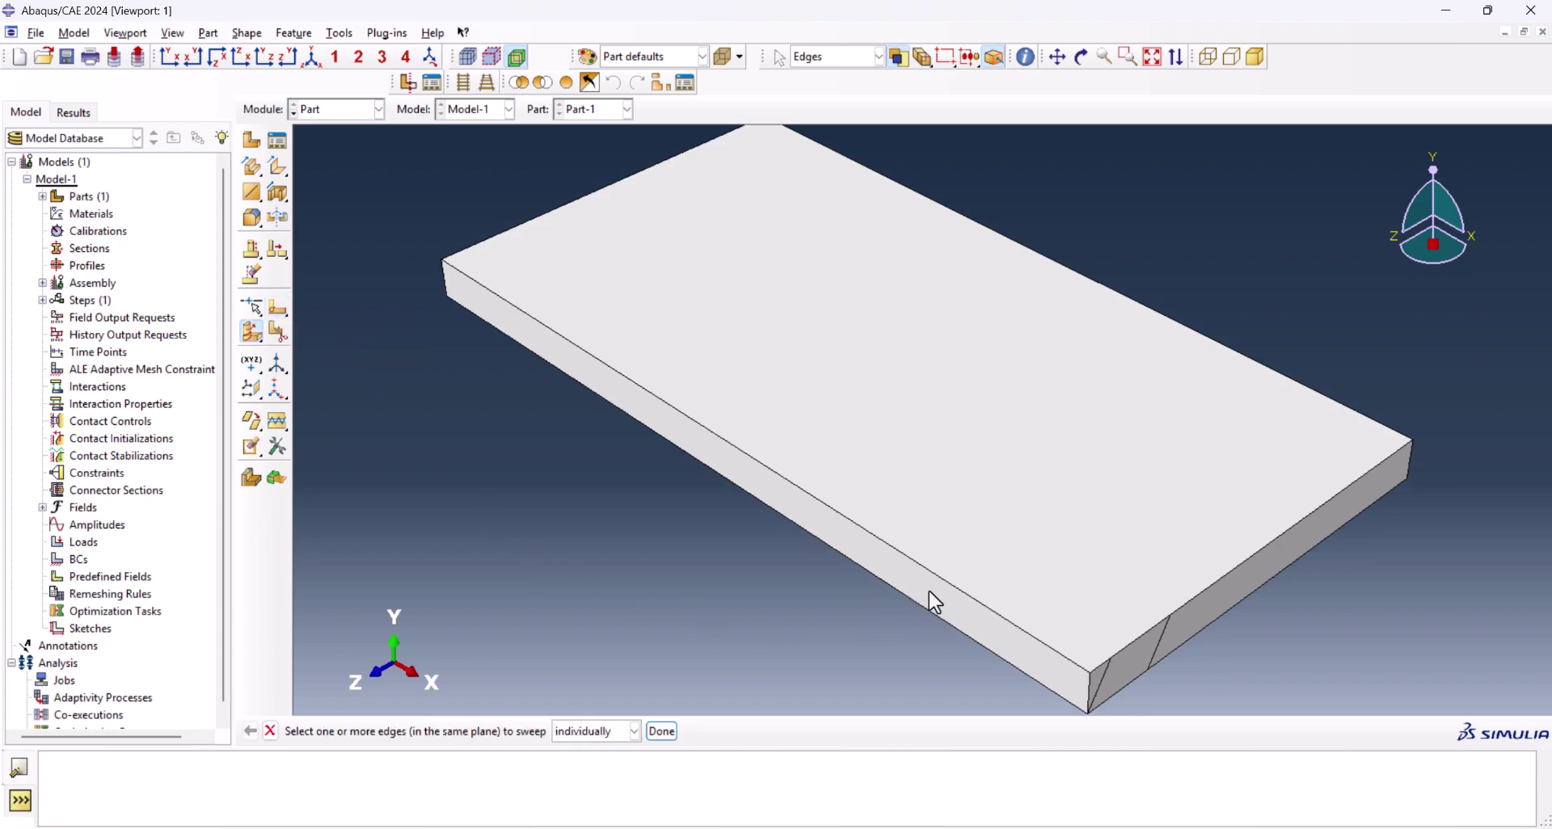
pyautogui.scroll(-1, 928, 590)
pyautogui.click(1086, 665)
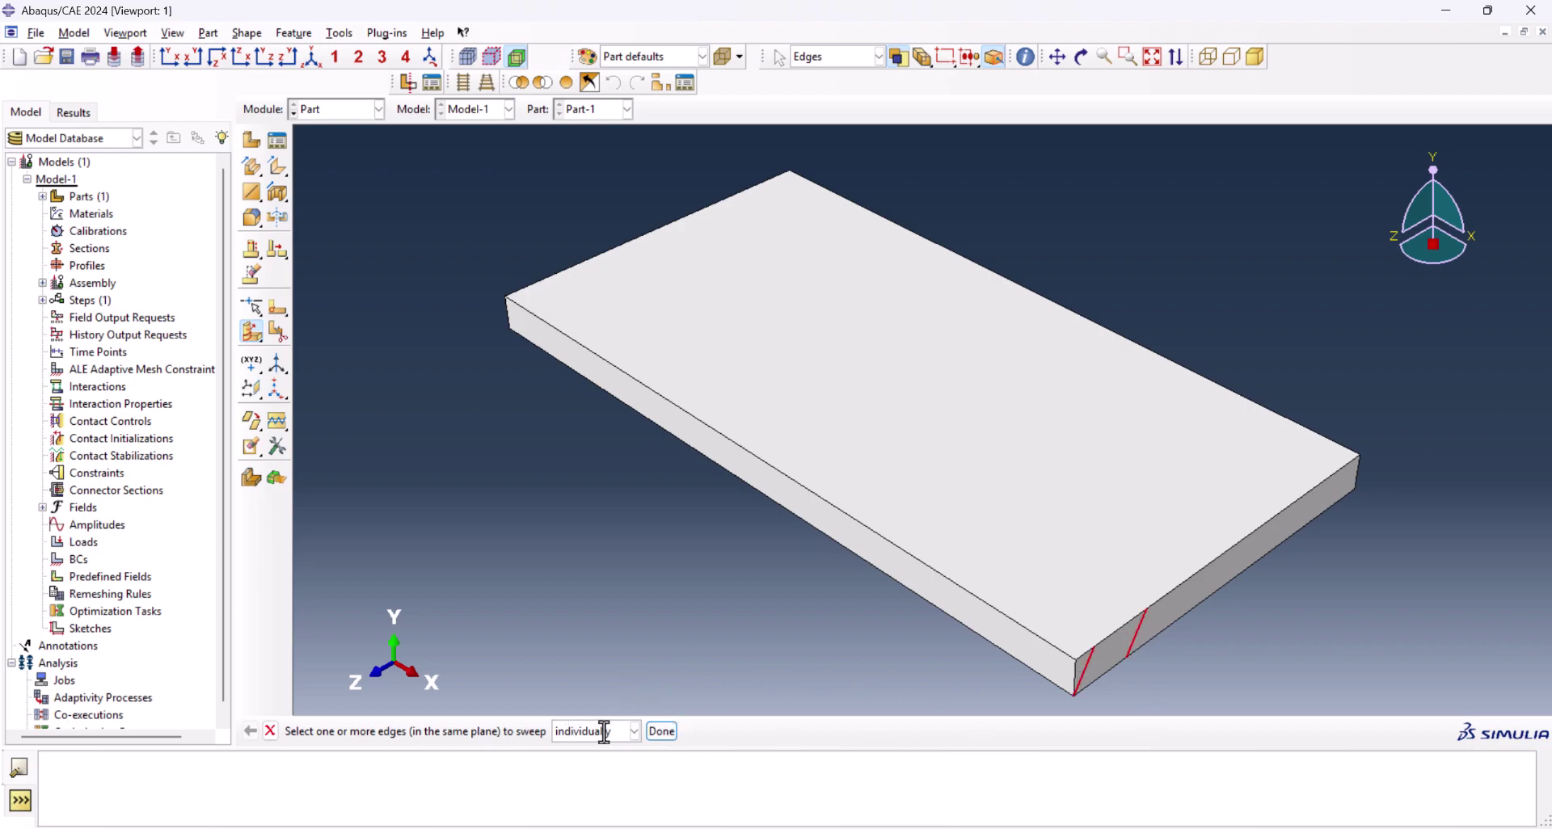
pyautogui.click(662, 731)
pyautogui.click(619, 732)
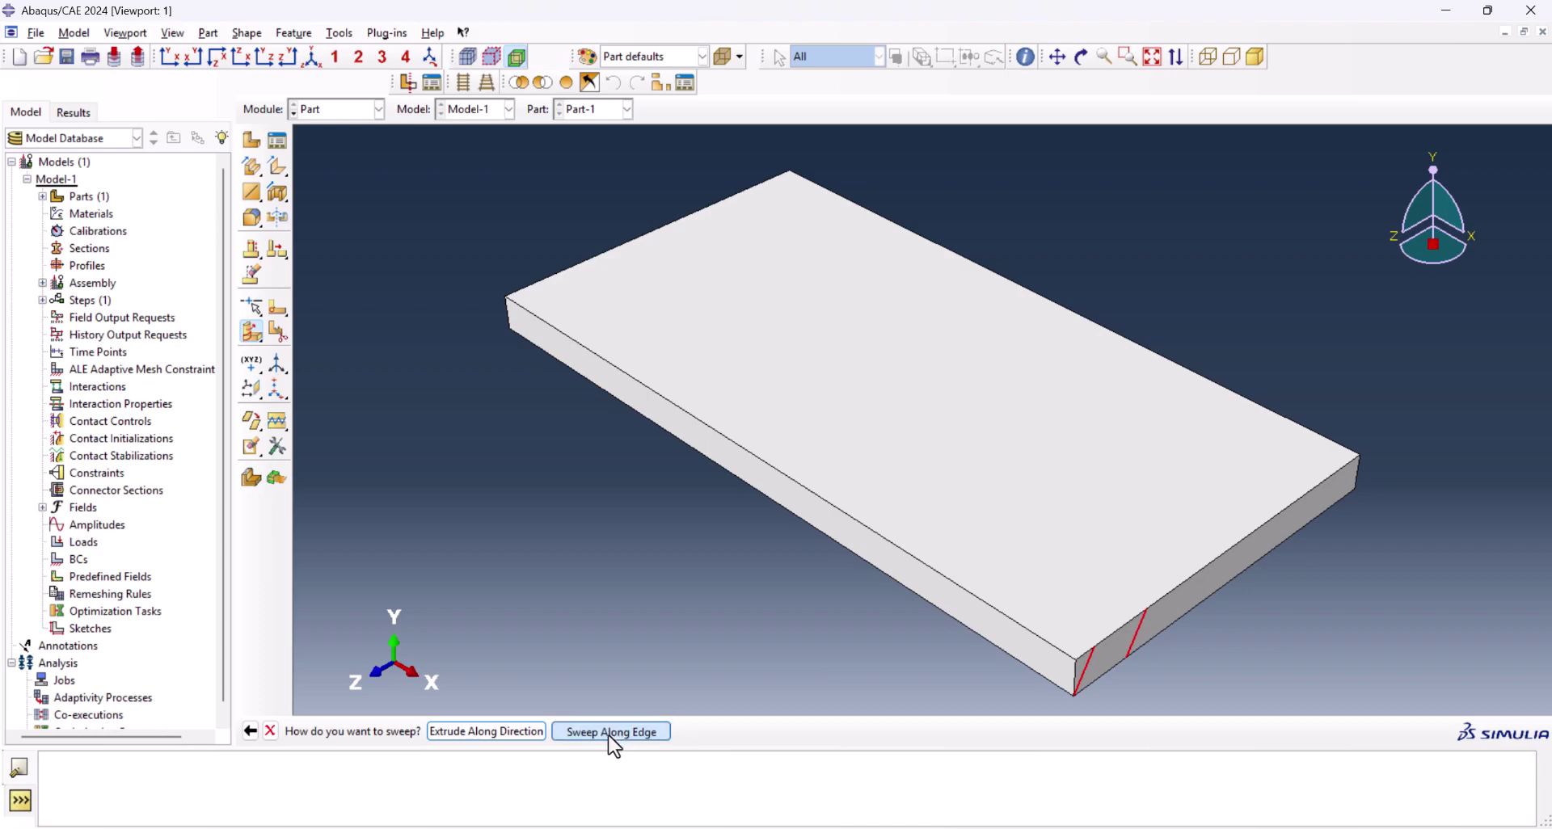
pyautogui.click(1003, 618)
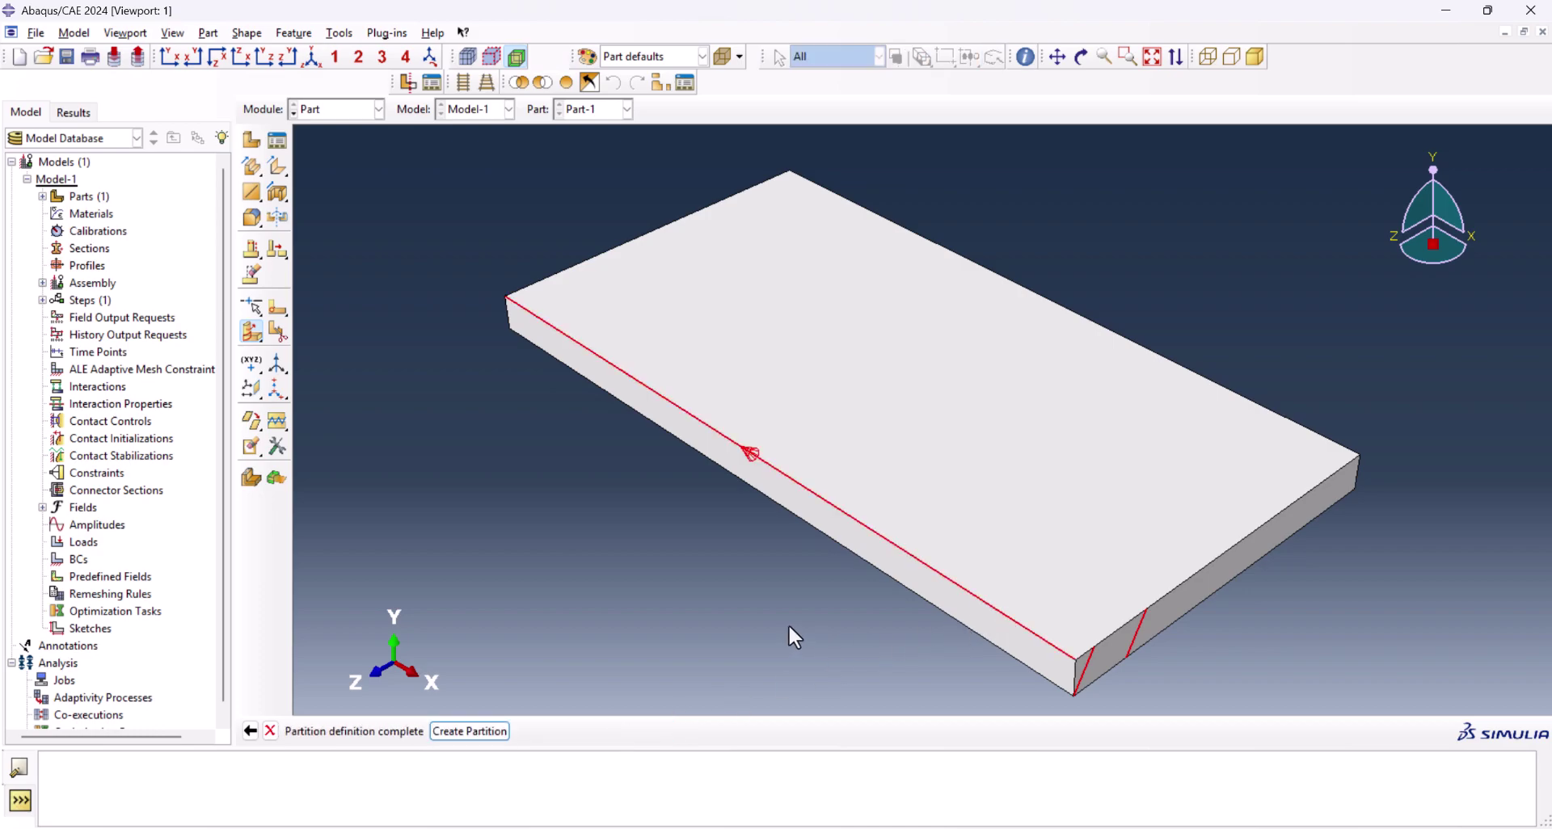
pyautogui.middleClick(785, 622)
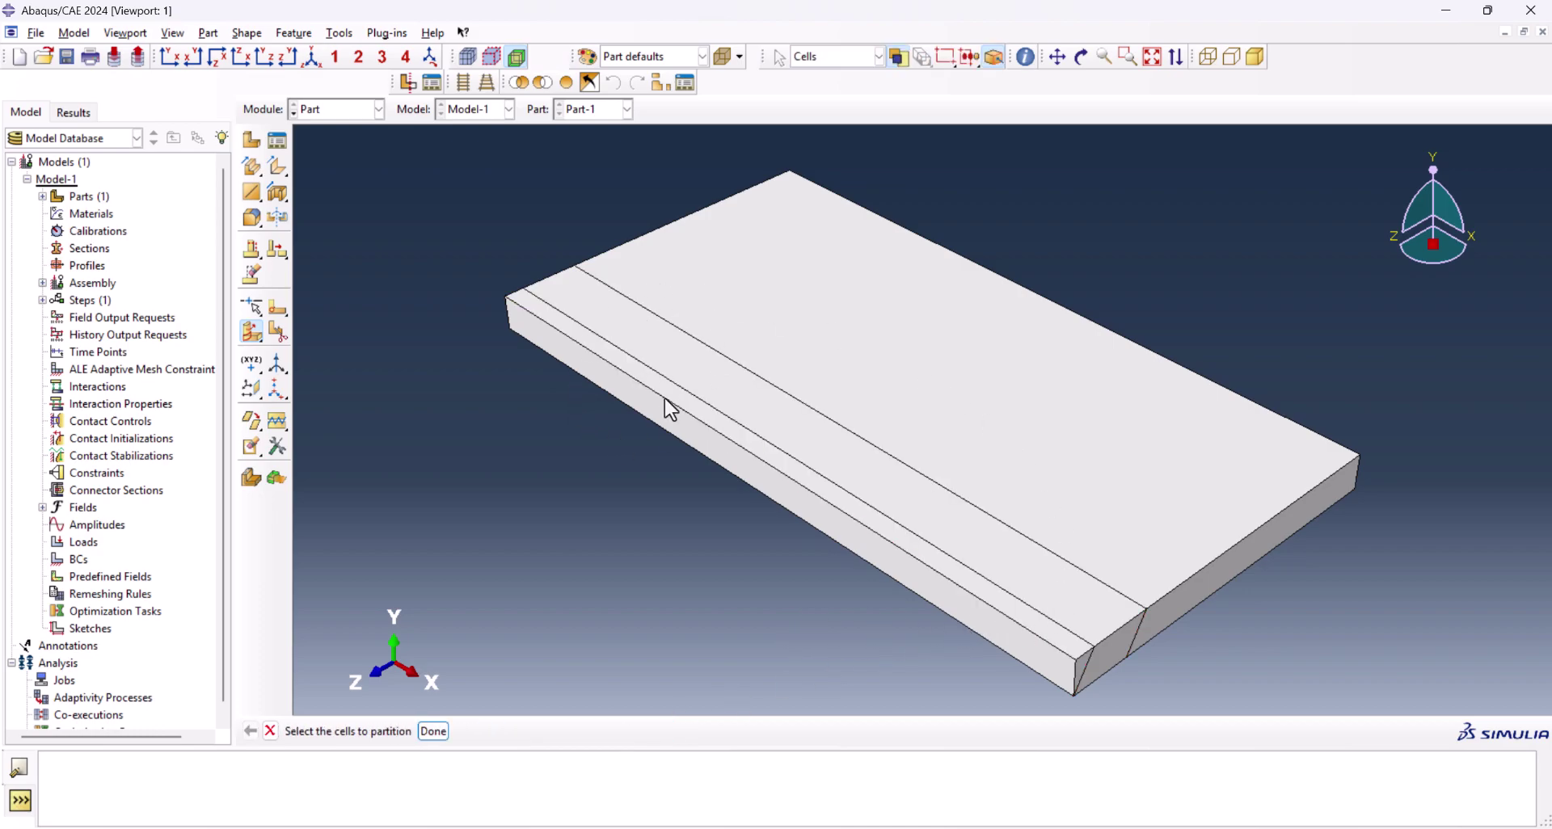
# Partition the narrow wedge-shaped strip across its mid-length, using a three-point plane through the midpoints of its long edges
pyautogui.keyDown('ctrl'); pyautogui.keyDown('alt'); pyautogui.moveTo(660, 513); pyautogui.dragTo(772, 510); pyautogui.keyUp('alt'); pyautogui.keyUp('ctrl')
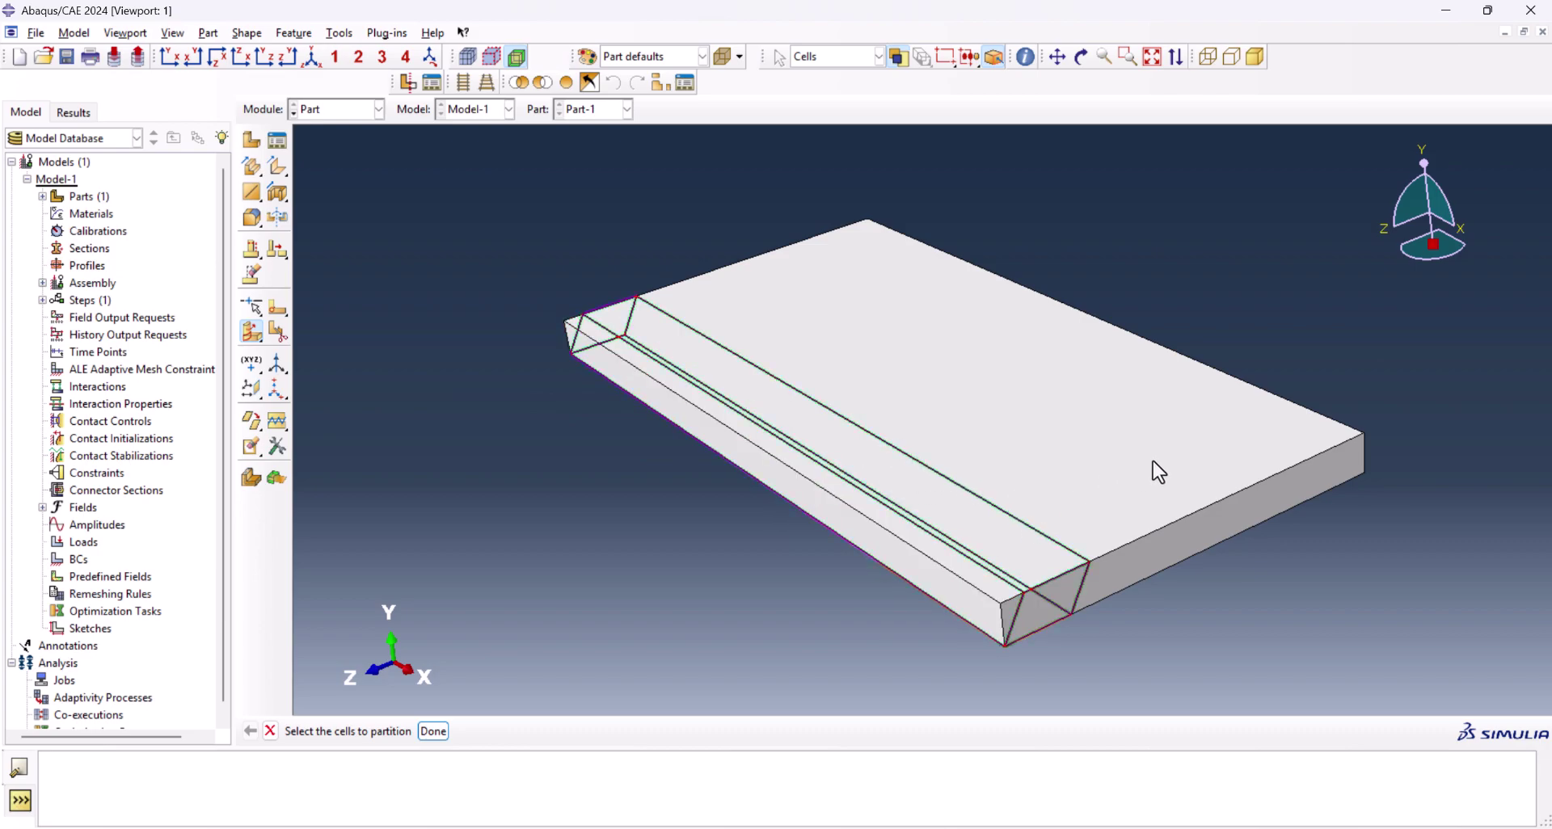
pyautogui.press('Escape')
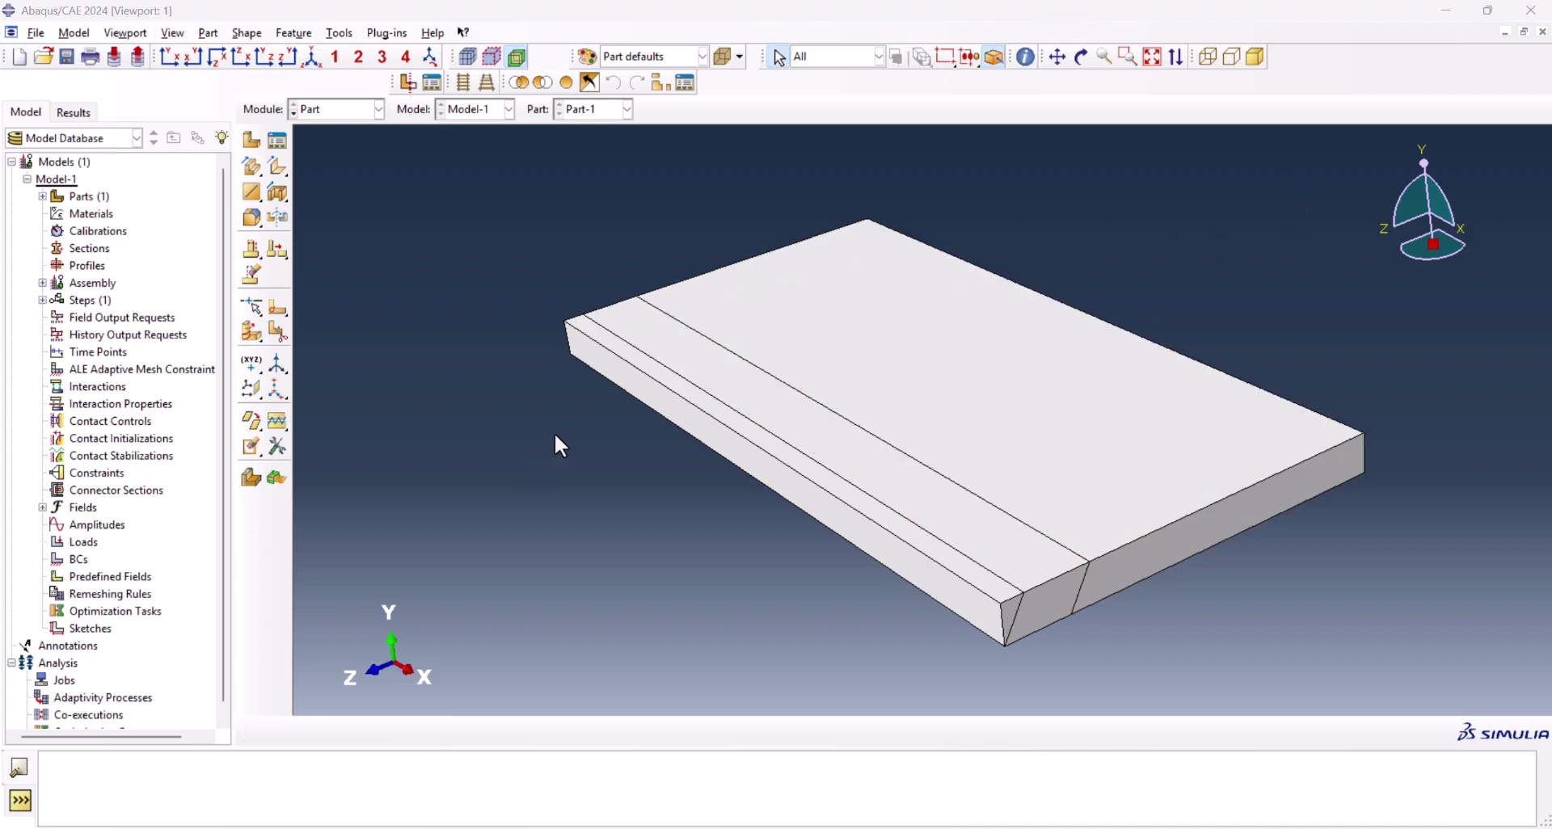
pyautogui.click(253, 335)
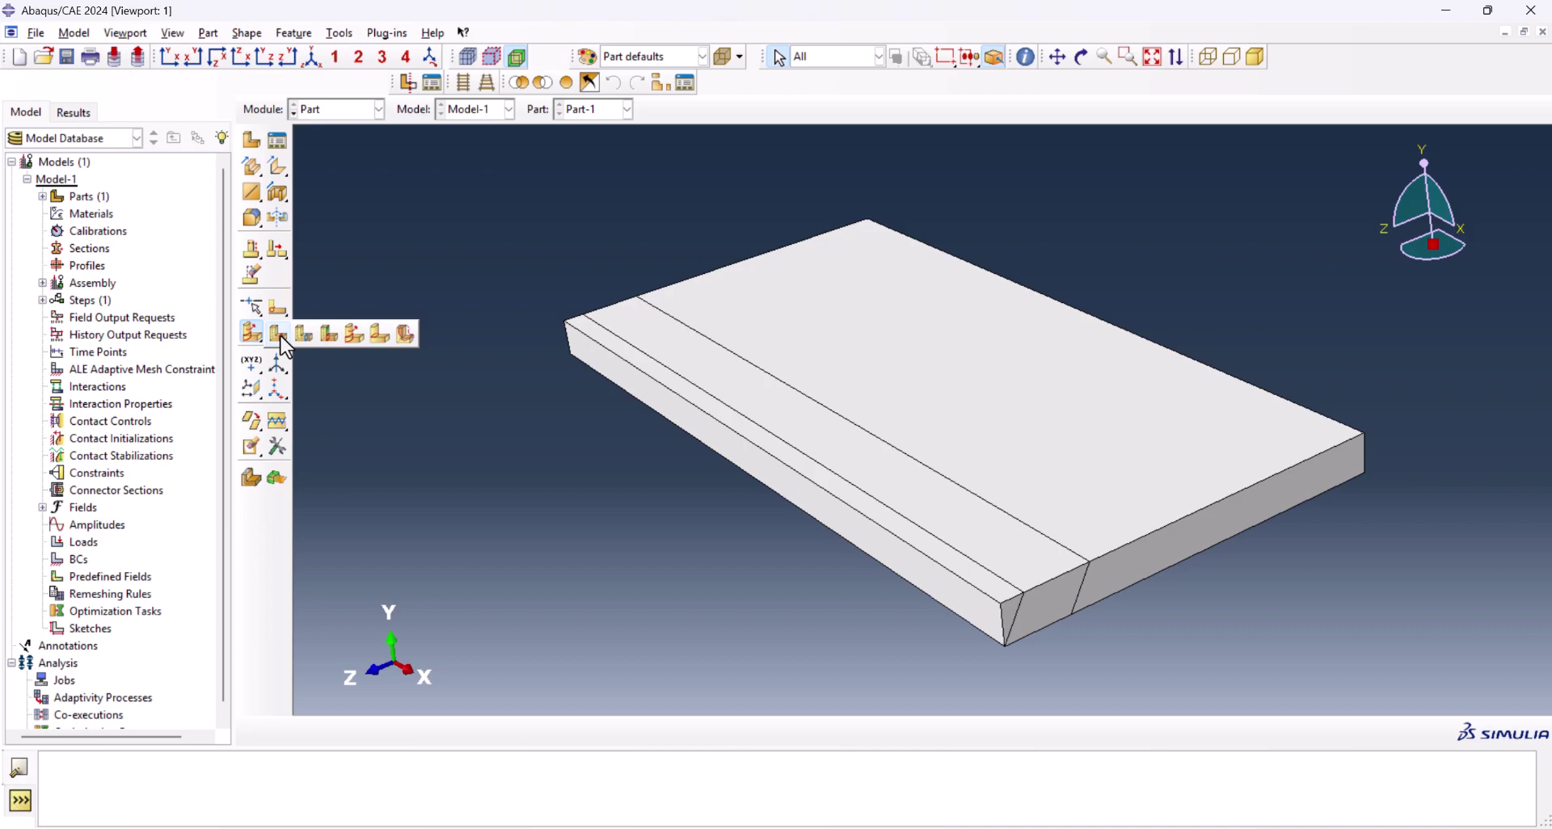
pyautogui.click(279, 334)
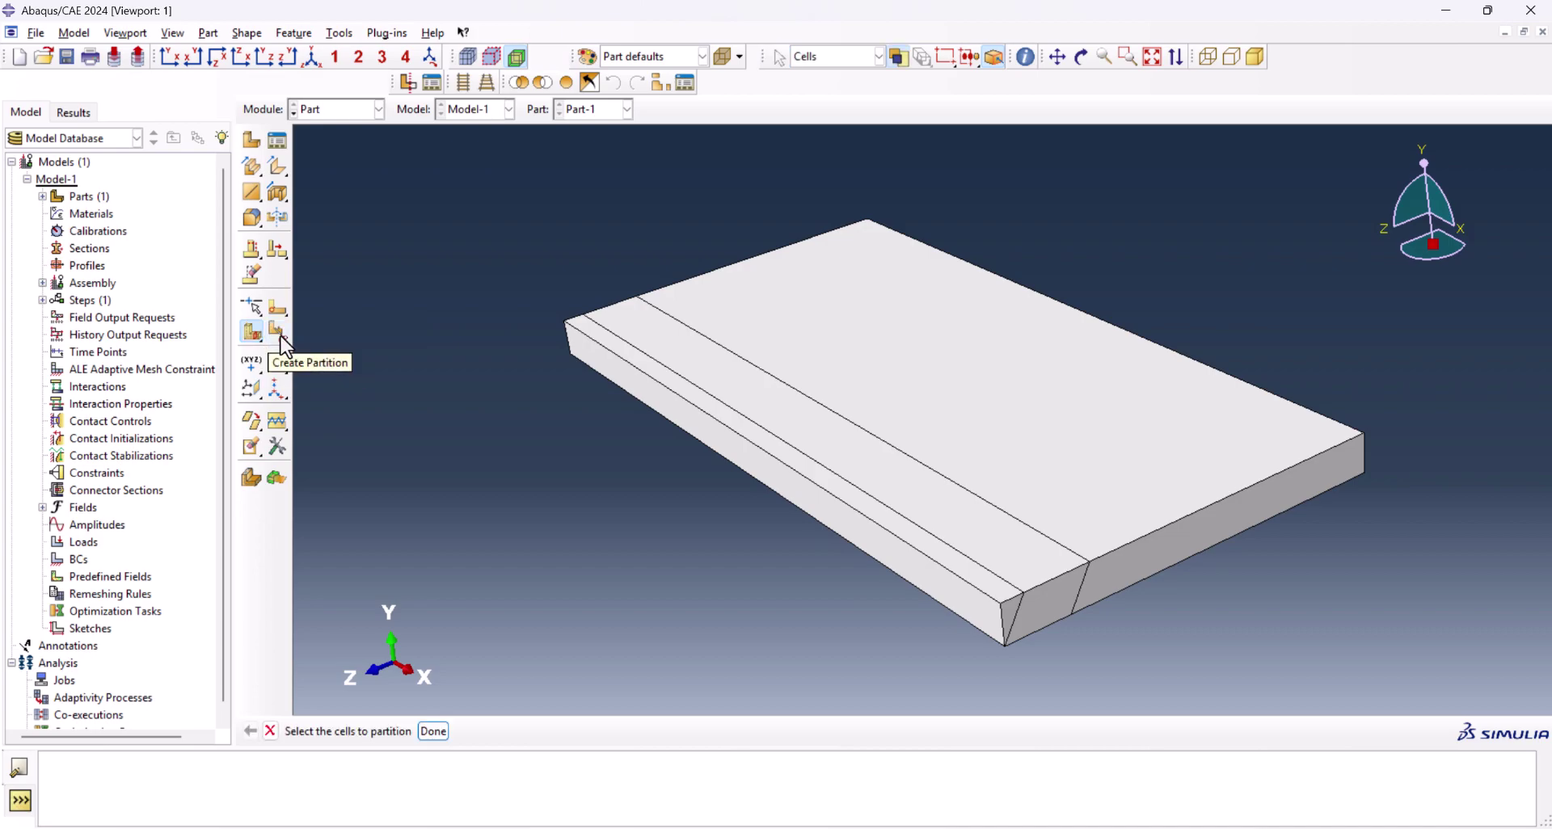
pyautogui.keyDown('ctrl'); pyautogui.keyDown('alt'); pyautogui.moveTo(655, 483); pyautogui.dragTo(803, 512); pyautogui.keyUp('alt'); pyautogui.keyUp('ctrl')
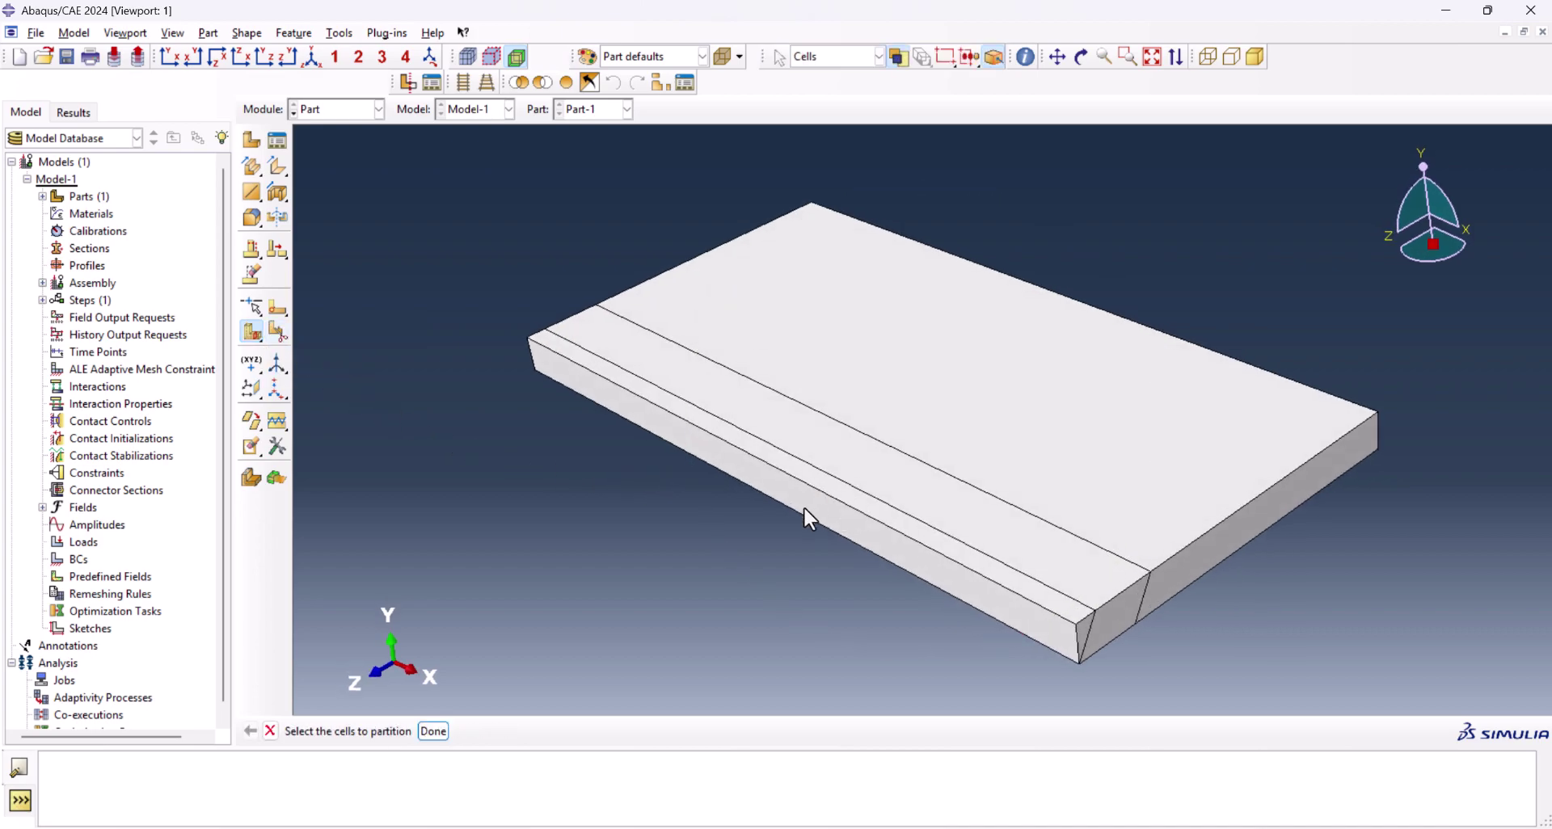
pyautogui.click(766, 493)
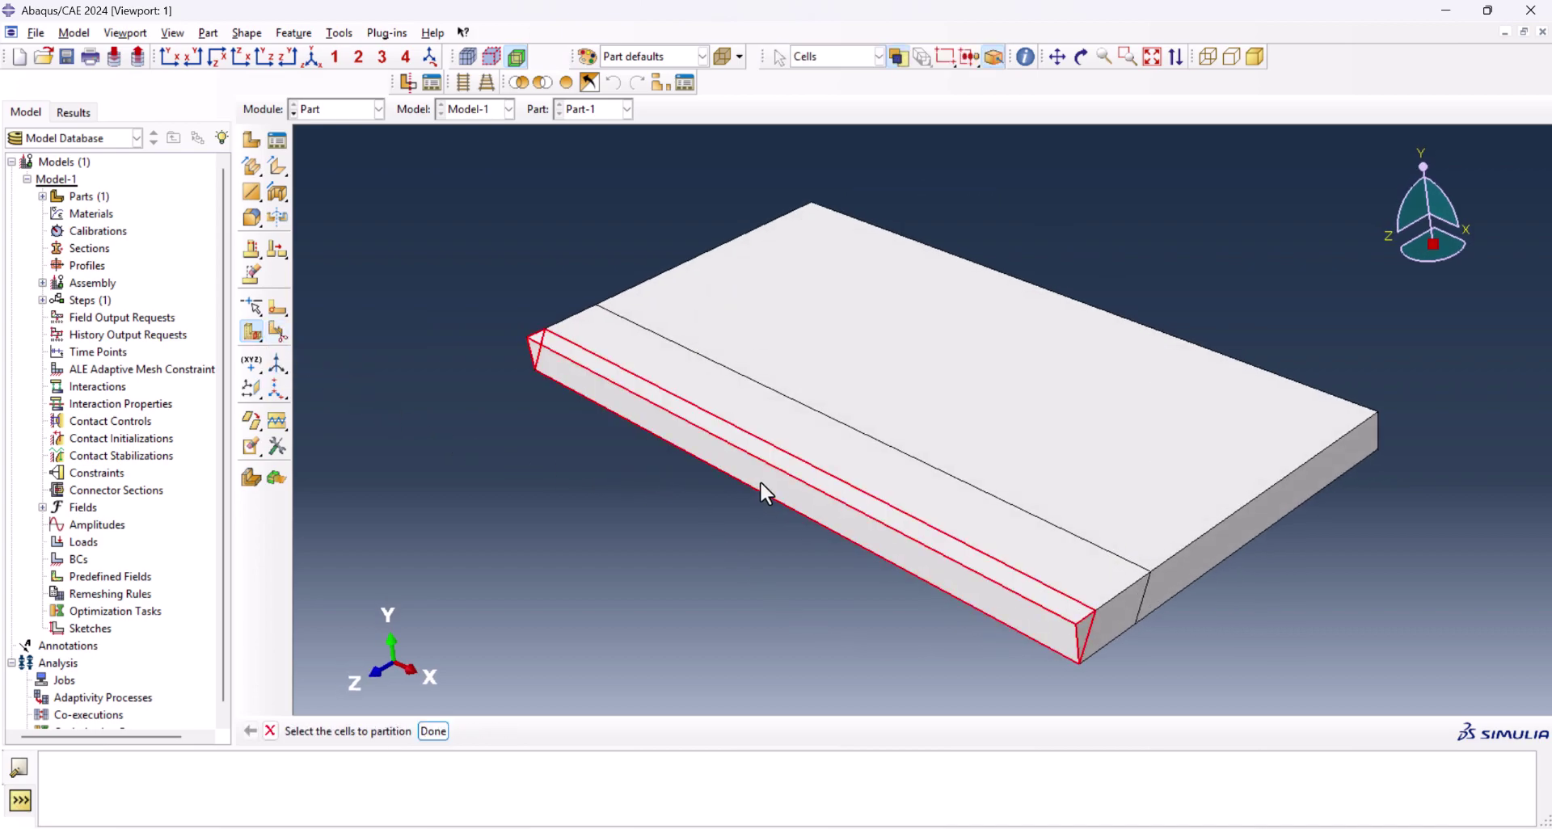
pyautogui.middleClick(627, 543)
pyautogui.click(609, 732)
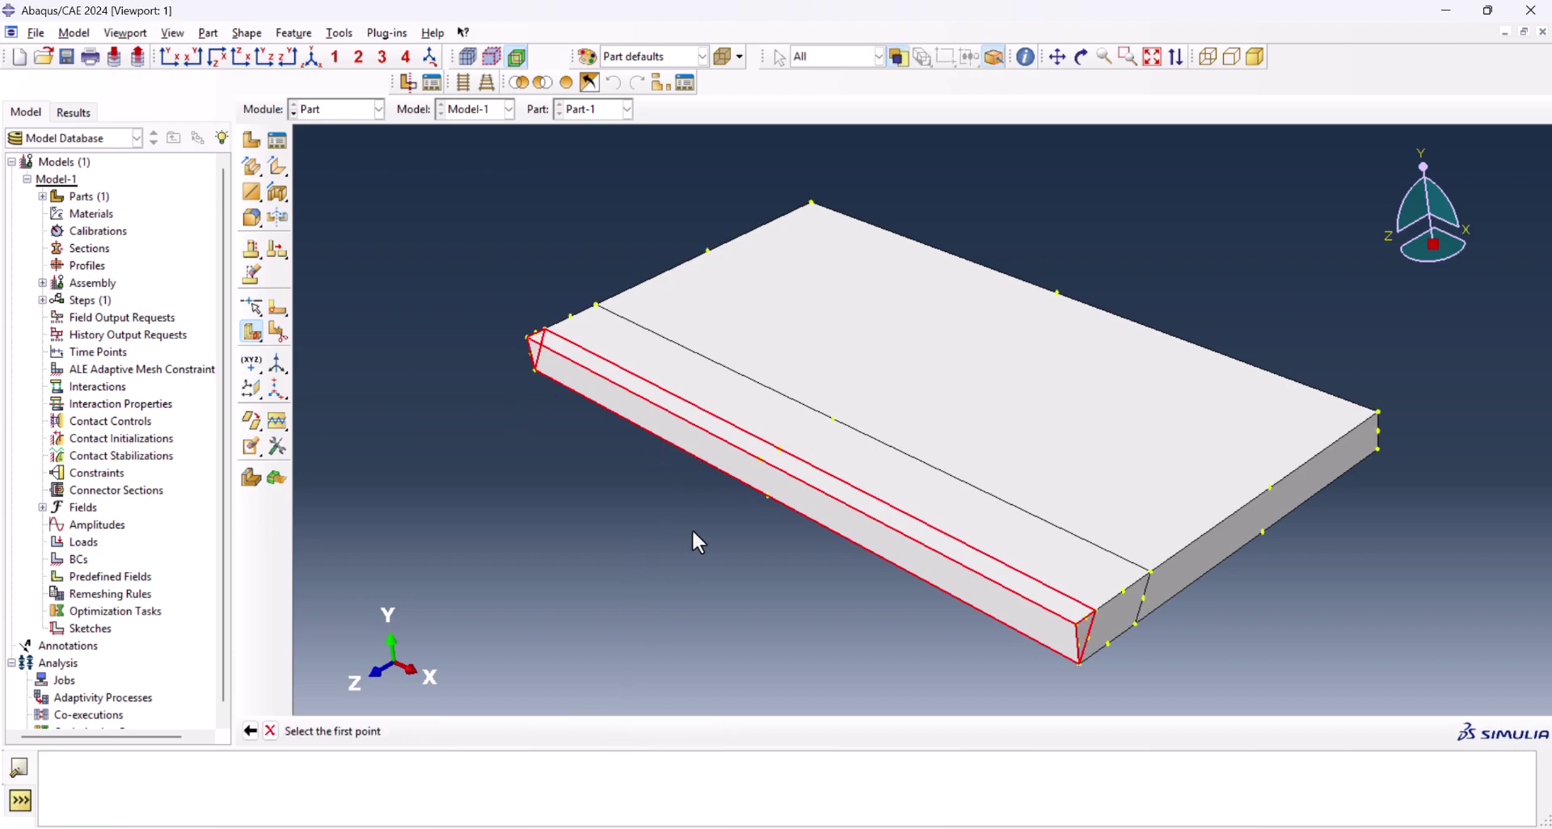
pyautogui.click(768, 494)
pyautogui.click(761, 459)
pyautogui.click(779, 449)
pyautogui.middleClick(715, 532)
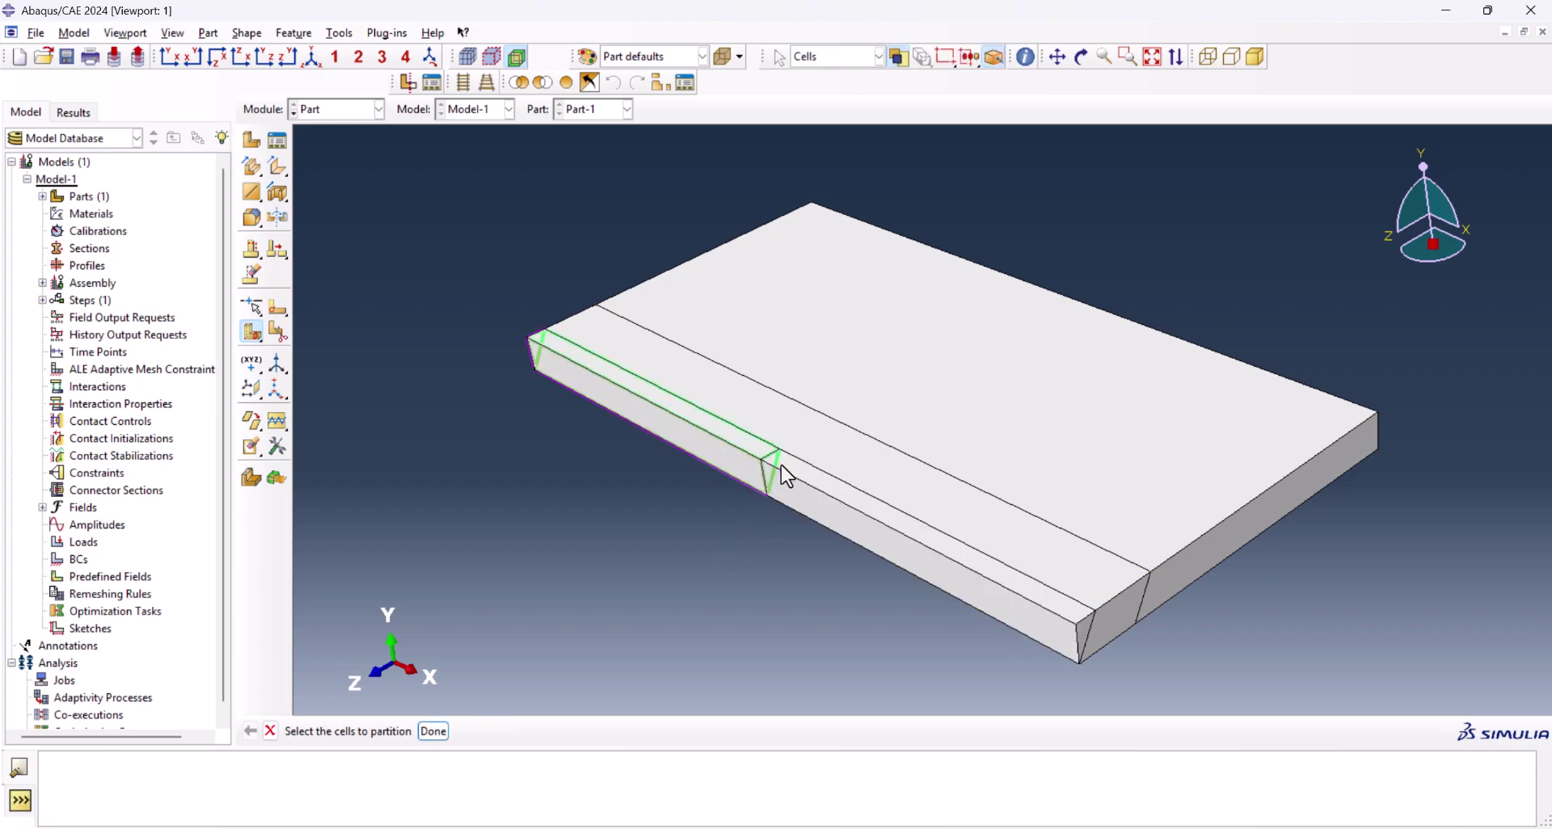
# Partition the far half of the wedge strip at its mid-length with a three-point plane through its edge midpoints
pyautogui.click(645, 421)
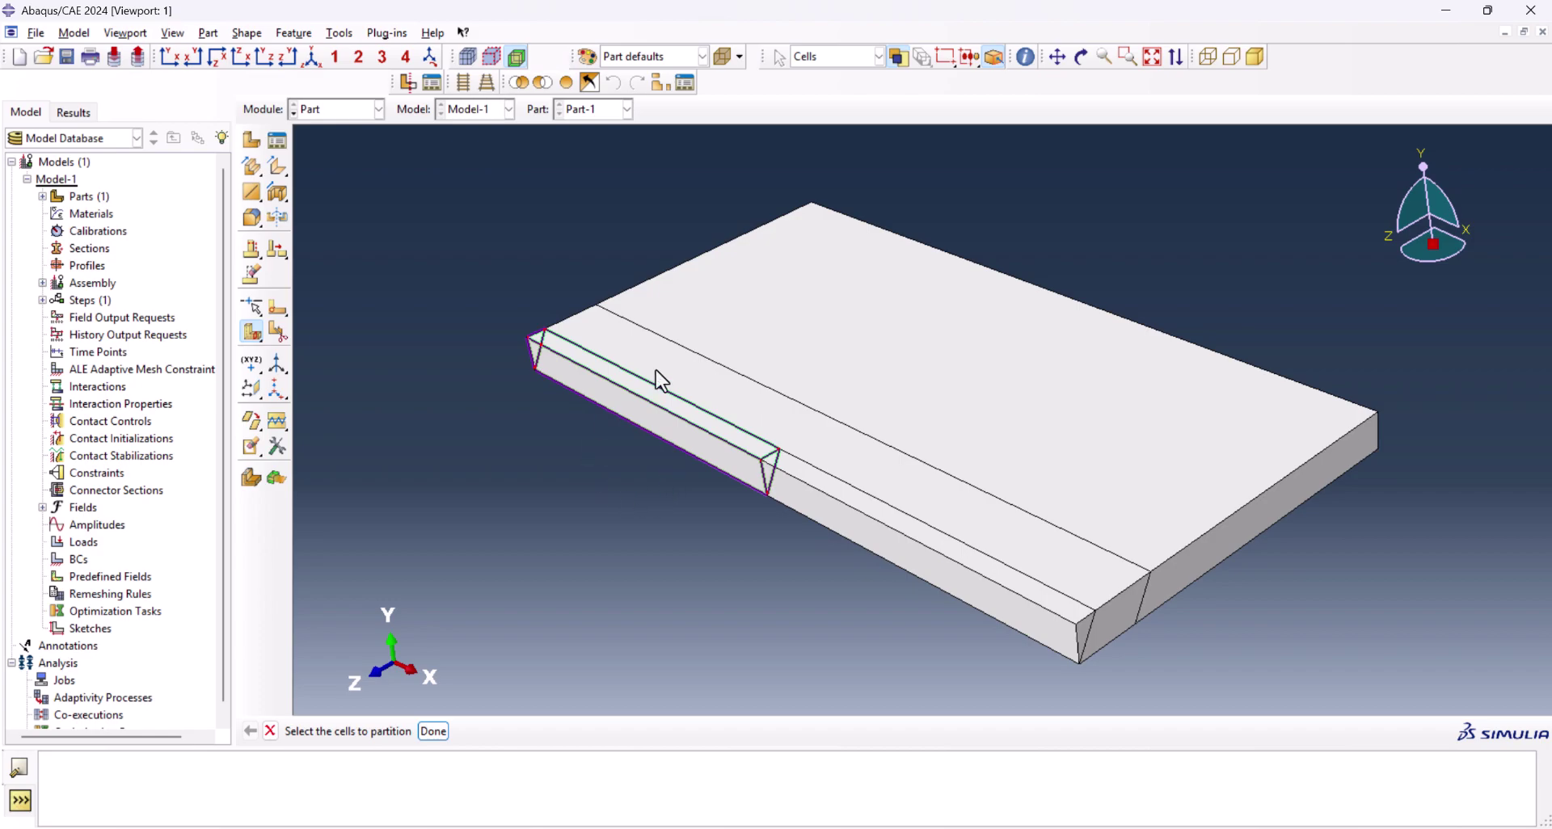
pyautogui.click(821, 511)
pyautogui.click(662, 478)
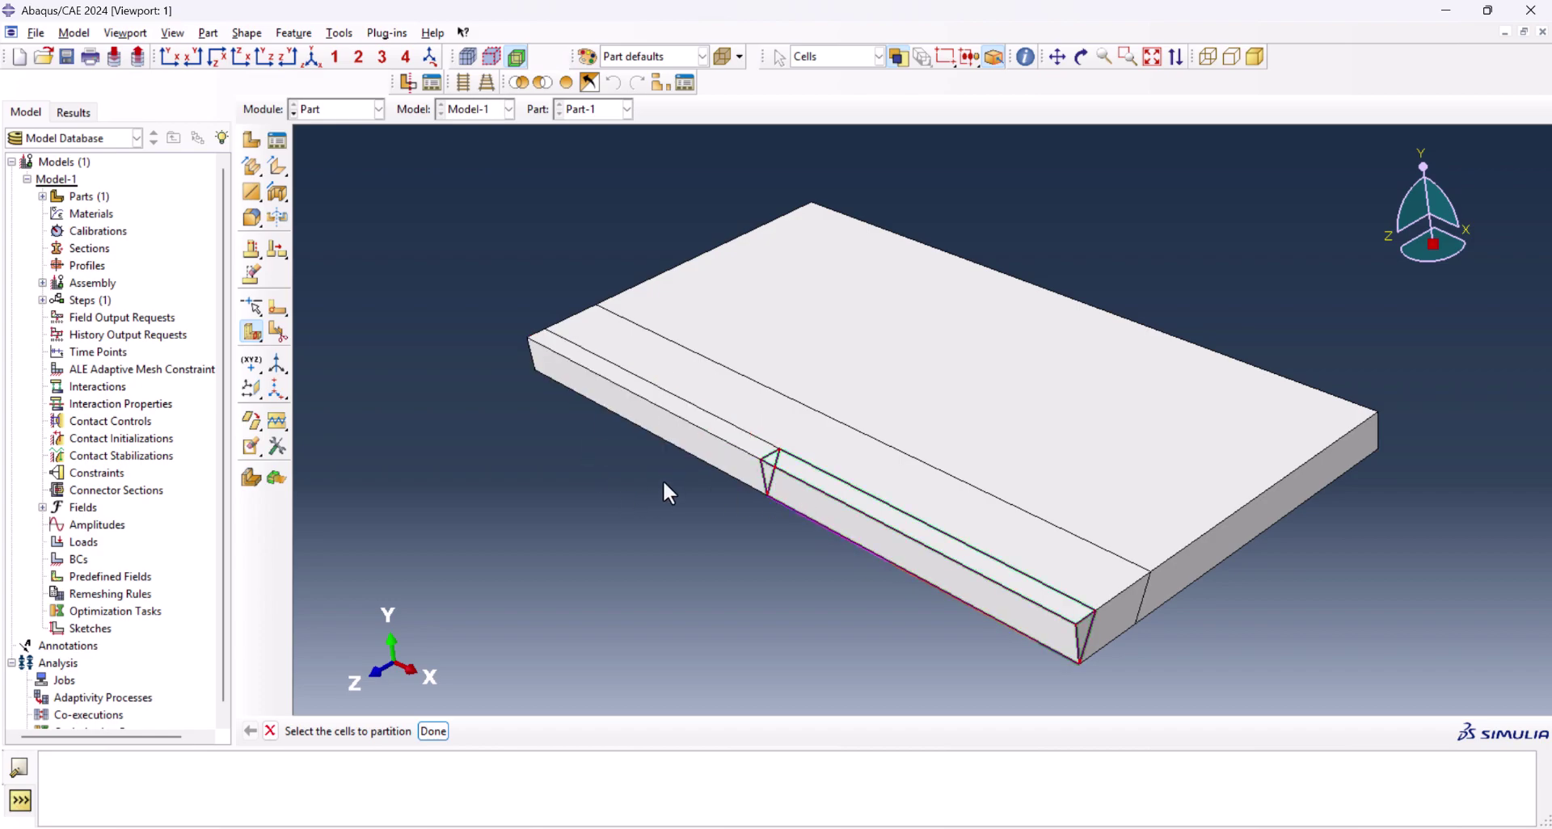
pyautogui.click(698, 437)
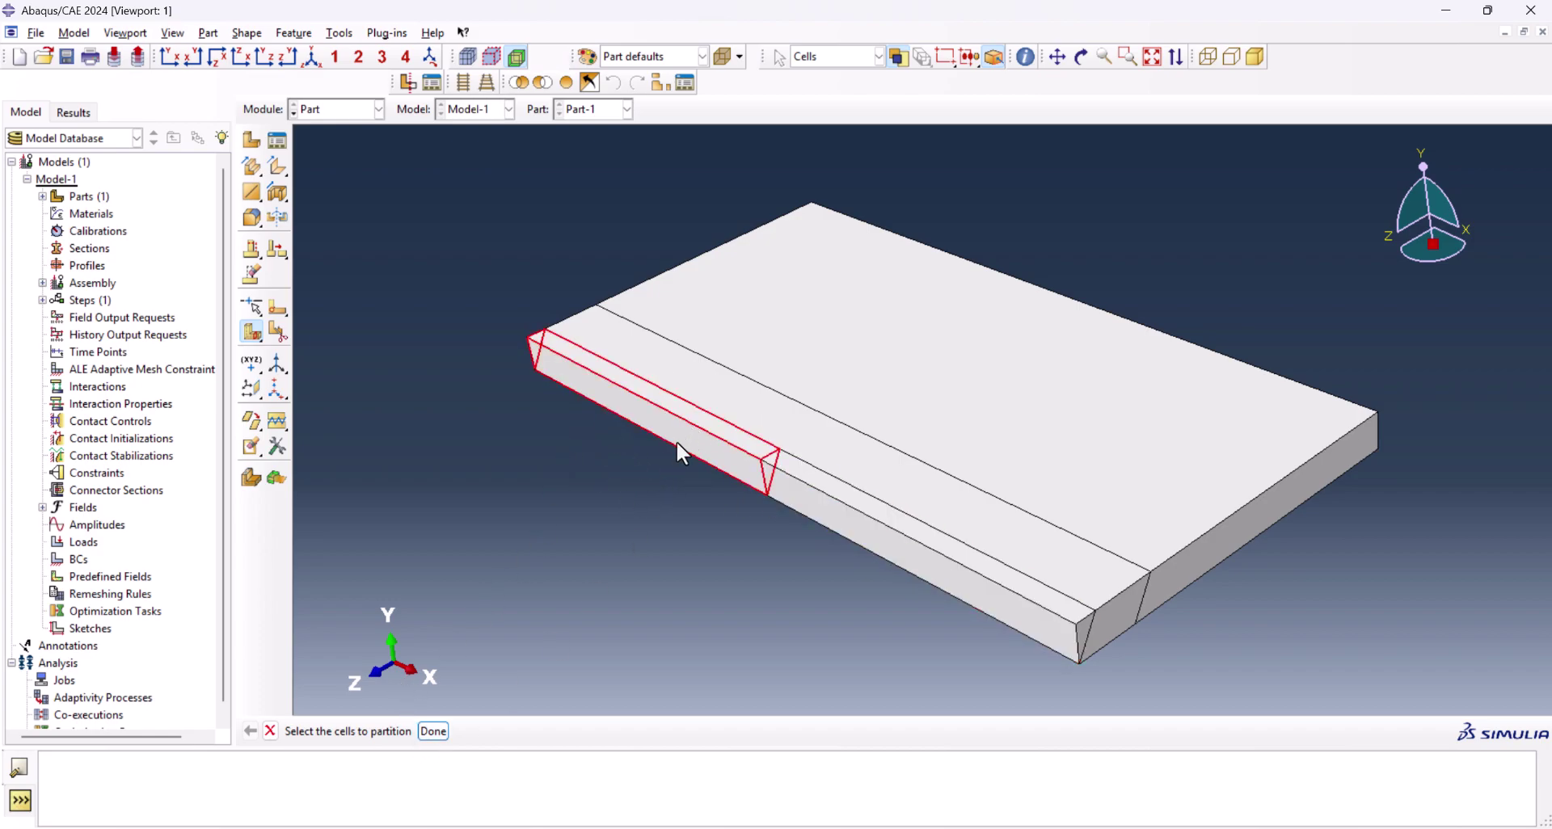
pyautogui.middleClick(630, 477)
pyautogui.click(609, 731)
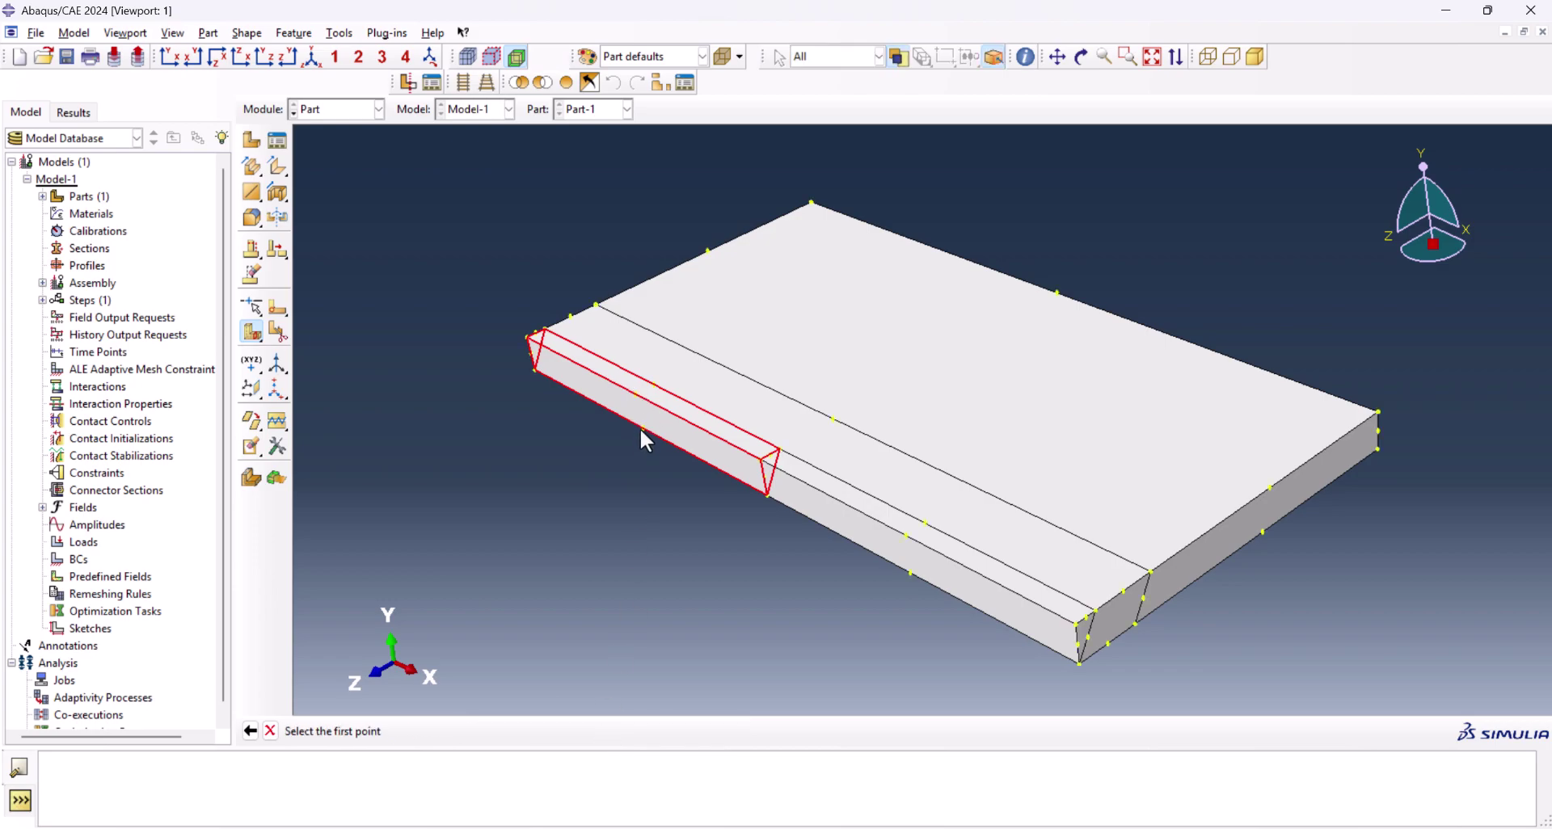
pyautogui.click(642, 429)
pyautogui.click(635, 394)
pyautogui.click(653, 384)
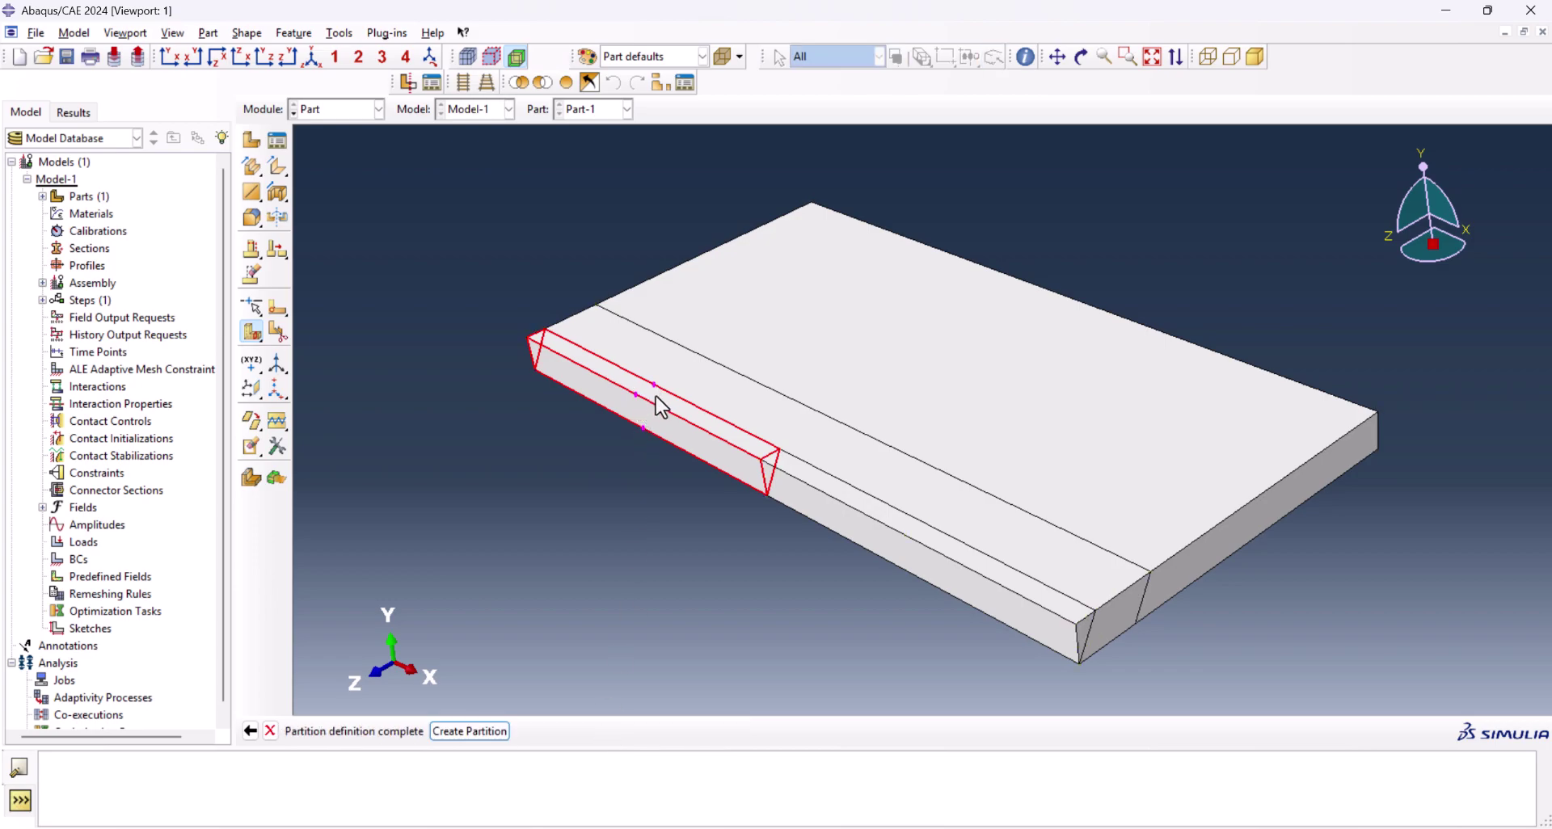
pyautogui.middleClick(662, 408)
# Partition the near half of the wedge strip at its mid-length with a three-point plane through its edge midpoints
pyautogui.click(892, 530)
pyautogui.middleClick(864, 594)
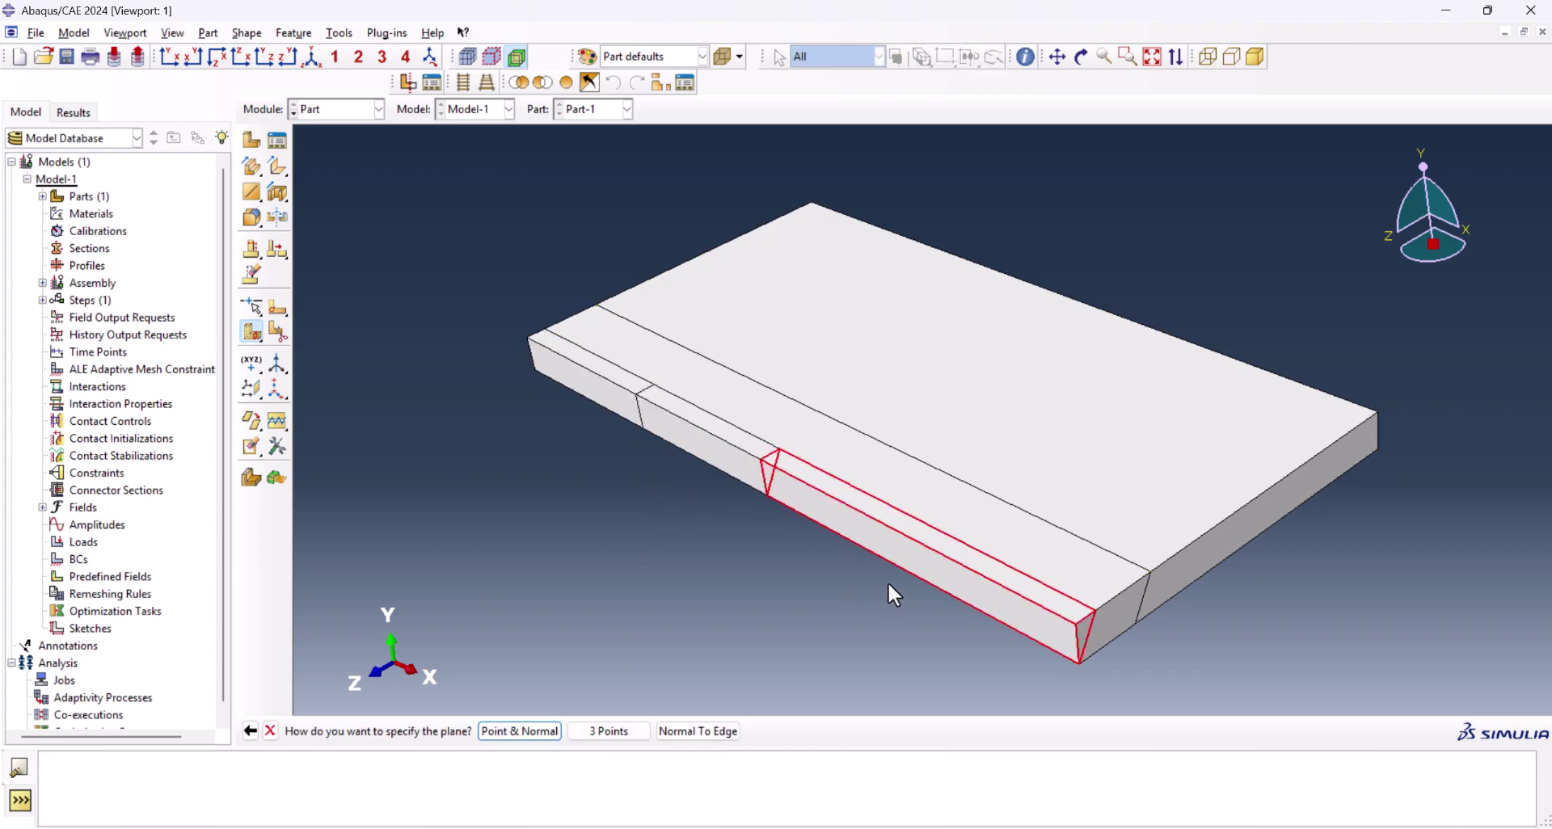
pyautogui.click(609, 731)
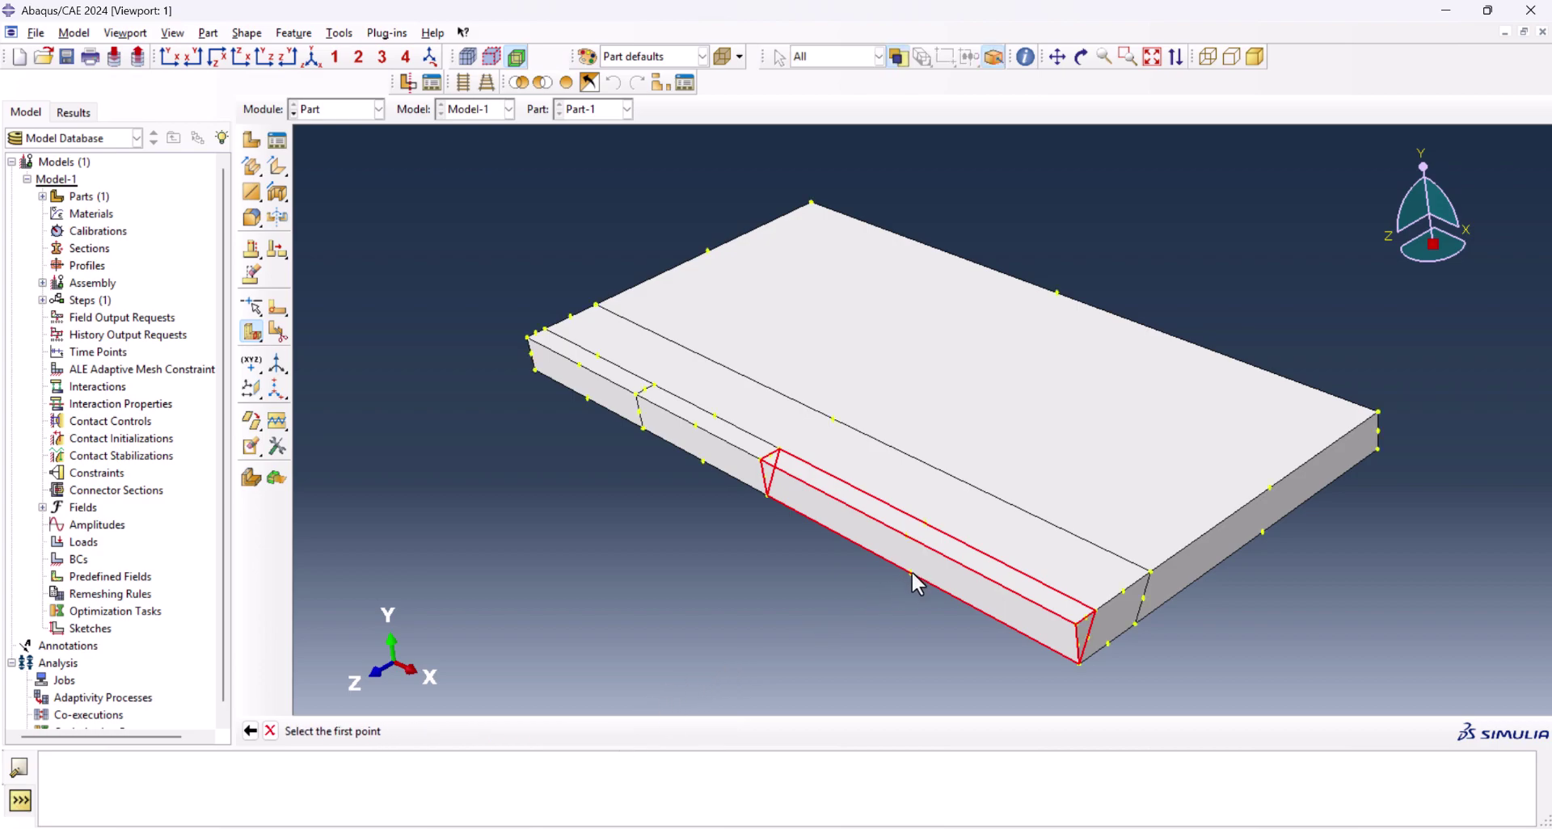
pyautogui.click(912, 573)
pyautogui.click(907, 535)
pyautogui.click(925, 524)
pyautogui.middleClick(740, 517)
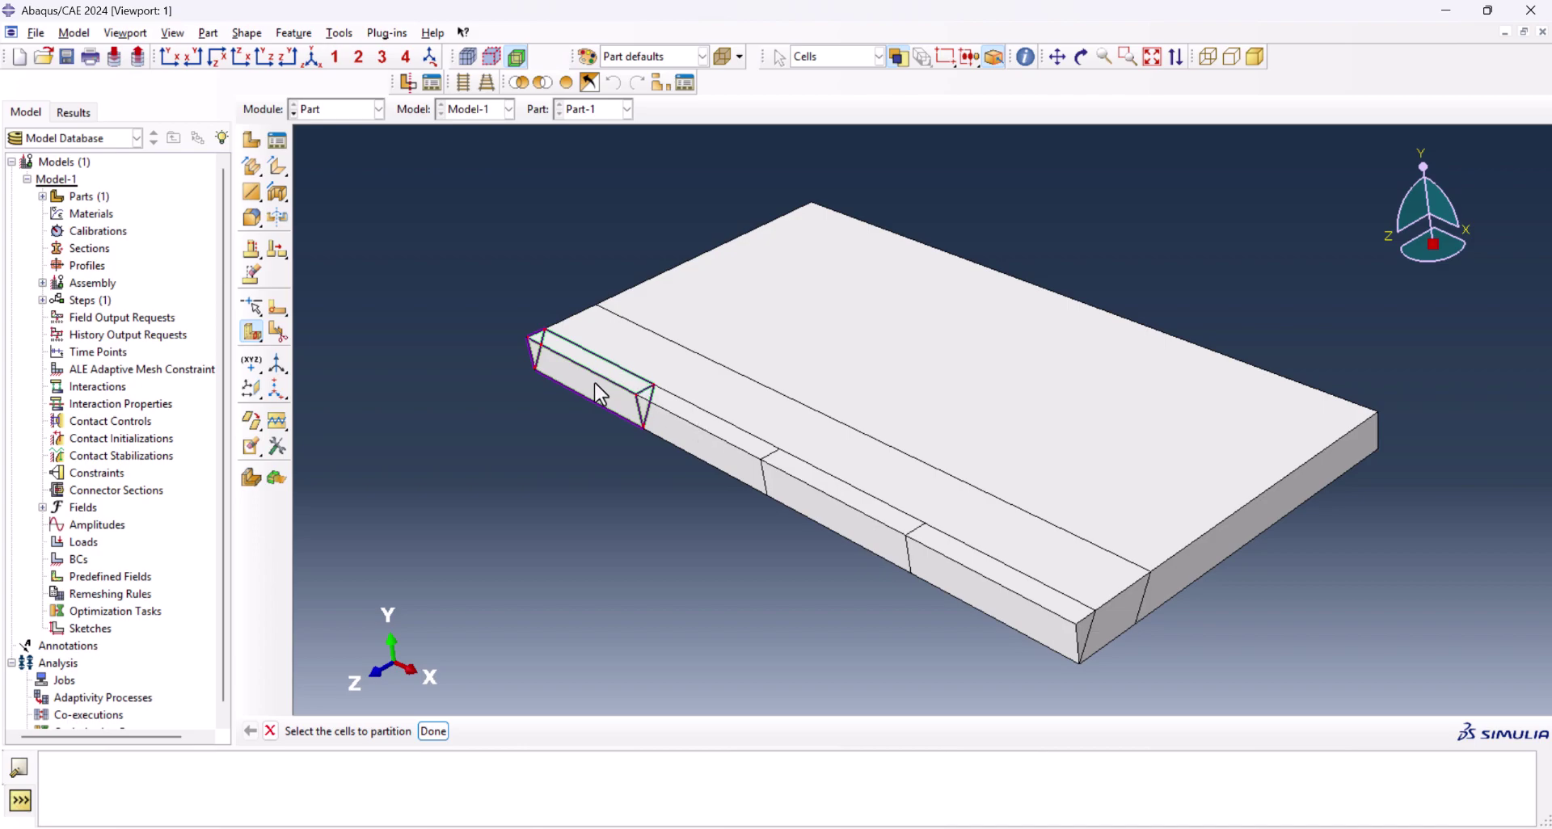
pyautogui.click(593, 381)
pyautogui.keyDown('shift'); pyautogui.click(677, 420); pyautogui.keyUp('shift')
pyautogui.keyDown('shift'); pyautogui.click(834, 503); pyautogui.keyUp('shift')
pyautogui.keyDown('shift'); pyautogui.click(959, 581); pyautogui.keyUp('shift')
pyautogui.click(848, 589)
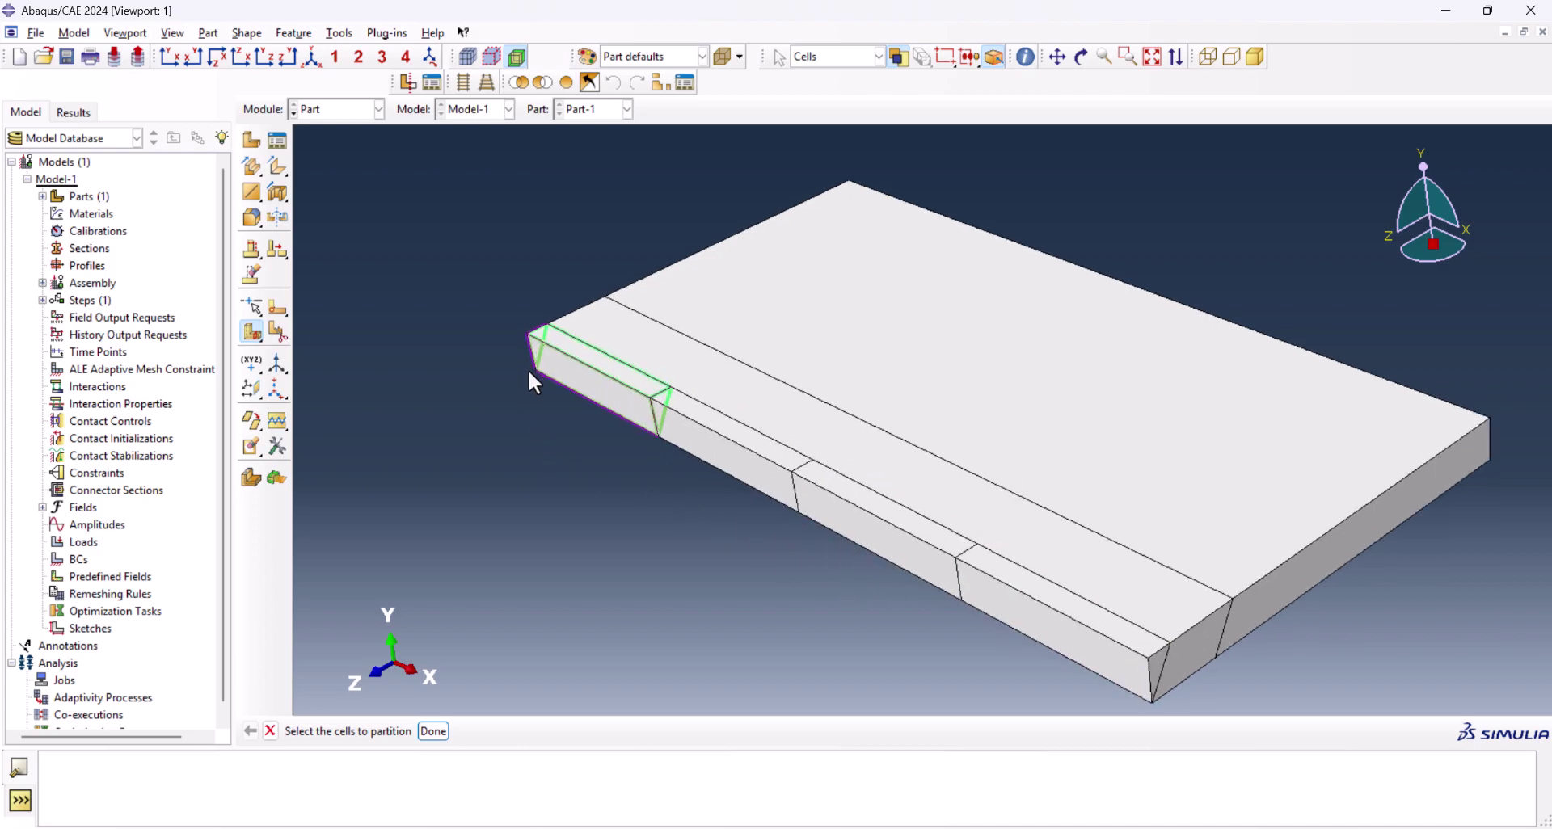
# Halve the first three quarter-length cells of the strip, starting from the far end, with three-point planes through their edge midpoints
pyautogui.click(598, 416)
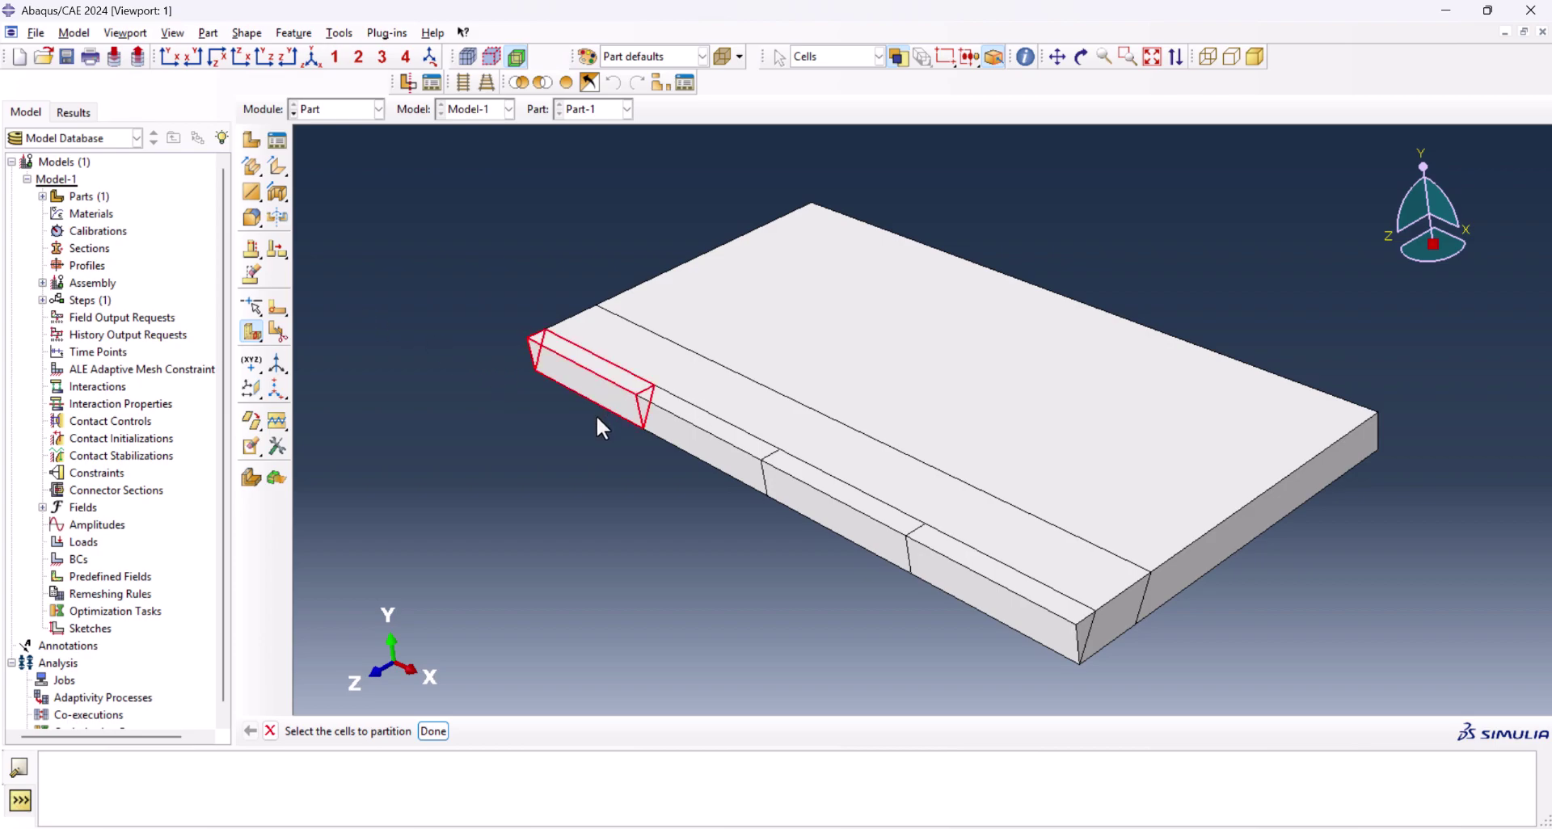
pyautogui.middleClick(595, 414)
pyautogui.scroll(2, 576, 408)
pyautogui.click(609, 732)
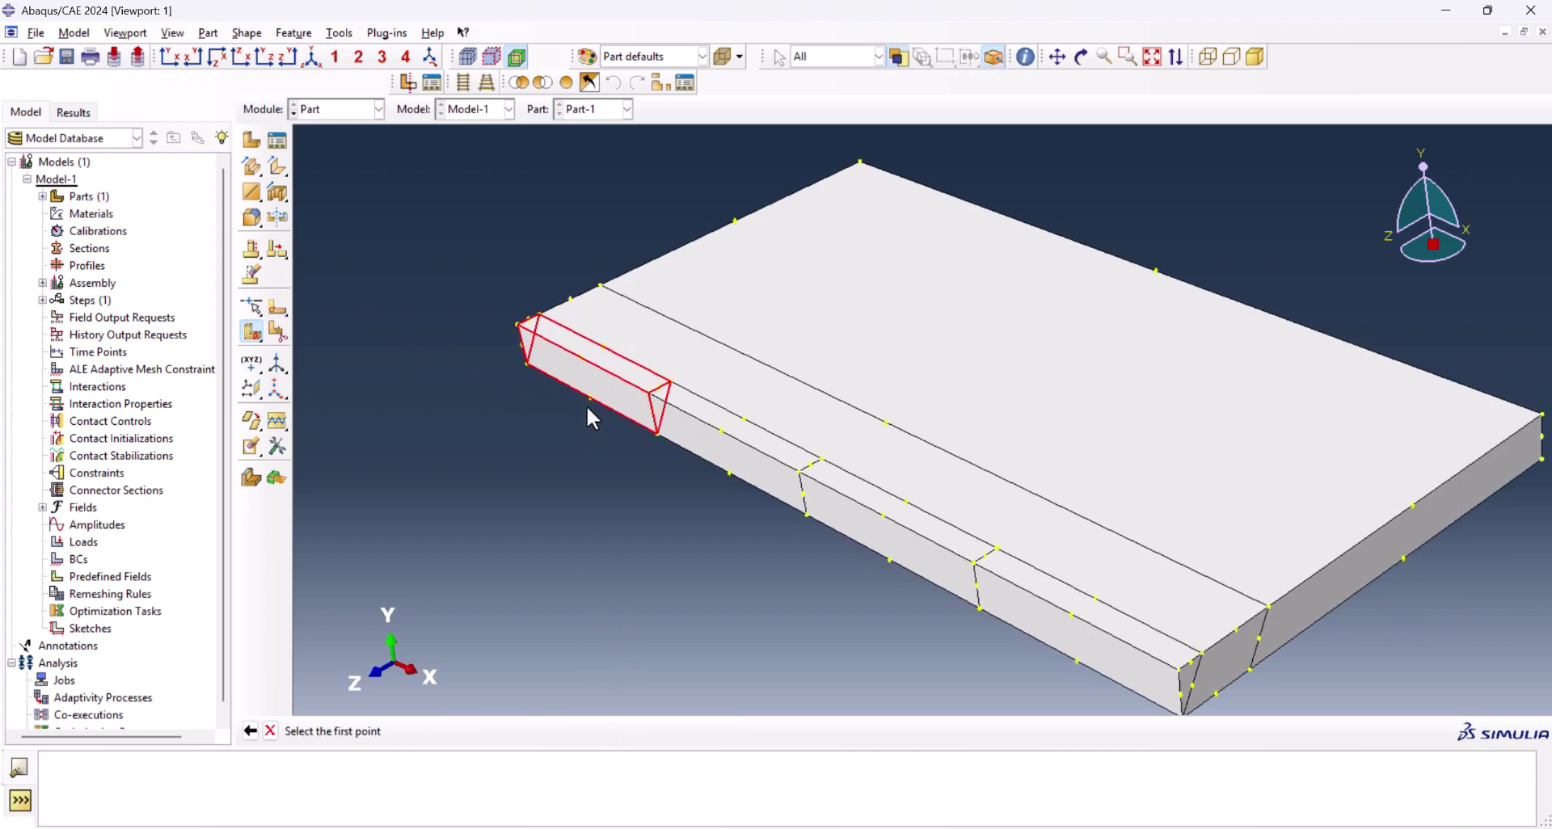
pyautogui.click(591, 398)
pyautogui.click(582, 357)
pyautogui.click(605, 347)
pyautogui.middleClick(597, 424)
pyautogui.scroll(-1, 808, 517)
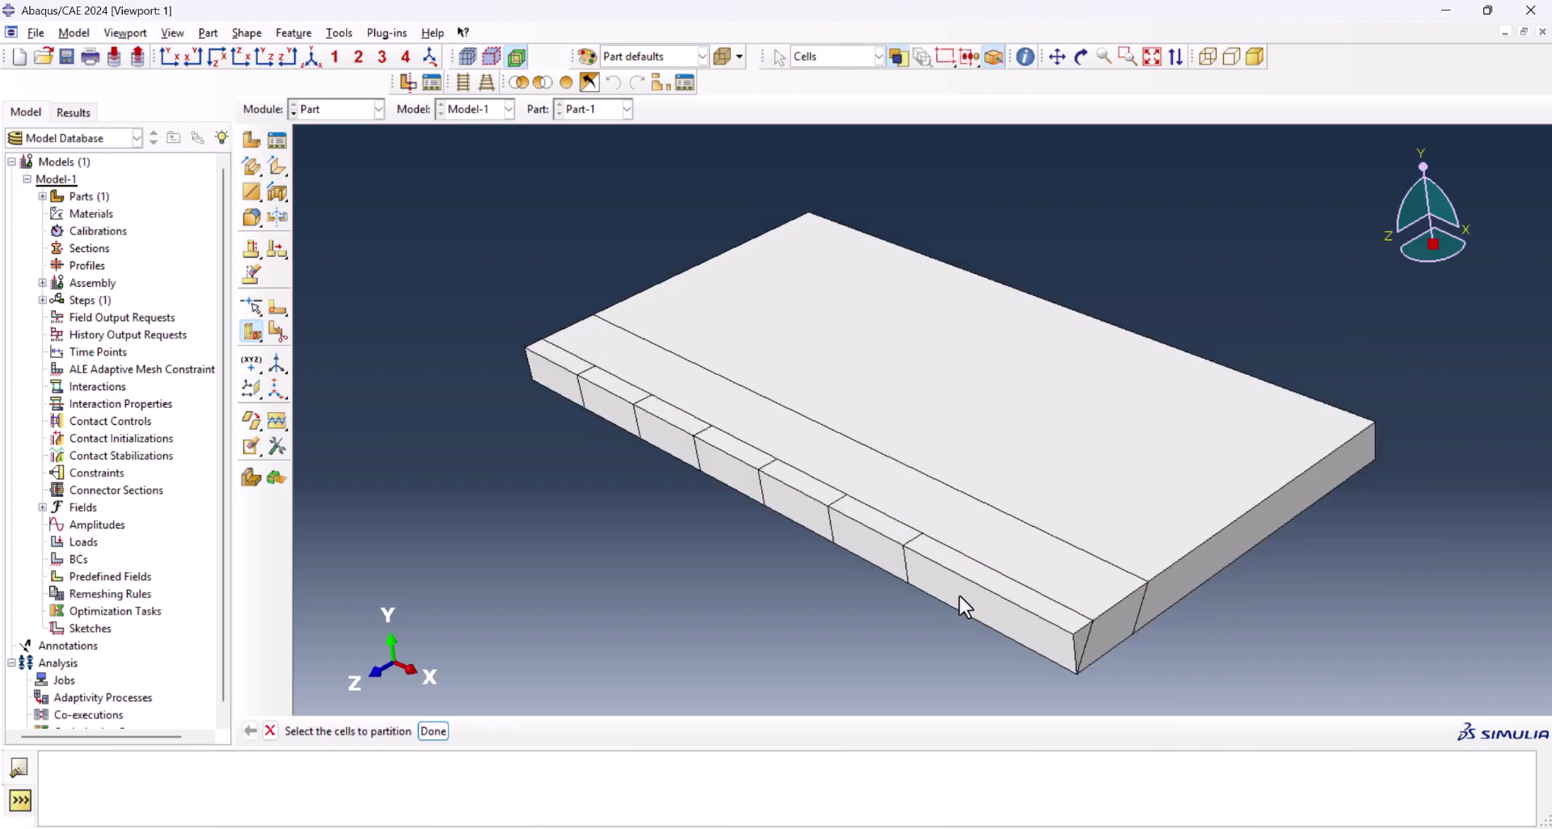
# Halve the remaining quarter-length cell at the near end of the strip with a three-point plane through its edge midpoints
pyautogui.click(958, 602)
pyautogui.middleClick(915, 650)
pyautogui.click(610, 731)
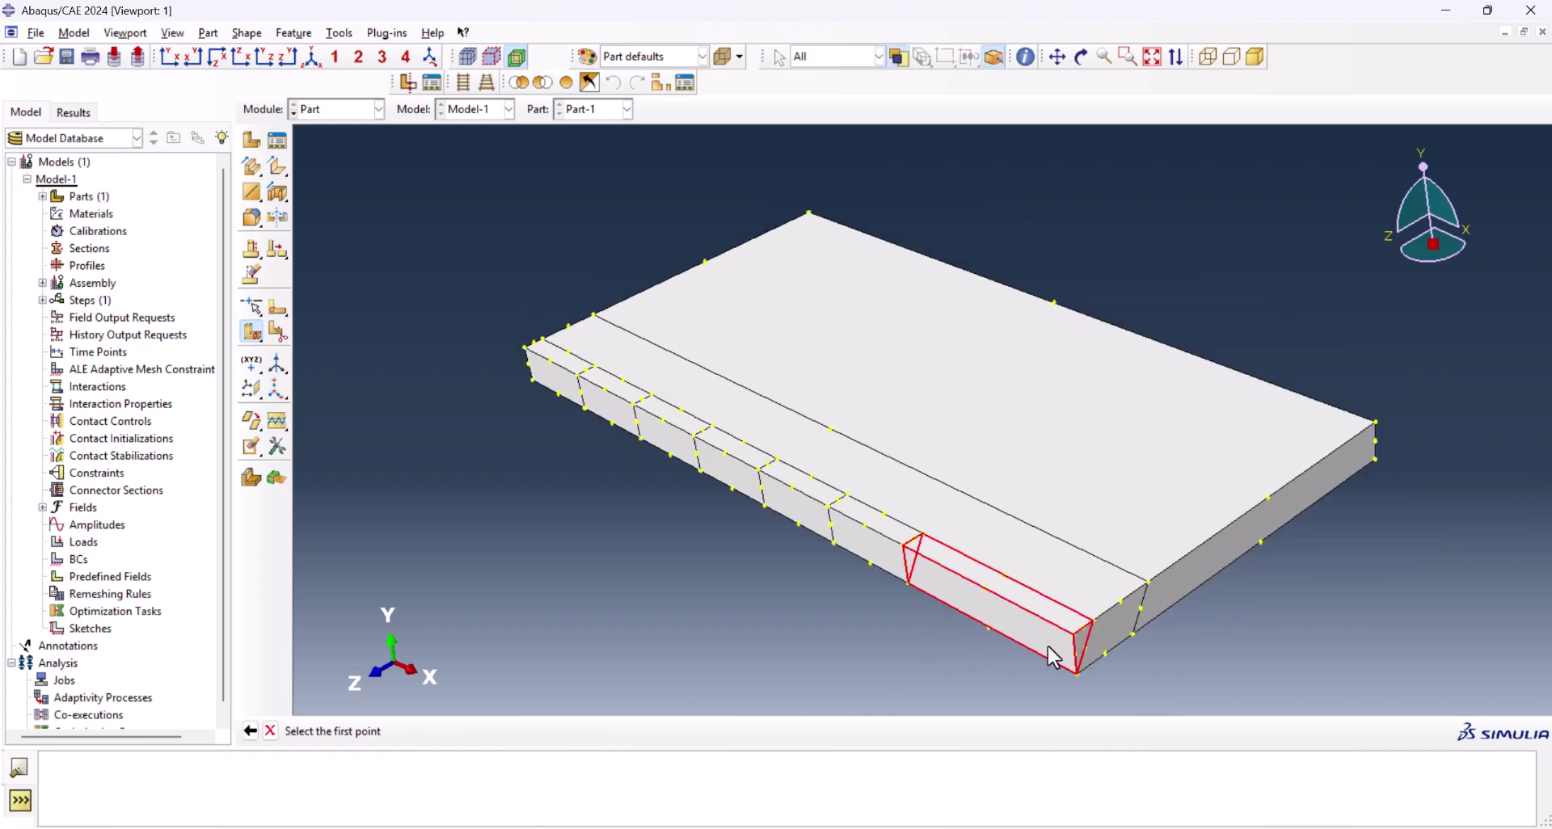
pyautogui.click(989, 628)
pyautogui.click(984, 588)
pyautogui.click(1004, 575)
pyautogui.middleClick(918, 632)
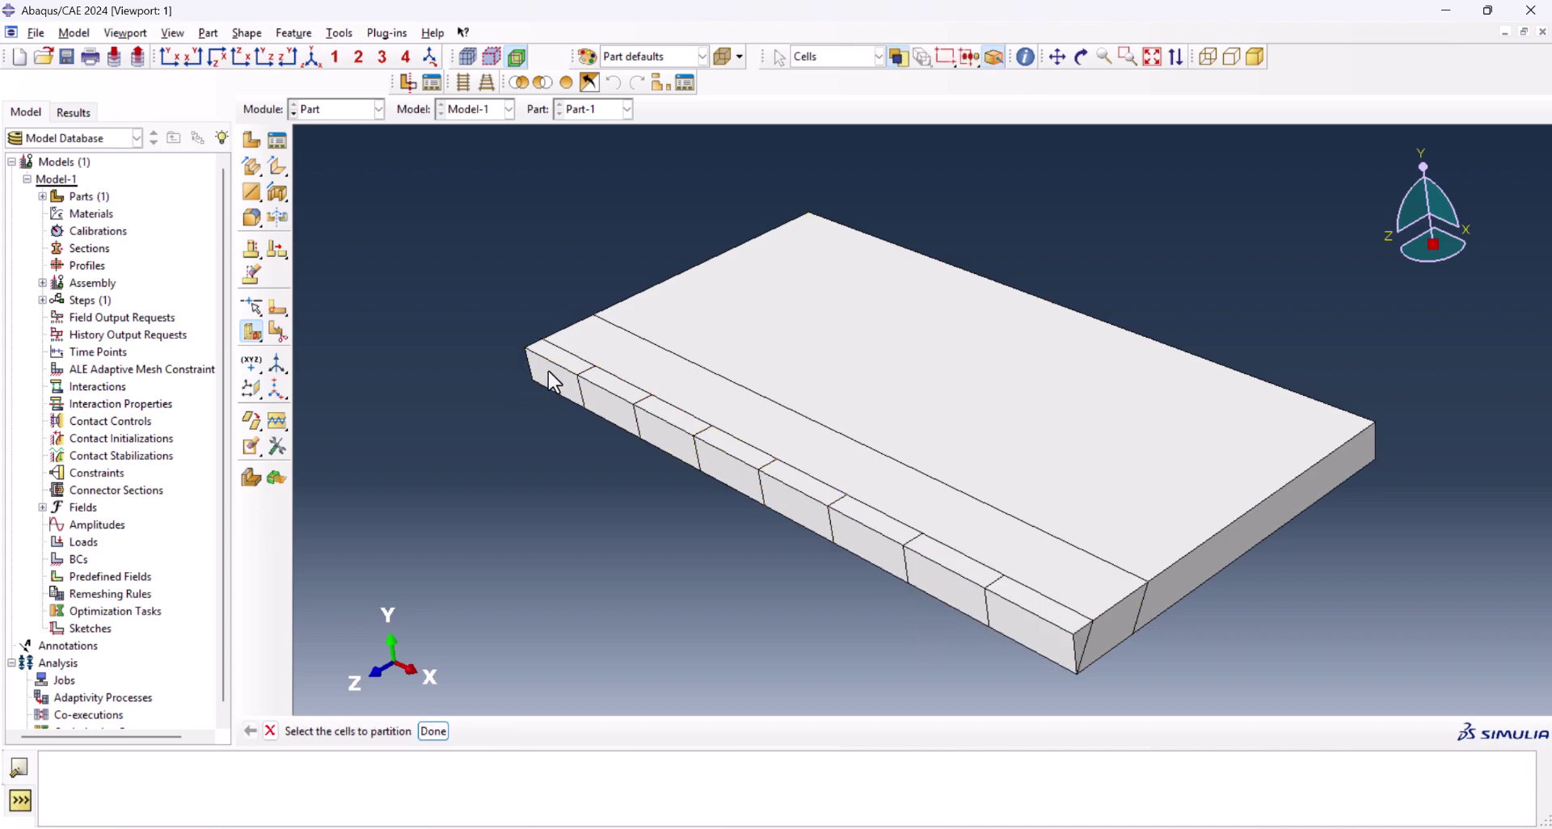
# Switch to the Property module and start a new material named Steel
pyautogui.click(594, 395)
pyautogui.click(340, 109)
pyautogui.click(339, 150)
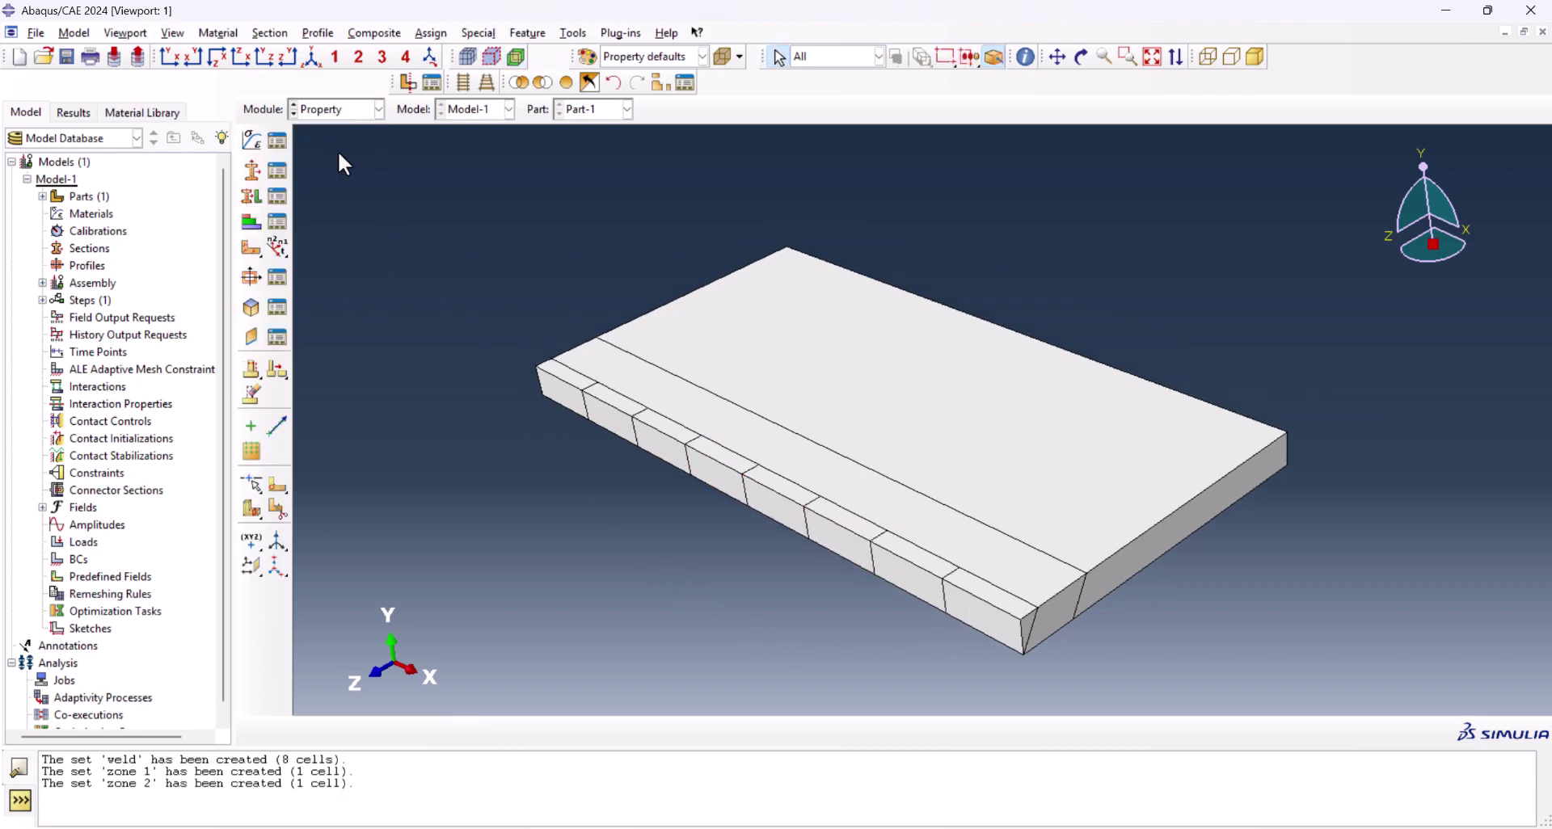
pyautogui.click(253, 146)
pyautogui.write('Steel')
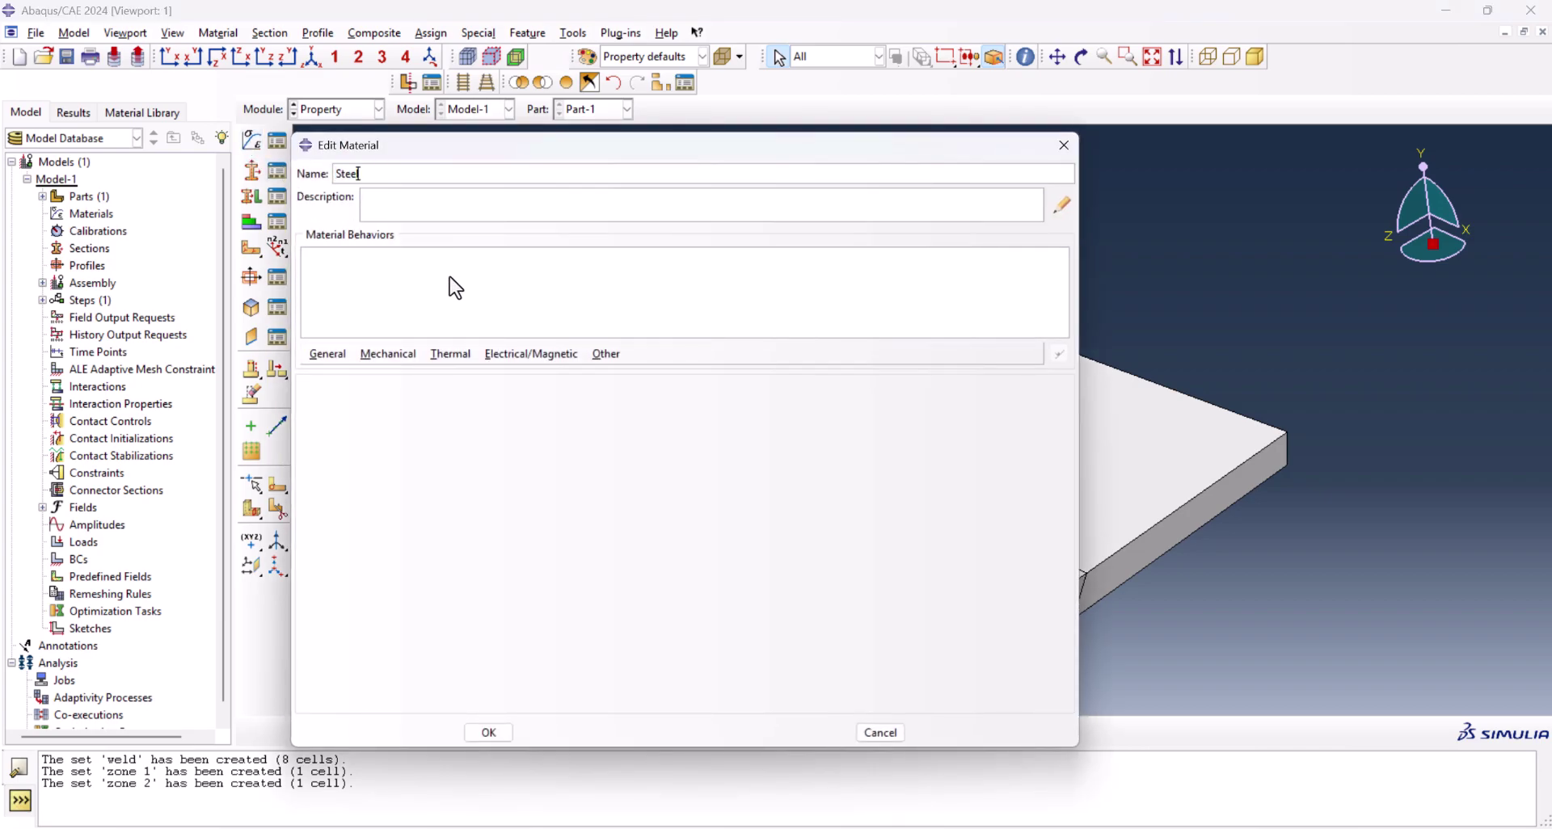
# Switch to the FEAMaster- Properties workbook in Excel and copy the density and temperature values in A2:B11
pyautogui.click(970, 828)
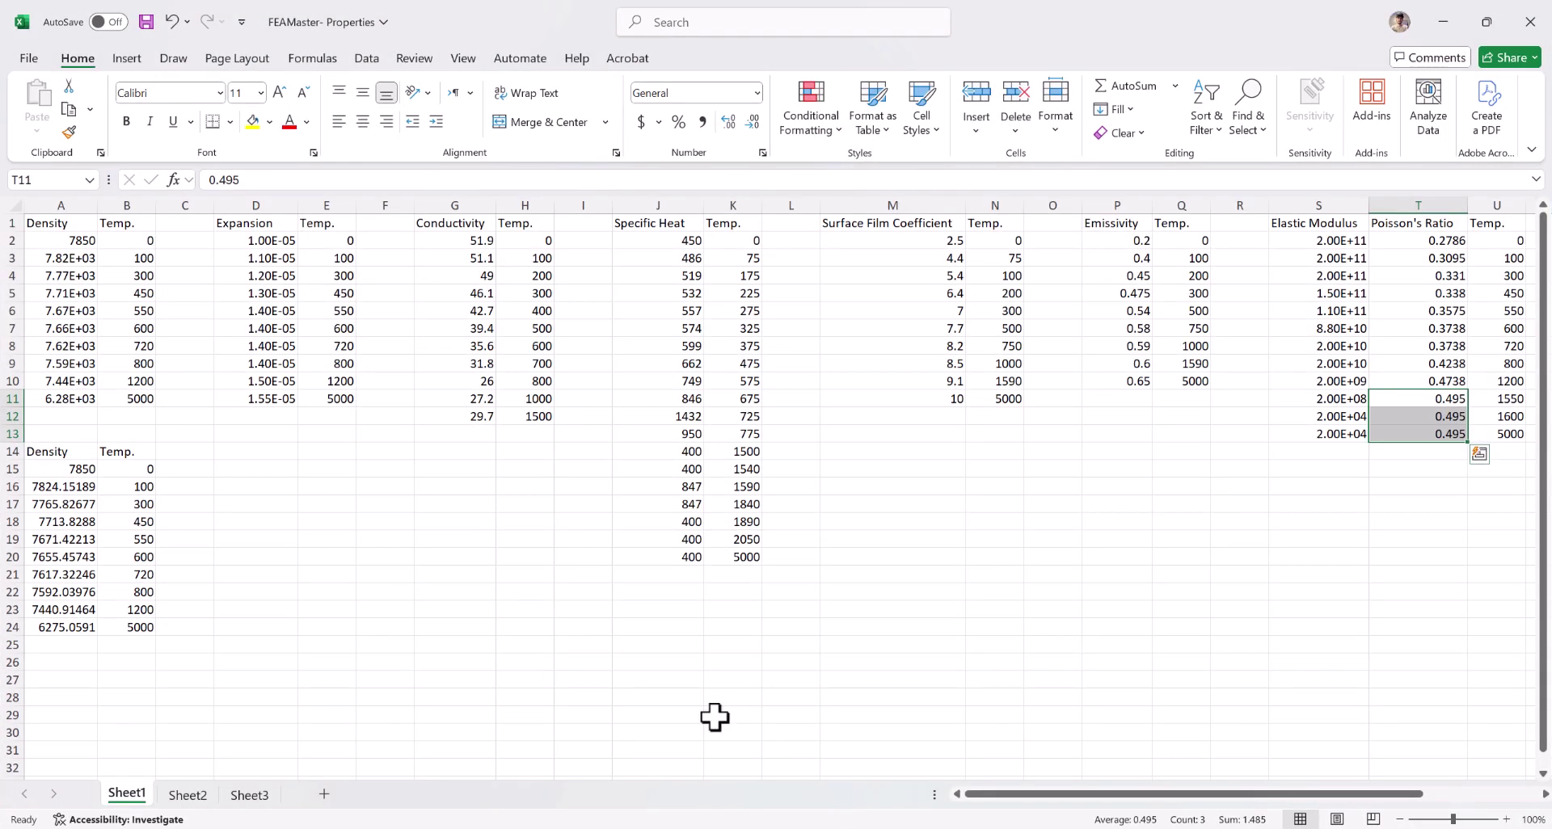
pyautogui.moveTo(49, 241); pyautogui.dragTo(133, 396)
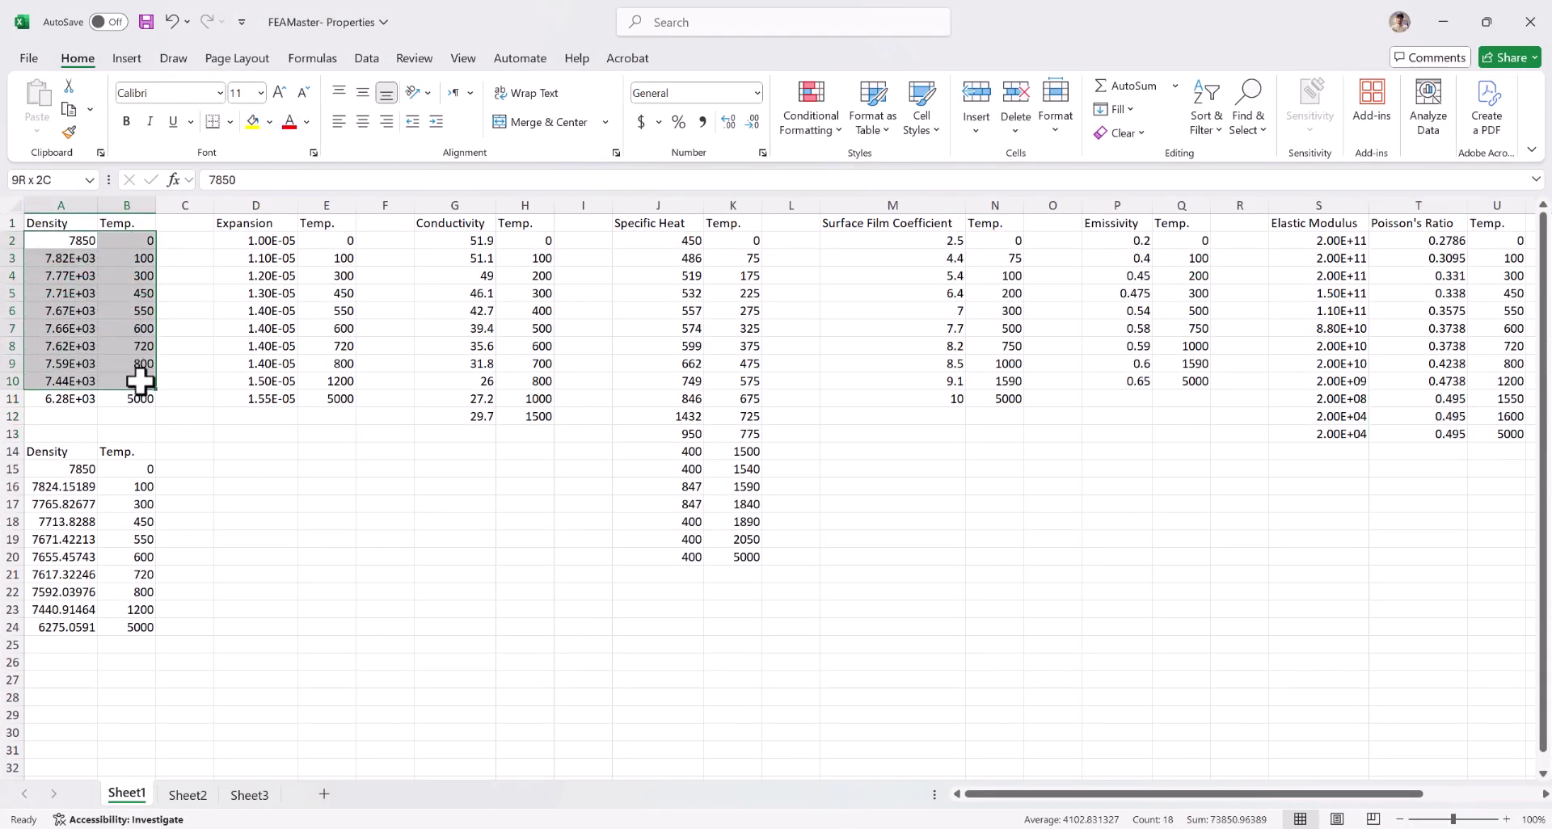
pyautogui.hotkey('ctrl', 'c')
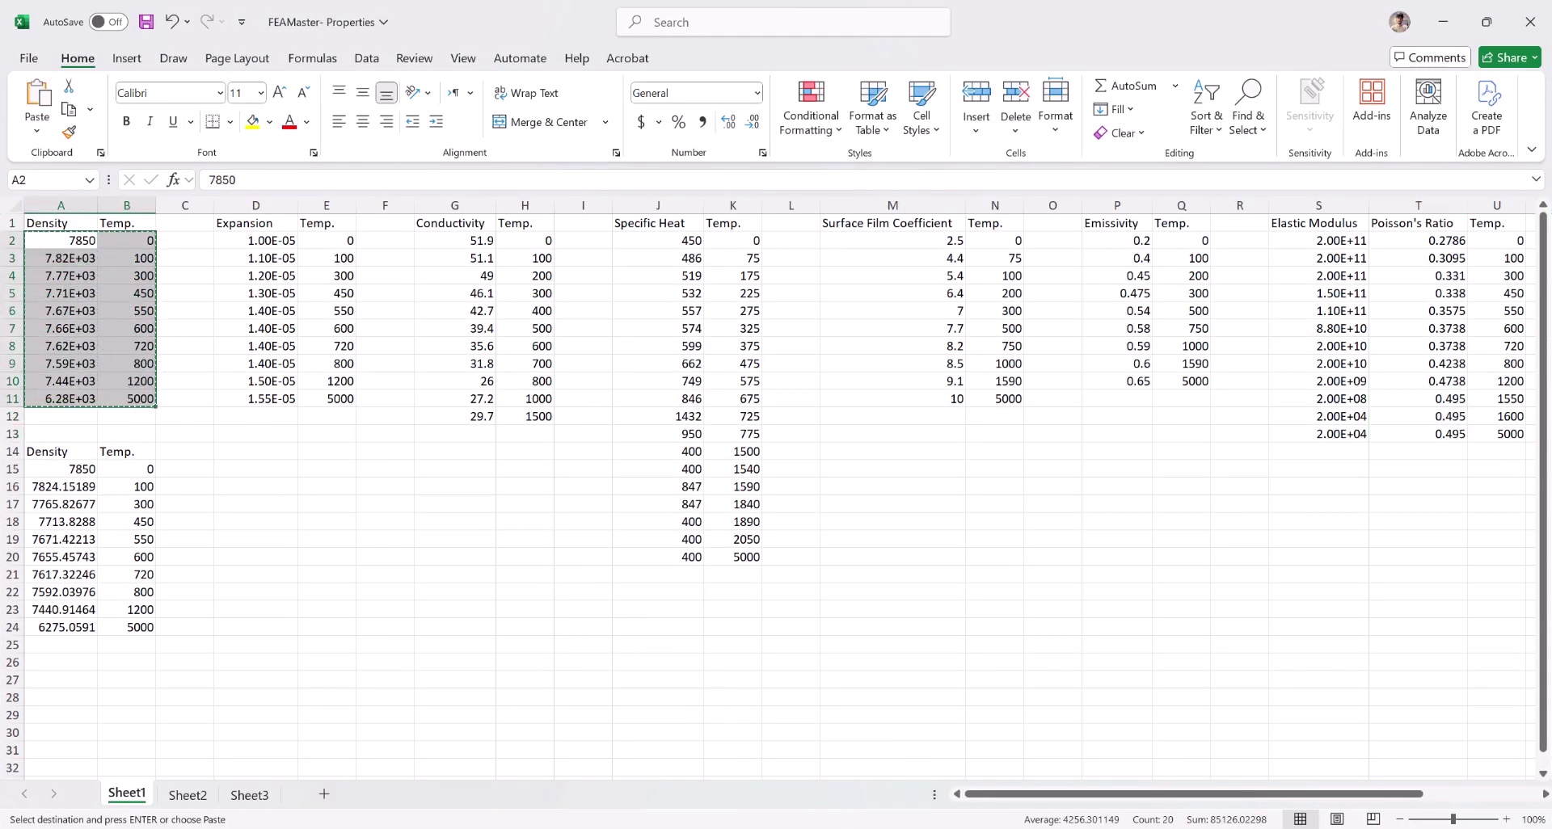
# Switch back to Abaqus and give Steel a temperature-dependent Density behavior, filling its table with the copied values
pyautogui.click(921, 828)
pyautogui.click(320, 354)
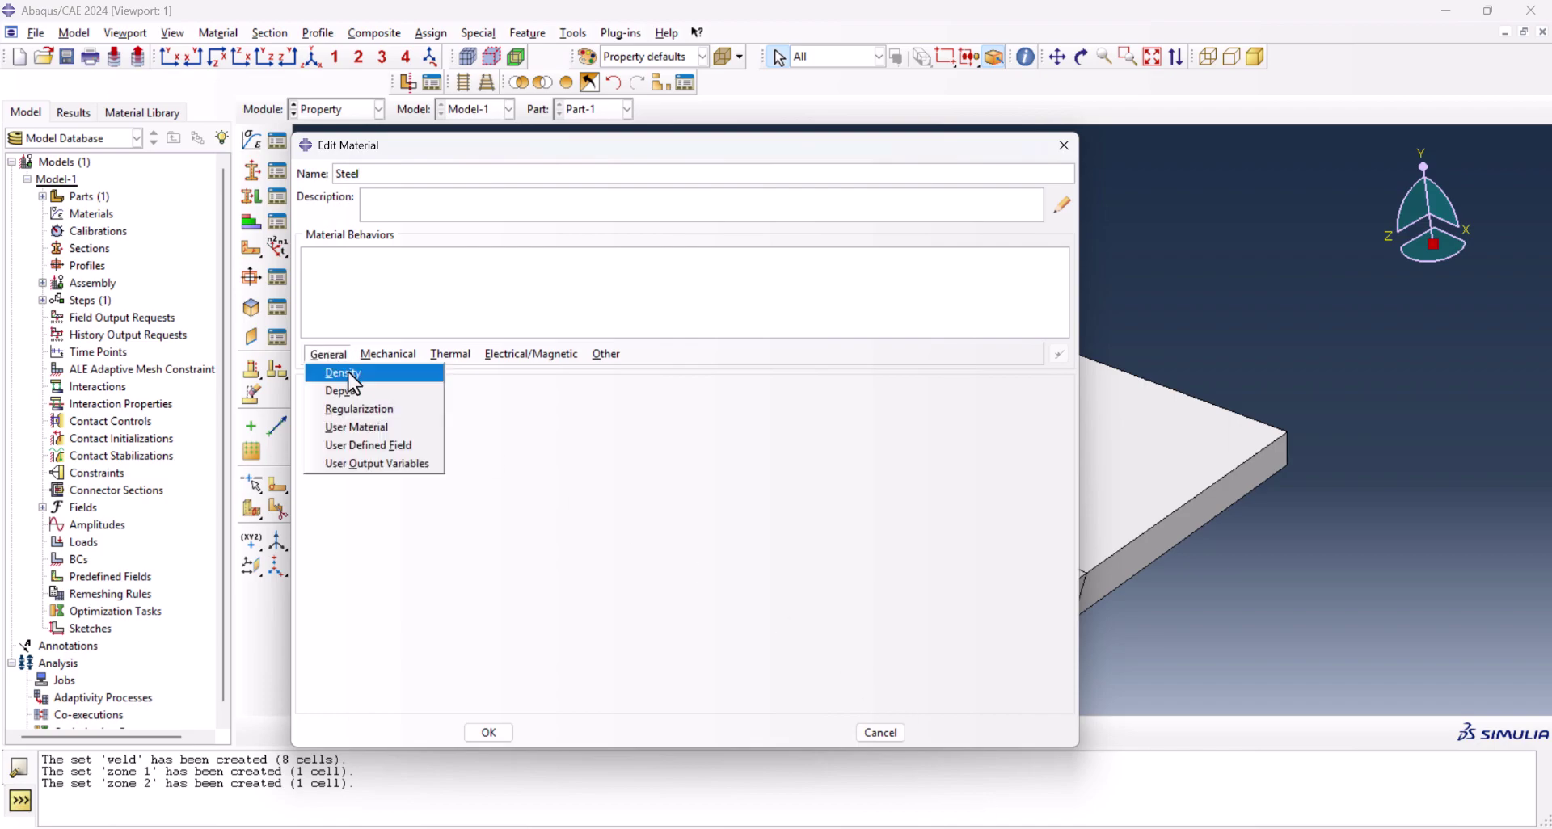
pyautogui.click(349, 373)
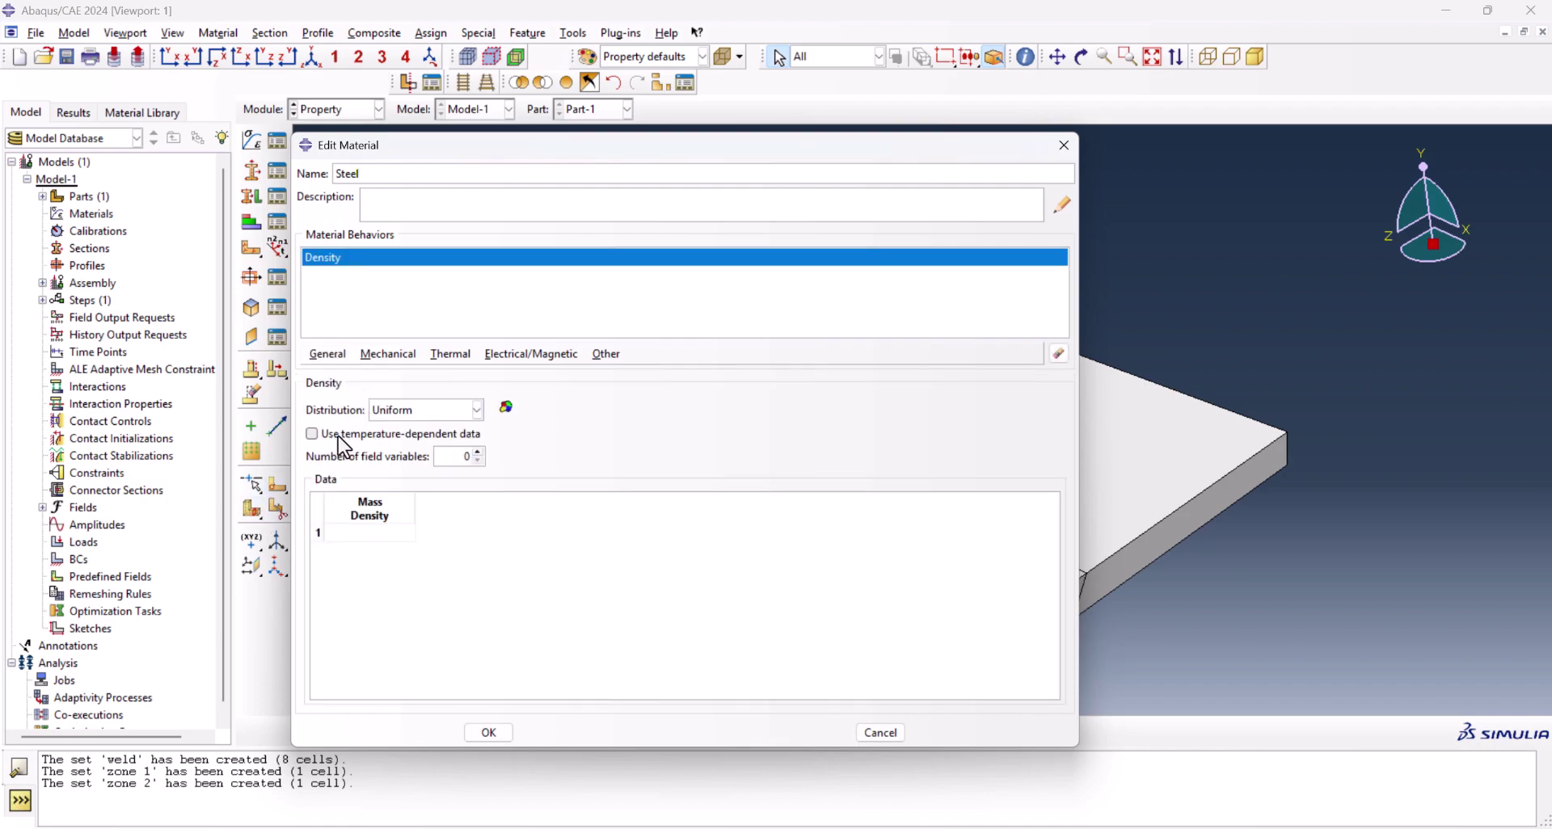
pyautogui.click(371, 438)
pyautogui.click(373, 534)
pyautogui.hotkey('ctrl', 'v')
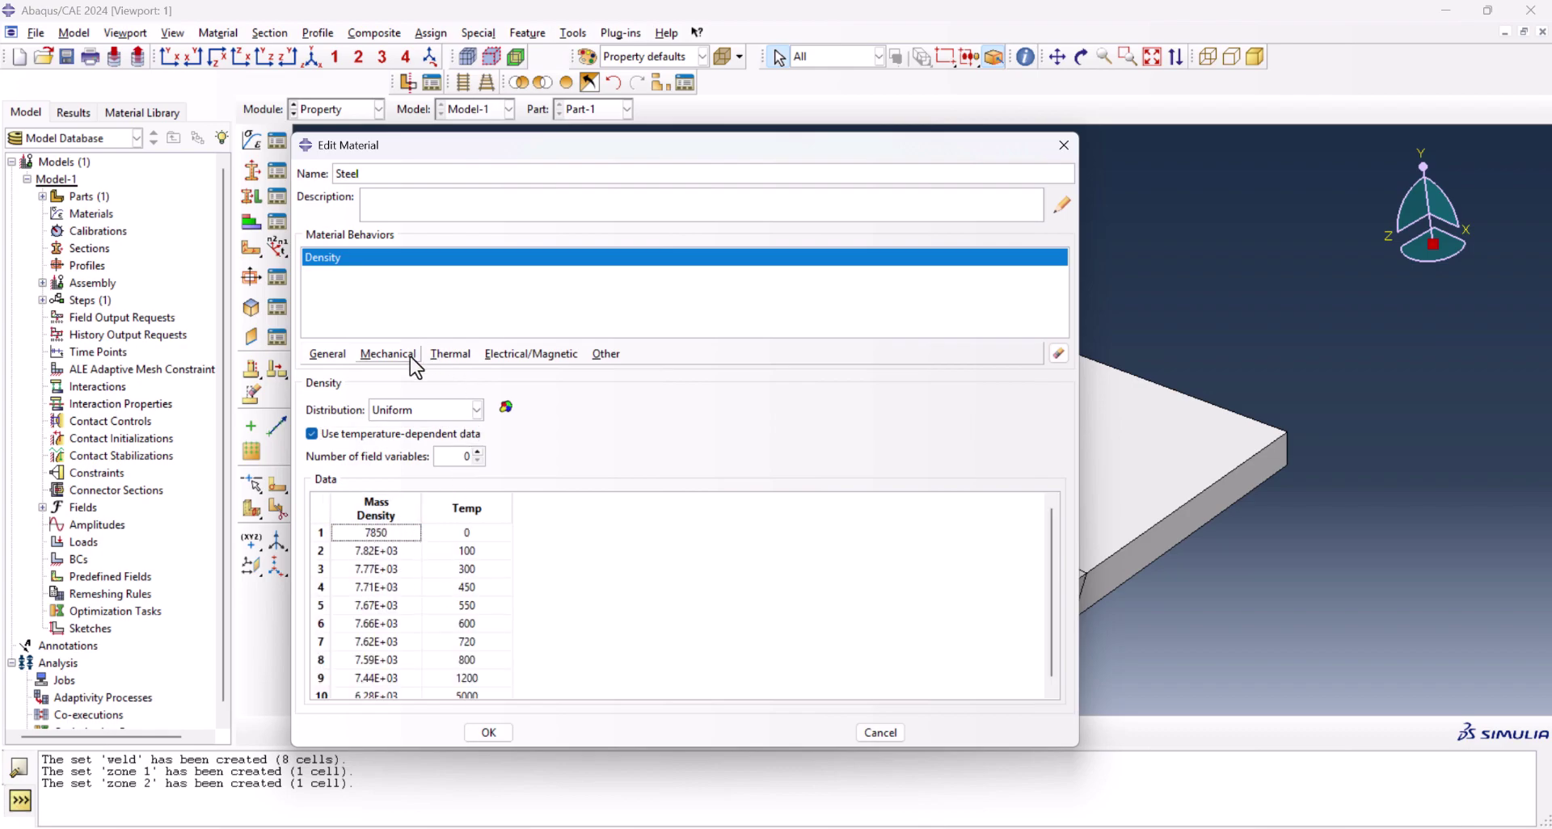
# Switch to the Excel workbook and copy the conductivity and temperature values in G2:H12
pyautogui.hotkey('alt', 'Tab')
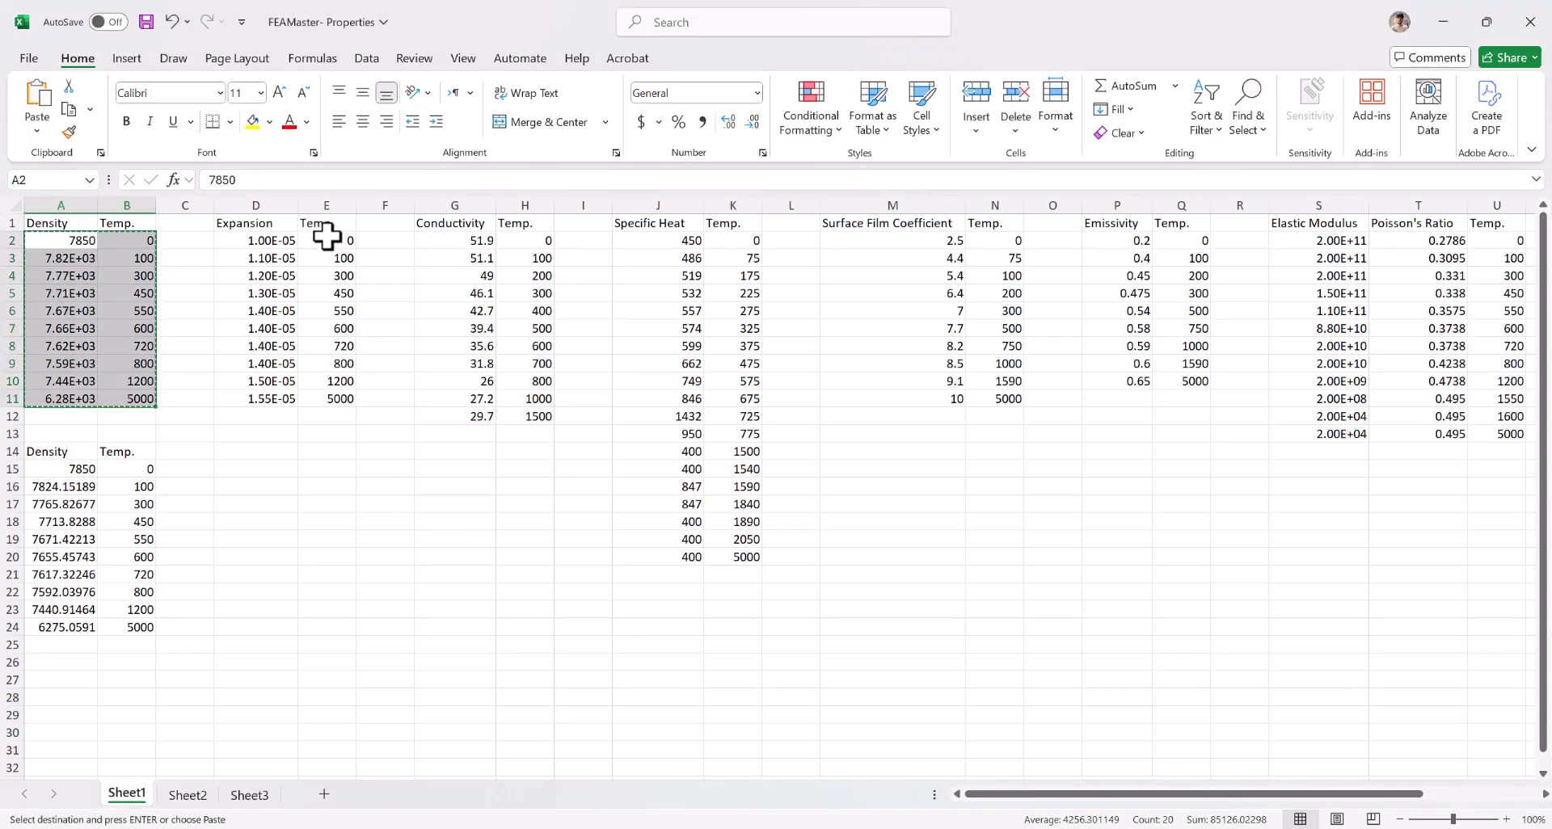
pyautogui.moveTo(450, 237); pyautogui.dragTo(525, 416)
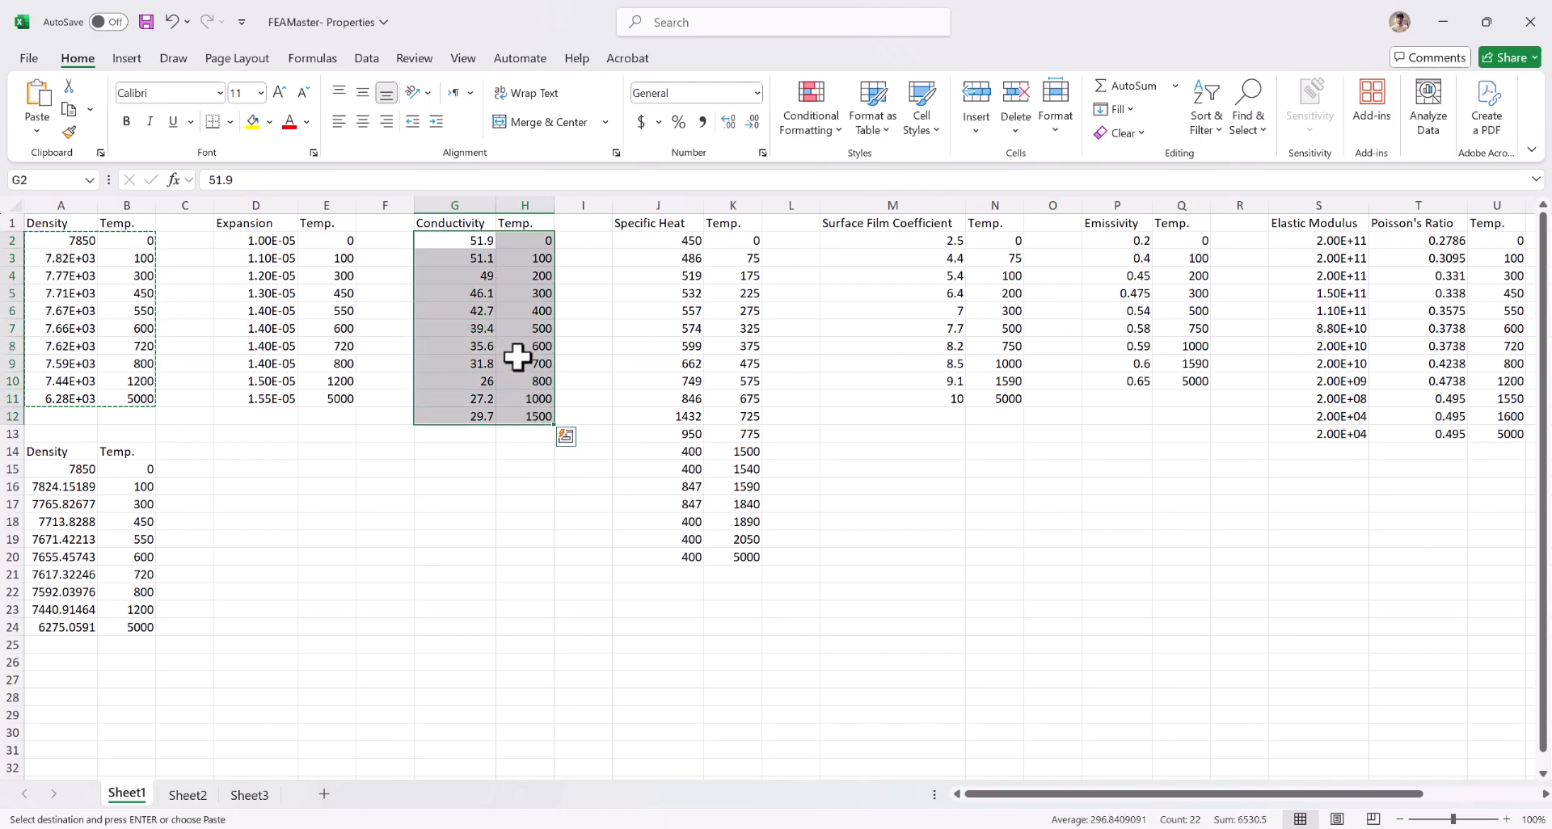
pyautogui.hotkey('ctrl', 'c')
# Switch back to Abaqus and add temperature-dependent isotropic Conductivity to Steel, filling its table with the copied values
pyautogui.hotkey('alt', 'Tab')
pyautogui.click(451, 355)
pyautogui.click(475, 372)
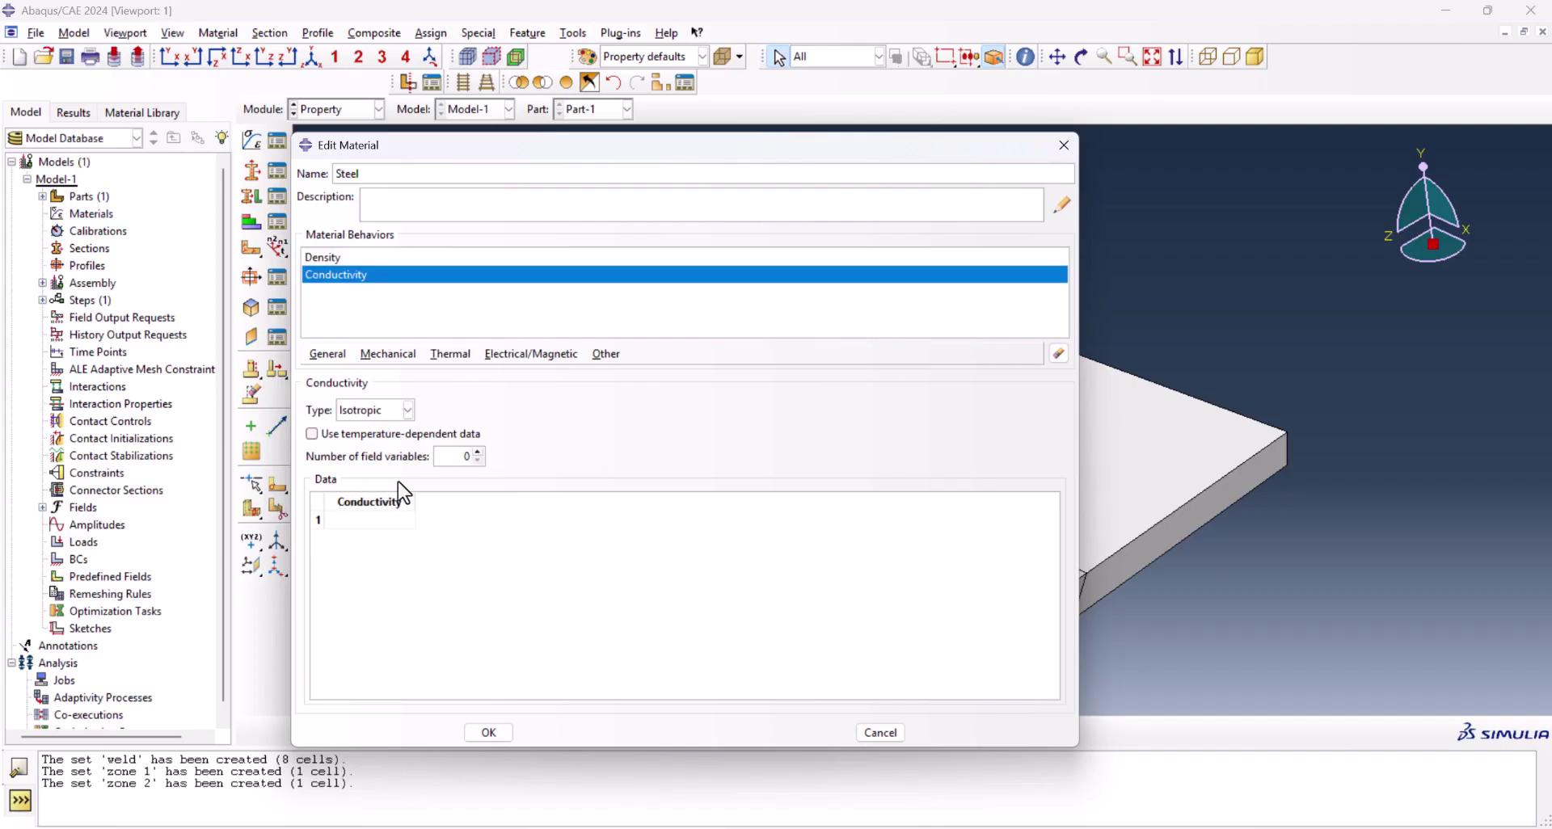
pyautogui.click(354, 434)
pyautogui.click(375, 520)
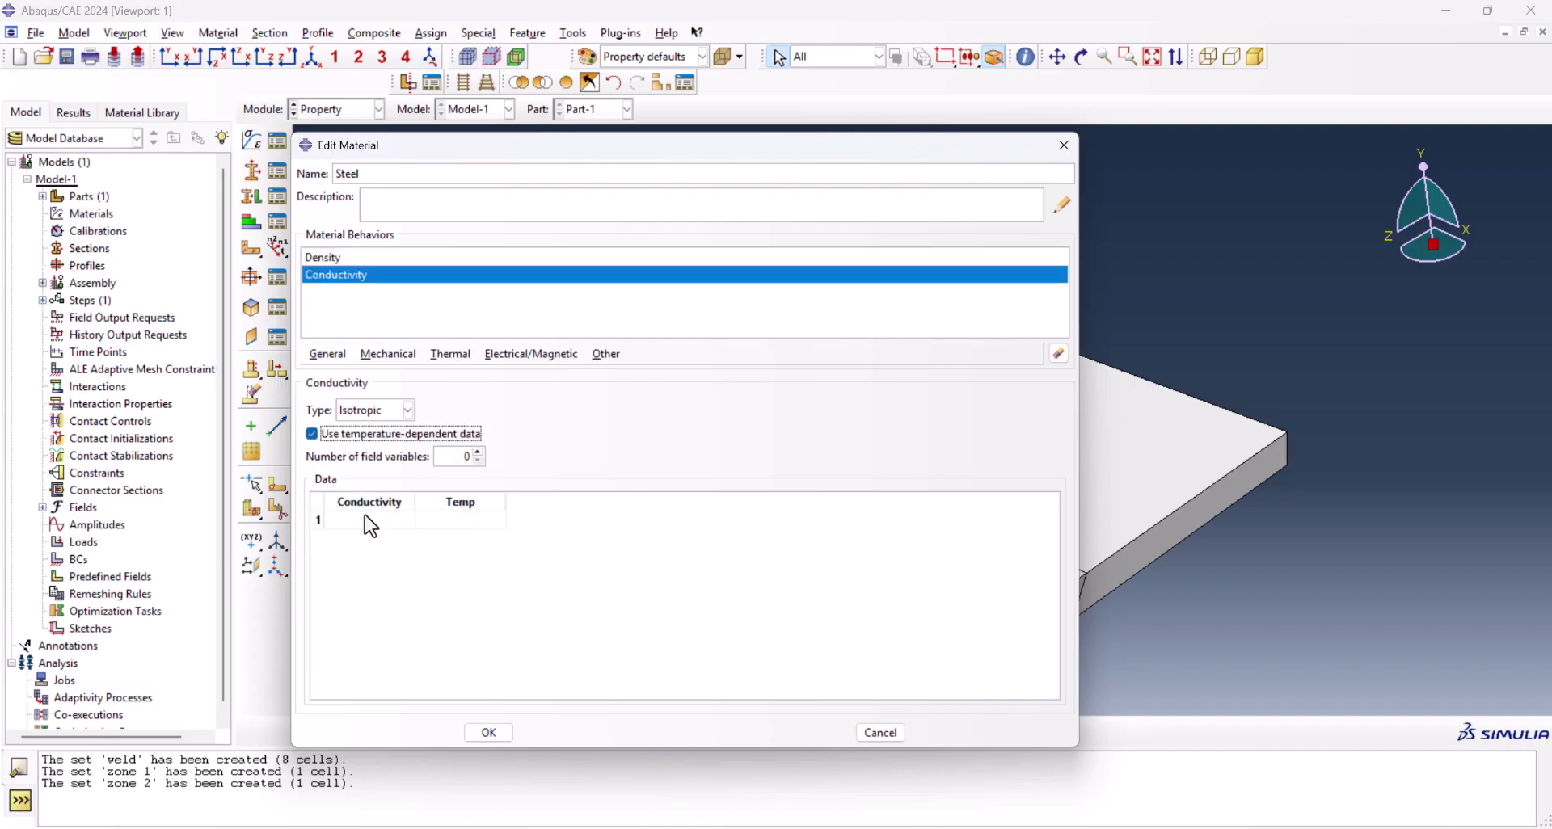
pyautogui.hotkey('ctrl', 'v')
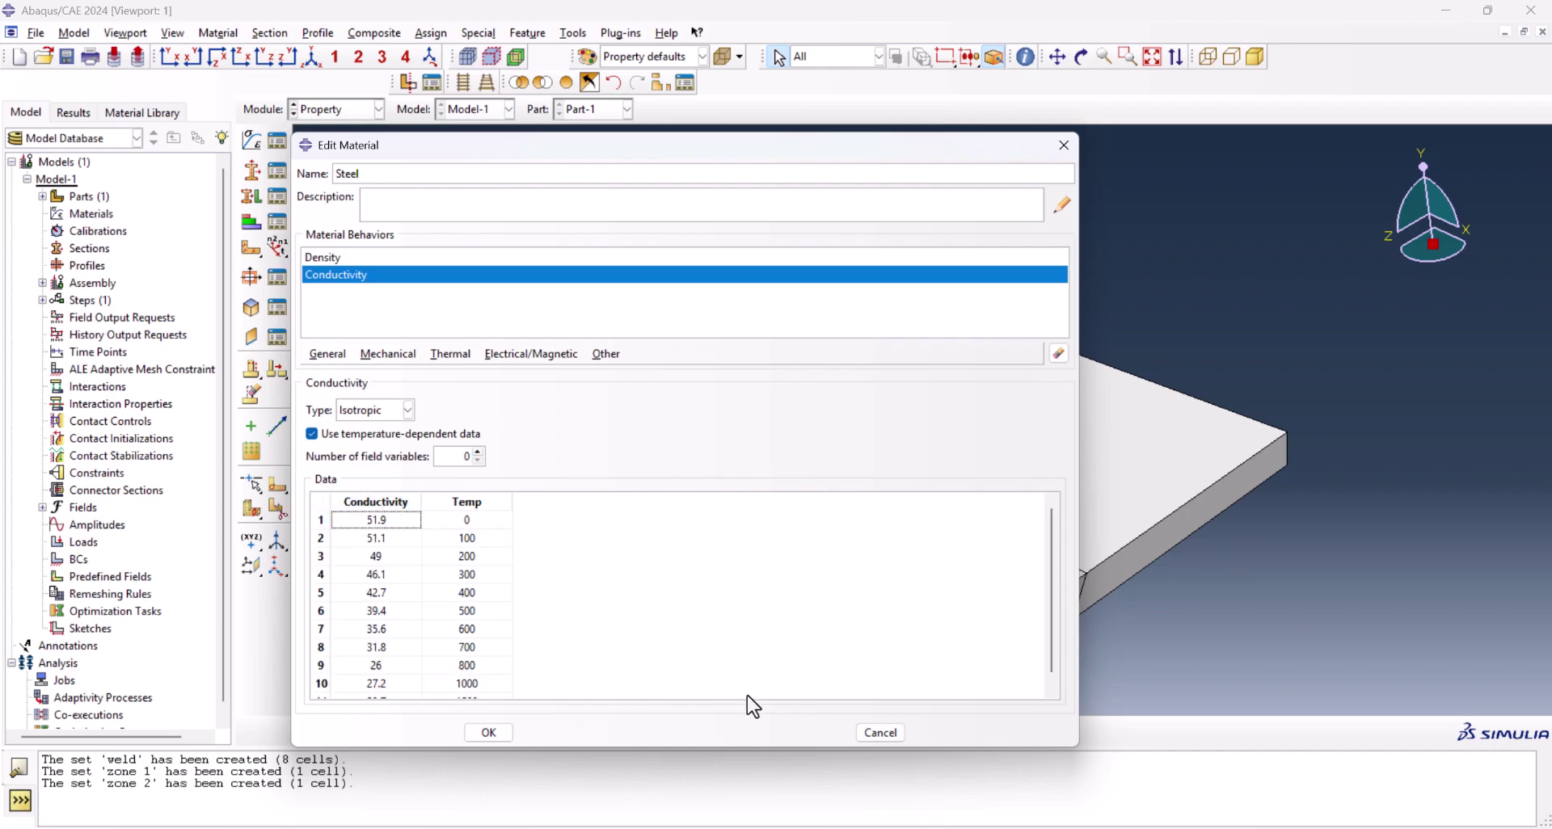
# Switch to the Excel workbook and copy the specific heat and temperature values in J2:K21
pyautogui.hotkey('alt', 'Tab')
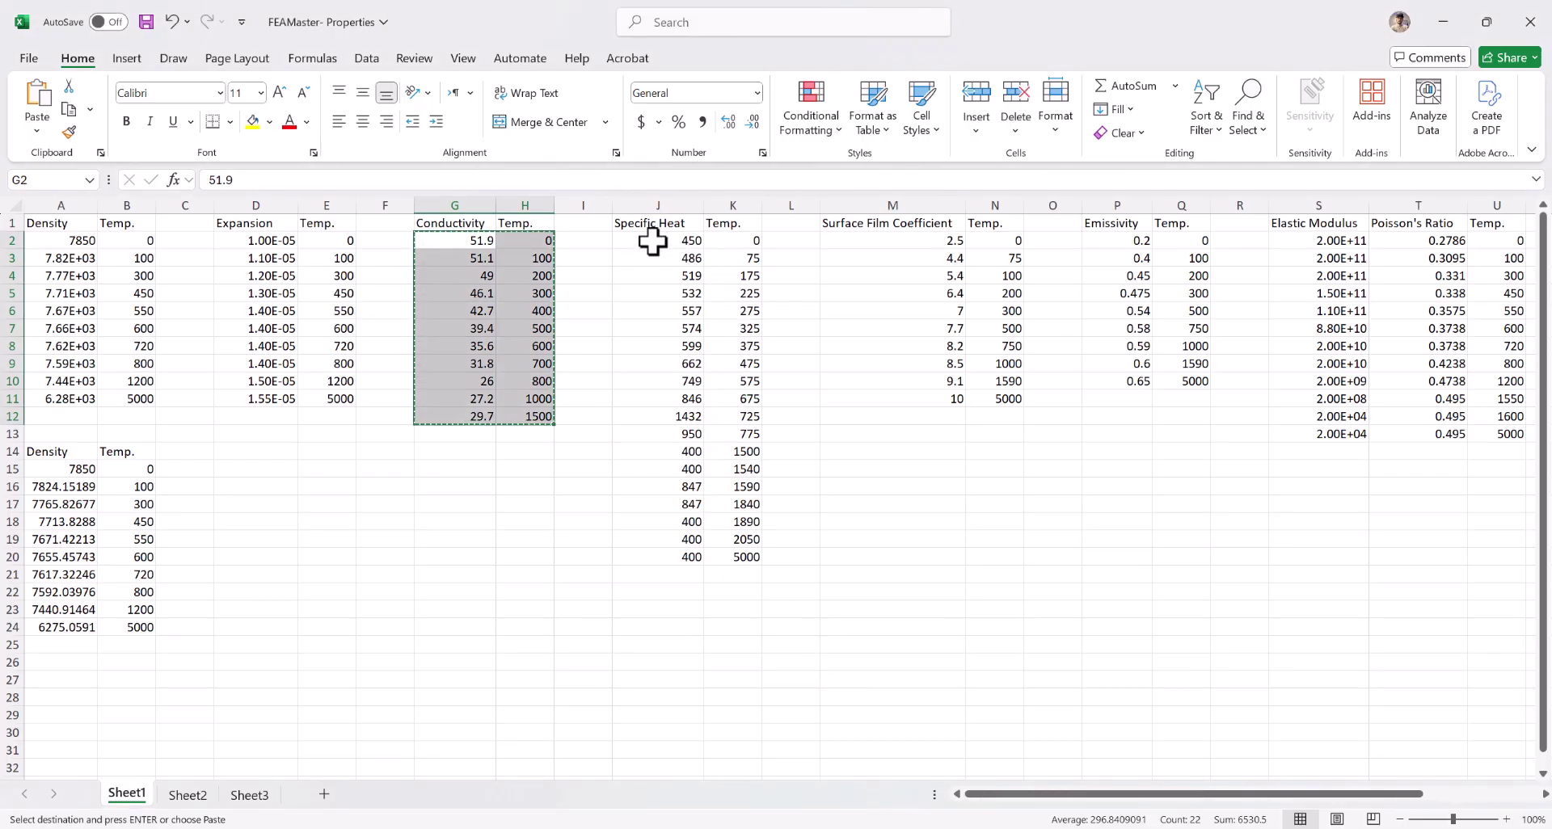
pyautogui.moveTo(651, 240); pyautogui.dragTo(744, 569)
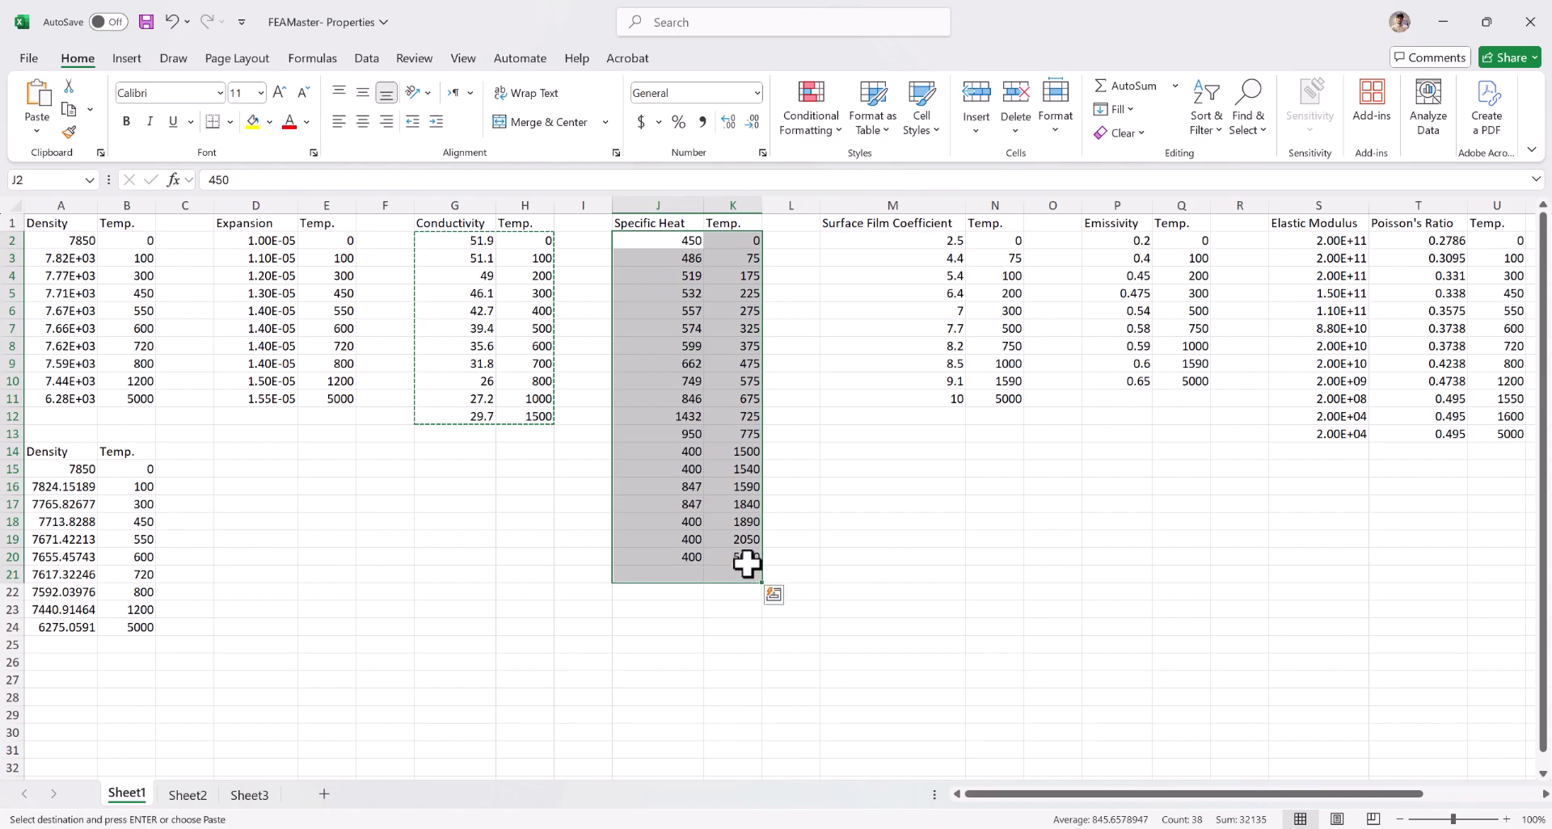
pyautogui.hotkey('ctrl', 'c')
# Switch back to Abaqus and add temperature-dependent Specific Heat to Steel, filling its table with the copied values
pyautogui.hotkey('alt', 'Tab')
pyautogui.click(451, 354)
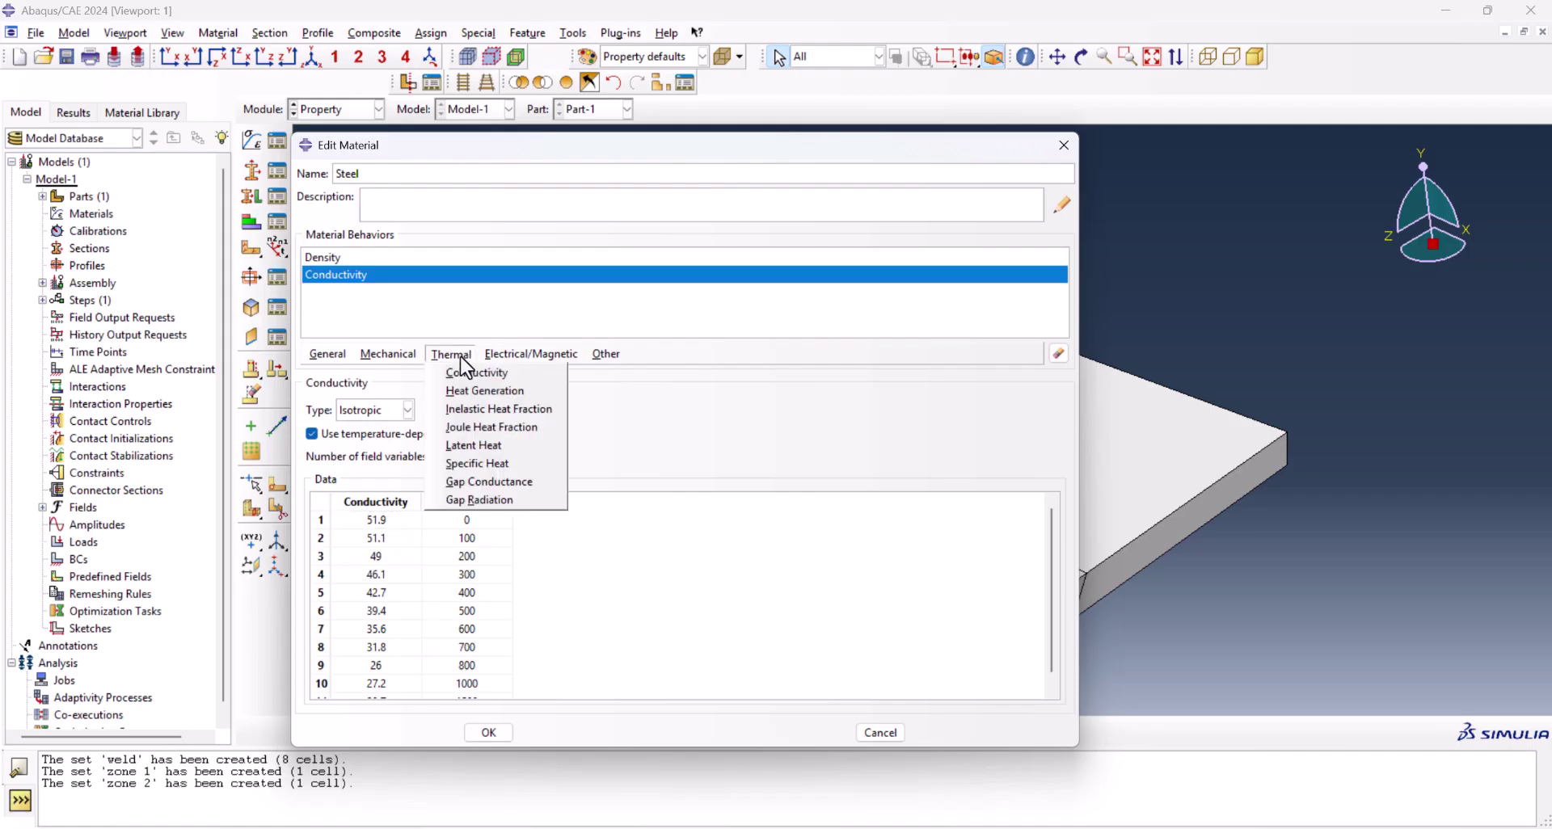
pyautogui.click(522, 464)
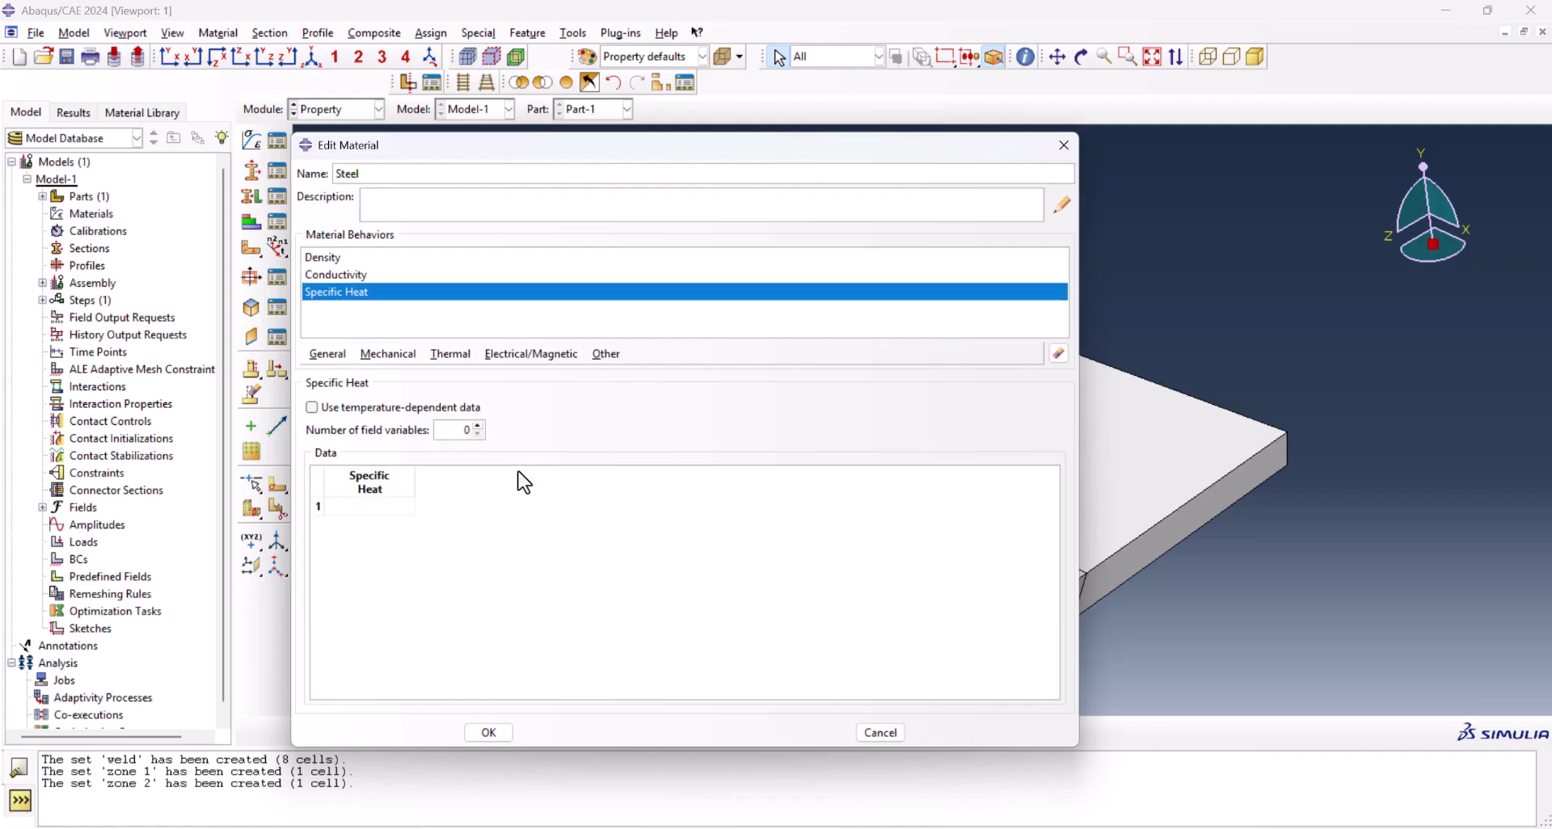
pyautogui.click(337, 410)
pyautogui.click(370, 507)
pyautogui.hotkey('ctrl', 'v')
# Switch to the Excel workbook and examine the elastic, yield stress, surface film coefficient and emissivity tables
pyautogui.hotkey('alt', 'Tab')
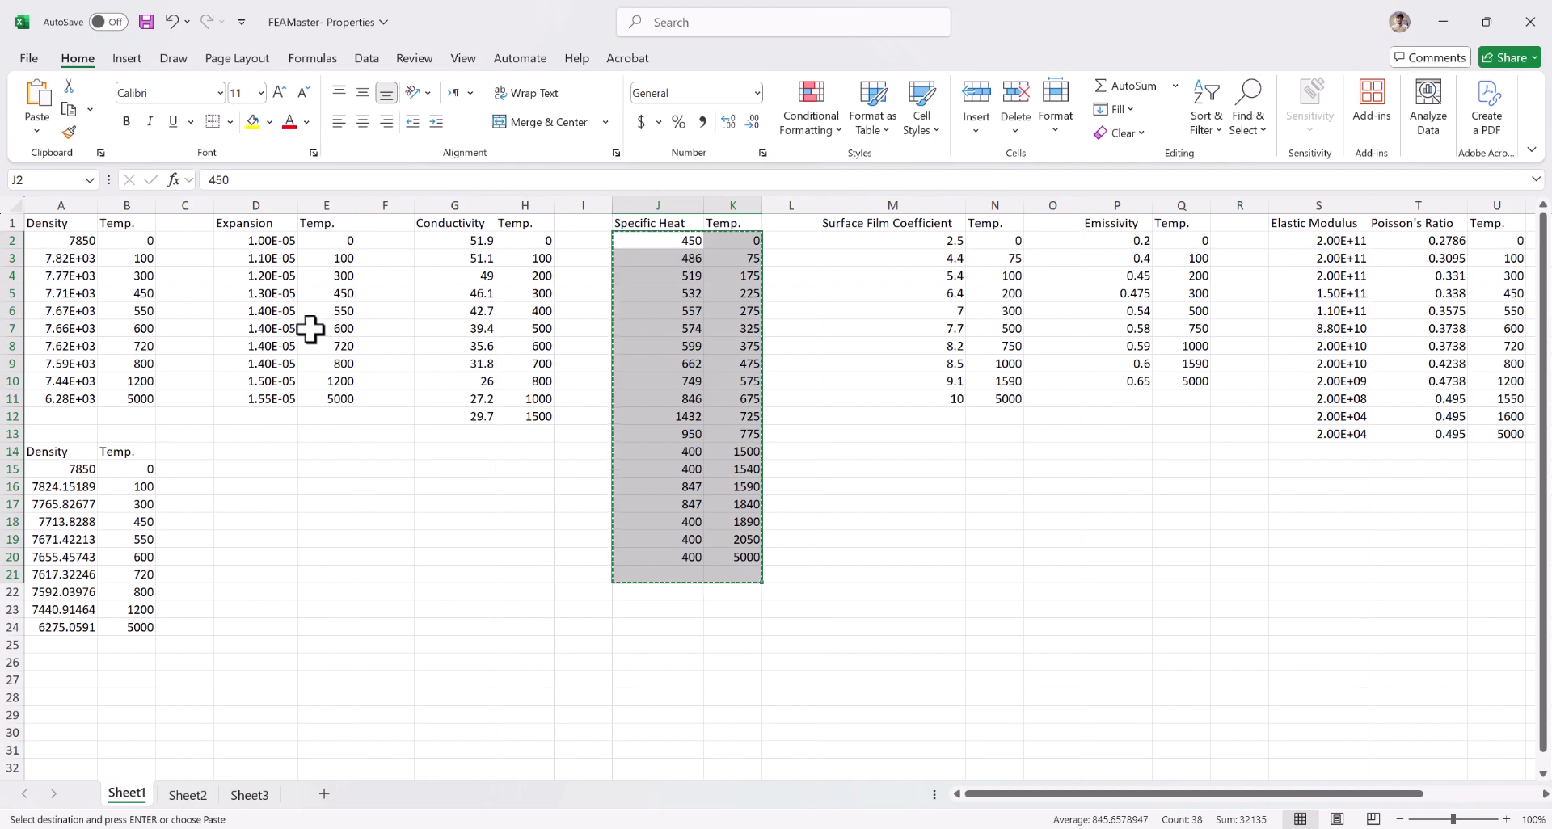
pyautogui.hscroll(2, 1132, 771)
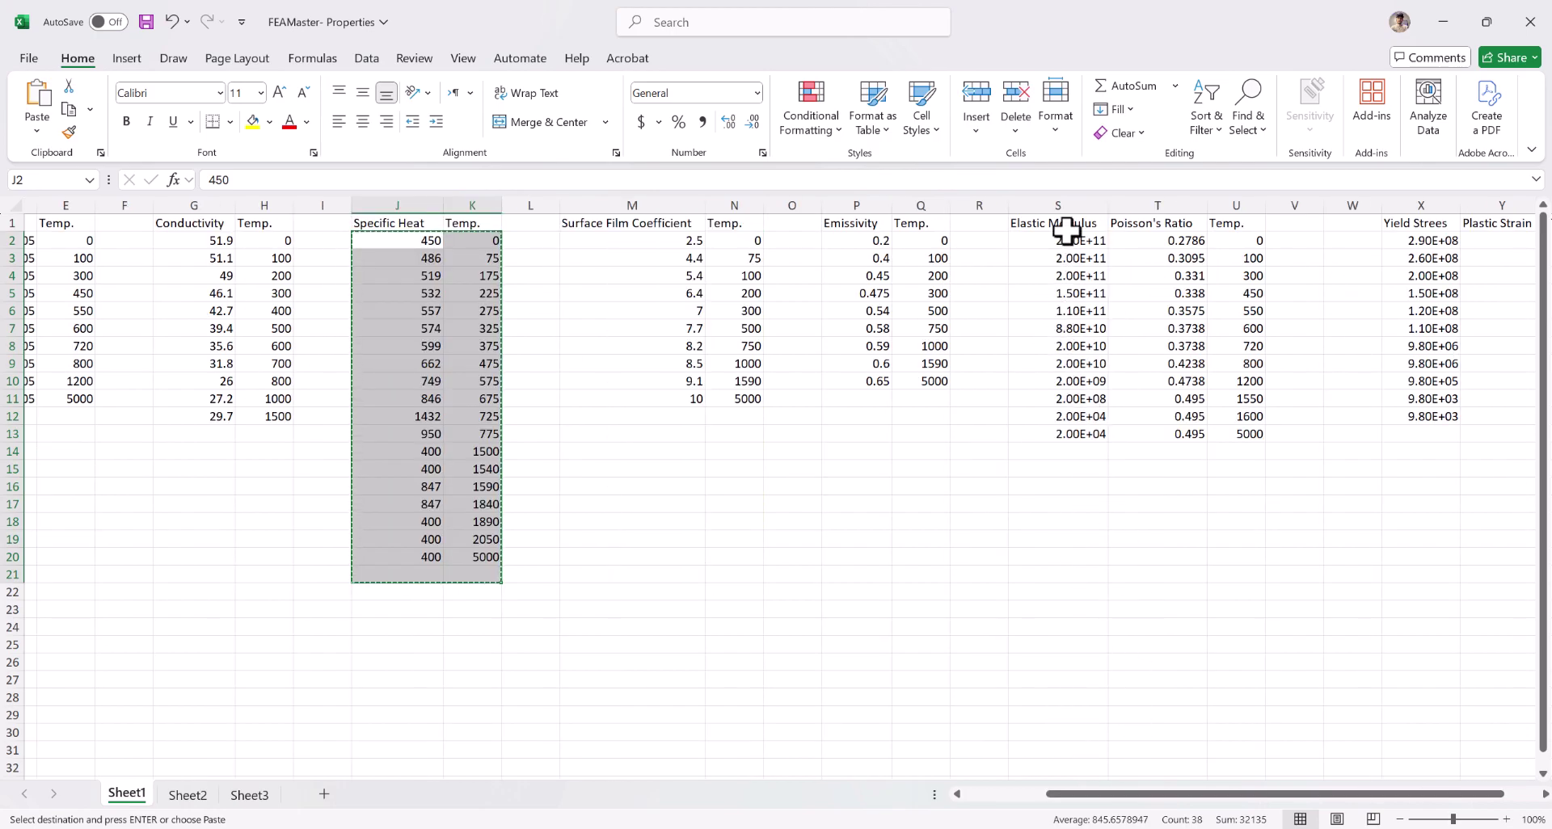
pyautogui.moveTo(1071, 221); pyautogui.dragTo(1249, 434)
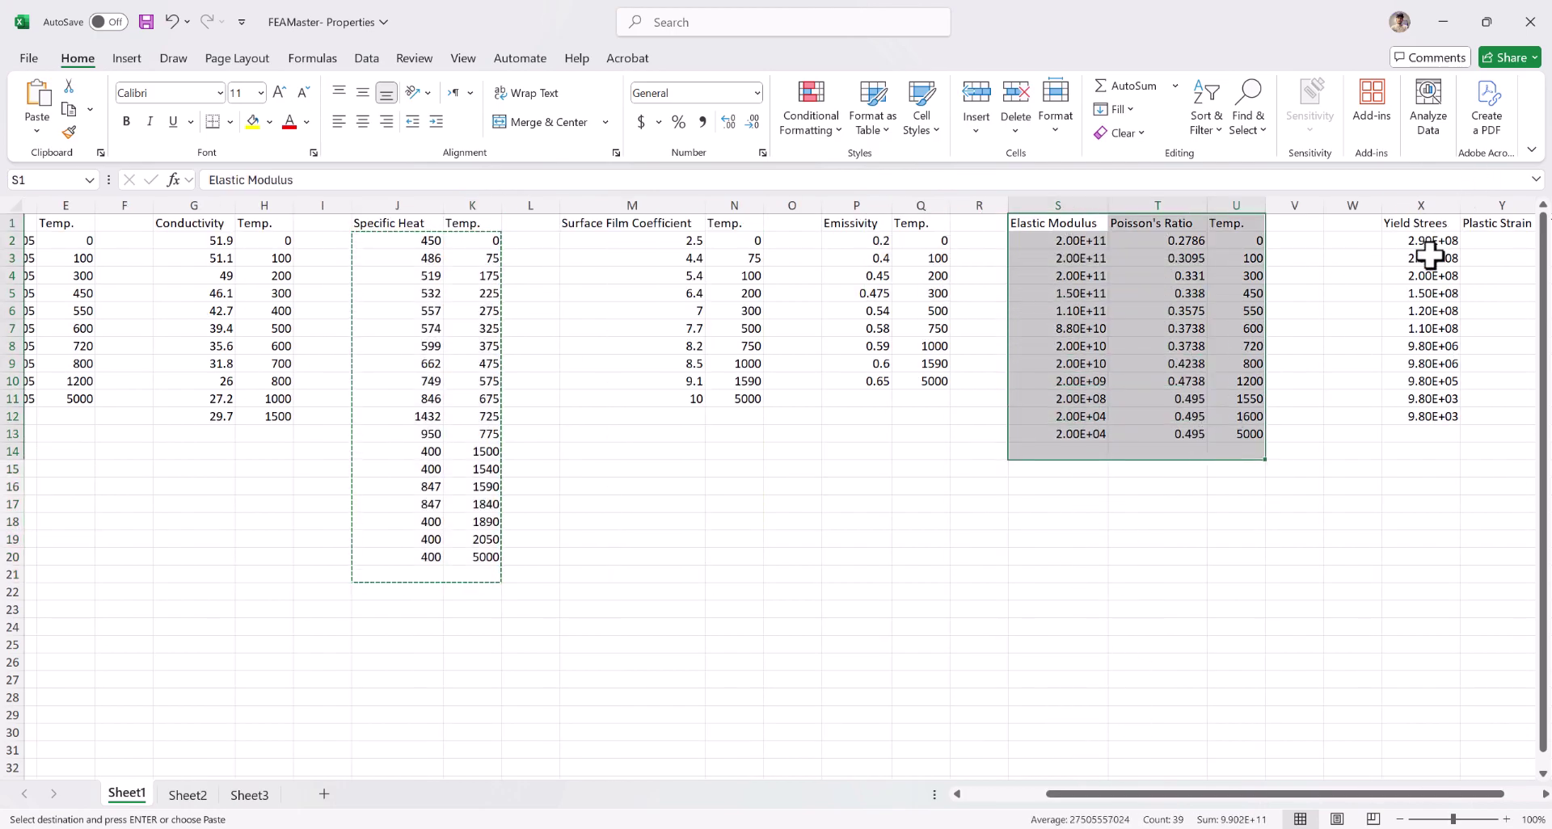
pyautogui.moveTo(1423, 224); pyautogui.dragTo(1535, 291)
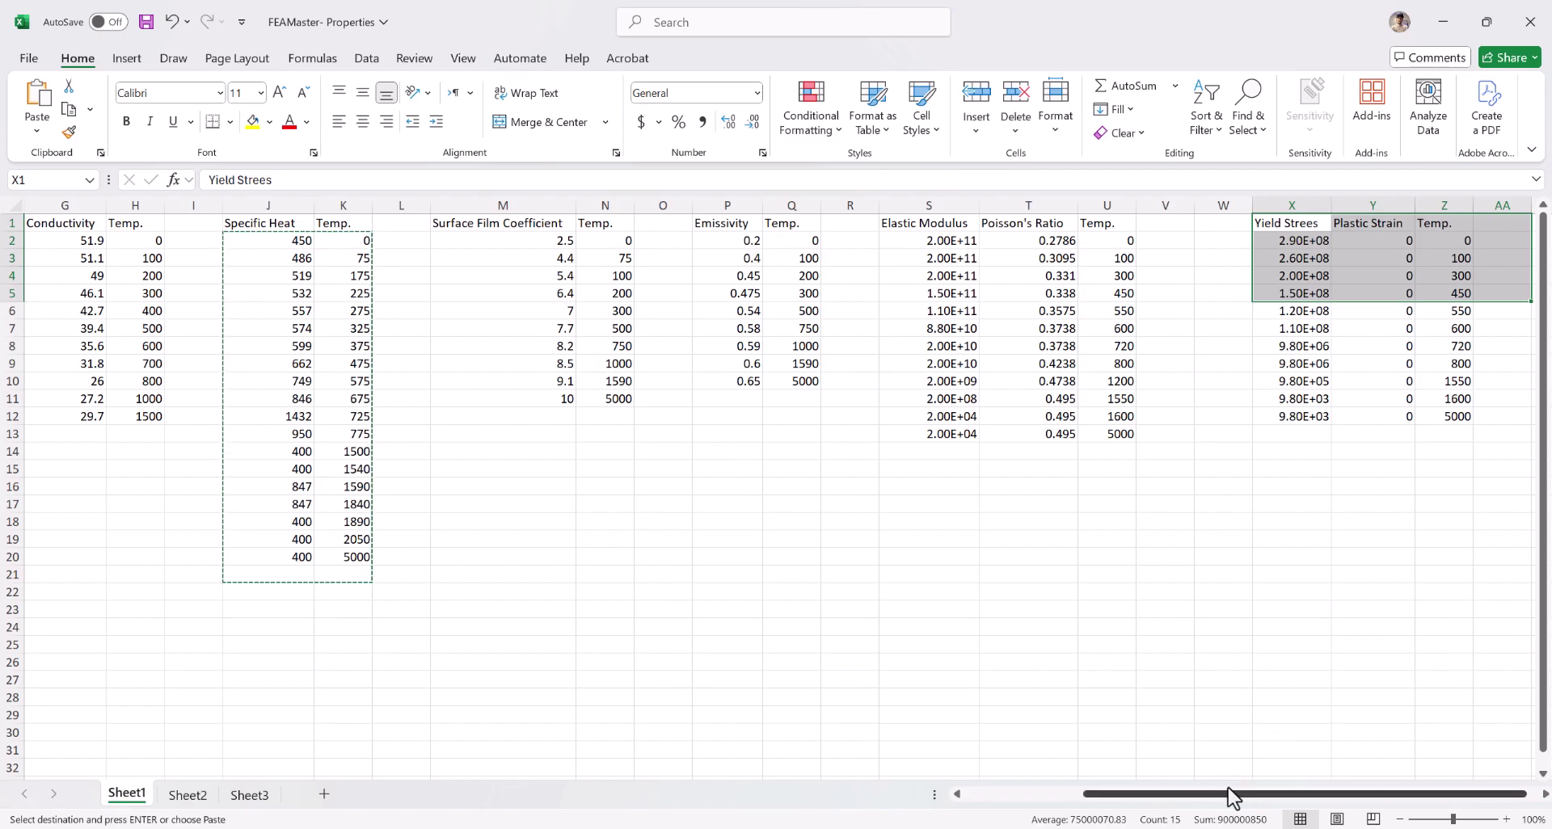
pyautogui.moveTo(1229, 795); pyautogui.dragTo(1136, 798)
pyautogui.moveTo(816, 224); pyautogui.dragTo(903, 390)
pyautogui.moveTo(1033, 223); pyautogui.dragTo(1077, 381)
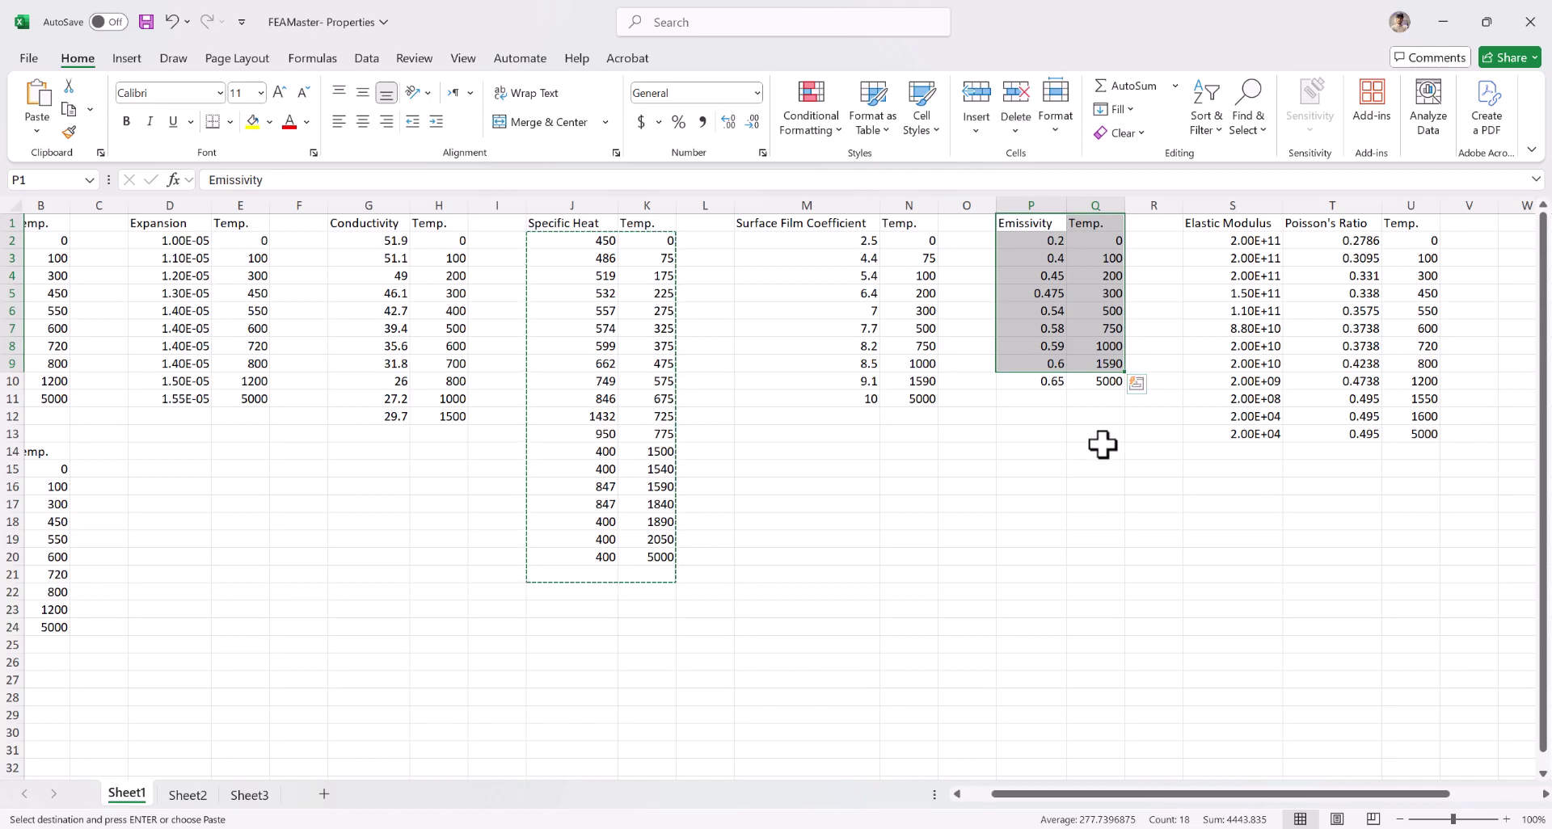
# Switch back to Abaqus, save the Steel material and create a solid homogeneous section that uses it
pyautogui.hotkey('alt', 'Tab')
pyautogui.click(488, 733)
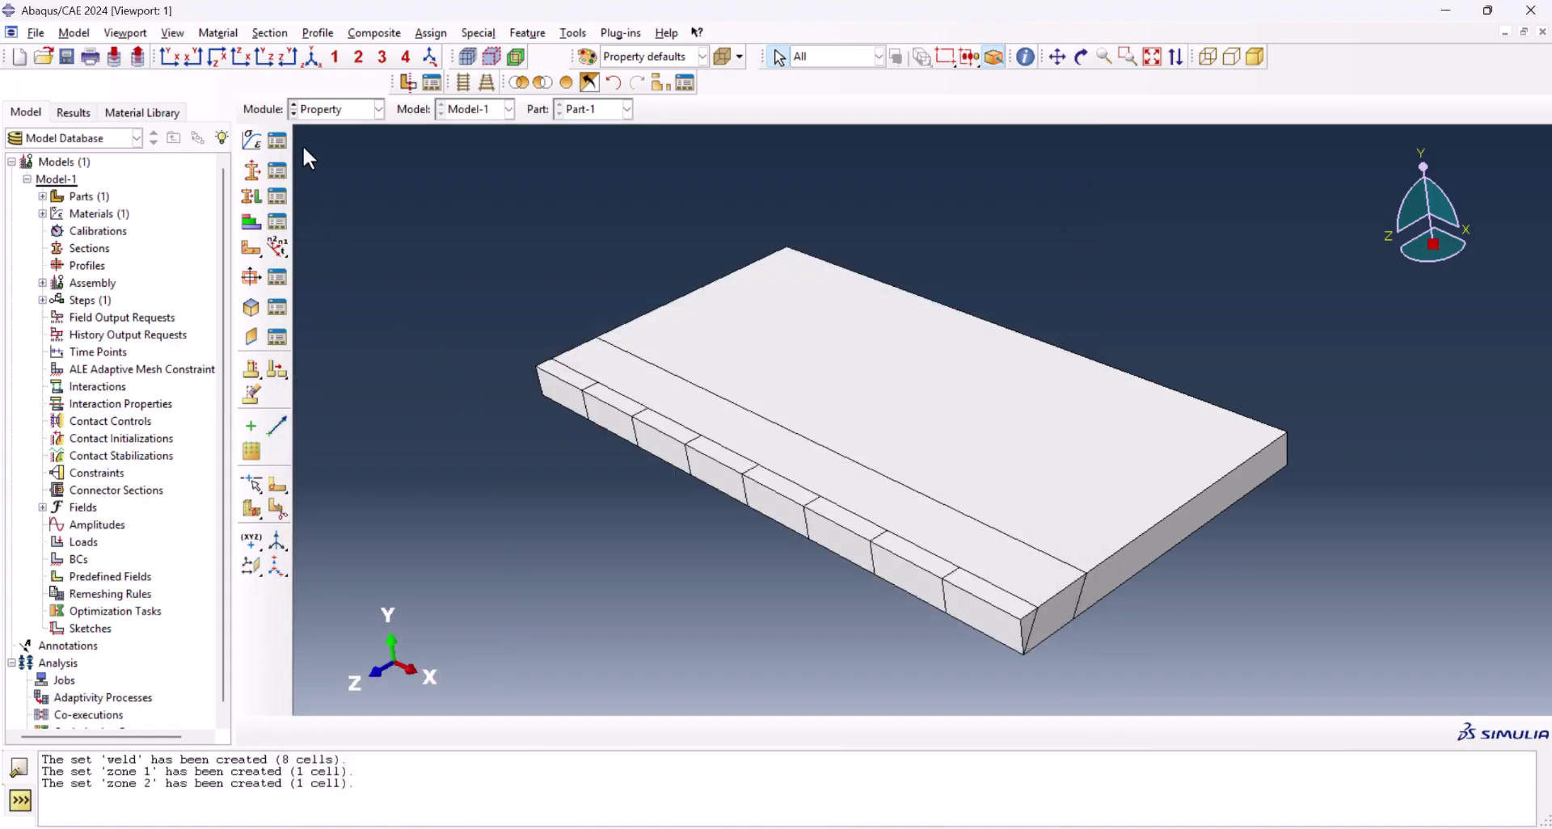
pyautogui.click(252, 173)
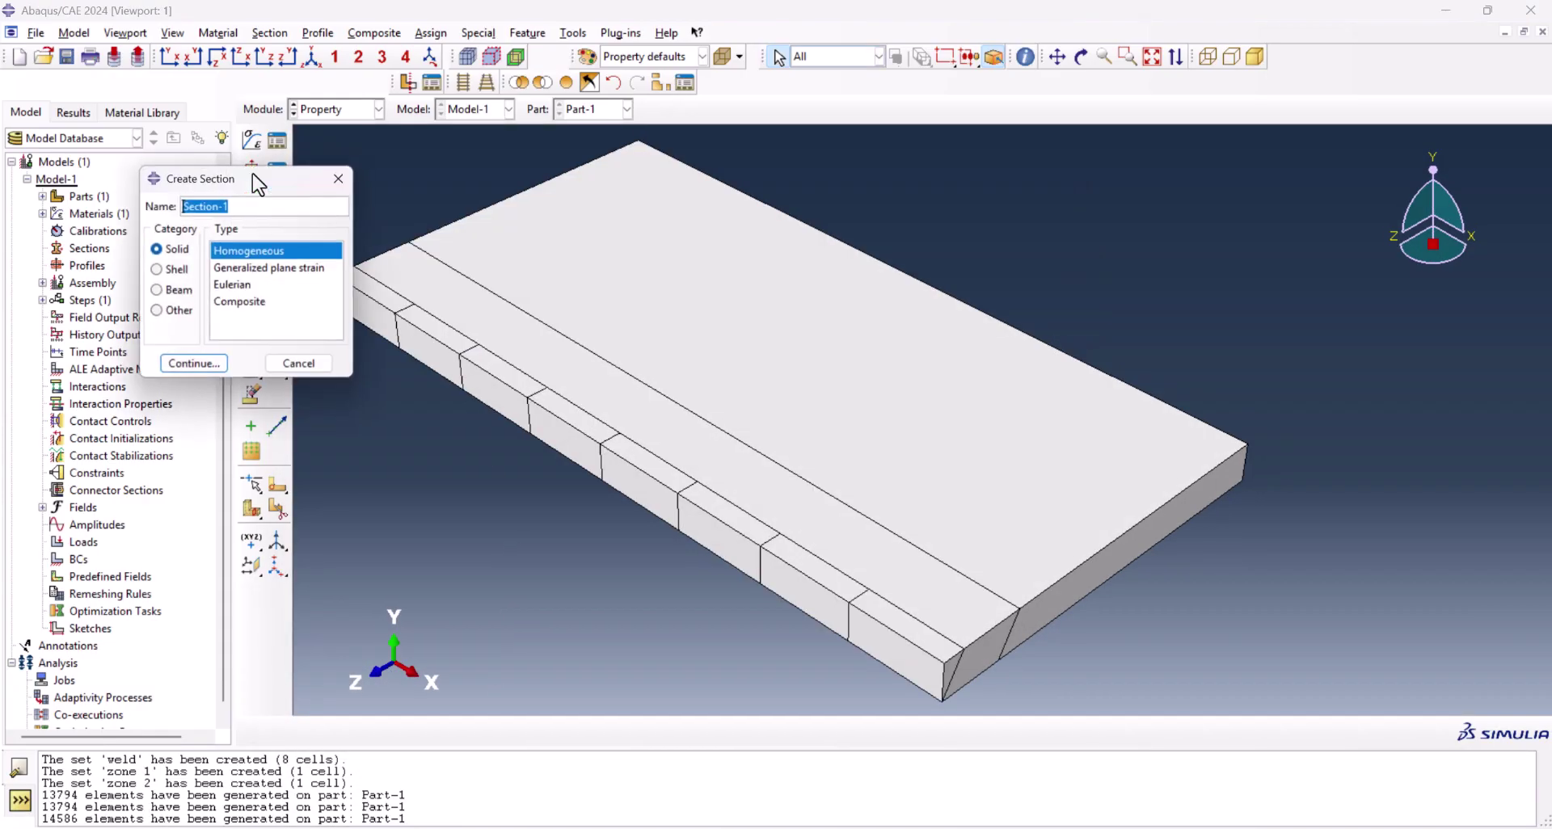
pyautogui.click(212, 367)
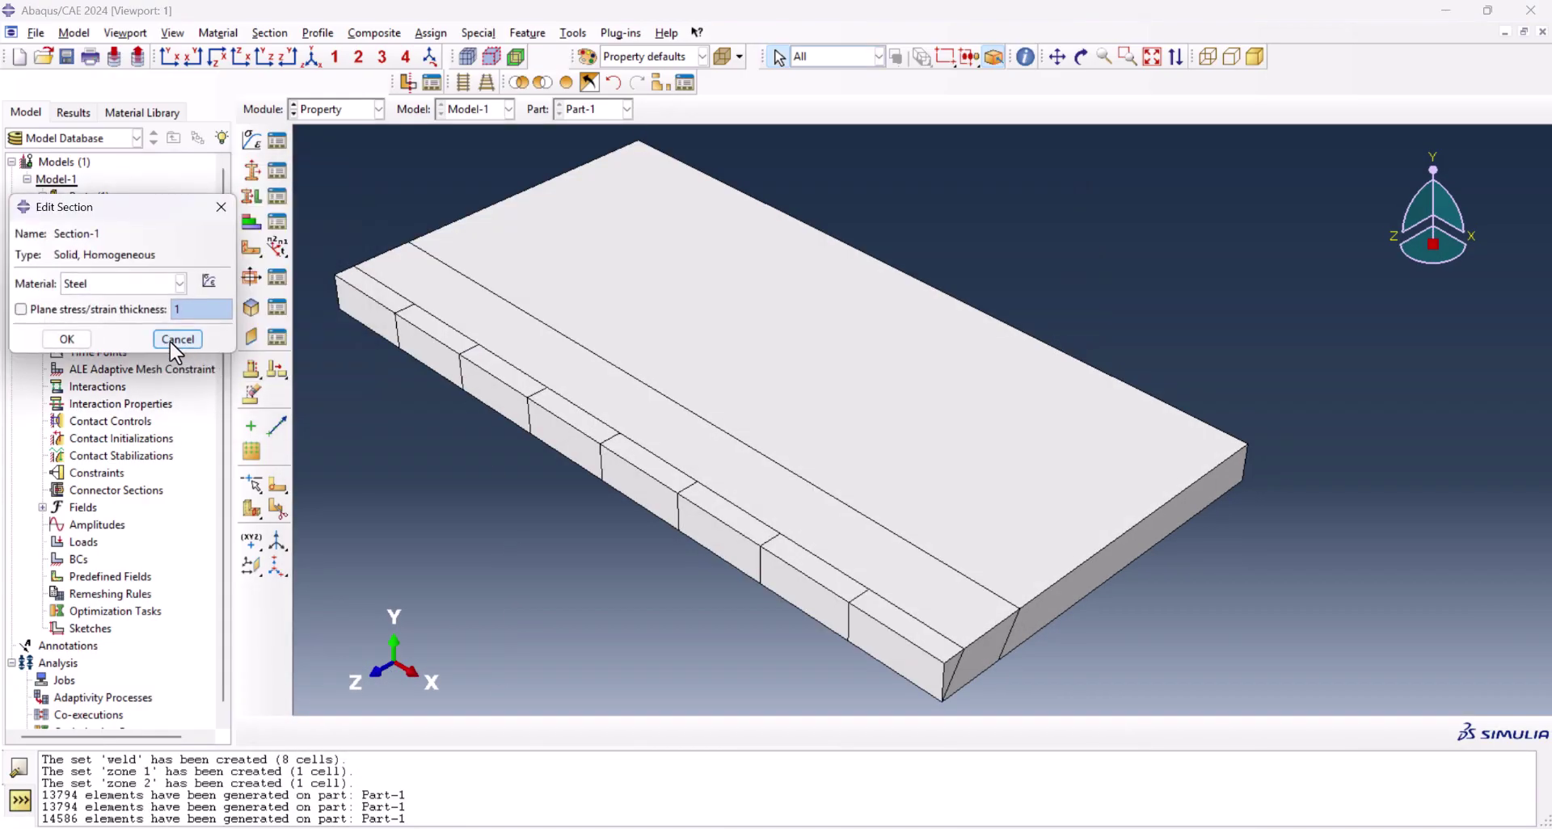
pyautogui.click(70, 339)
# Assign the Steel section to the whole part without creating a set
pyautogui.click(252, 196)
pyautogui.moveTo(359, 172); pyautogui.dragTo(1257, 712)
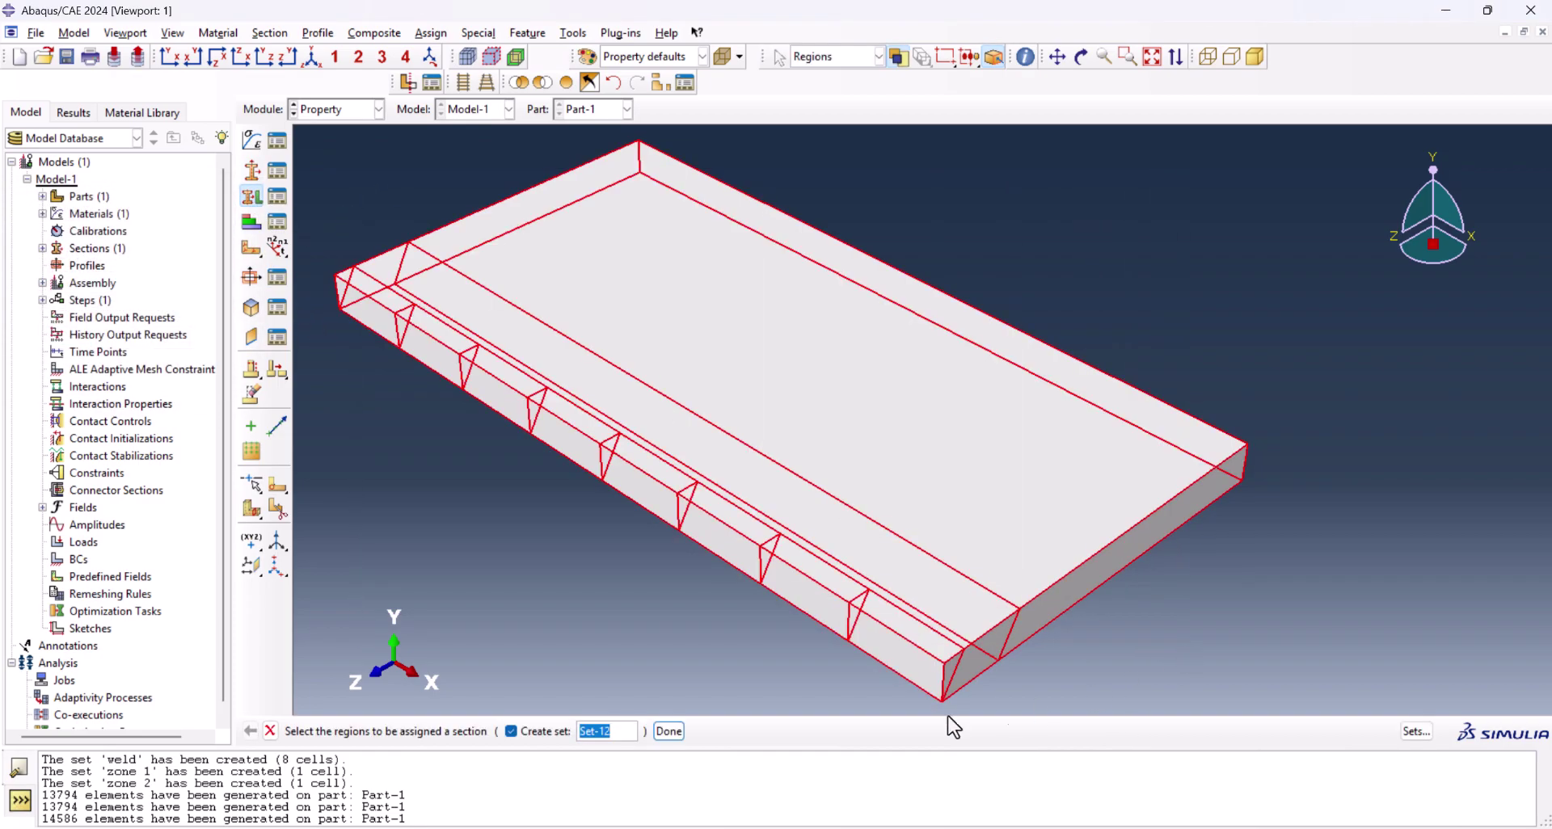
pyautogui.click(527, 736)
pyautogui.click(602, 734)
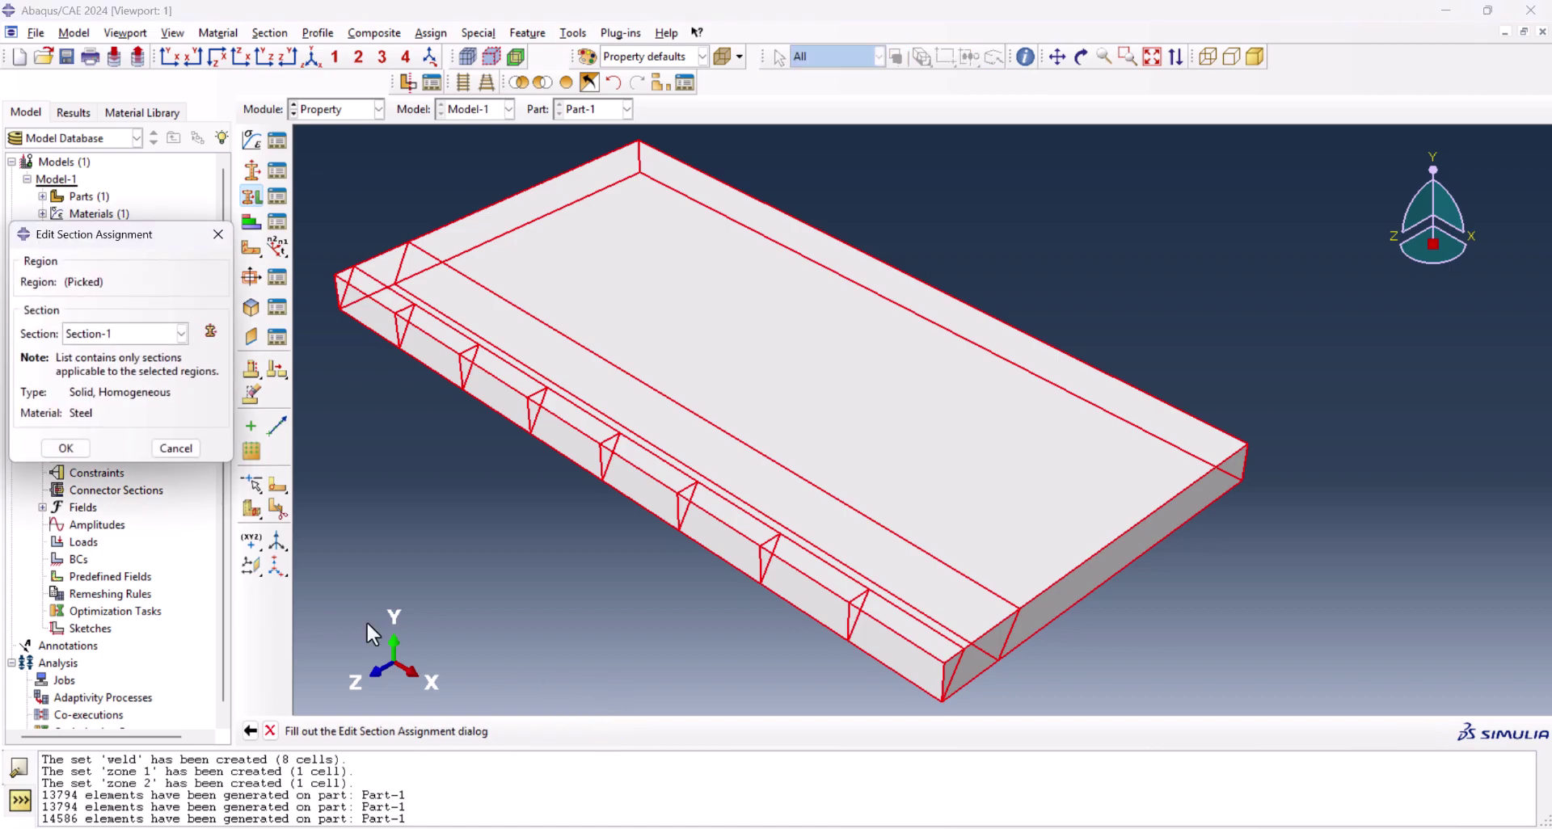
pyautogui.click(66, 448)
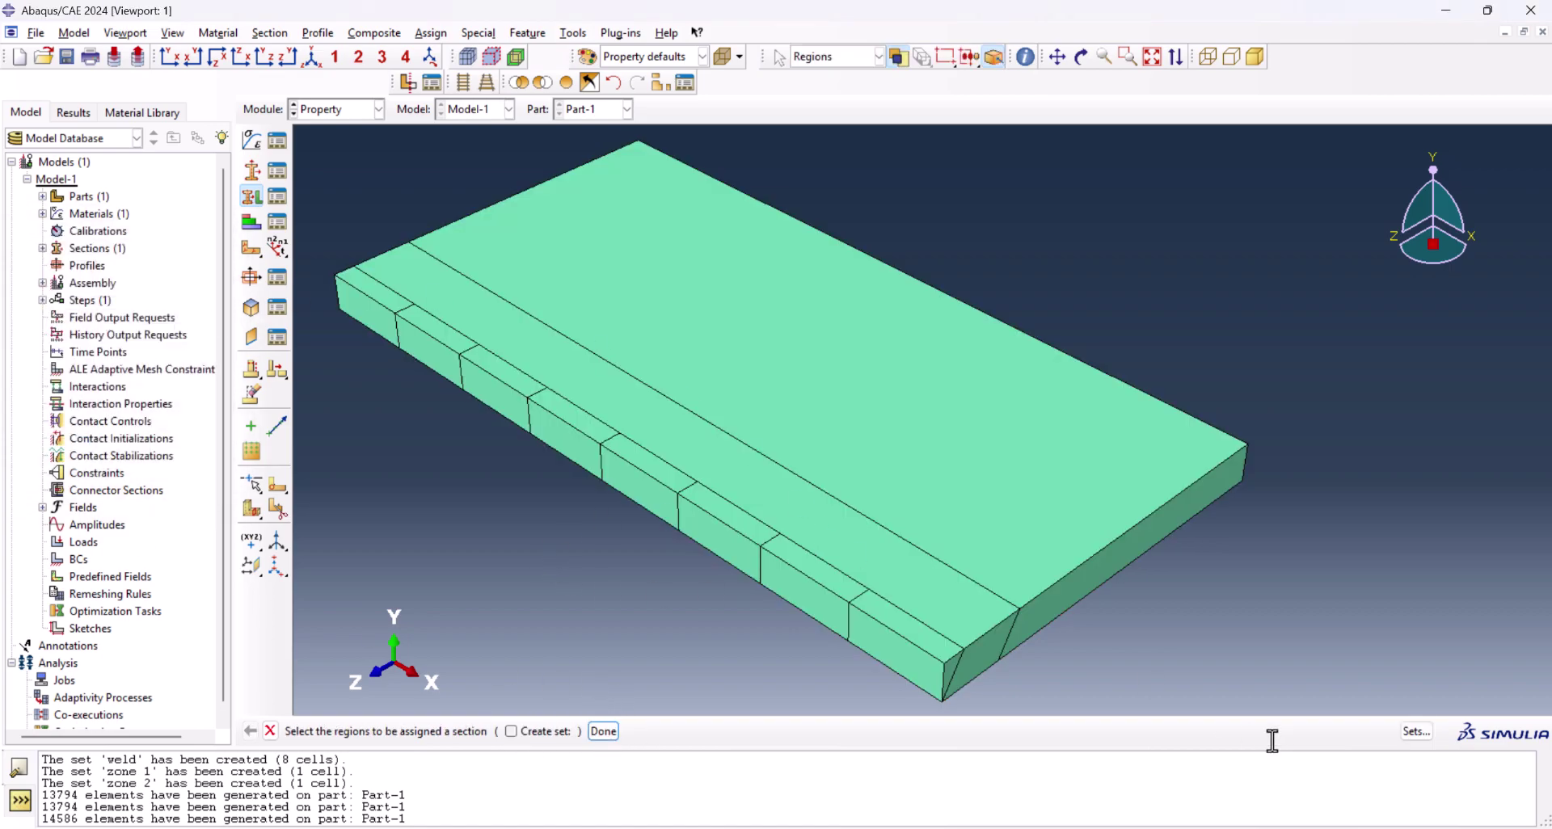
# In the Mesh module, seed the wide plate zone's four transverse edges by size with single bias, minimum 0.0005 and maximum 0.001
pyautogui.click(356, 110)
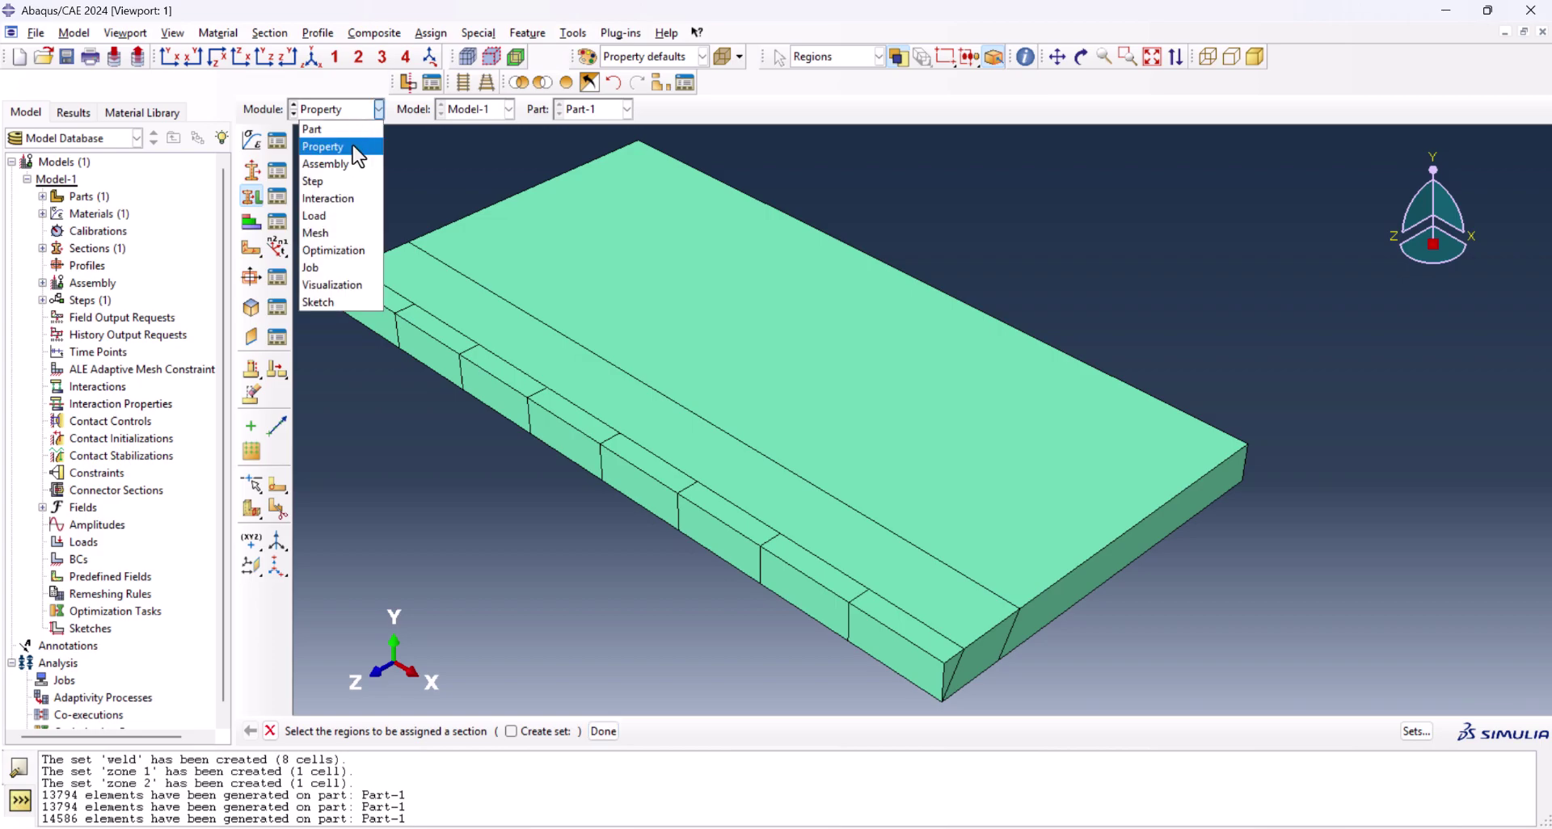
pyautogui.click(343, 232)
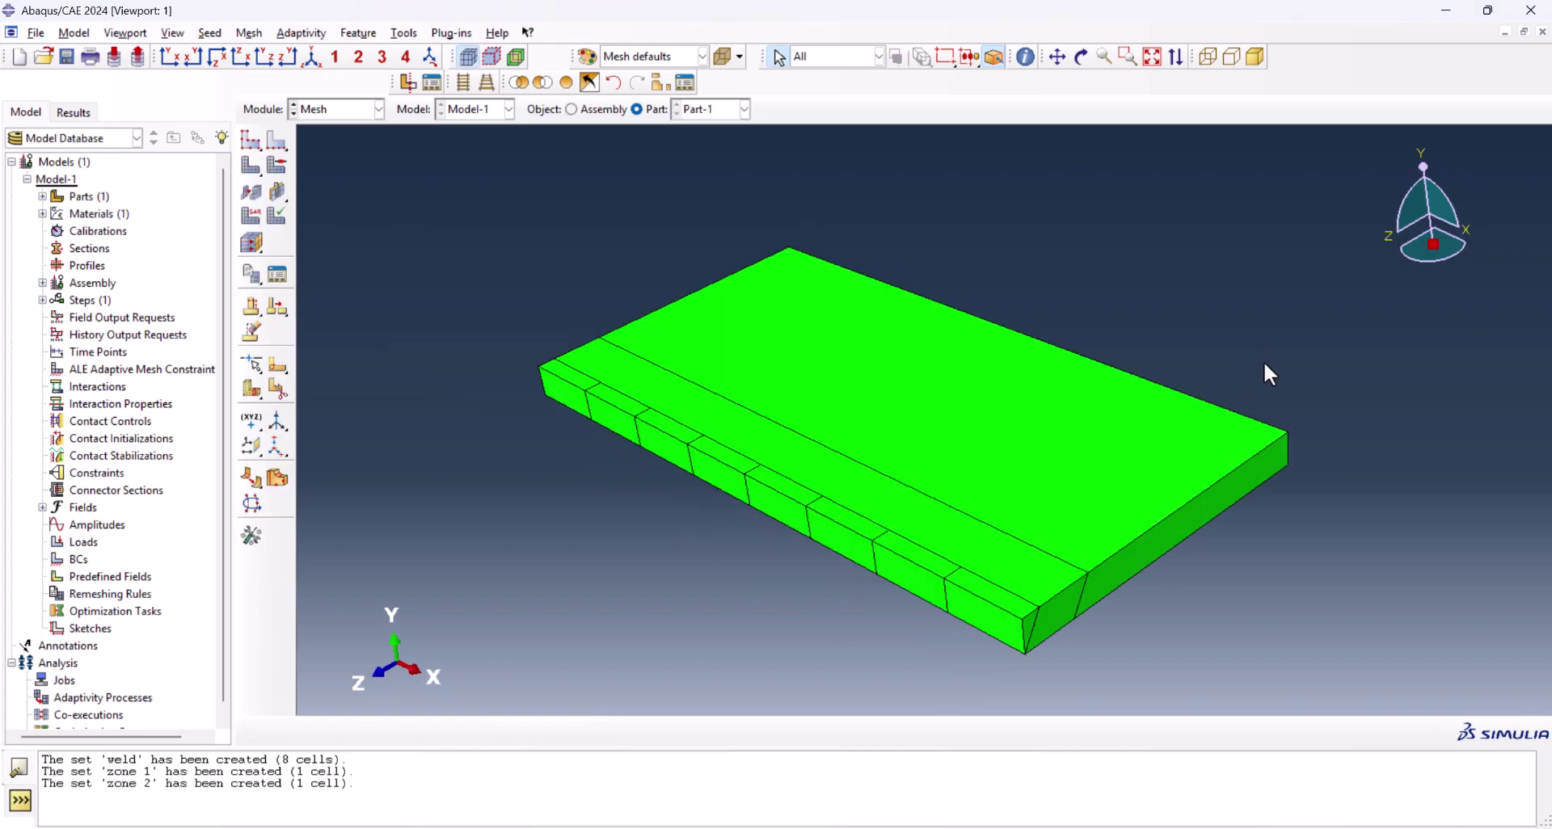
pyautogui.click(279, 139)
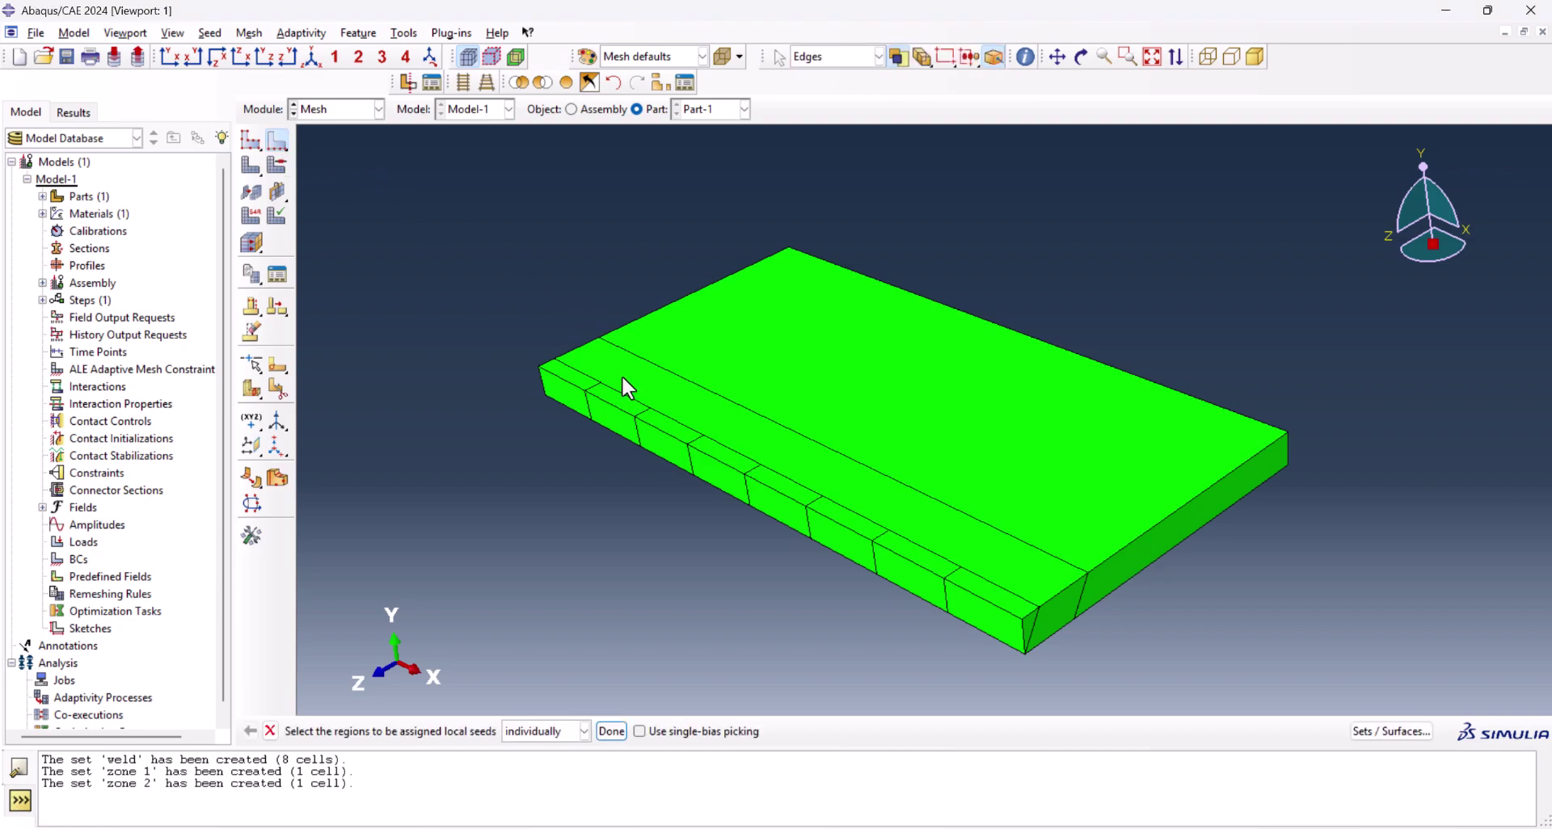
pyautogui.scroll(-3, 437, 302)
pyautogui.scroll(1, 867, 424)
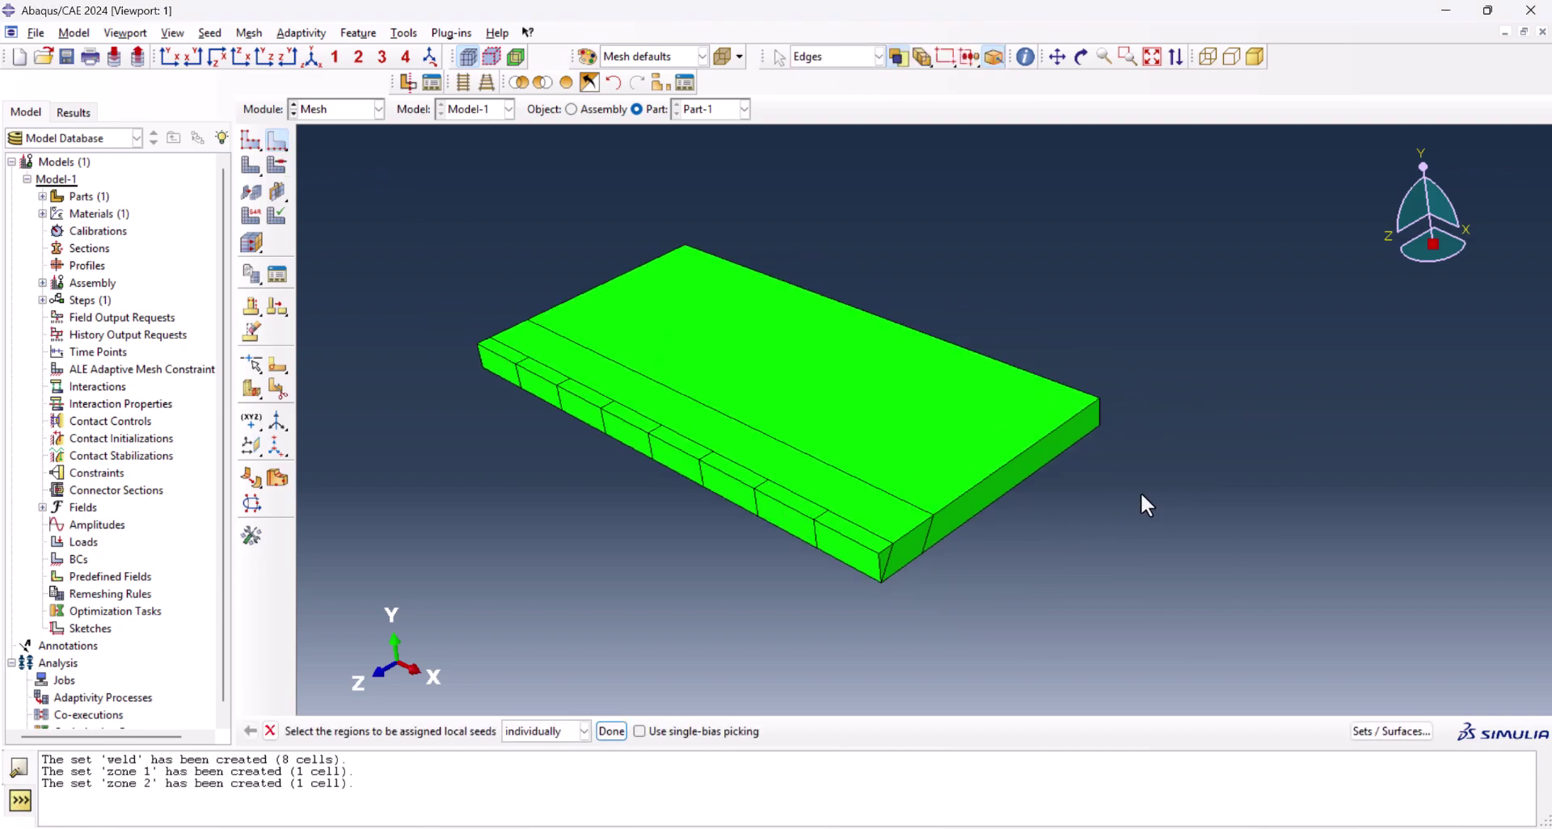
pyautogui.click(1011, 460)
pyautogui.keyDown('shift'); pyautogui.click(1016, 487); pyautogui.keyUp('shift')
pyautogui.keyDown('shift'); pyautogui.moveTo(644, 305); pyautogui.dragTo(653, 310); pyautogui.keyUp('shift')
pyautogui.click(610, 731)
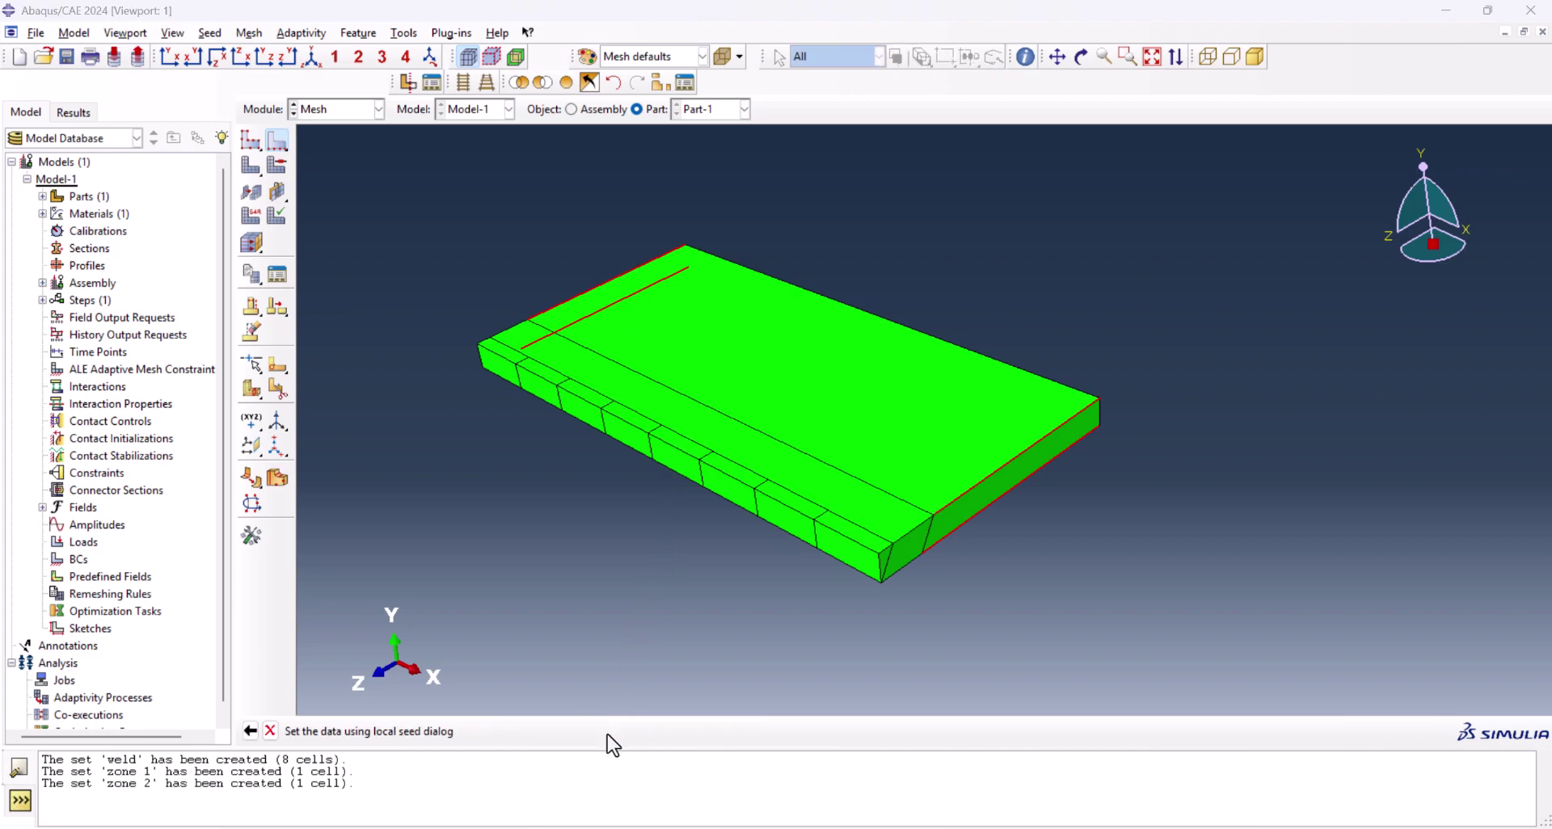
pyautogui.moveTo(155, 244); pyautogui.dragTo(279, 171)
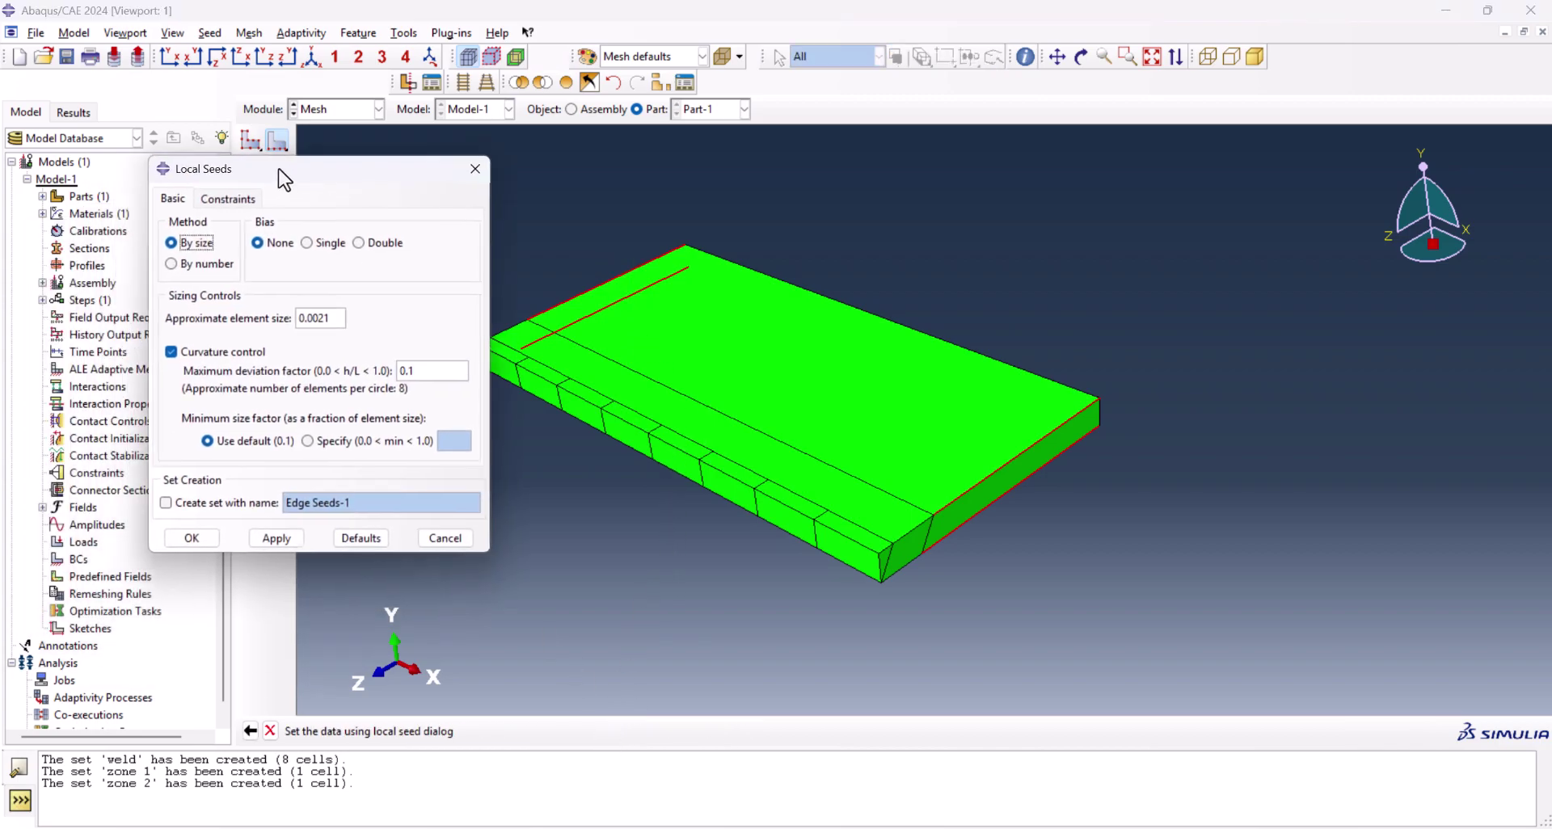
pyautogui.click(308, 242)
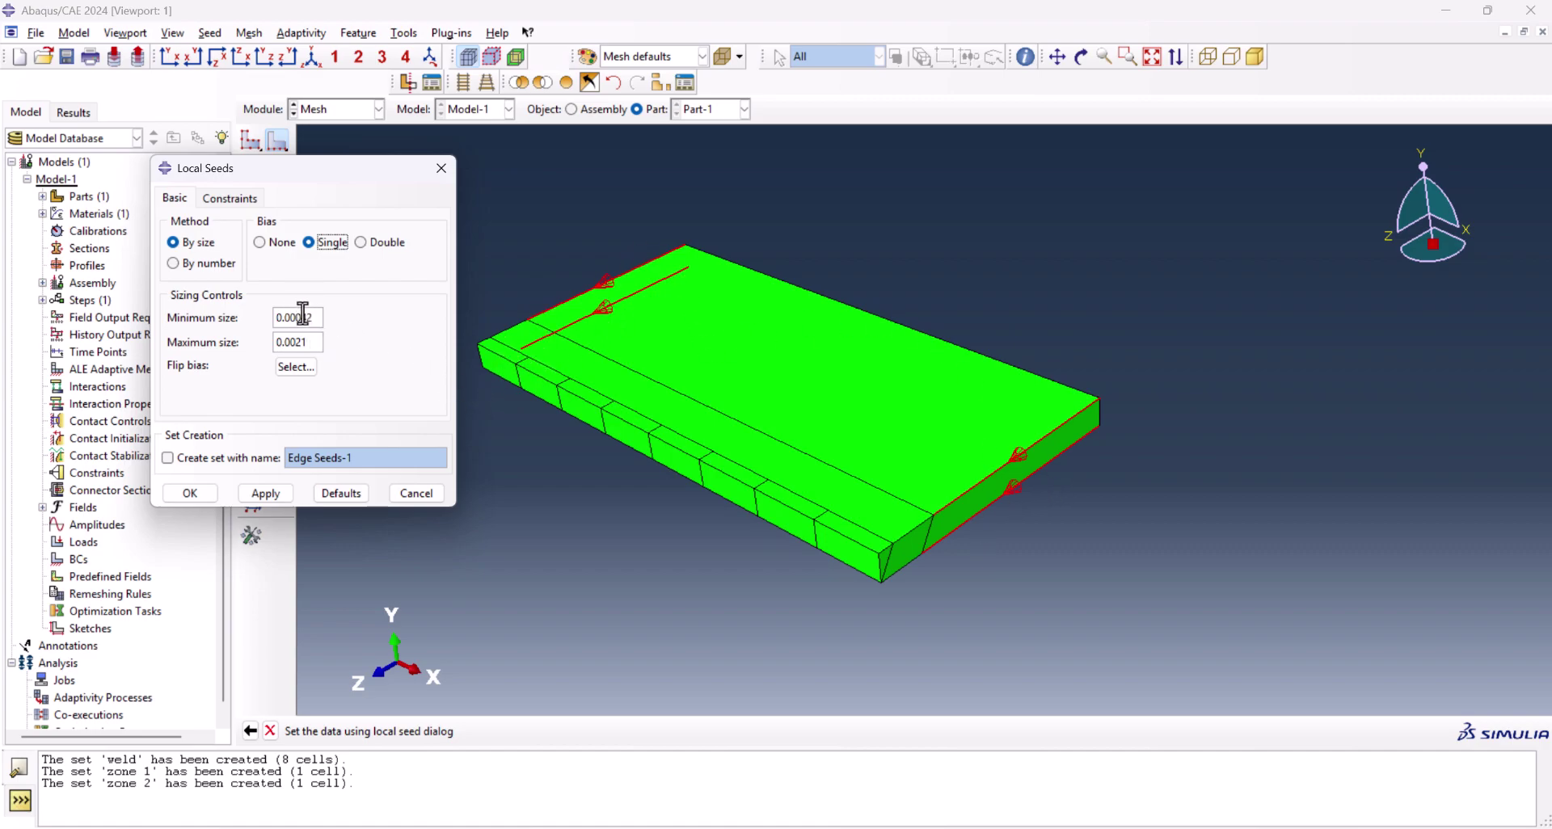
pyautogui.moveTo(307, 315); pyautogui.dragTo(202, 319)
pyautogui.write('5')
pyautogui.click(191, 493)
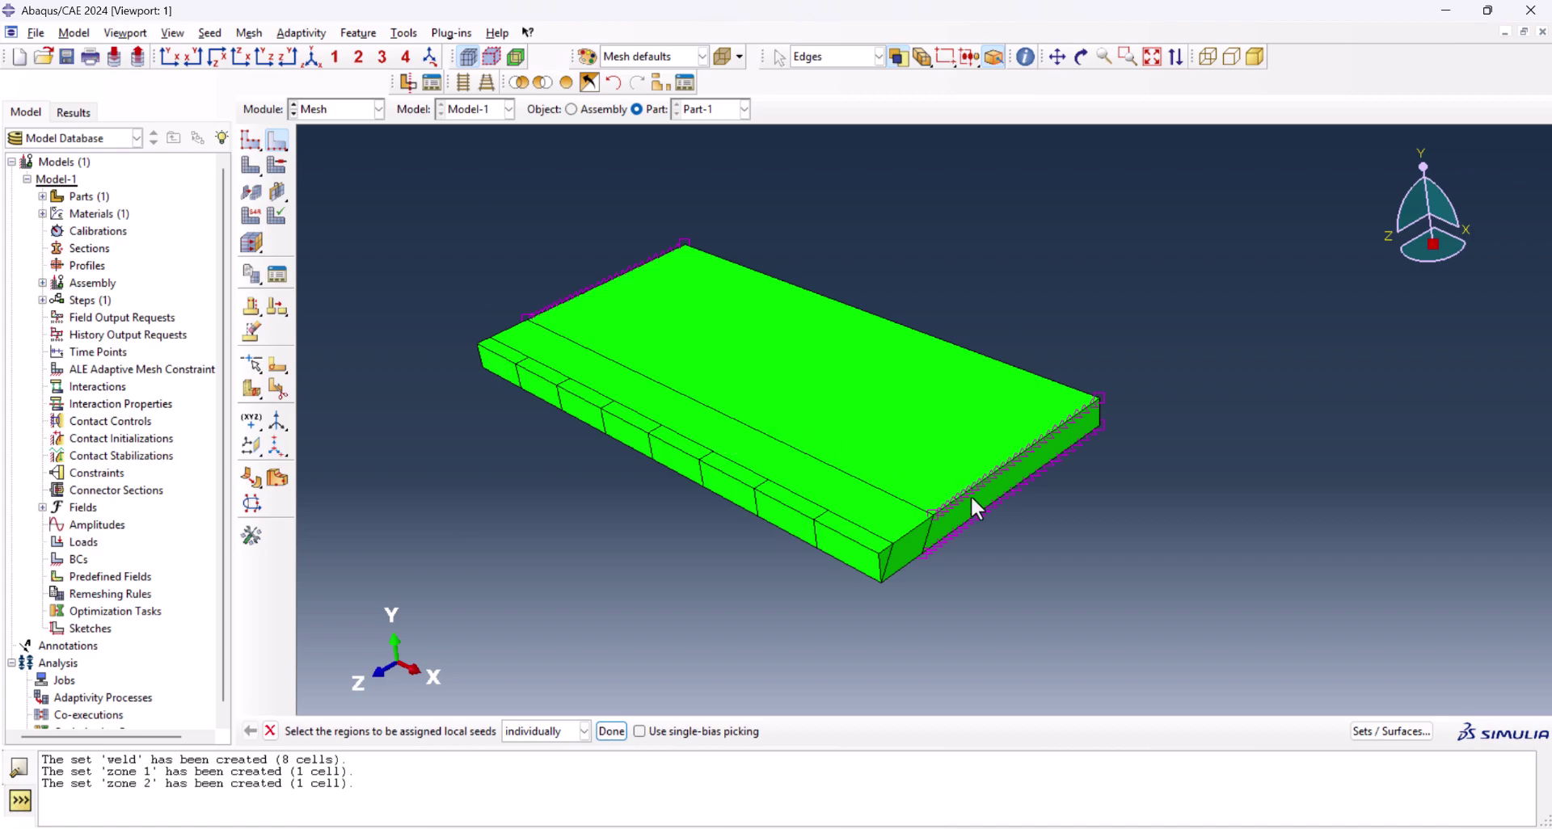
# Select the four transverse edges of the narrow zone beside the weld for local seeding and flip their bias toward the weld
pyautogui.scroll(1, 994, 467)
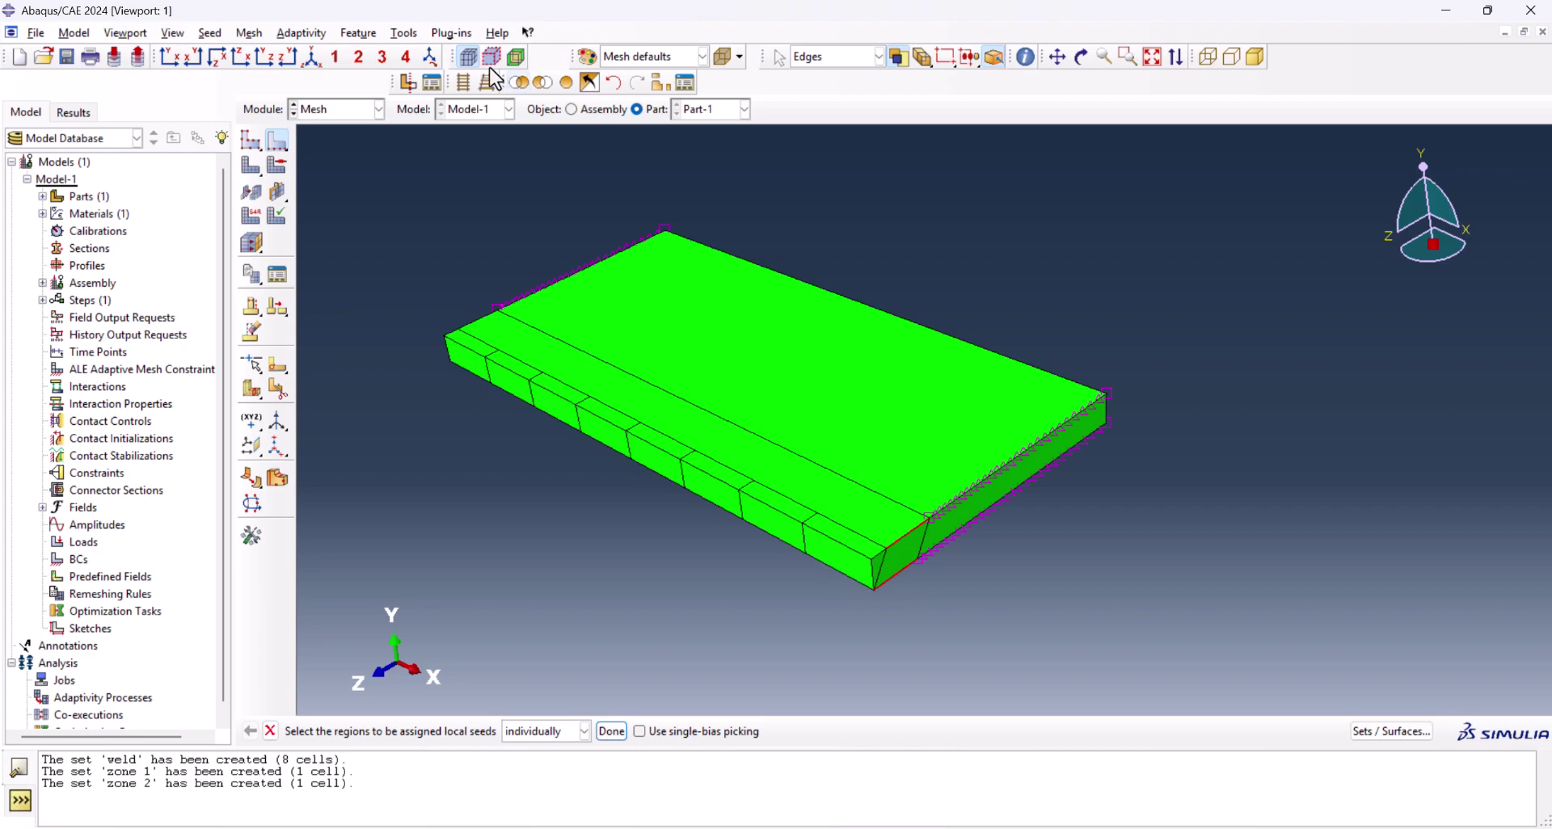
pyautogui.click(1082, 57)
pyautogui.moveTo(641, 351); pyautogui.dragTo(834, 432)
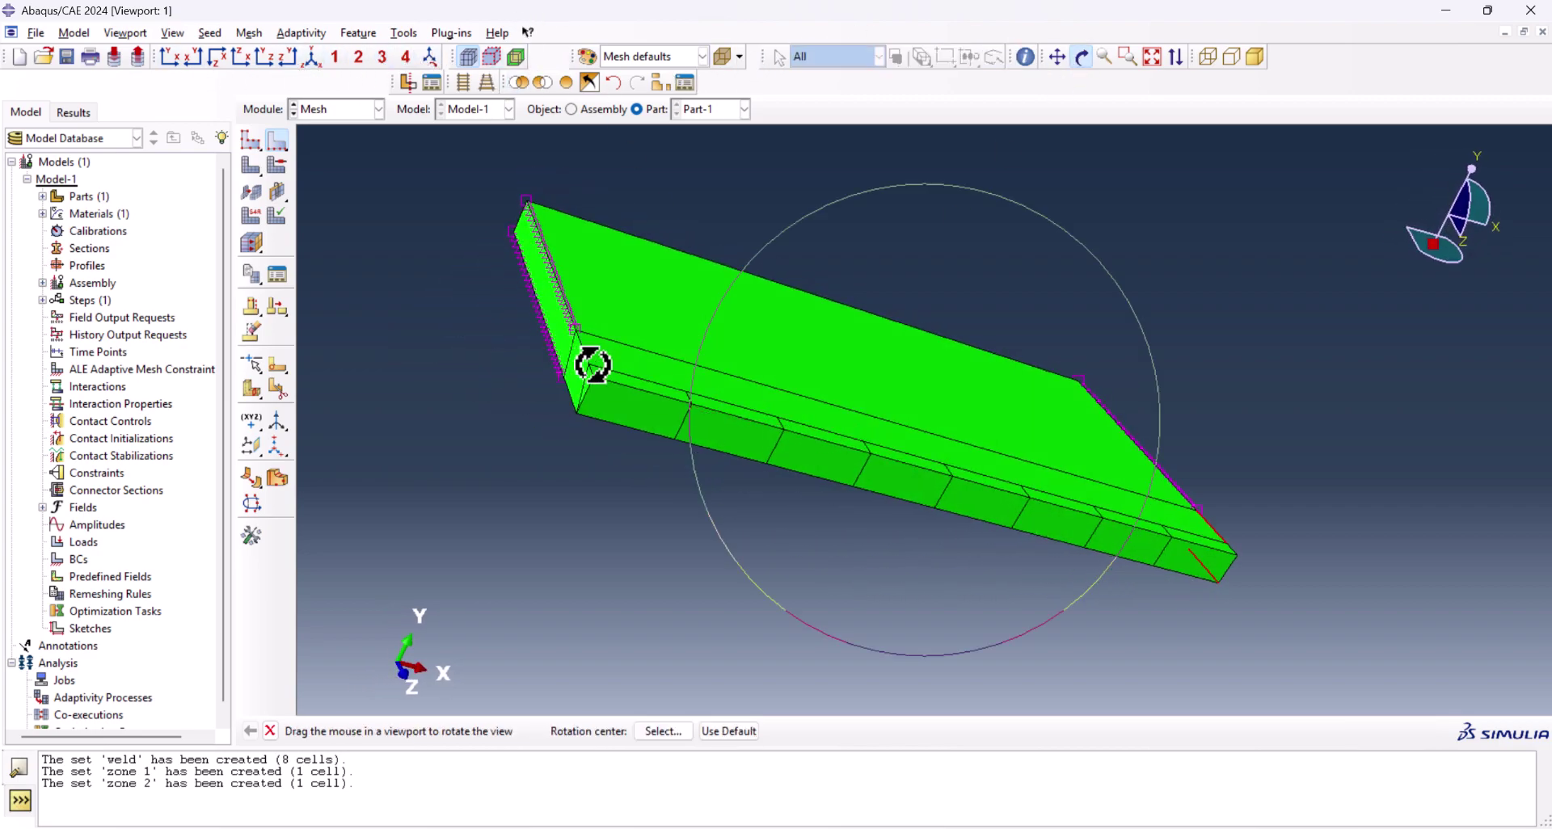
pyautogui.click(270, 730)
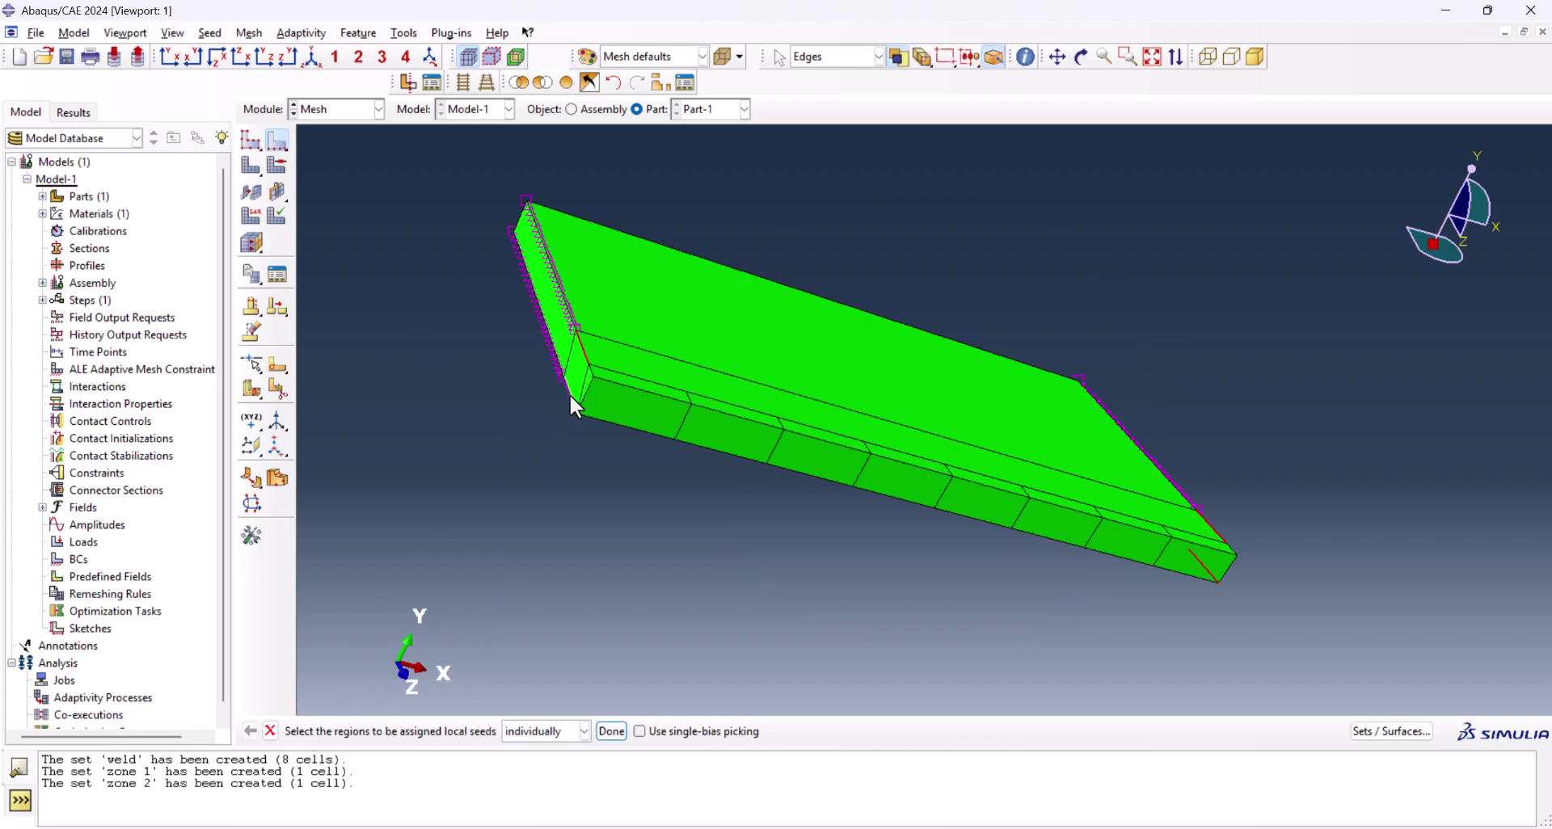
pyautogui.click(311, 59)
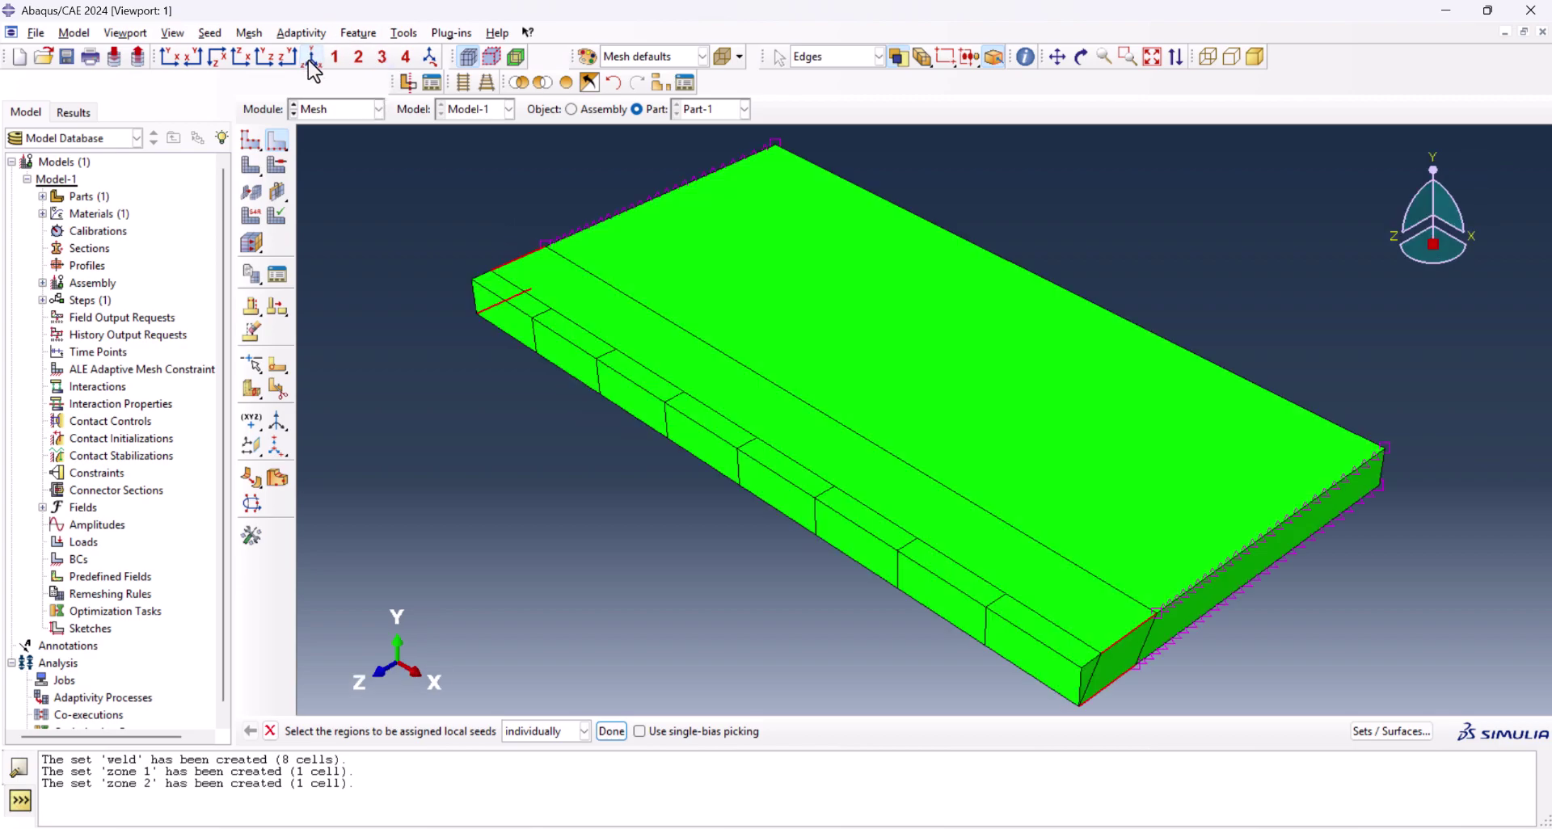
pyautogui.click(612, 731)
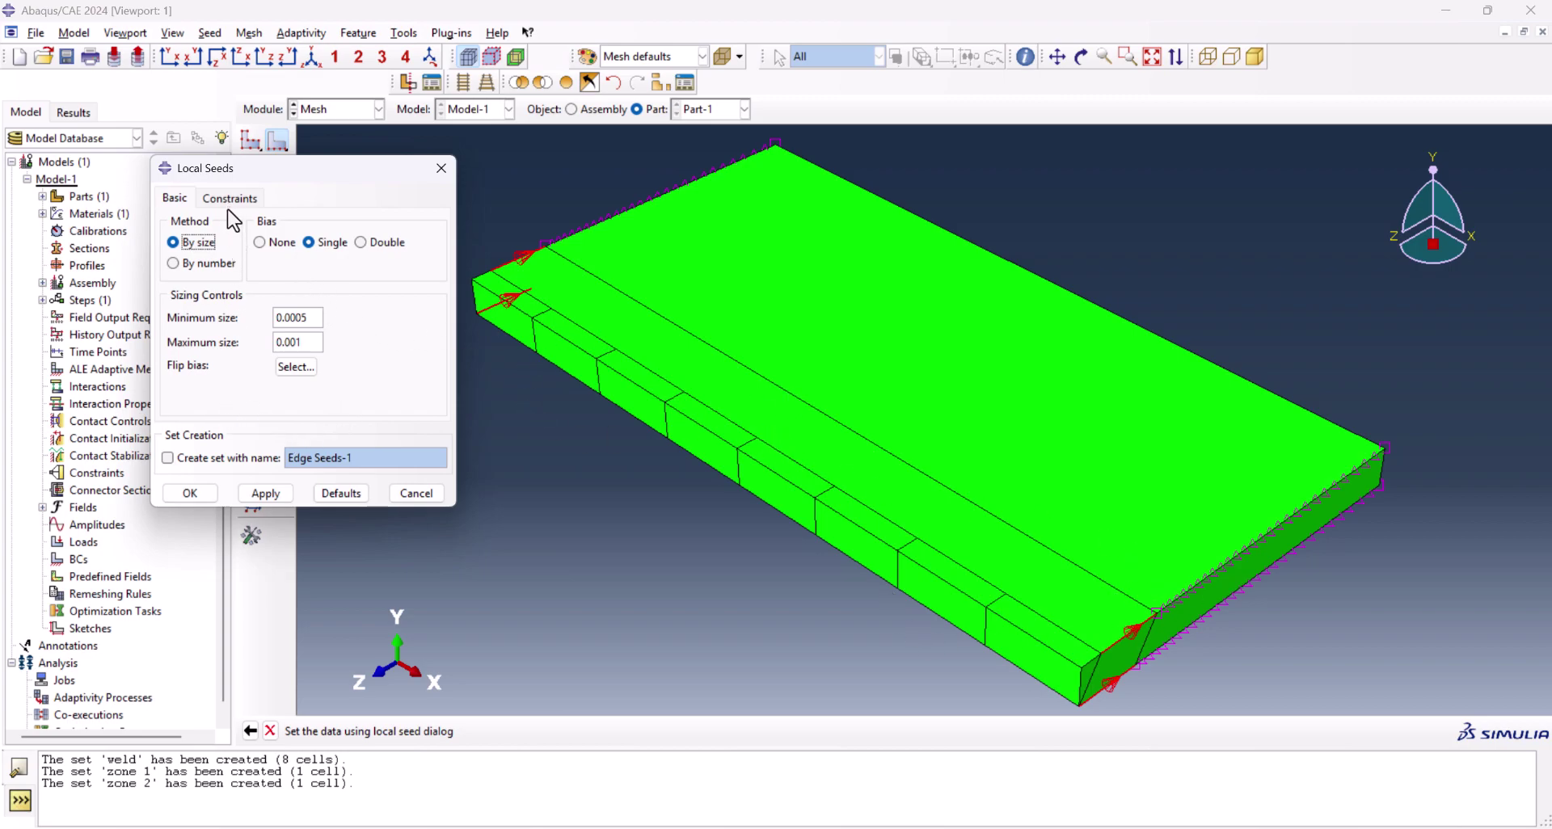
pyautogui.click(302, 367)
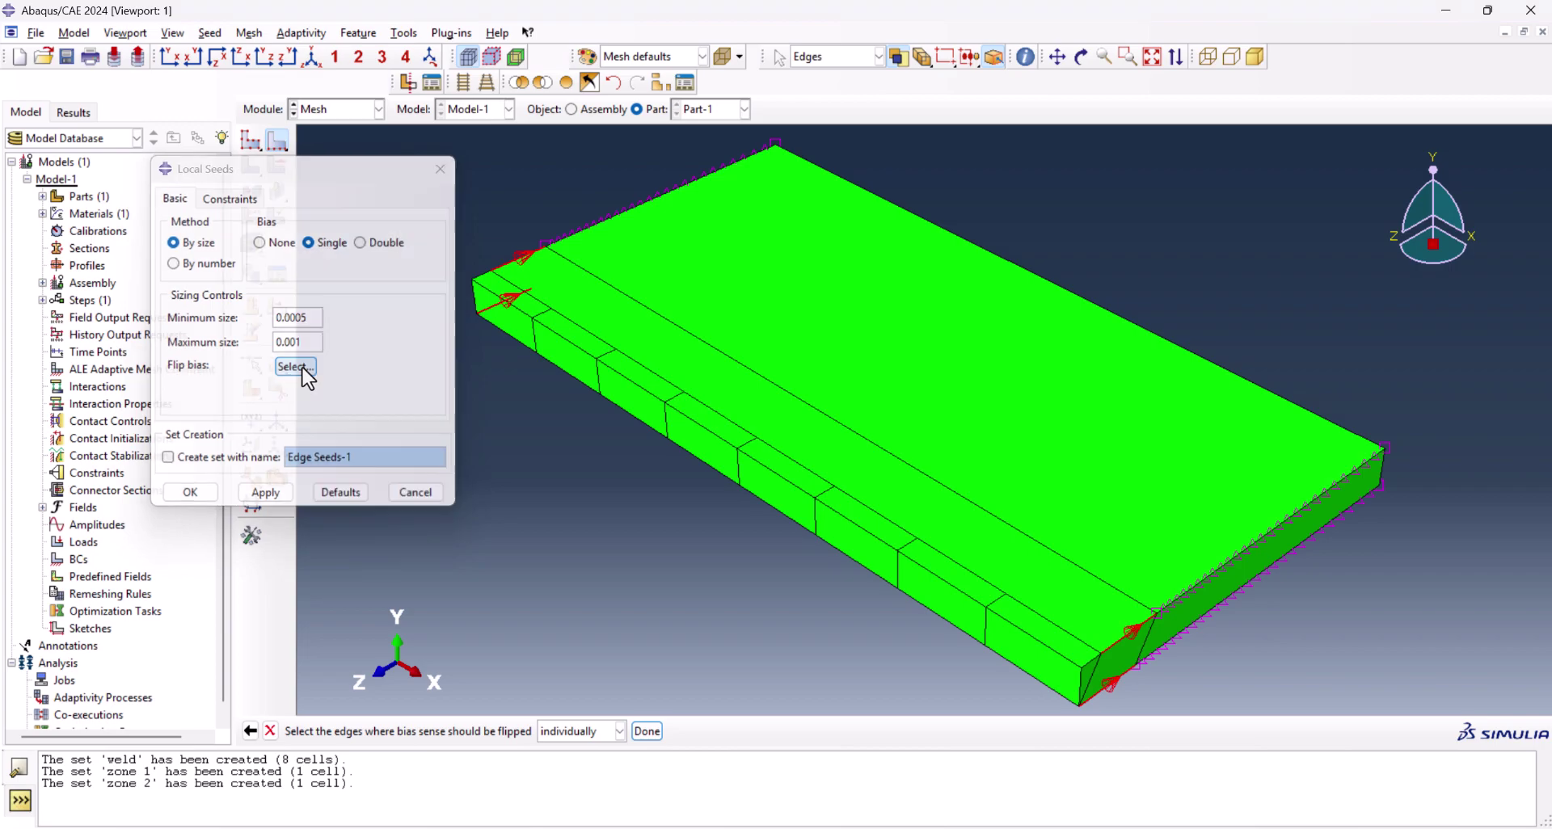
pyautogui.click(509, 304)
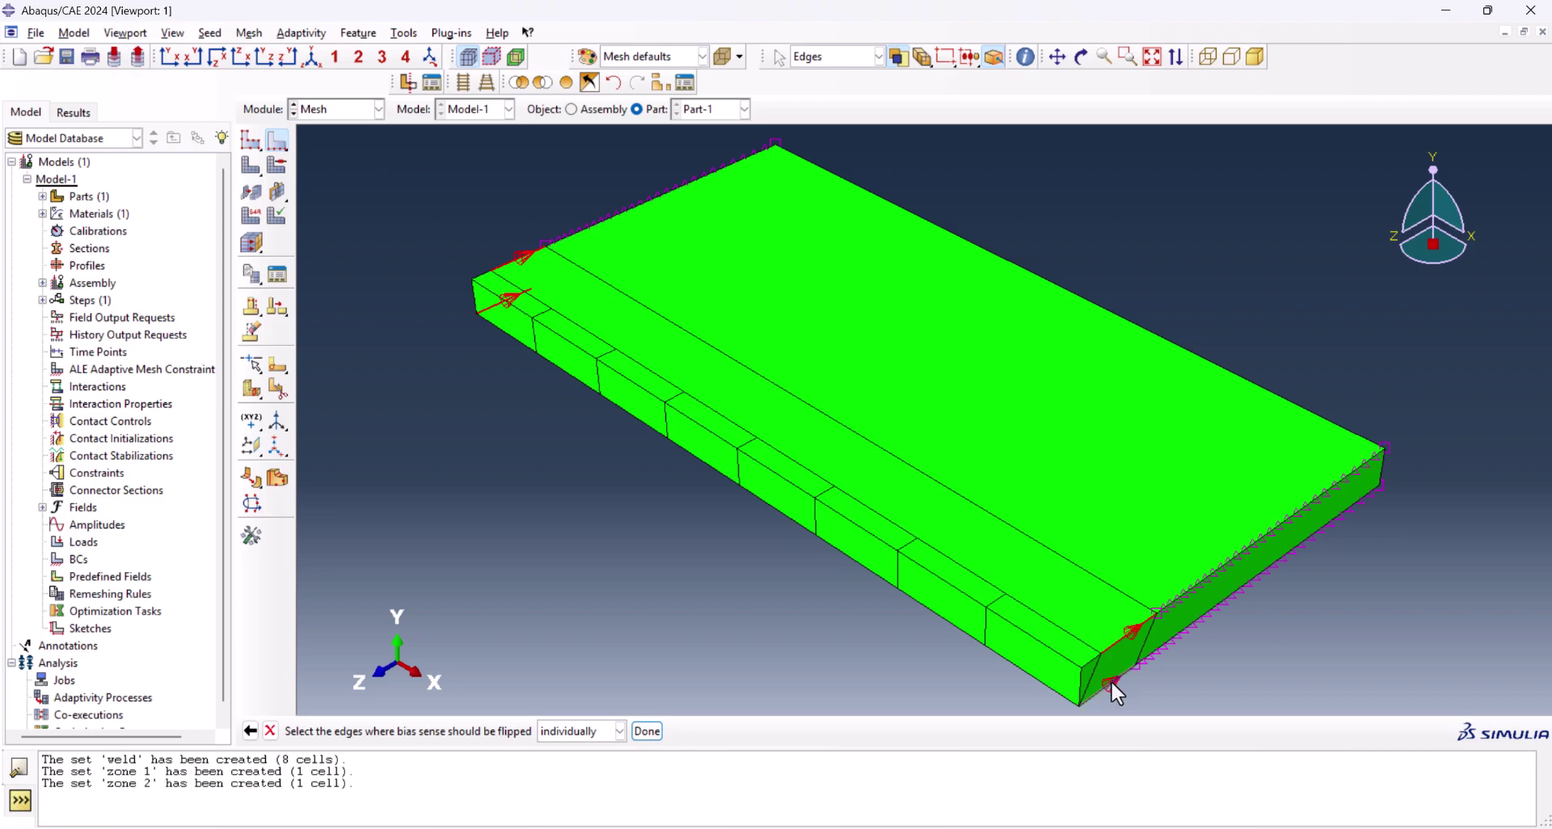
pyautogui.click(650, 732)
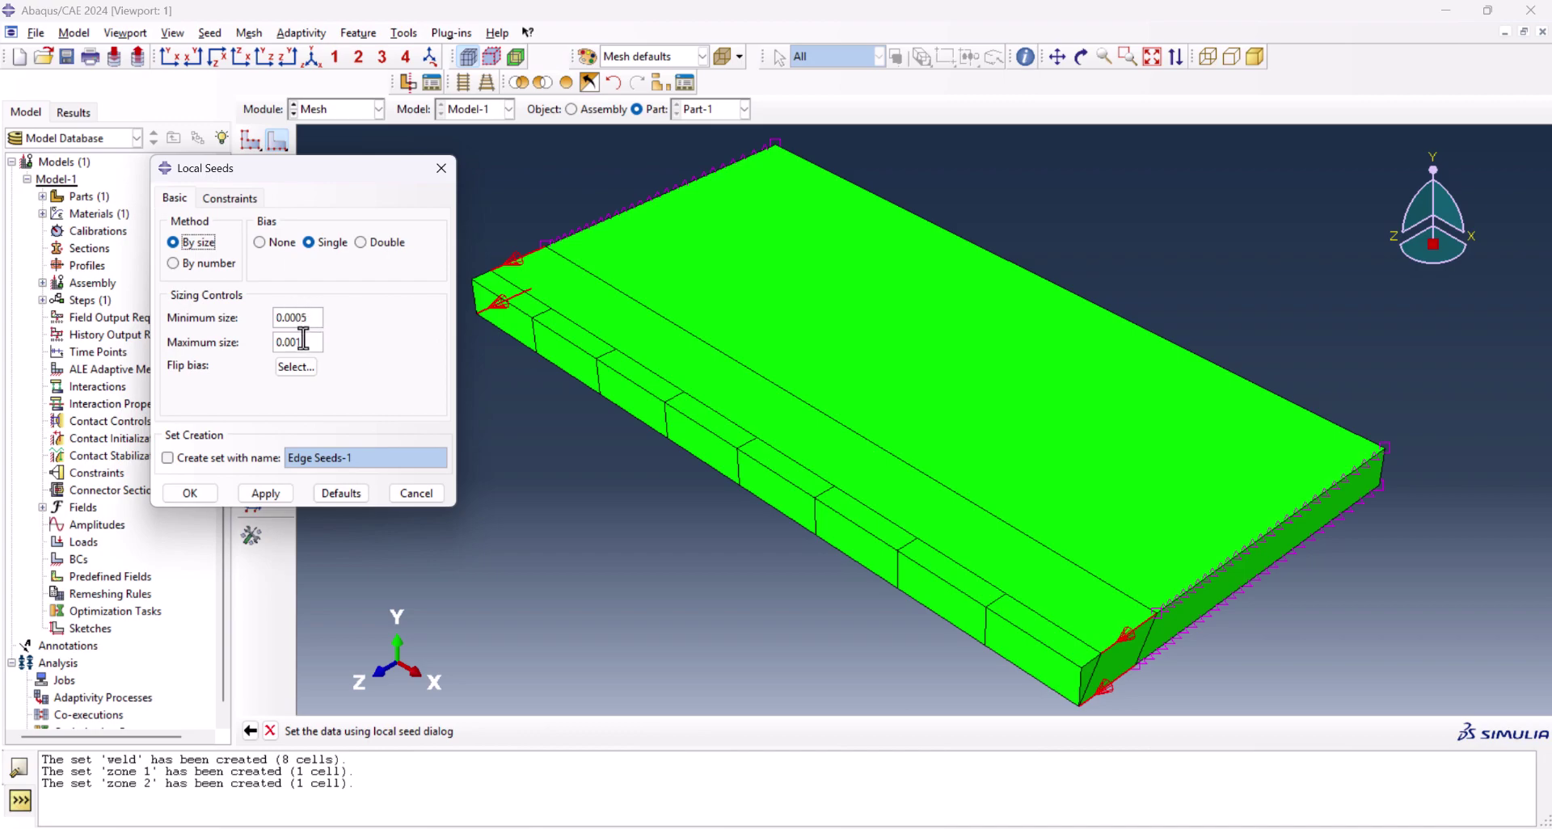
# Set the narrow zone edges' seed sizes to minimum 0.0003 and maximum 0.0005 and apply them
pyautogui.moveTo(309, 320); pyautogui.dragTo(240, 335)
pyautogui.write('0.0005')
pyautogui.write('3')
pyautogui.click(188, 493)
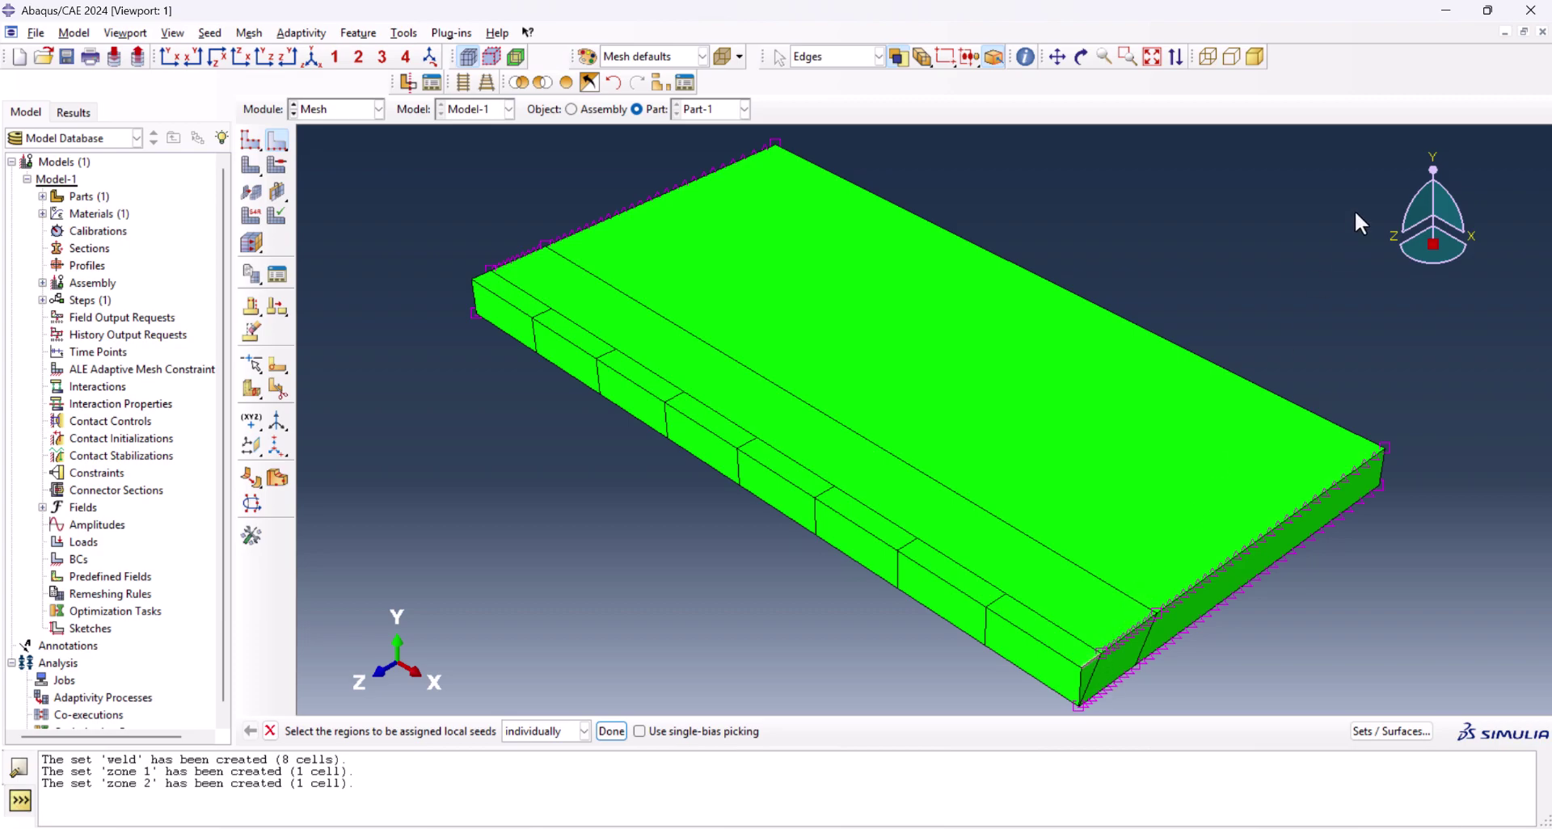
# Seed the weld strip's short transverse top edges by size with no bias and an approximate element size of 0.003
pyautogui.click(1093, 656)
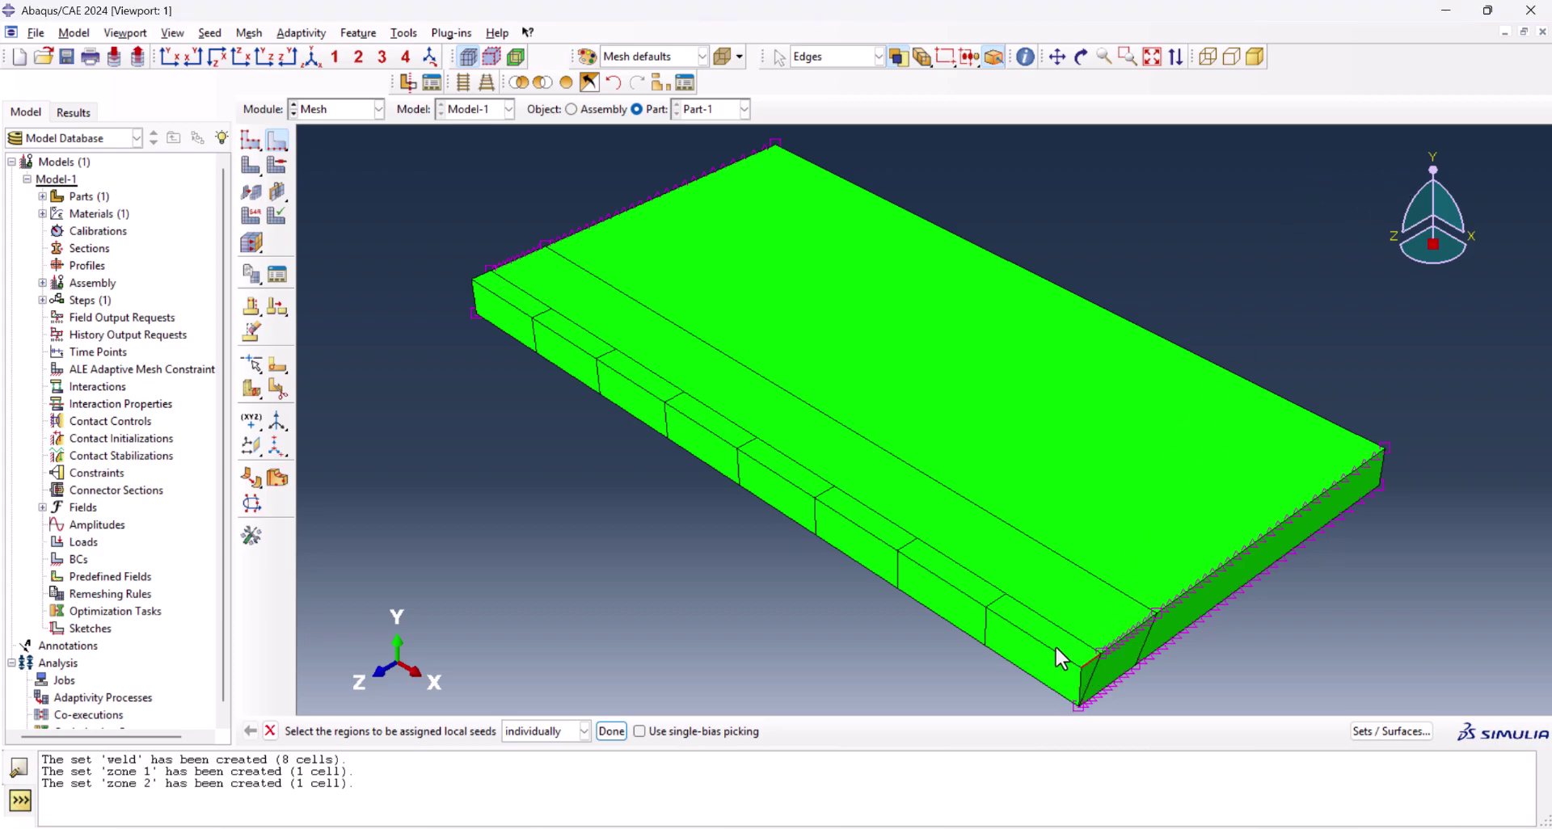
pyautogui.keyDown('shift'); pyautogui.click(903, 546); pyautogui.keyUp('shift')
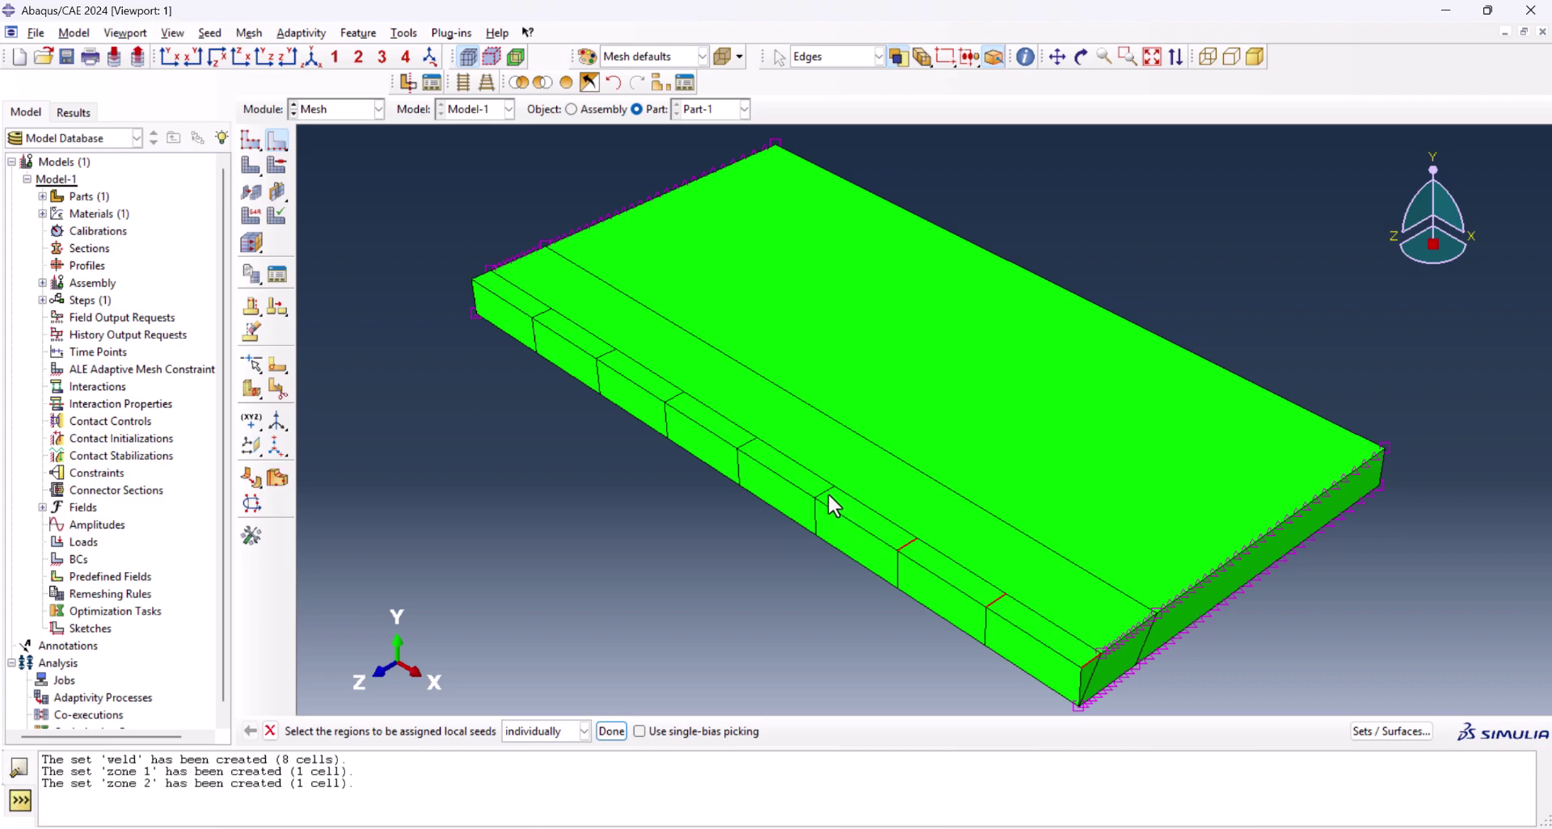
pyautogui.keyDown('shift'); pyautogui.click(746, 441); pyautogui.keyUp('shift')
pyautogui.click(605, 732)
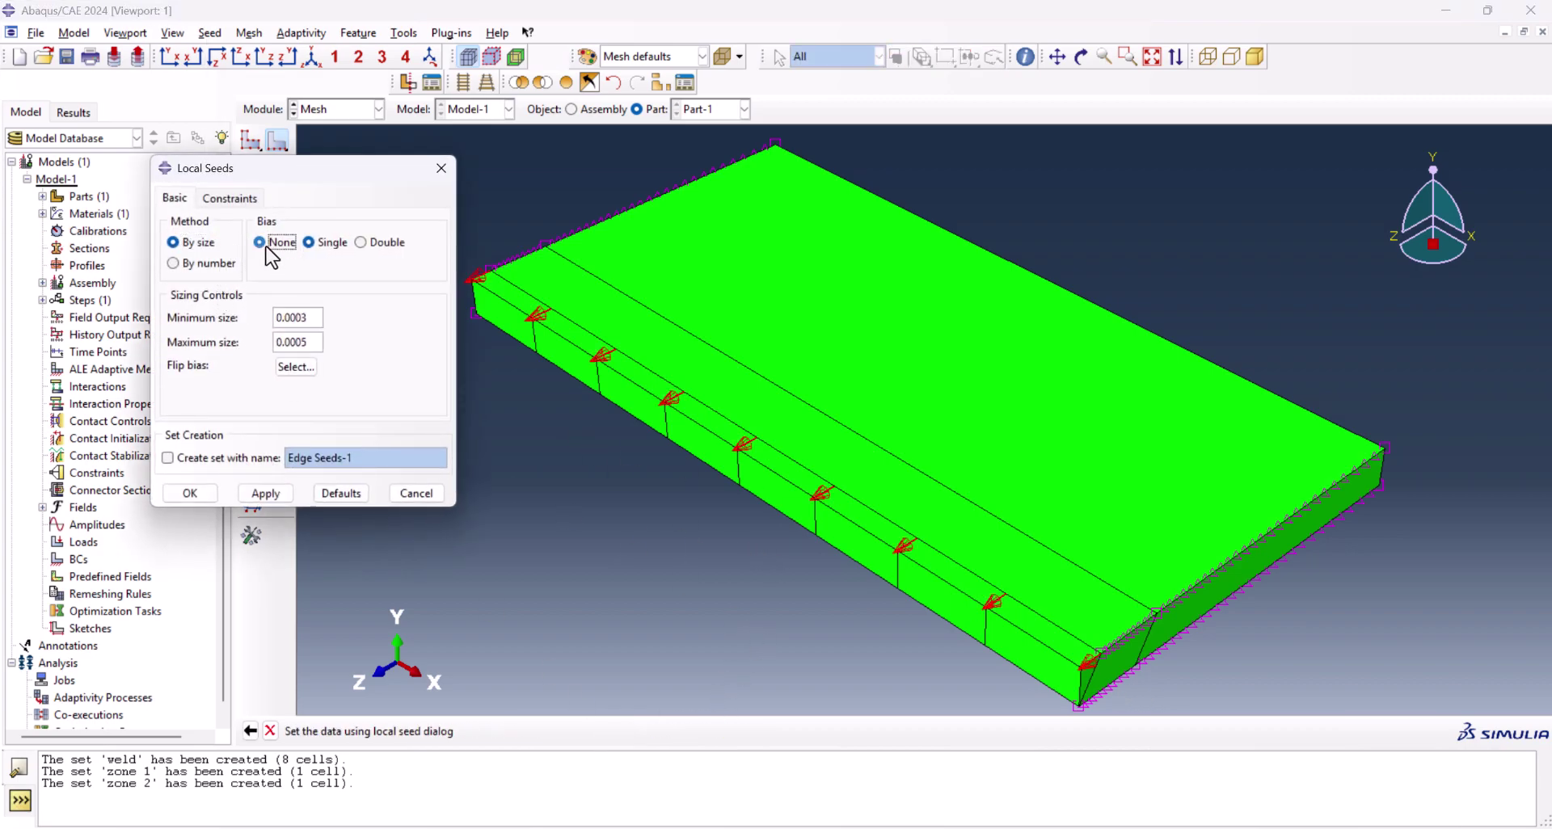
pyautogui.click(274, 243)
pyautogui.moveTo(319, 318); pyautogui.dragTo(332, 317)
pyautogui.write('3')
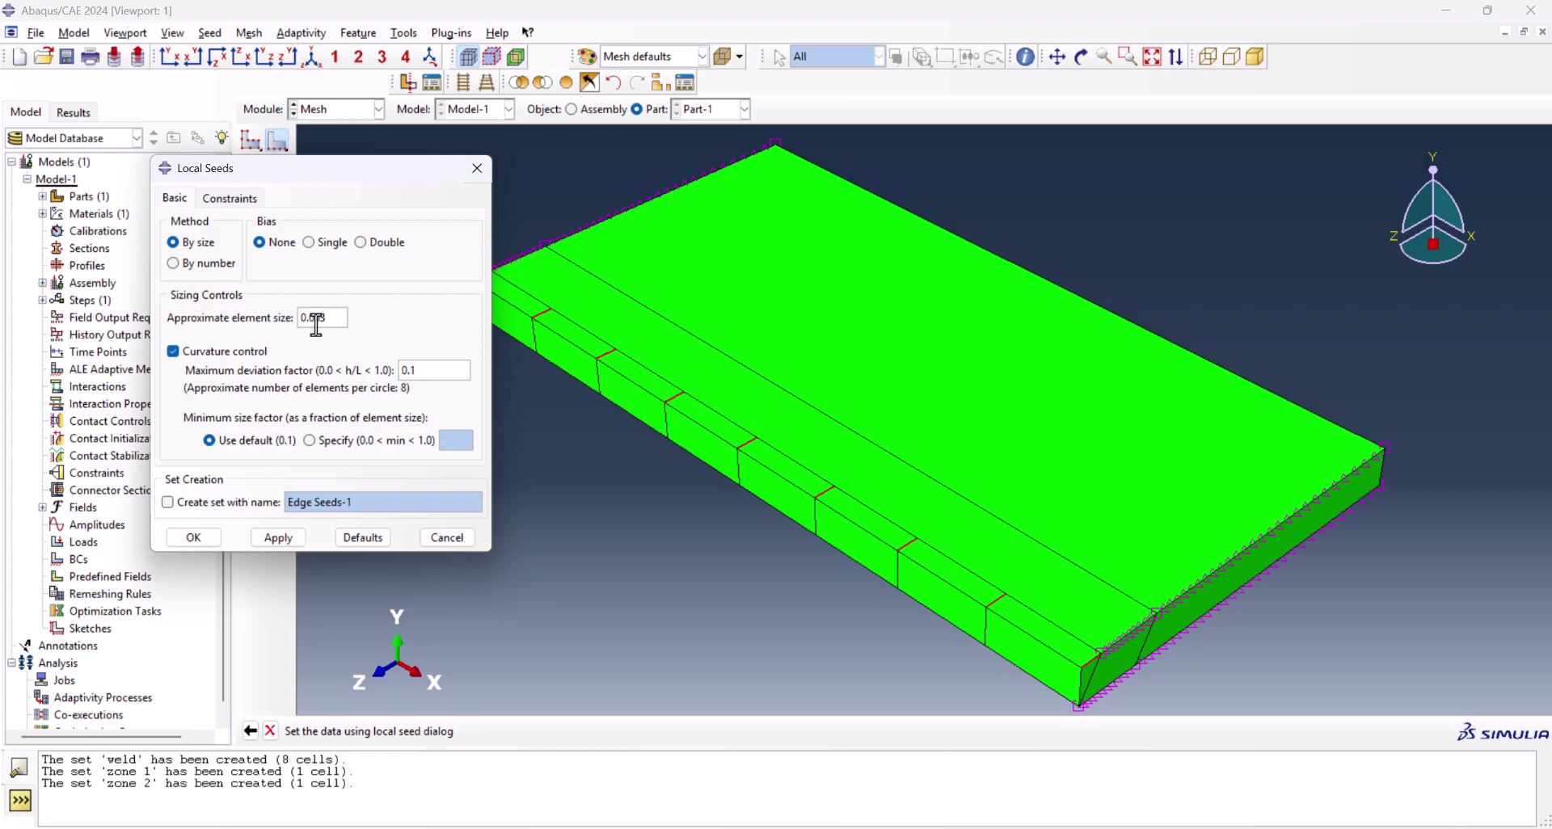
pyautogui.click(194, 537)
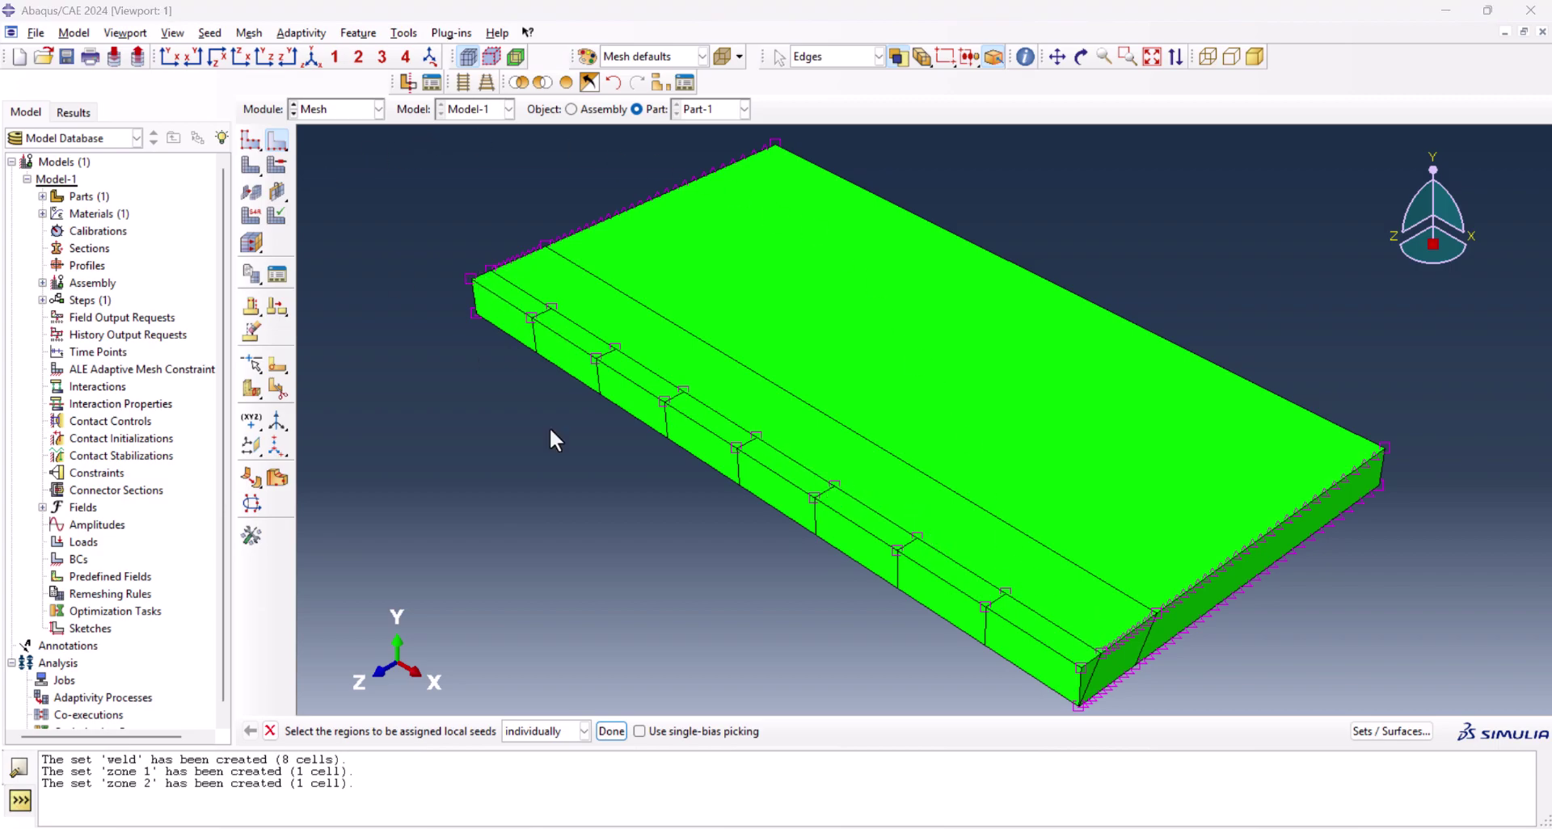
# Seed all the plate's lengthwise top edges, including the weld strip and zone boundaries, by size with an approximate element size of 0.001
pyautogui.click(509, 295)
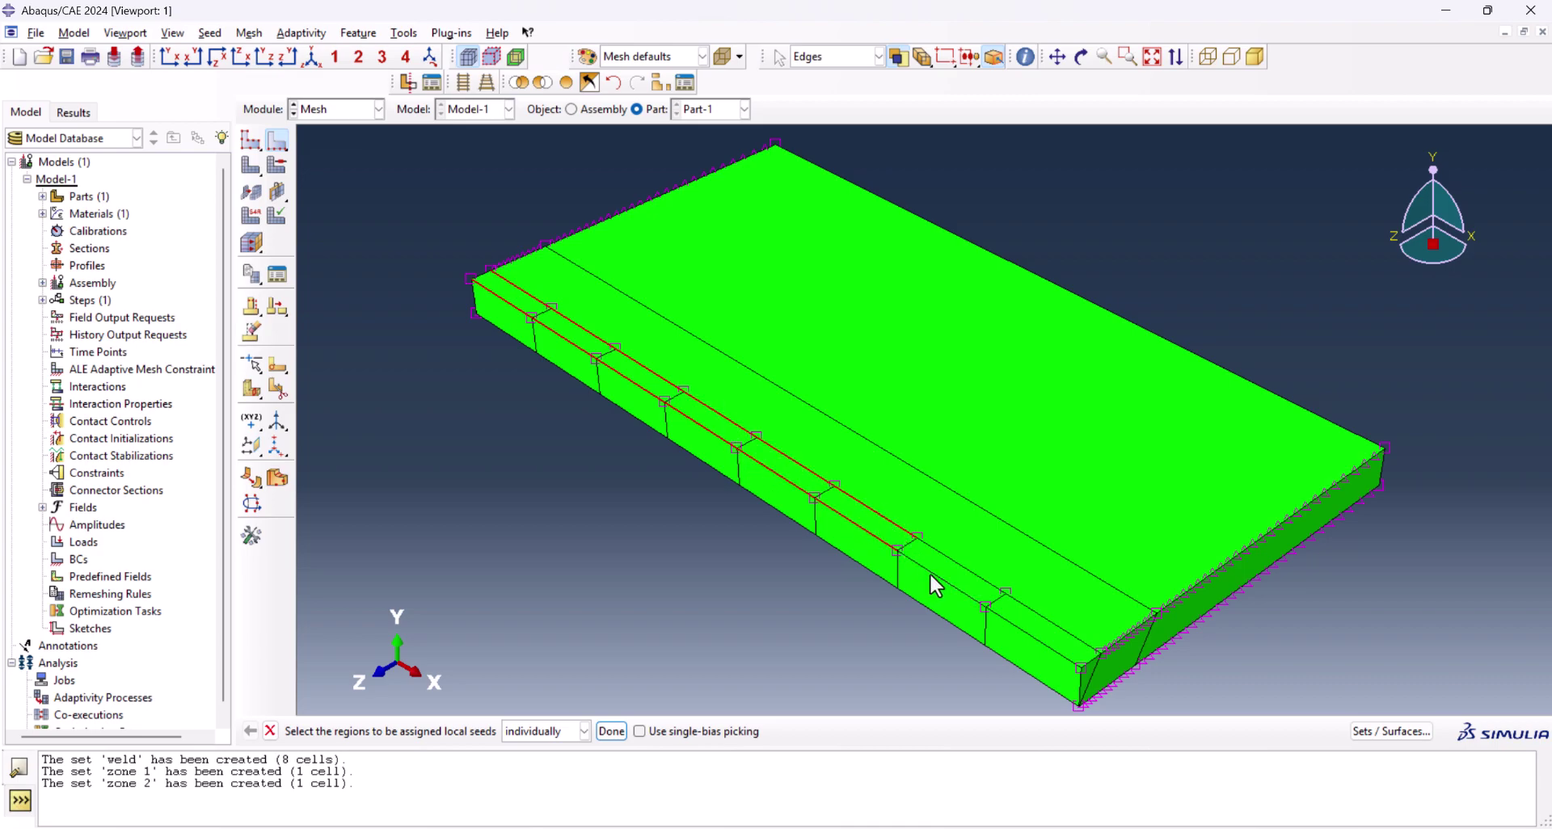
pyautogui.keyDown('shift'); pyautogui.click(954, 565); pyautogui.keyUp('shift')
pyautogui.keyDown('shift'); pyautogui.click(1050, 547); pyautogui.keyUp('shift')
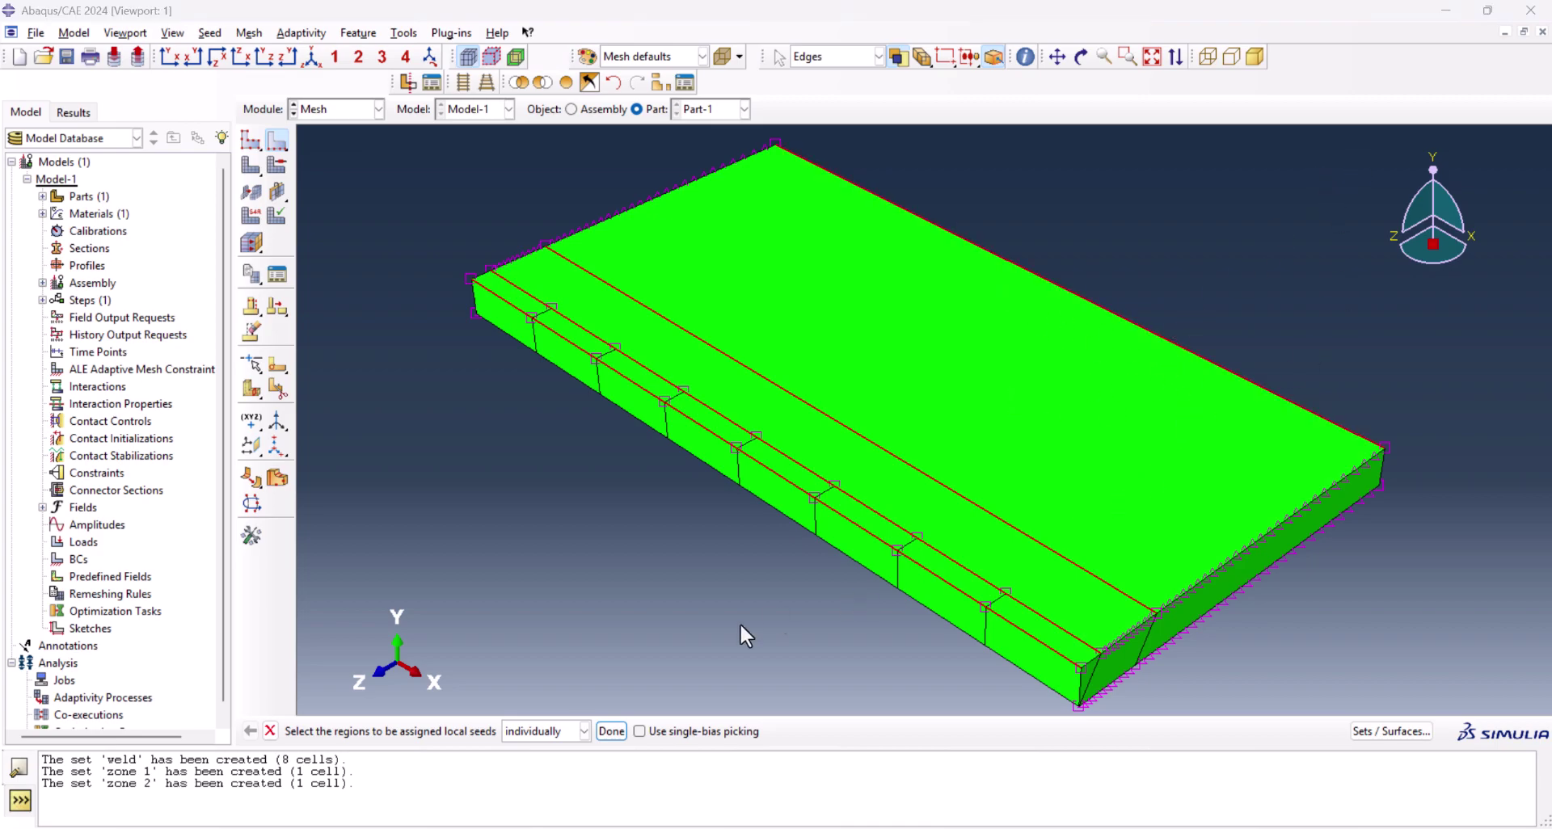
pyautogui.click(612, 731)
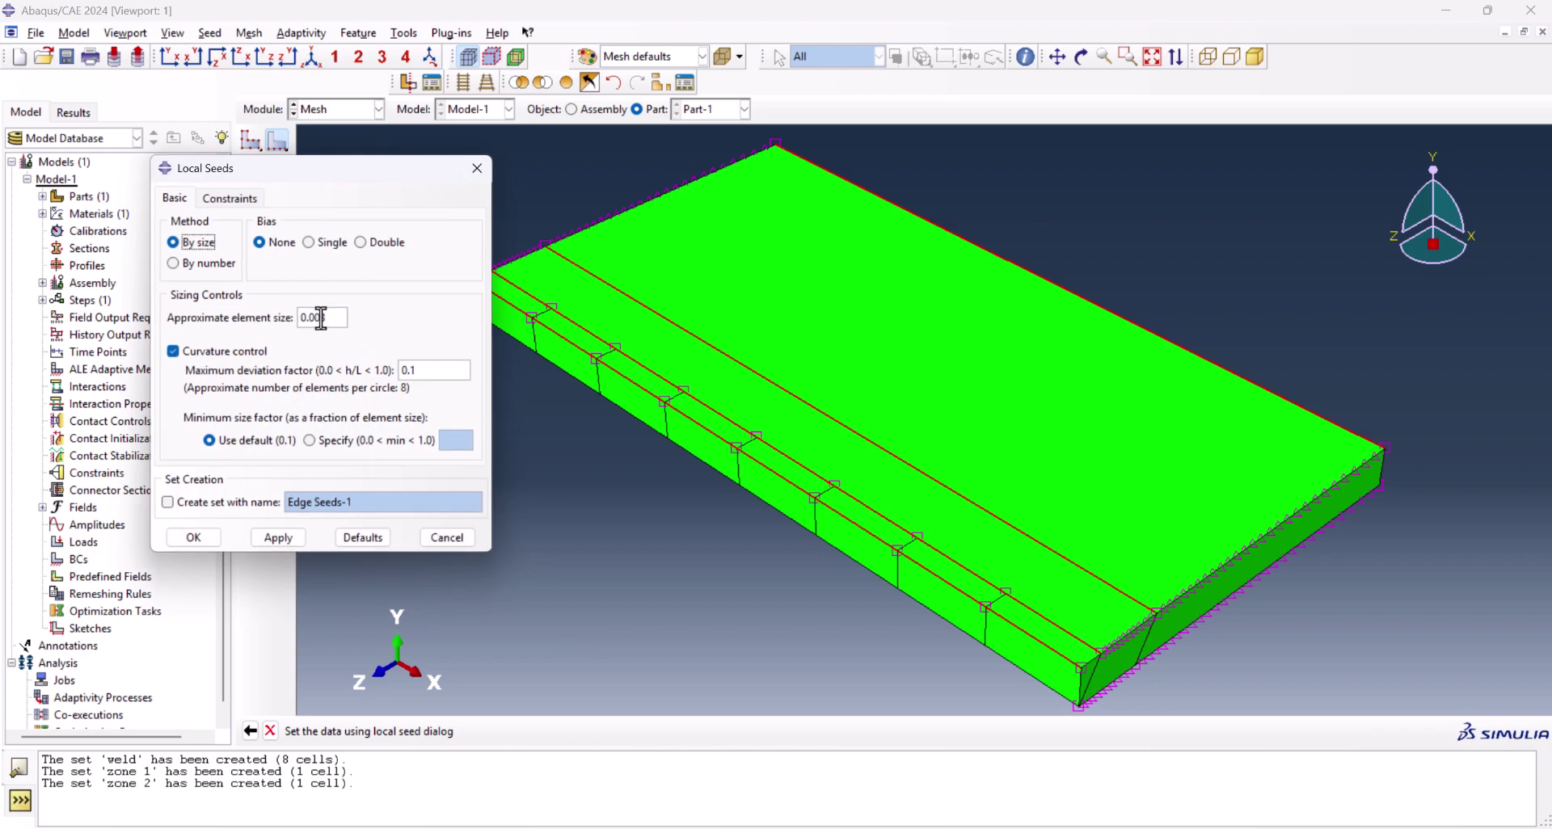
pyautogui.moveTo(320, 316); pyautogui.dragTo(336, 316)
pyautogui.write('1')
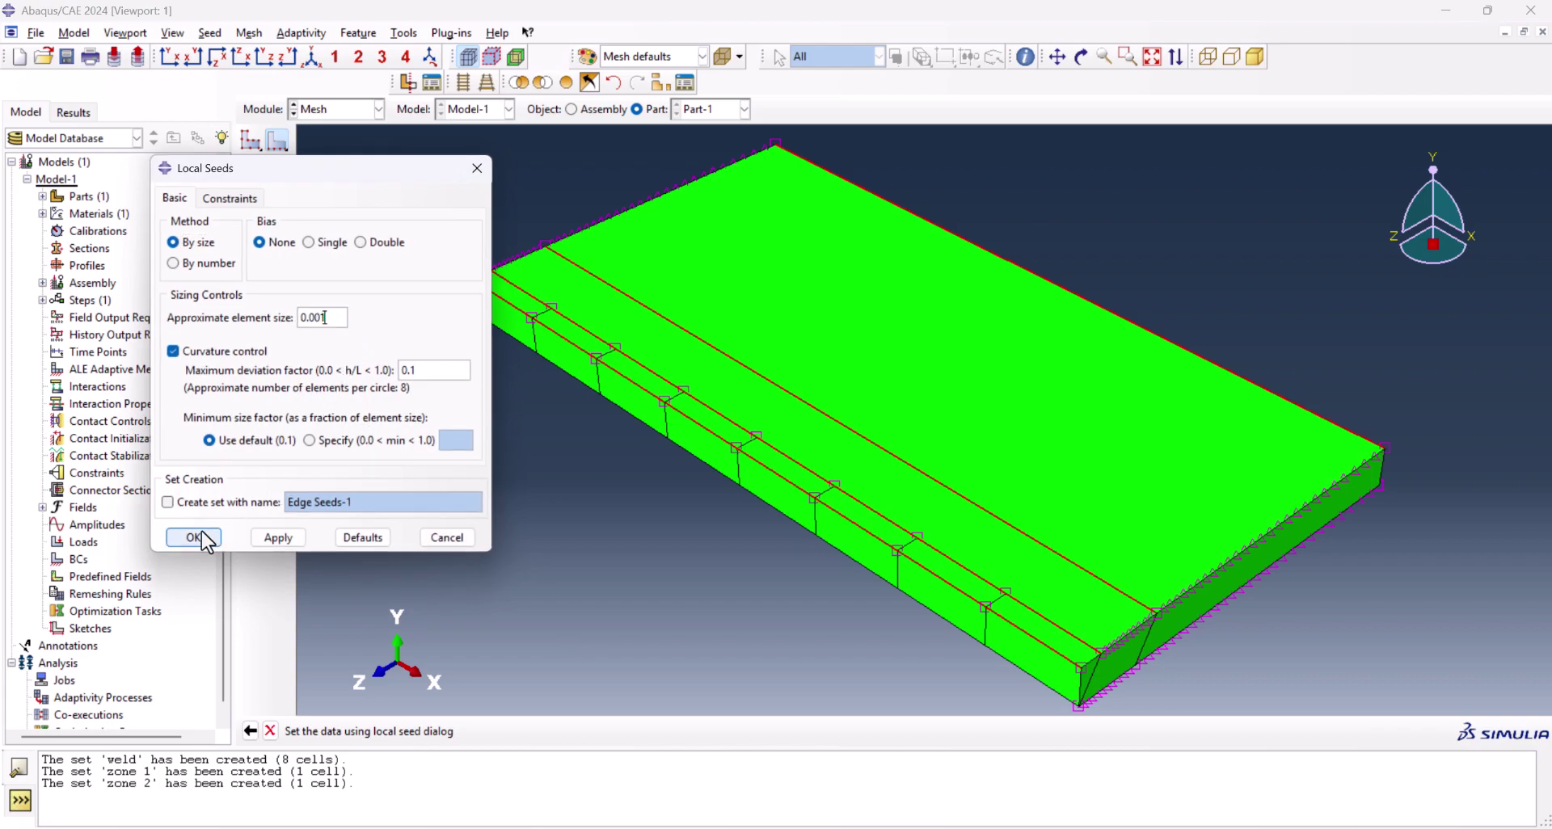
pyautogui.click(194, 538)
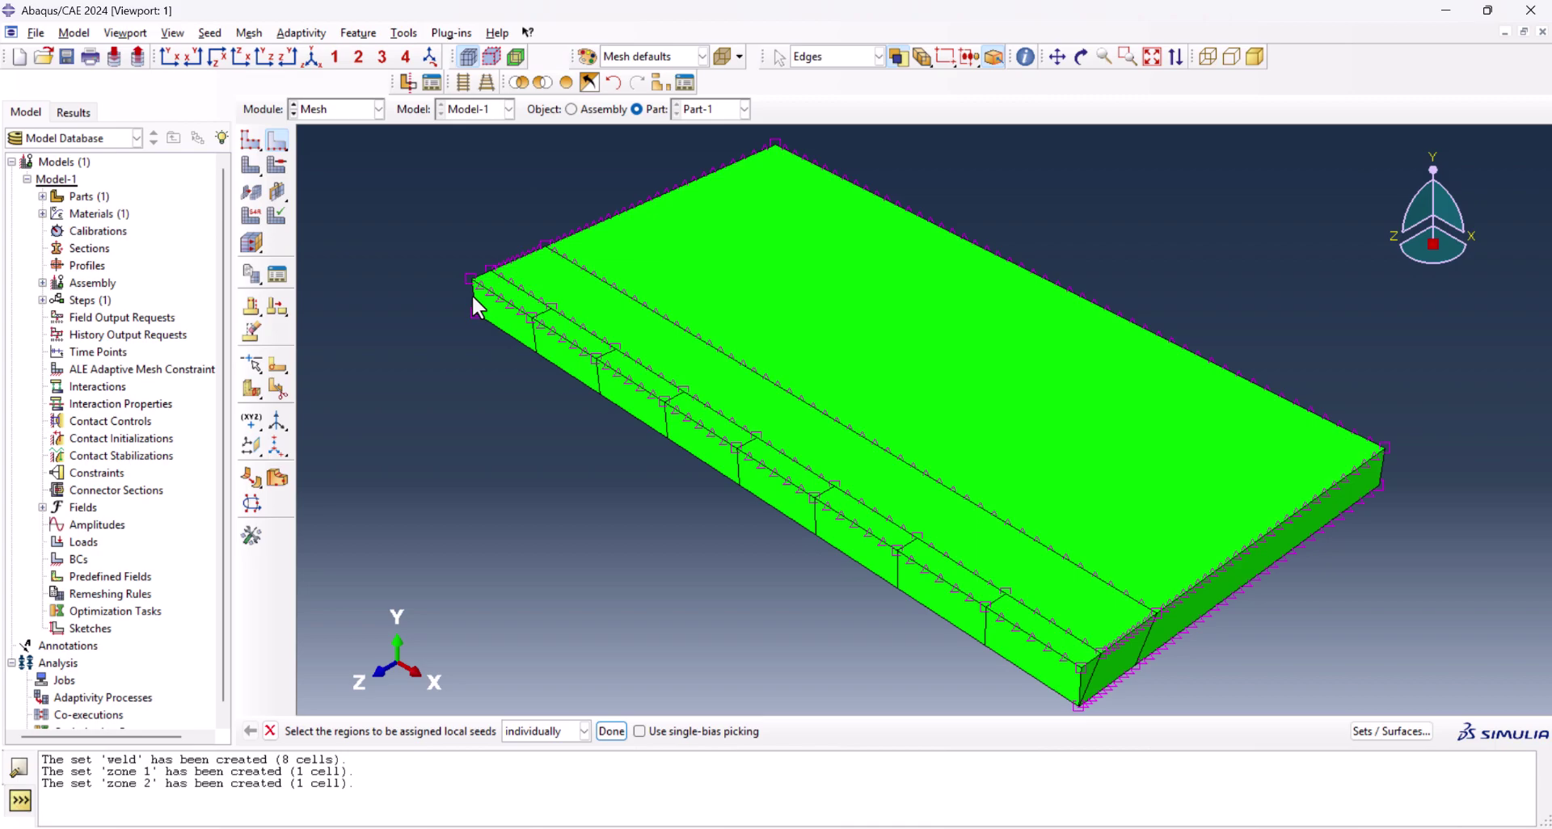
# Seed all through-thickness edges of the plate, including the sloped zone boundary edges at both ends, by number with 5 elements
pyautogui.keyDown('shift'); pyautogui.click(597, 377); pyautogui.keyUp('shift')
pyautogui.keyDown('shift'); pyautogui.click(668, 420); pyautogui.keyUp('shift')
pyautogui.keyDown('shift'); pyautogui.click(899, 571); pyautogui.keyUp('shift')
pyautogui.keyDown('shift'); pyautogui.click(983, 628); pyautogui.keyUp('shift')
pyautogui.keyDown('shift'); pyautogui.click(1148, 638); pyautogui.keyUp('shift')
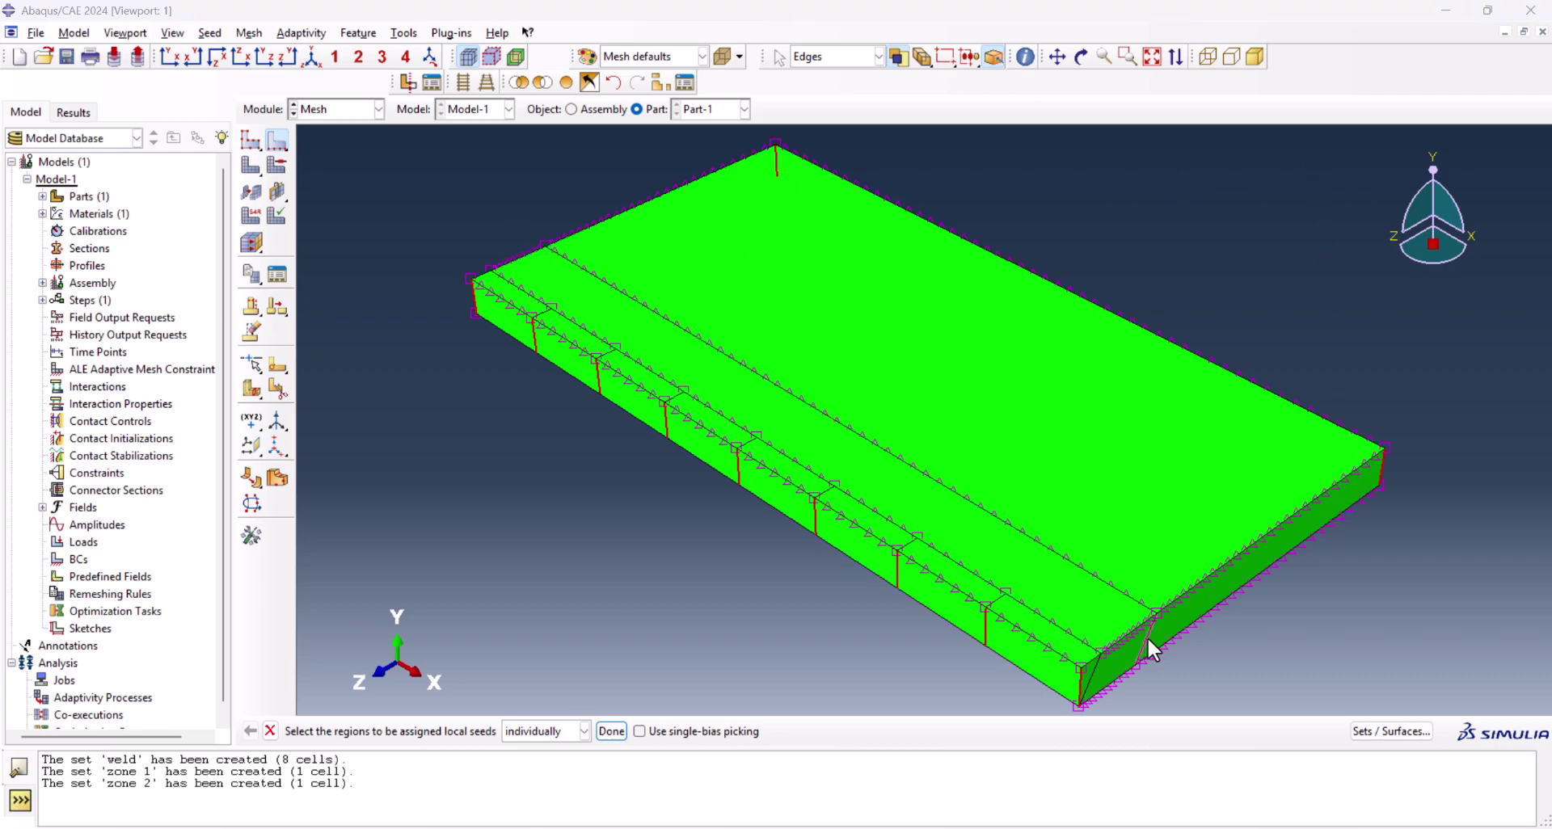
pyautogui.click(1107, 659)
pyautogui.keyDown('ctrl'); pyautogui.keyDown('alt'); pyautogui.moveTo(543, 367); pyautogui.dragTo(660, 413); pyautogui.keyUp('alt'); pyautogui.keyUp('ctrl')
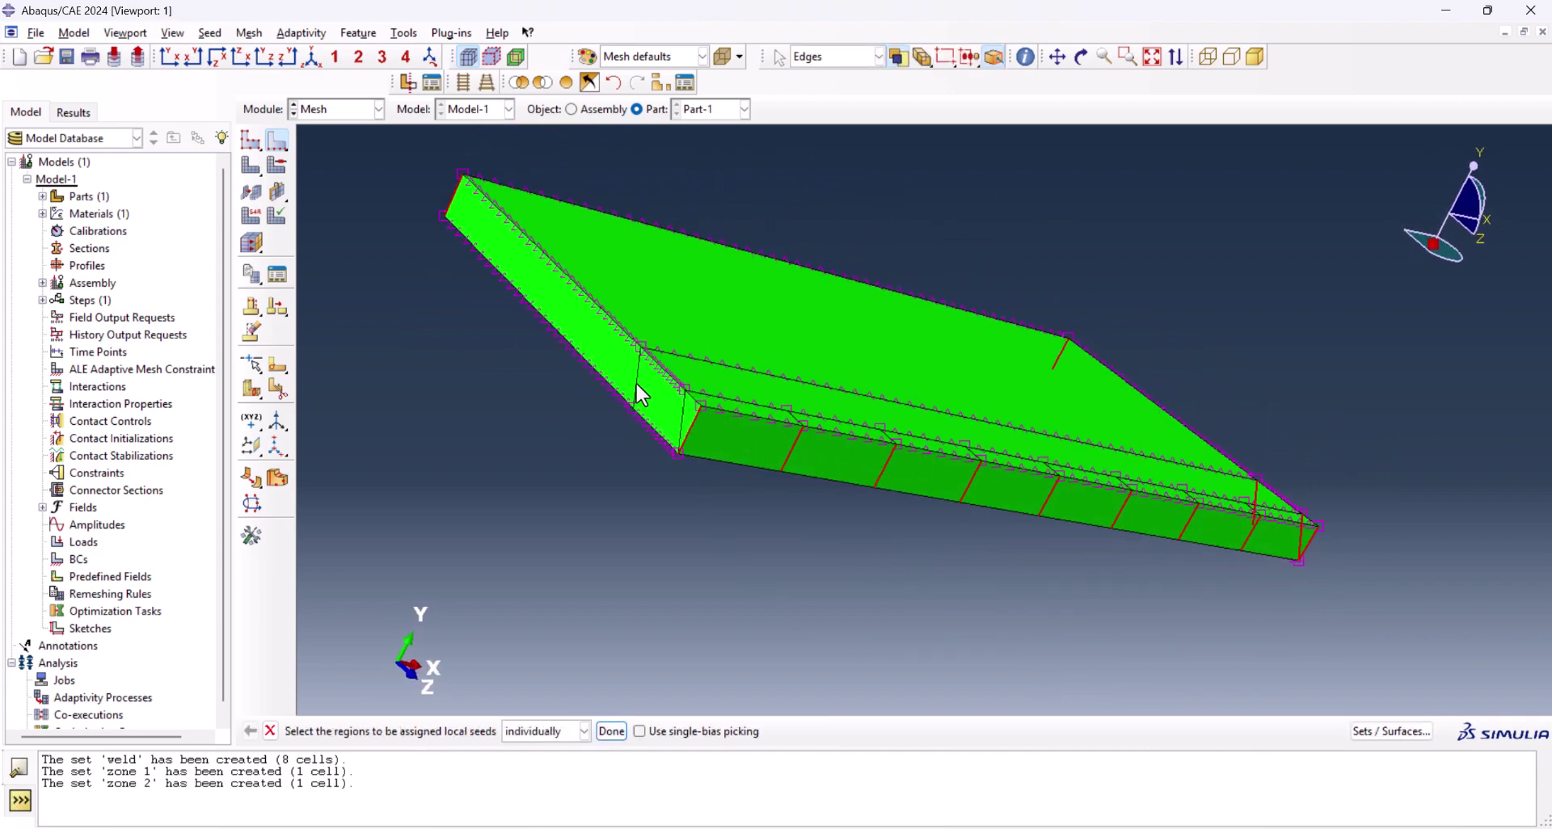
pyautogui.click(641, 388)
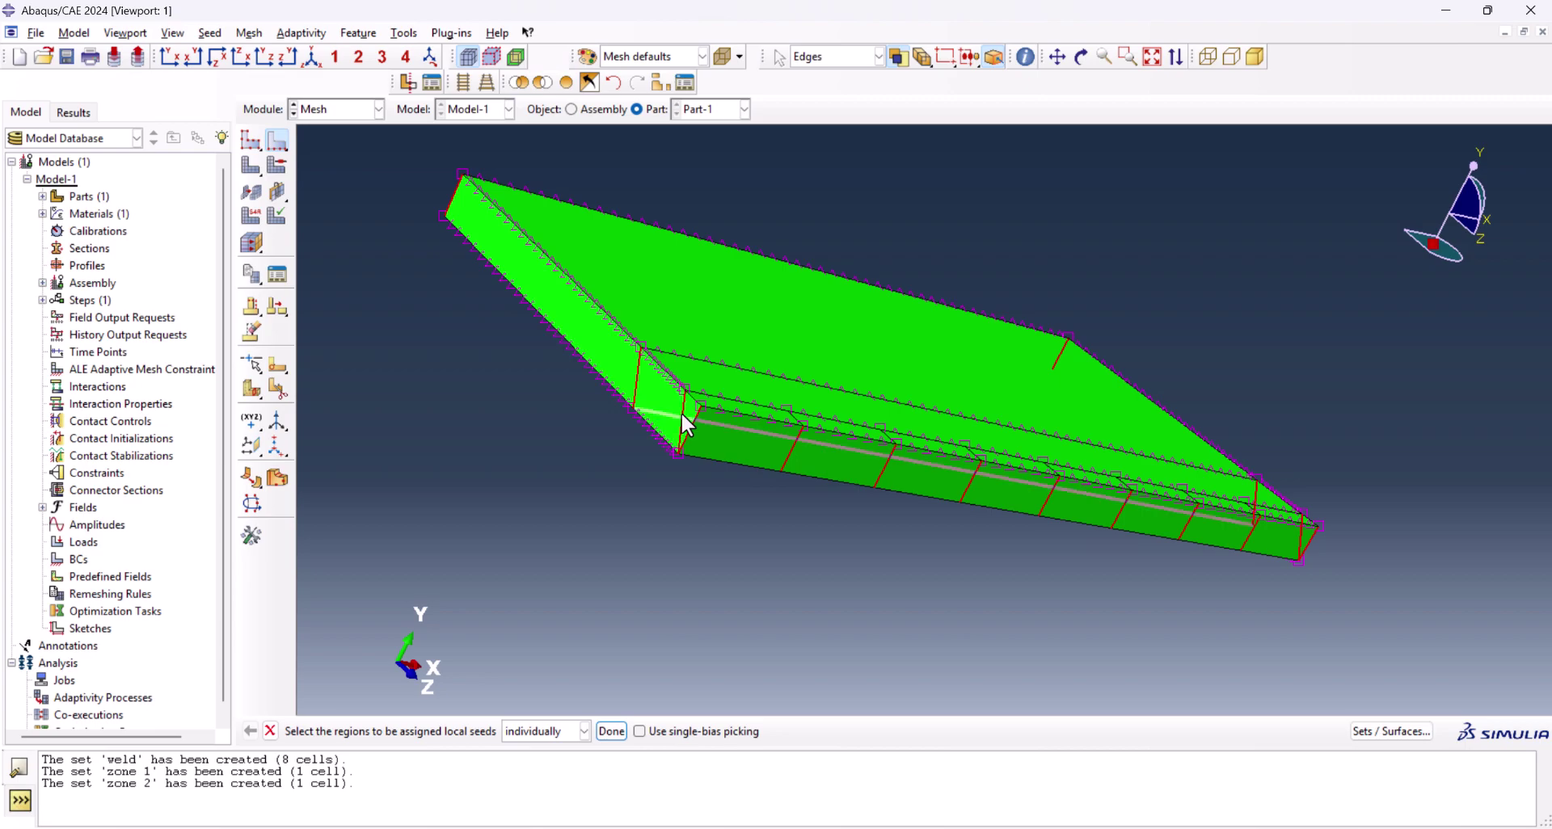
pyautogui.keyDown('ctrl'); pyautogui.keyDown('alt'); pyautogui.moveTo(1003, 534); pyautogui.dragTo(881, 390); pyautogui.keyUp('alt'); pyautogui.keyUp('ctrl')
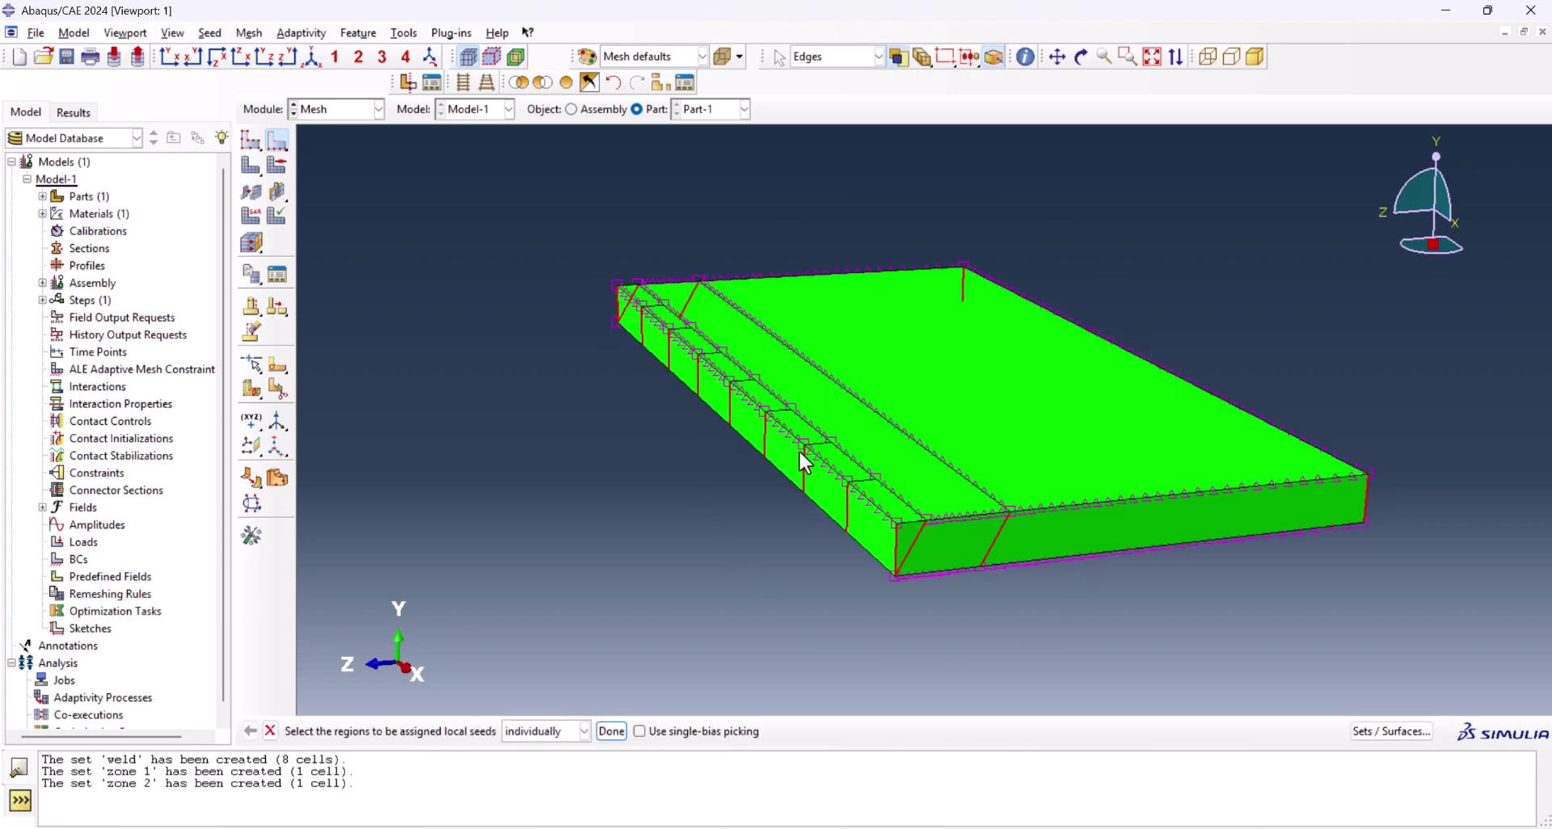
pyautogui.click(612, 731)
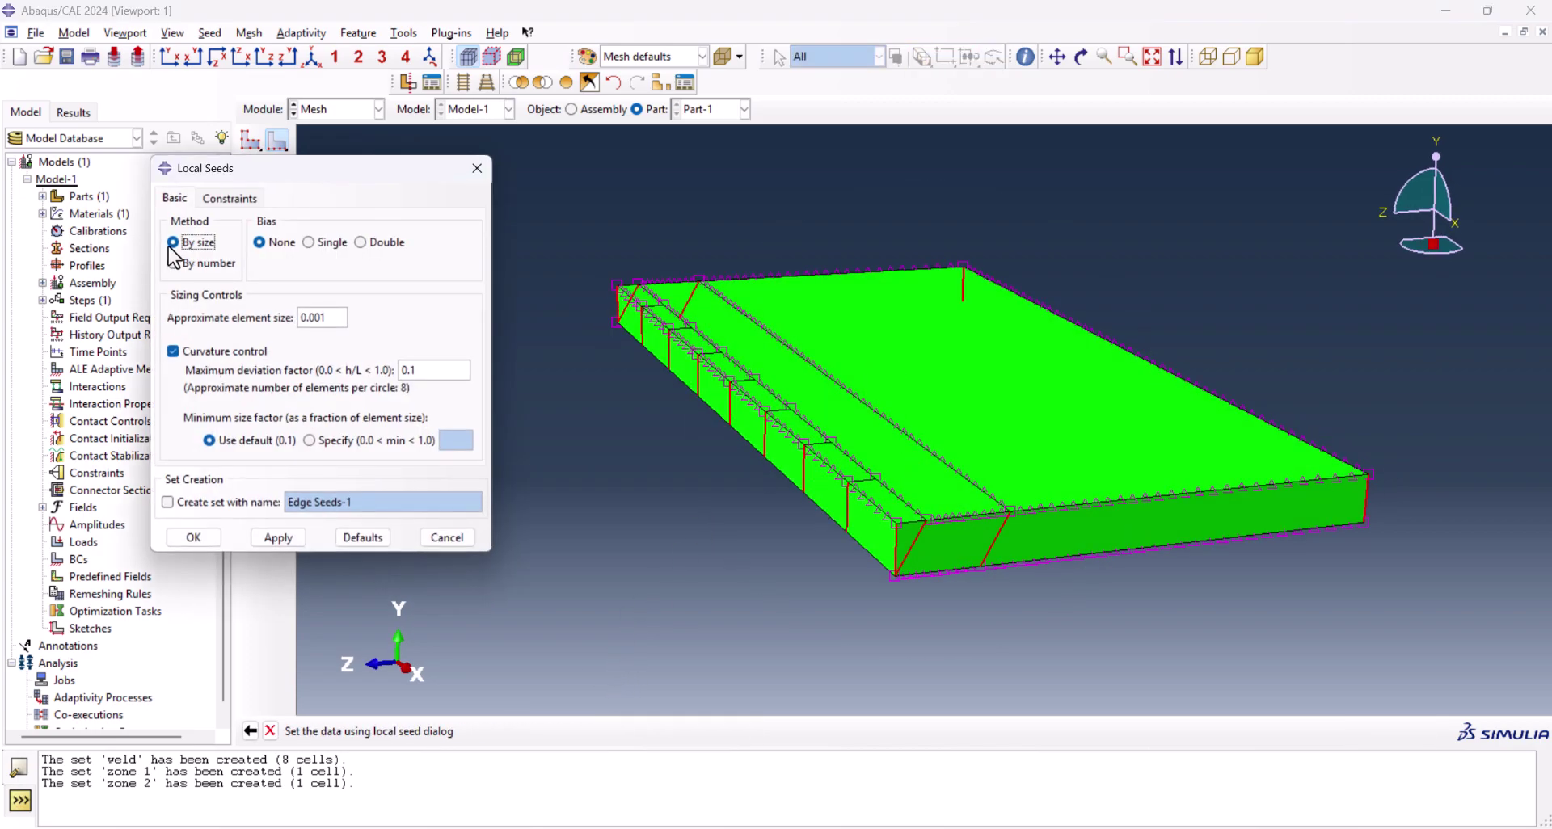
pyautogui.click(192, 271)
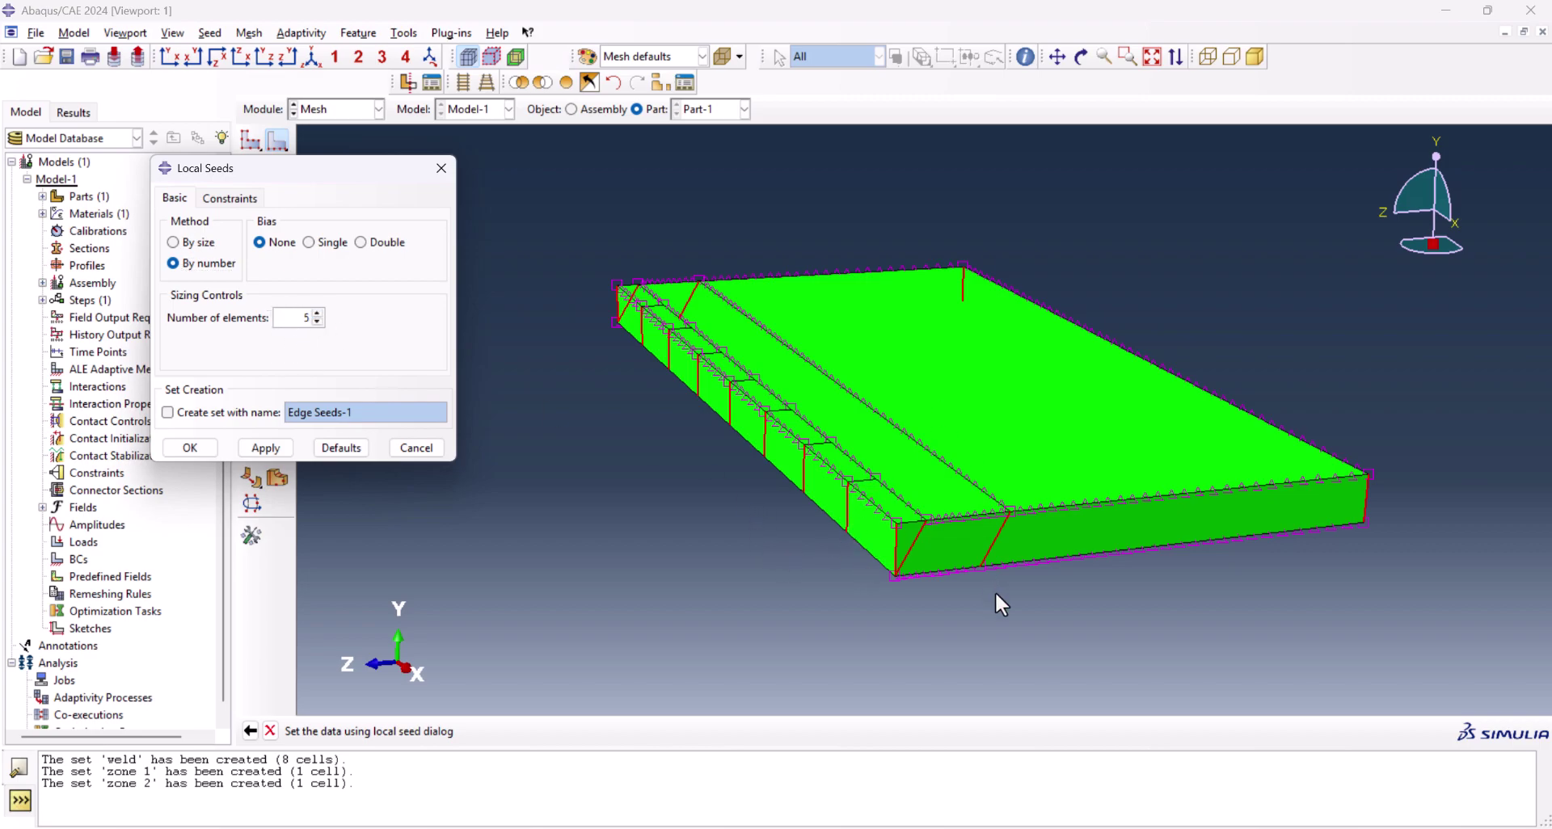
pyautogui.click(206, 445)
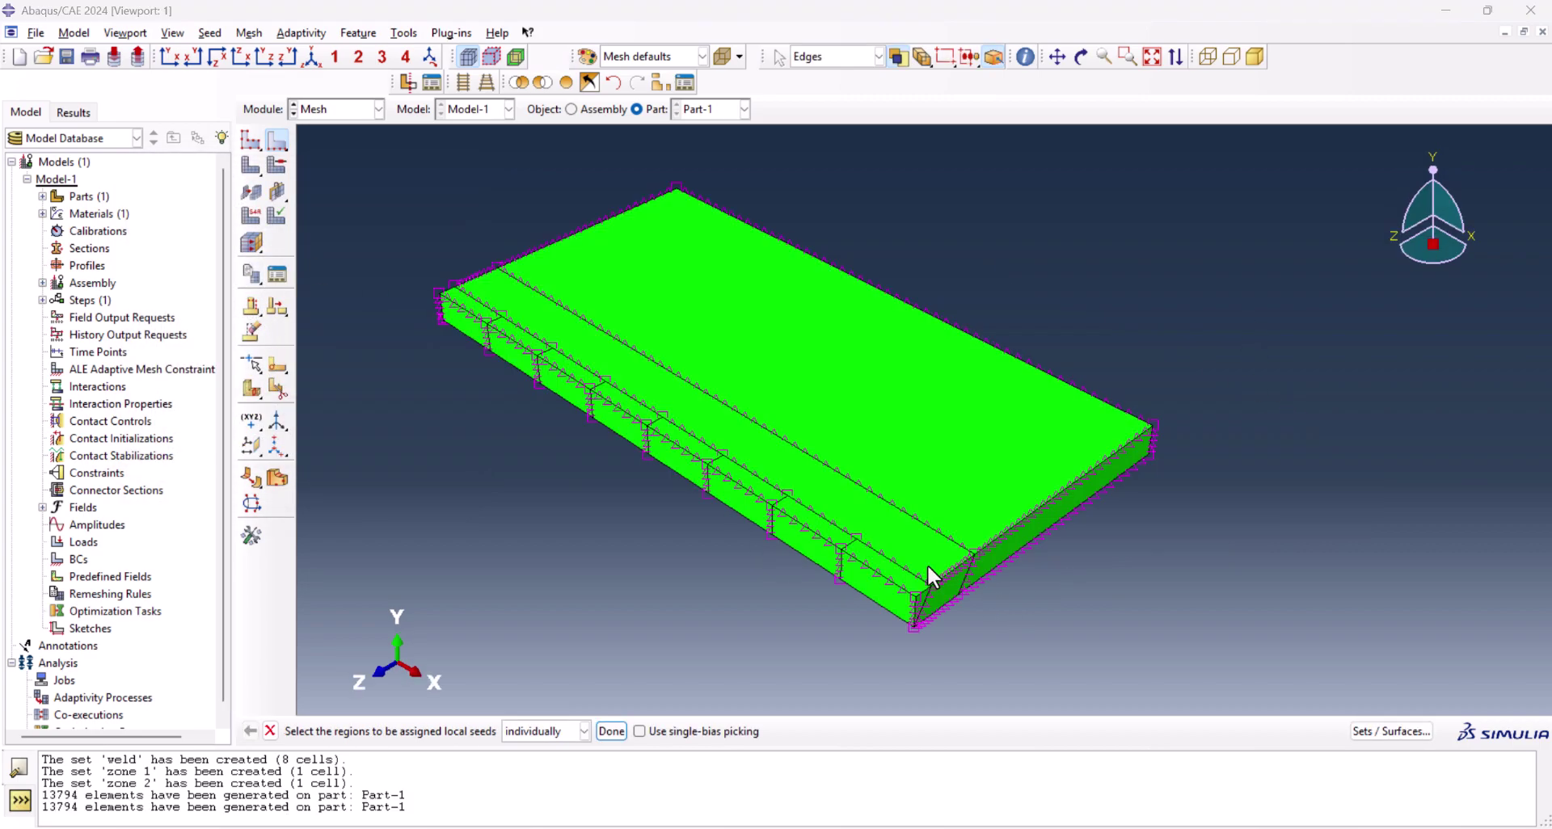
# Reseed the weld strip's short transverse top edges by size with a finer element size and no bias, and mesh the part
pyautogui.scroll(-6, 928, 553)
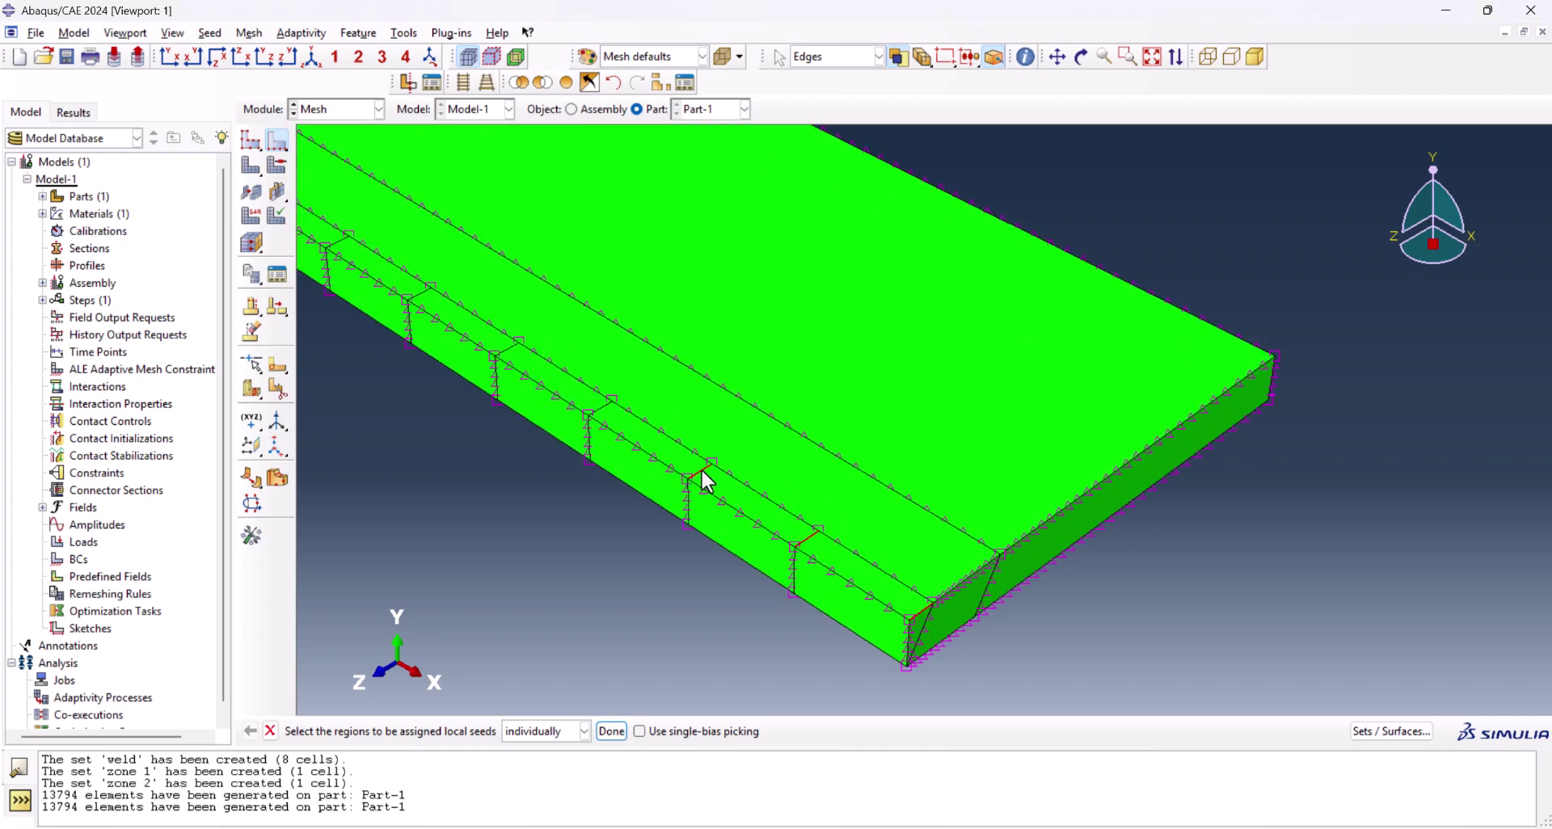
pyautogui.scroll(5, 604, 421)
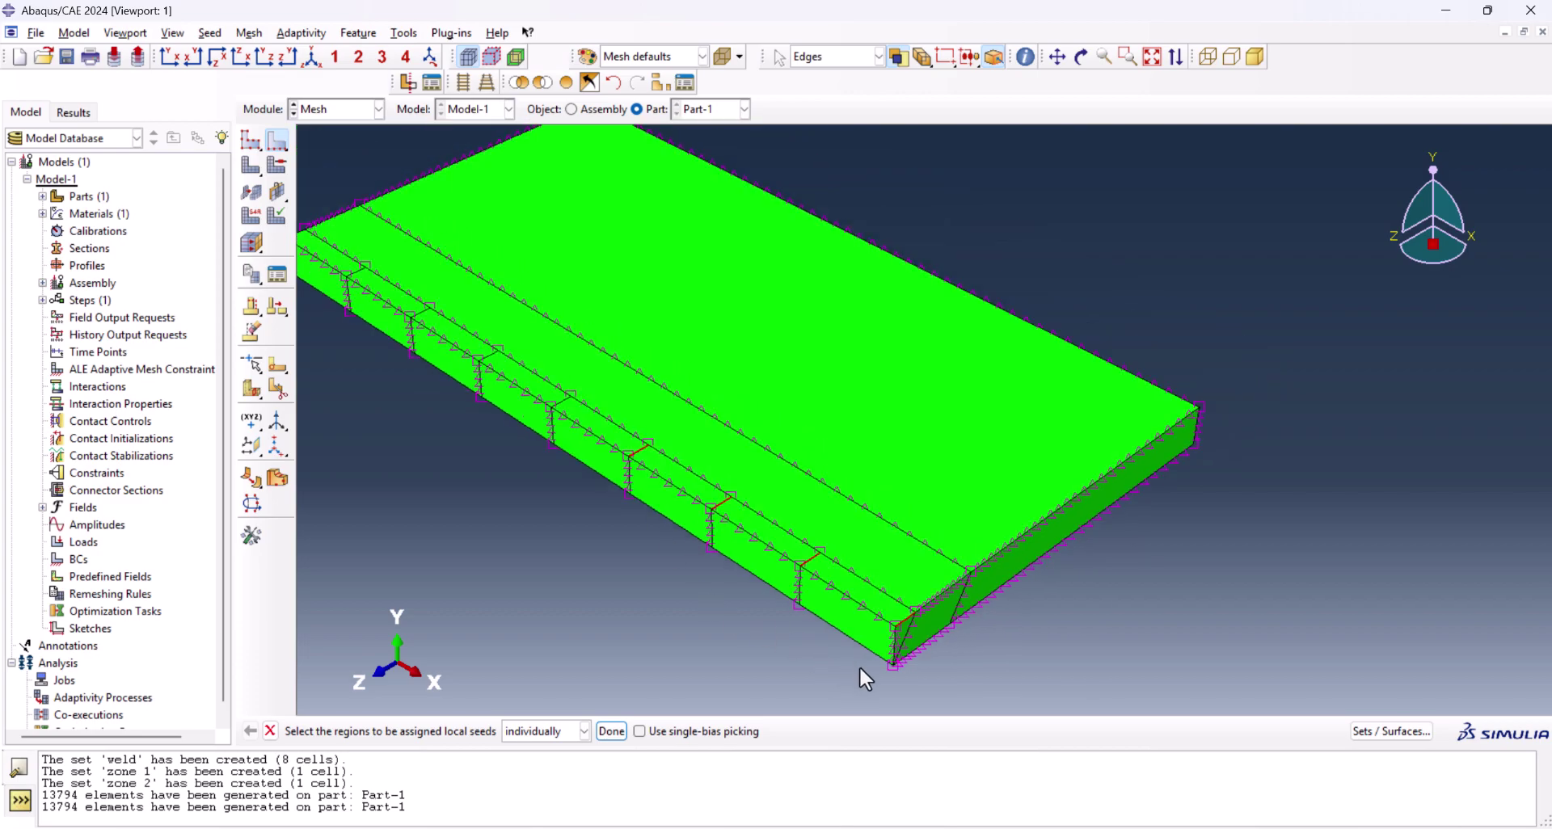
pyautogui.keyDown('shift'); pyautogui.click(614, 435); pyautogui.keyUp('shift')
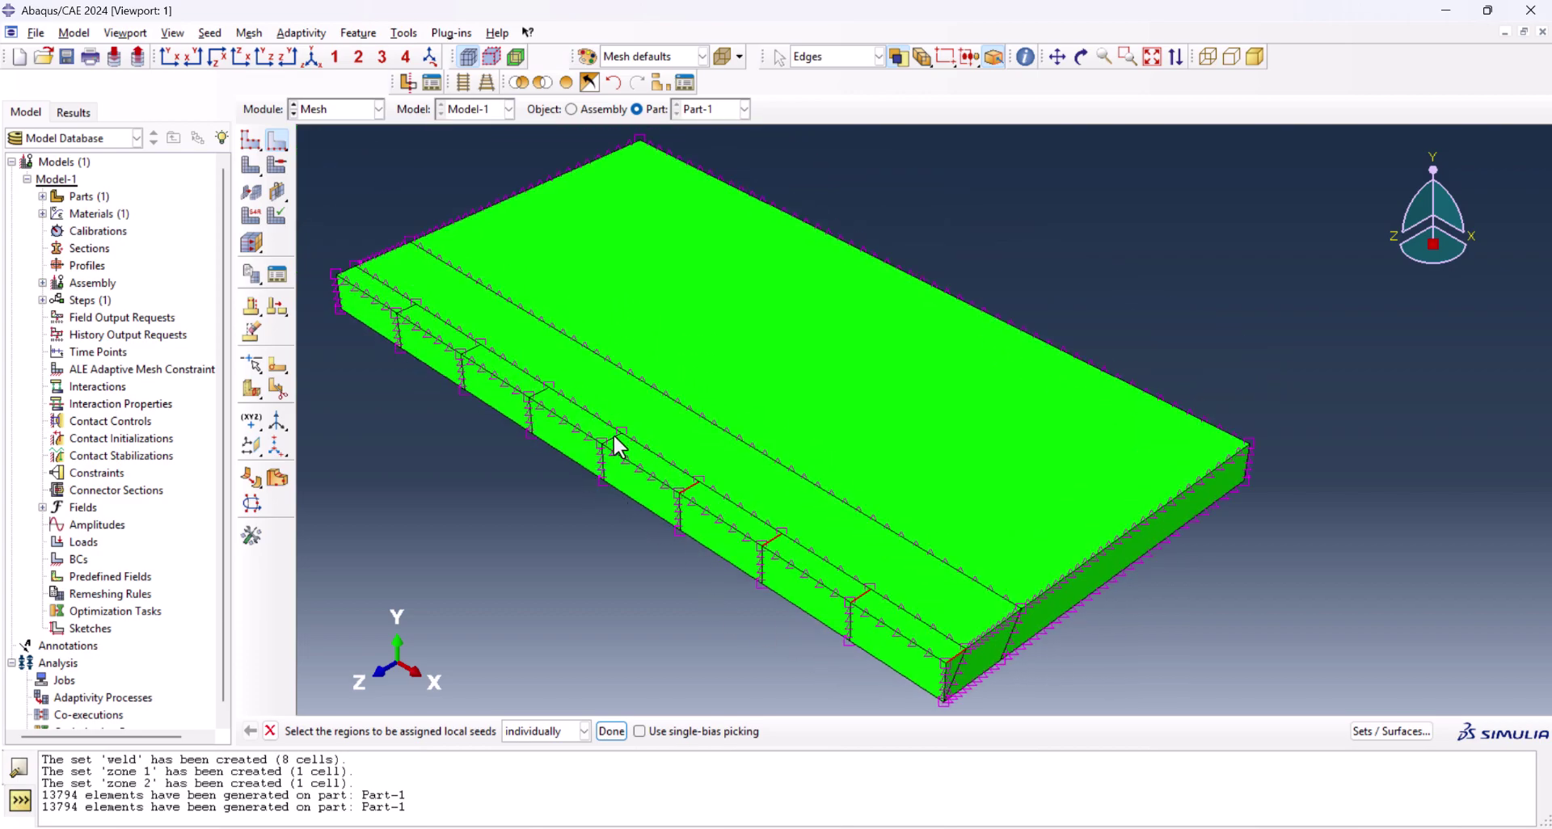
pyautogui.keyDown('shift'); pyautogui.click(539, 394); pyautogui.keyUp('shift')
pyautogui.keyDown('shift'); pyautogui.click(407, 311); pyautogui.keyUp('shift')
pyautogui.middleClick(399, 452)
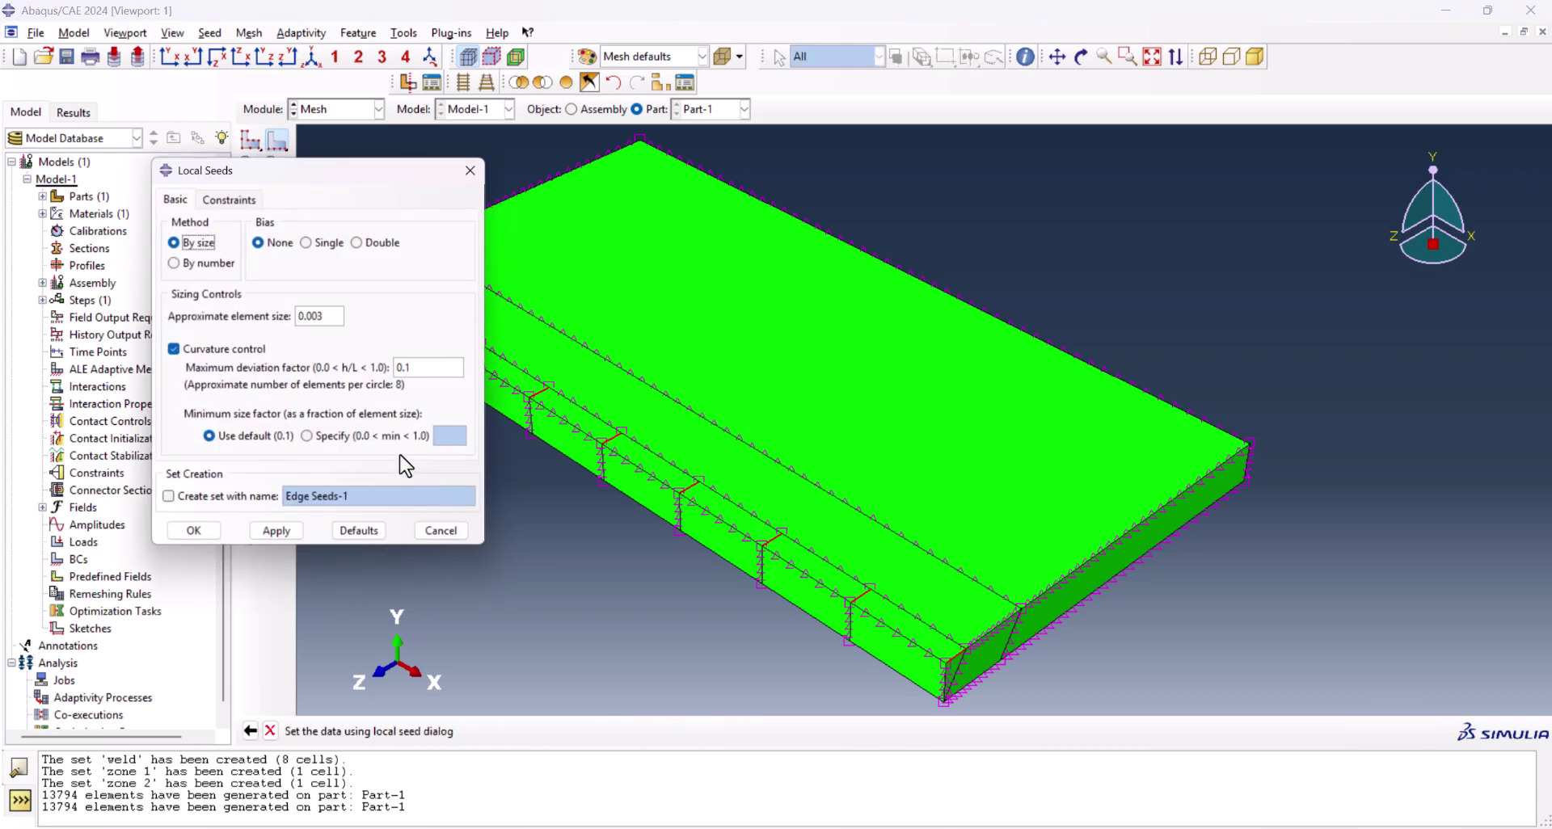
pyautogui.click(319, 318)
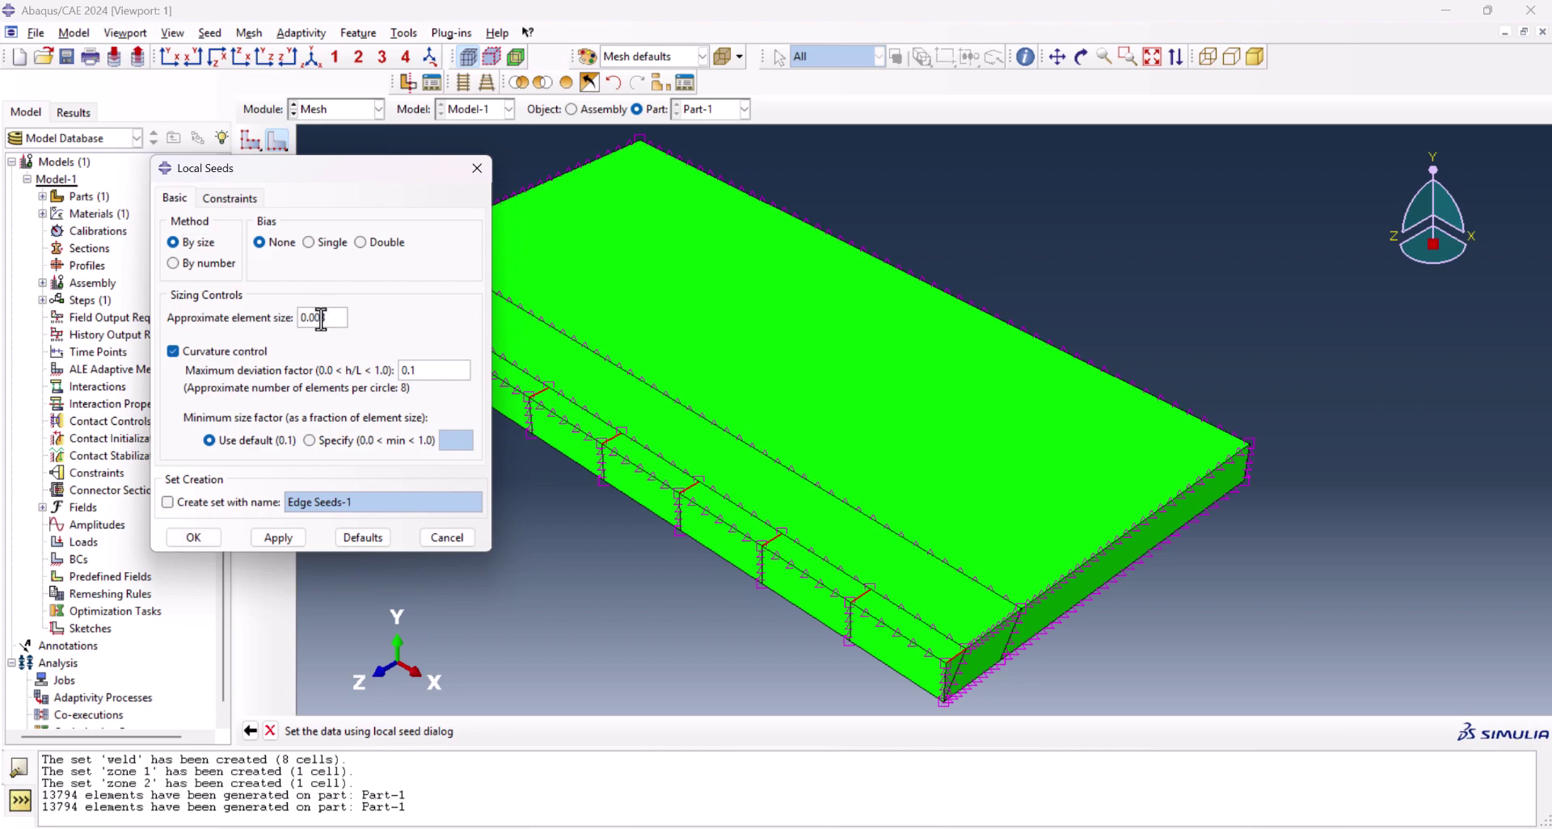
pyautogui.write('0')
pyautogui.moveTo(310, 317); pyautogui.dragTo(322, 318)
pyautogui.click(194, 539)
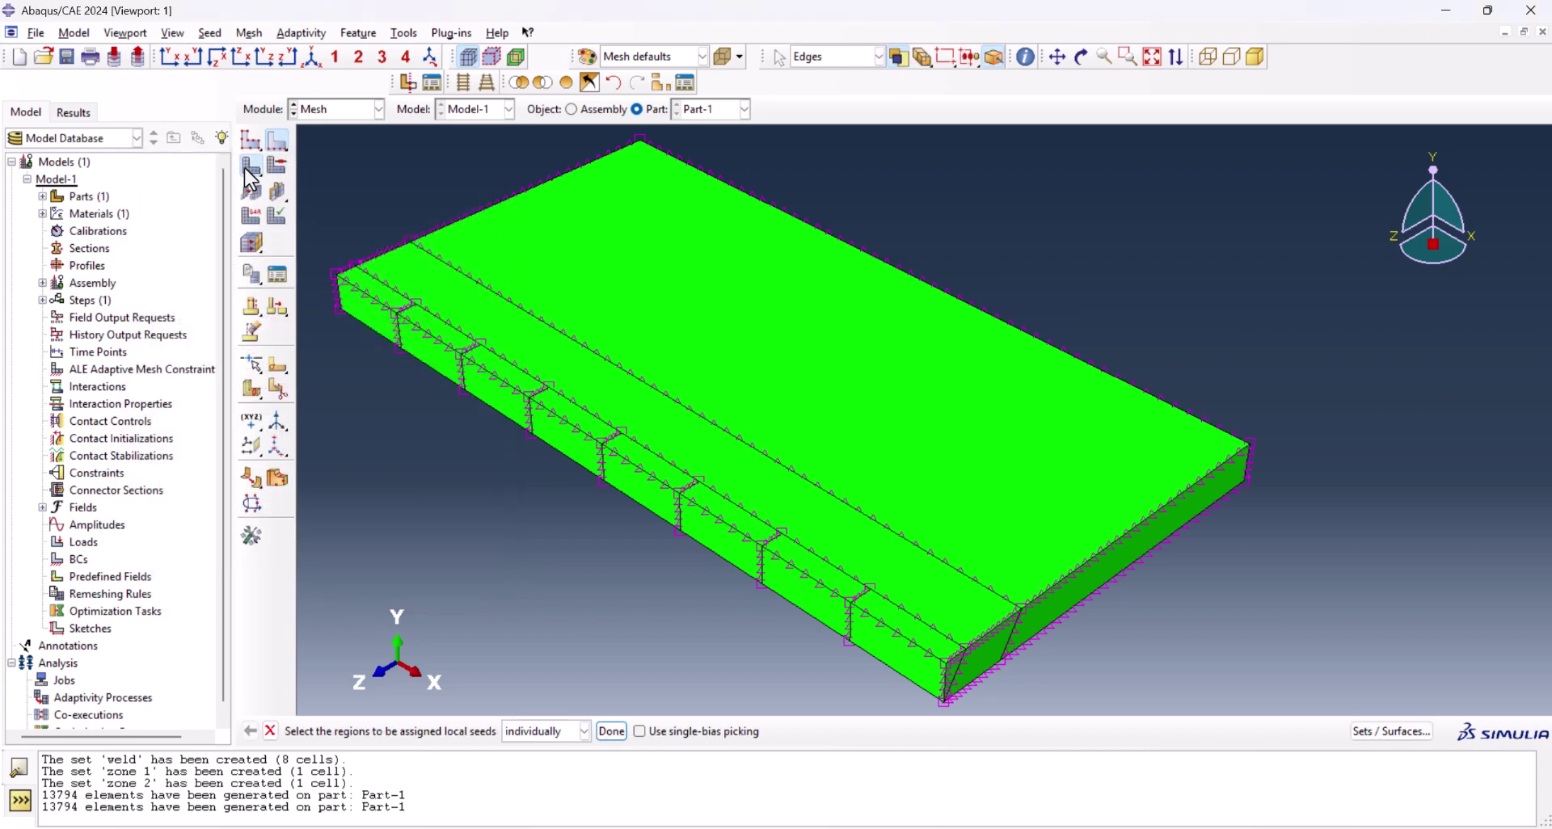
pyautogui.press('Return')
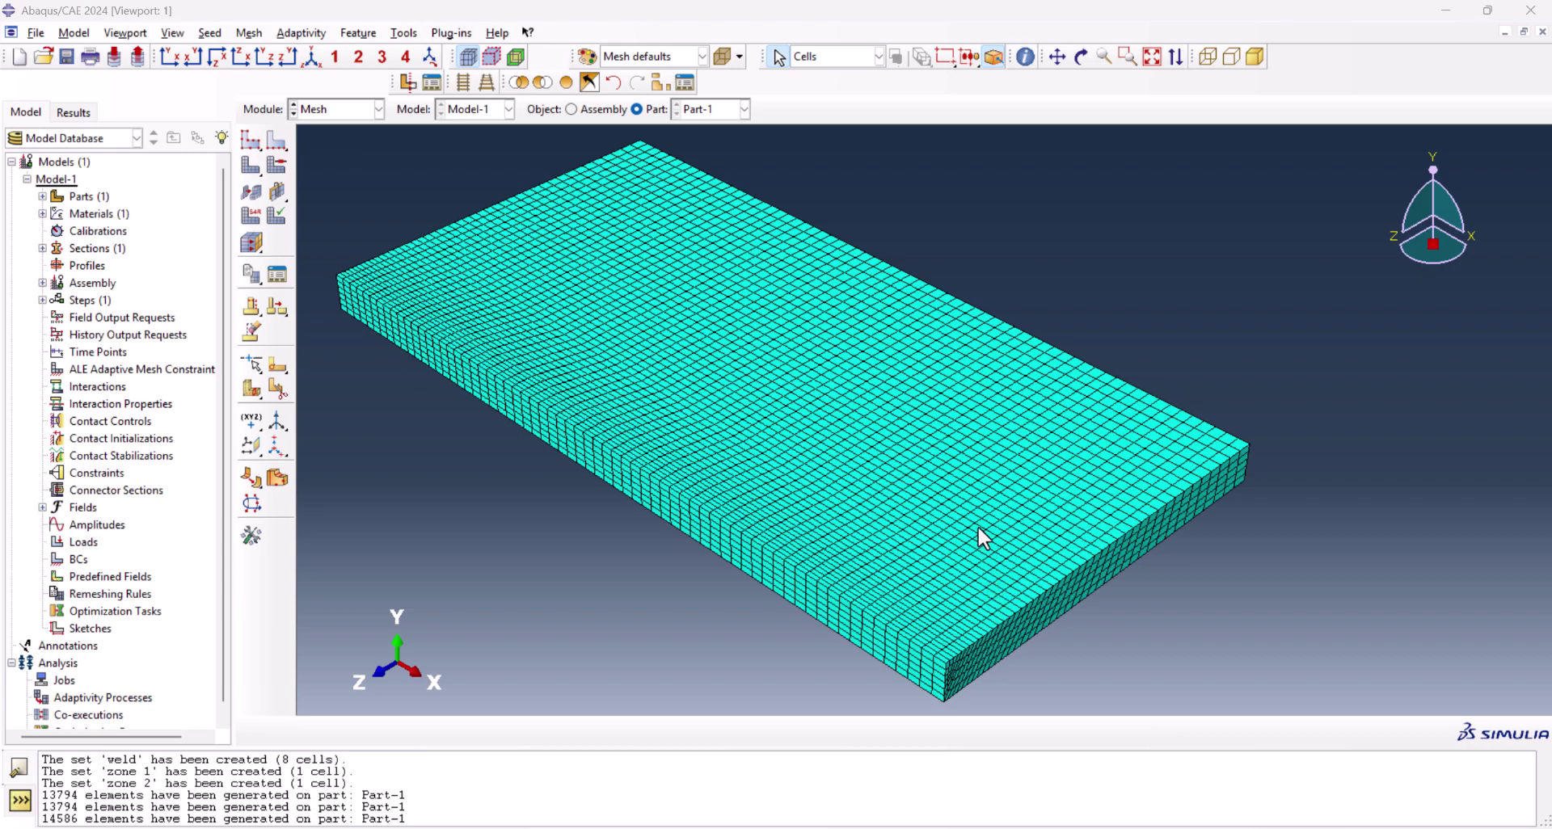
# Select all eight weld strip cells and replace the display group so only the weld strip is shown
pyautogui.click(832, 59)
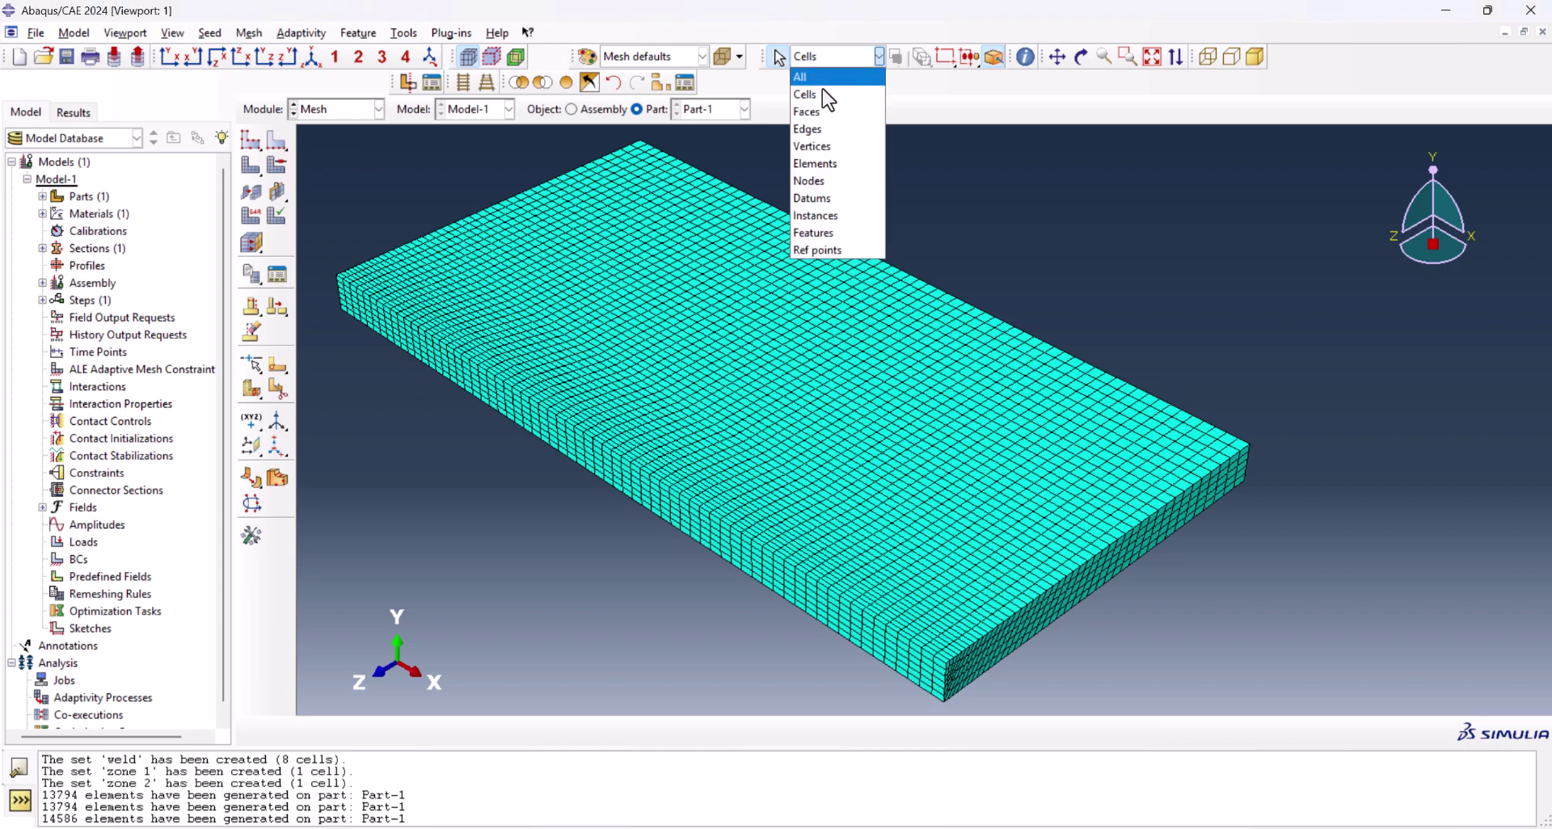
pyautogui.click(823, 94)
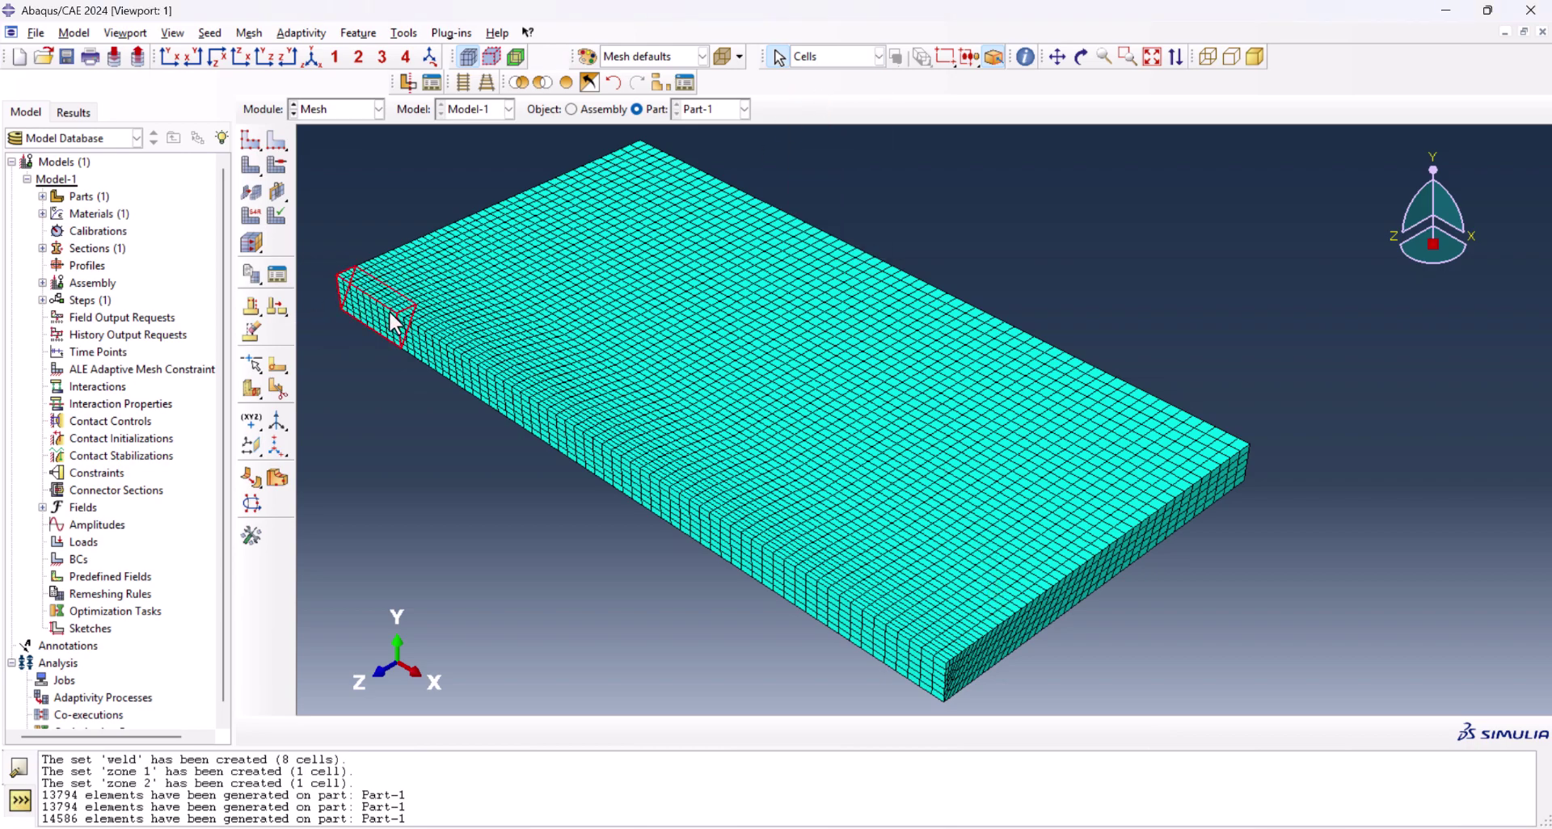
pyautogui.keyDown('shift'); pyautogui.click(420, 334); pyautogui.keyUp('shift')
pyautogui.keyDown('shift'); pyautogui.click(632, 465); pyautogui.keyUp('shift')
pyautogui.keyDown('shift'); pyautogui.click(696, 507); pyautogui.keyUp('shift')
pyautogui.keyDown('shift'); pyautogui.click(781, 562); pyautogui.keyUp('shift')
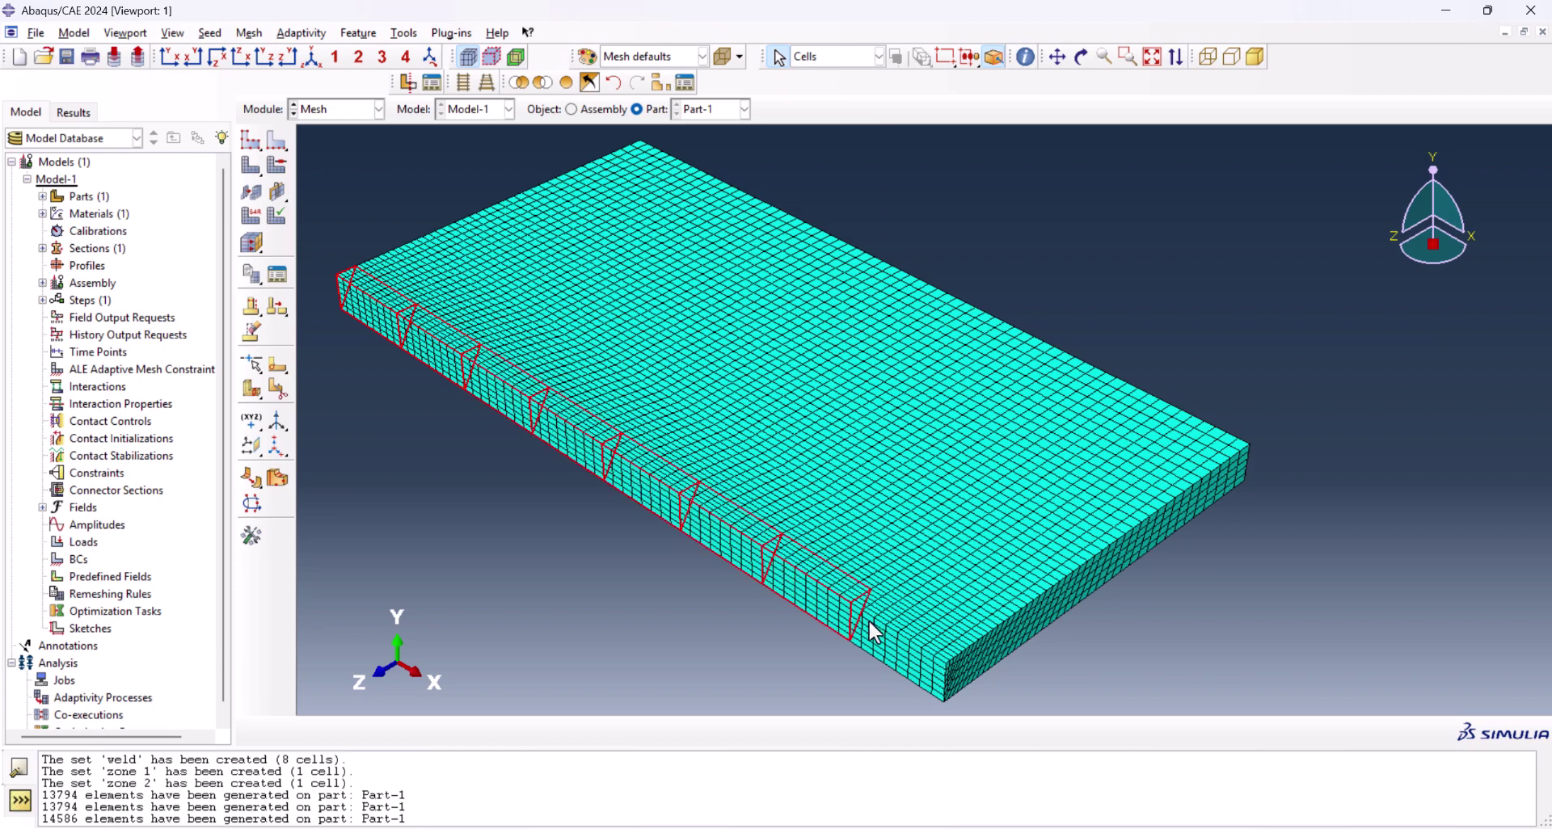
pyautogui.keyDown('shift'); pyautogui.click(867, 620); pyautogui.keyUp('shift')
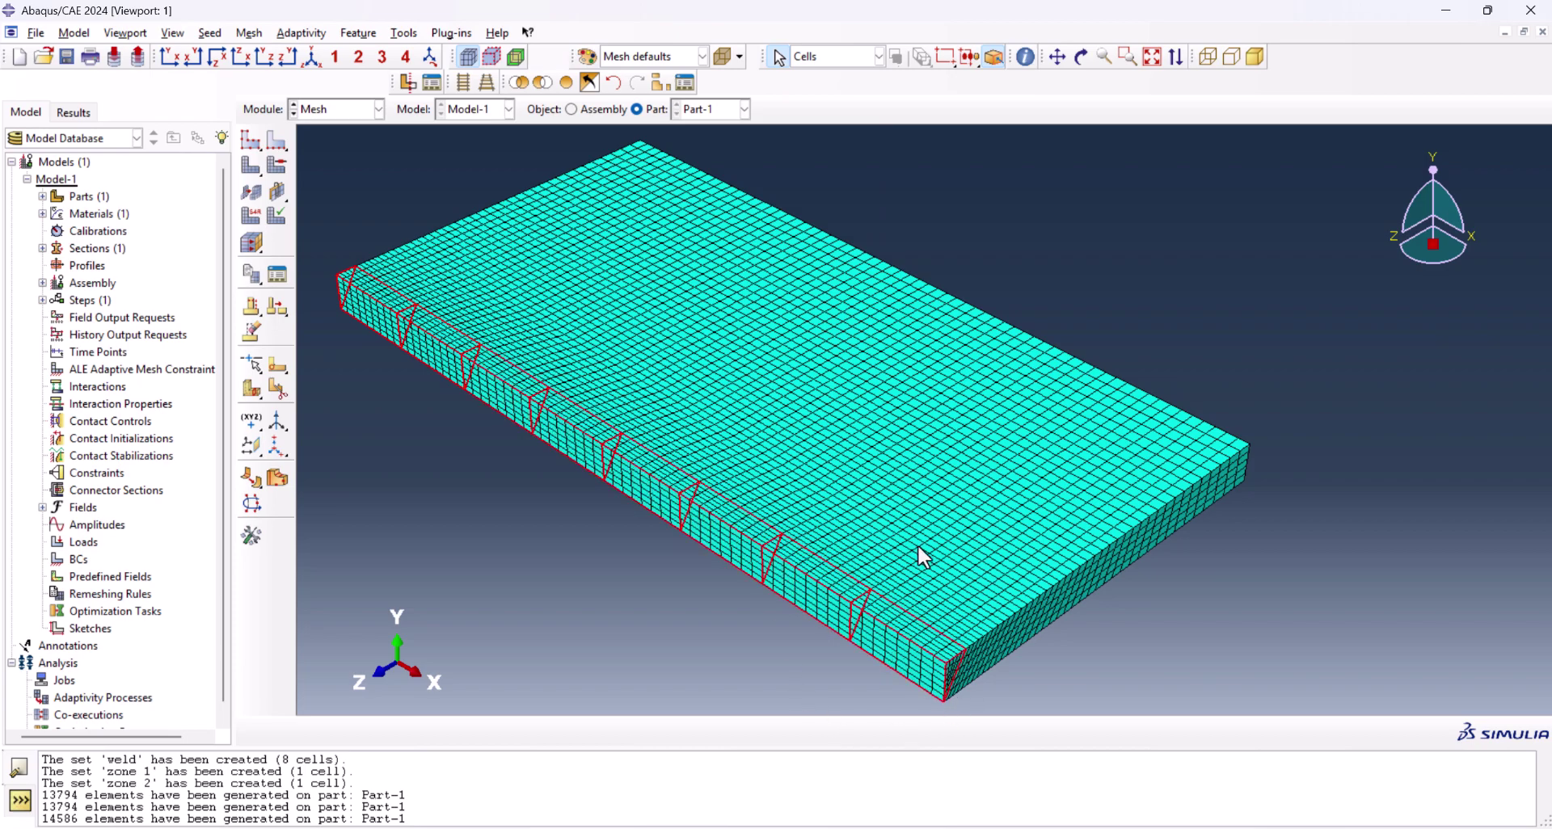
pyautogui.click(520, 83)
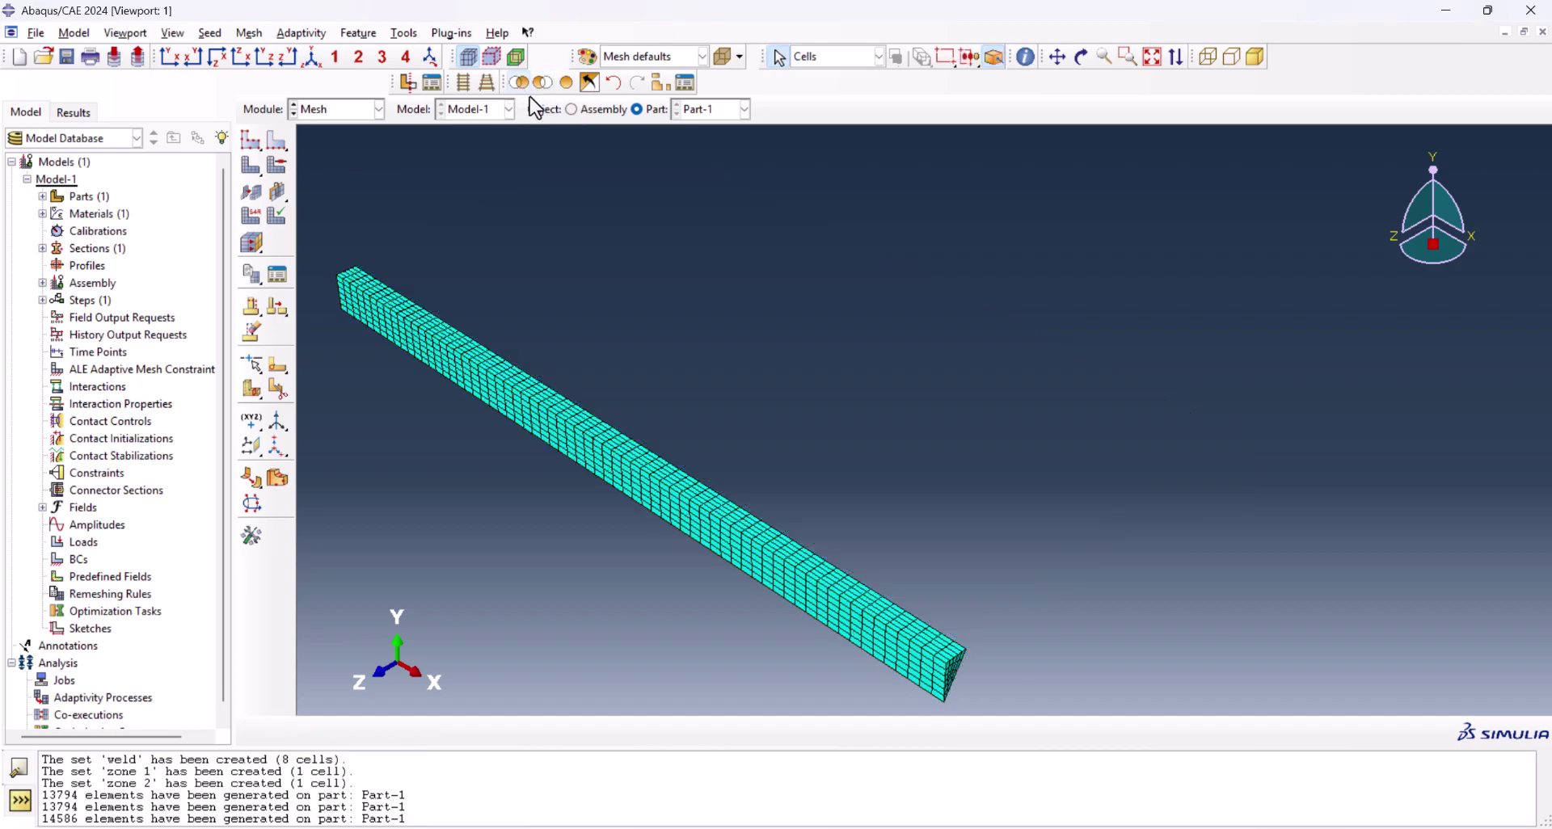
# Create an element set named AllWeld containing all elements of the isolated weld strip
pyautogui.click(404, 33)
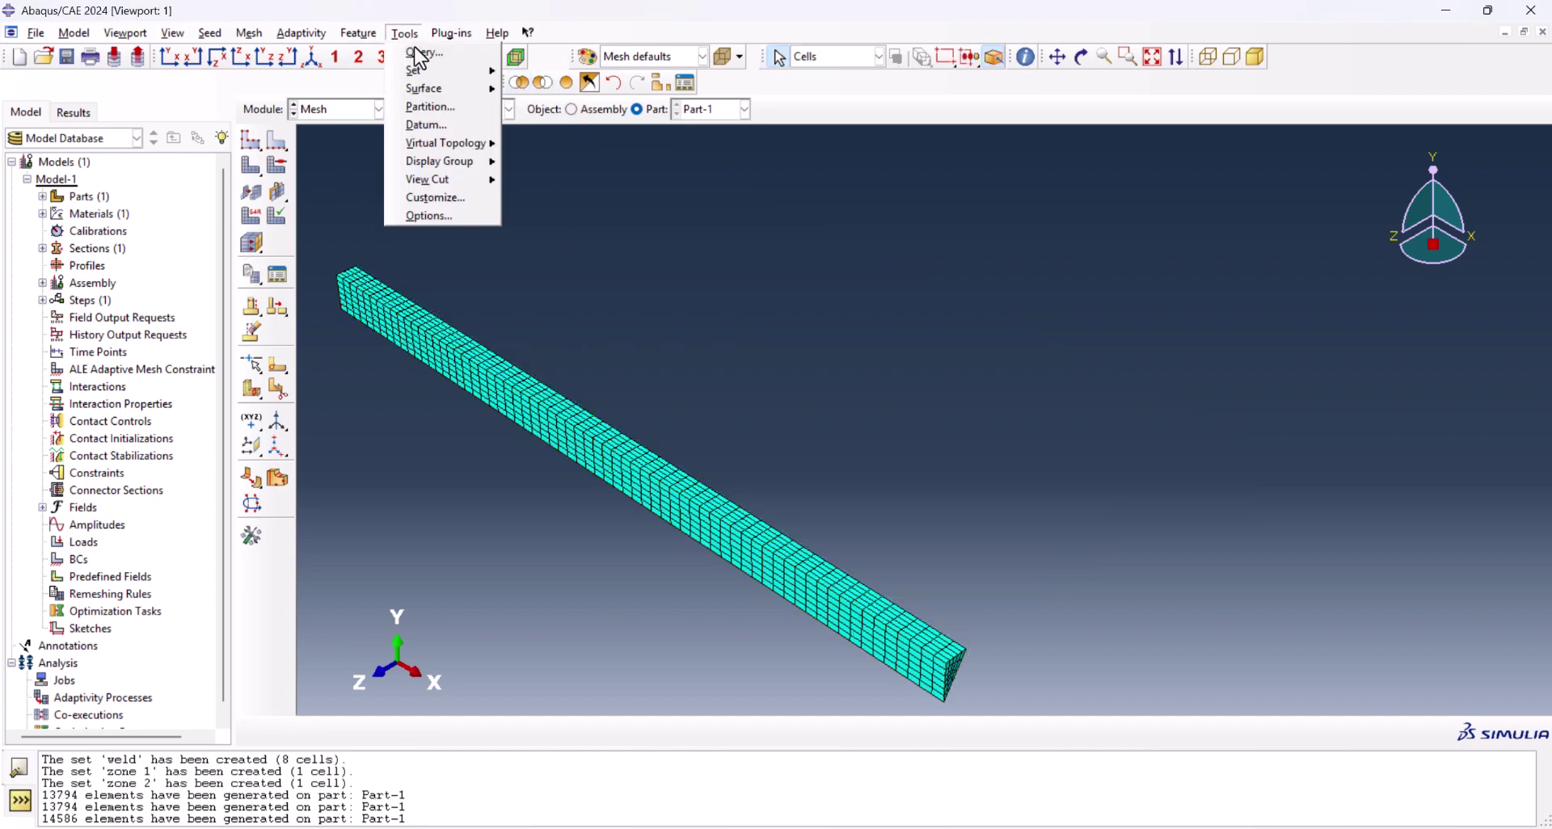
pyautogui.moveTo(450, 81)
pyautogui.click(537, 88)
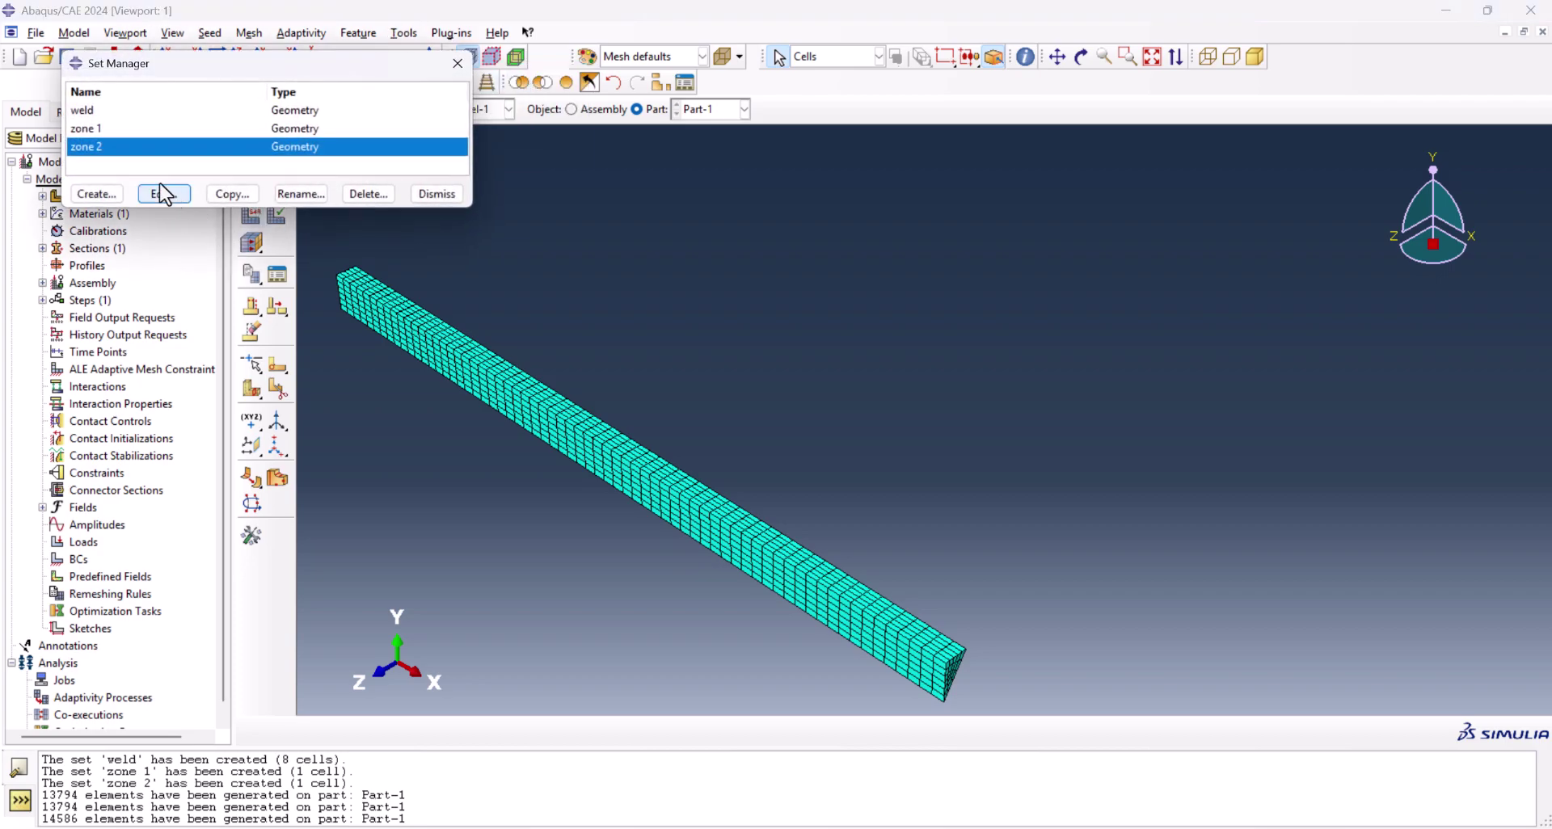
pyautogui.click(89, 194)
pyautogui.write('All')
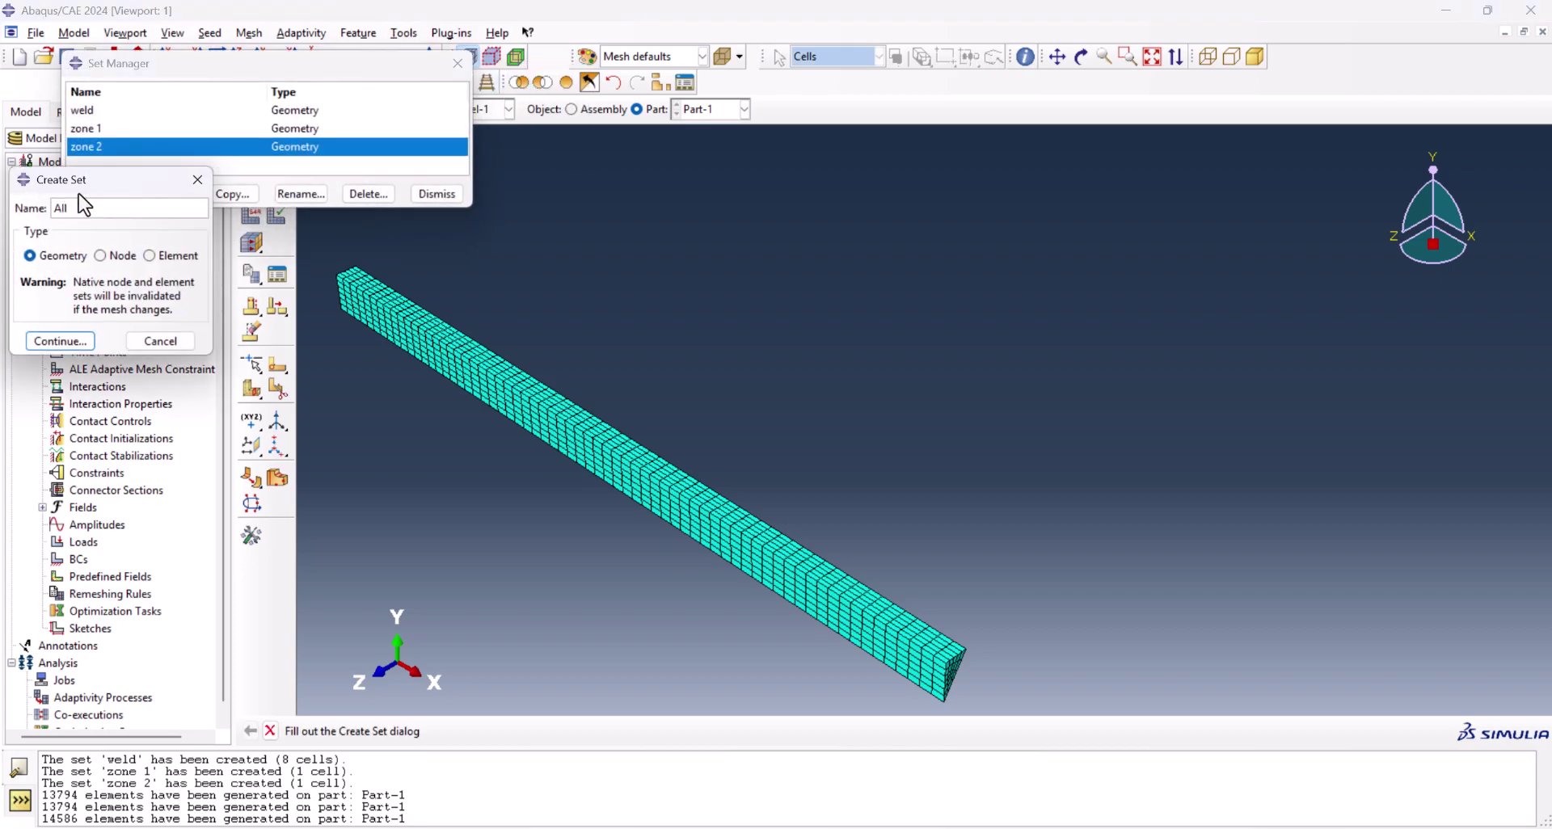
pyautogui.write('Weld')
pyautogui.click(147, 256)
pyautogui.click(54, 341)
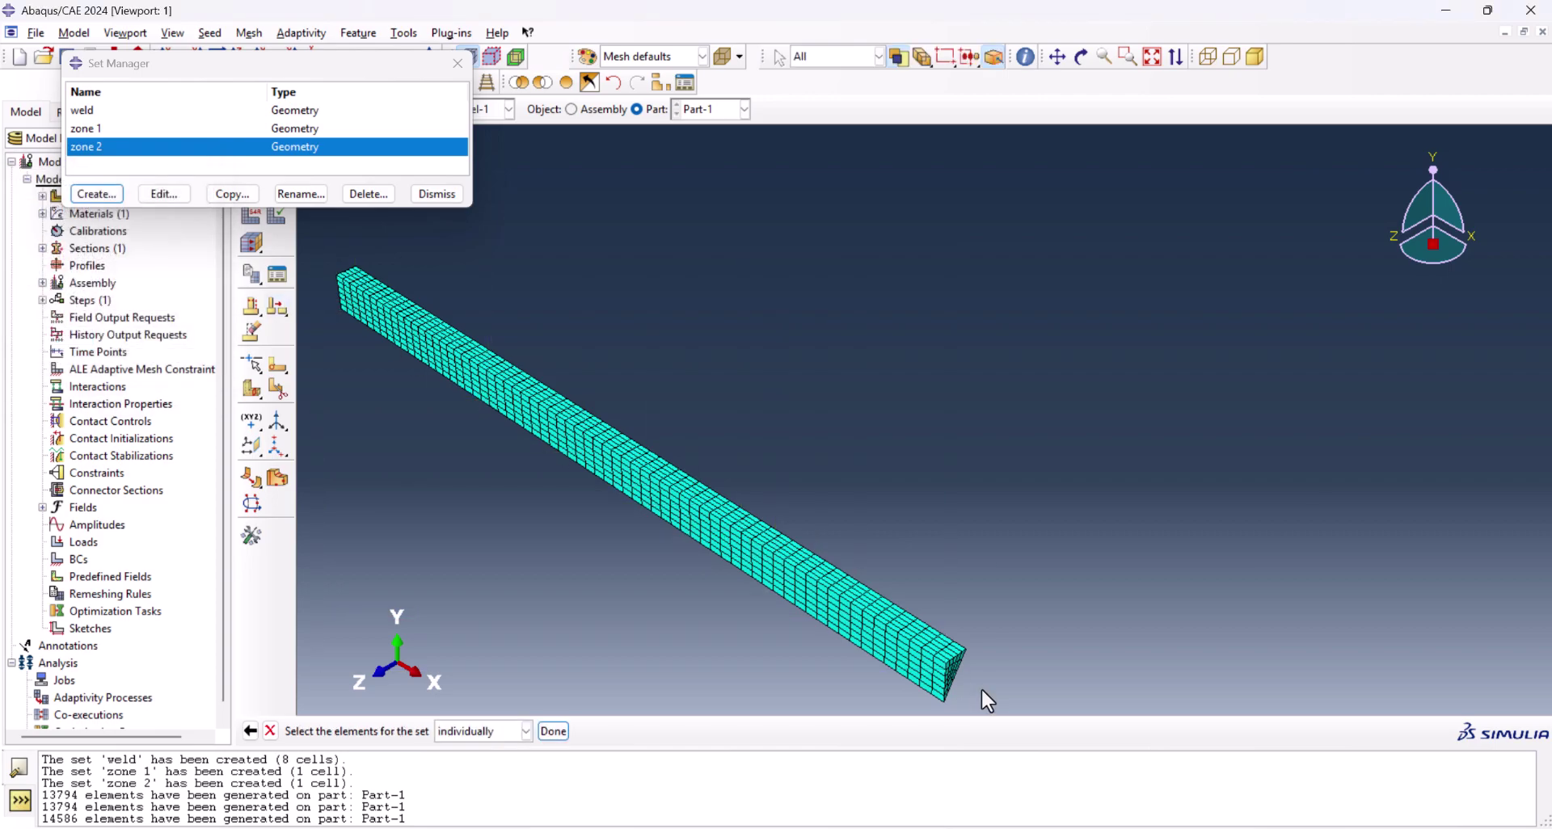
pyautogui.moveTo(981, 687); pyautogui.dragTo(1002, 719)
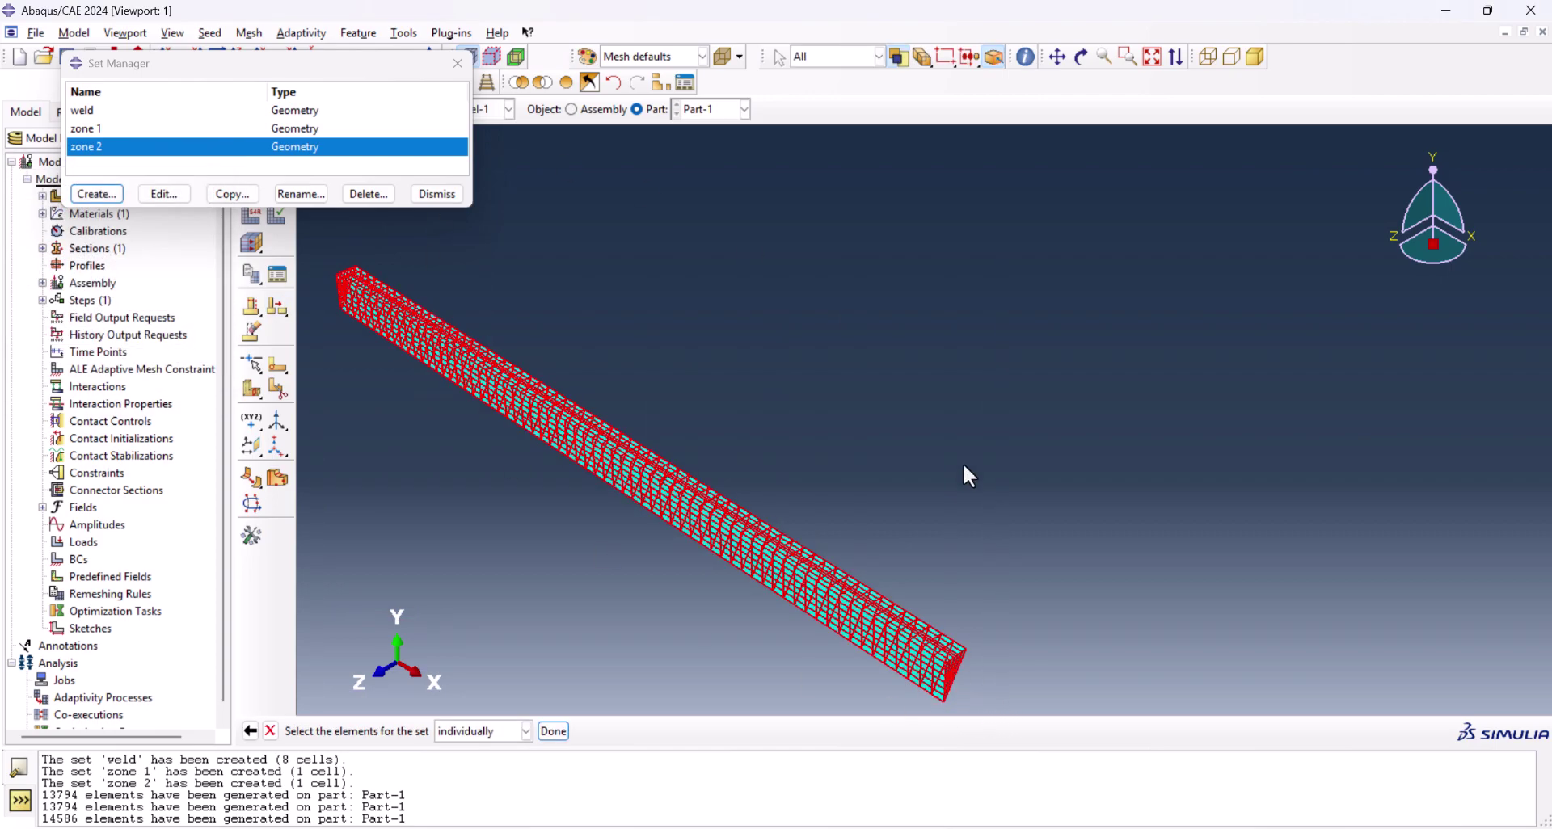
pyautogui.click(555, 731)
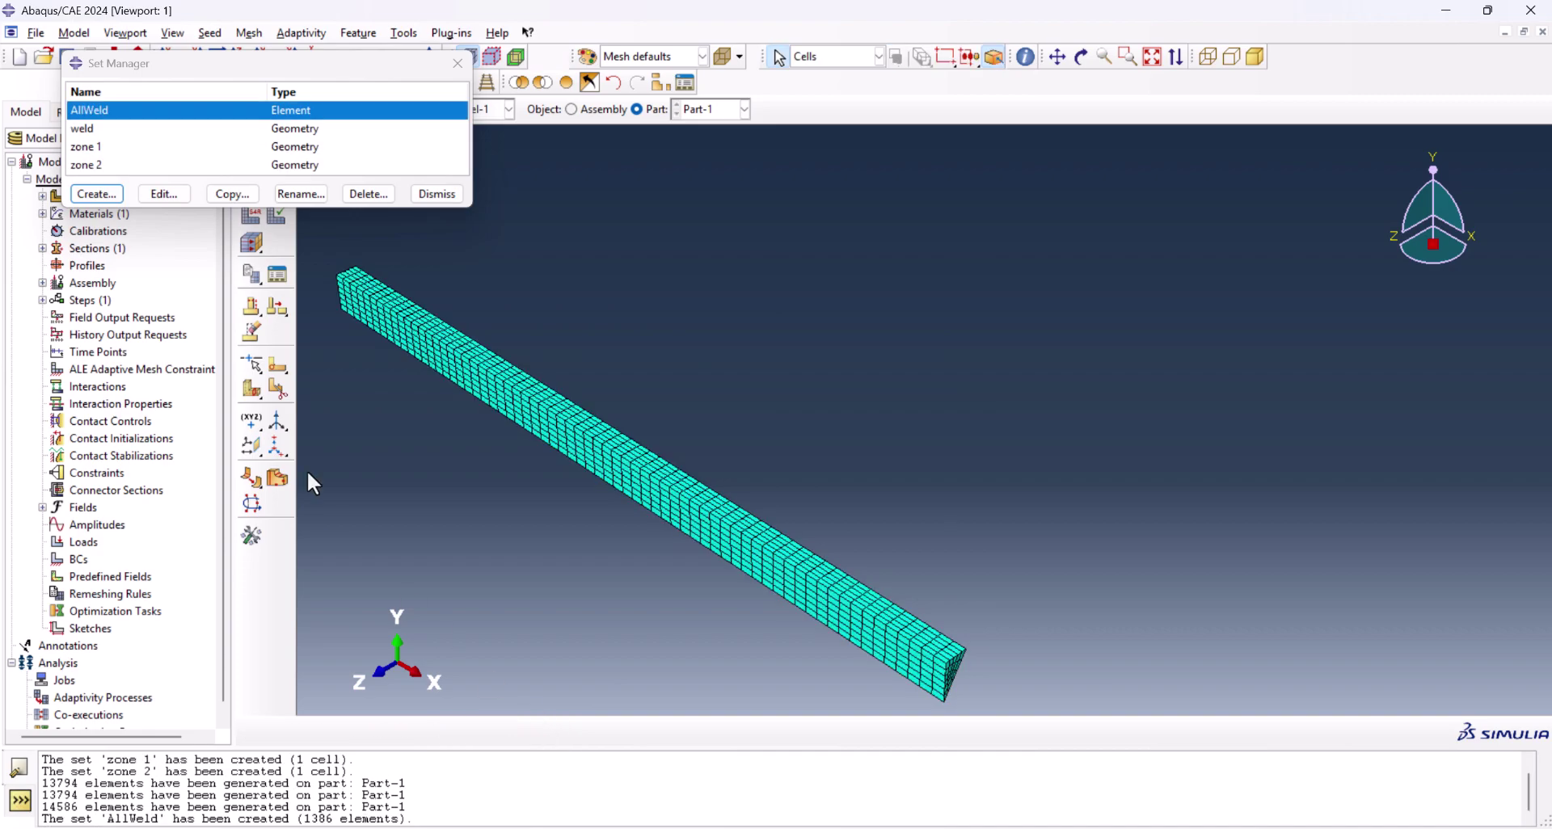
pyautogui.doubleClick(95, 111)
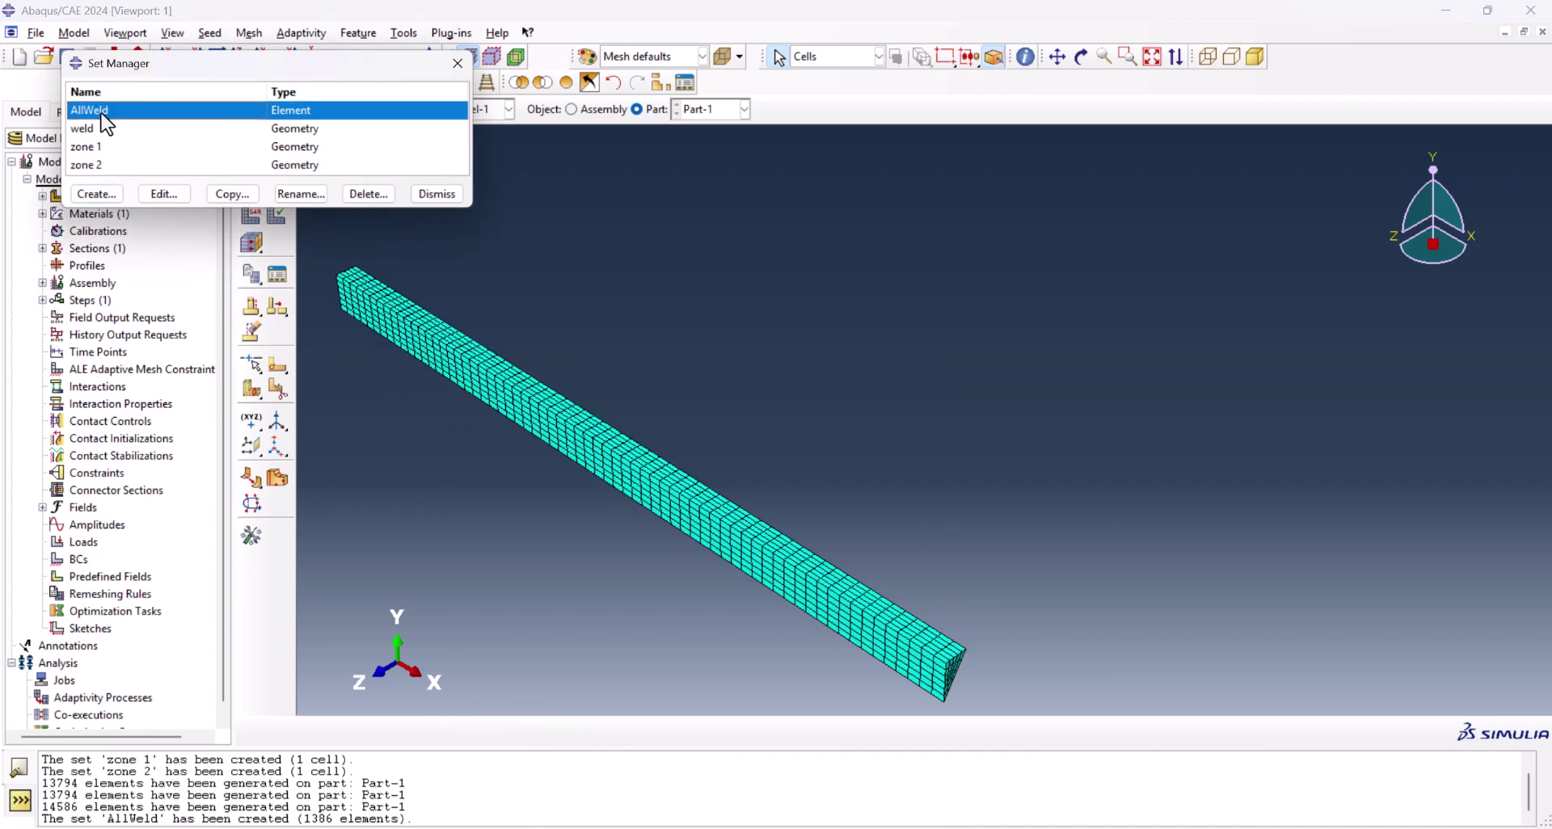
pyautogui.click(440, 196)
pyautogui.click(656, 298)
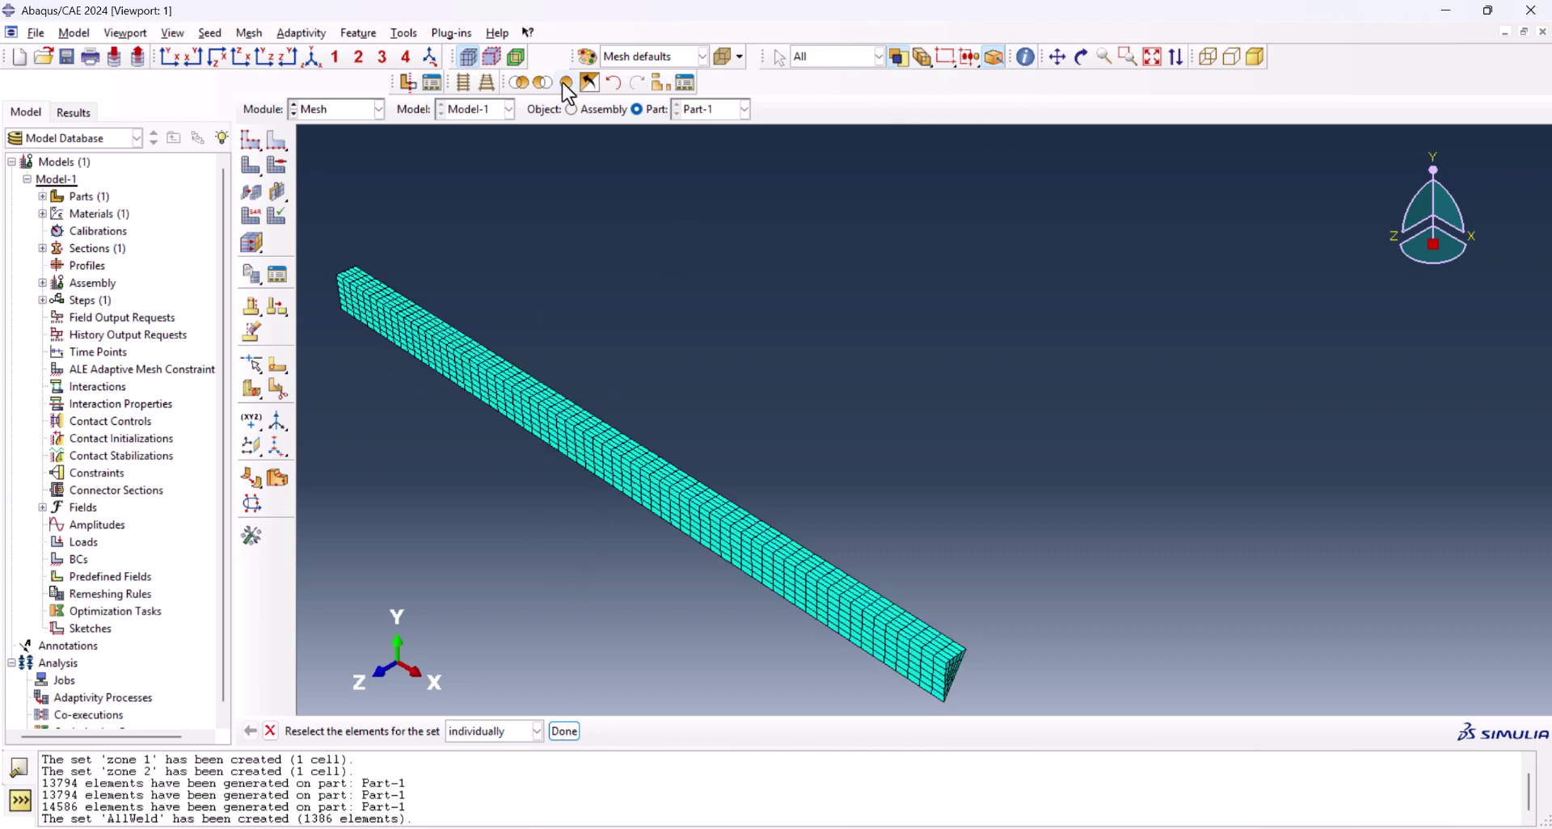
# Restrict selection to cells and replace the display group with only the first weld cell at the plate's far end
pyautogui.click(838, 56)
pyautogui.click(822, 85)
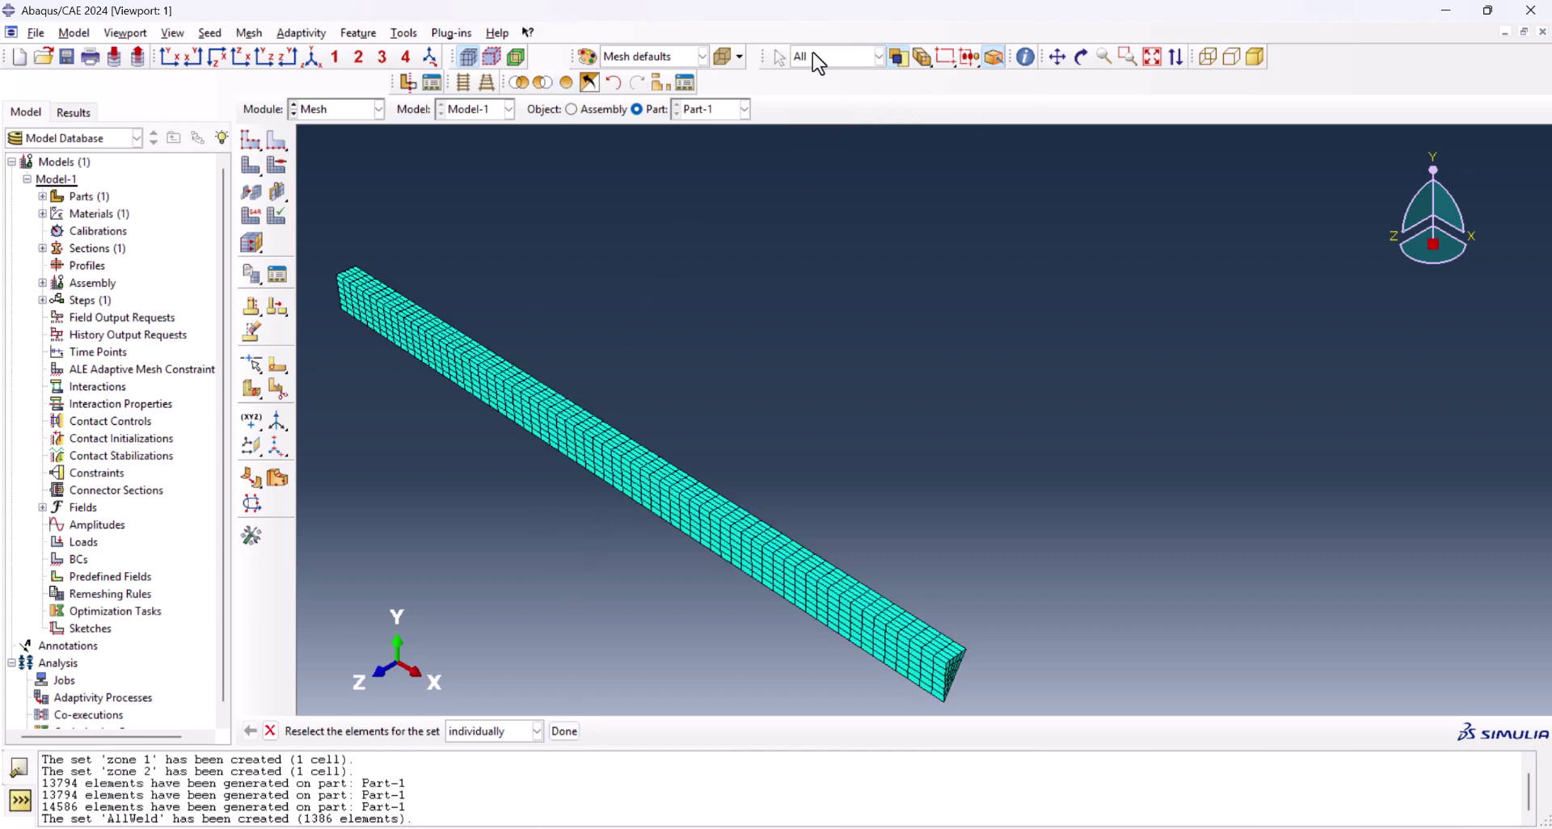
pyautogui.click(369, 283)
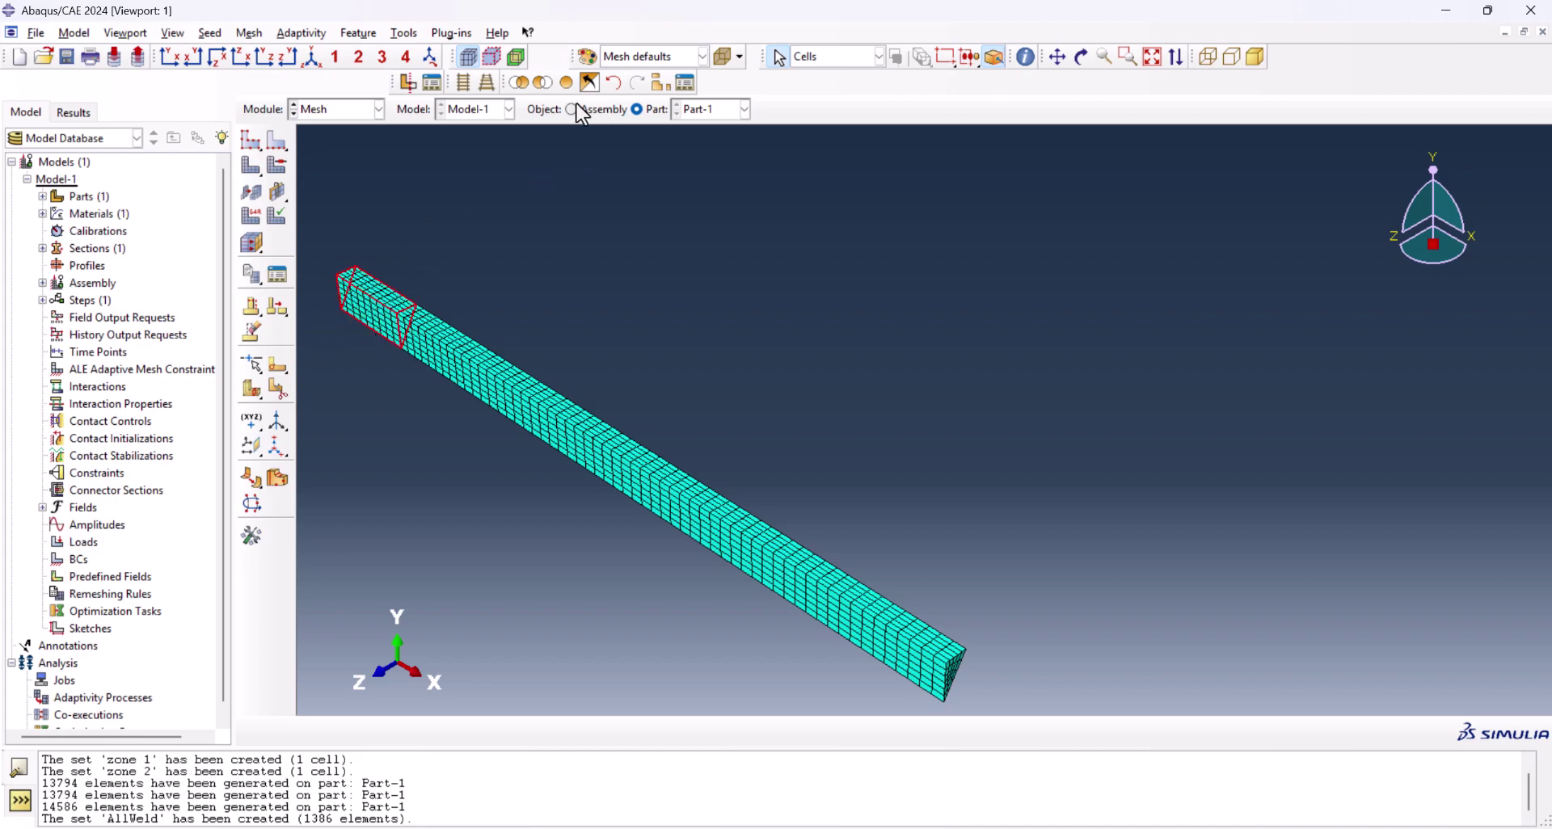
pyautogui.click(520, 82)
# Create an element set named part1 containing all elements of the isolated first weld segment
pyautogui.click(405, 36)
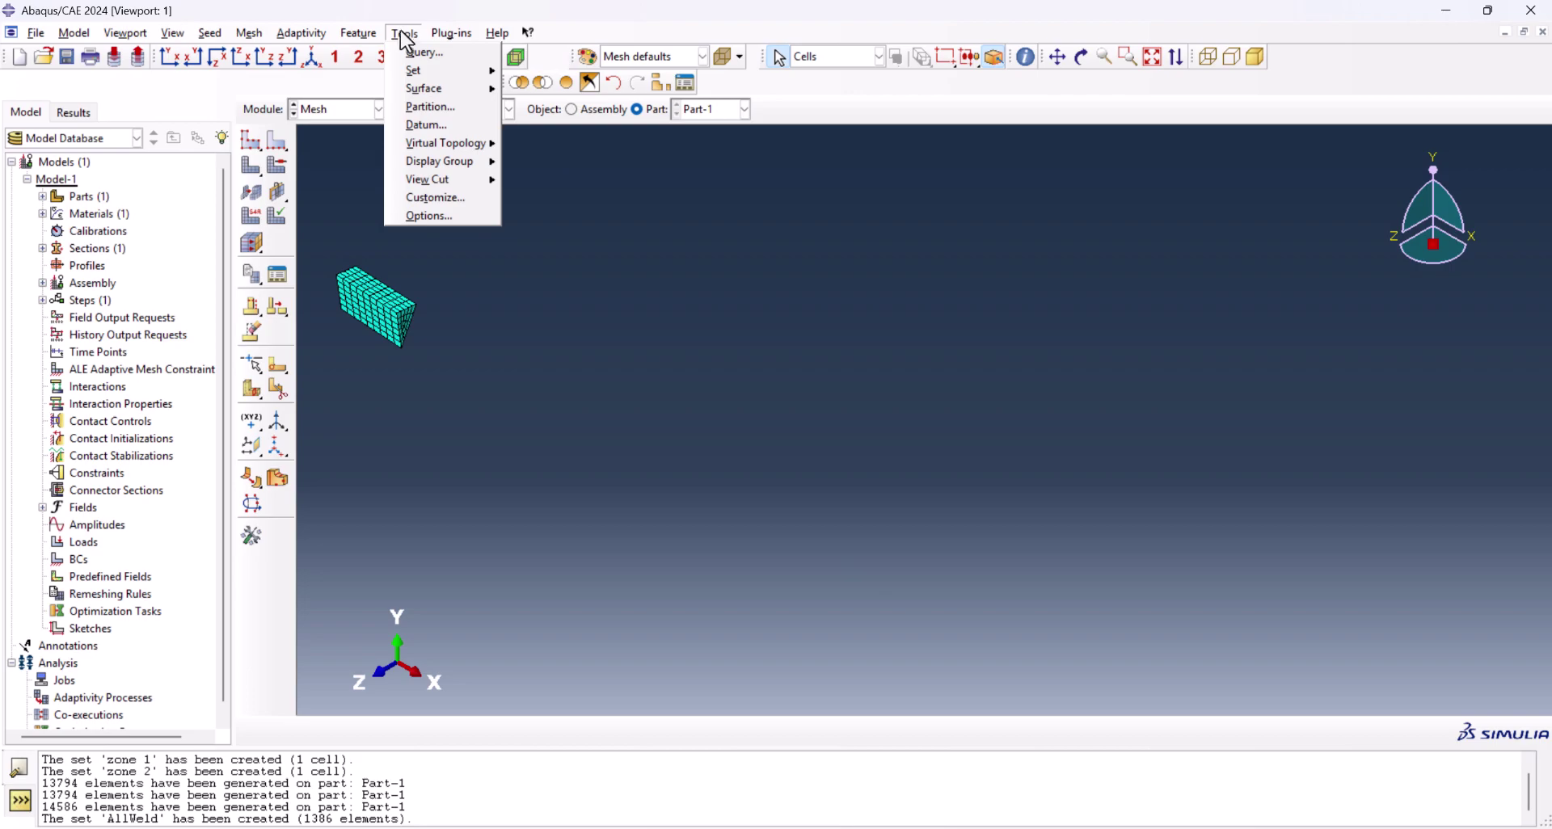
pyautogui.moveTo(436, 70)
pyautogui.click(566, 75)
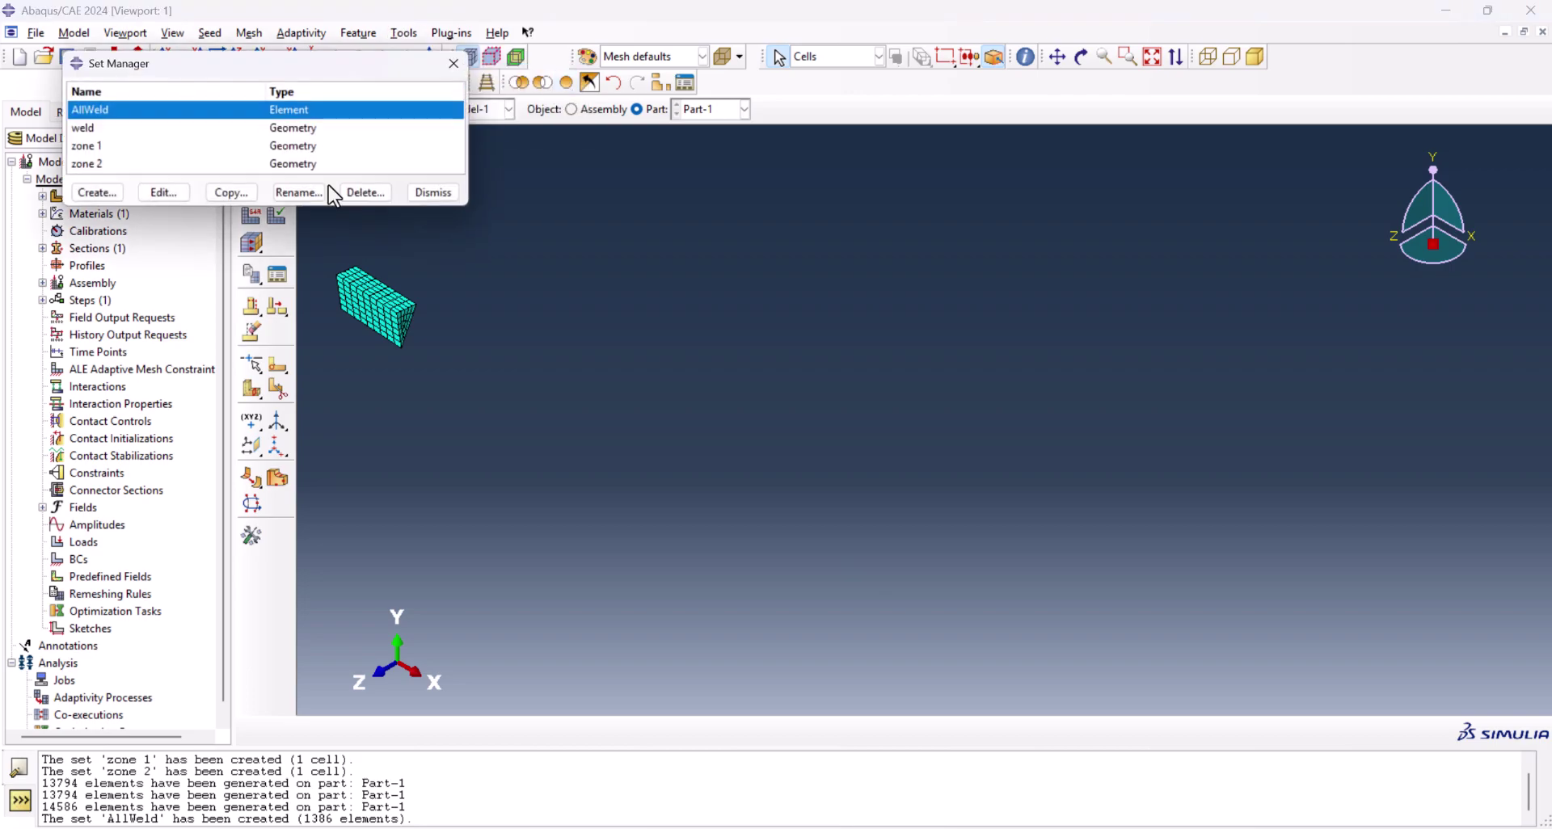
pyautogui.click(90, 192)
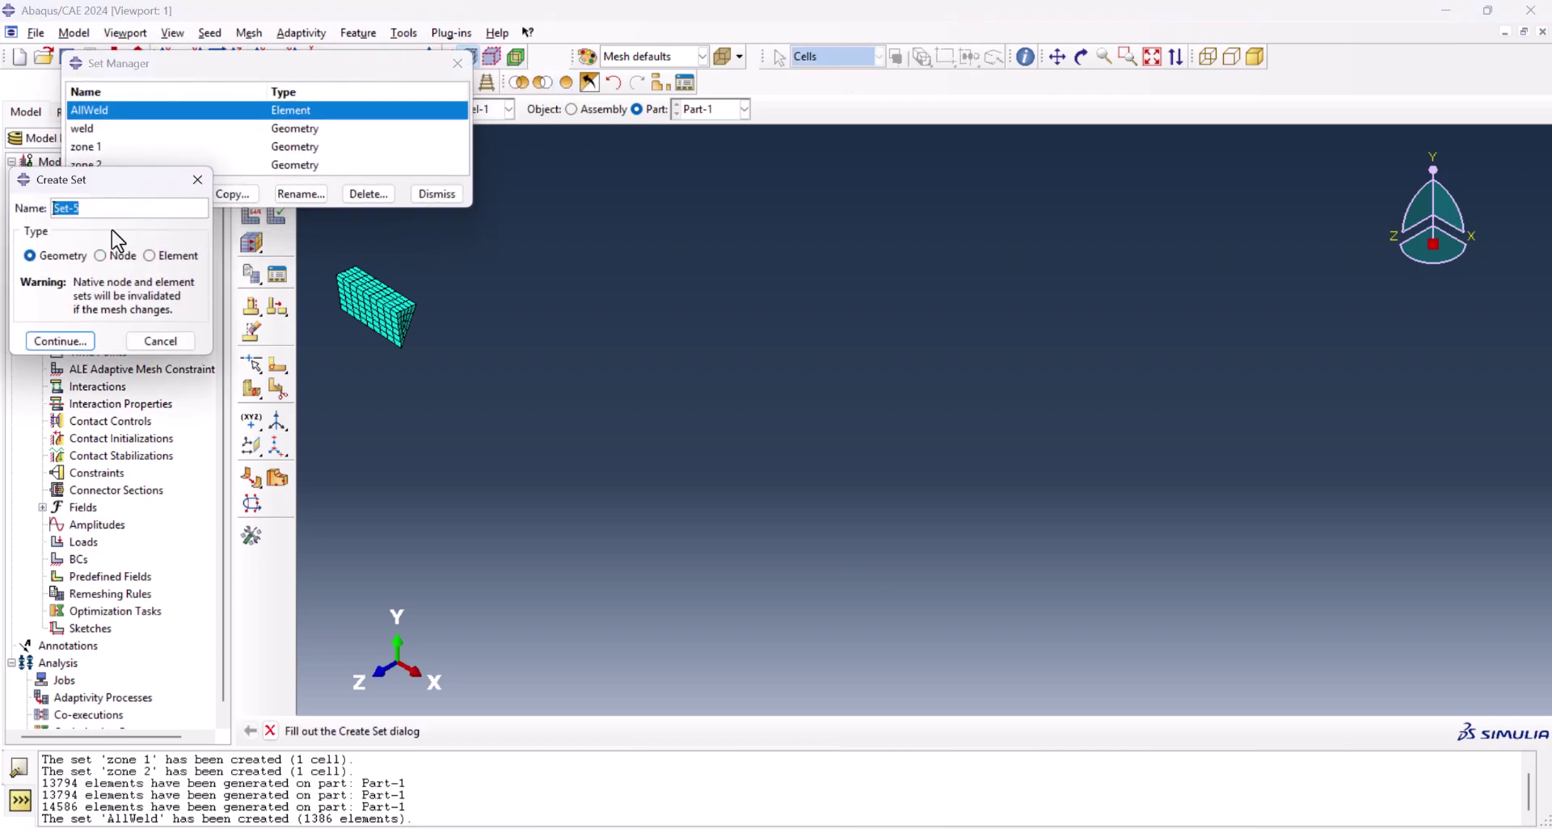
pyautogui.write('pae')
pyautogui.click(173, 256)
pyautogui.click(60, 342)
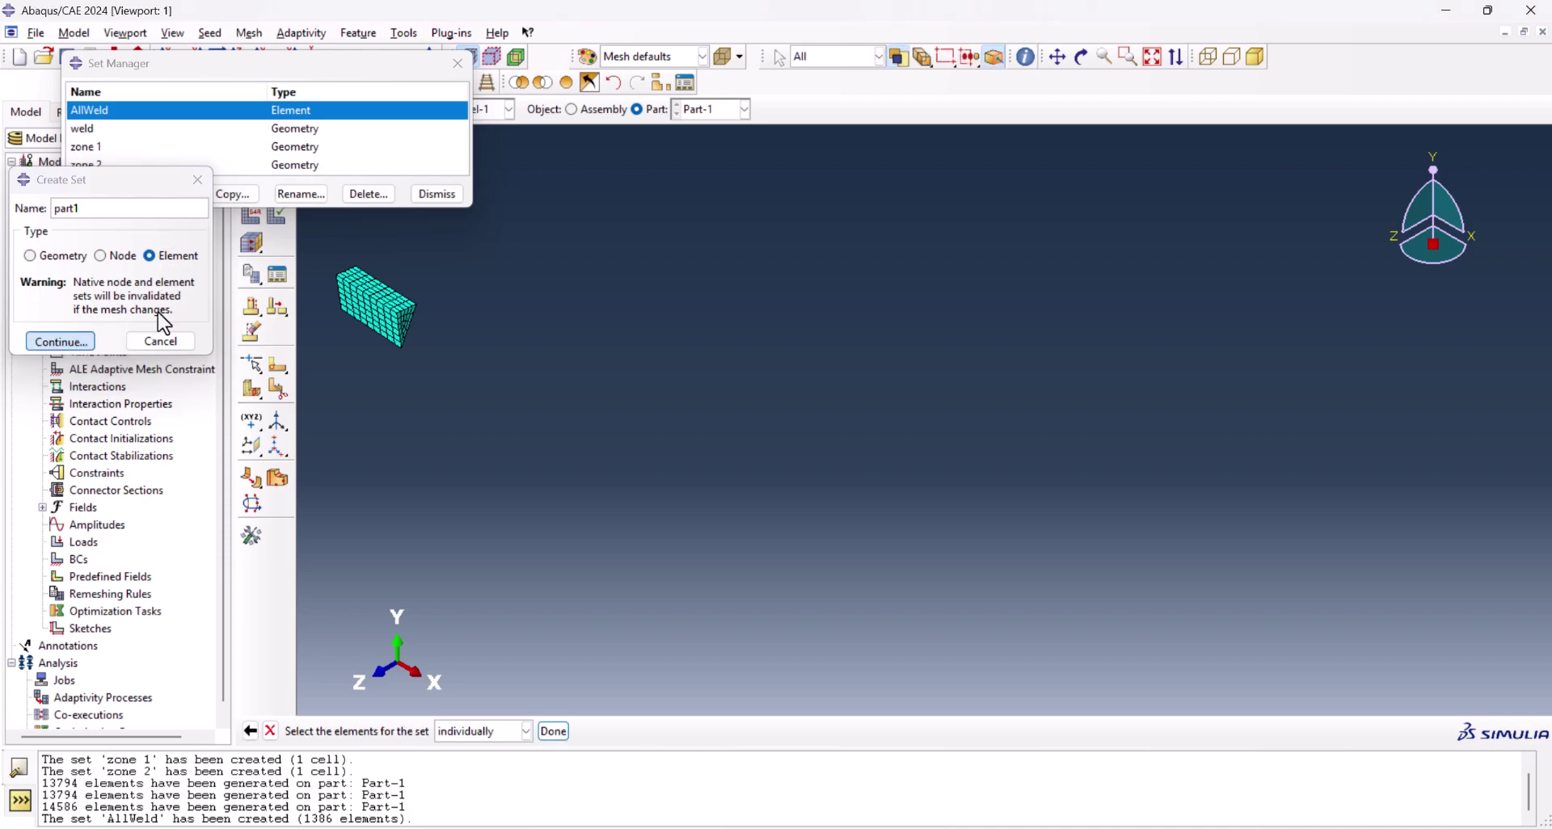
pyautogui.moveTo(380, 335); pyautogui.dragTo(413, 396)
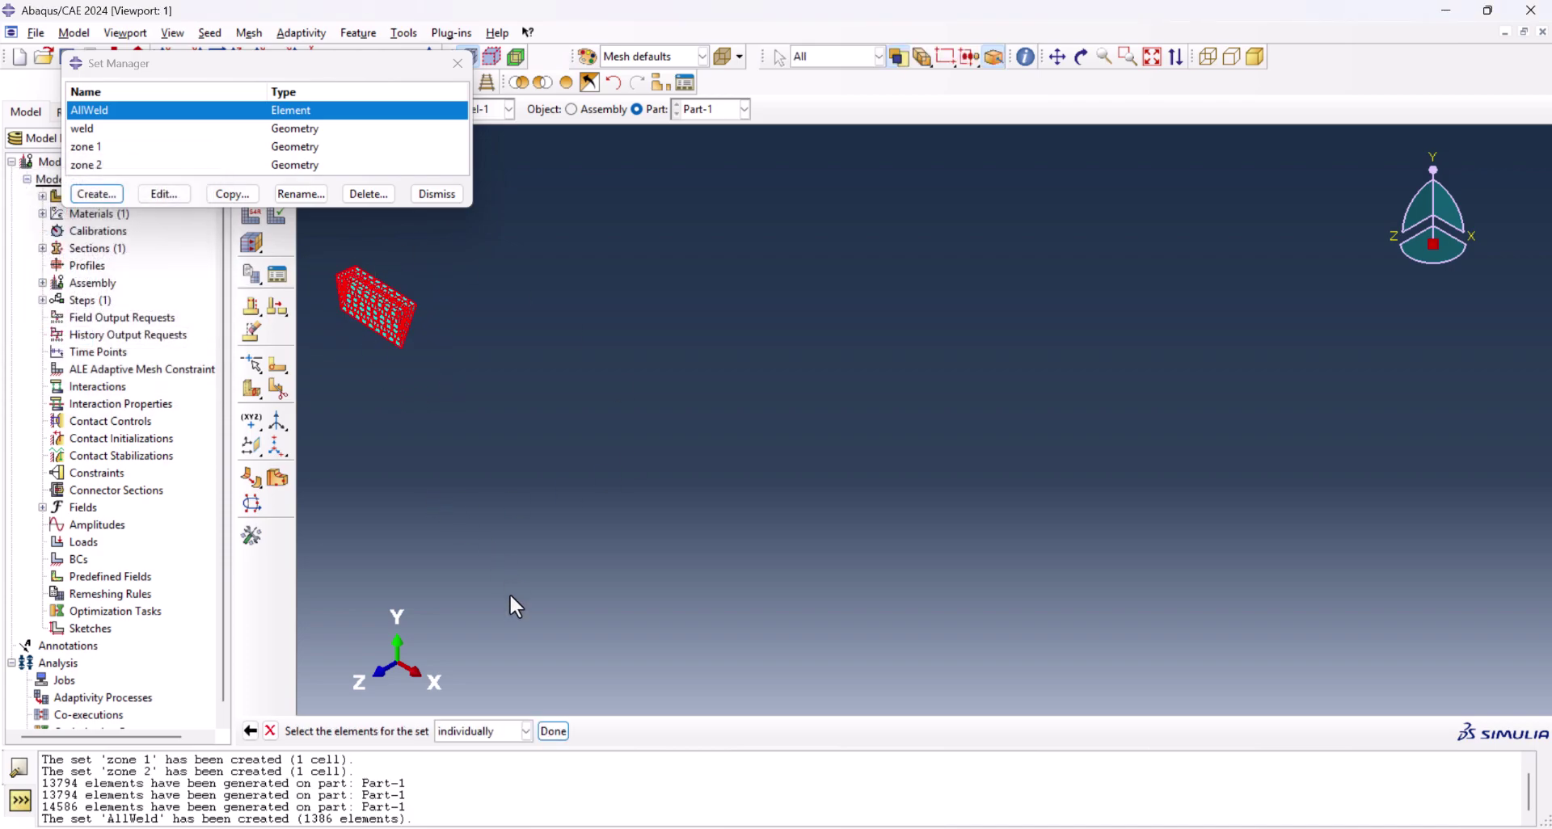
pyautogui.click(555, 731)
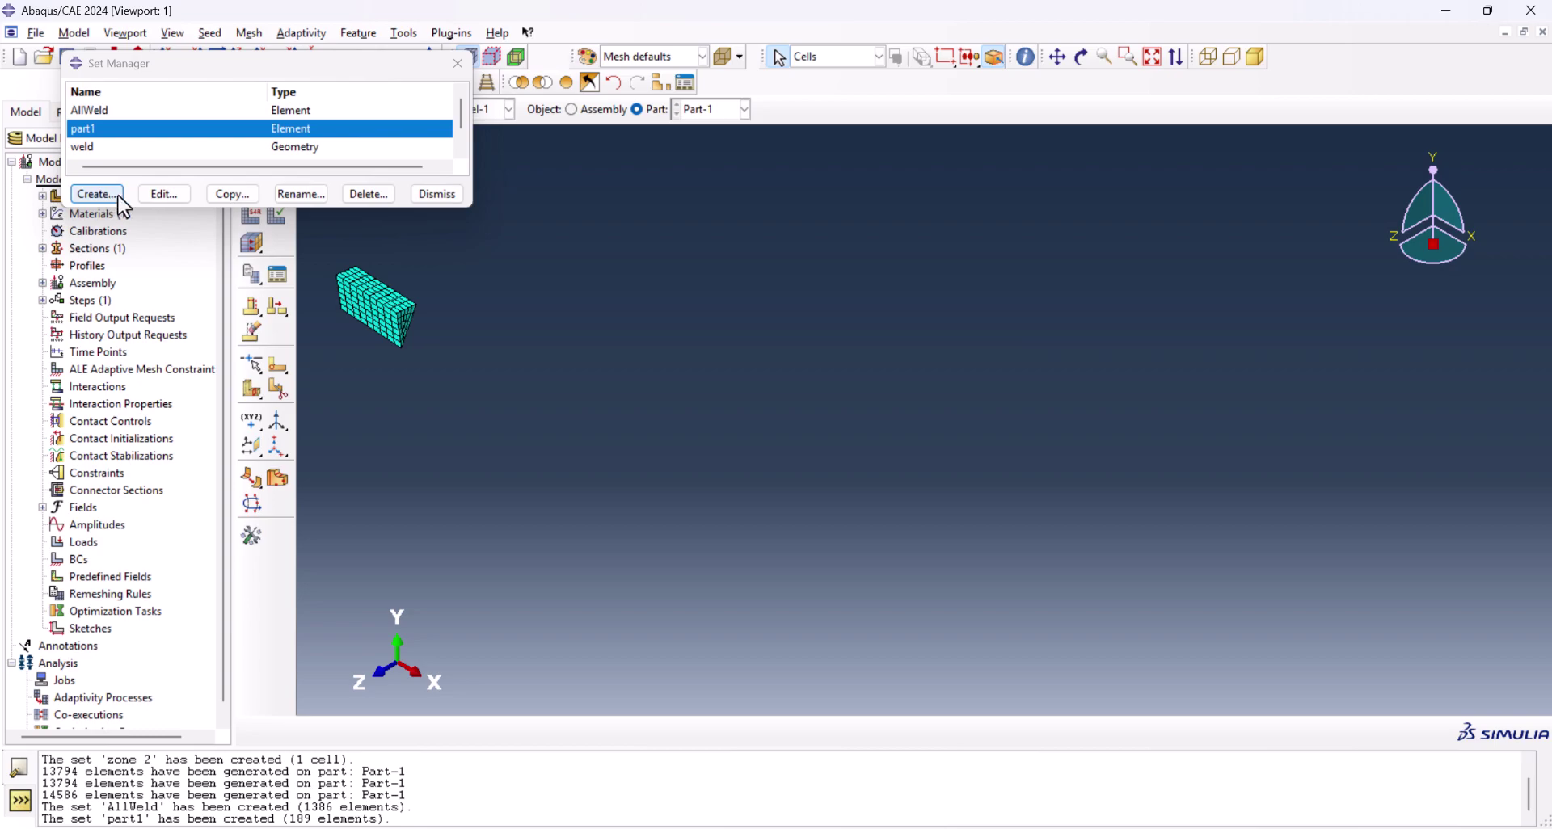
# Redisplay the whole part and replace the display group with only the second weld cell
pyautogui.click(568, 85)
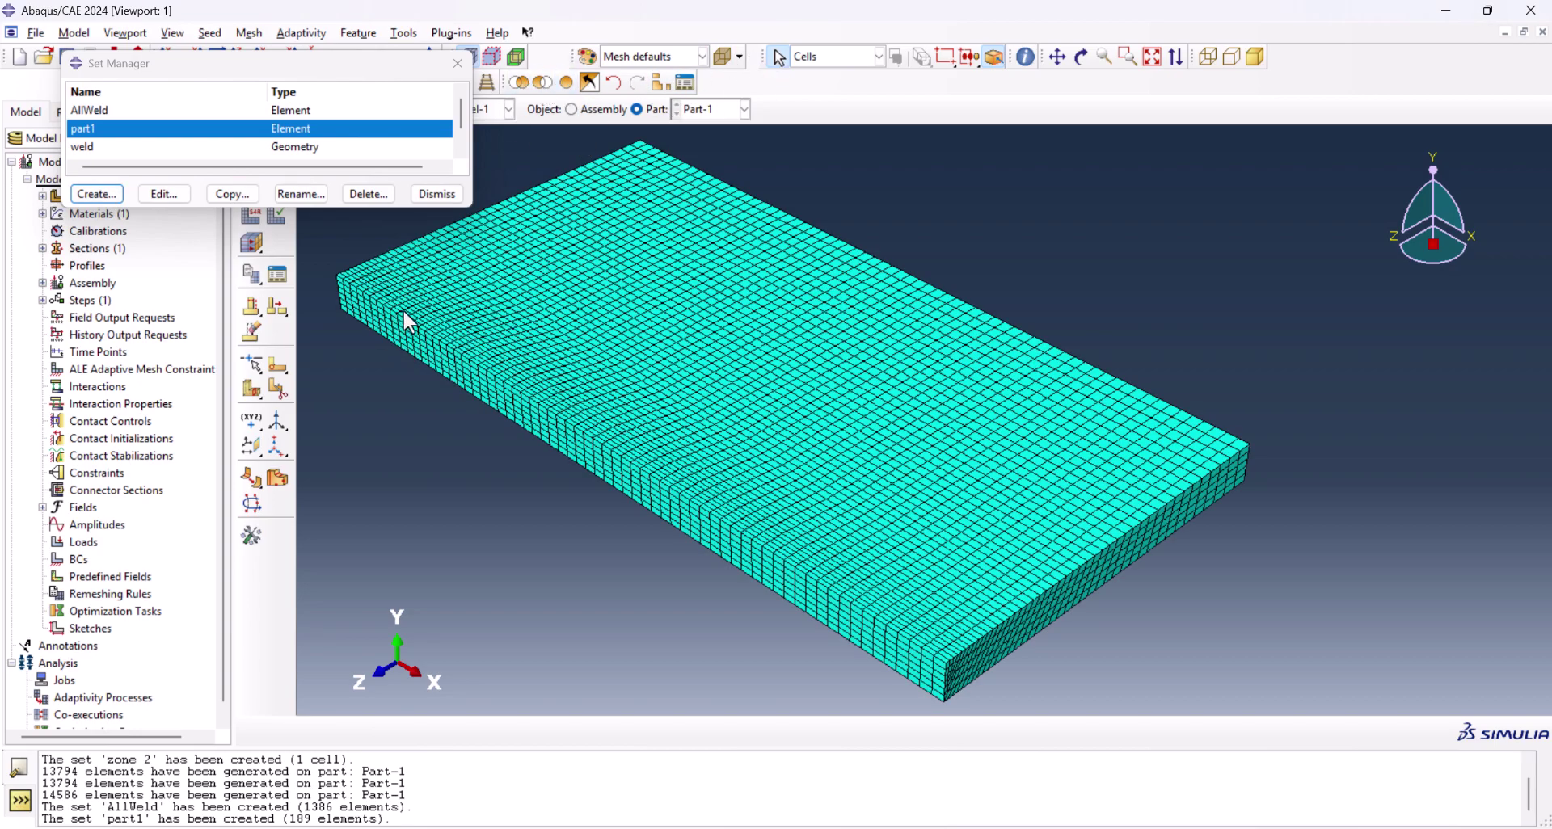
pyautogui.click(437, 346)
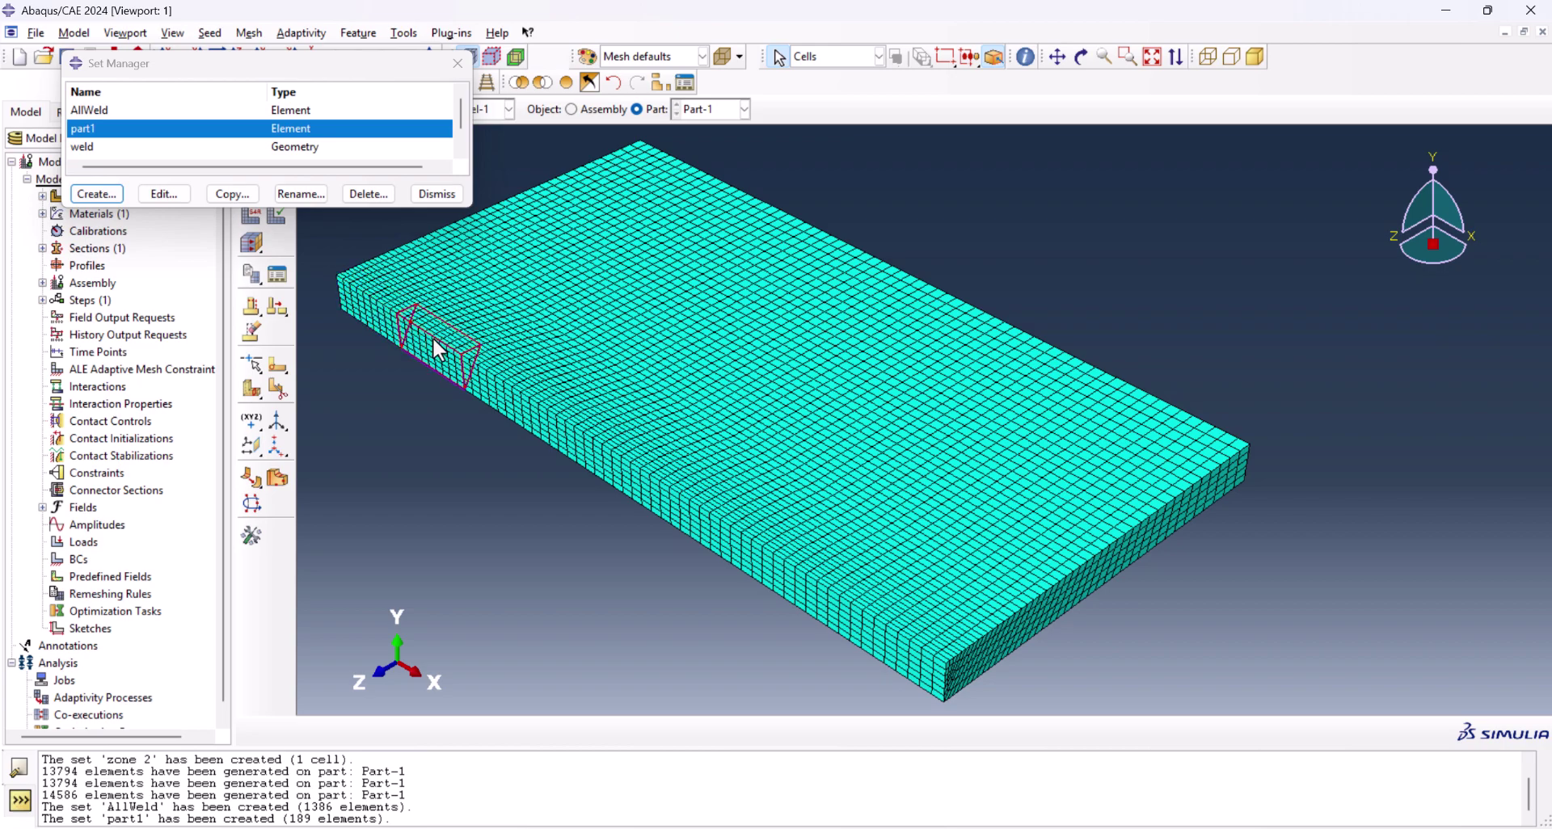
pyautogui.click(521, 83)
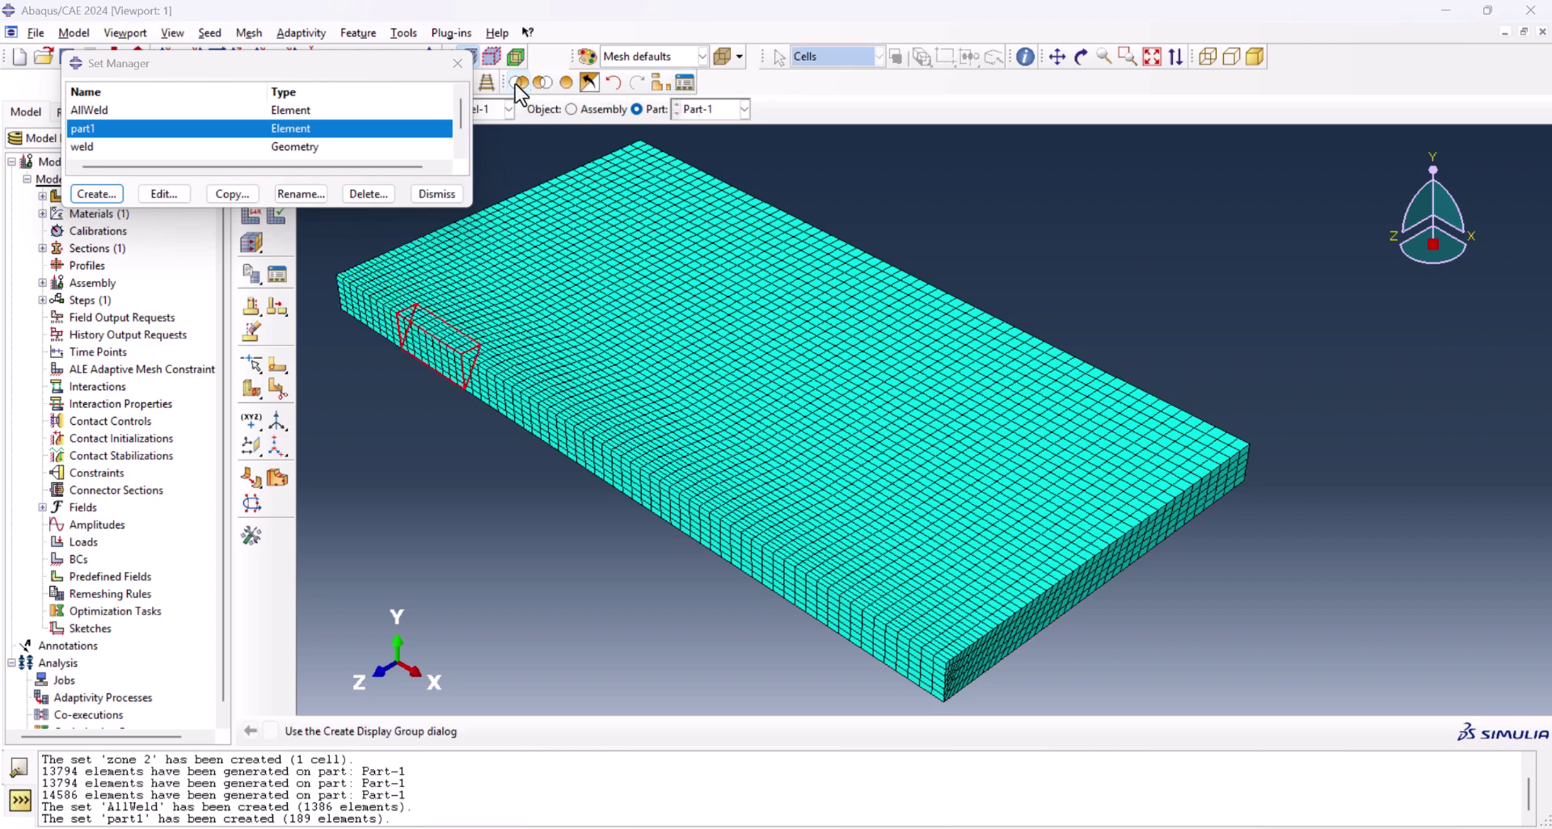
# Create an element set named part2 containing all elements of the isolated second weld segment
pyautogui.click(97, 194)
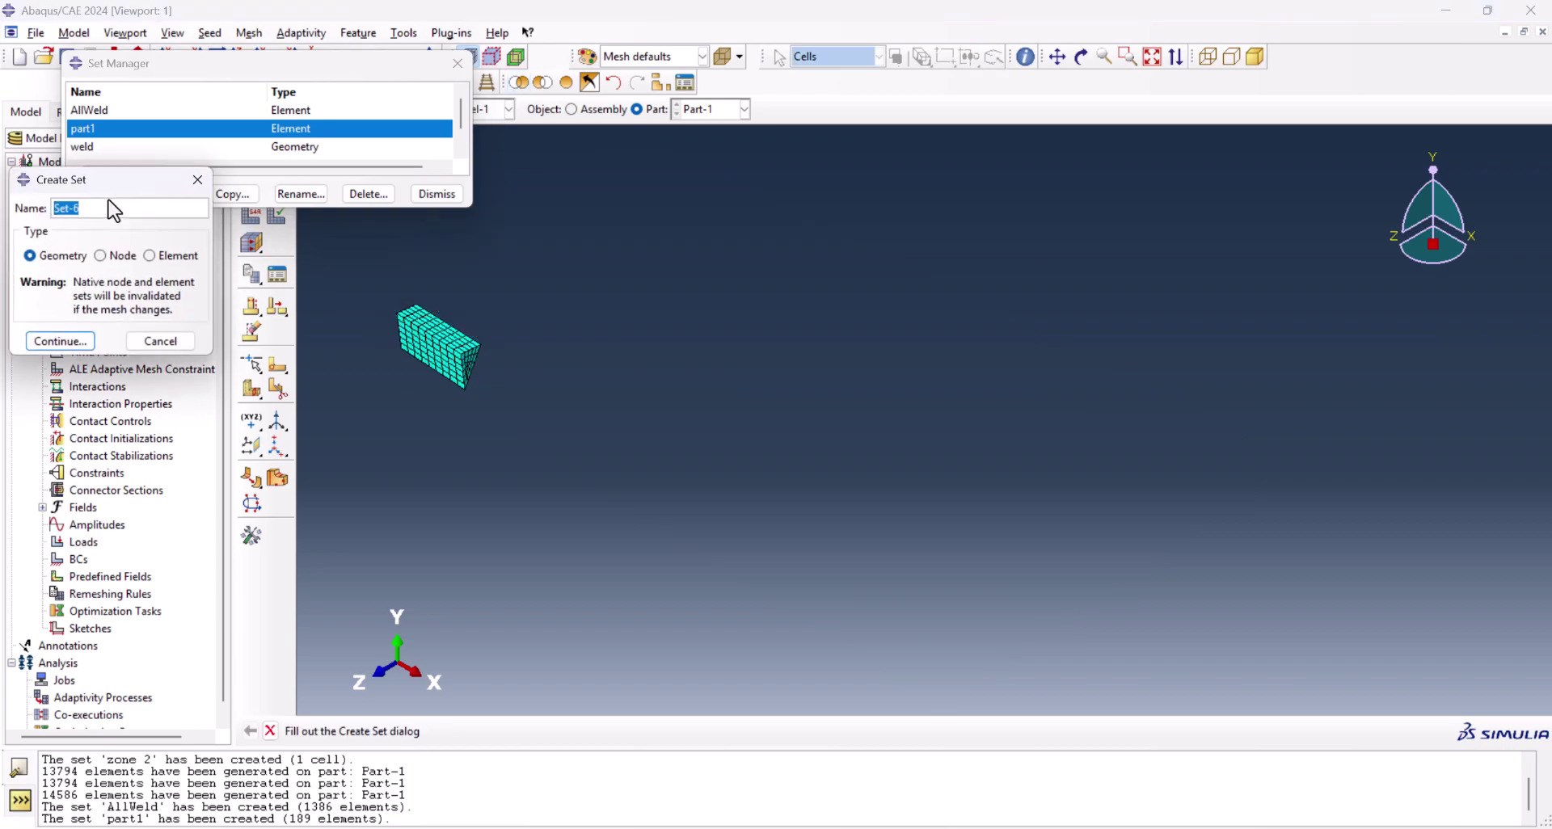
pyautogui.write('part2')
pyautogui.click(159, 255)
pyautogui.click(60, 341)
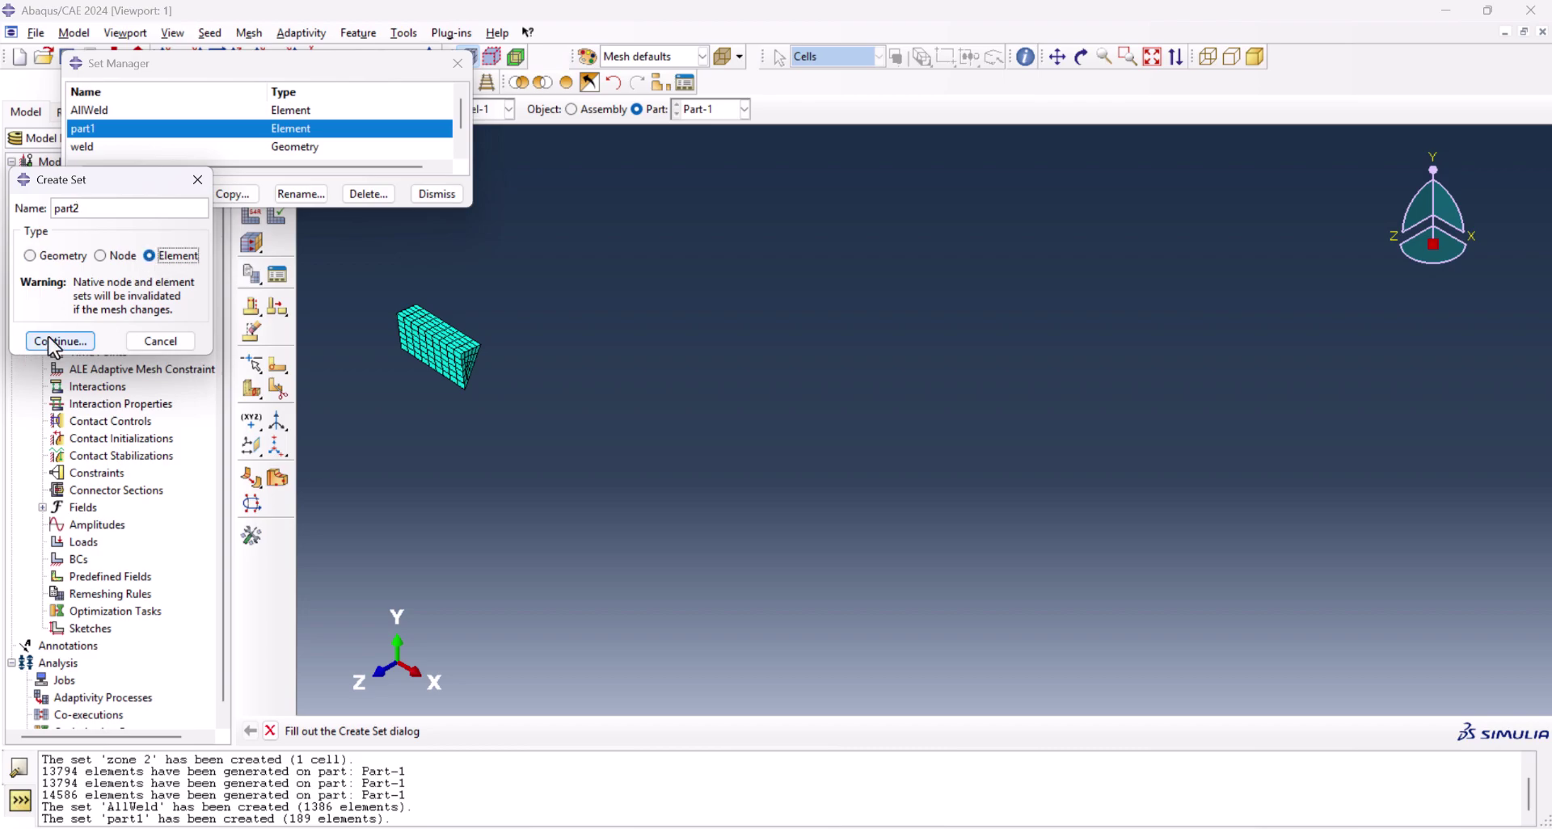
pyautogui.moveTo(338, 282); pyautogui.dragTo(563, 426)
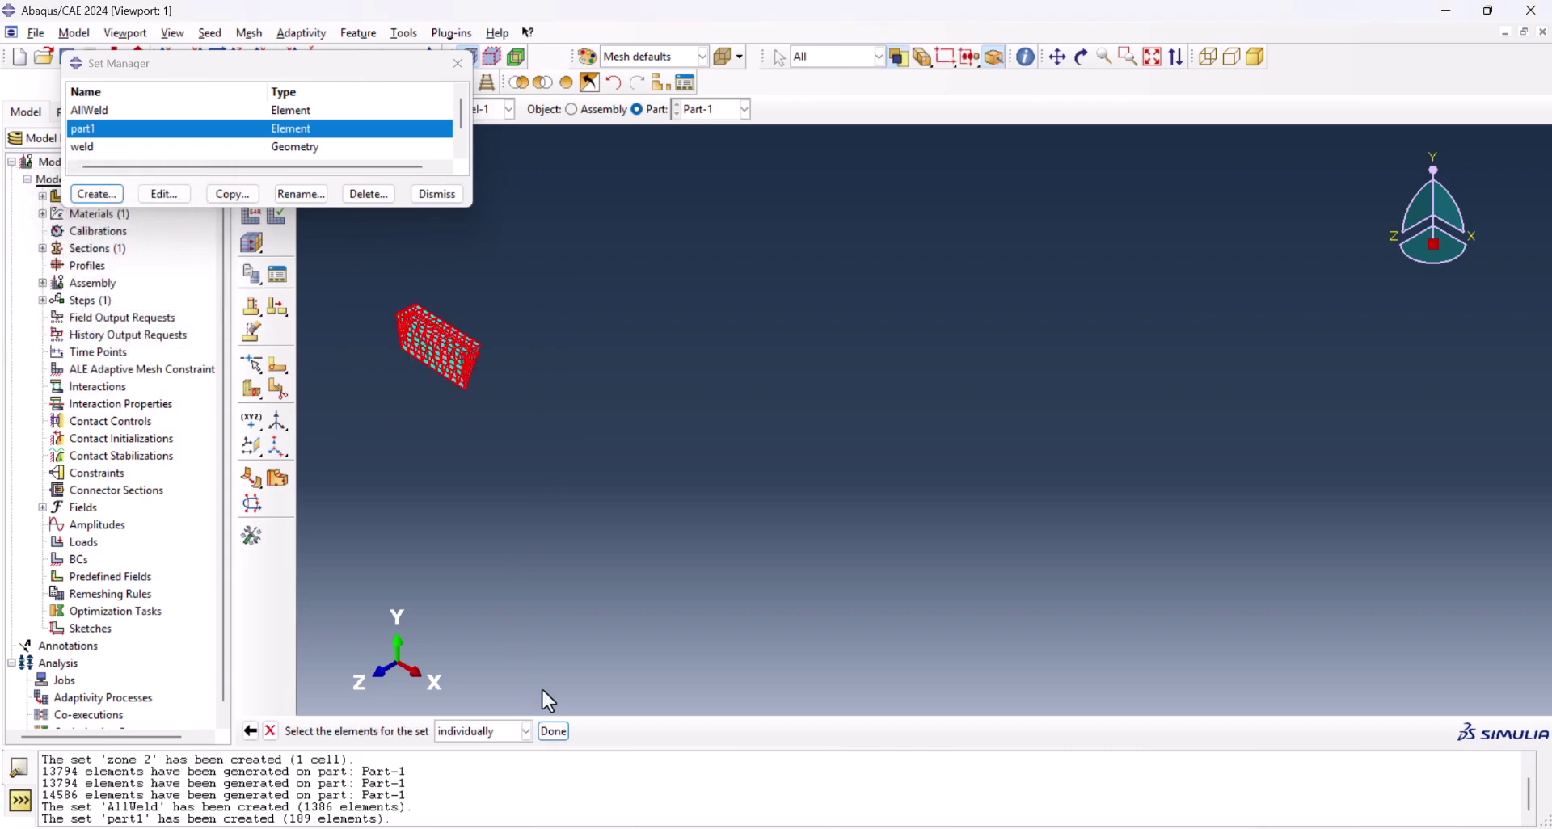
pyautogui.click(554, 731)
# Redisplay the whole part with the third weld cell selected, and close the set manager
pyautogui.click(568, 83)
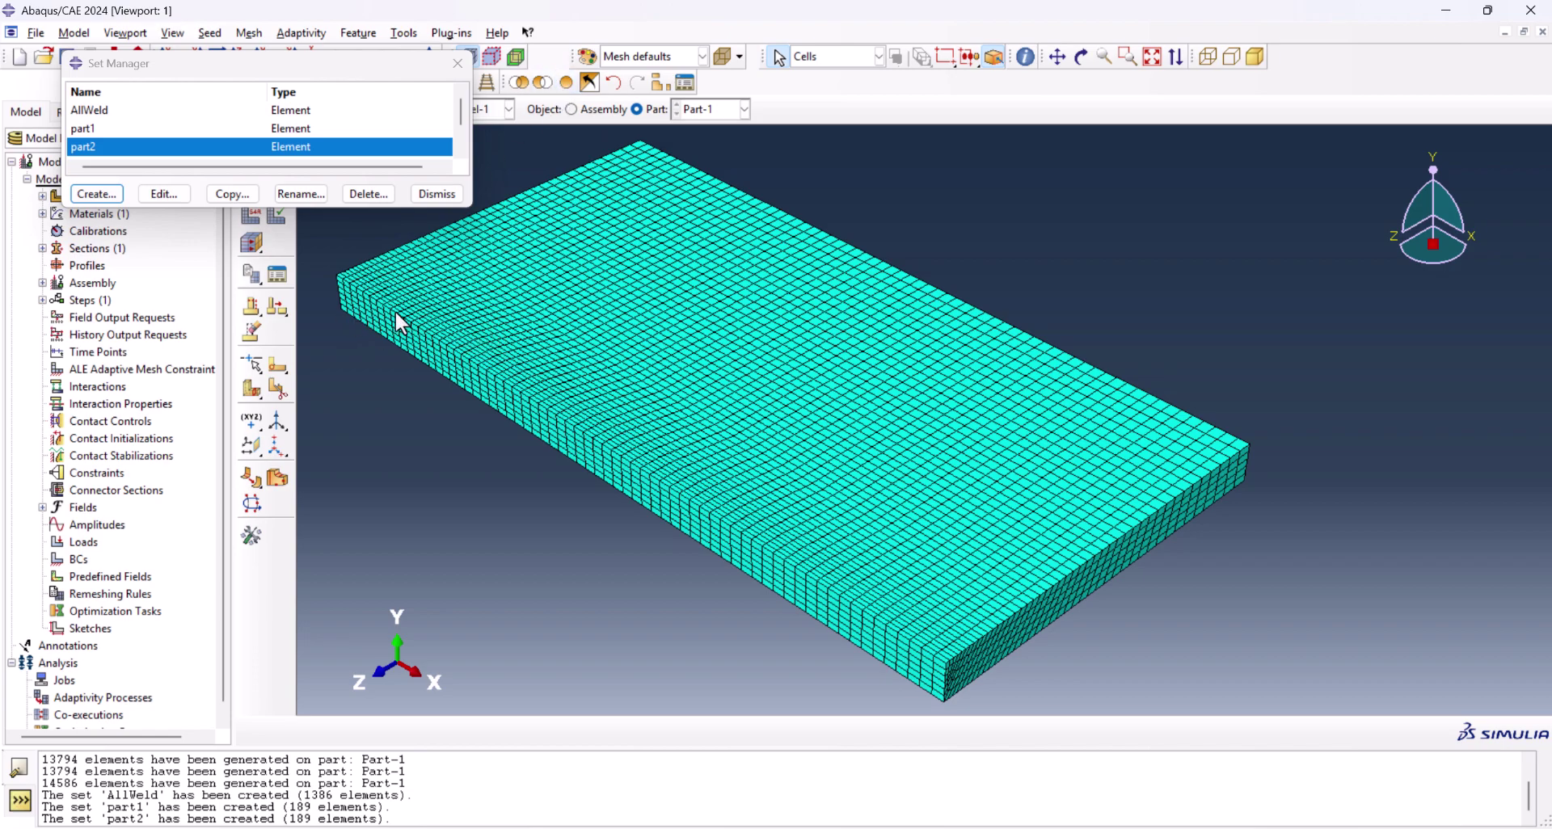
pyautogui.click(488, 385)
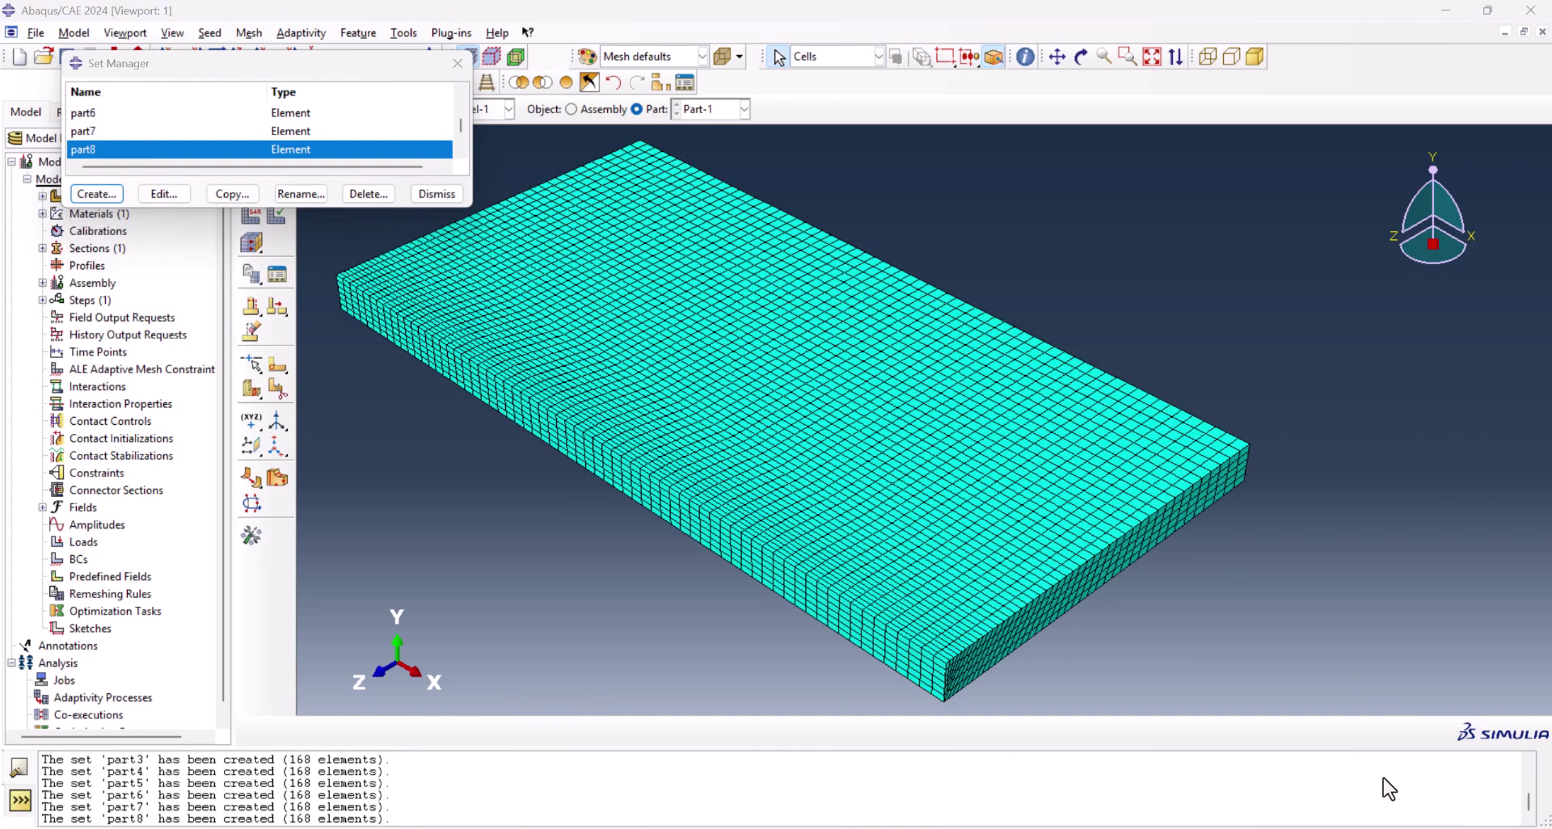
pyautogui.moveTo(316, 63); pyautogui.dragTo(923, 139)
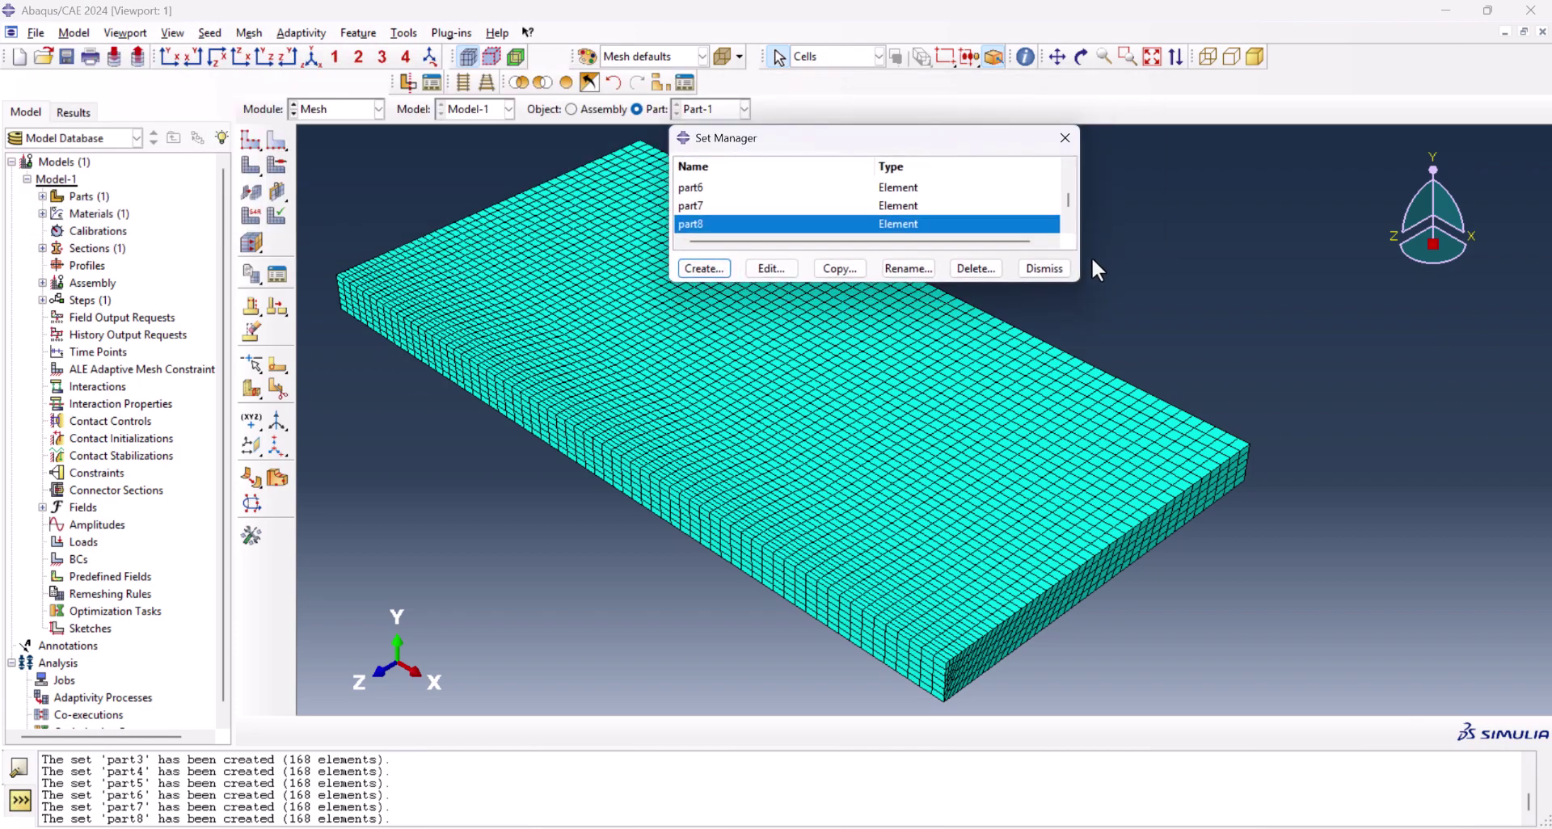
pyautogui.click(1042, 268)
# Switch to the Assembly module and create a dependent instance of Part-1
pyautogui.click(347, 109)
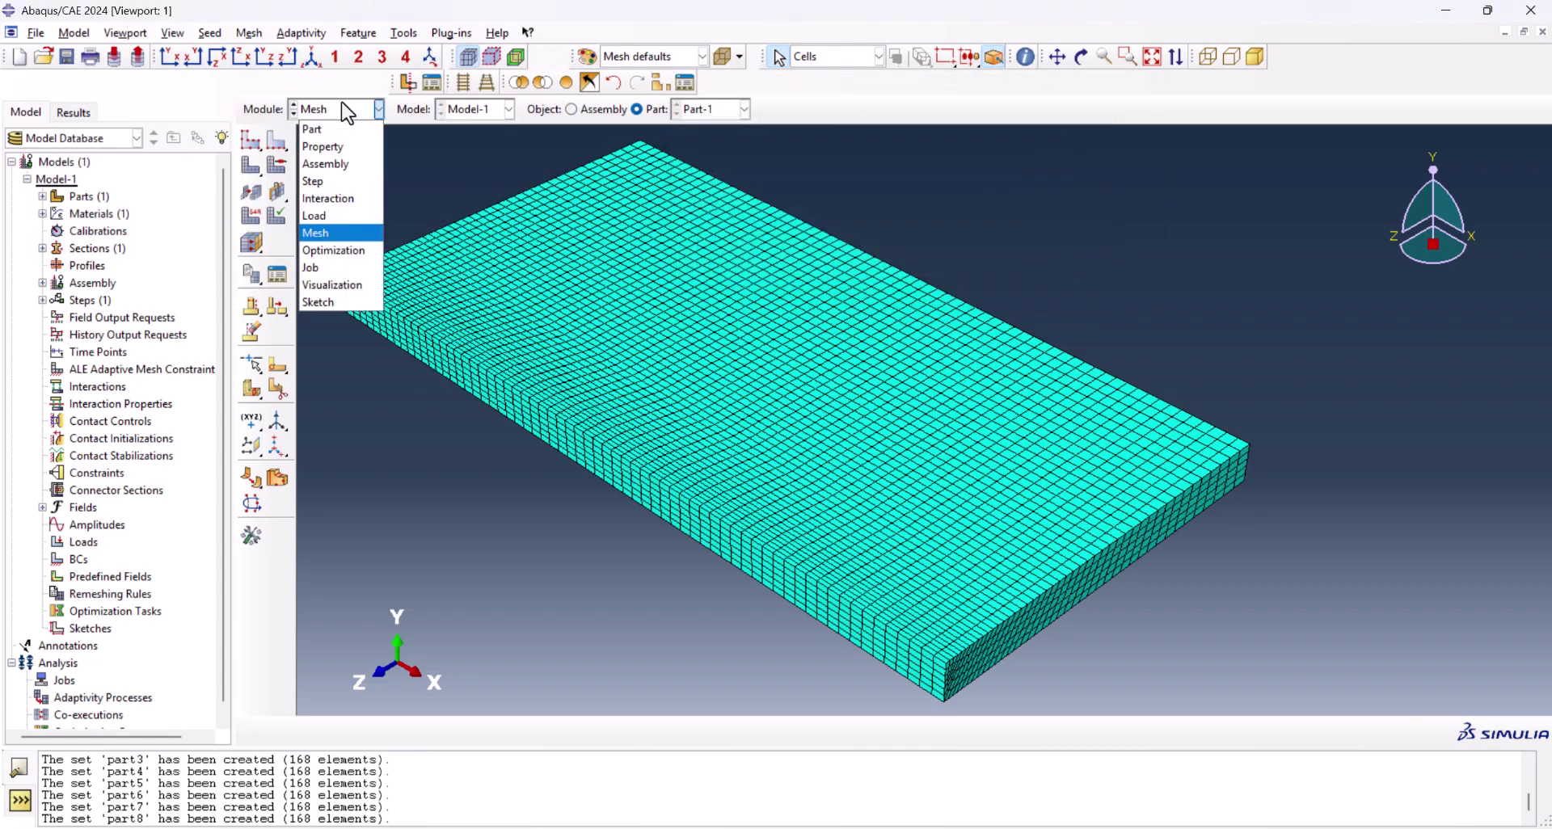
pyautogui.click(340, 163)
pyautogui.click(253, 139)
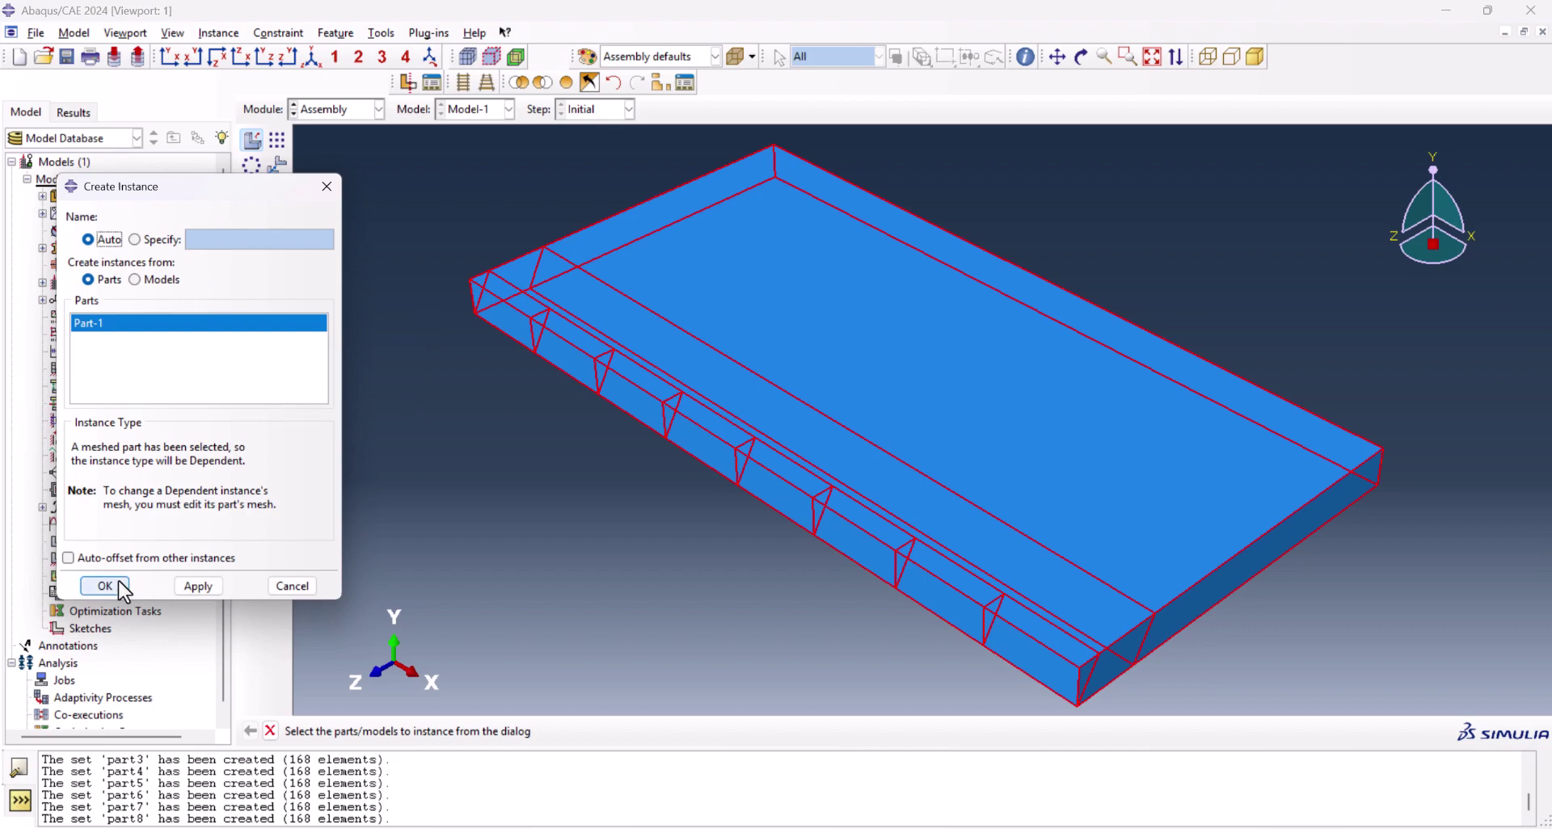
pyautogui.click(123, 590)
# In the Step module, create a transient heat transfer step named death after Initial, with a time period of 0.1
pyautogui.click(326, 115)
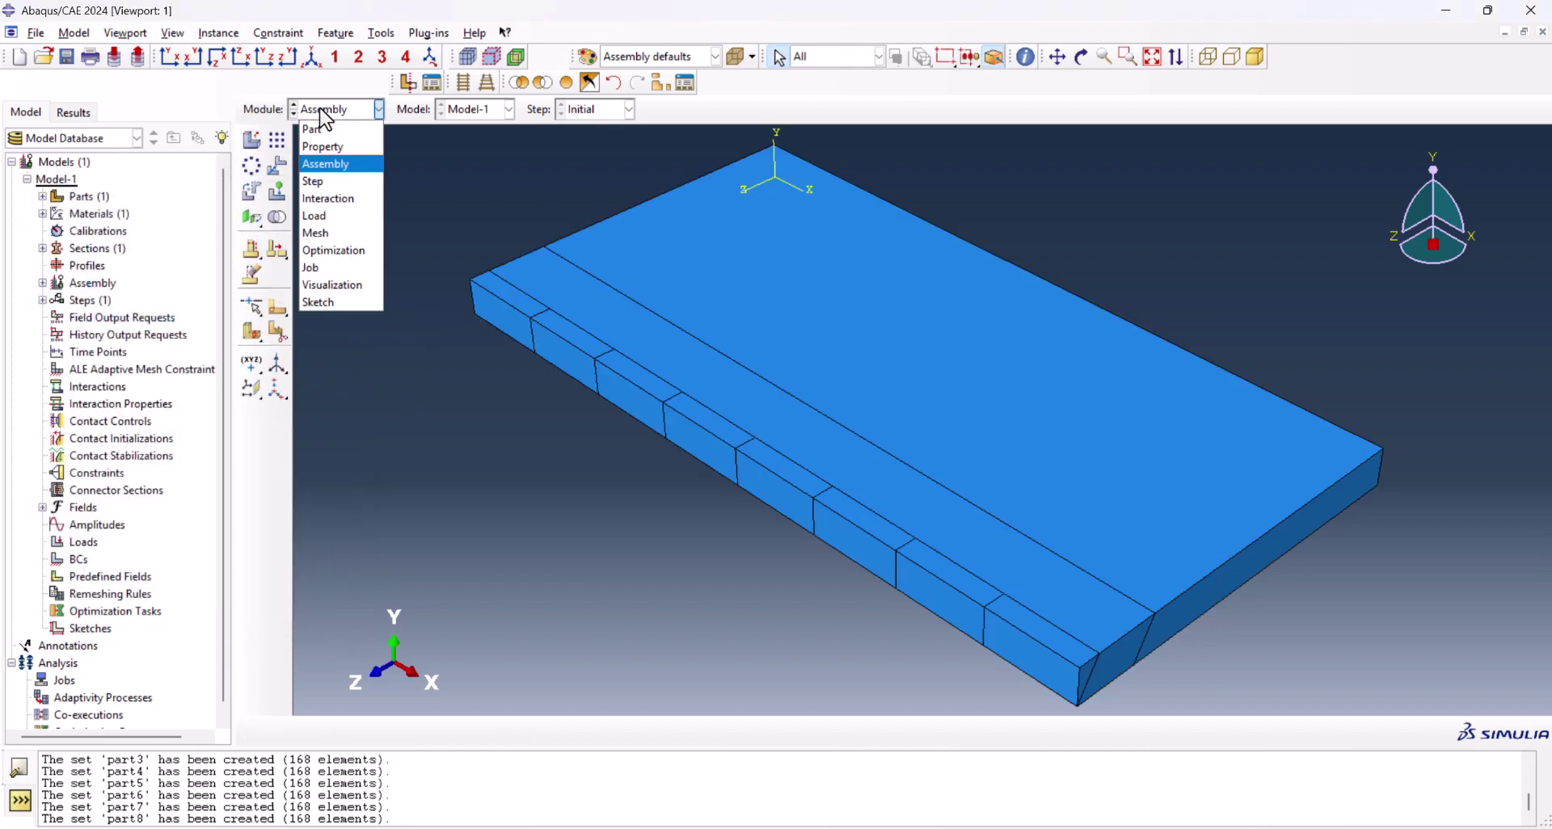
pyautogui.click(323, 182)
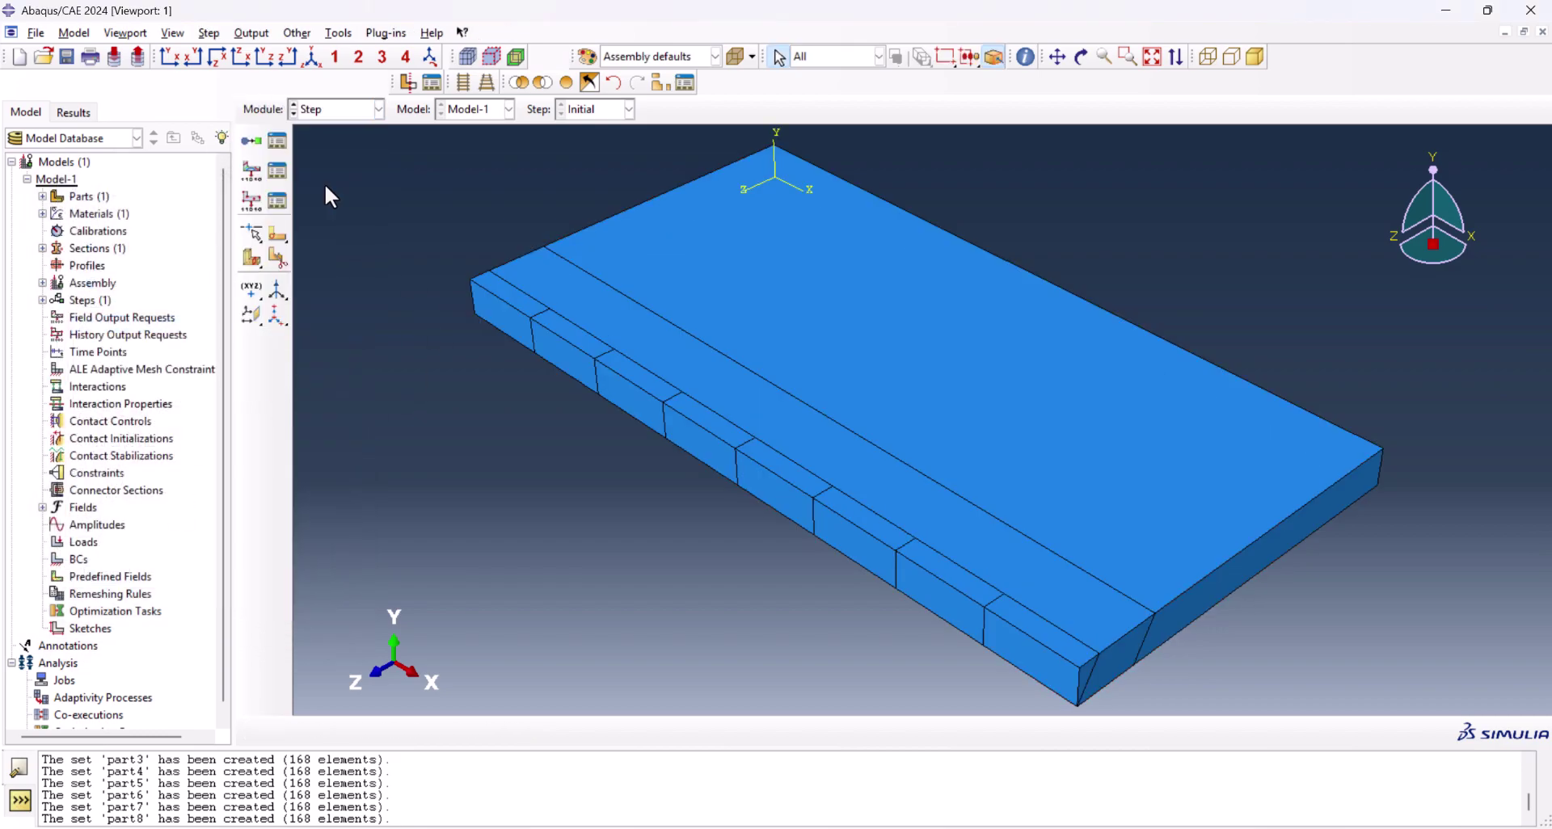
pyautogui.click(260, 147)
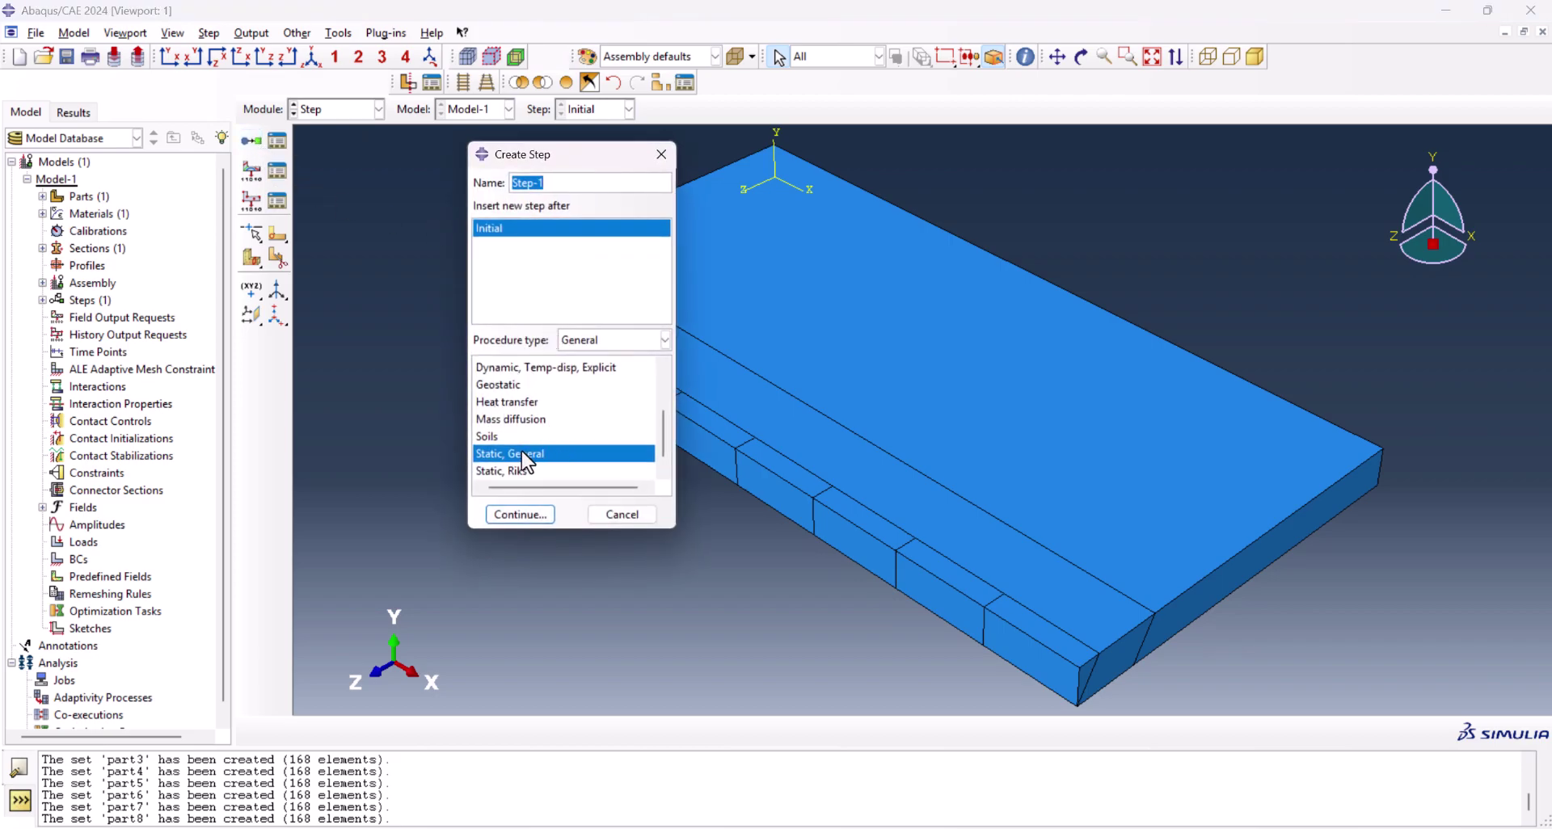
pyautogui.click(520, 402)
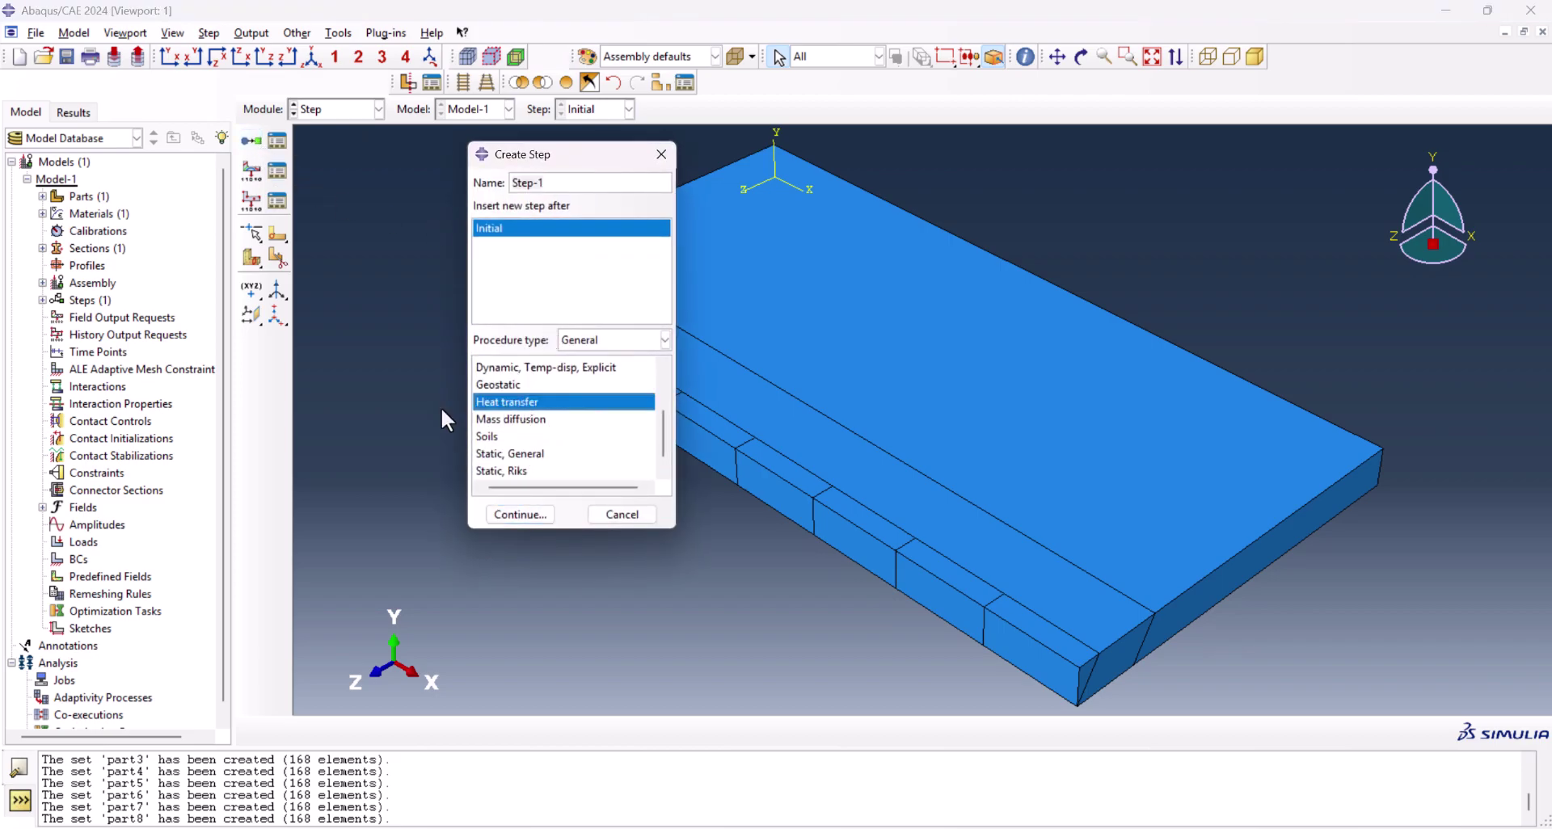
pyautogui.doubleClick(537, 183)
pyautogui.write('death')
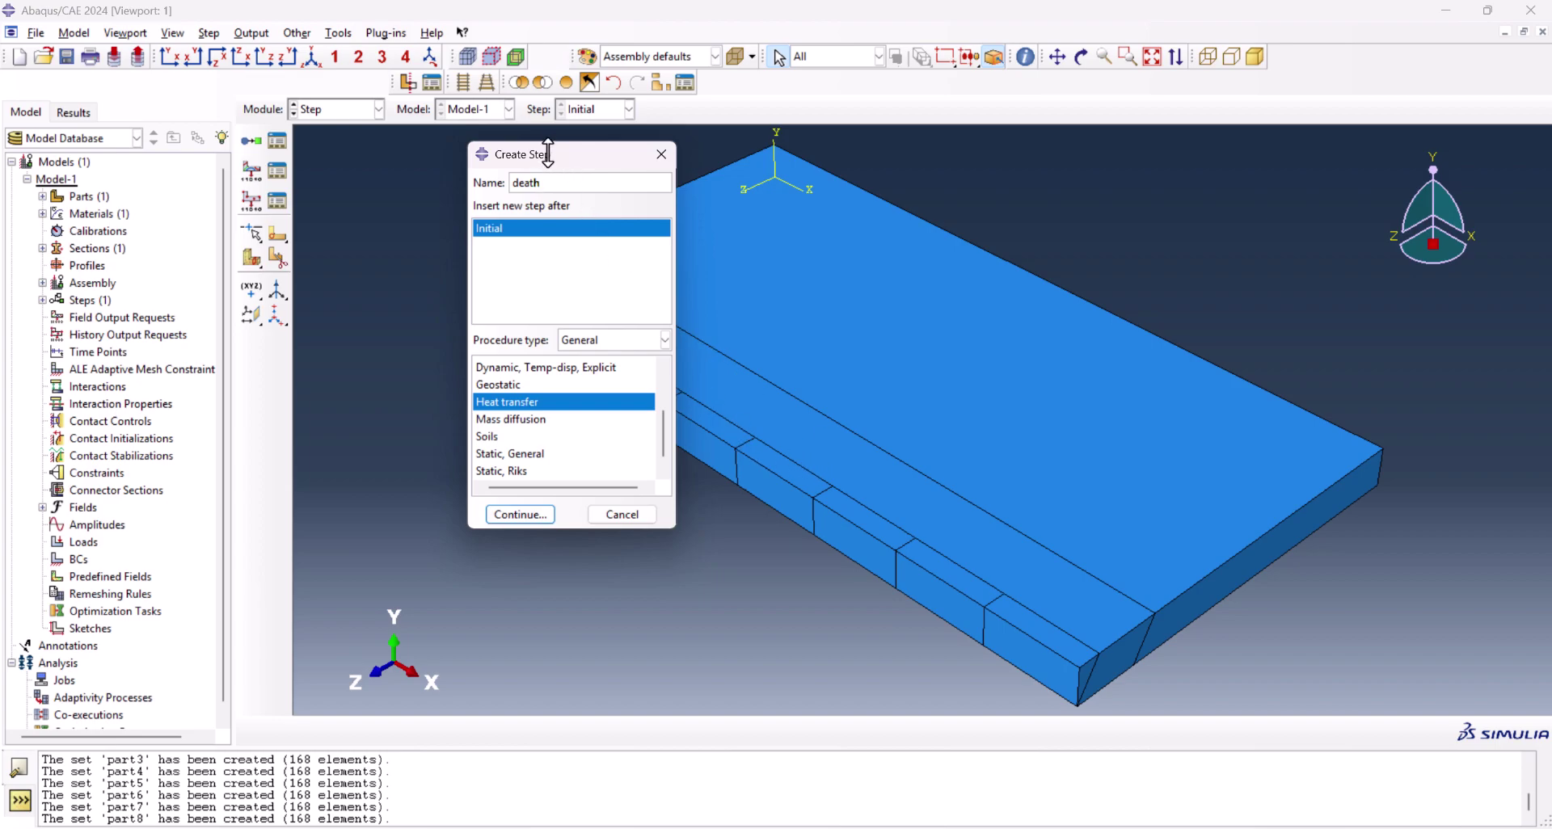
pyautogui.moveTo(565, 154); pyautogui.dragTo(347, 134)
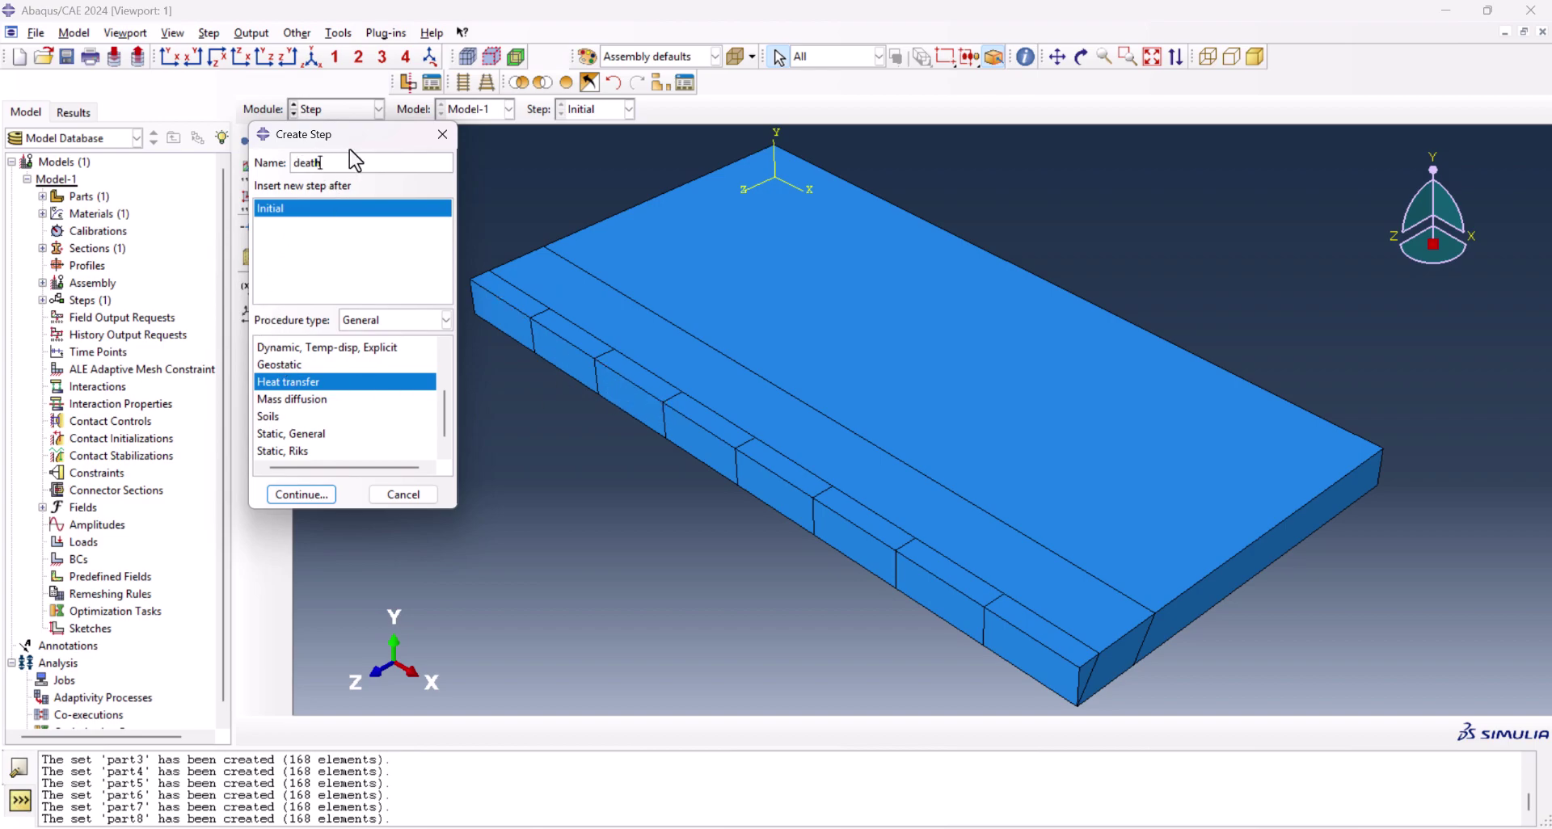
pyautogui.click(306, 495)
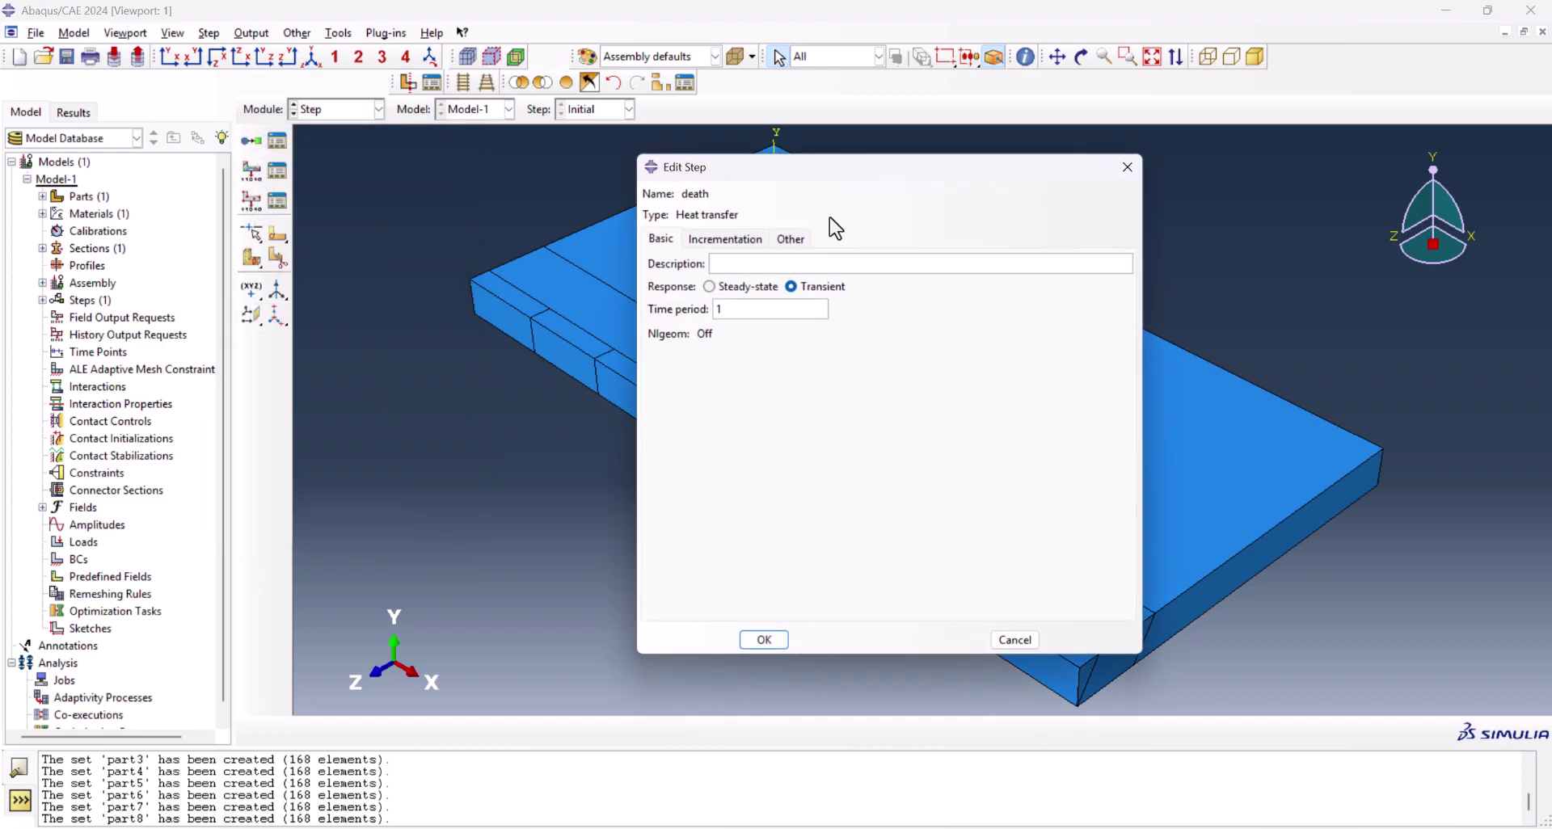
pyautogui.doubleClick(571, 279)
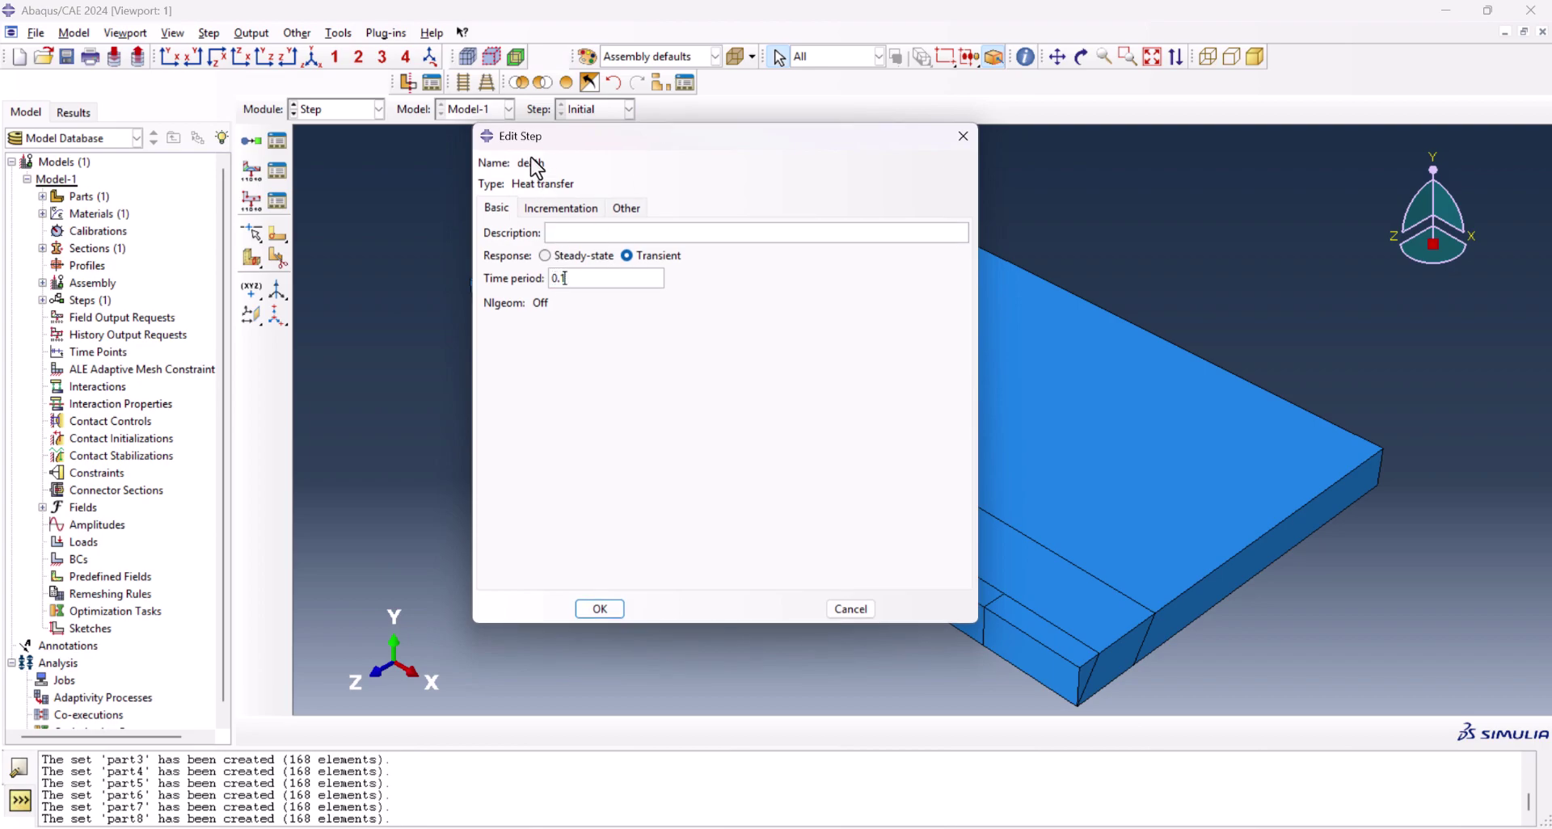
# Set the death step's maximum number of increments to 1000, initial increment size to 1e-2 and minimum to 1e-20
pyautogui.click(556, 208)
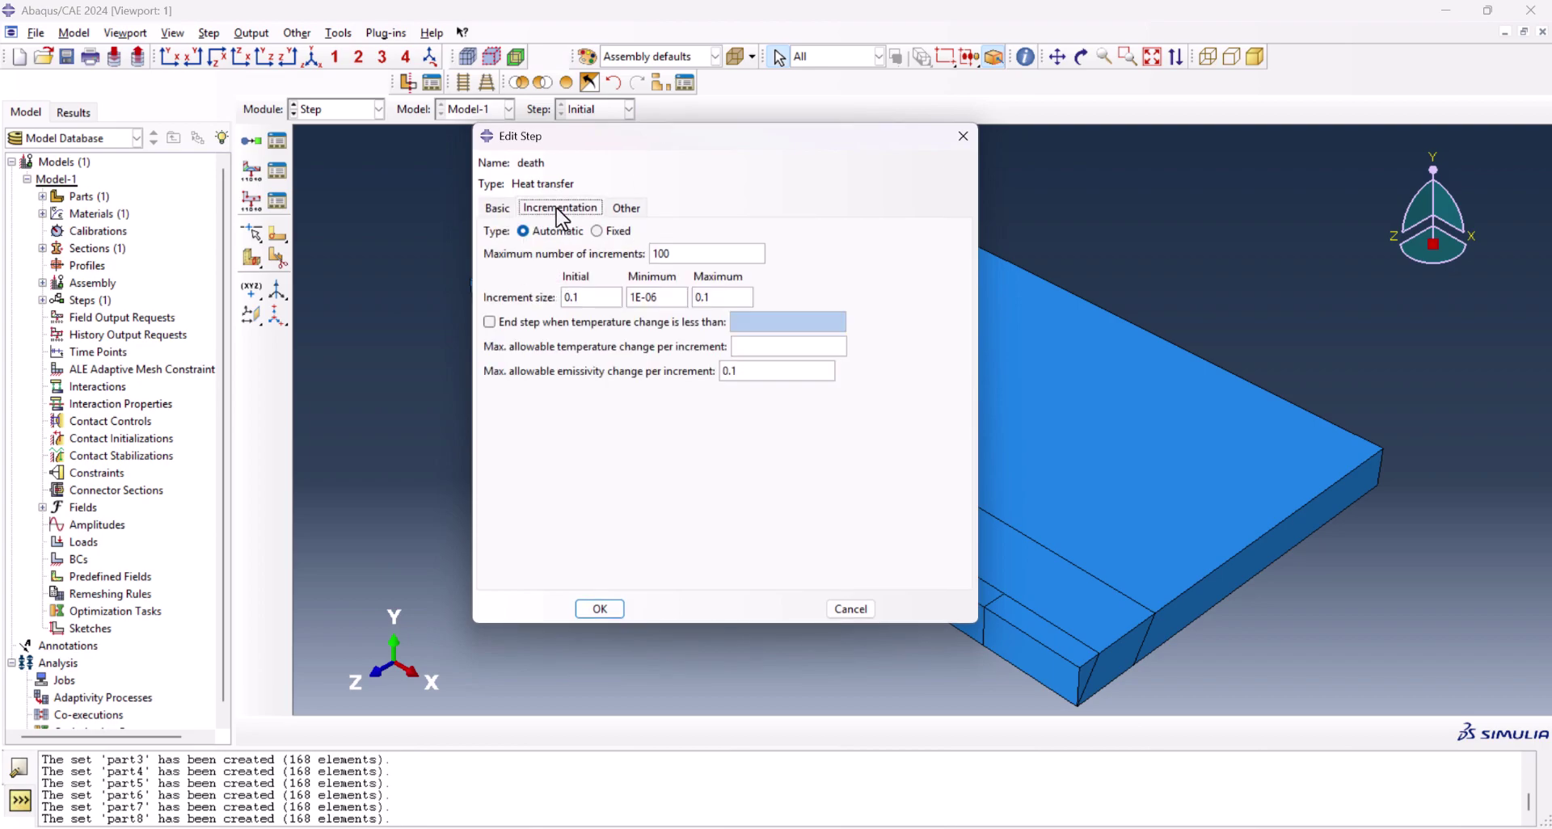
pyautogui.click(674, 255)
pyautogui.moveTo(601, 297); pyautogui.dragTo(531, 290)
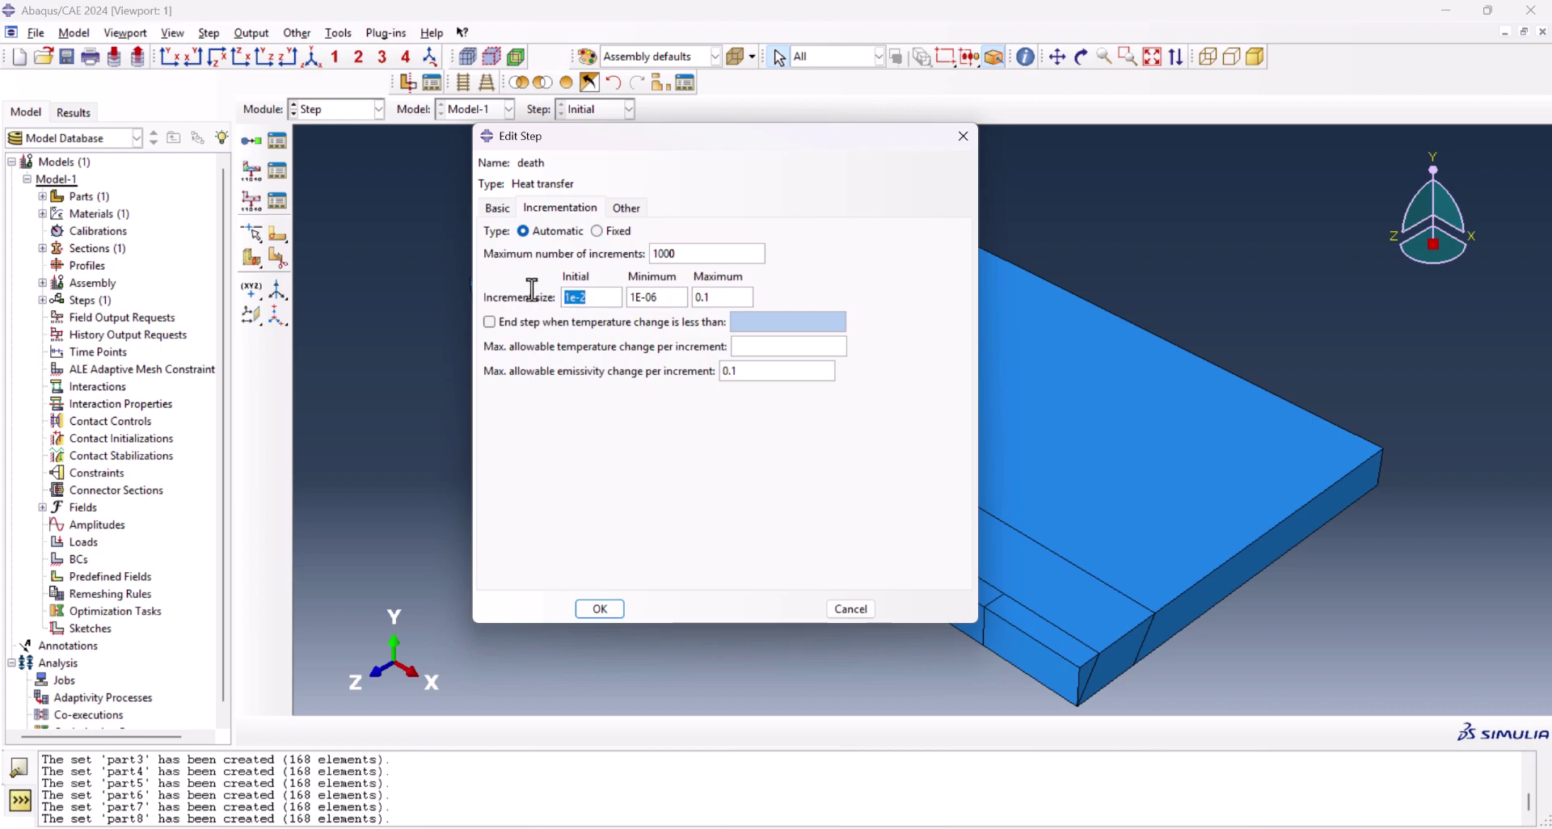
pyautogui.hotkey('ctrl', 'c')
pyautogui.doubleClick(652, 296)
pyautogui.hotkey('ctrl', 'v')
pyautogui.write('0')
# Set the maximum increment size to 0.05 and the maximum allowable temperature change per increment to 350, and accept the step
pyautogui.click(730, 305)
pyautogui.press('BackSpace')
pyautogui.press('BackSpace')
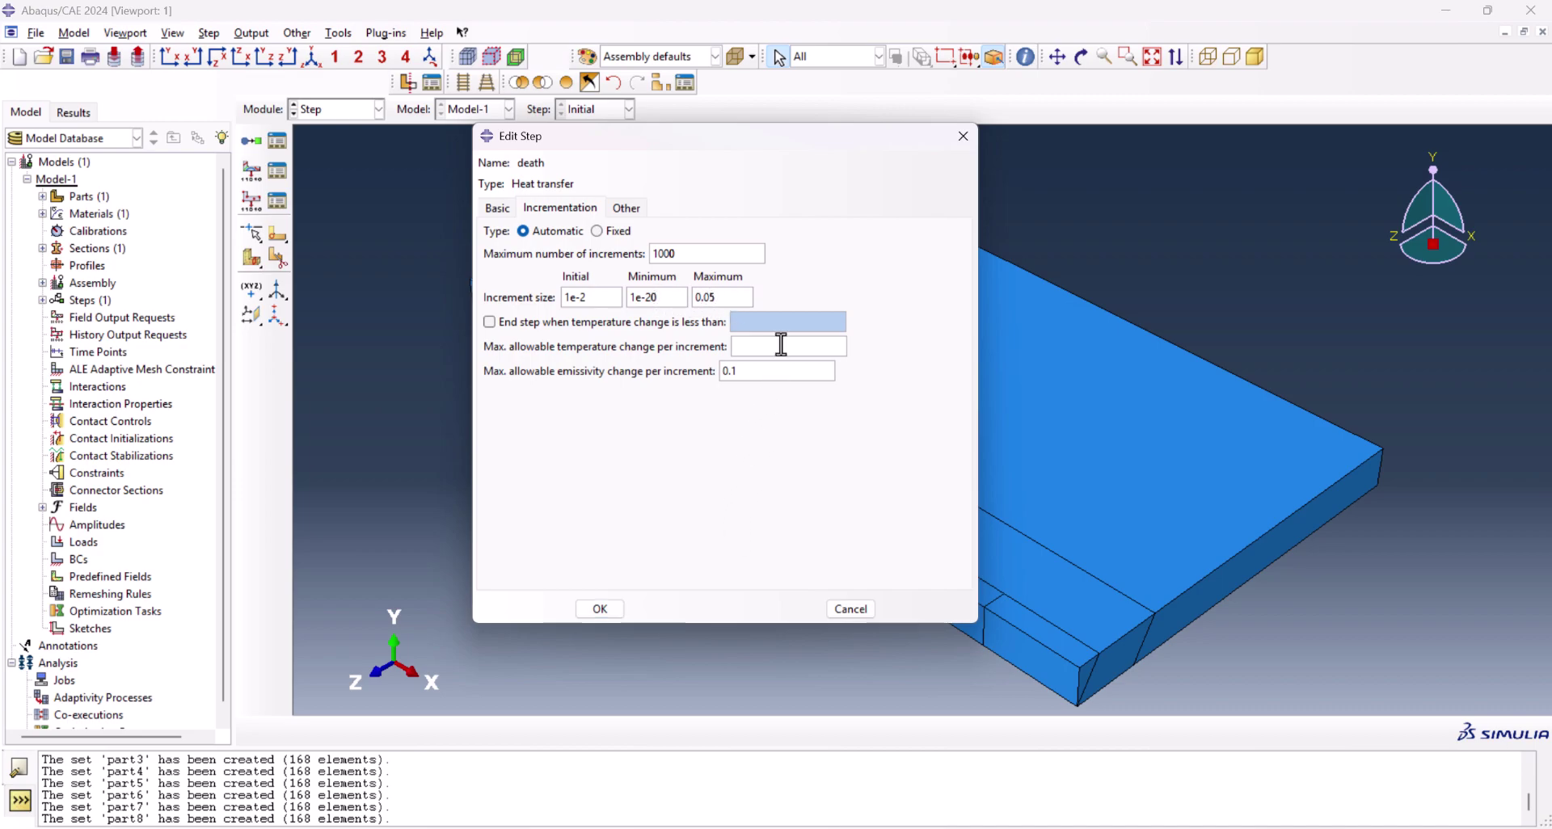
pyautogui.write('350')
pyautogui.click(600, 608)
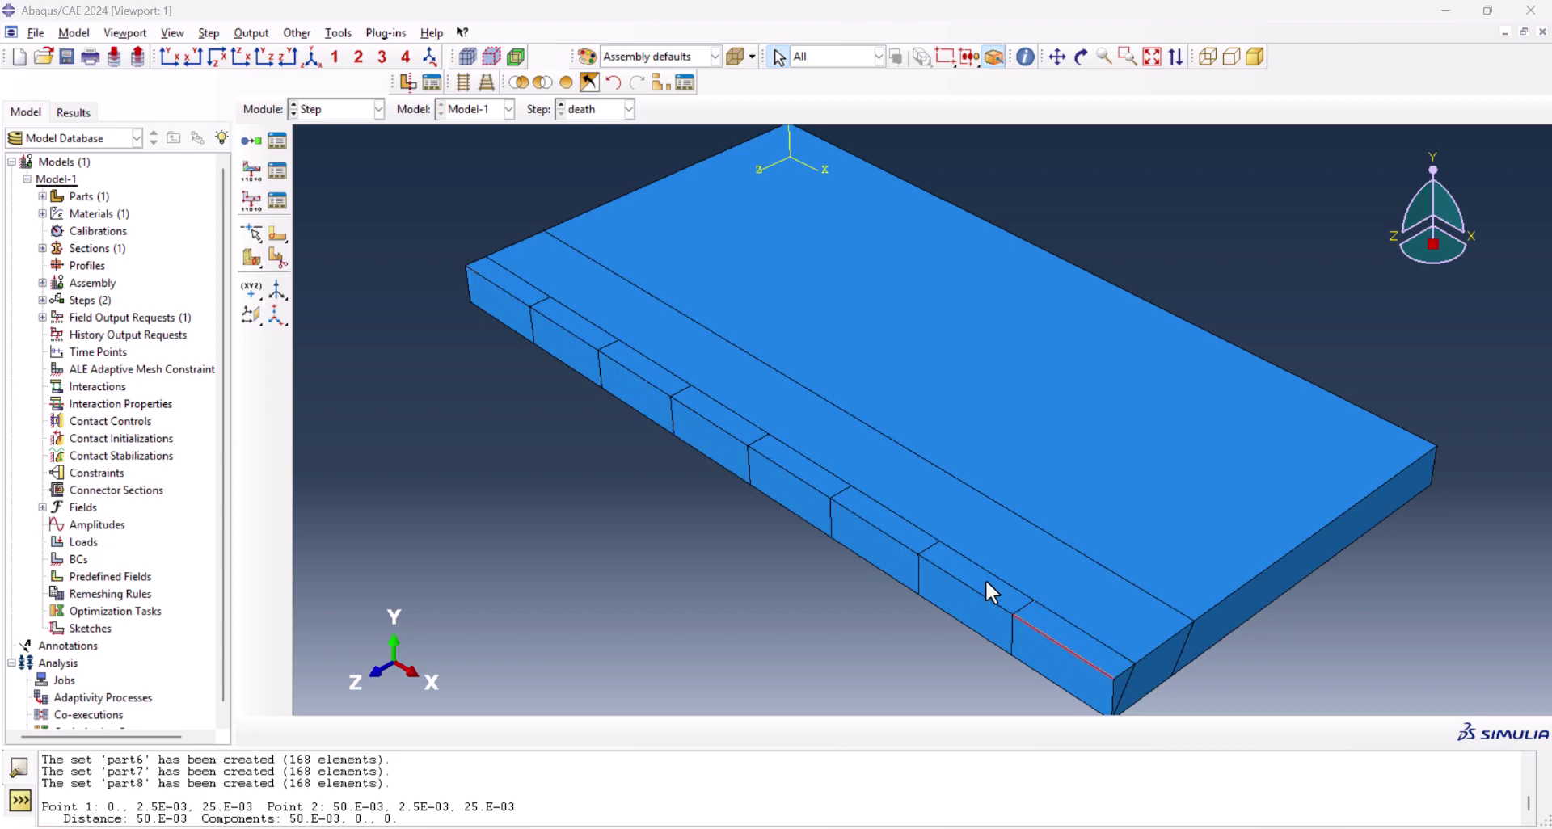
# Create a transient heat transfer step named Step-1 after the death step, with a time period of 0.5
pyautogui.click(495, 274)
pyautogui.click(278, 141)
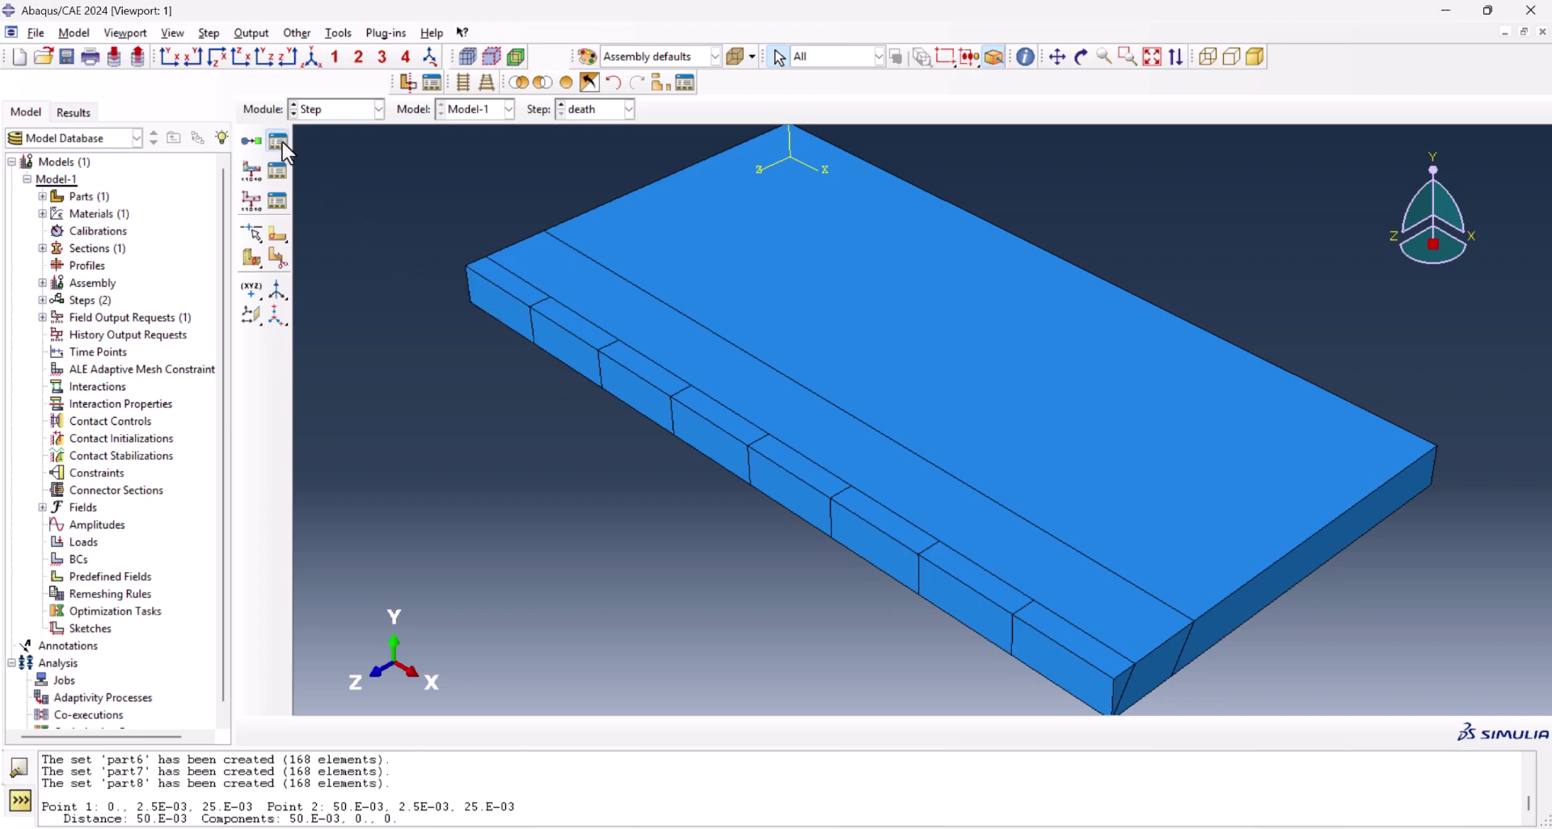
pyautogui.click(260, 276)
pyautogui.click(212, 568)
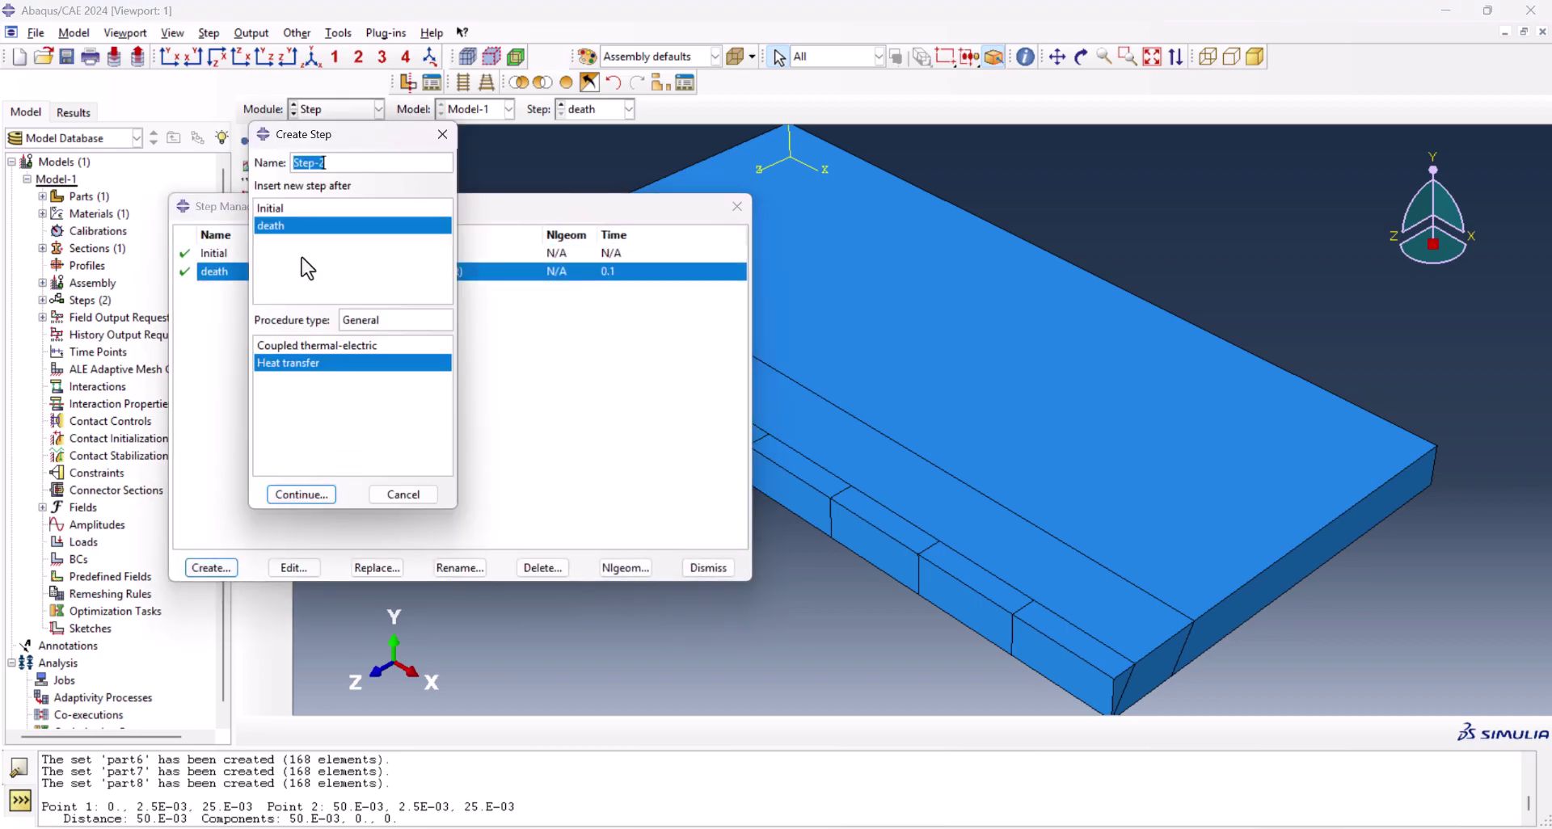
pyautogui.moveTo(327, 164); pyautogui.dragTo(317, 164)
pyautogui.click(301, 497)
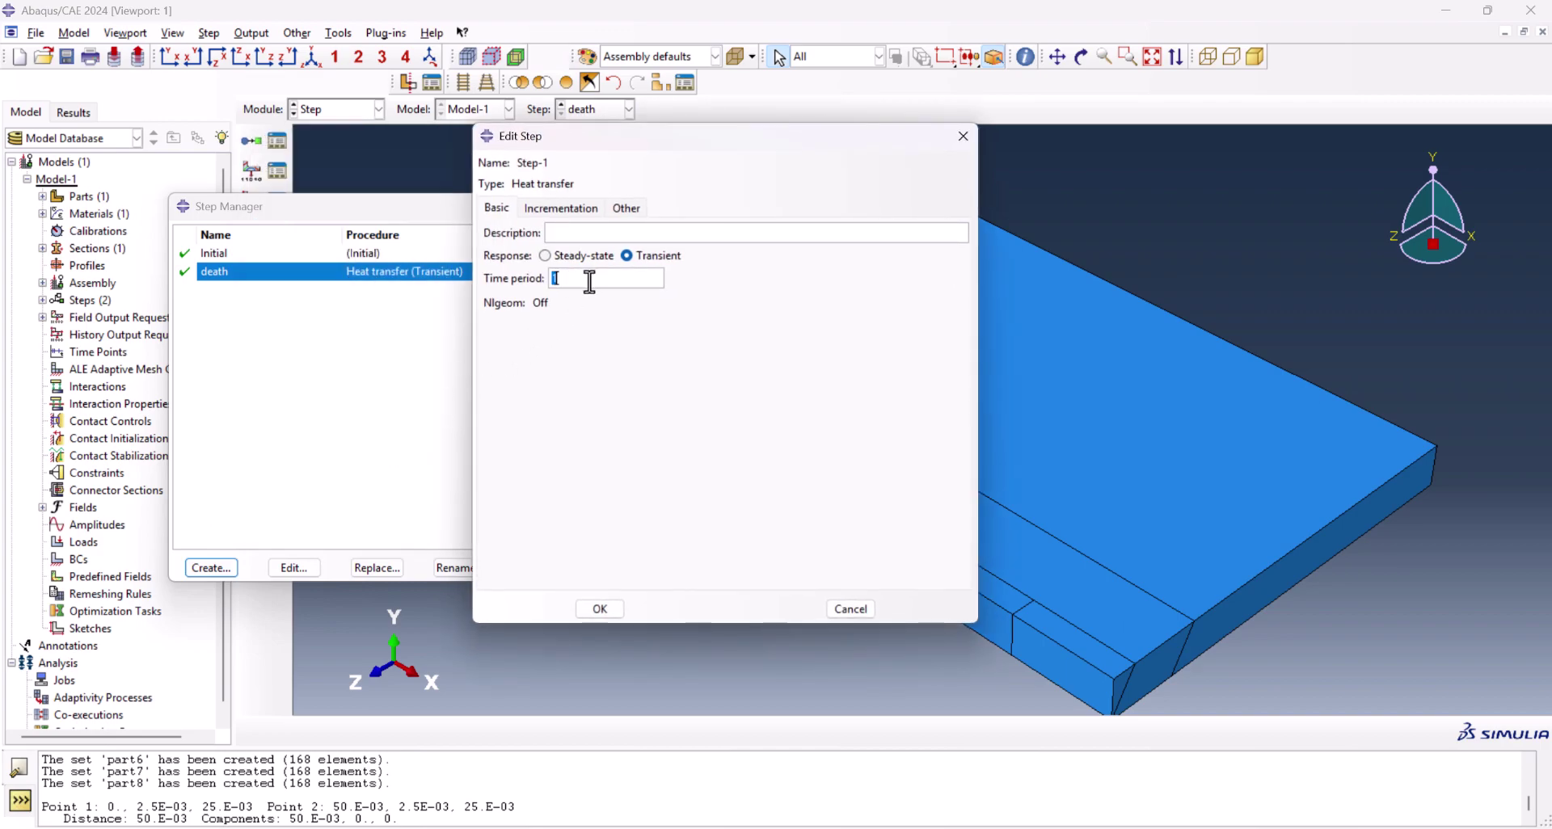
pyautogui.click(561, 208)
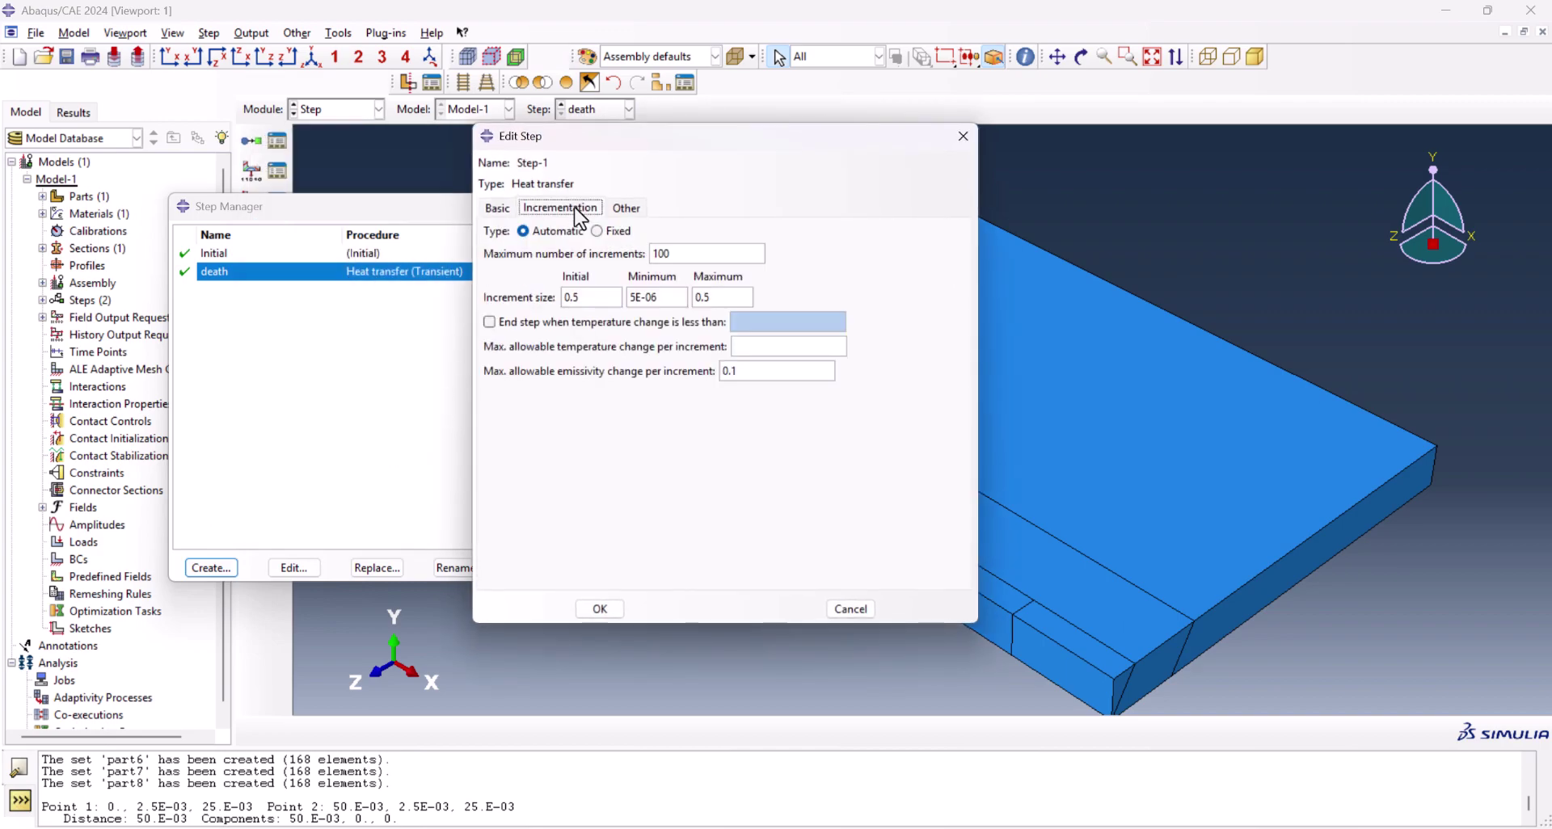
# Set Step-1's initial increment size to 1e-2 and its minimum increment size to 1e-20
pyautogui.doubleClick(579, 297)
pyautogui.write('1e-2')
pyautogui.doubleClick(650, 298)
pyautogui.write('1e-')
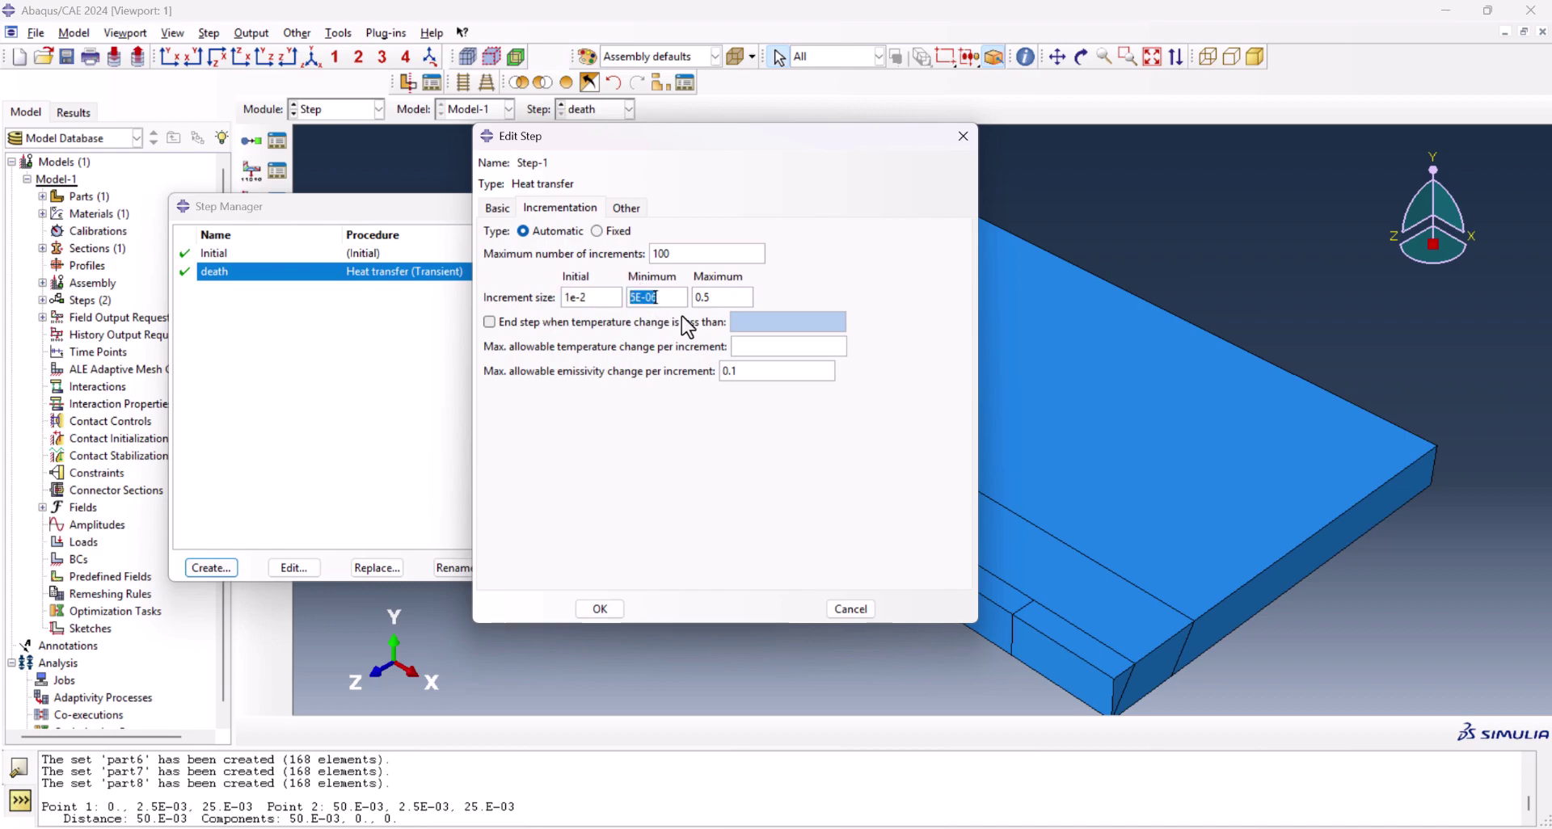
pyautogui.write('20')
pyautogui.doubleClick(724, 298)
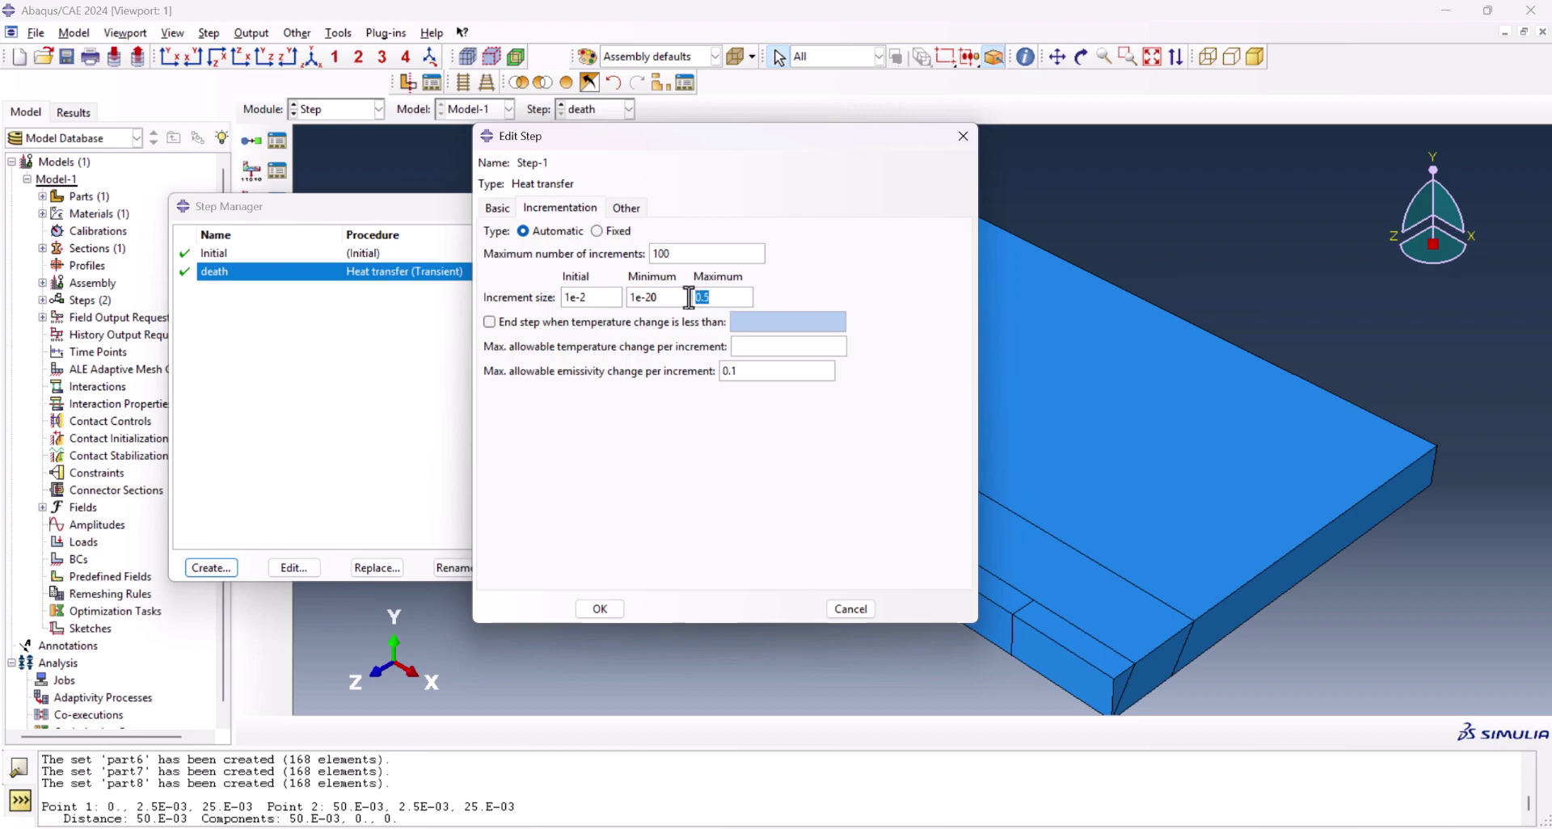
# Set Step-1's maximum increment size to 0.25, maximum number of increments to 1000 and allowable temperature change per increment to 350, and accept the step
pyautogui.click(498, 209)
pyautogui.click(561, 209)
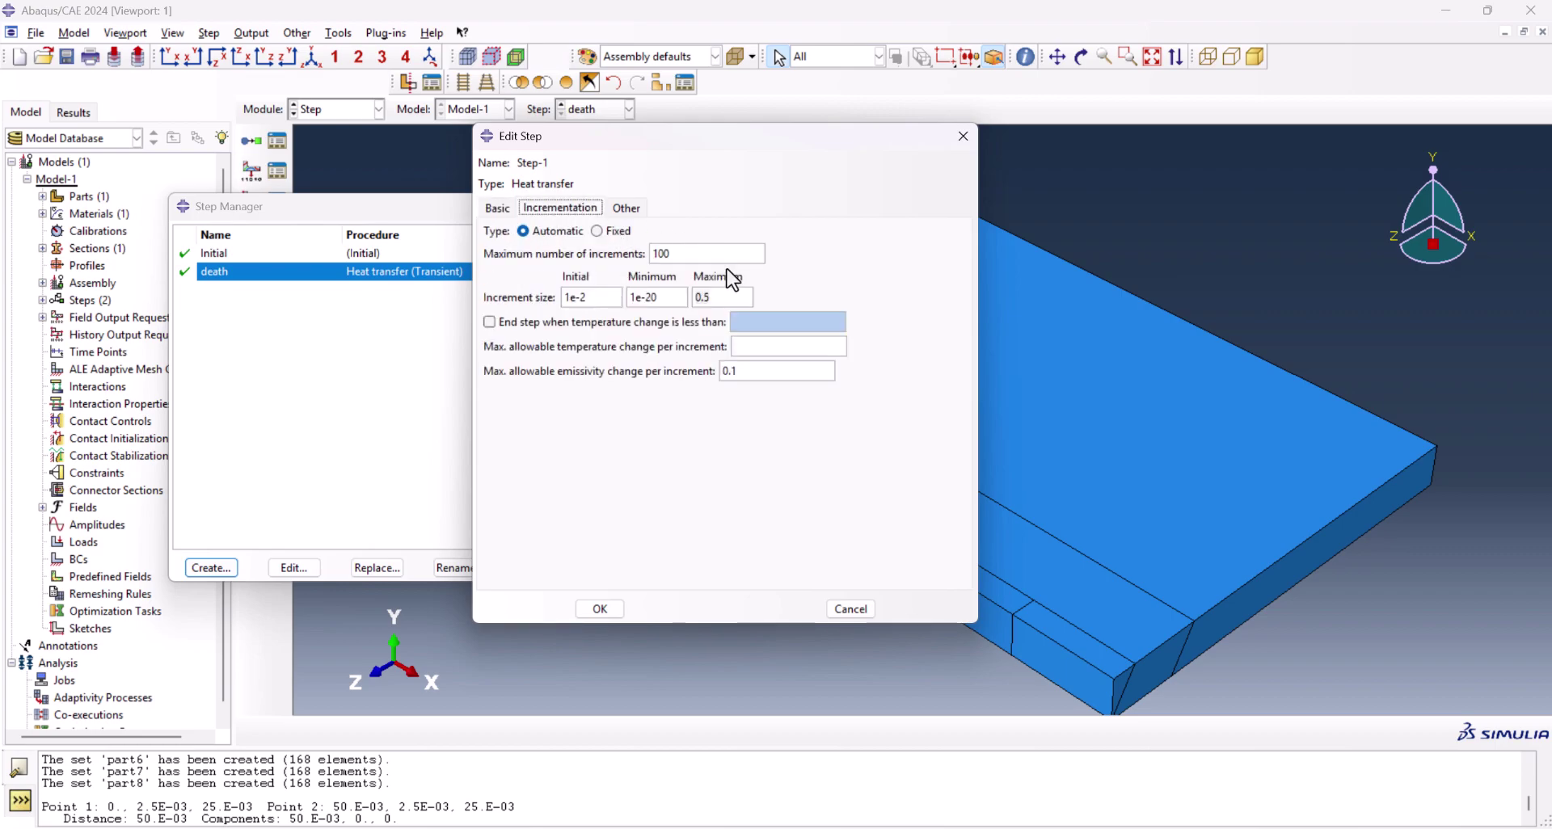
pyautogui.doubleClick(703, 298)
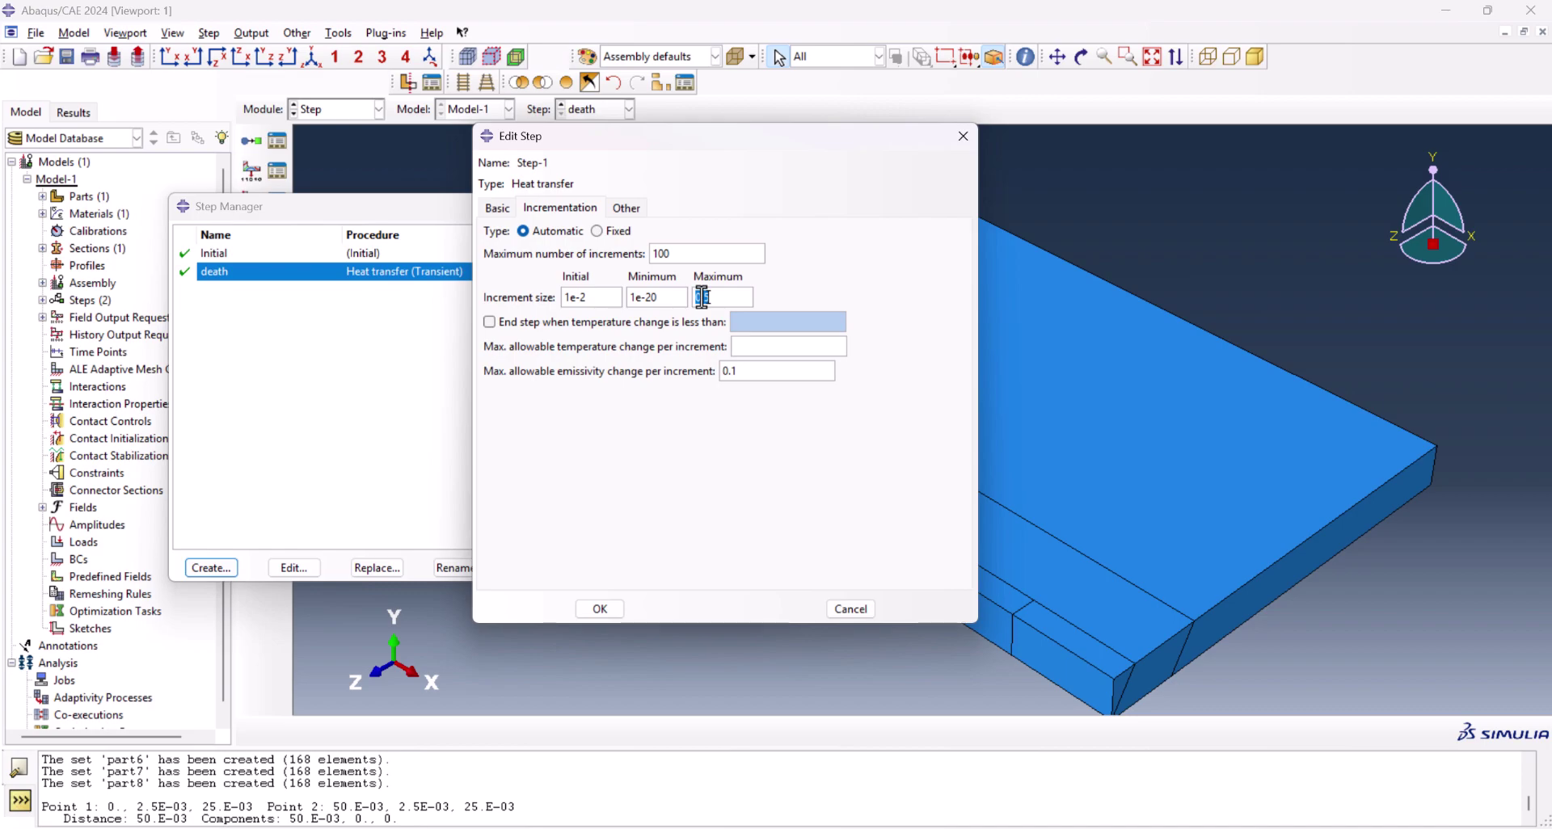
pyautogui.click(704, 298)
pyautogui.click(706, 257)
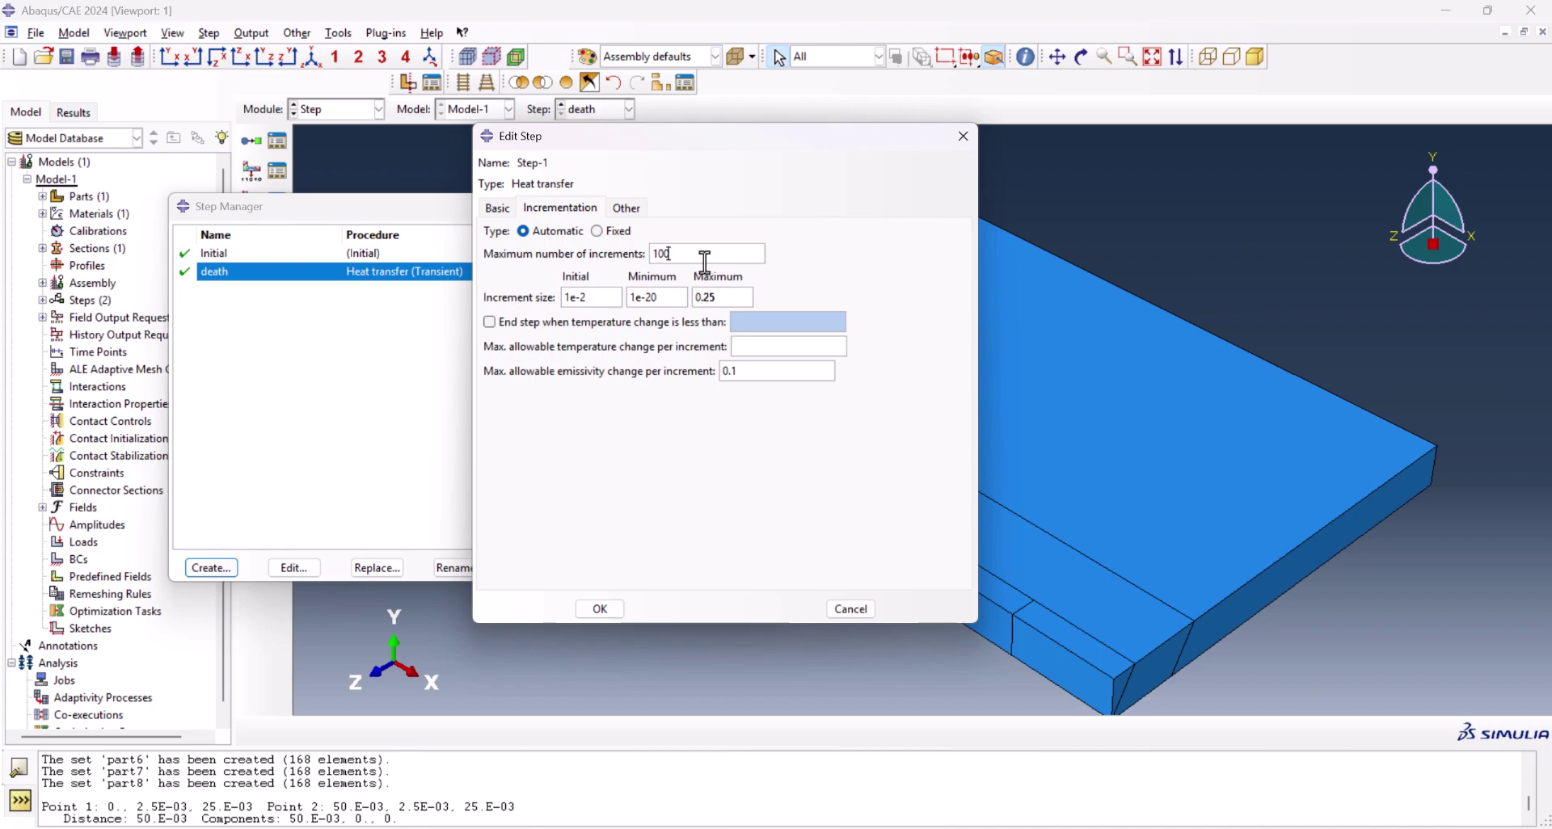
pyautogui.click(755, 348)
pyautogui.click(599, 610)
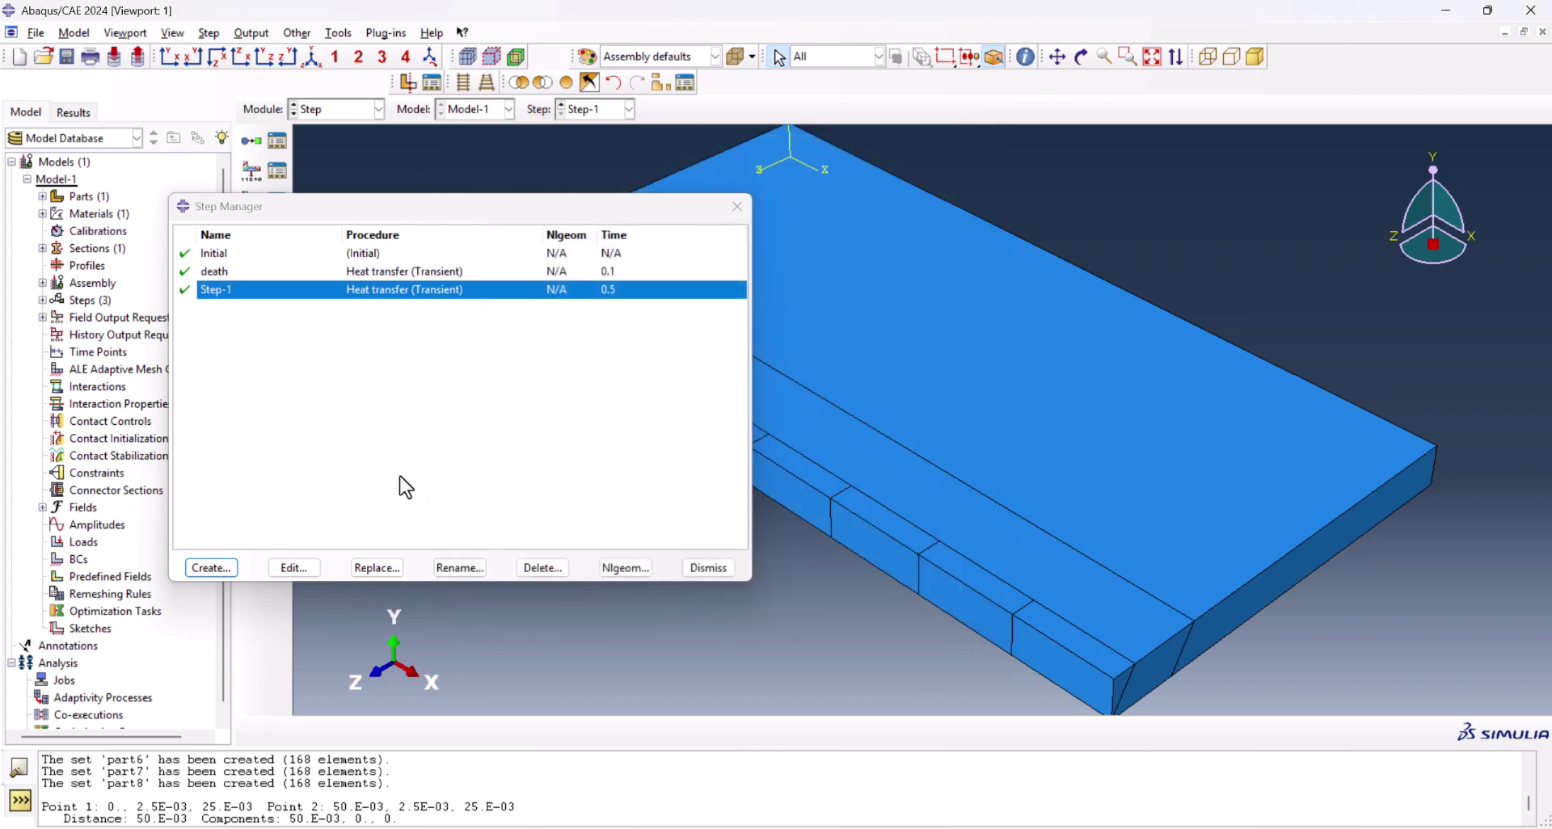
# Create a transient heat transfer step named Step-2 after Step-1, with a time period of 0.5
pyautogui.click(208, 569)
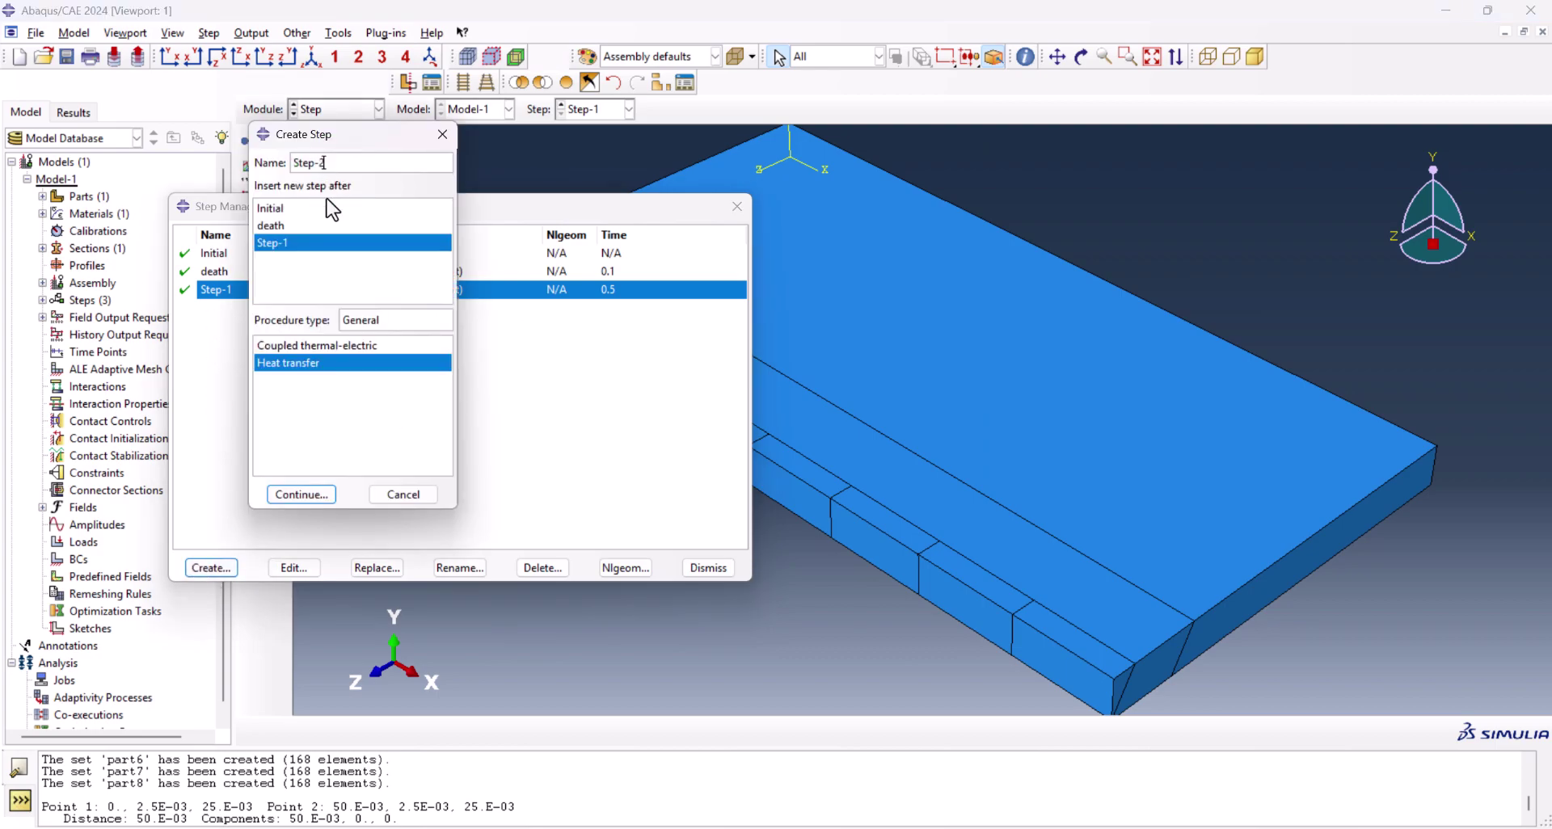
pyautogui.click(317, 495)
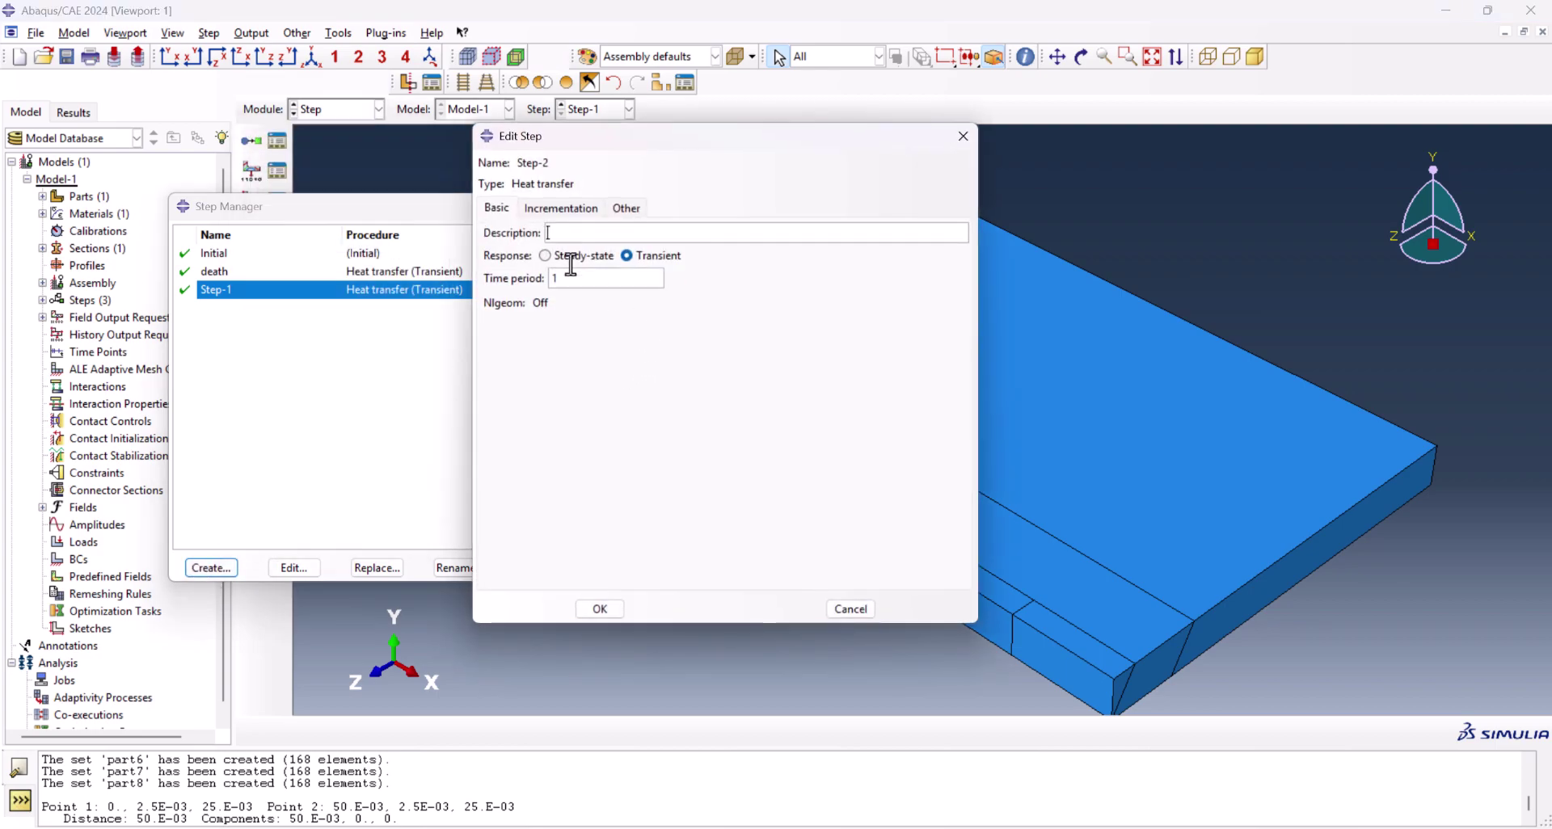
pyautogui.doubleClick(556, 278)
pyautogui.write('.5')
# Set Step-2's incrementation to 1000 increments, initial size 1e-2, minimum 1e-20, maximum 0.25 and allowable temperature change 350, and accept the step
pyautogui.click(561, 208)
pyautogui.click(703, 255)
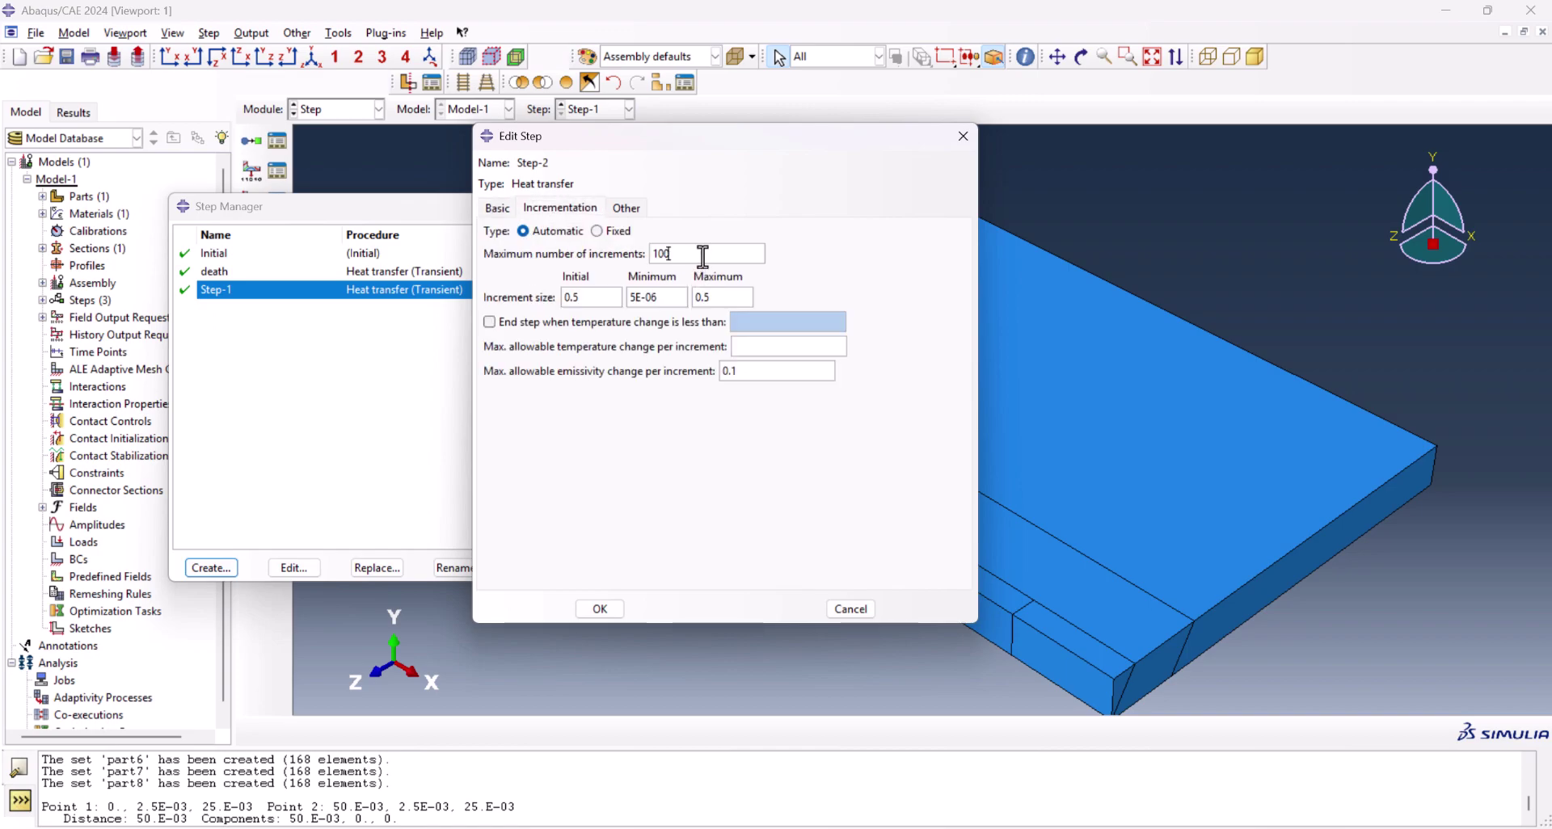
pyautogui.write('e-2')
pyautogui.doubleClick(605, 300)
pyautogui.hotkey('ctrl', 'c')
pyautogui.doubleClick(672, 301)
pyautogui.hotkey('ctrl', 'v')
pyautogui.click(773, 346)
pyautogui.click(598, 608)
# Add heat transfer steps Step-3 and Step-4 after Step-2, each with a time period of 0.5 and the same incrementation as Step-2
pyautogui.click(211, 568)
pyautogui.click(301, 494)
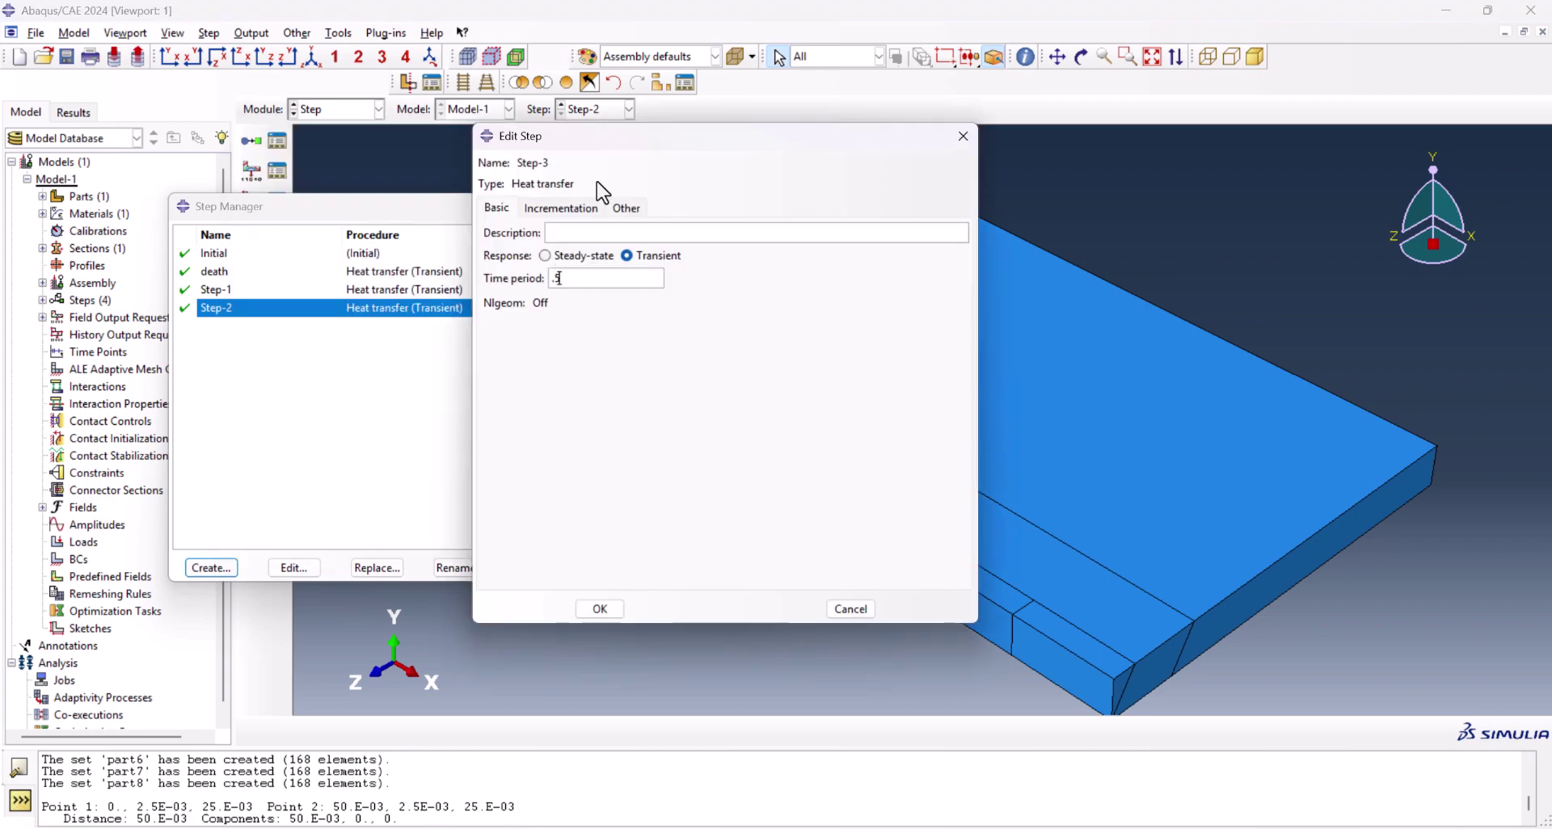
pyautogui.click(560, 208)
pyautogui.click(599, 609)
pyautogui.click(211, 568)
pyautogui.click(301, 495)
pyautogui.click(558, 207)
pyautogui.write('1e-2')
pyautogui.click(599, 609)
# Add heat transfer steps Step-5 and Step-6 after Step-4, each with a time period of 0.5 and the same incrementation settings
pyautogui.click(211, 568)
pyautogui.click(301, 494)
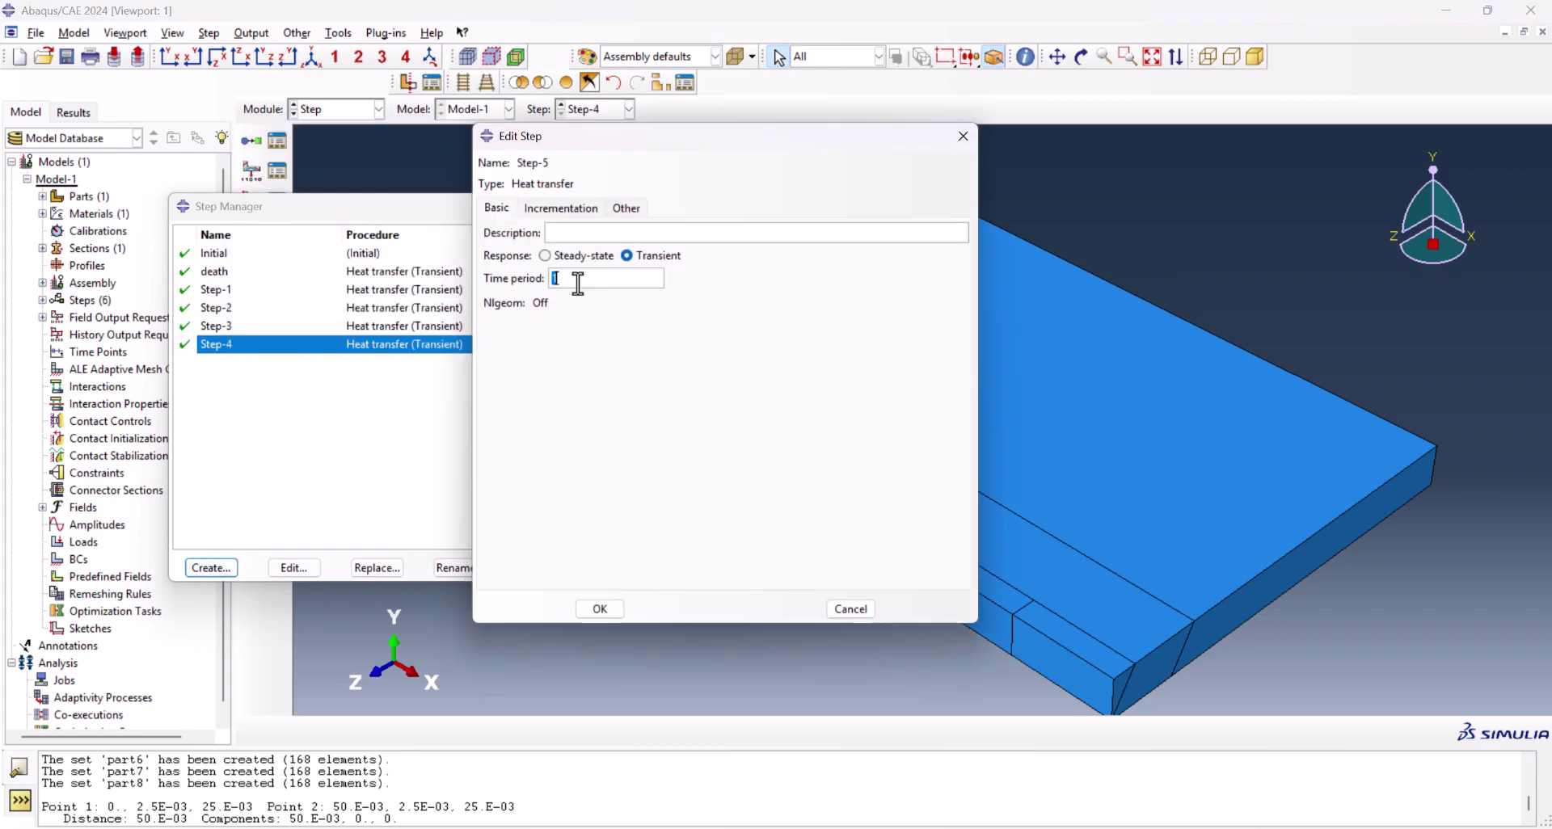
pyautogui.click(559, 208)
pyautogui.click(599, 609)
pyautogui.click(211, 568)
pyautogui.click(301, 494)
pyautogui.click(559, 208)
pyautogui.click(599, 609)
# Add heat transfer steps Step-7 and Step-8 with a 0.5 time period, 1000 increments, sizes 1e-2, 1e-20 and 0.25, and allowable temperature change 350
pyautogui.click(211, 569)
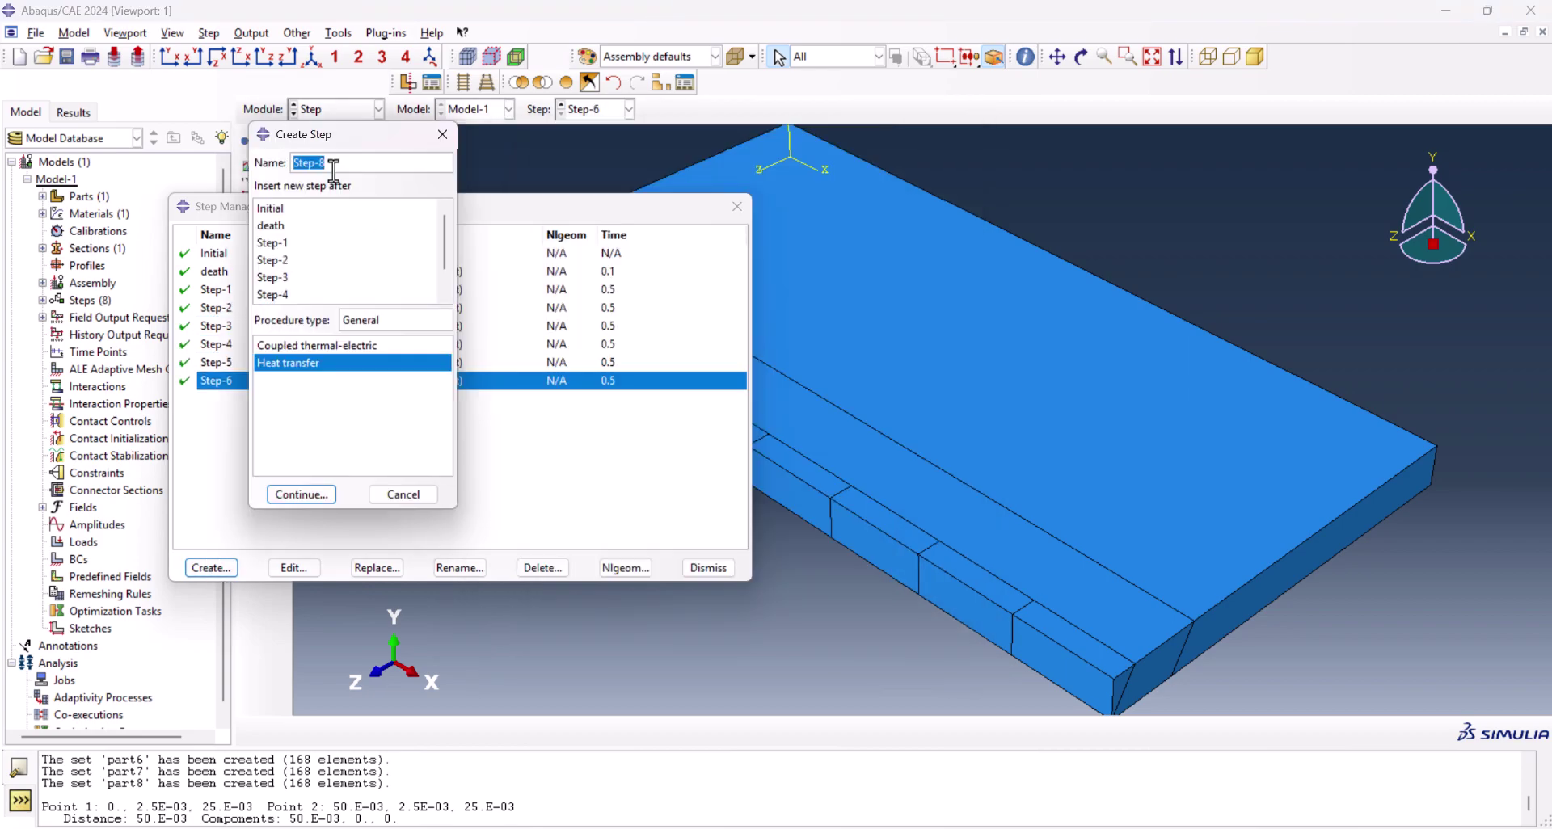
pyautogui.click(301, 493)
pyautogui.click(559, 208)
pyautogui.click(599, 609)
pyautogui.click(211, 568)
pyautogui.click(301, 493)
pyautogui.click(559, 208)
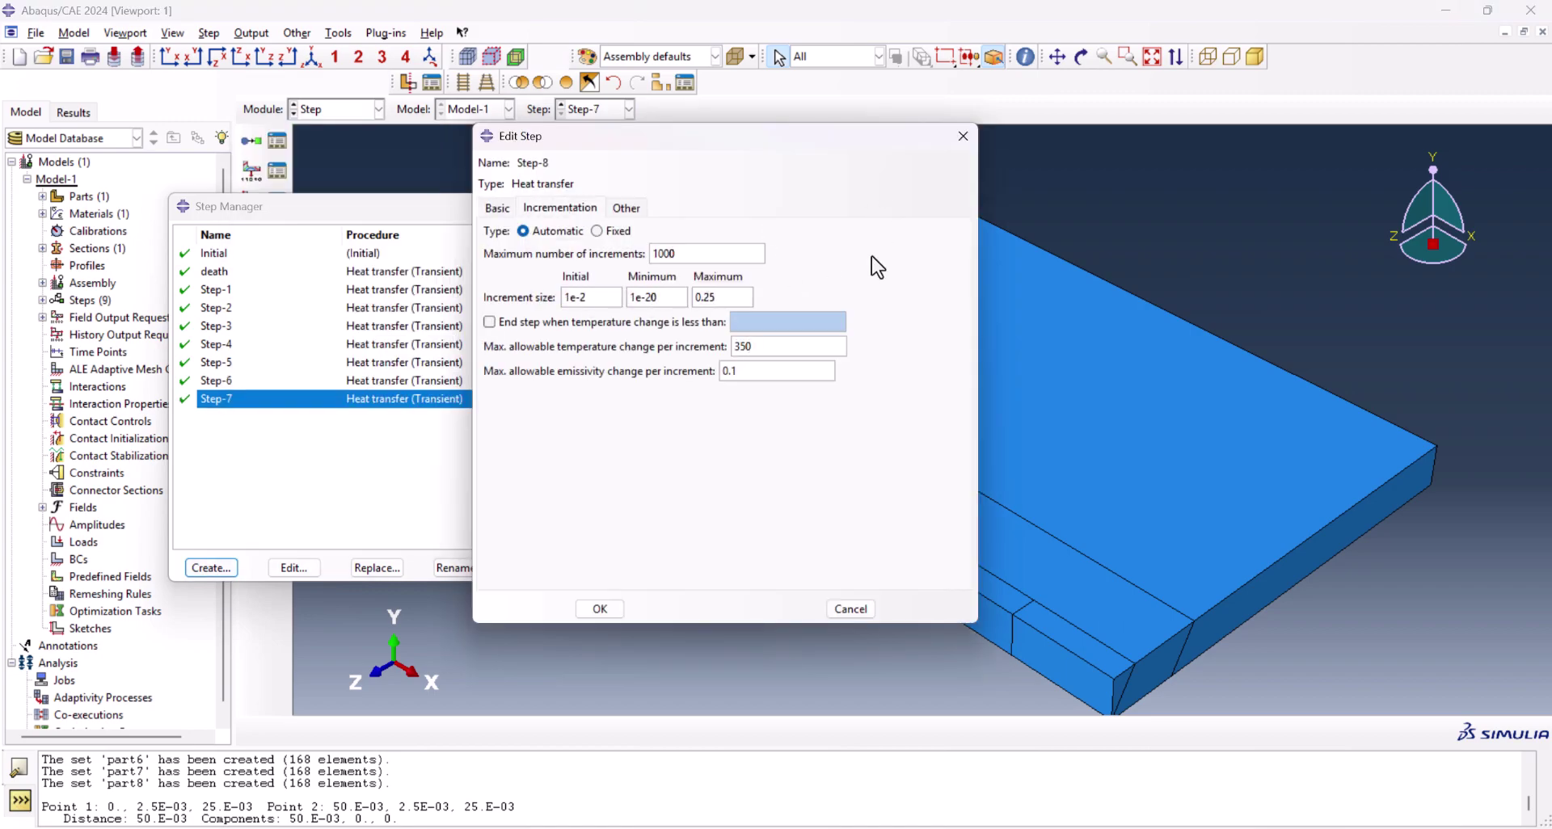
pyautogui.click(599, 609)
# Create a transient heat transfer step named Cooling after Step-8, with a time period of 2000
pyautogui.click(211, 568)
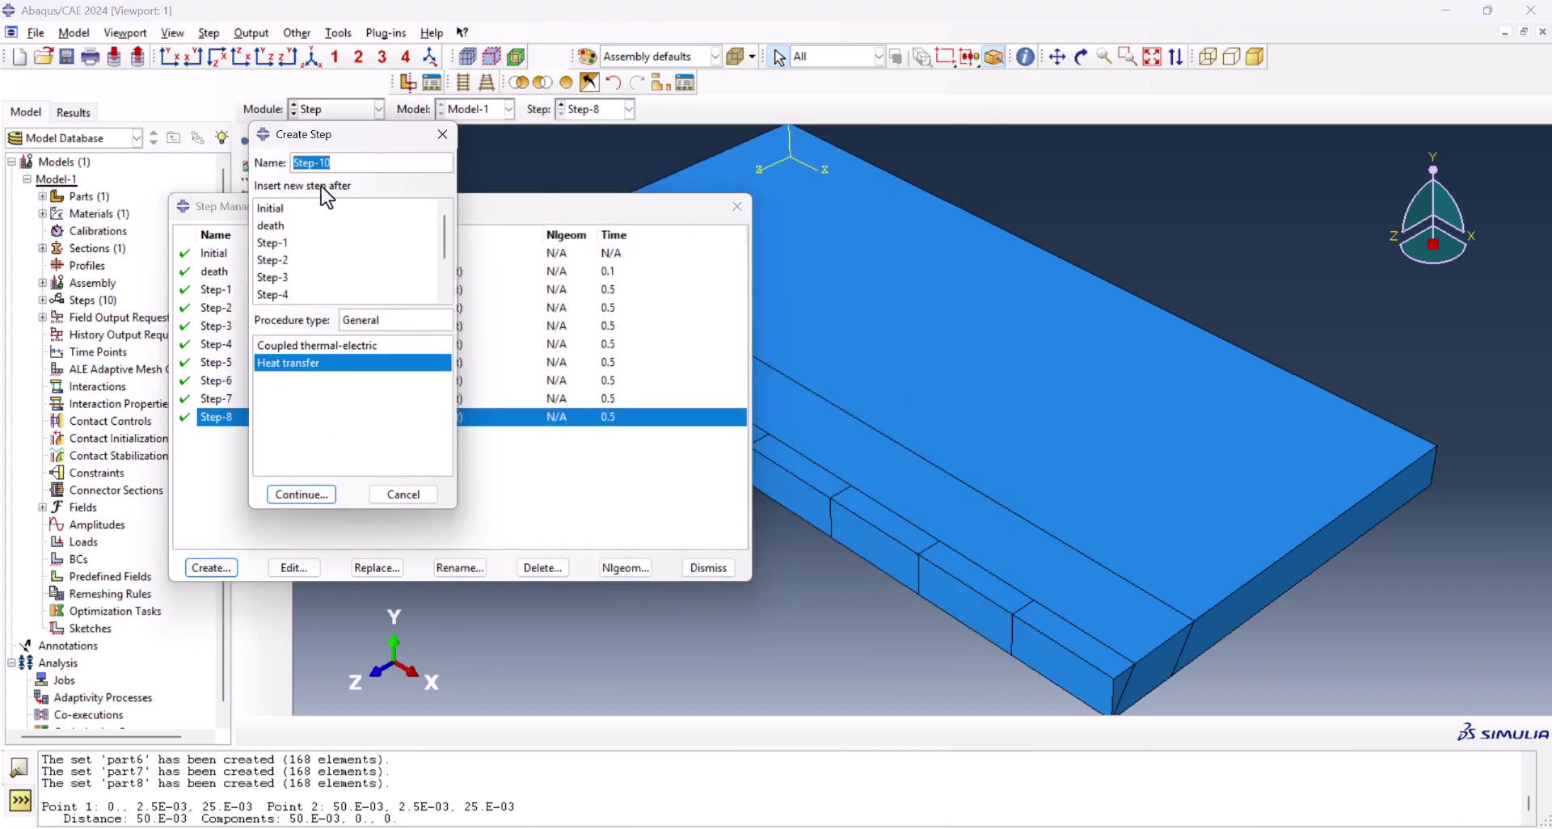
pyautogui.write('Cooling')
pyautogui.click(299, 495)
pyautogui.doubleClick(576, 278)
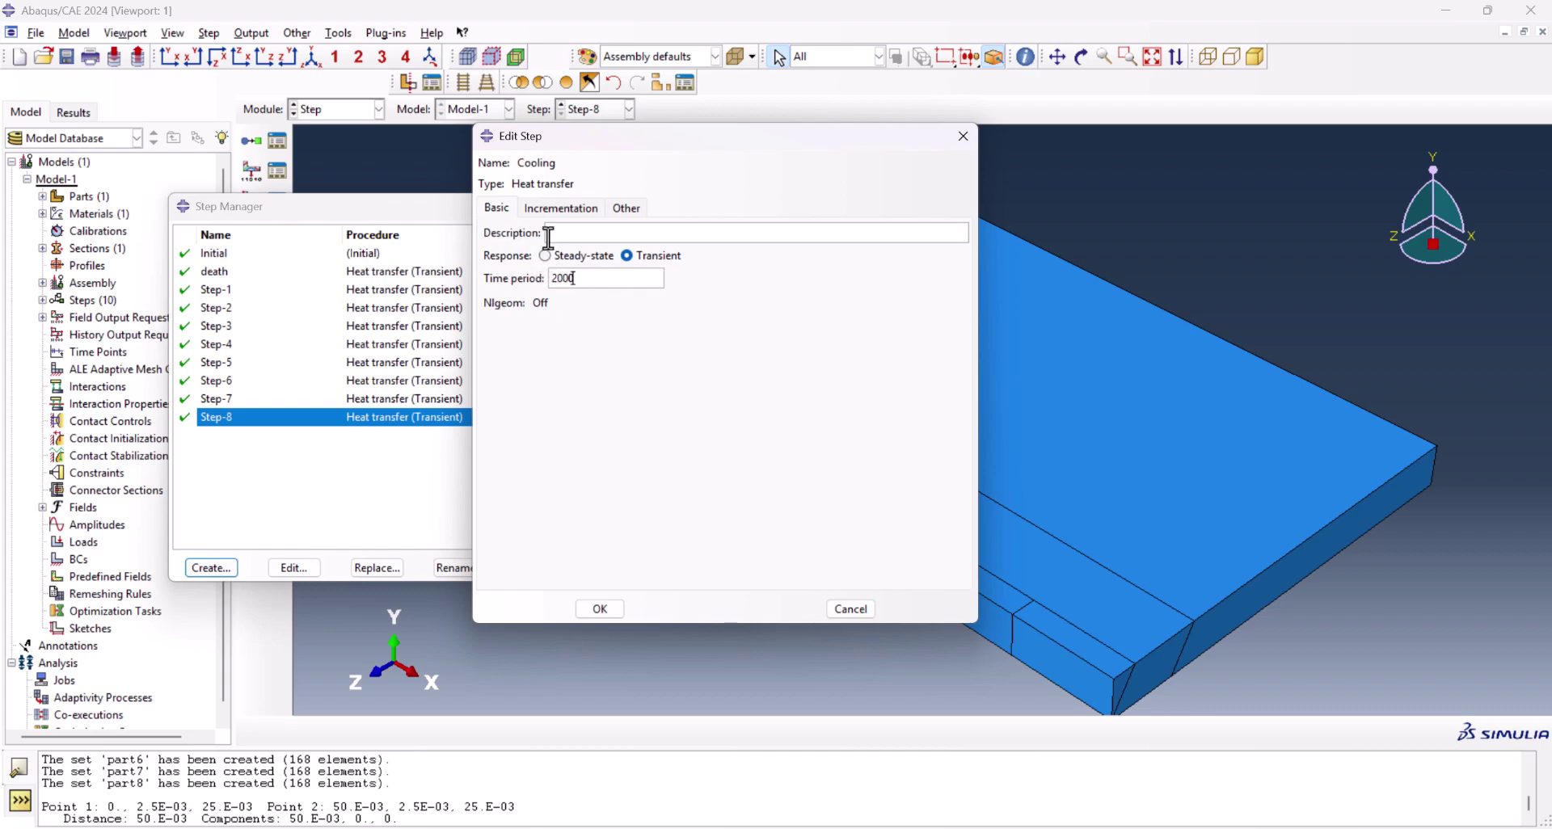
# Set Cooling's maximum number of increments to 1000 and initial size to 1e-2, fill in the remaining increment limits and allowable temperature change, and accept
pyautogui.click(561, 208)
pyautogui.click(695, 254)
pyautogui.write('000')
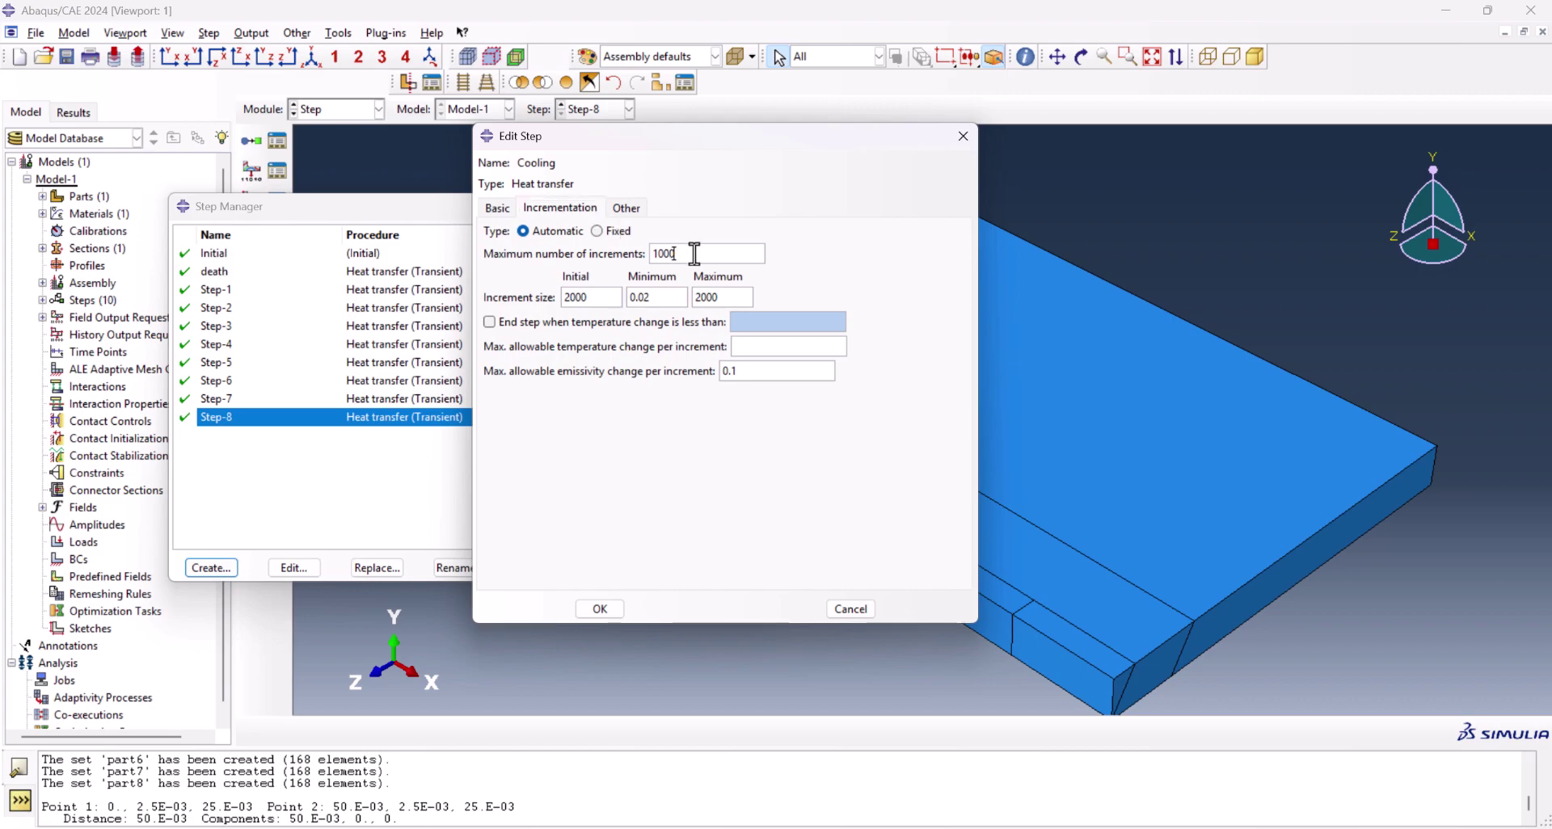
pyautogui.doubleClick(614, 299)
pyautogui.write('1e-21e-2')
pyautogui.doubleClick(715, 297)
pyautogui.write('2')
pyautogui.click(800, 356)
pyautogui.click(606, 608)
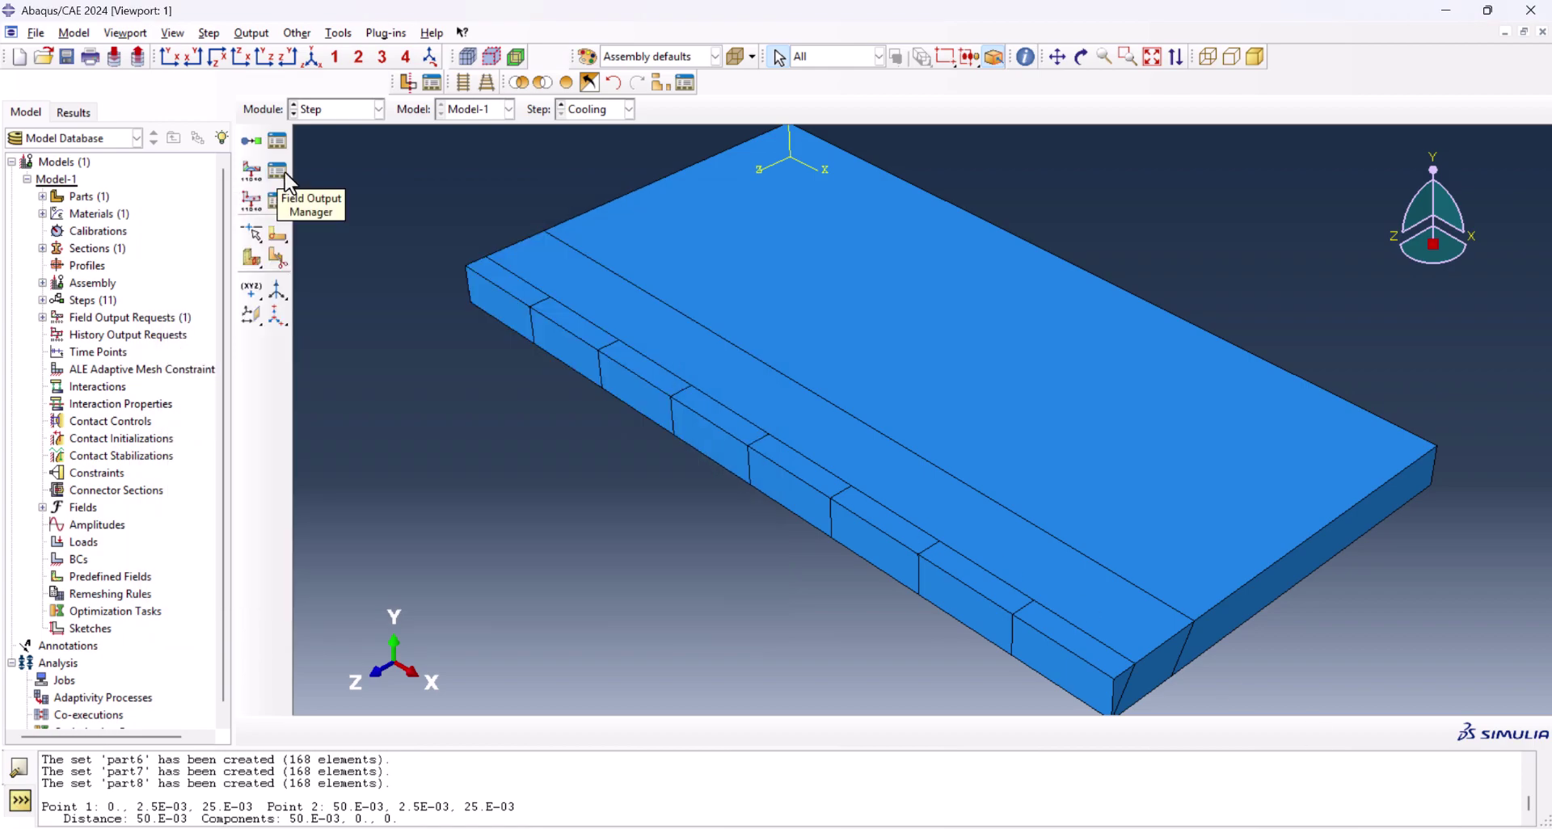
# Edit field output request F-Output-1 in the death step to request only NT, removing HFL and RFL
pyautogui.click(278, 179)
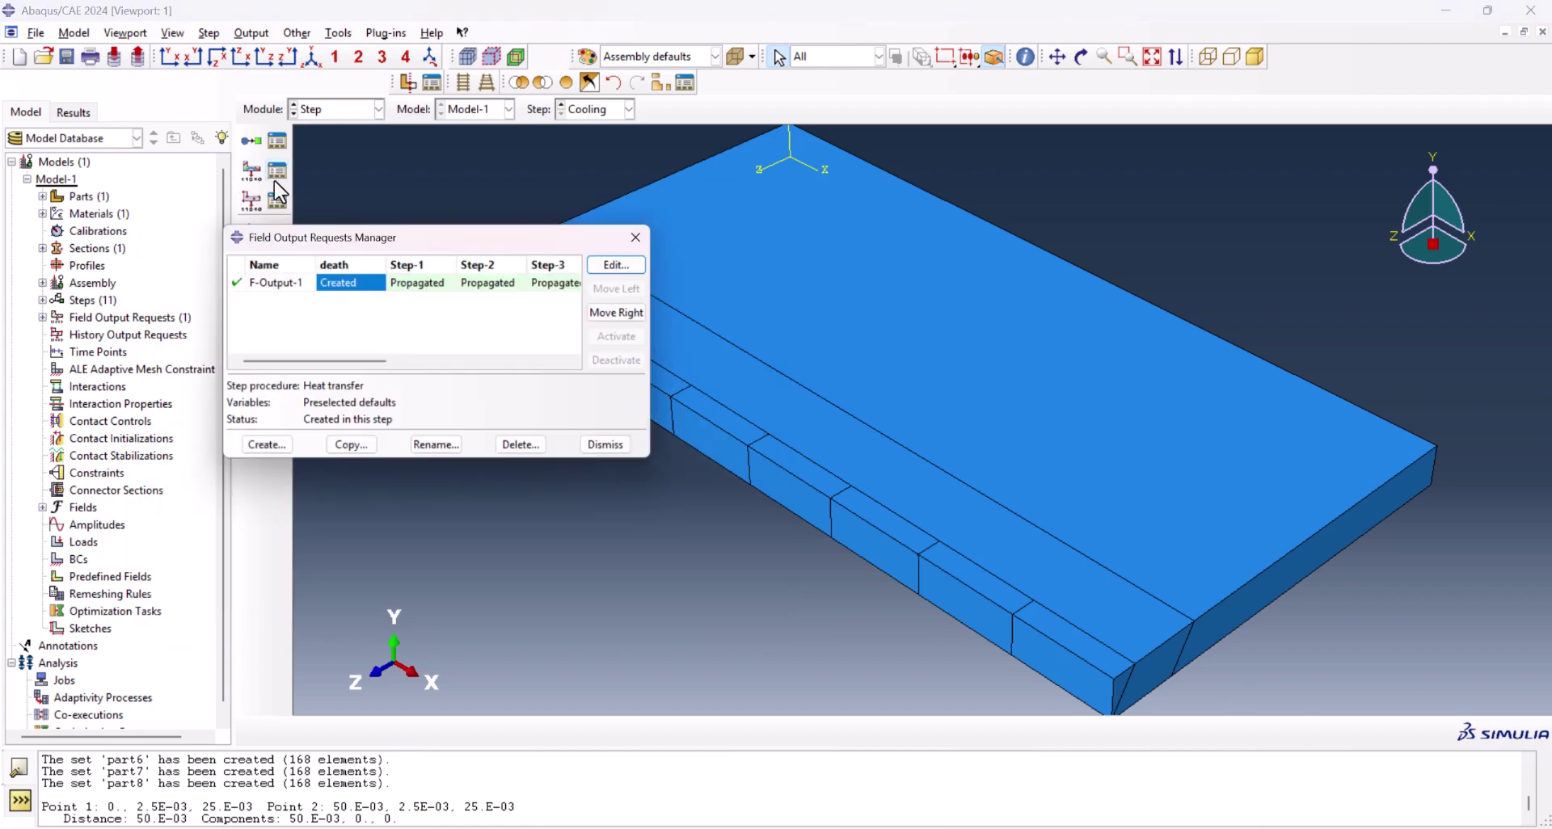
pyautogui.doubleClick(367, 285)
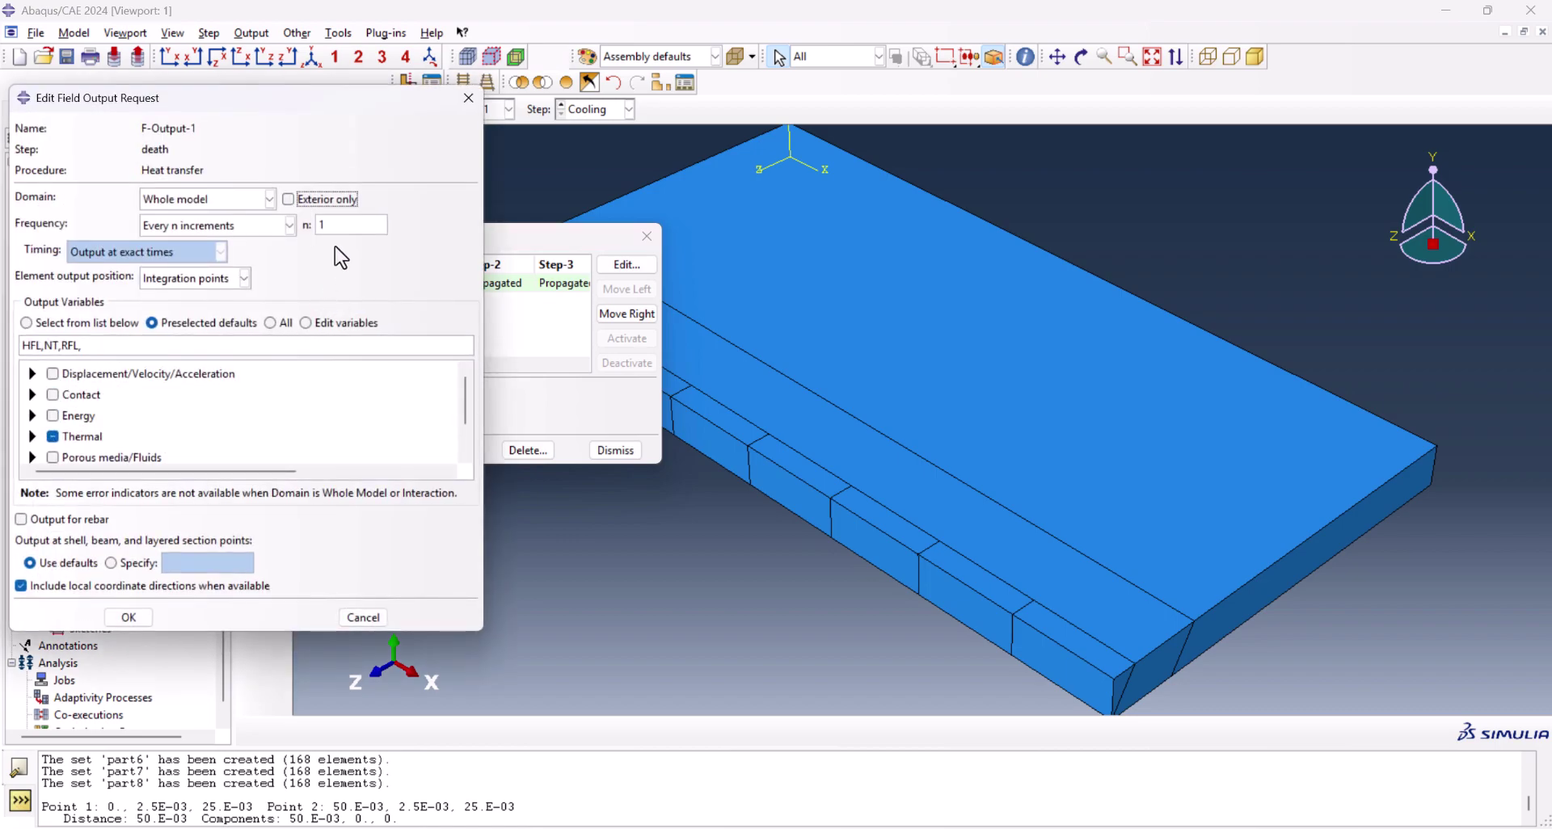
pyautogui.moveTo(210, 107); pyautogui.dragTo(288, 90)
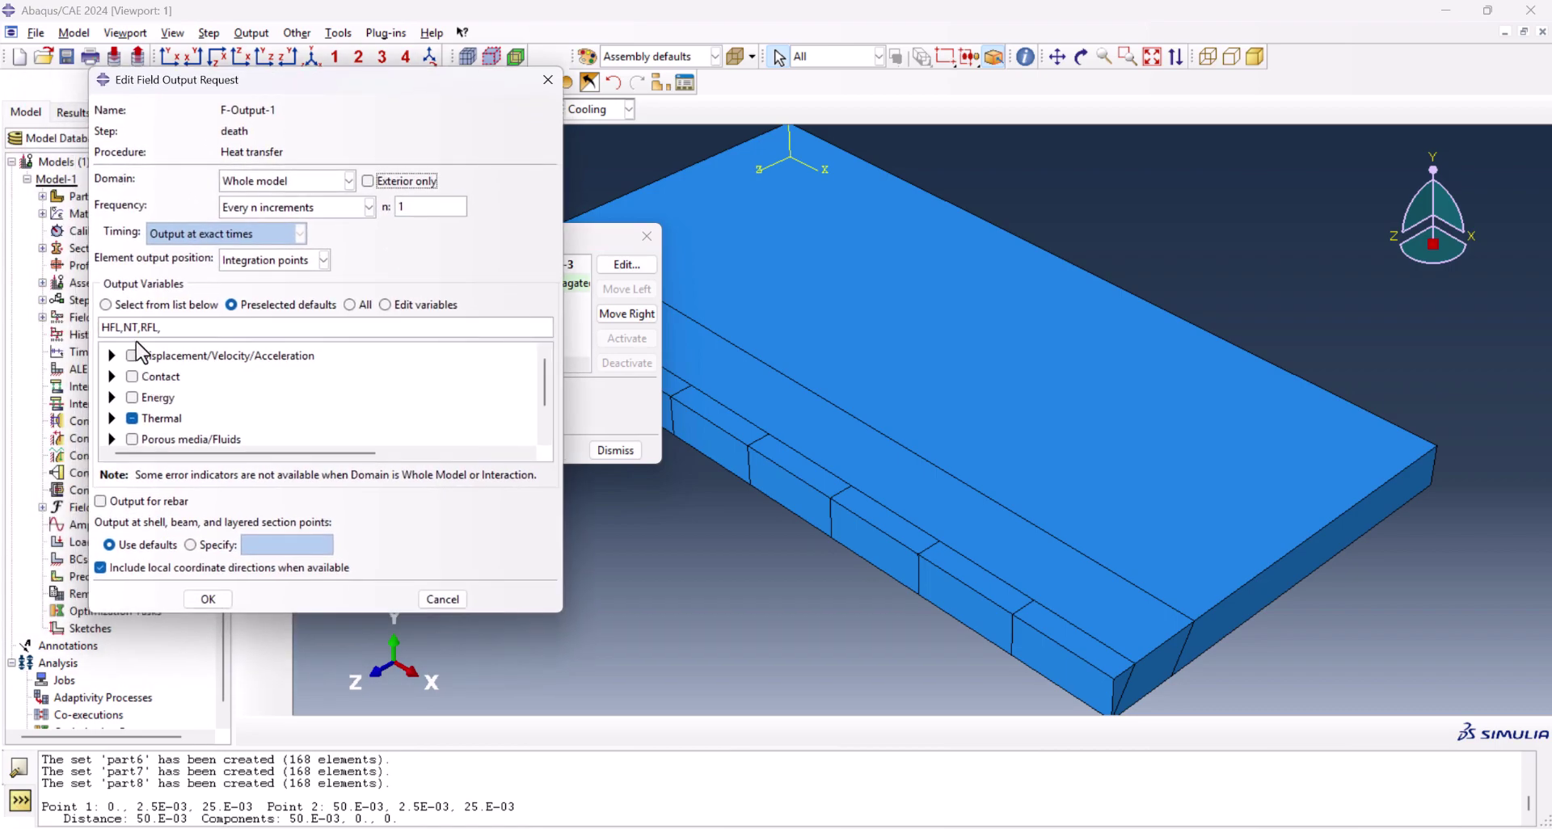
pyautogui.moveTo(121, 326)
pyautogui.mouseDown()
pyautogui.moveTo(77, 335)
pyautogui.moveTo(125, 329)
pyautogui.mouseUp()
pyautogui.press('BackSpace')
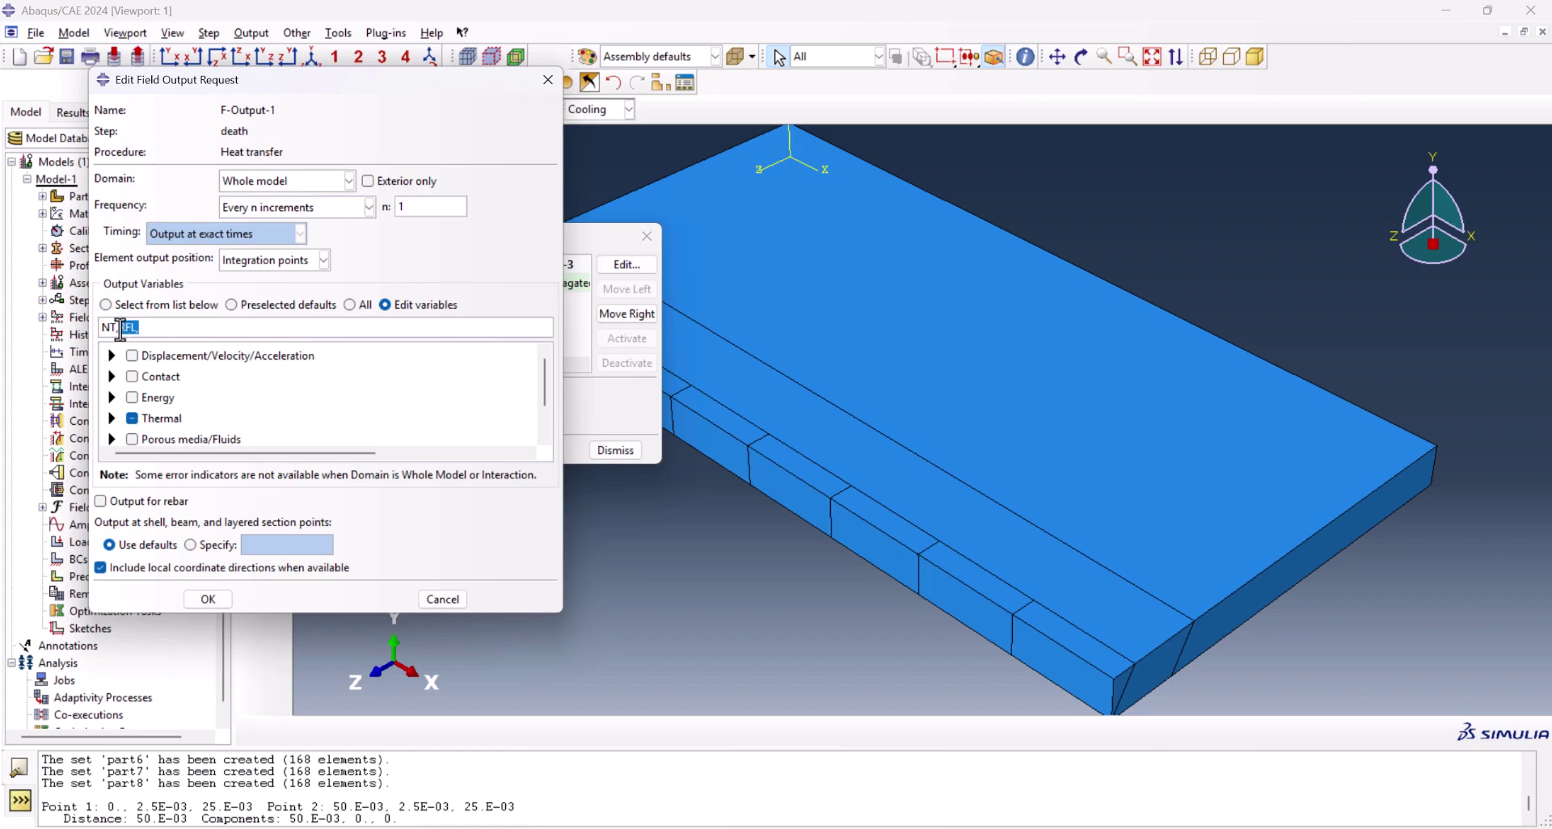
pyautogui.press('BackSpace')
pyautogui.click(212, 599)
# Switch to the Interaction module and create a model change interaction in the death step
pyautogui.click(340, 109)
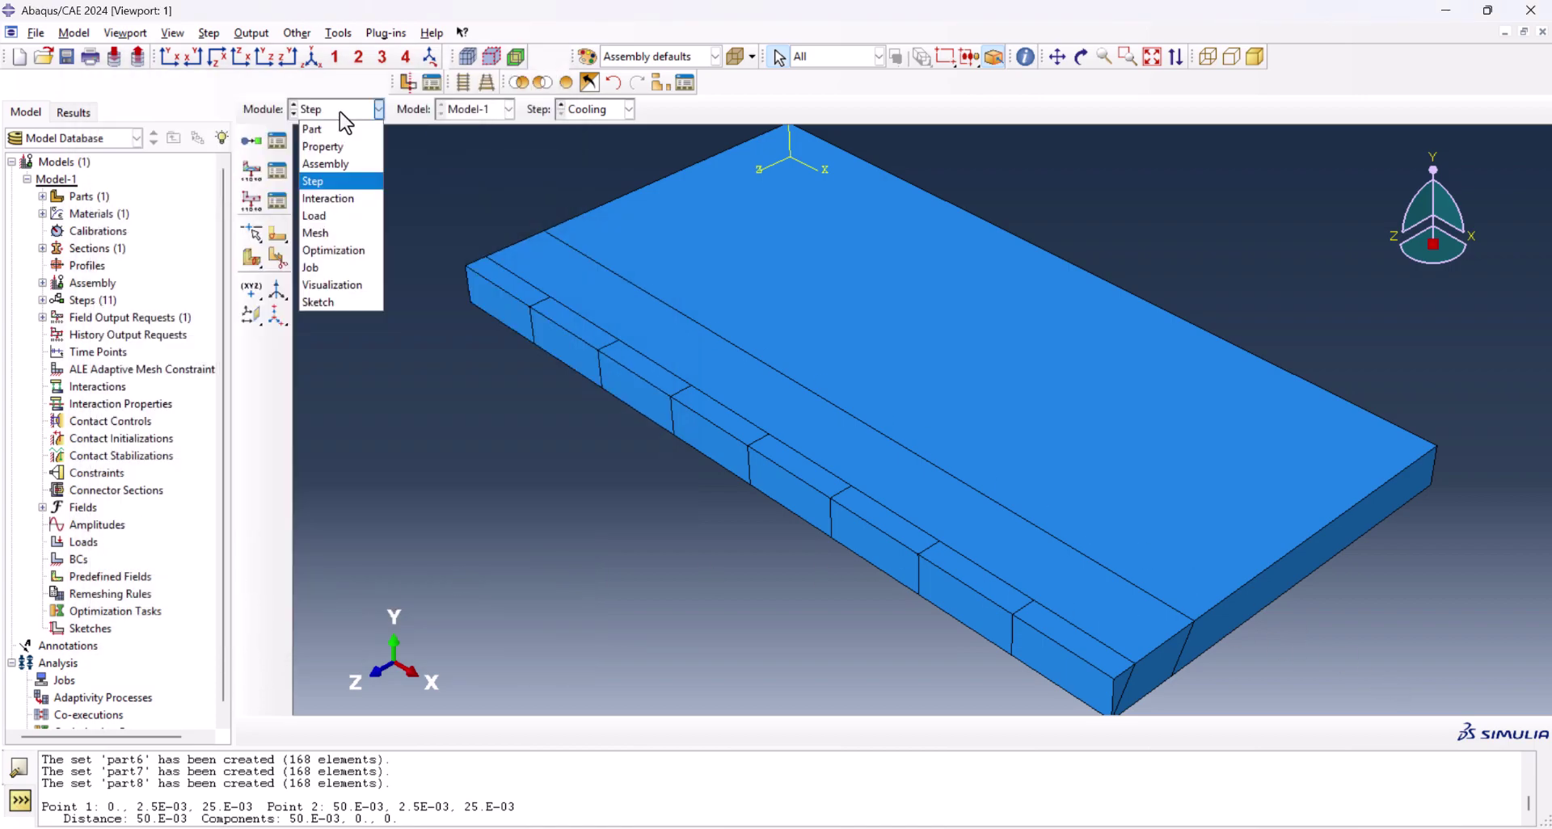
pyautogui.click(339, 202)
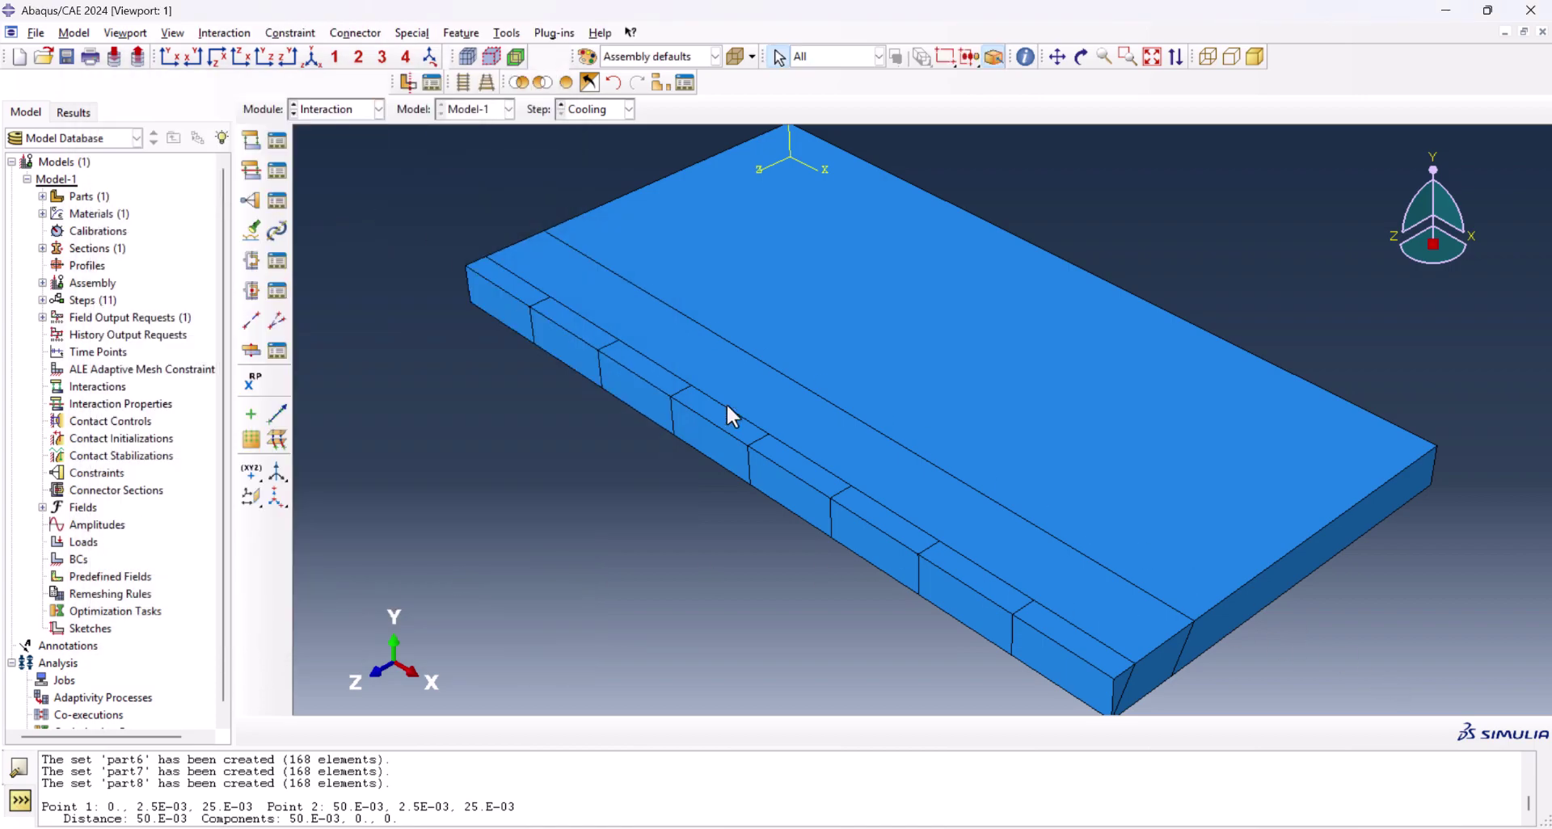
pyautogui.click(252, 139)
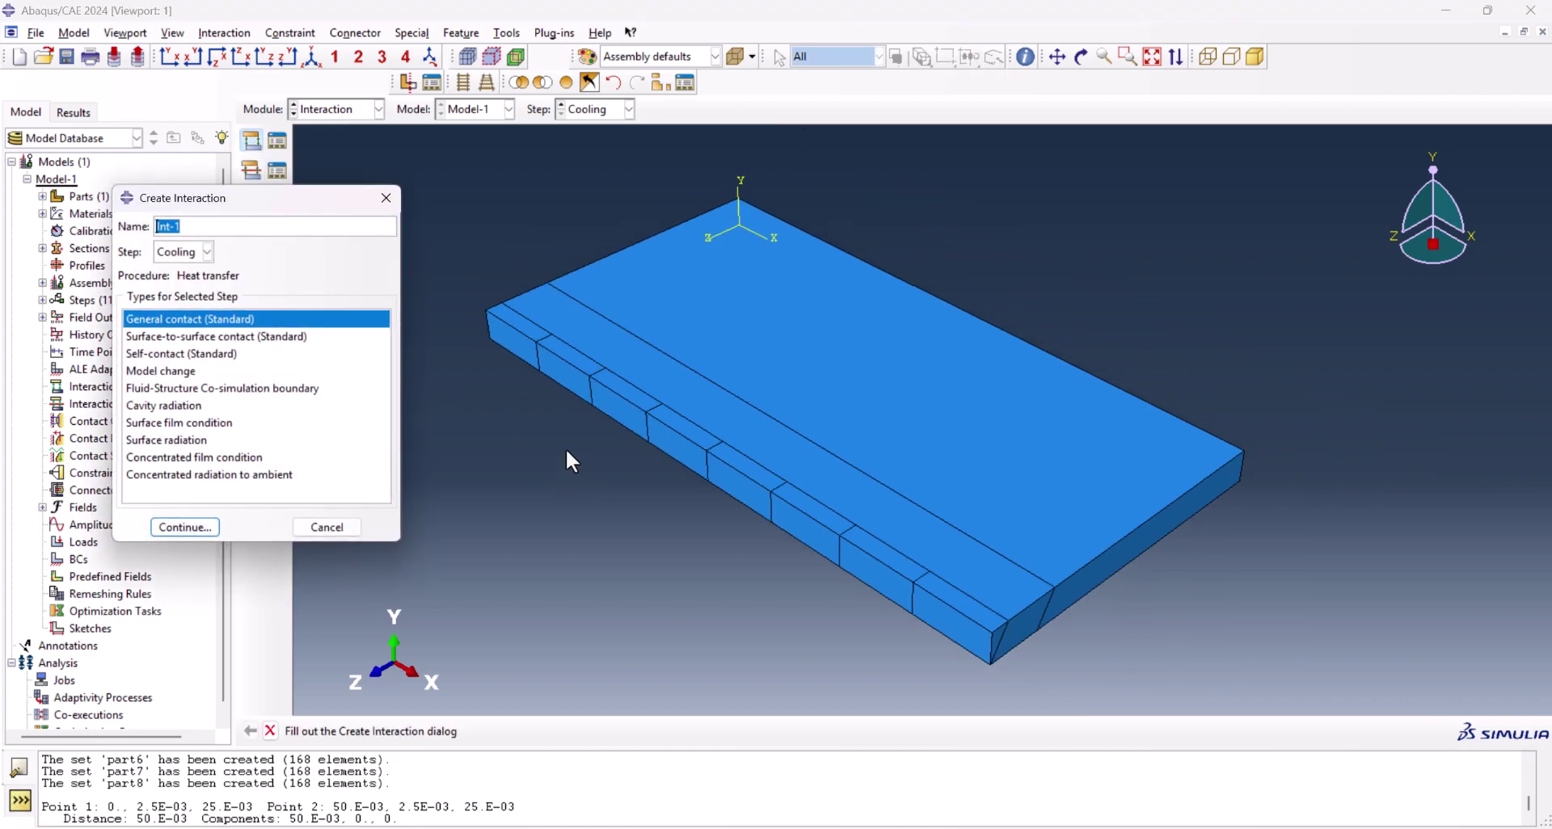
pyautogui.click(202, 251)
pyautogui.click(179, 290)
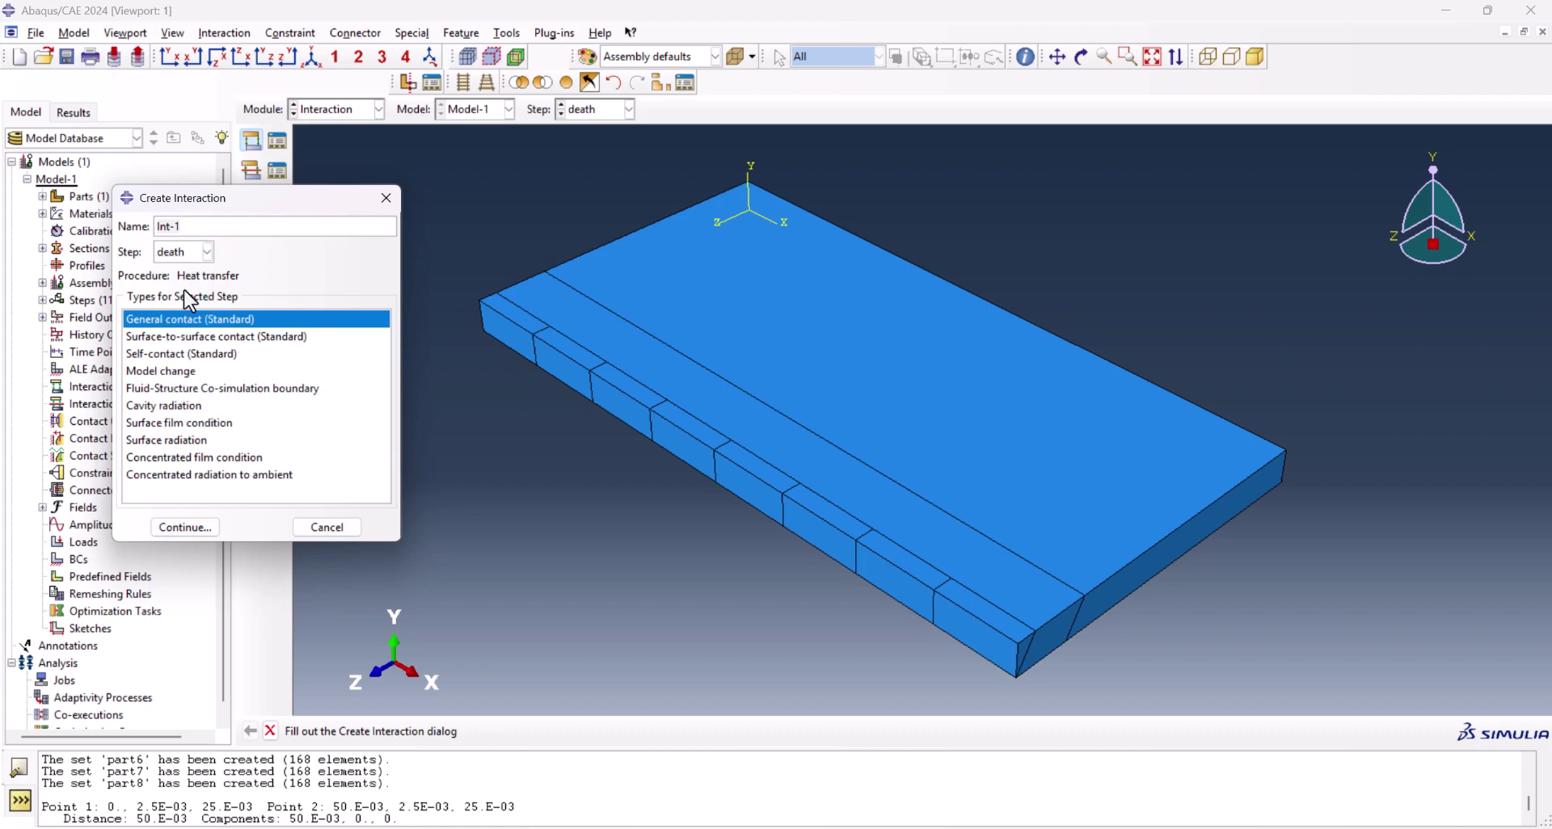
pyautogui.click(192, 371)
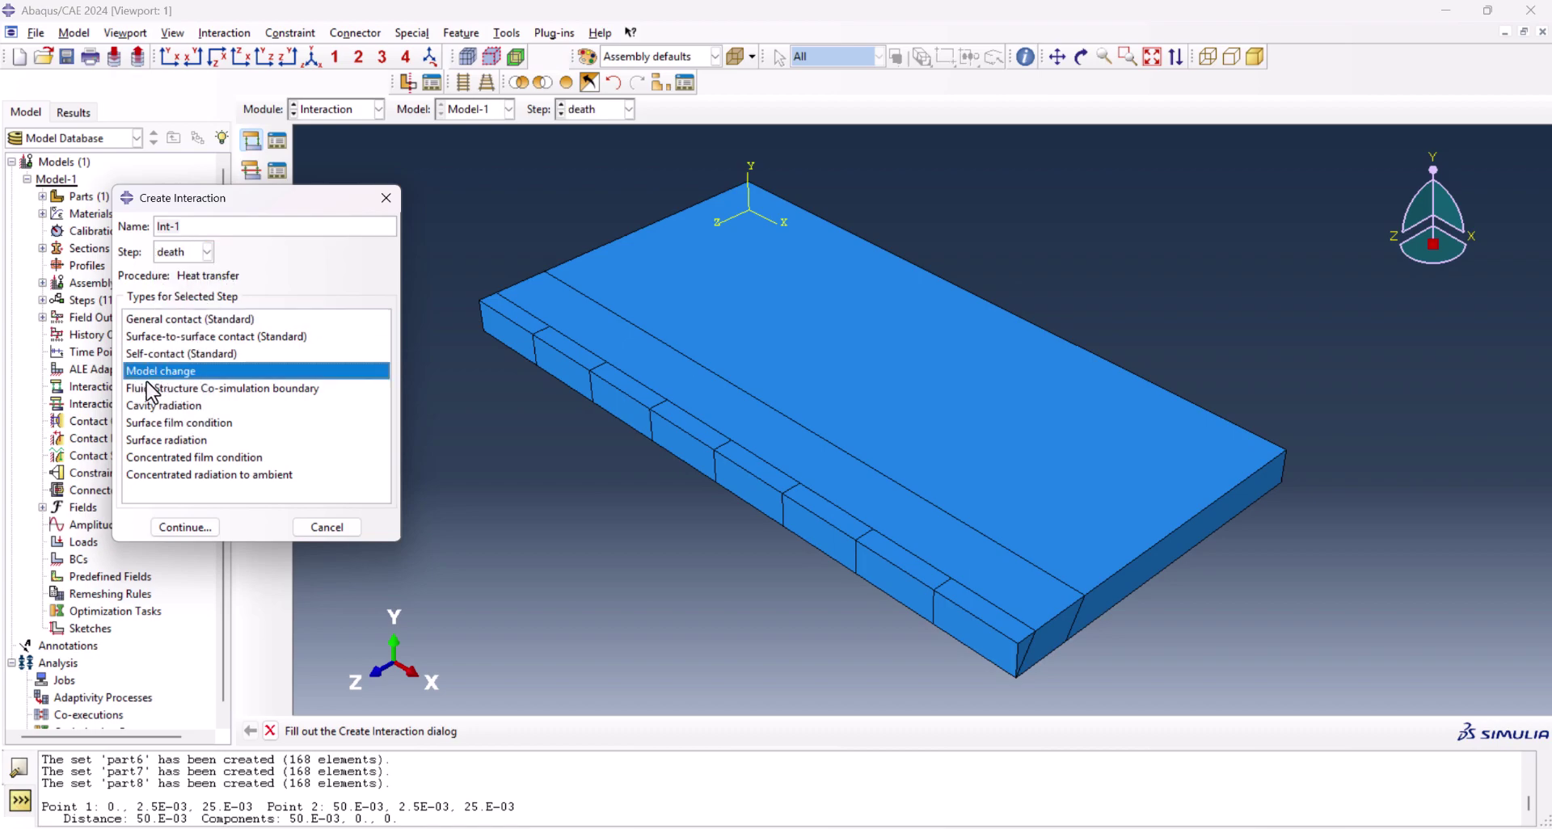
pyautogui.click(183, 527)
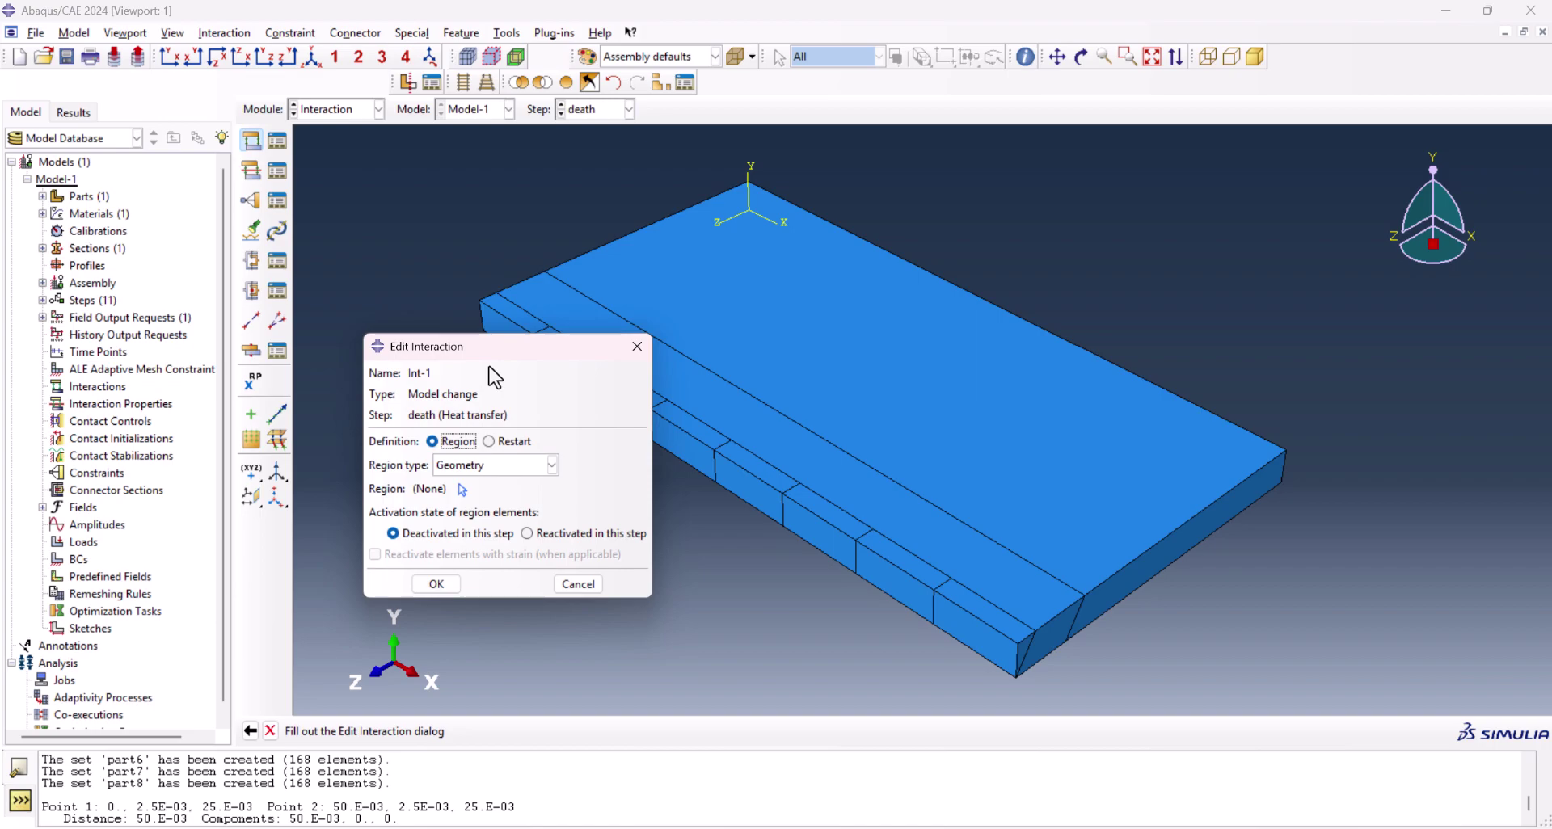
# Set the region type of model change interaction Int-1 in the death step to Elements
pyautogui.moveTo(494, 346); pyautogui.dragTo(297, 153)
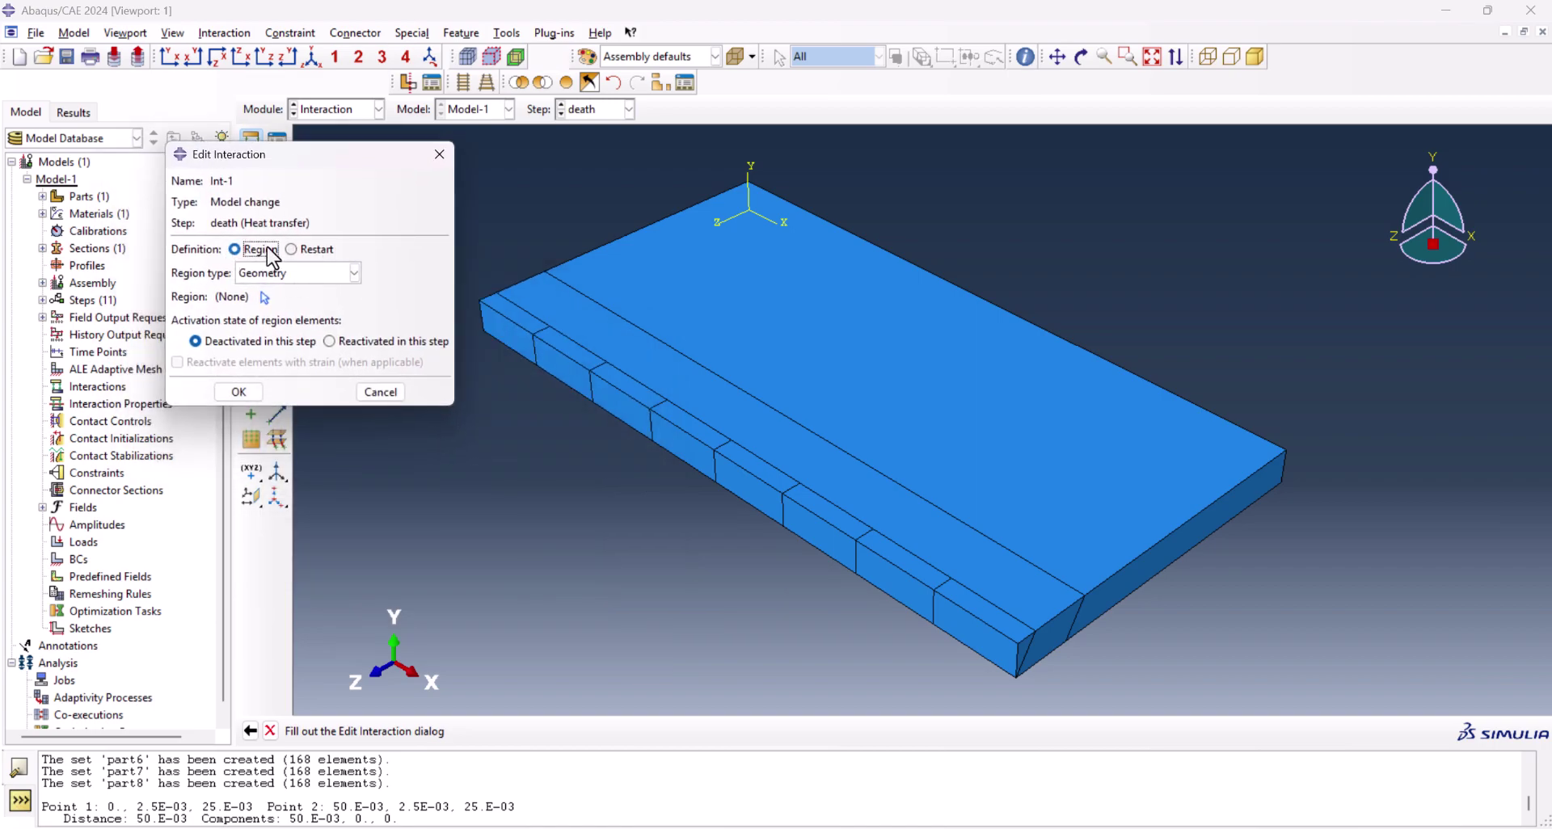
pyautogui.click(324, 273)
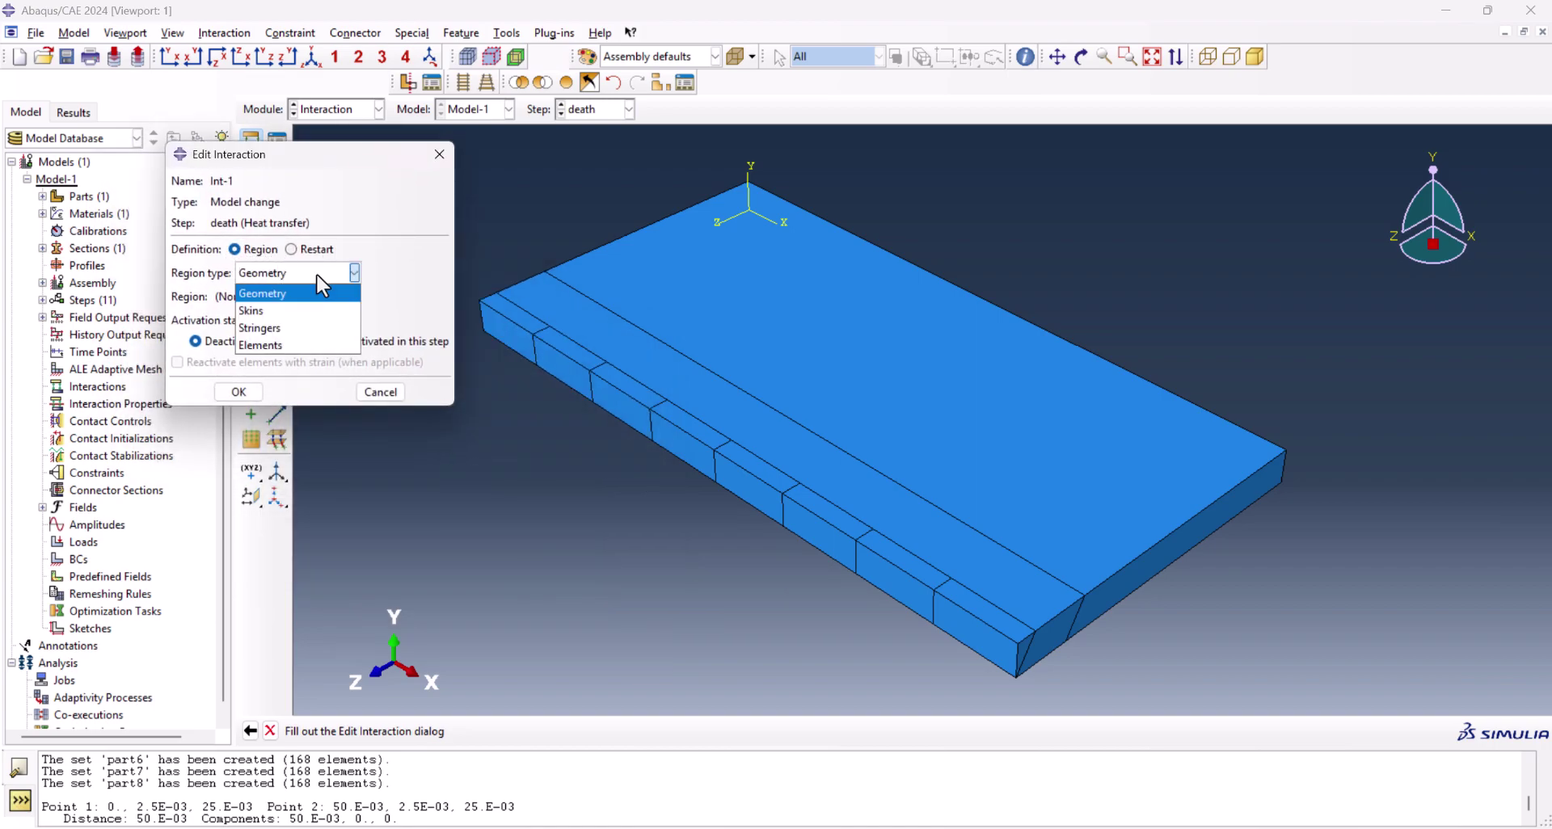
pyautogui.click(291, 340)
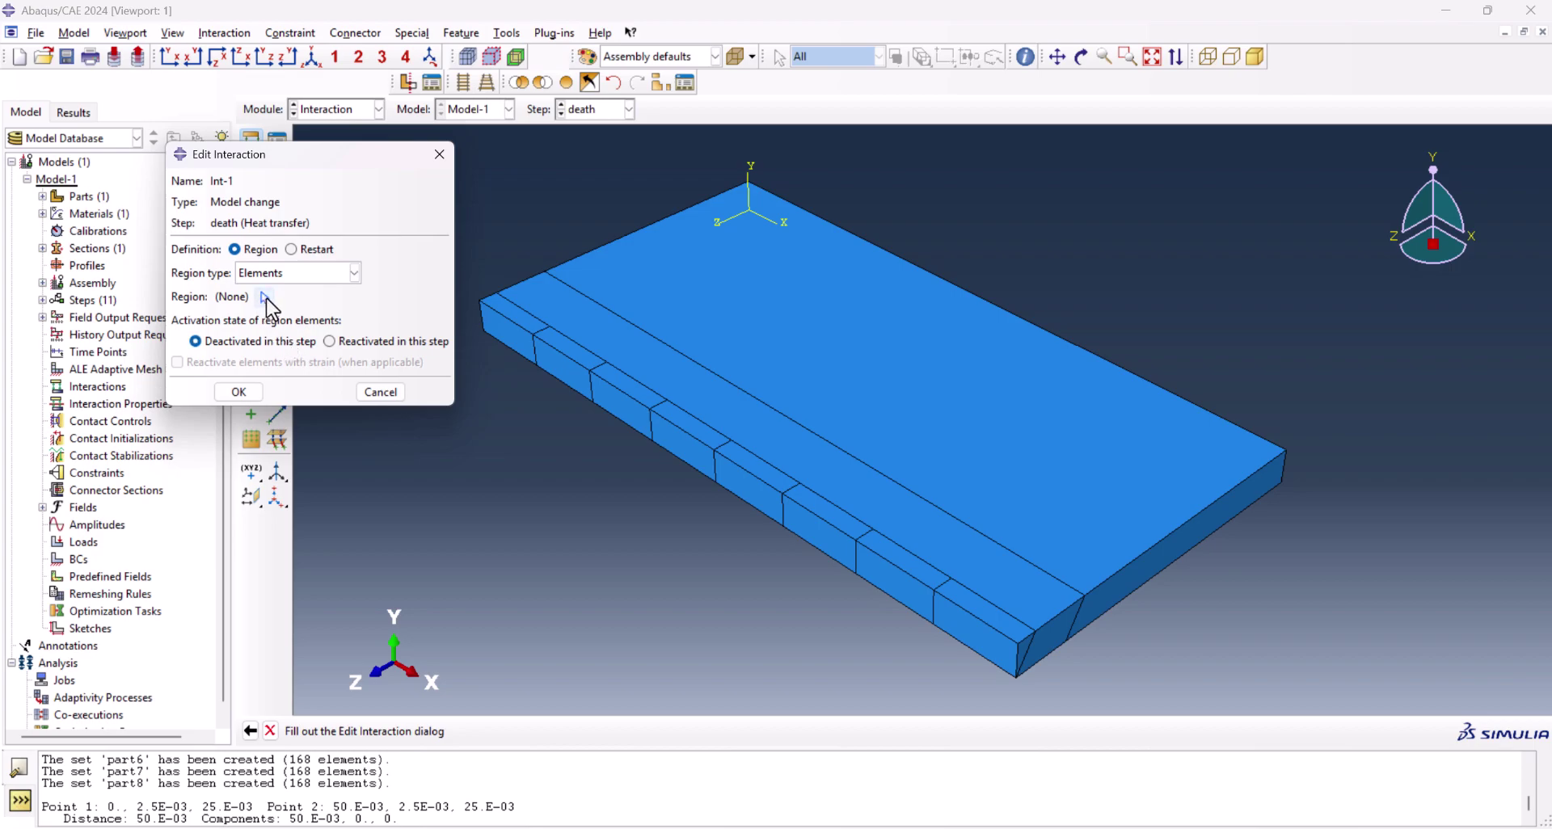
# Assign element set Part-1-1.AllWeld as Int-1's region, enable highlighting of set selections, and accept it as deactivated in this step
pyautogui.click(265, 300)
pyautogui.click(429, 733)
pyautogui.click(448, 733)
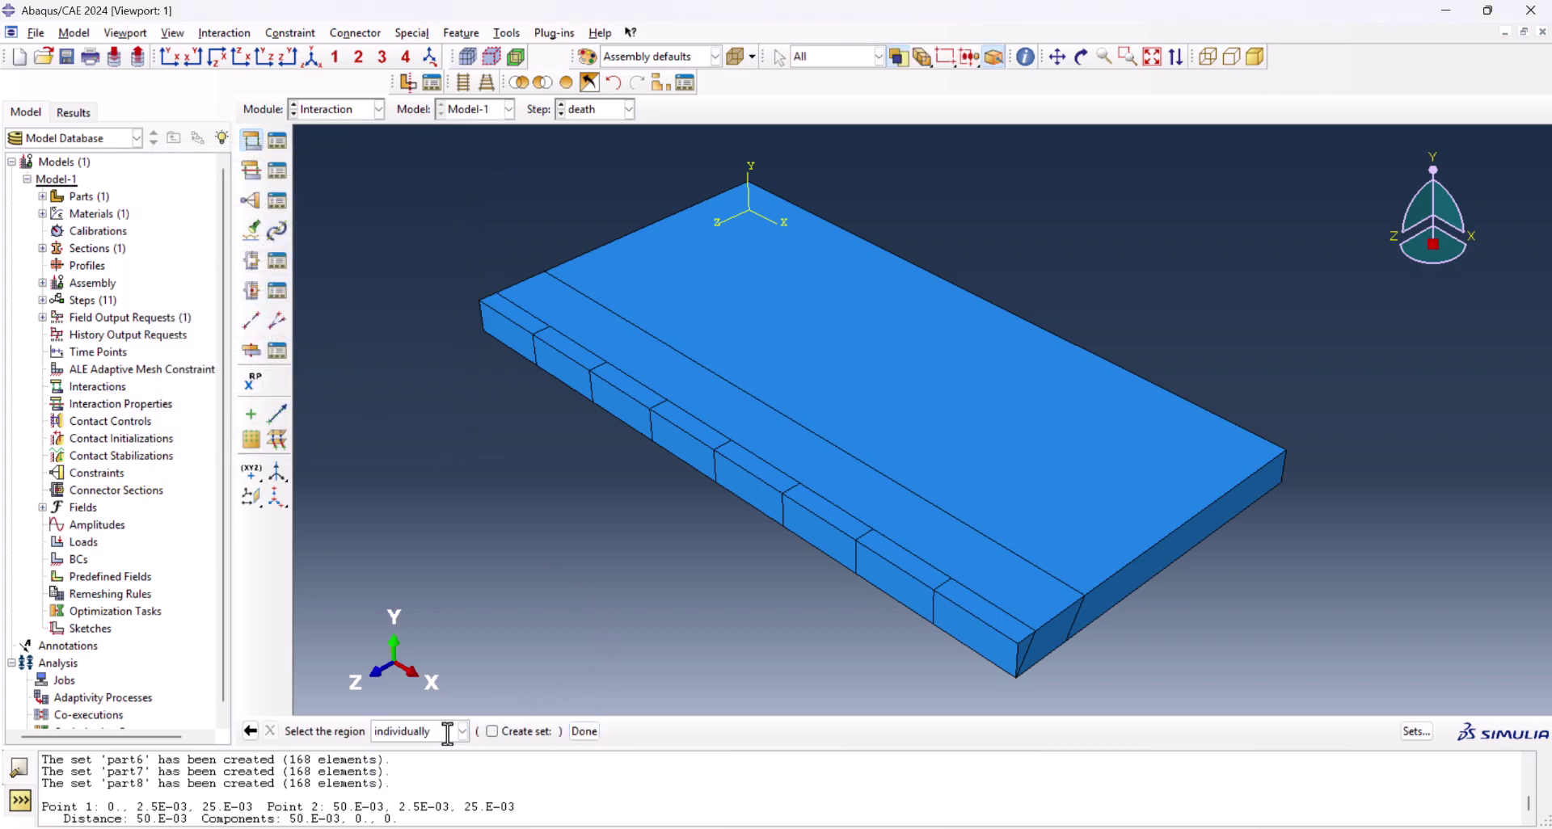
pyautogui.click(1417, 733)
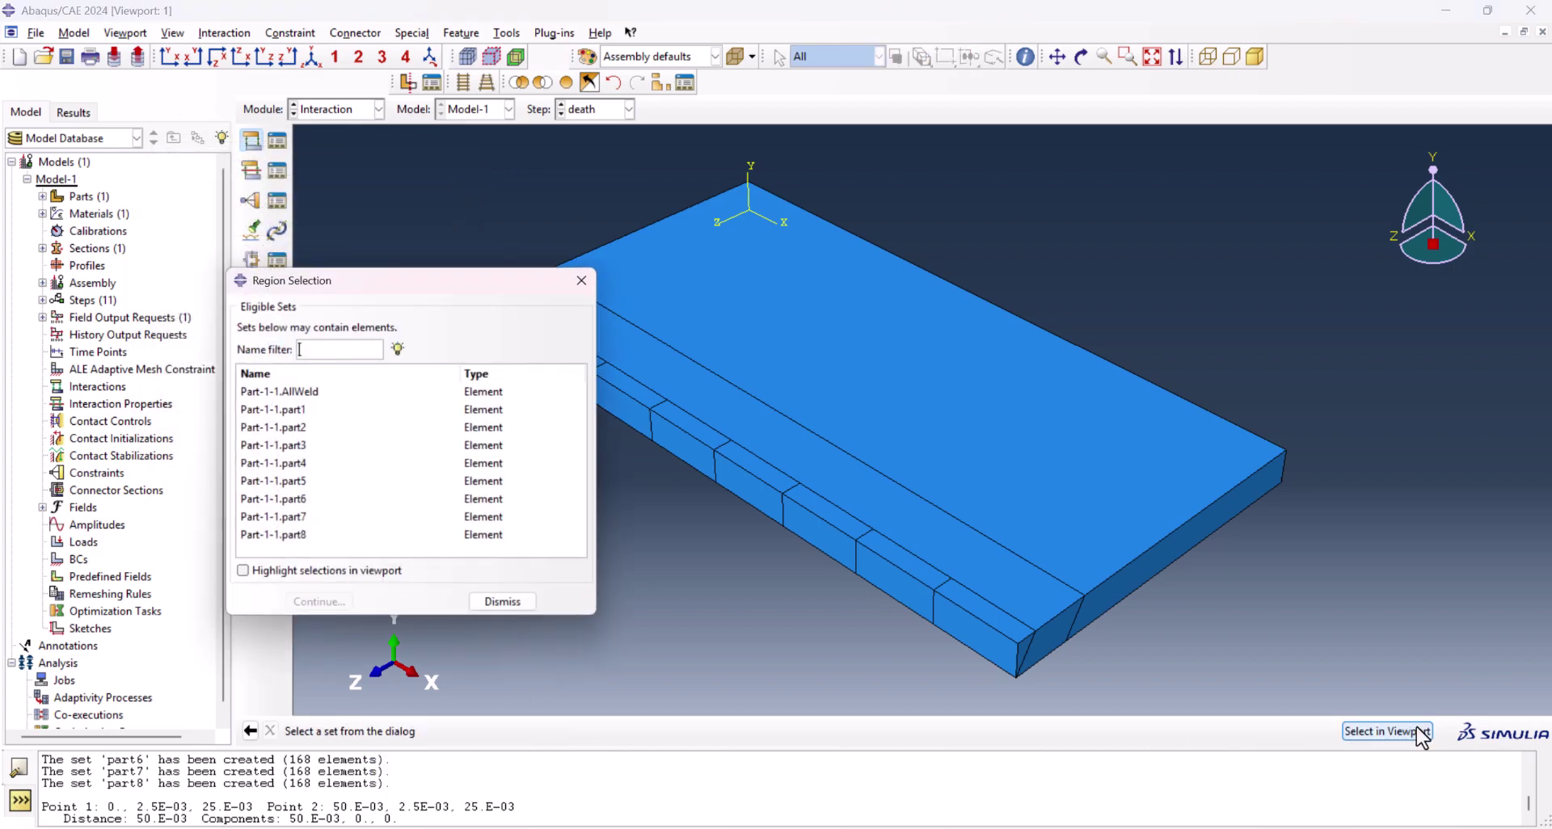
pyautogui.click(299, 394)
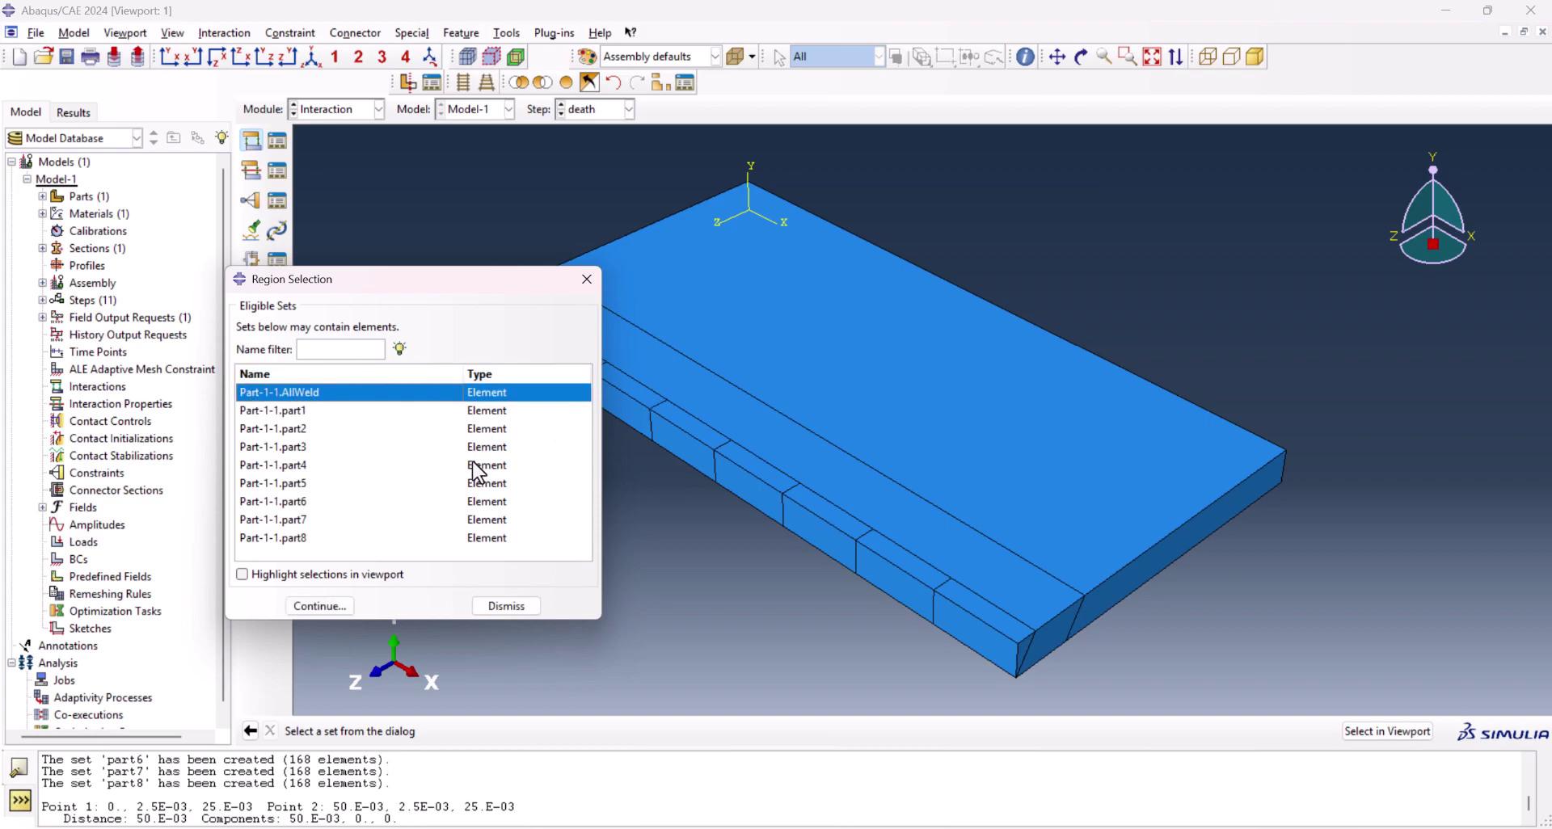
pyautogui.click(317, 577)
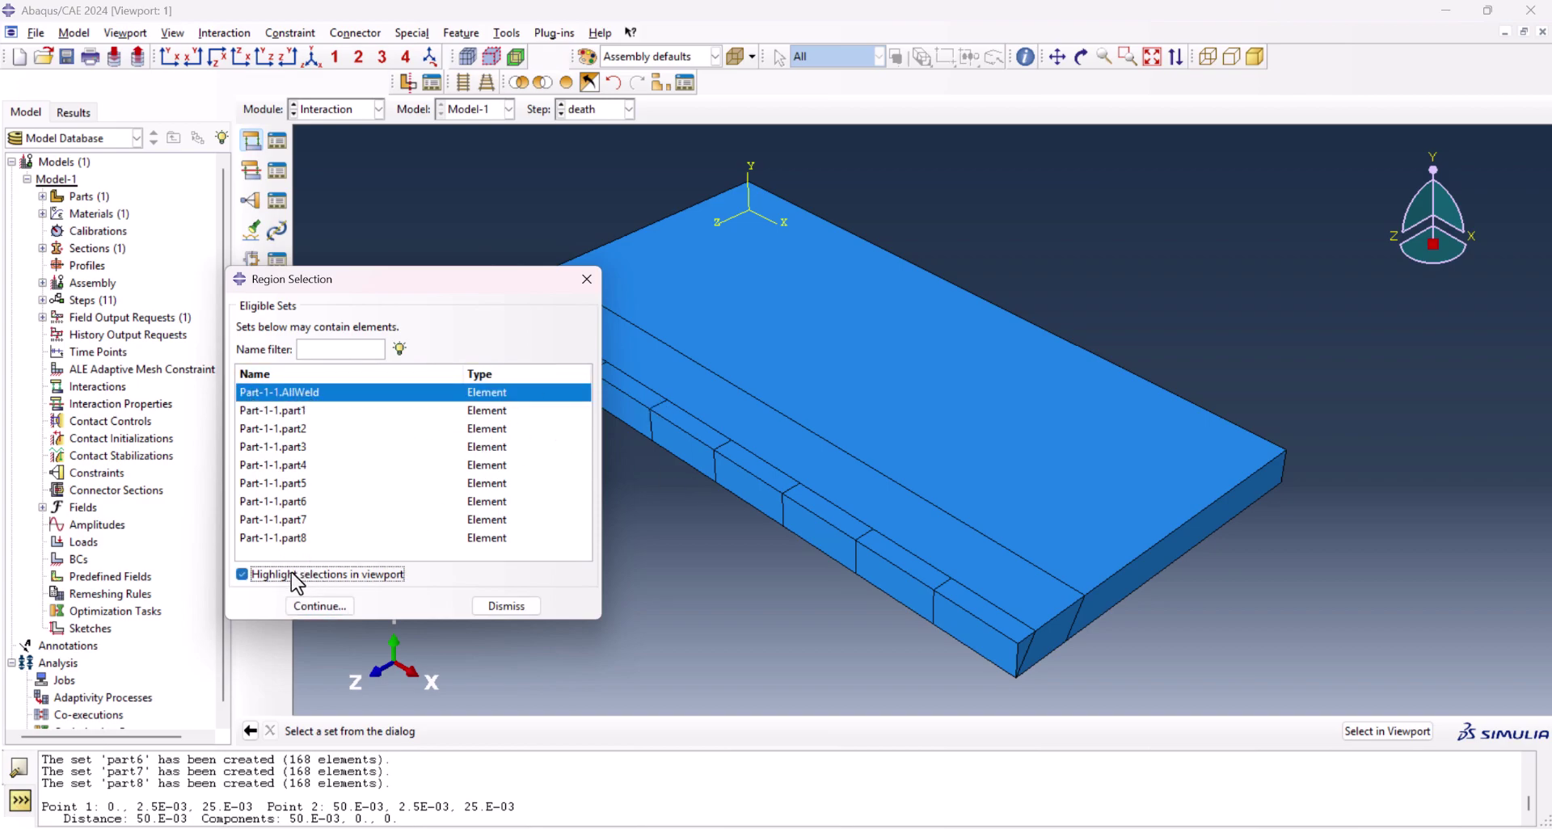
pyautogui.moveTo(481, 281); pyautogui.dragTo(391, 208)
pyautogui.click(235, 532)
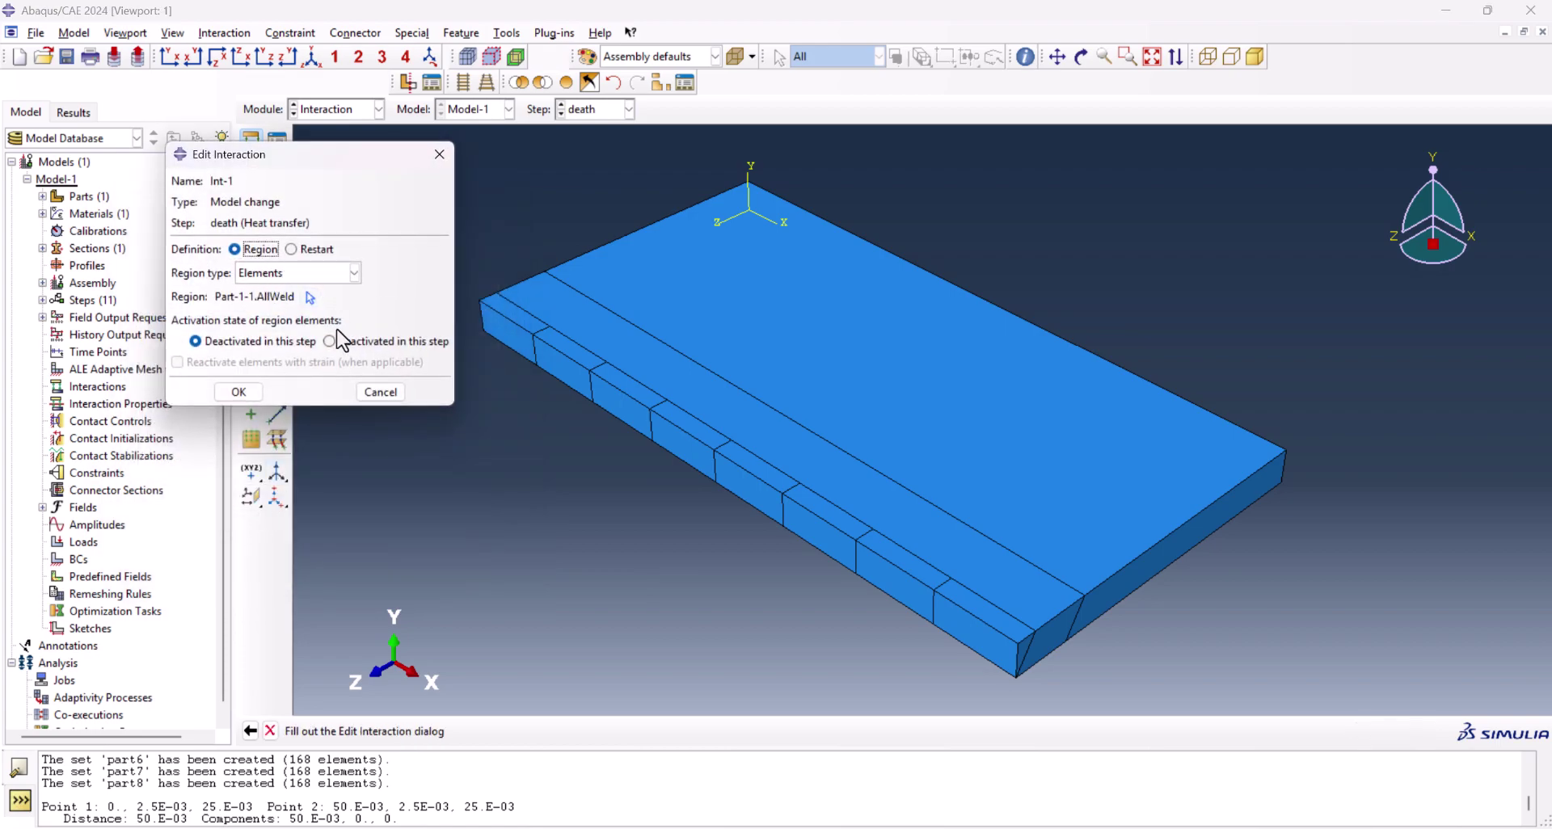
pyautogui.click(246, 393)
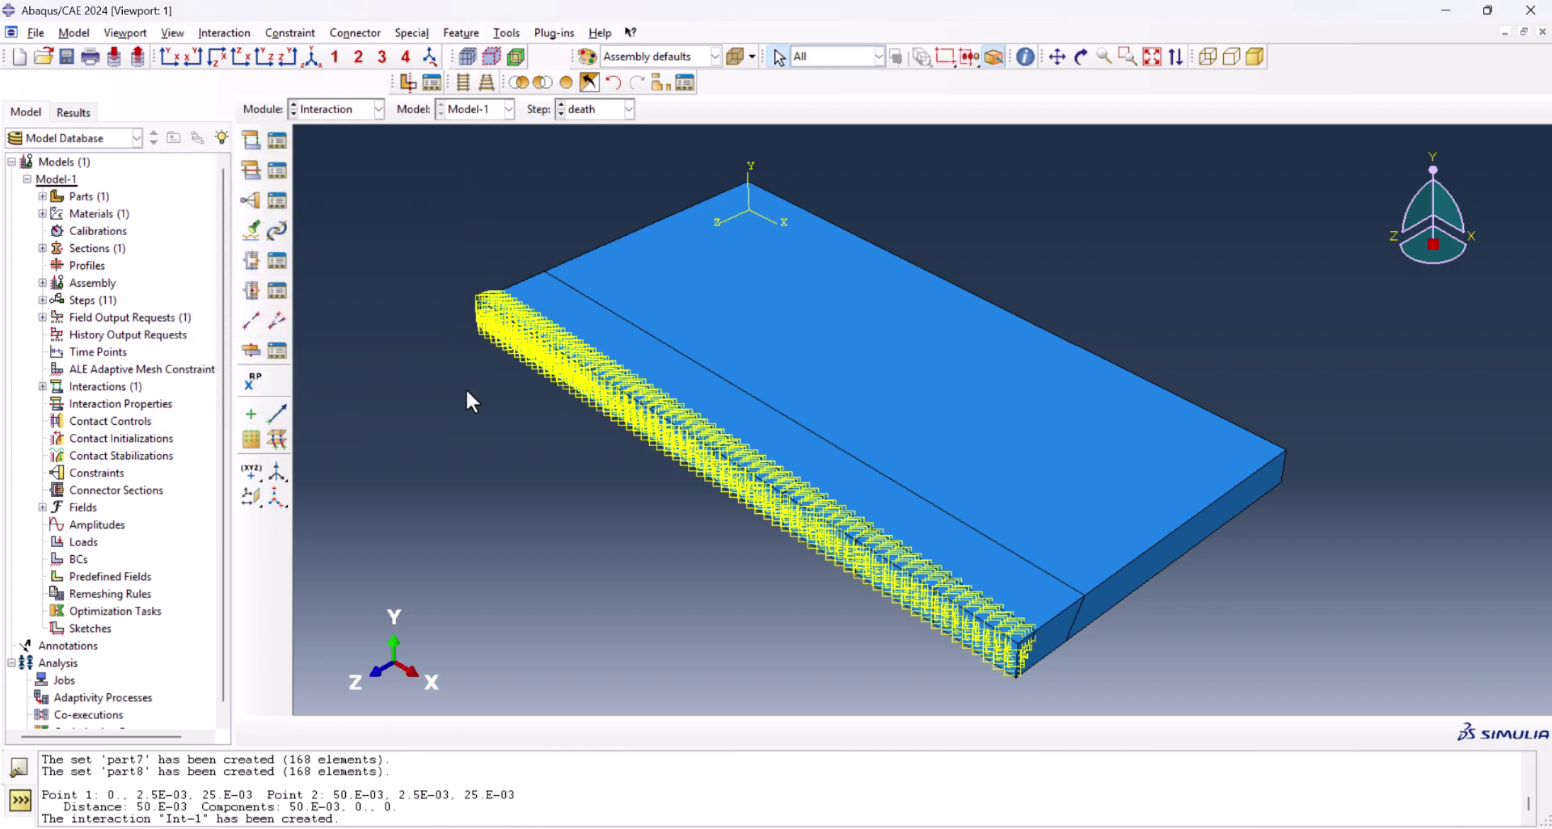
# Show the interaction manager beside the weld and create a model change interaction Int-2 in Step-1
pyautogui.click(279, 143)
pyautogui.moveTo(523, 312); pyautogui.dragTo(91, 365)
pyautogui.moveTo(85, 356); pyautogui.dragTo(988, 223)
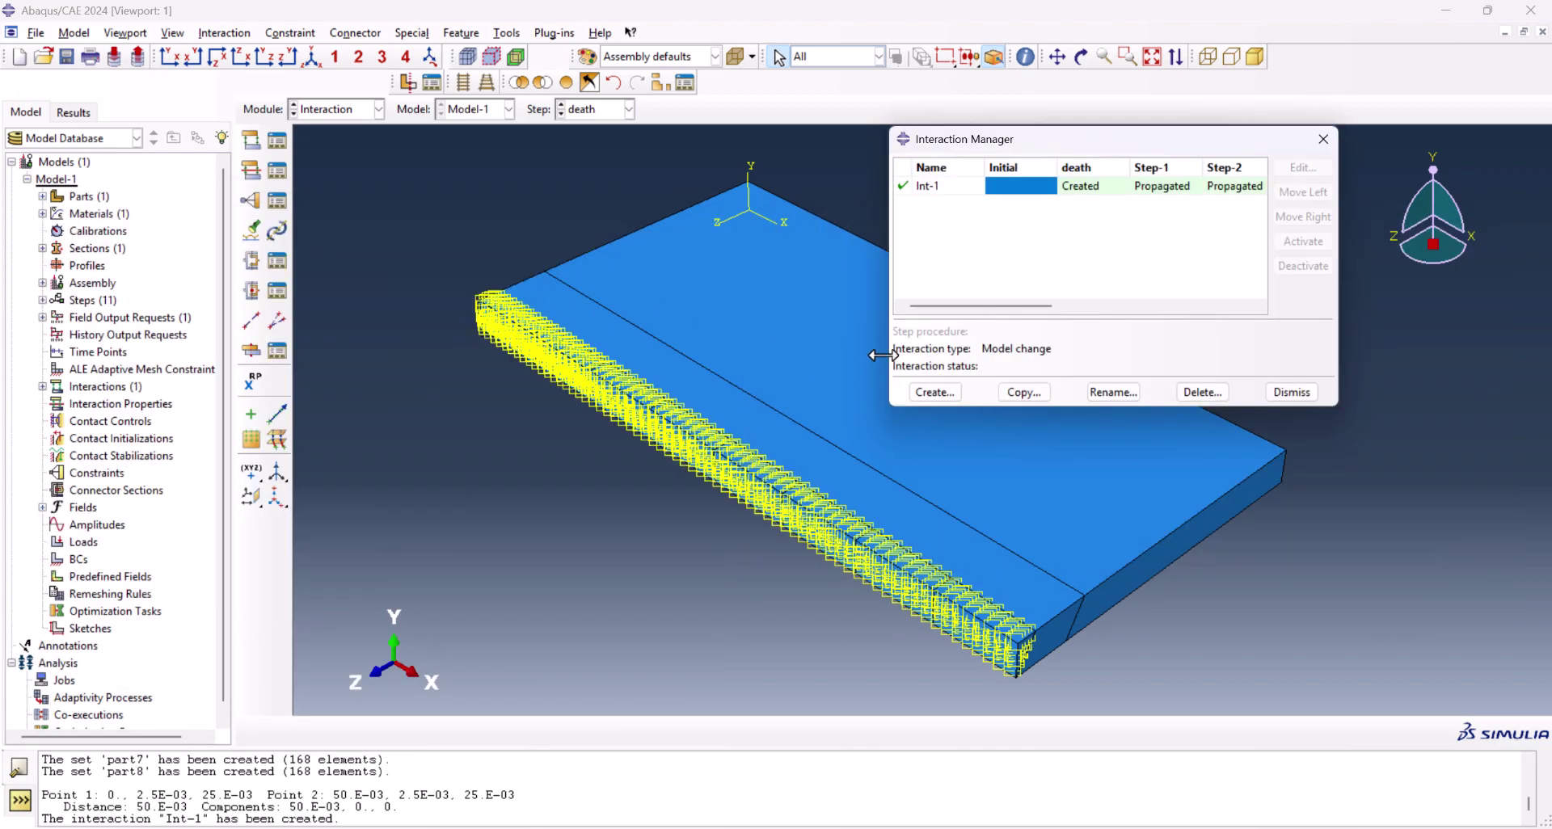
pyautogui.click(935, 392)
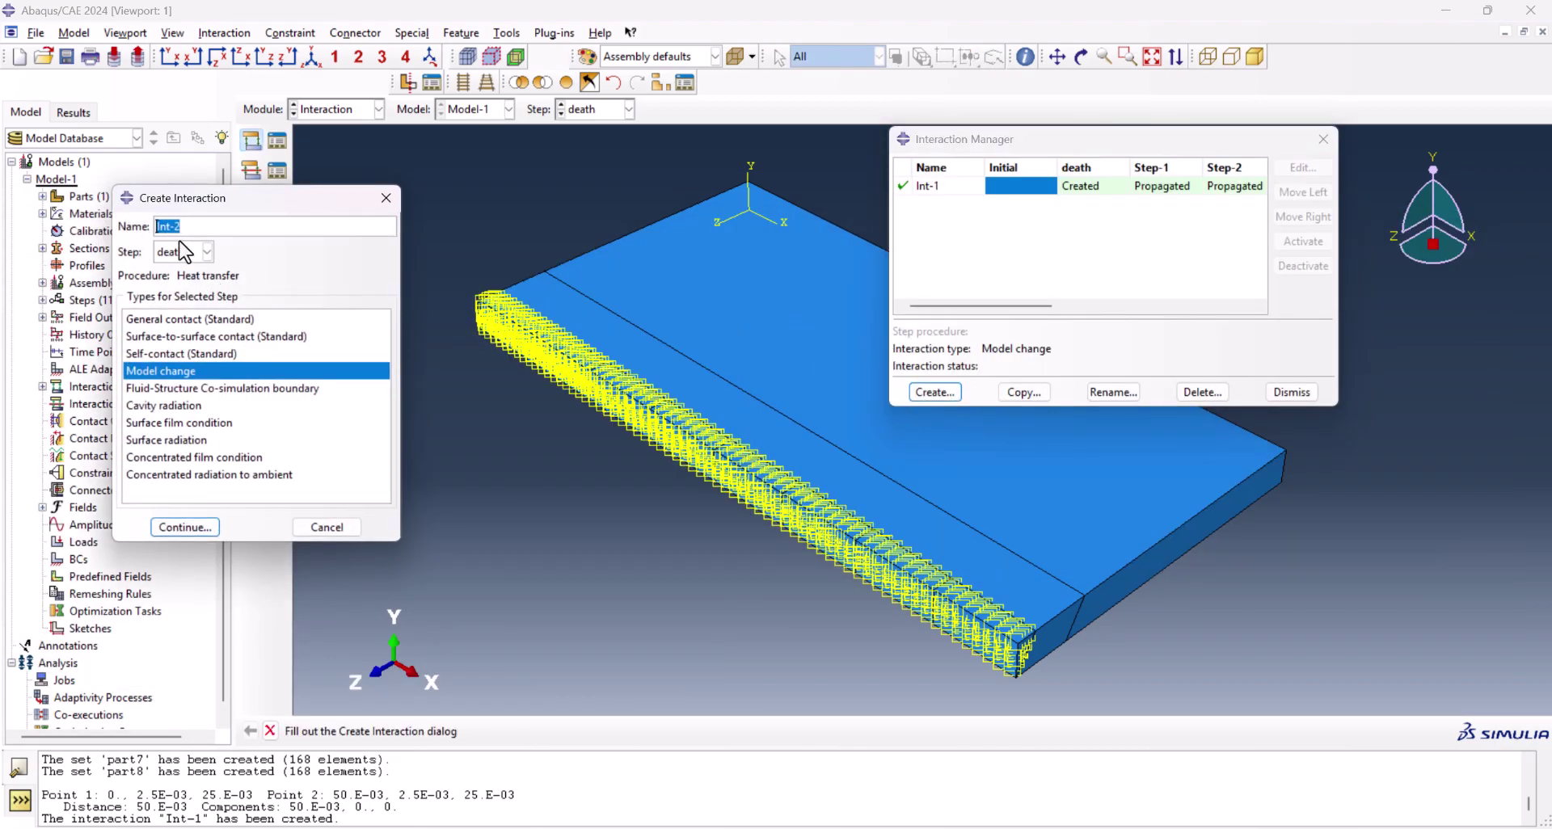
pyautogui.click(205, 257)
pyautogui.click(185, 307)
pyautogui.click(183, 528)
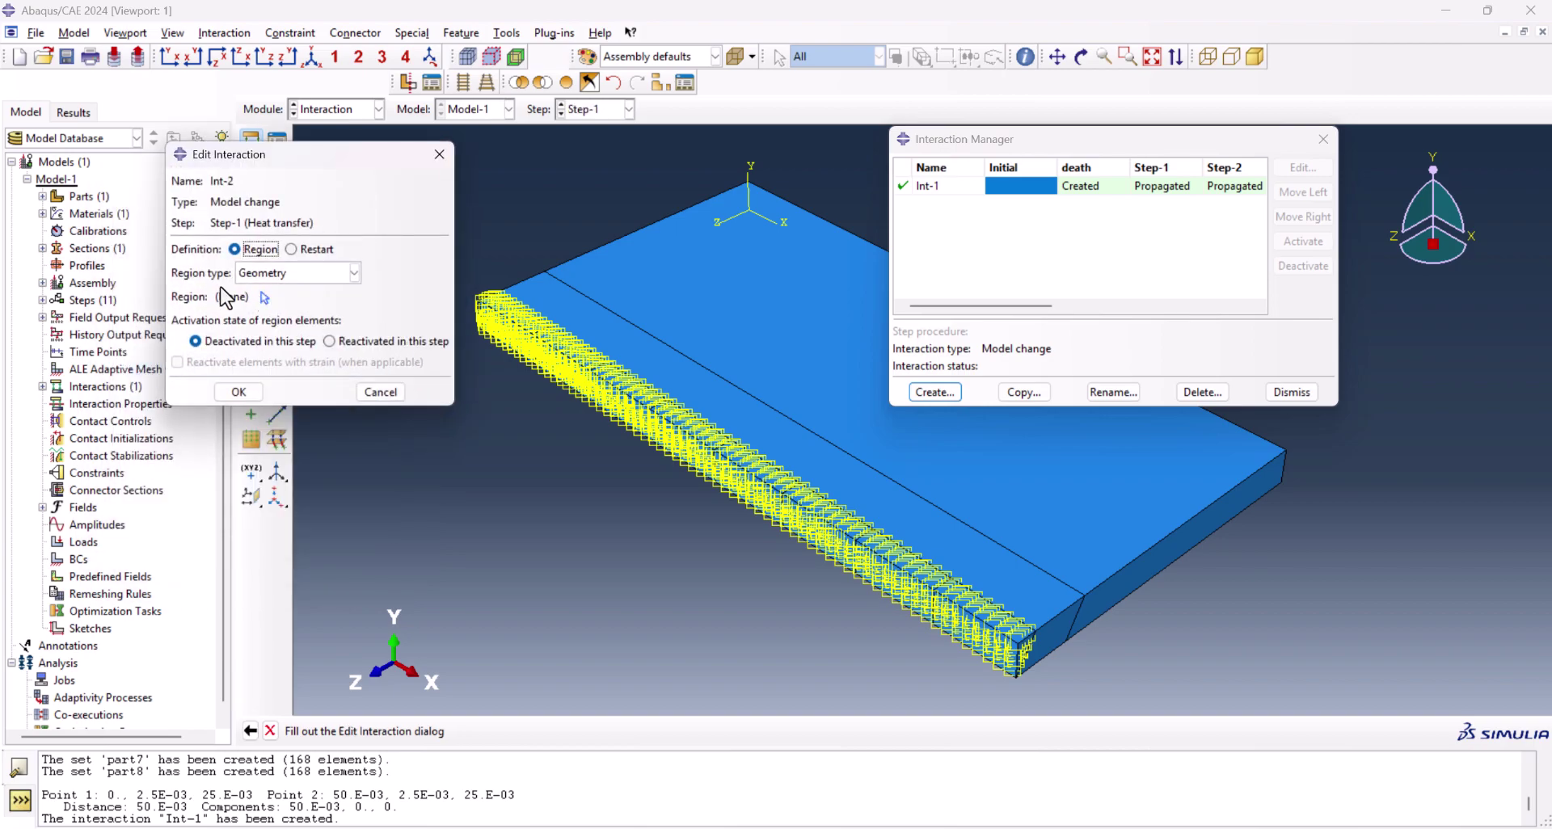
# Define Int-2 with region type Elements and set Part-1-1.part1, reactivated in this step, and accept
pyautogui.click(284, 273)
pyautogui.click(282, 346)
pyautogui.click(356, 343)
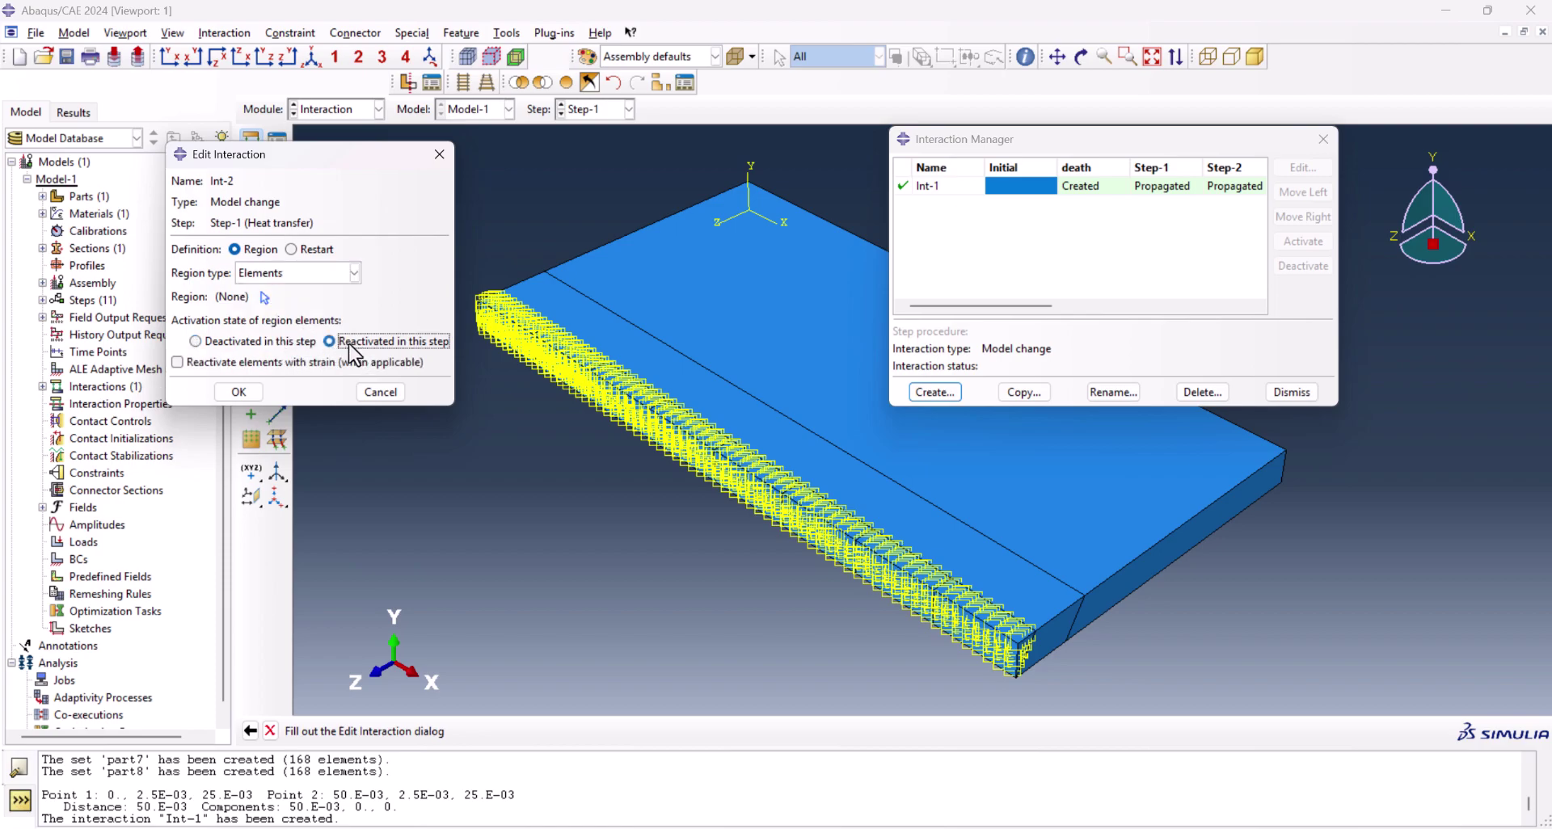
pyautogui.click(264, 299)
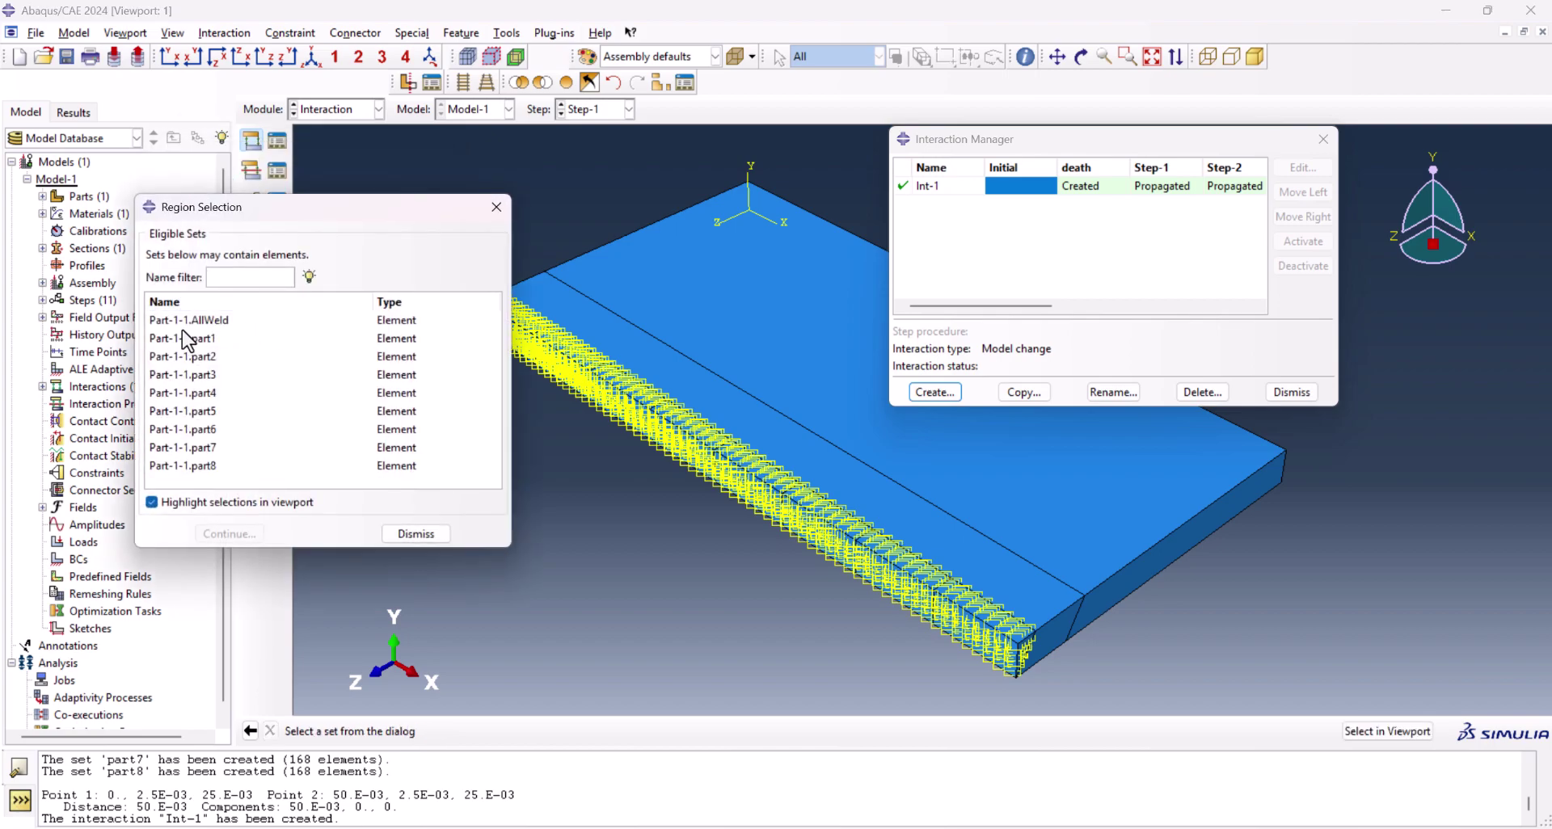
pyautogui.click(194, 341)
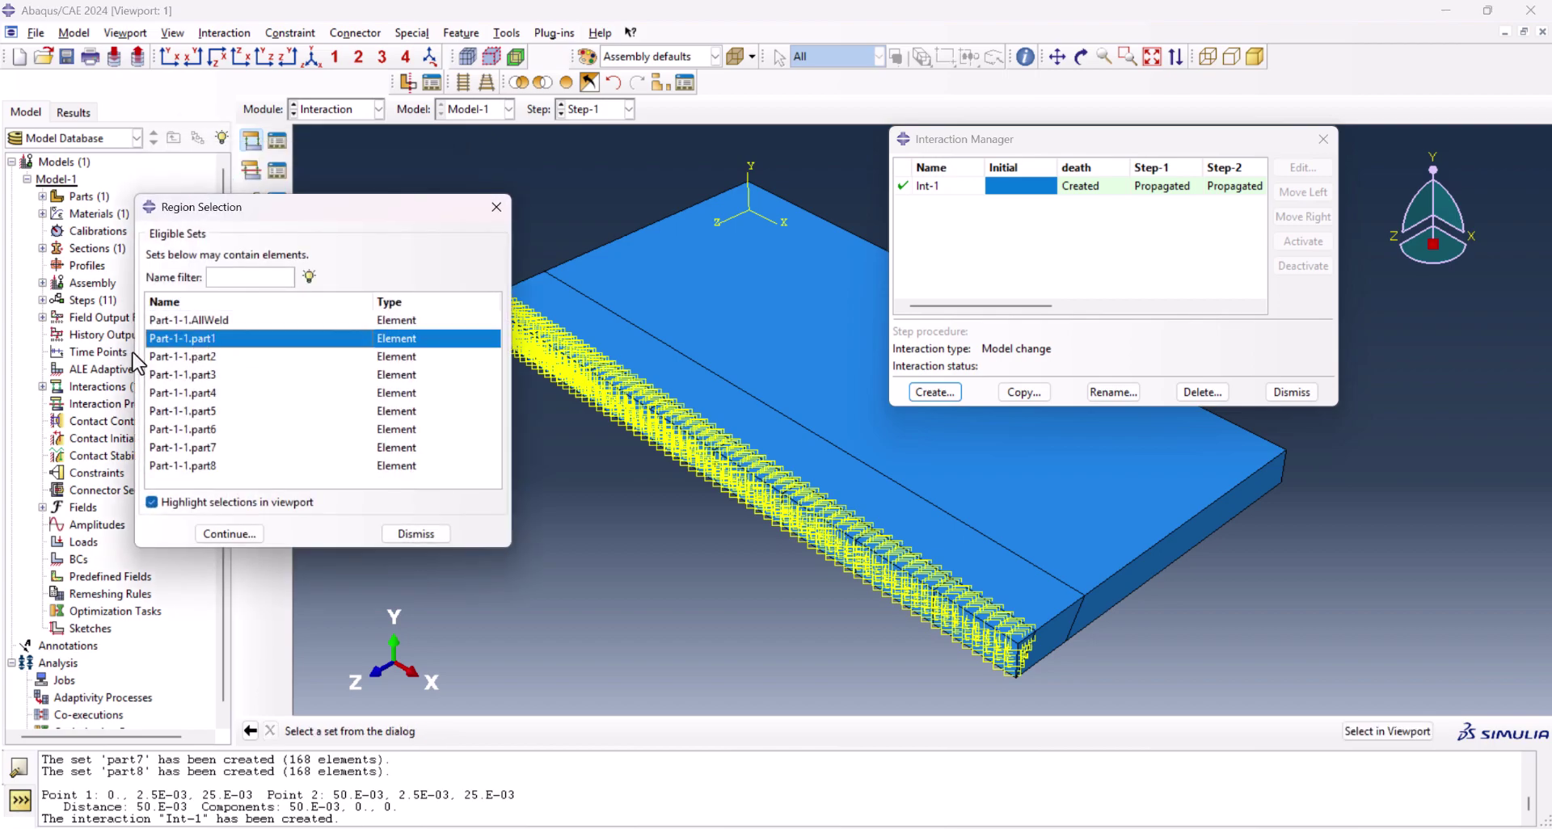
pyautogui.click(231, 535)
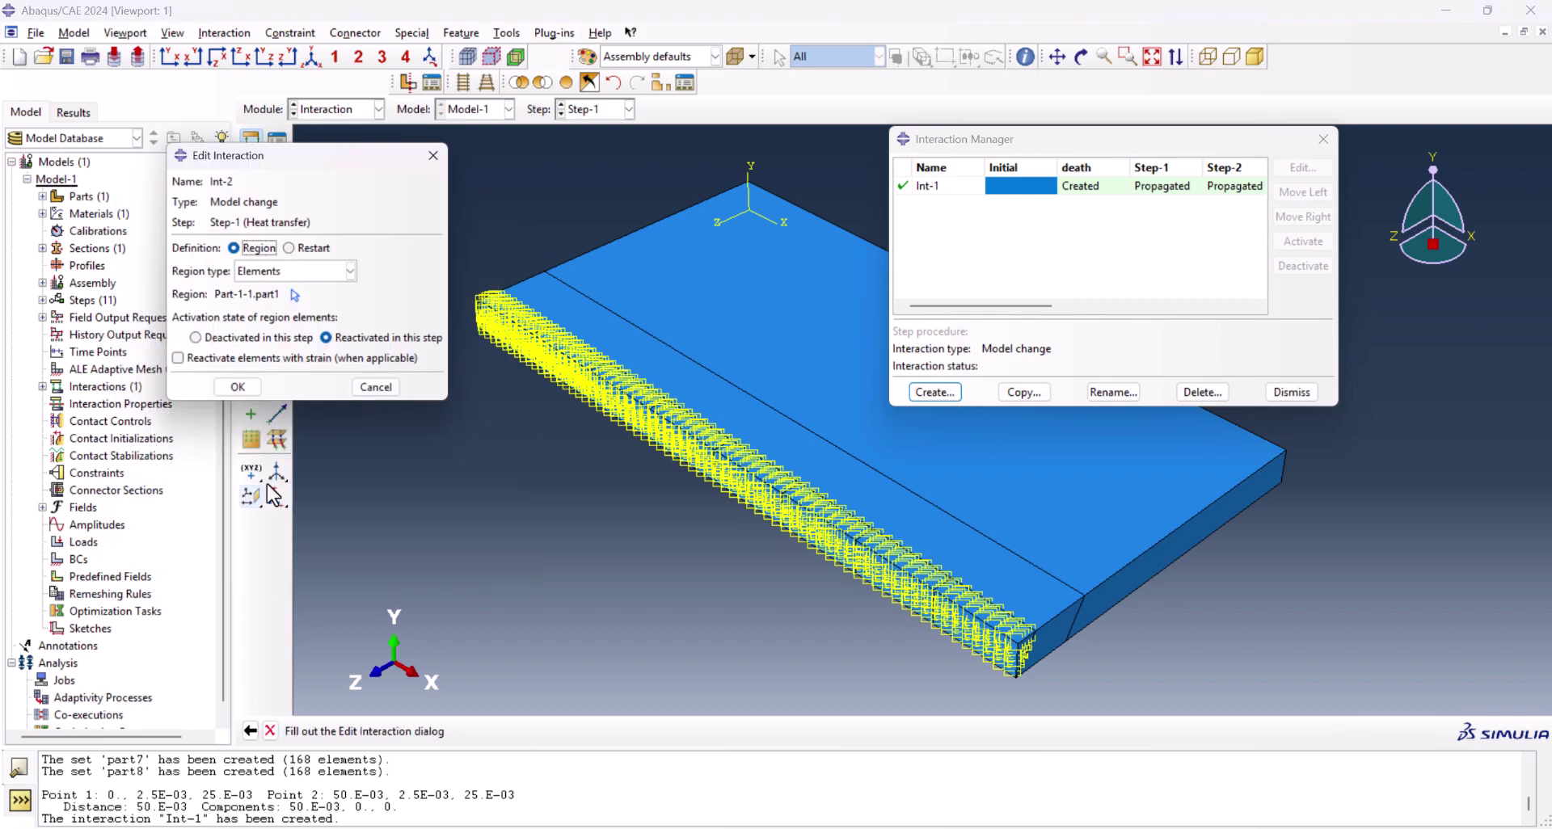
pyautogui.click(240, 392)
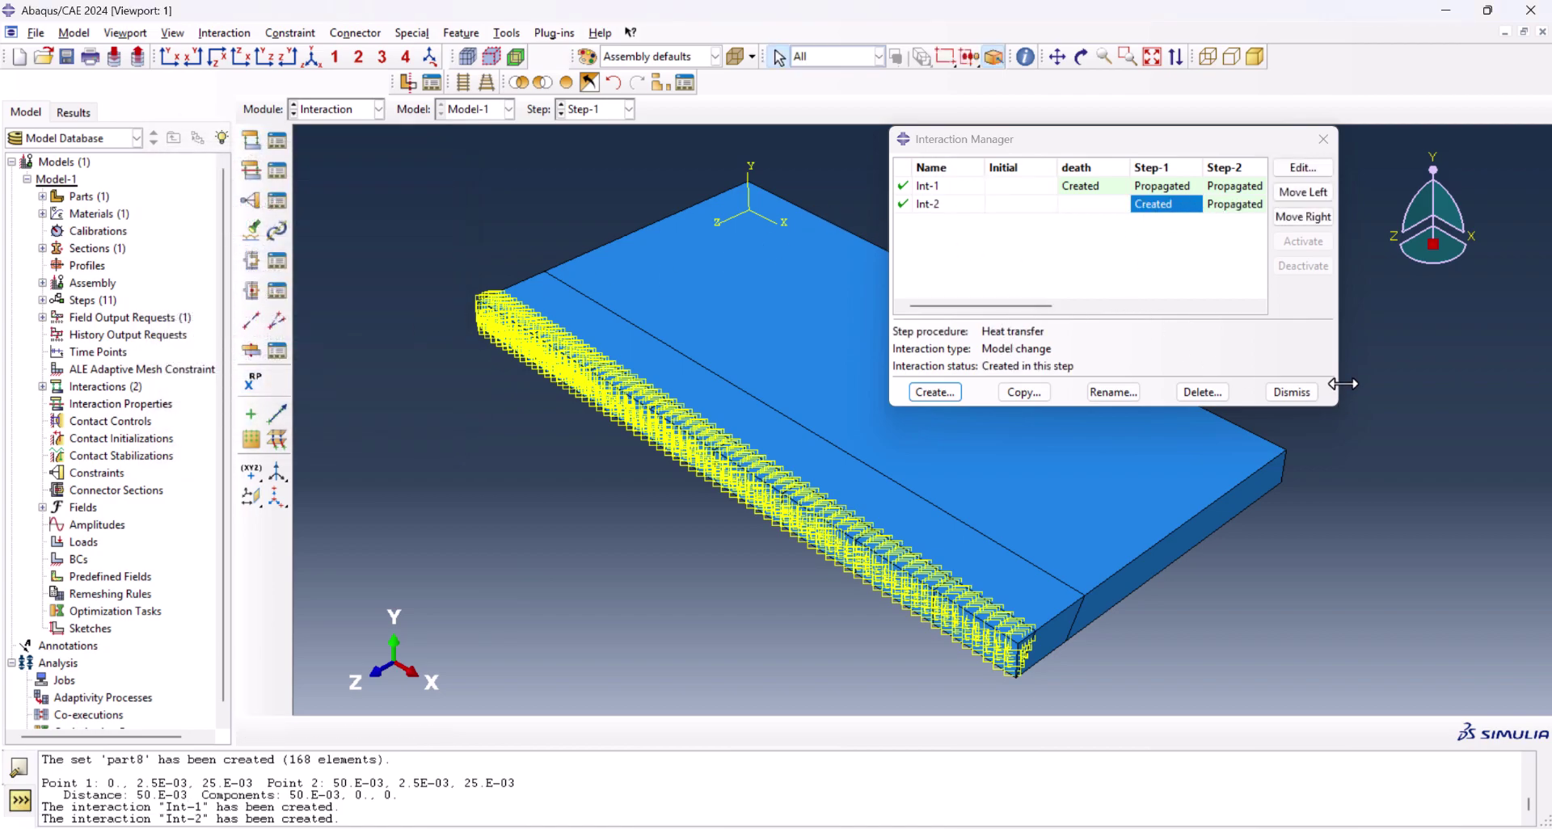
# Enlarge the interaction manager and create a model change interaction Int-3 in Step-2
pyautogui.moveTo(1337, 402); pyautogui.dragTo(1497, 482)
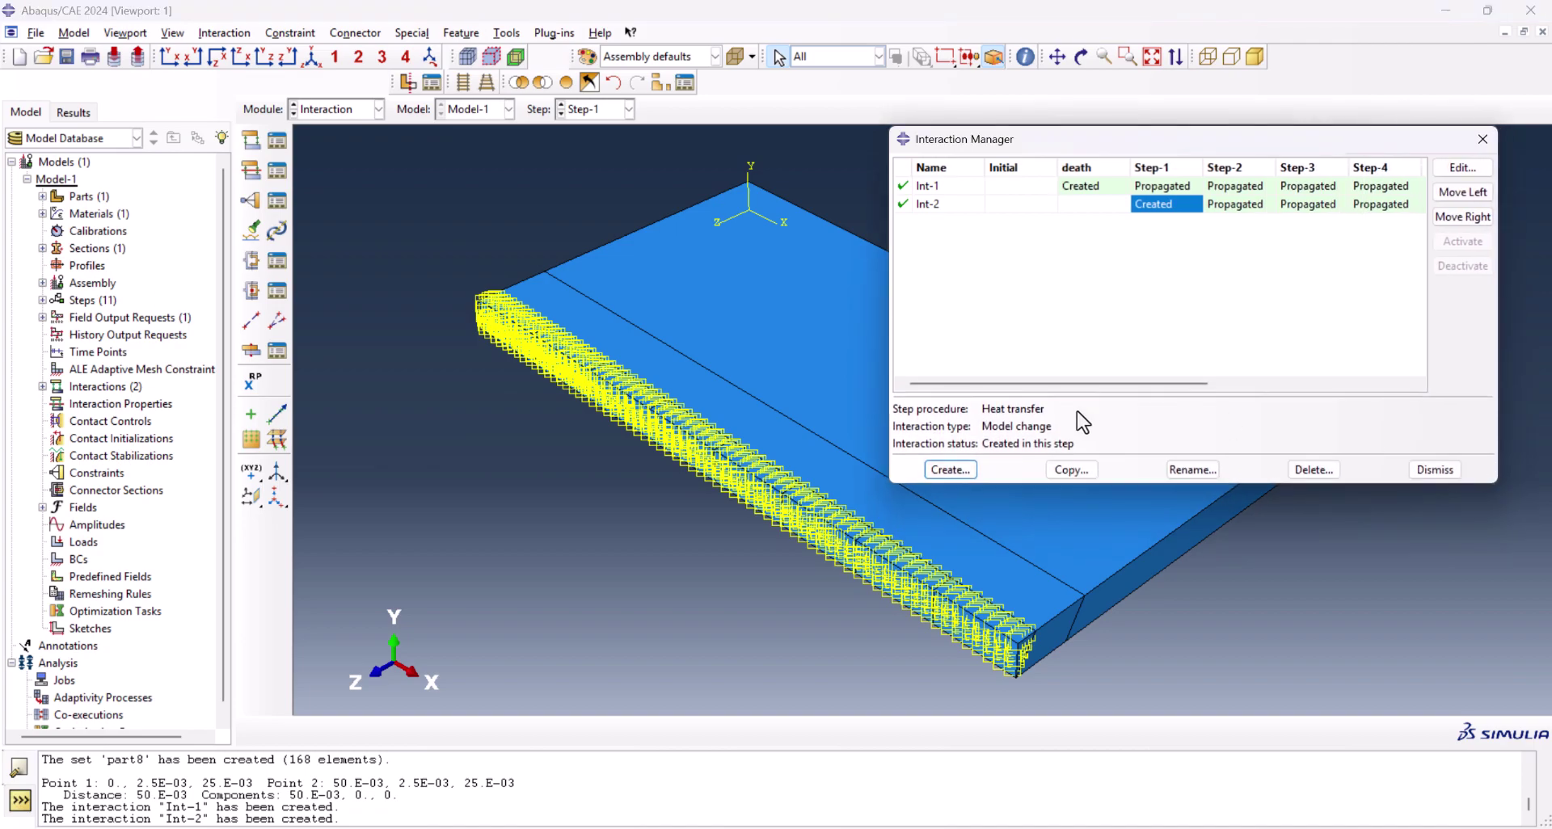
pyautogui.click(950, 471)
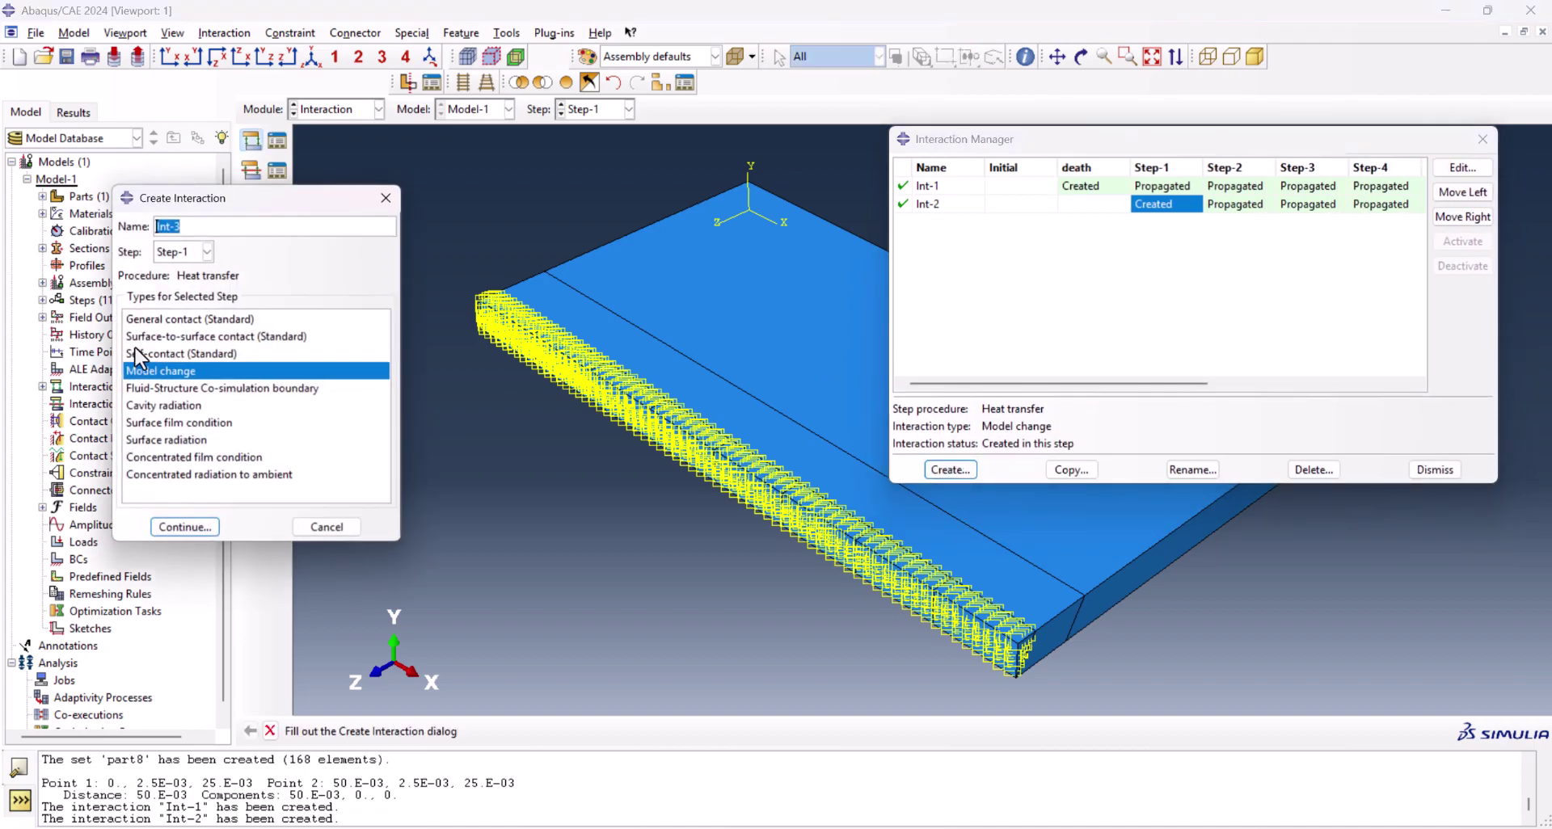
pyautogui.click(207, 252)
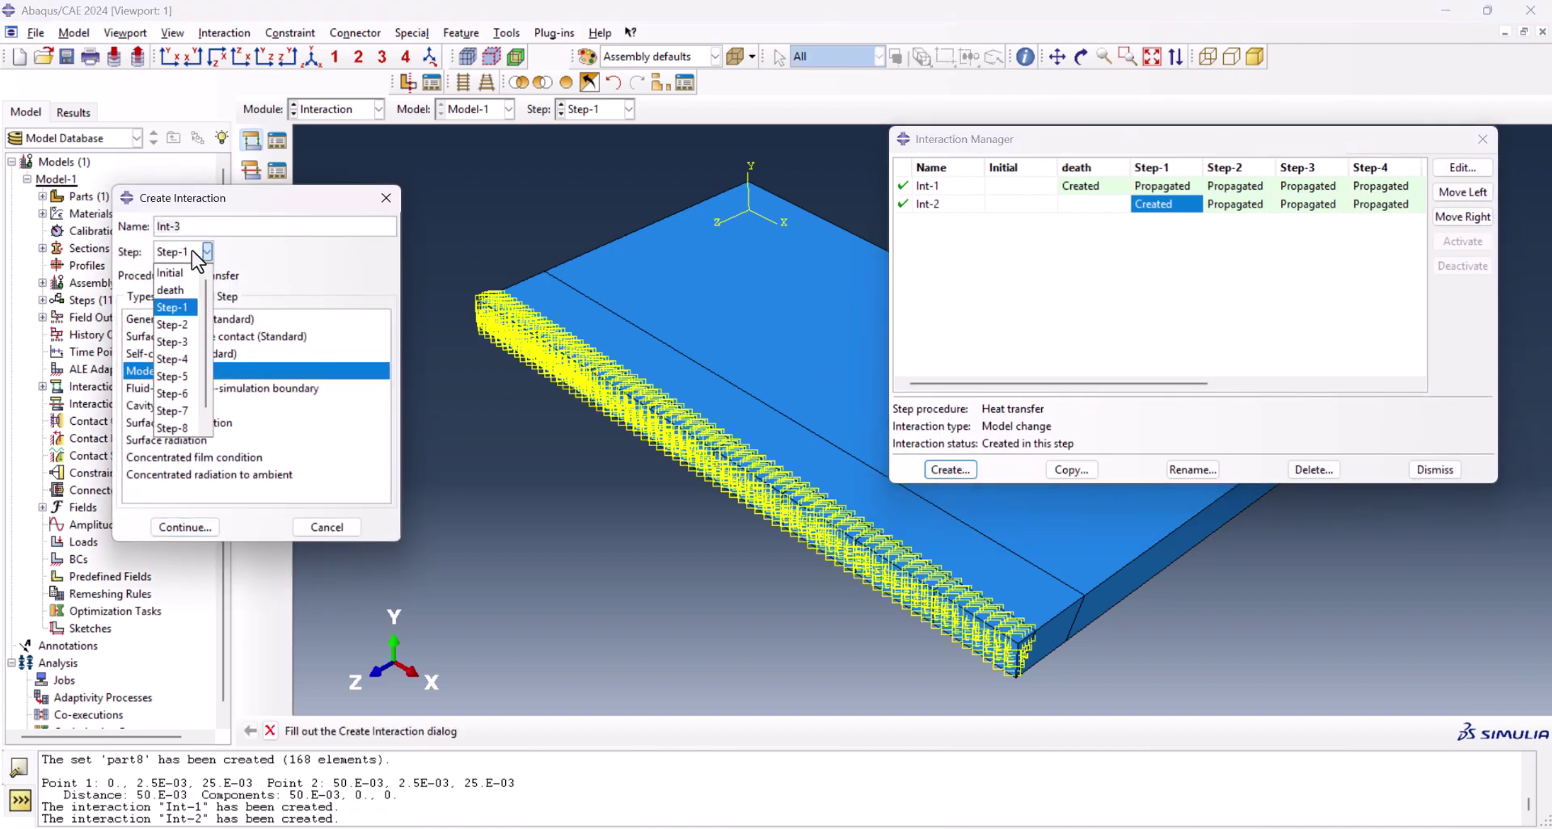
pyautogui.click(173, 324)
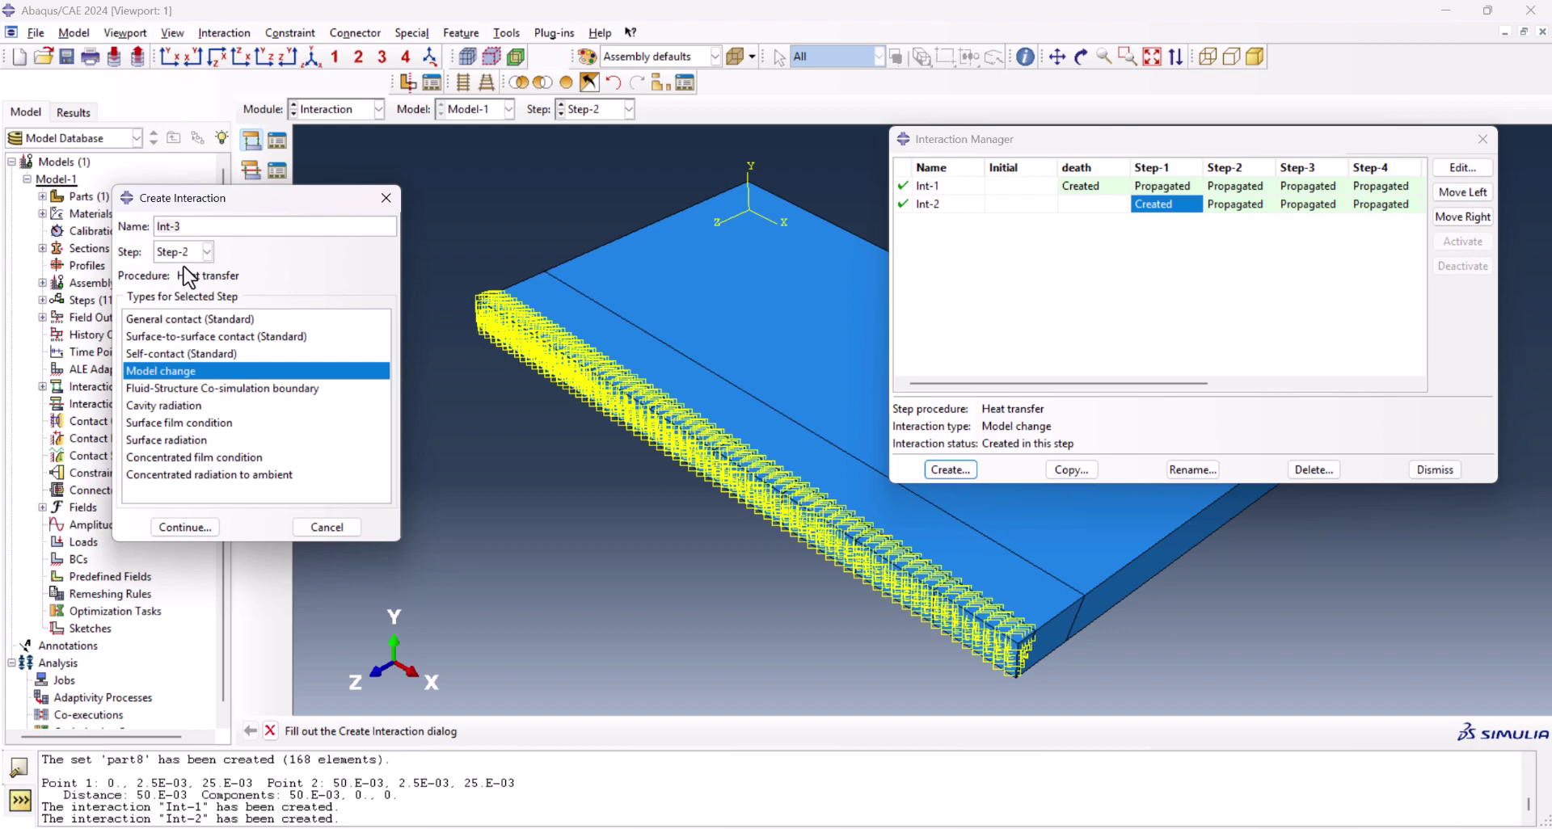
pyautogui.click(183, 528)
# Define Int-3 with element set Part-1-1.part2 reactivated in this step, accept, and start creating another interaction
pyautogui.click(298, 274)
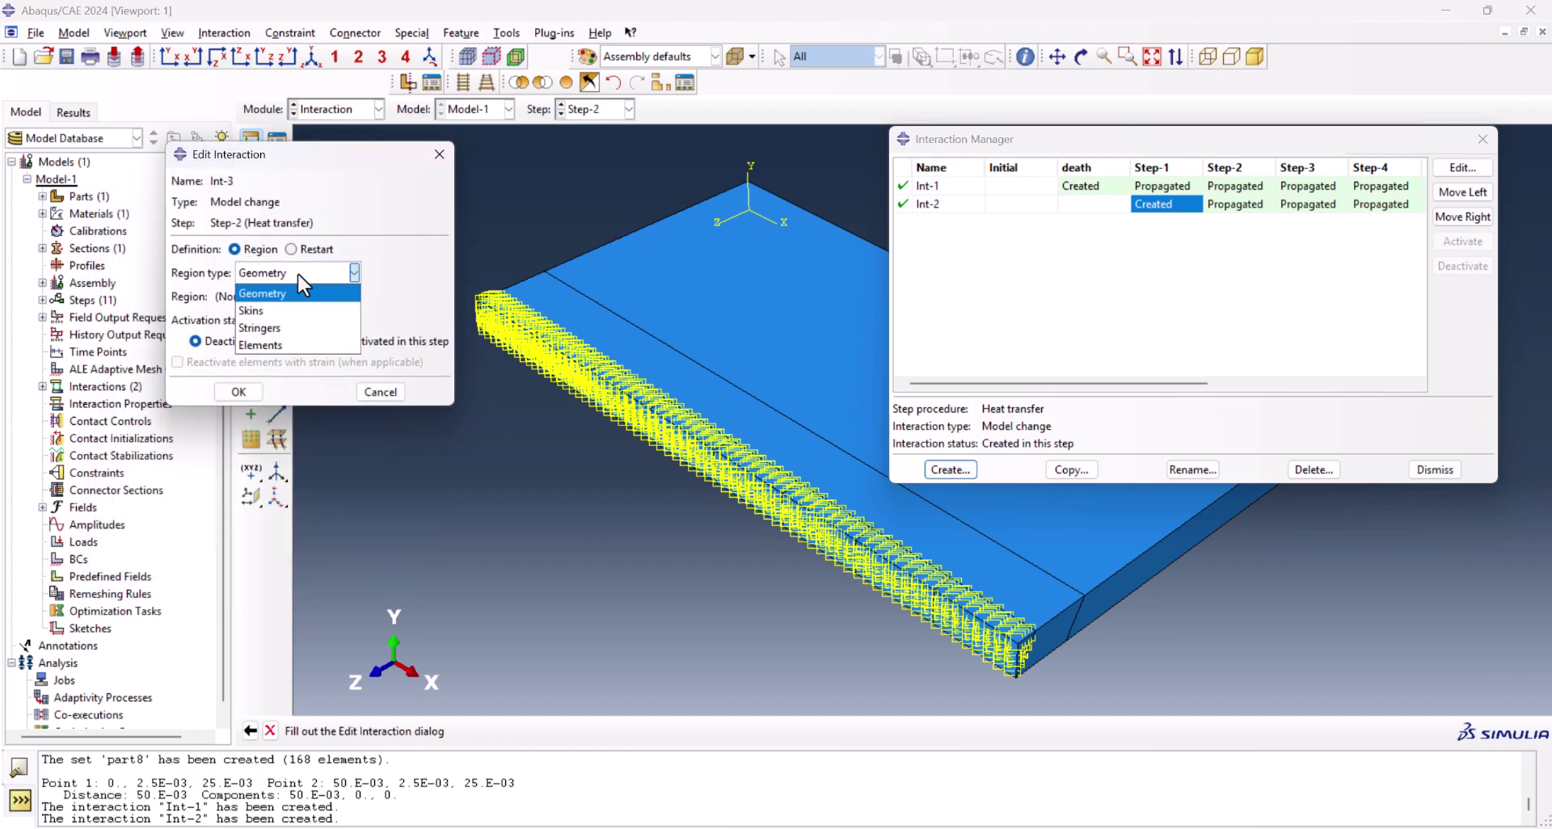
pyautogui.click(284, 341)
pyautogui.click(344, 348)
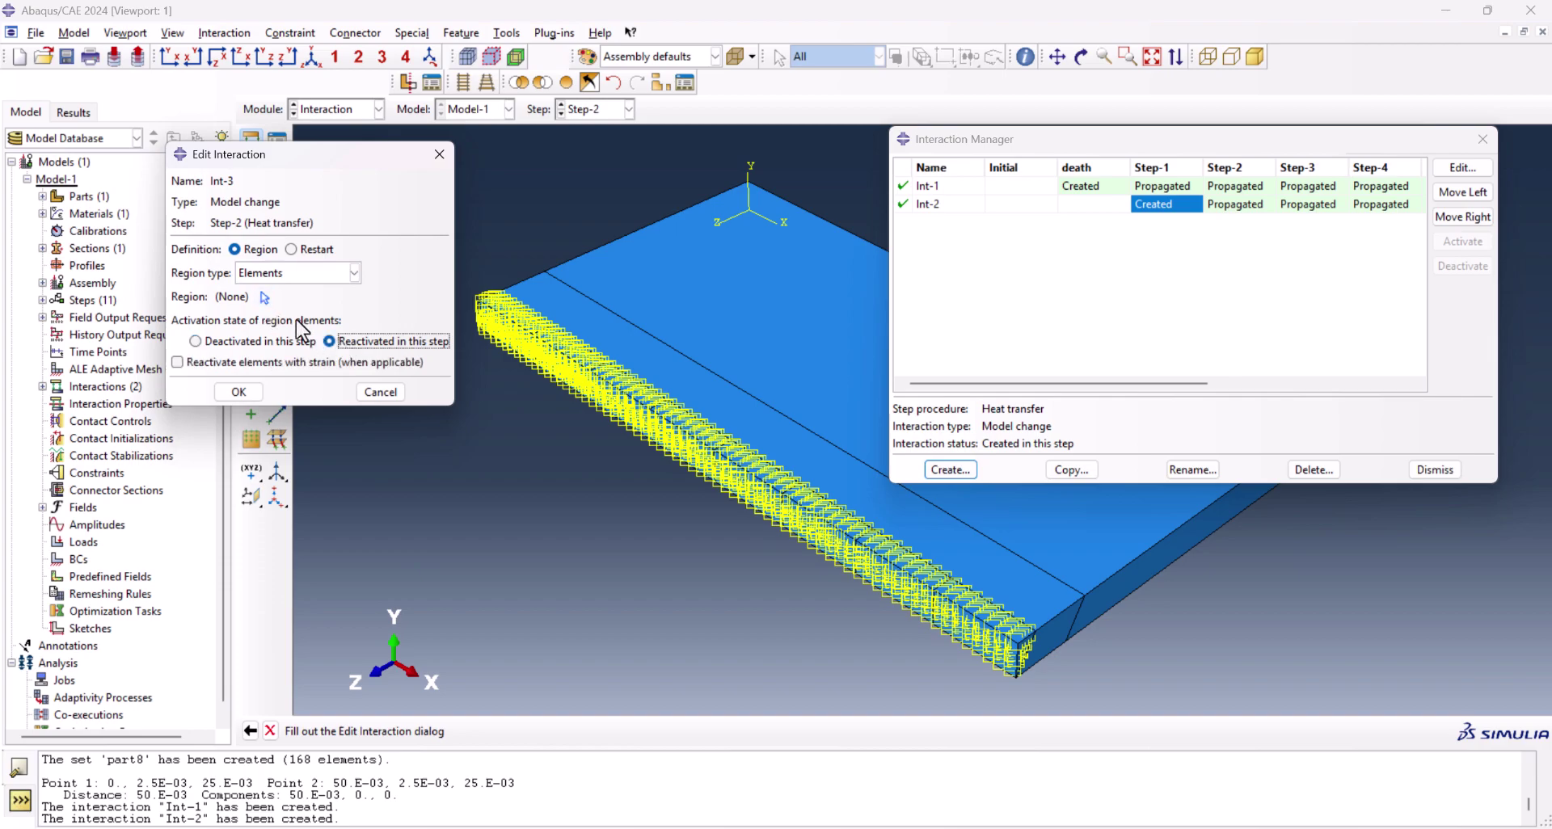
pyautogui.click(264, 298)
pyautogui.click(213, 360)
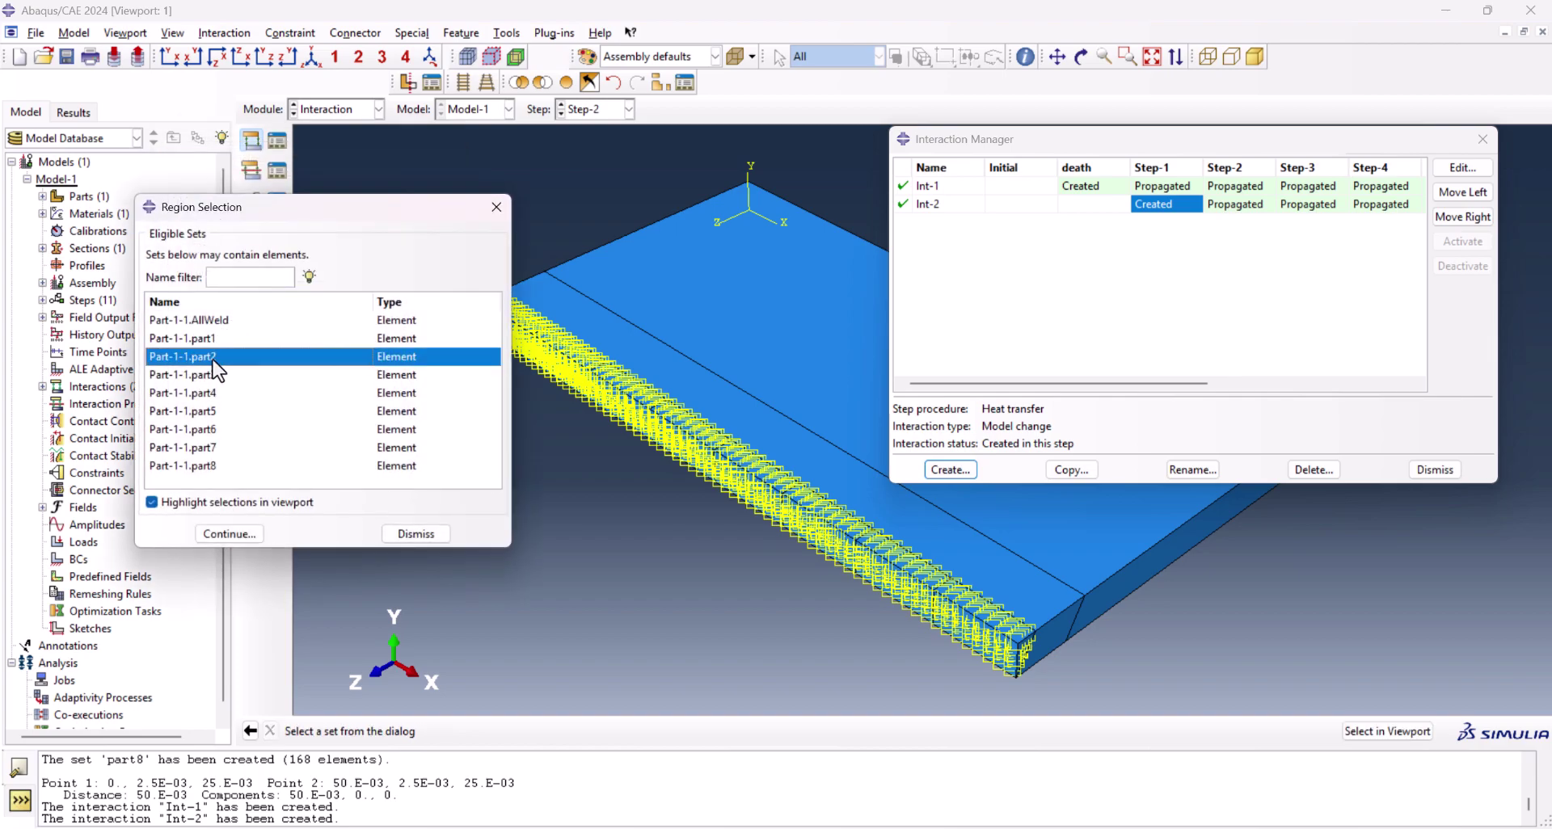
pyautogui.click(233, 534)
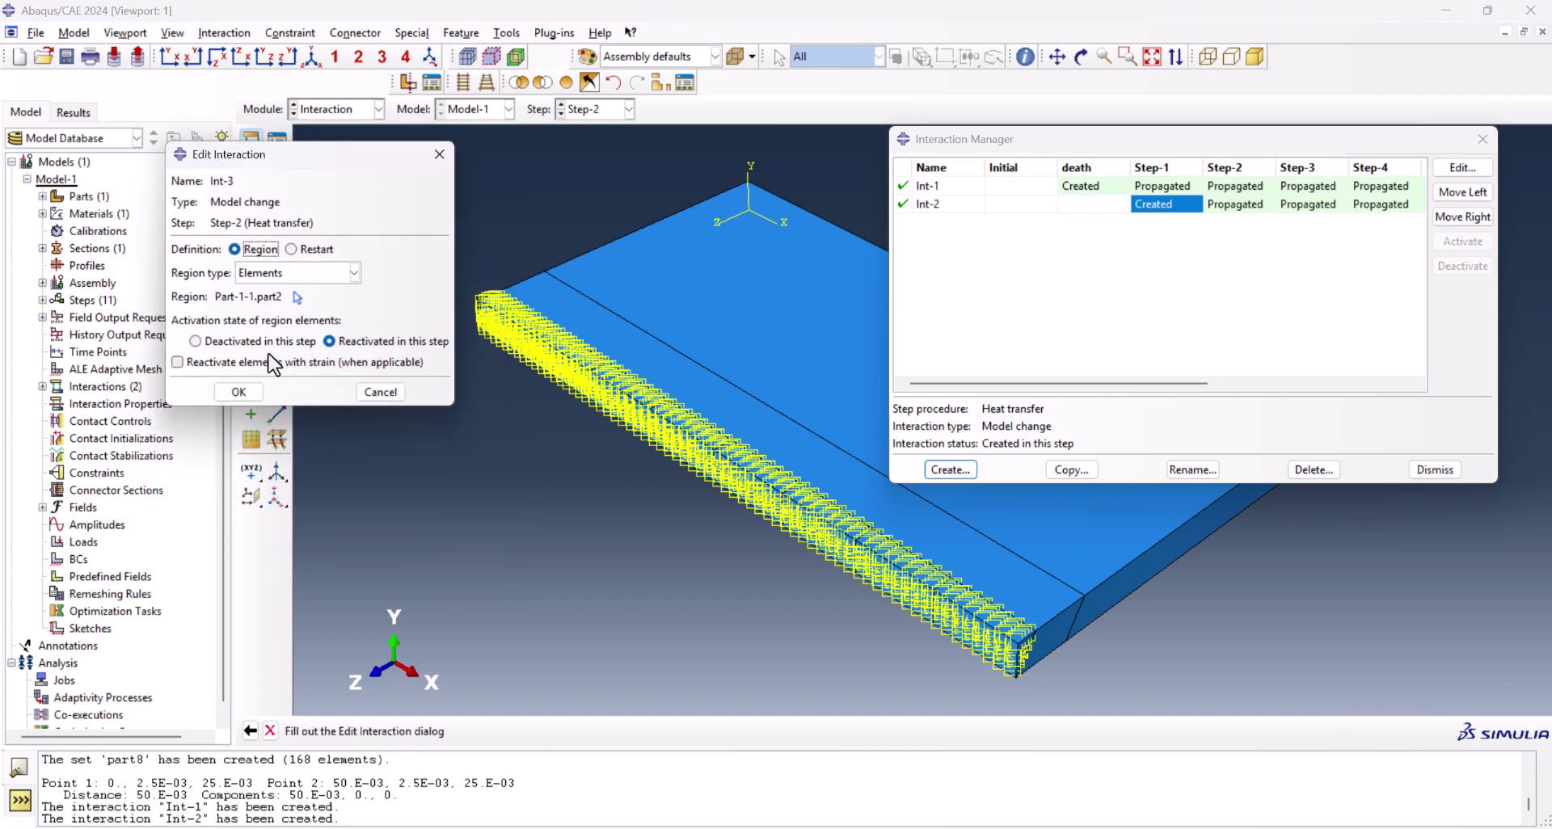
pyautogui.click(238, 393)
pyautogui.click(950, 470)
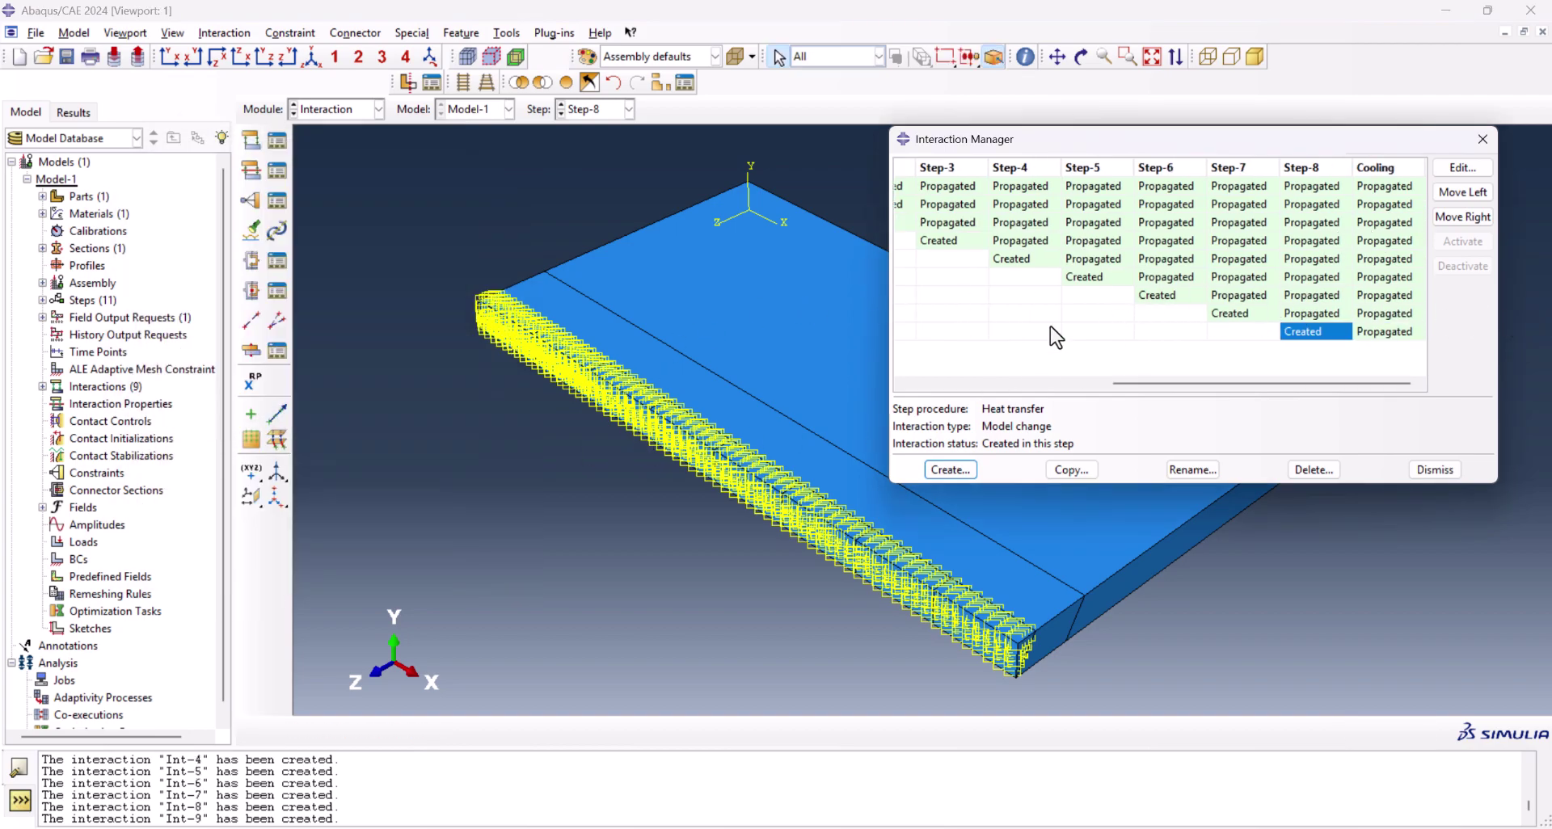
# Examine the model change interactions created in Step-1 through Step-8, checking each one's element set and activation state against the highlighted weld segment
pyautogui.moveTo(1186, 385); pyautogui.dragTo(1012, 385)
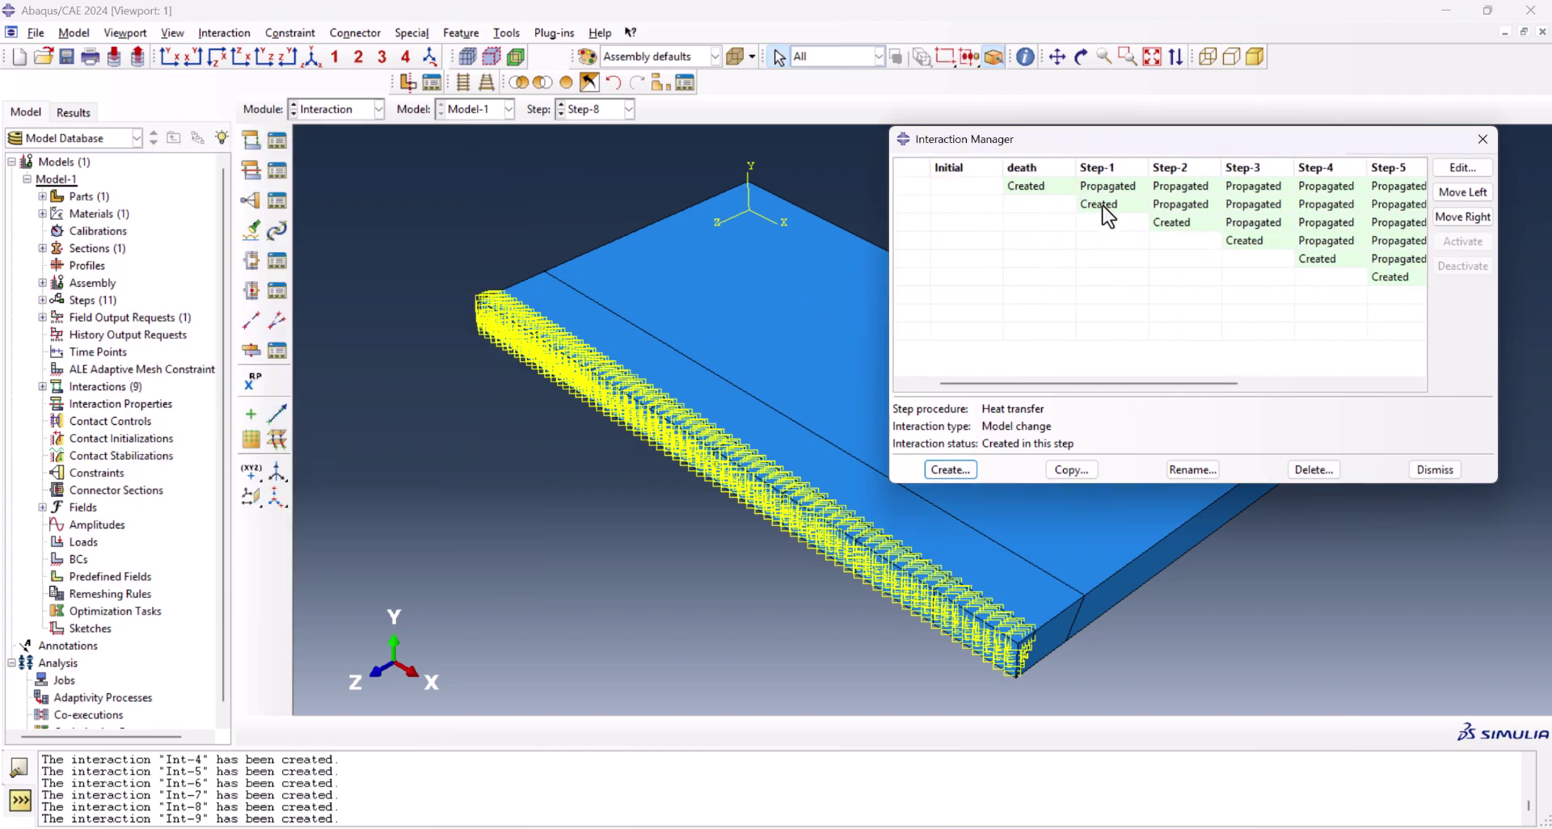
pyautogui.doubleClick(1091, 202)
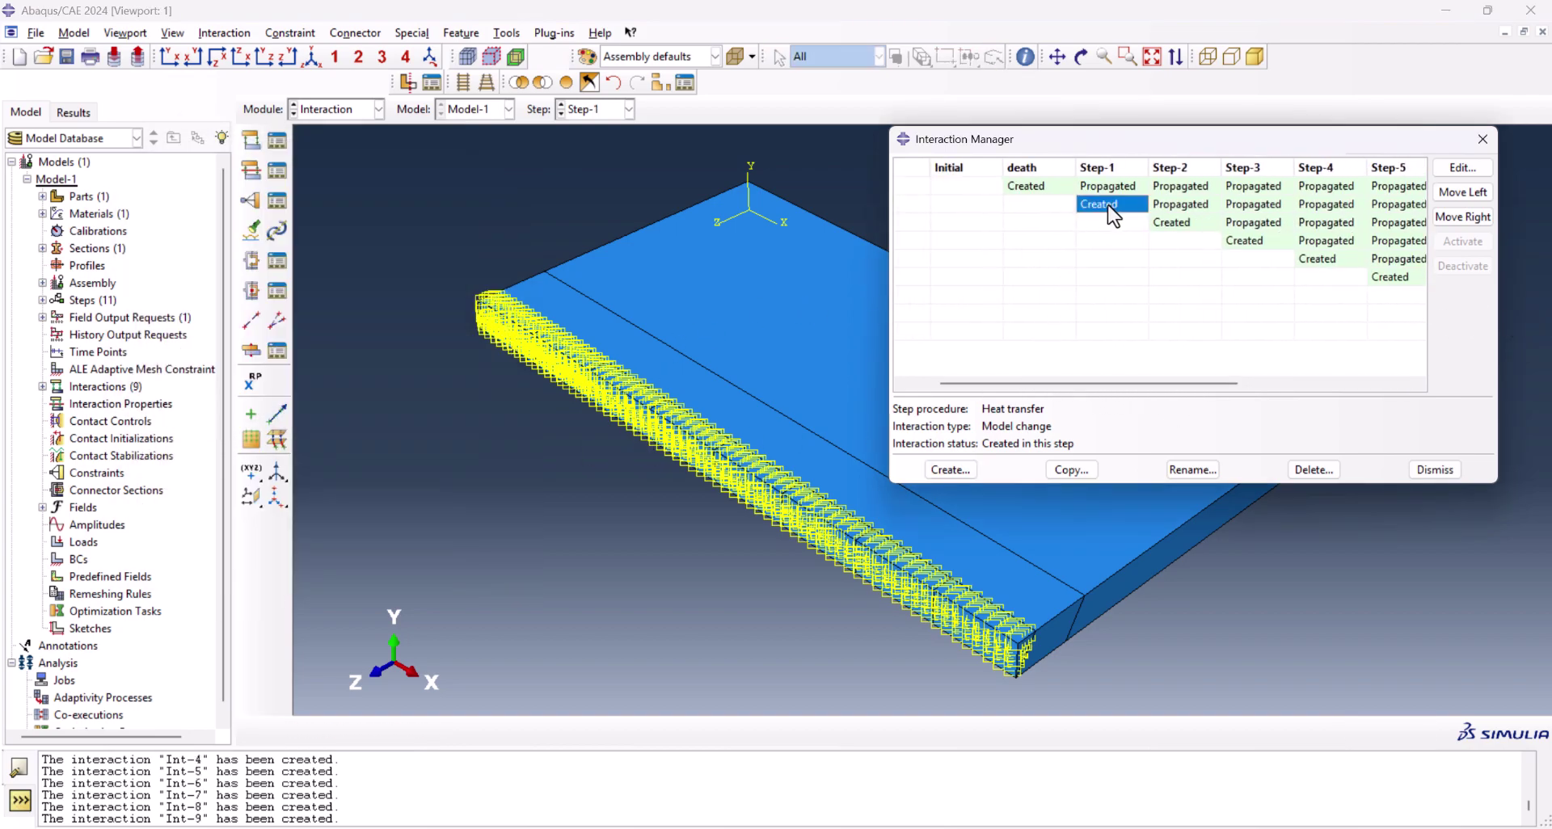
pyautogui.doubleClick(1179, 223)
pyautogui.doubleClick(1249, 240)
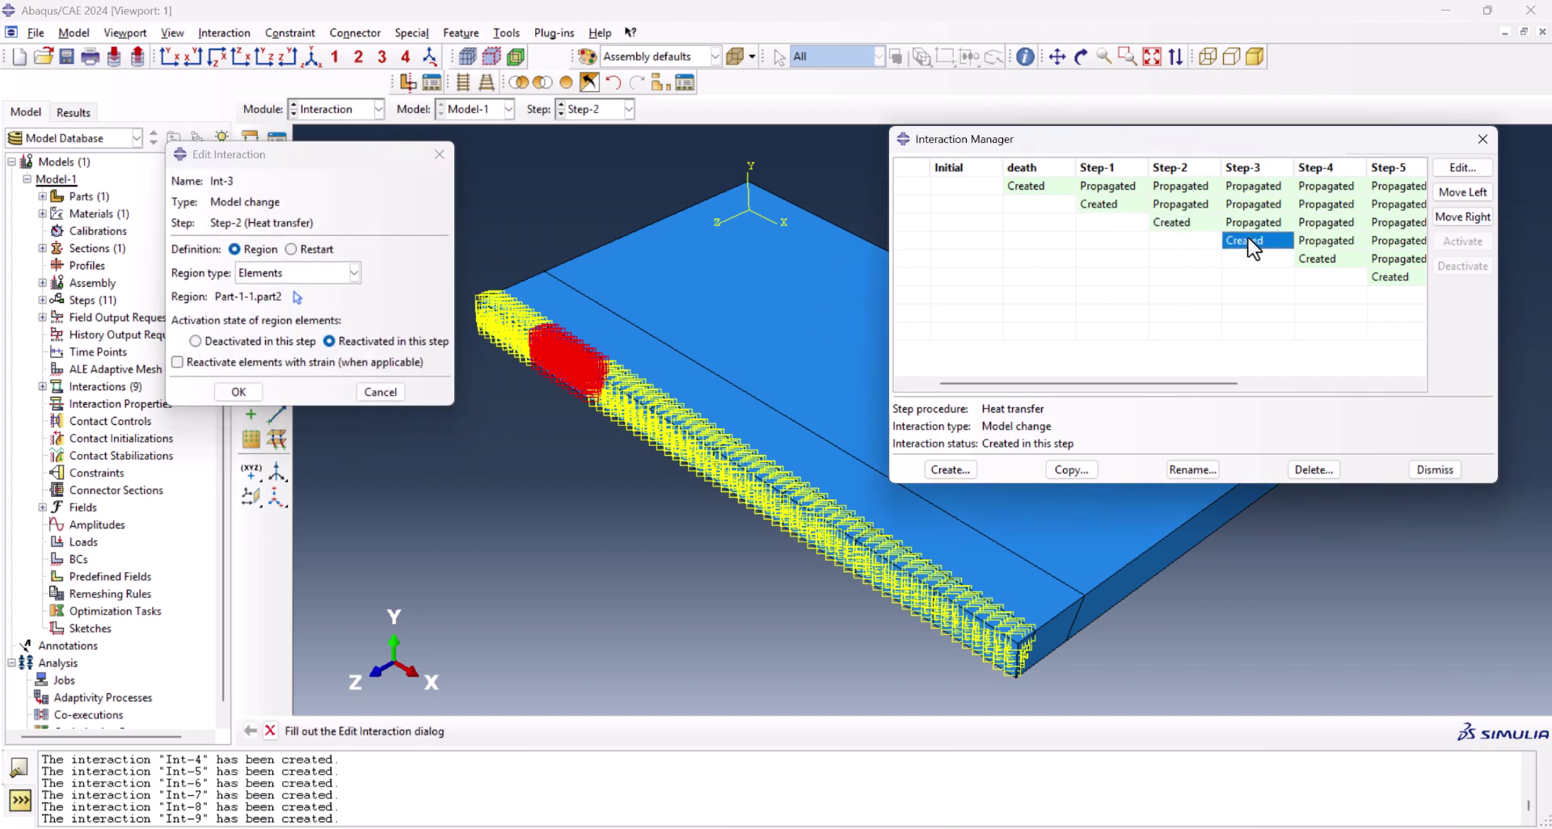
pyautogui.doubleClick(1348, 260)
pyautogui.doubleClick(1387, 278)
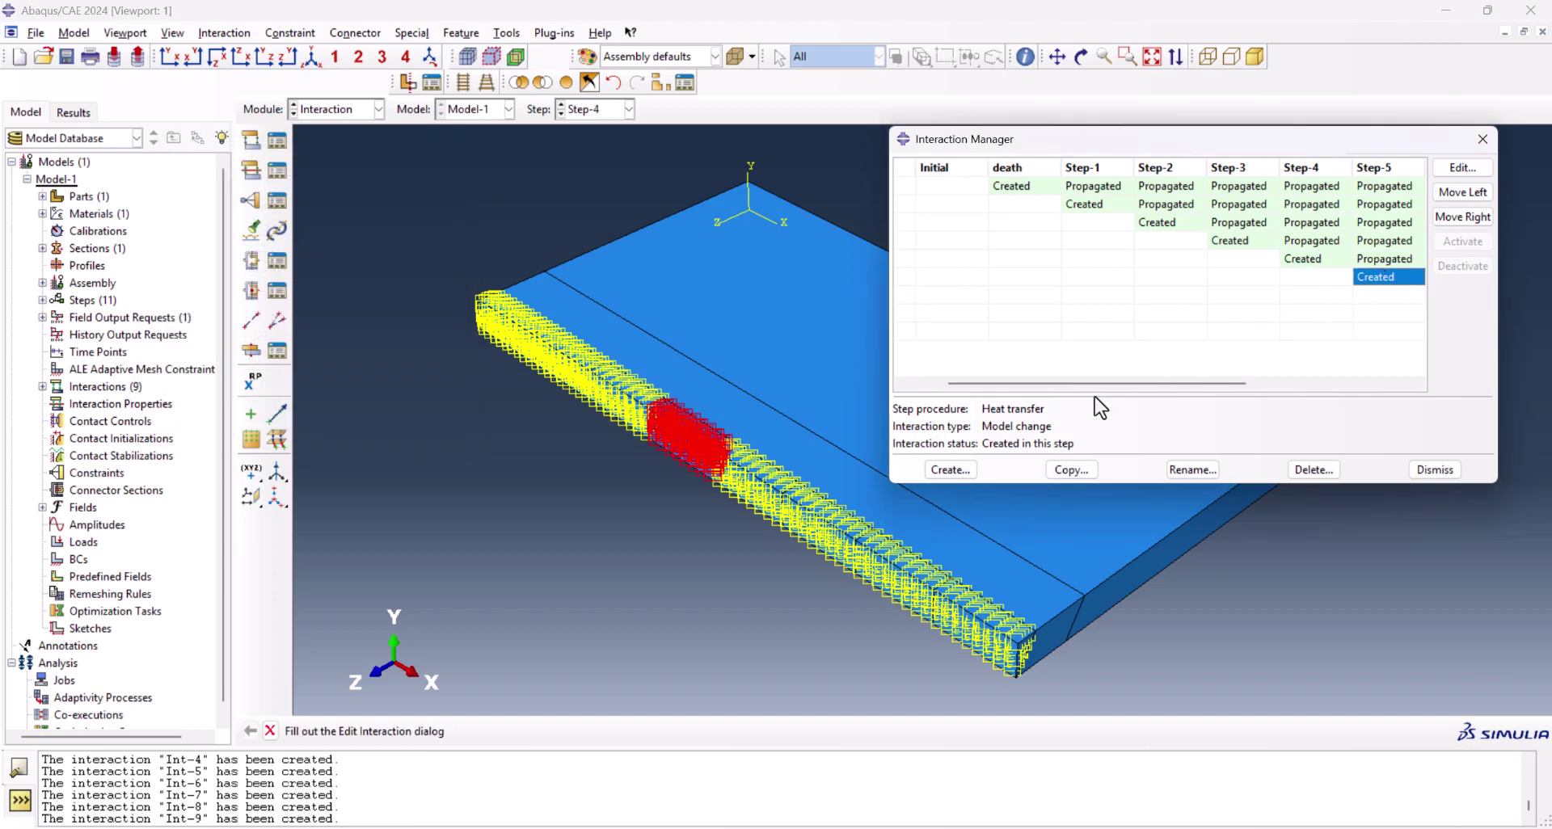
pyautogui.scroll(3, 782, 464)
pyautogui.scroll(-3, 700, 339)
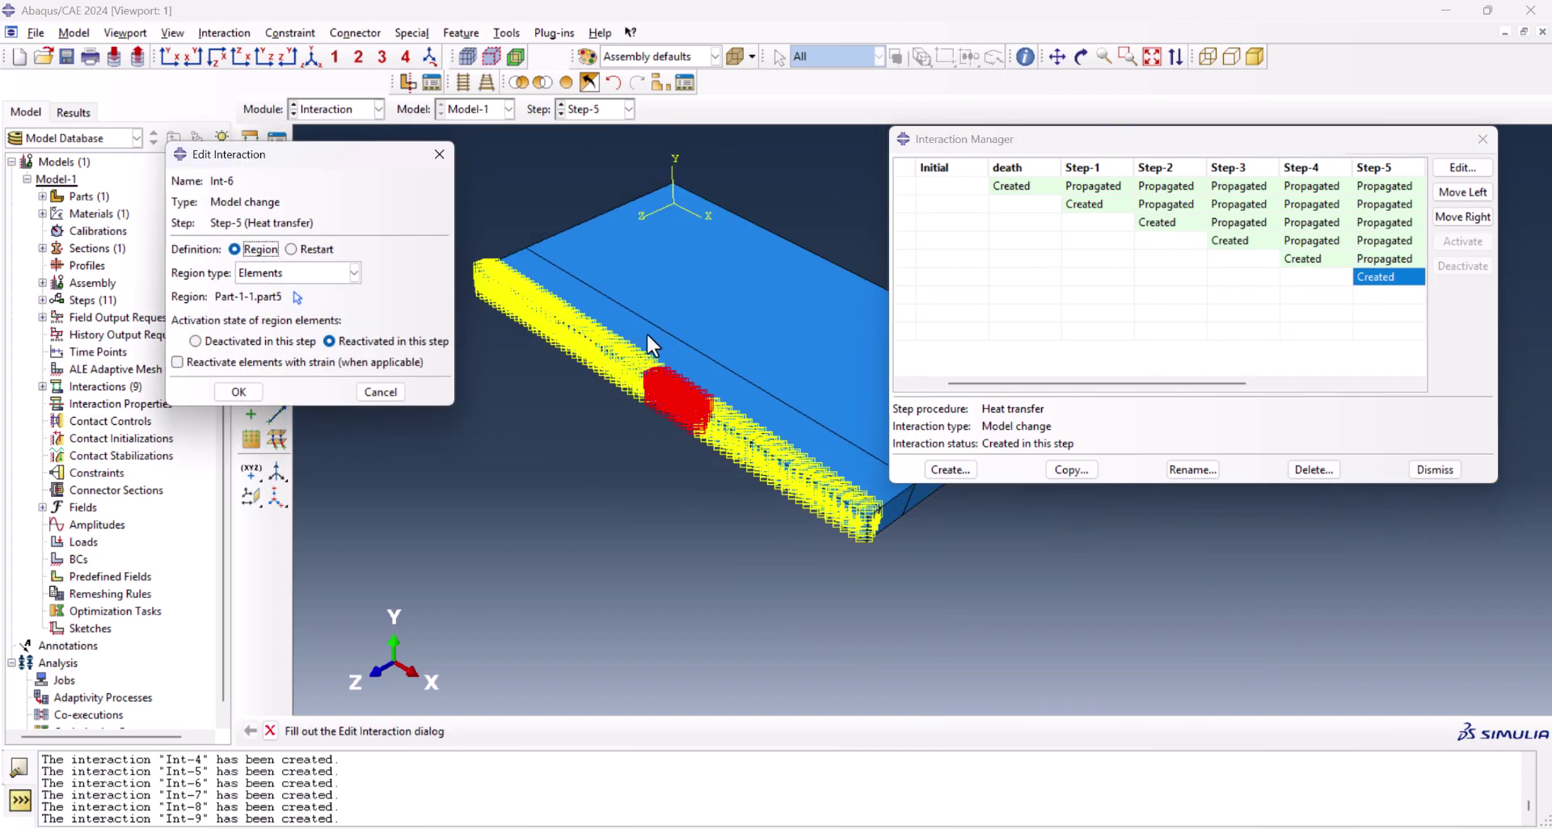
pyautogui.moveTo(1209, 383); pyautogui.dragTo(1425, 380)
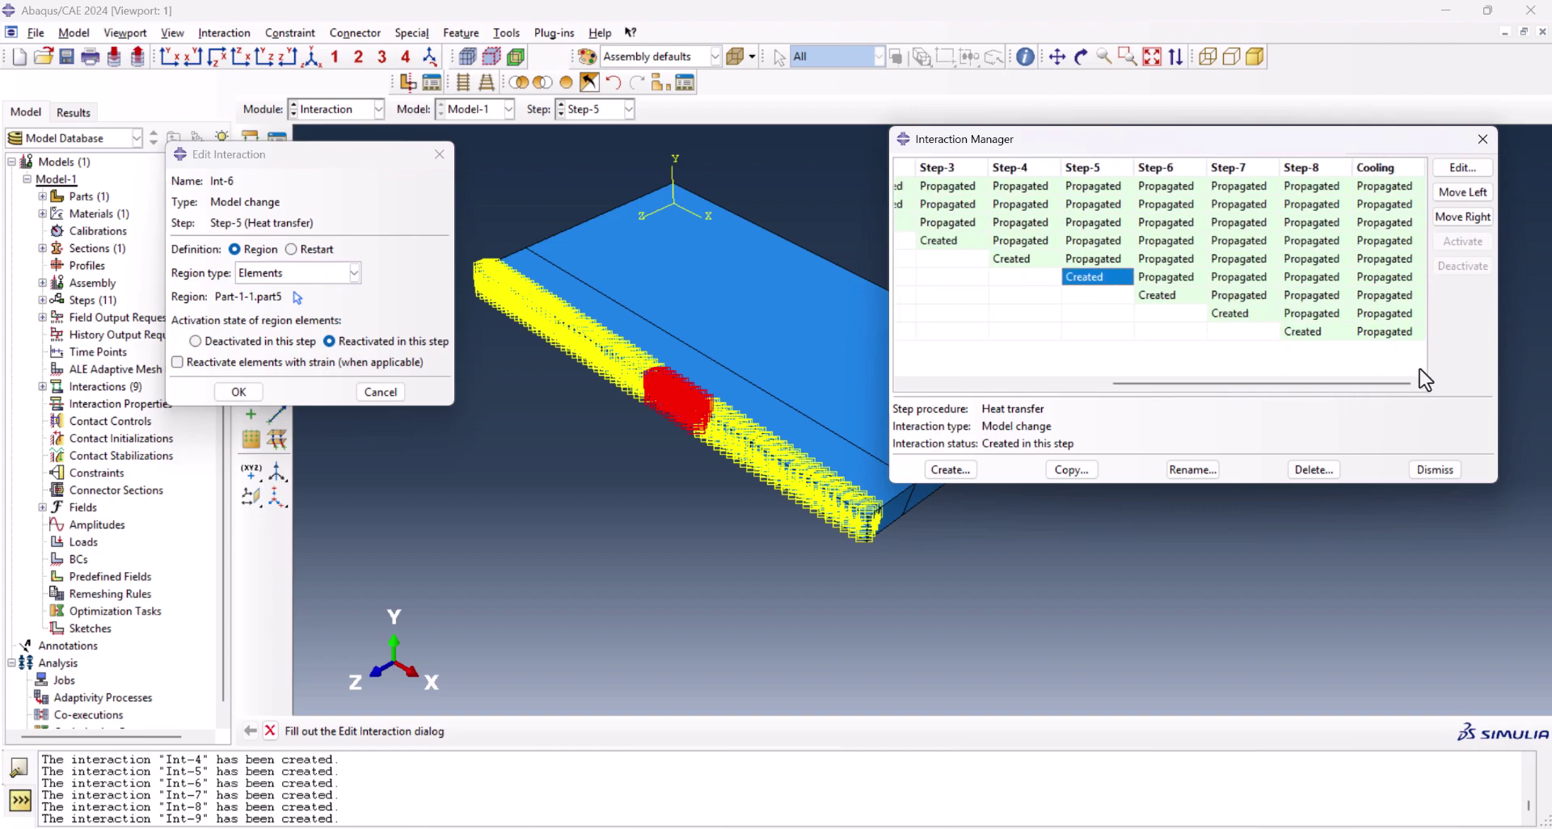
pyautogui.doubleClick(1183, 294)
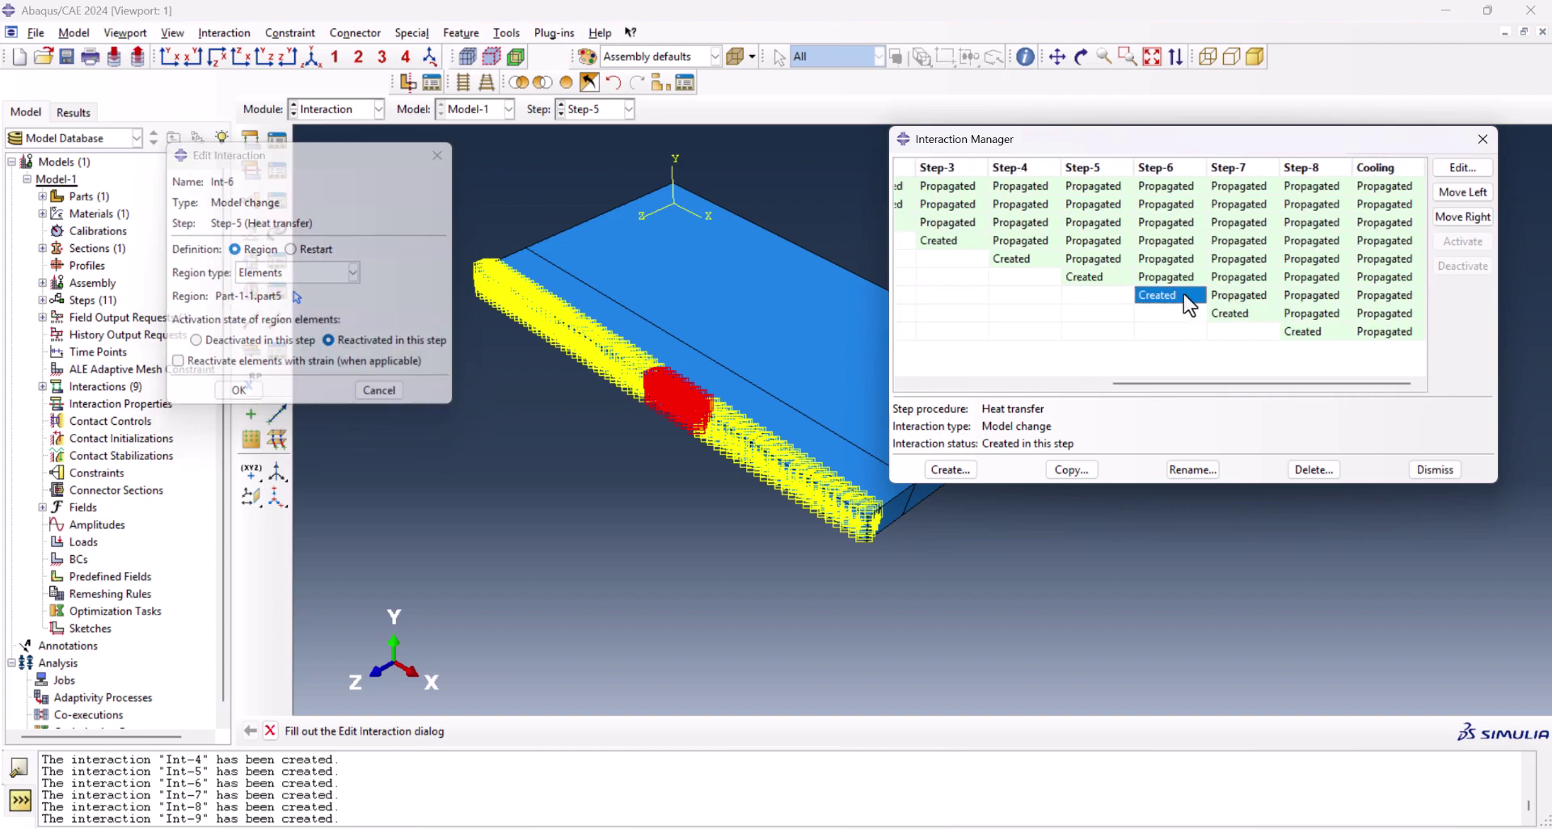
pyautogui.doubleClick(1228, 316)
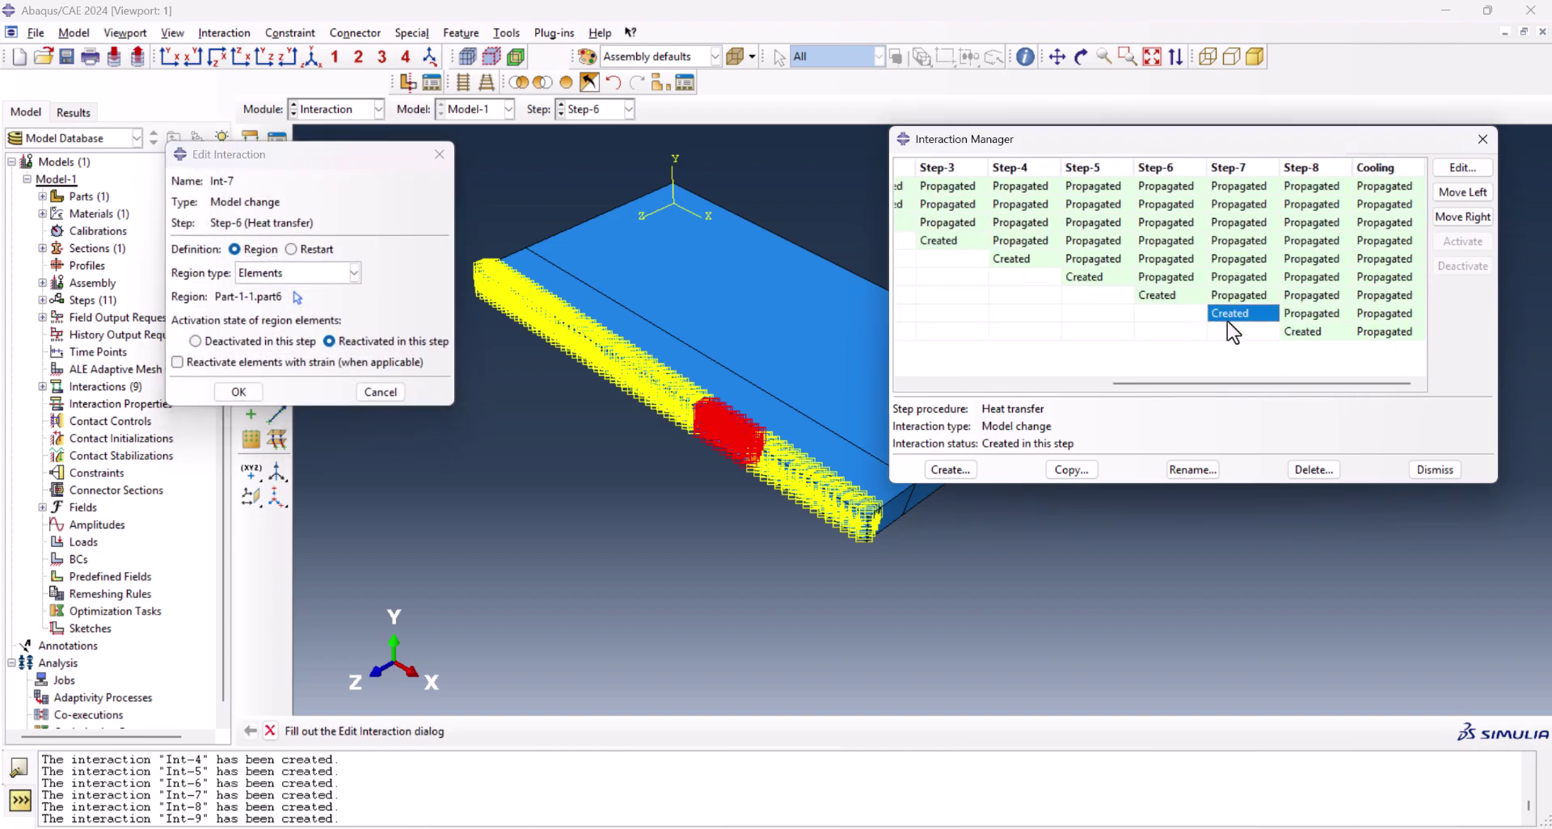
pyautogui.click(1289, 333)
pyautogui.doubleClick(1288, 335)
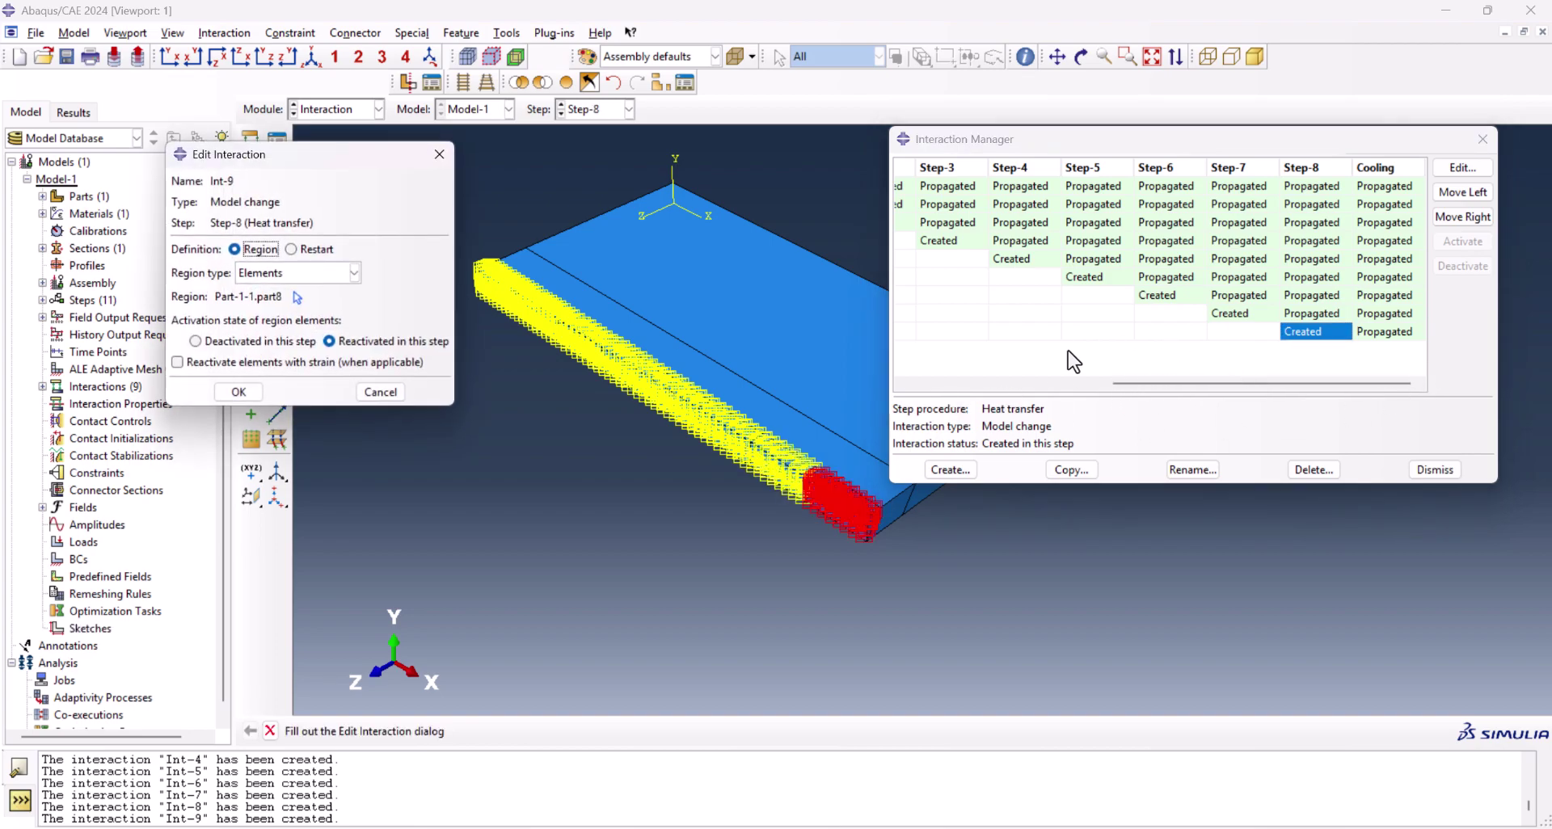
# Leave the Int-9 definition and create a surface film condition interaction Int-10 in the death step
pyautogui.click(438, 153)
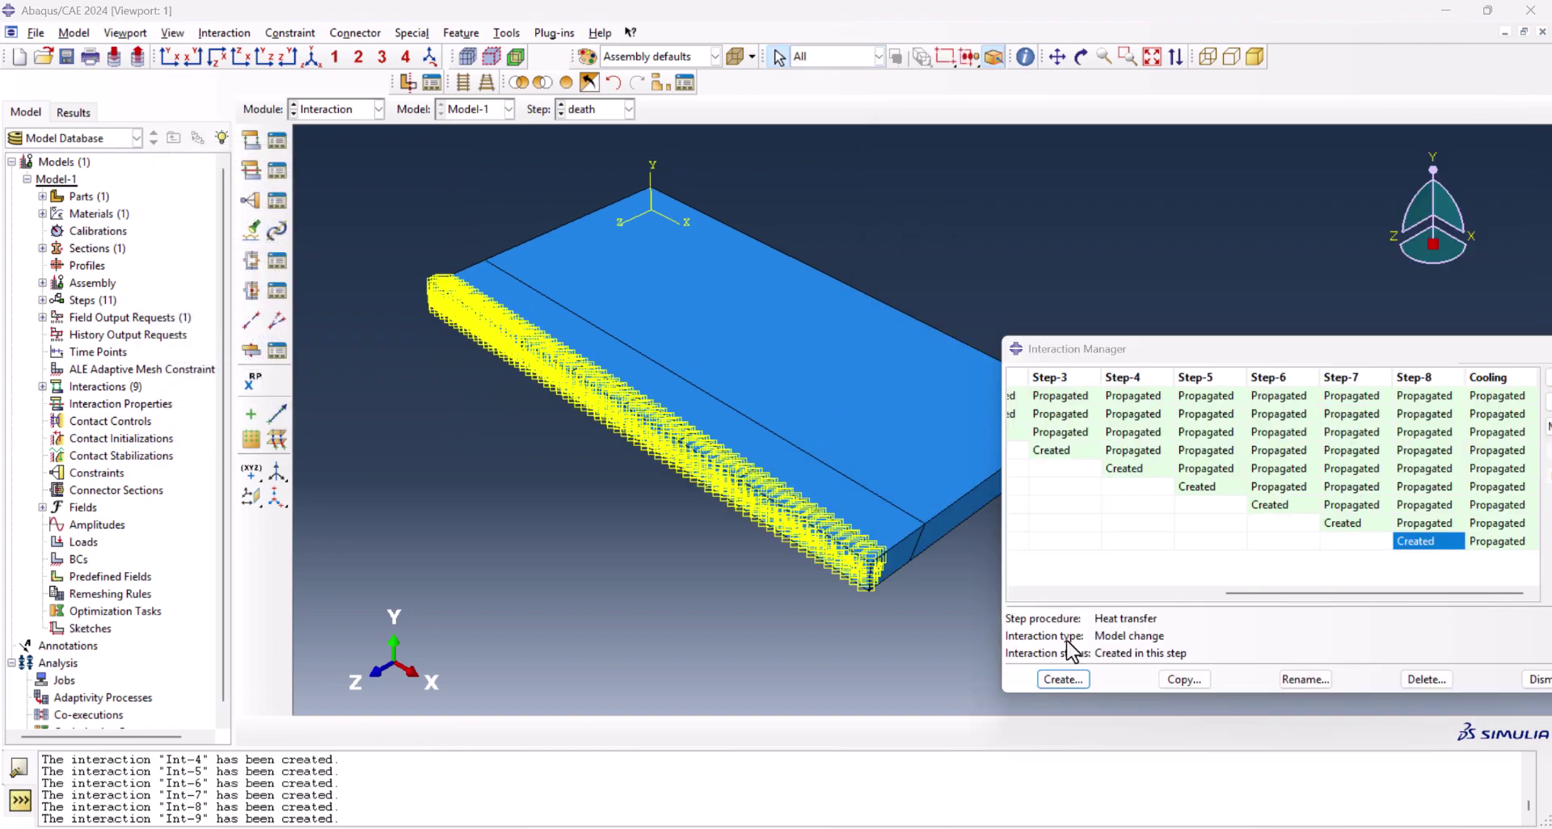
pyautogui.click(1078, 676)
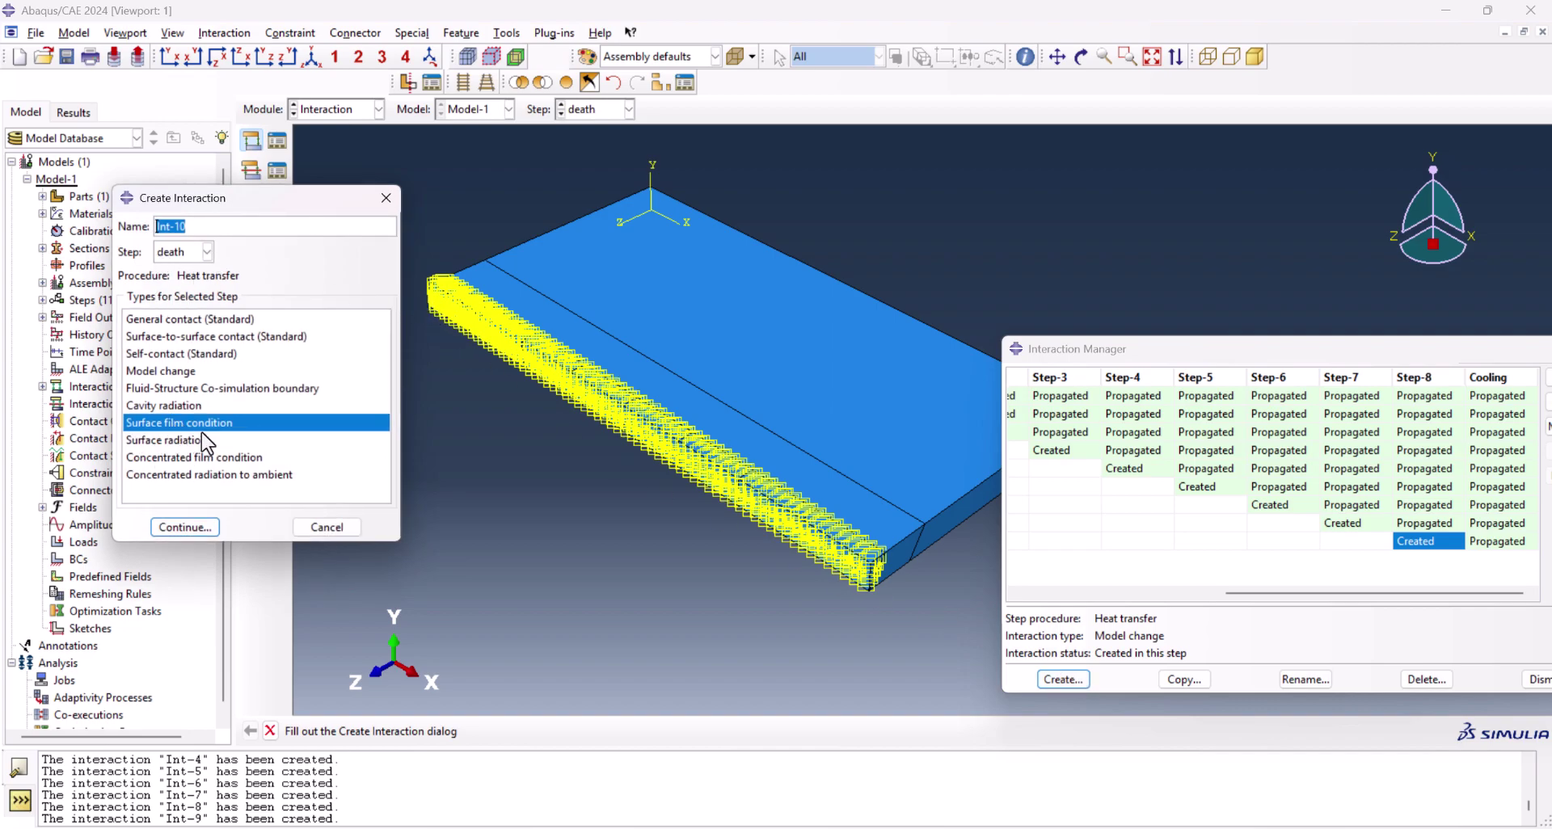
pyautogui.click(185, 527)
pyautogui.scroll(-2, 364, 283)
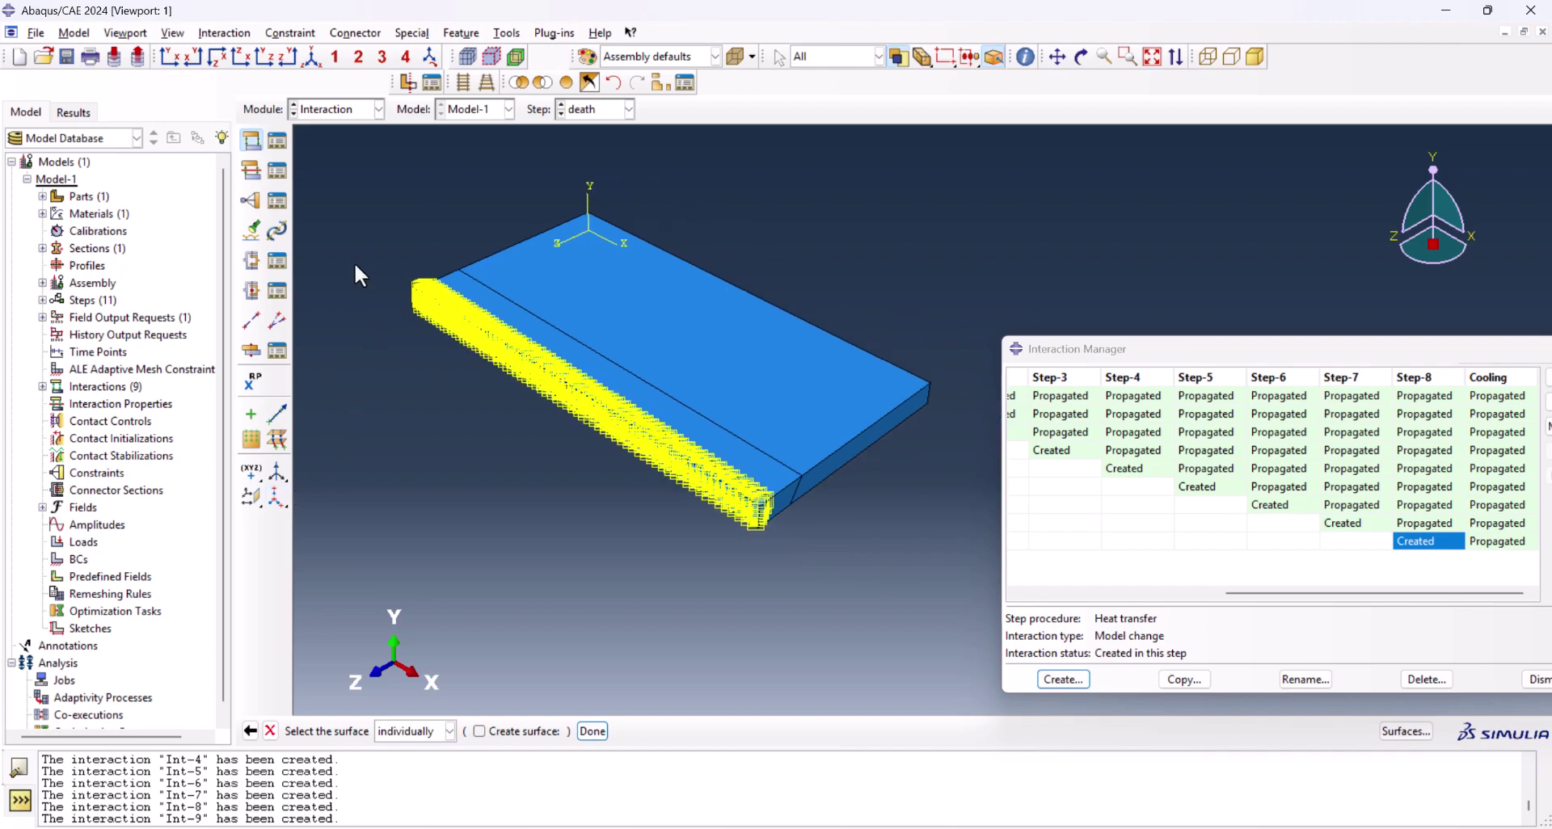
# Select all faces of the plate for Int-10, leaving out the outer faces along the long weld side
pyautogui.moveTo(347, 208); pyautogui.dragTo(983, 574)
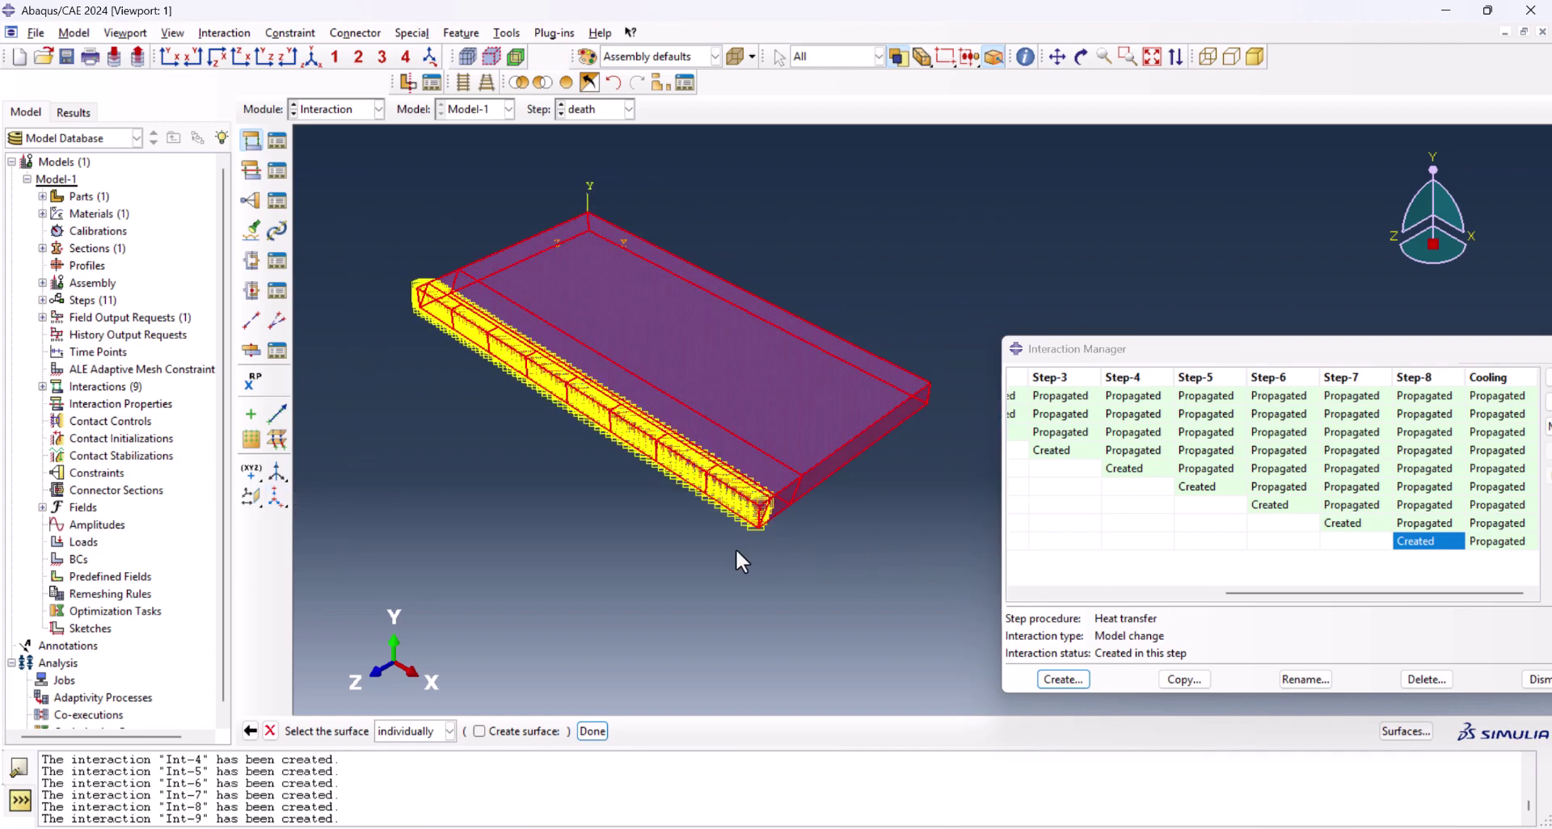
pyautogui.scroll(4, 729, 537)
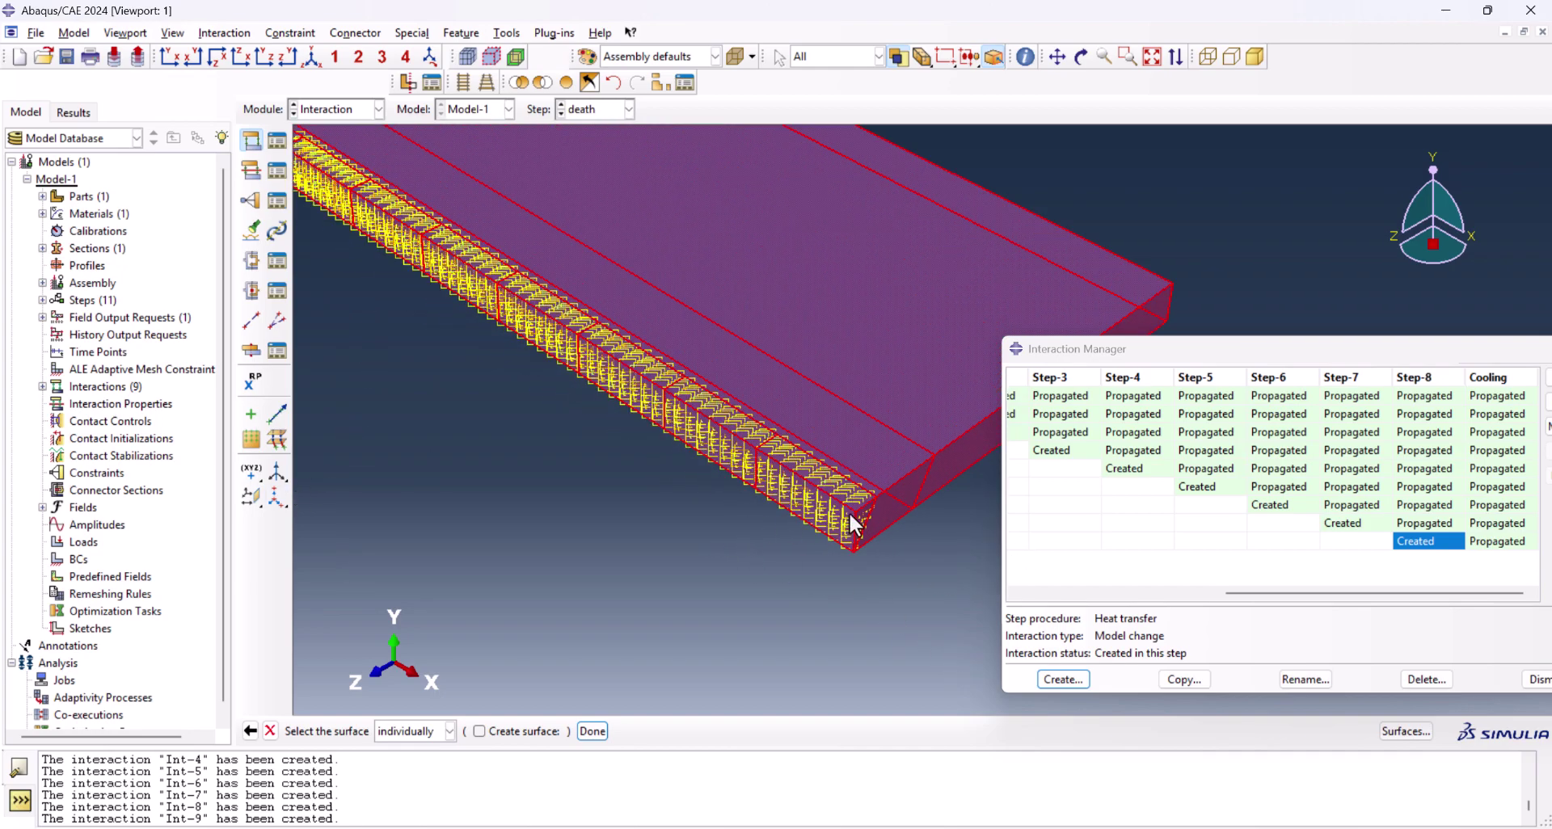
pyautogui.scroll(-3, 850, 517)
pyautogui.scroll(1, 796, 501)
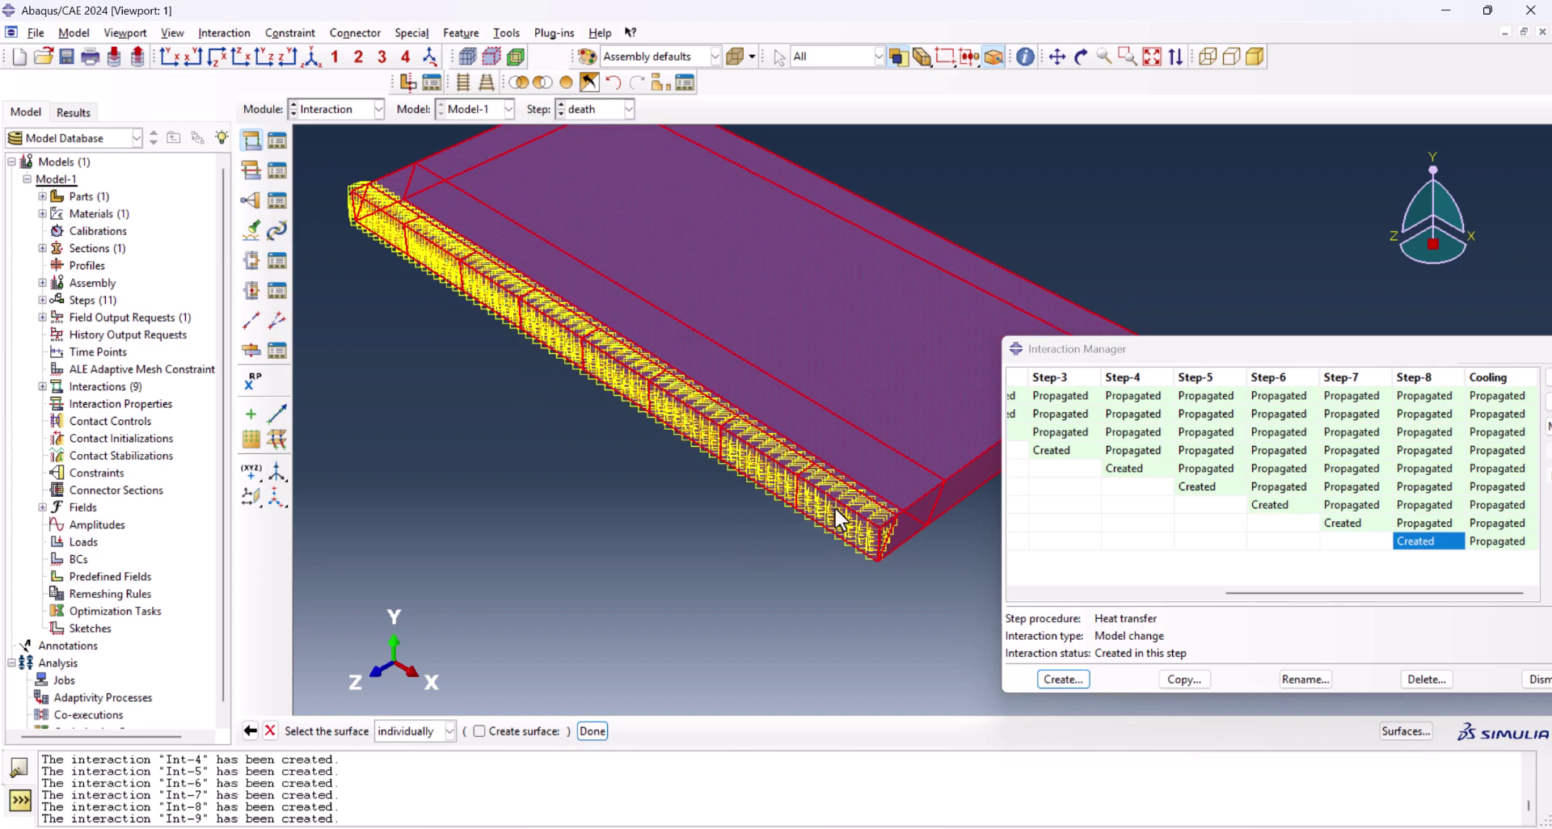
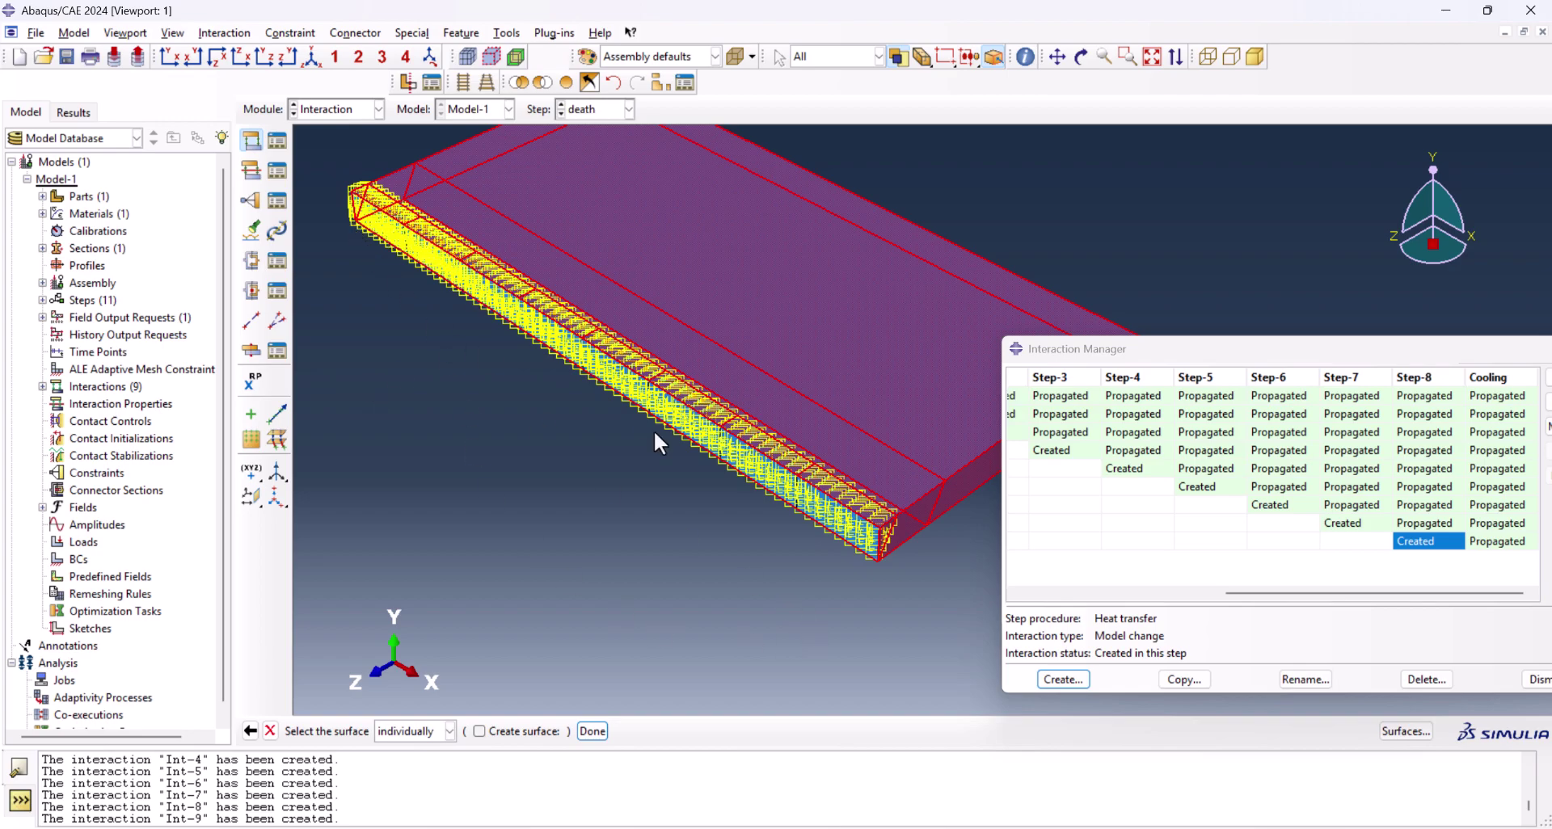
# Remove the large underside face from the film condition's face selection and adjust the selection along the underside weld strip
pyautogui.keyDown('ctrl'); pyautogui.keyDown('alt'); pyautogui.moveTo(823, 535); pyautogui.dragTo(765, 243); pyautogui.keyUp('alt'); pyautogui.keyUp('ctrl')
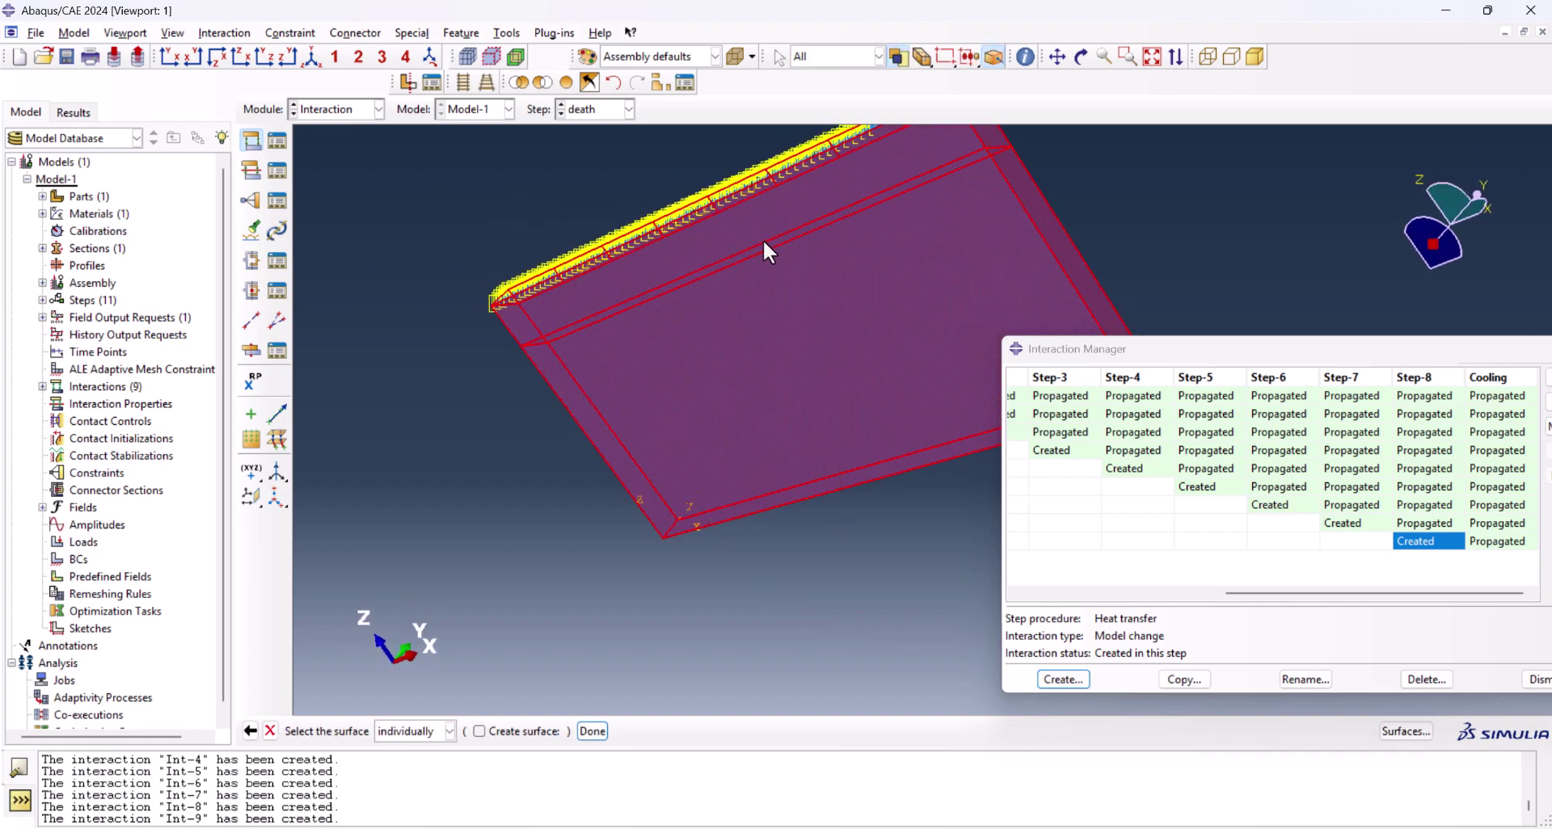
pyautogui.scroll(1, 764, 242)
pyautogui.scroll(2, 492, 273)
pyautogui.scroll(-2, 495, 490)
pyautogui.scroll(3, 472, 516)
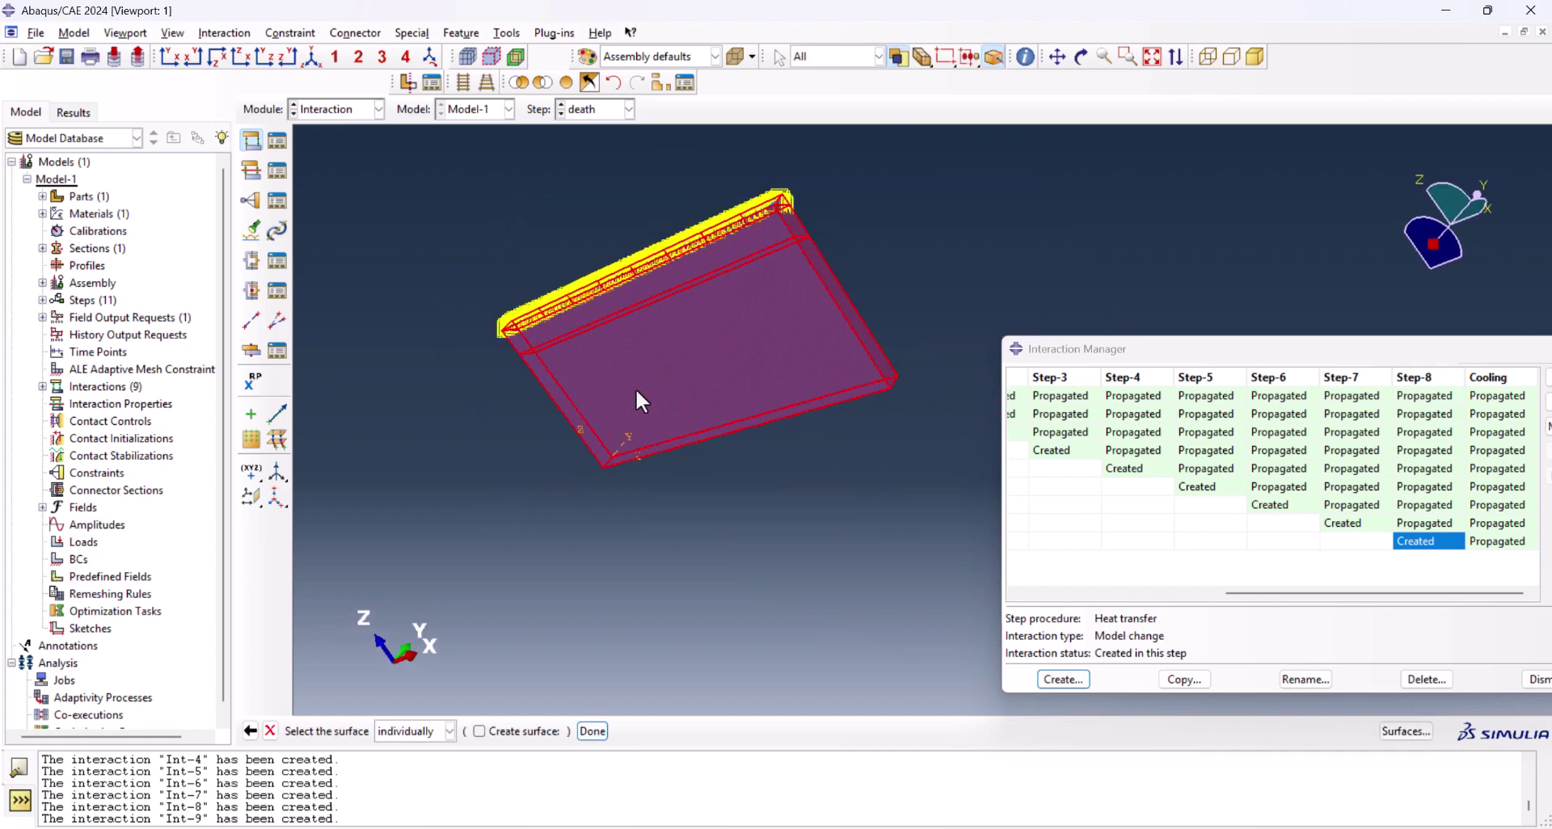
pyautogui.scroll(-2, 641, 399)
pyautogui.click(710, 323)
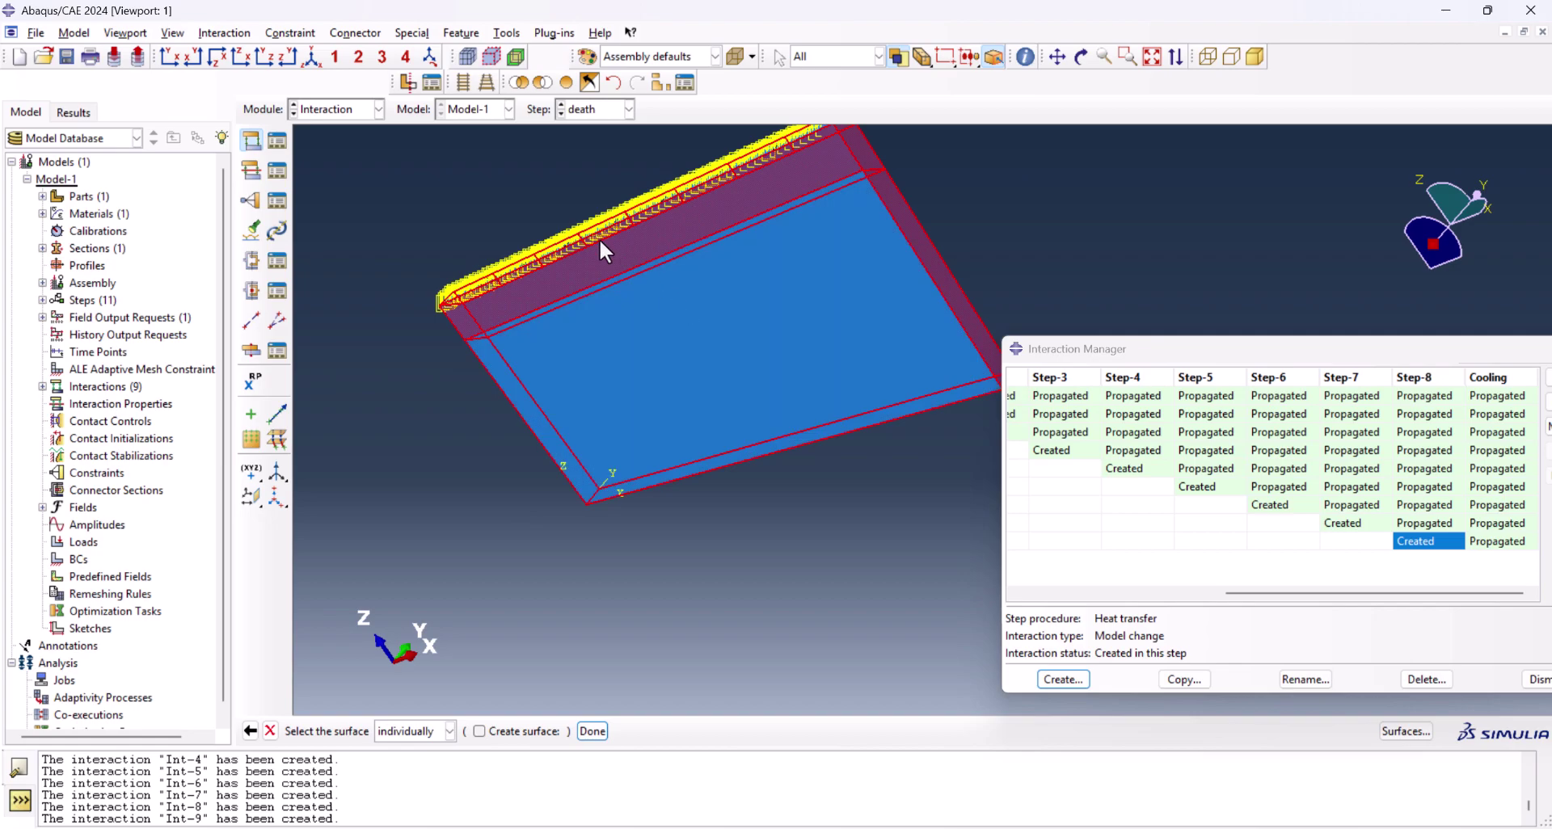
pyautogui.keyDown('shift'); pyautogui.click(604, 247); pyautogui.keyUp('shift')
pyautogui.scroll(2, 659, 404)
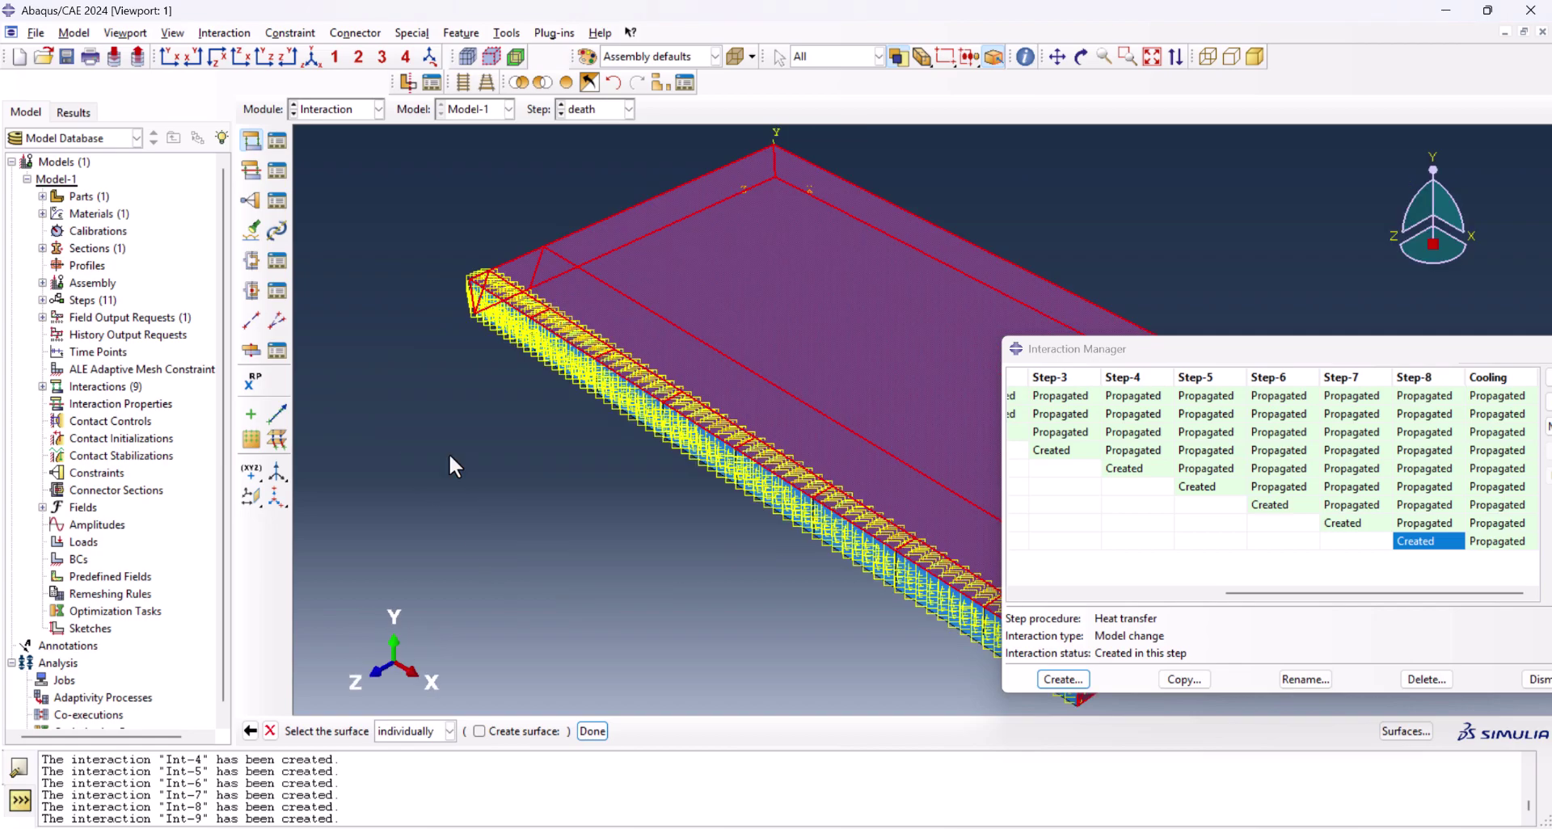
pyautogui.scroll(2, 448, 464)
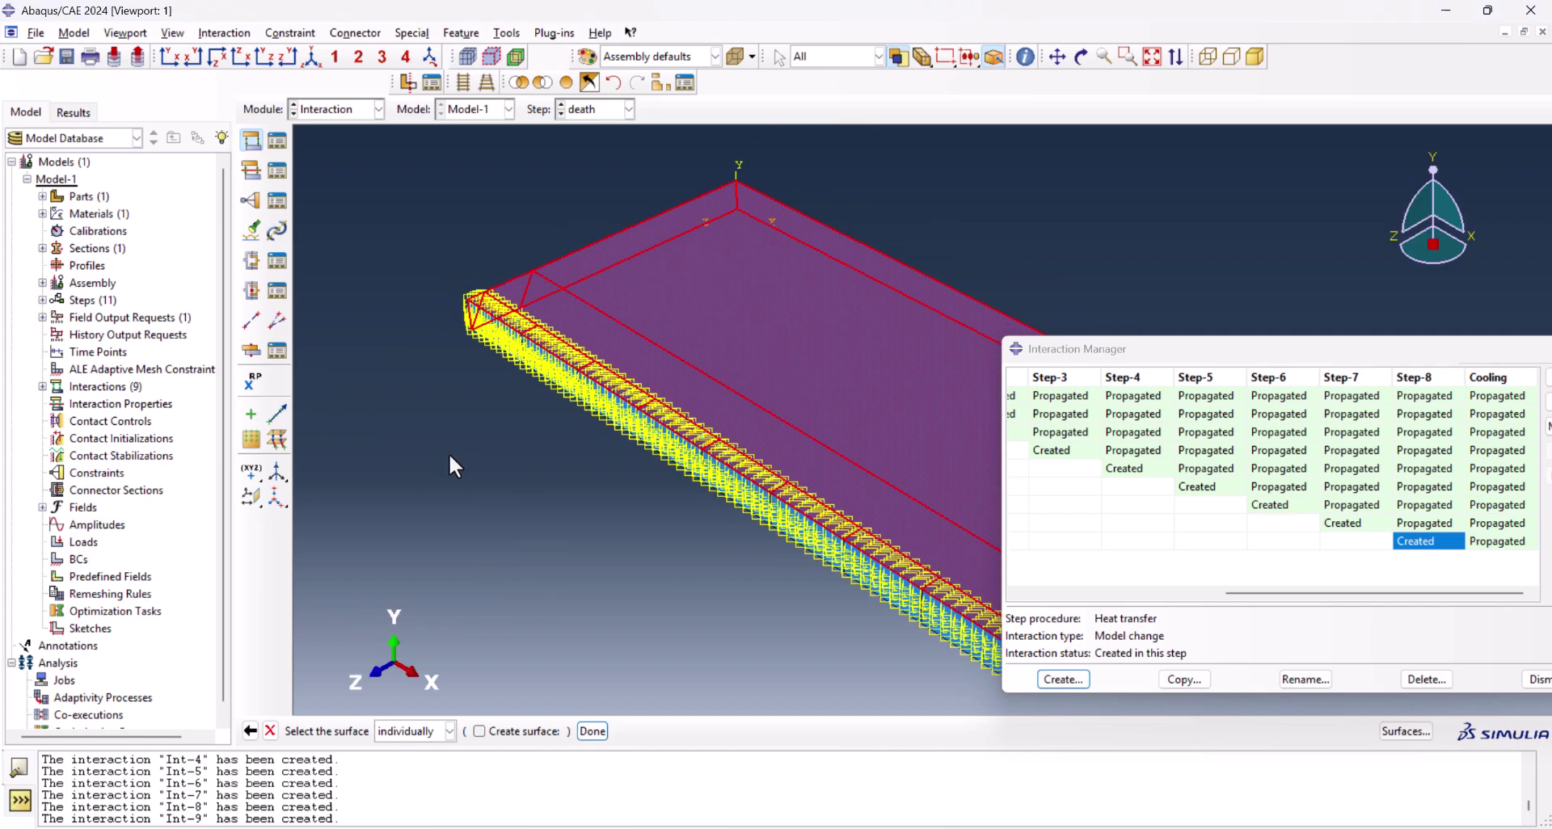
# Save the selected faces as a surface named surfaces and confirm it as the region of Int-10
pyautogui.click(479, 731)
pyautogui.moveTo(604, 732); pyautogui.dragTo(508, 731)
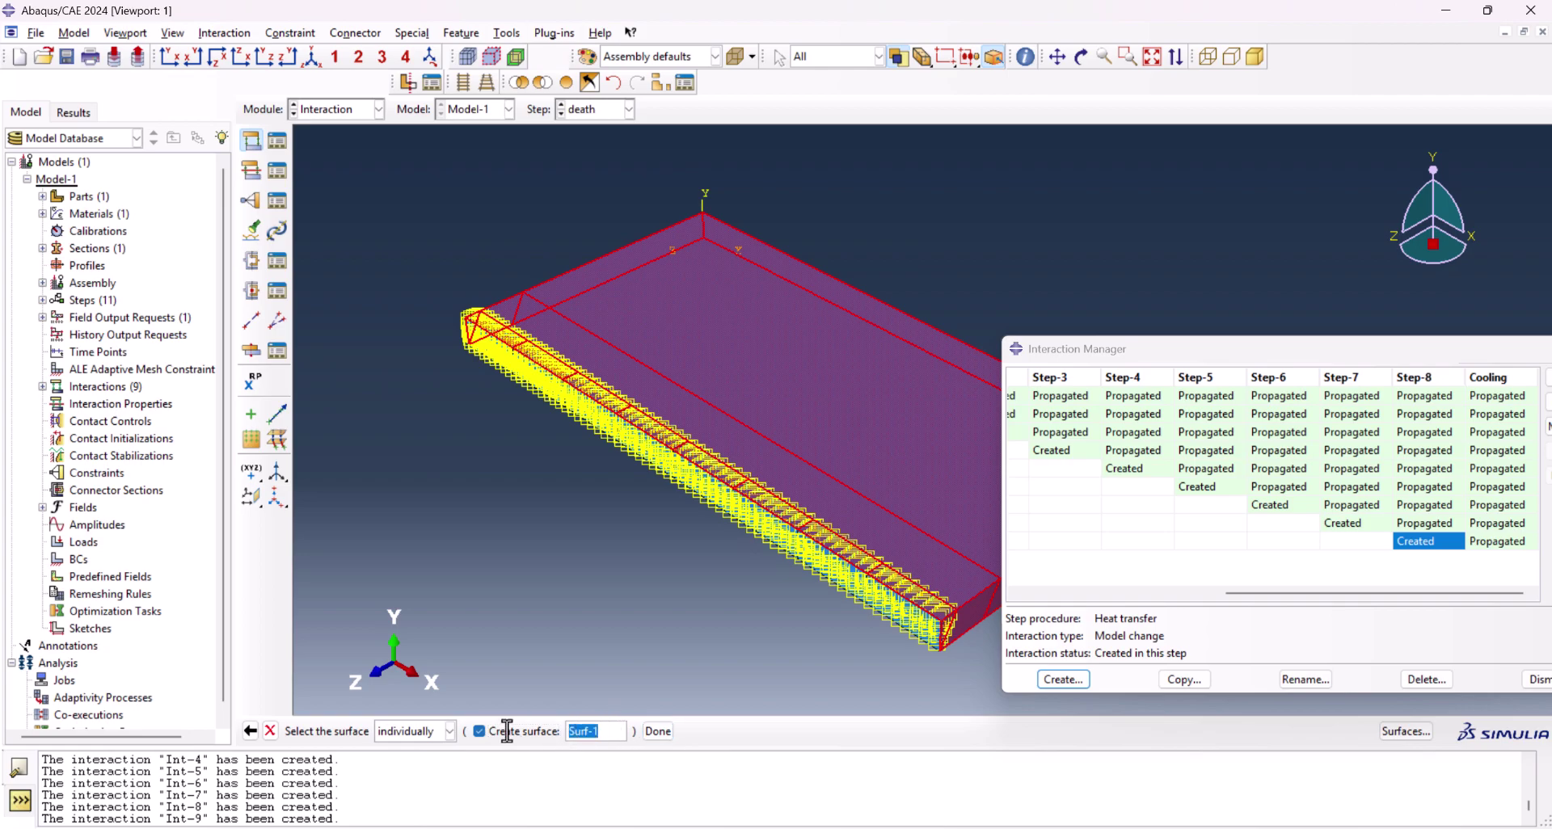
pyautogui.write('surfaces')
pyautogui.click(654, 732)
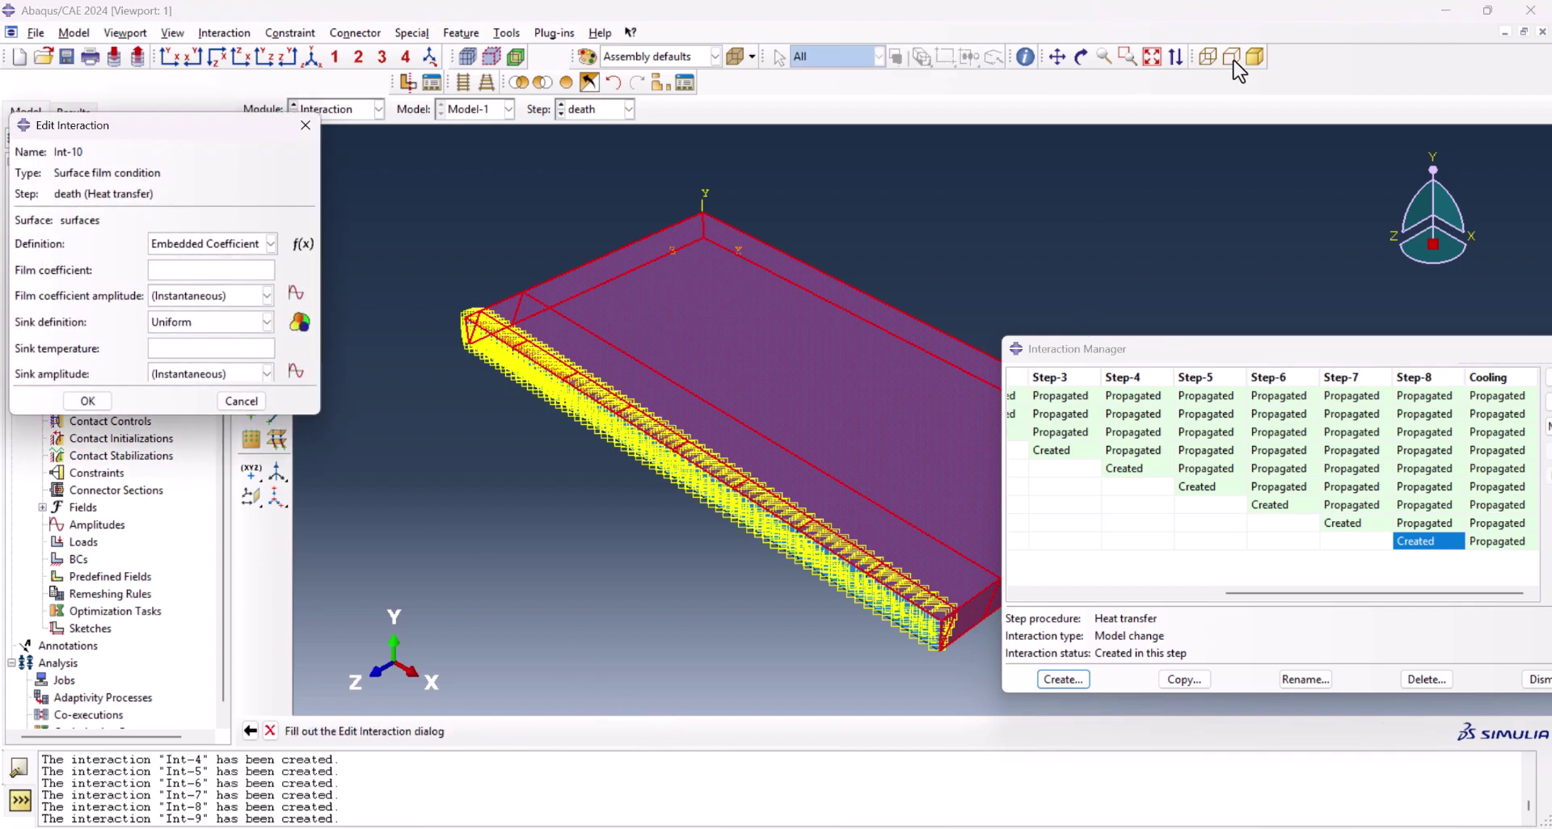
# Set the Int-10 definition to Property Reference and create a film condition interaction property IntProp-1
pyautogui.click(261, 245)
pyautogui.click(249, 279)
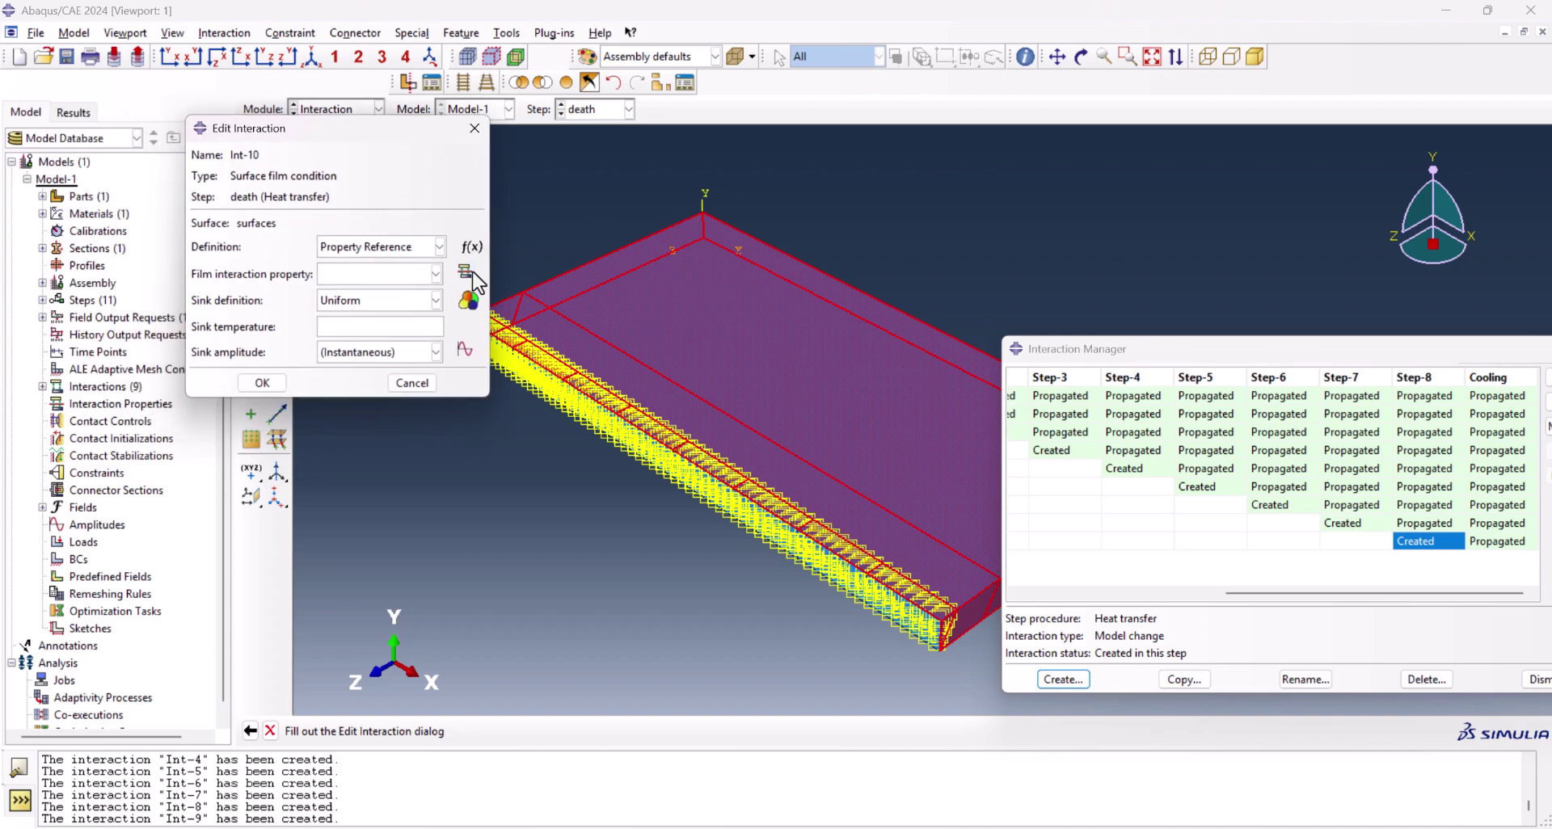
pyautogui.click(465, 272)
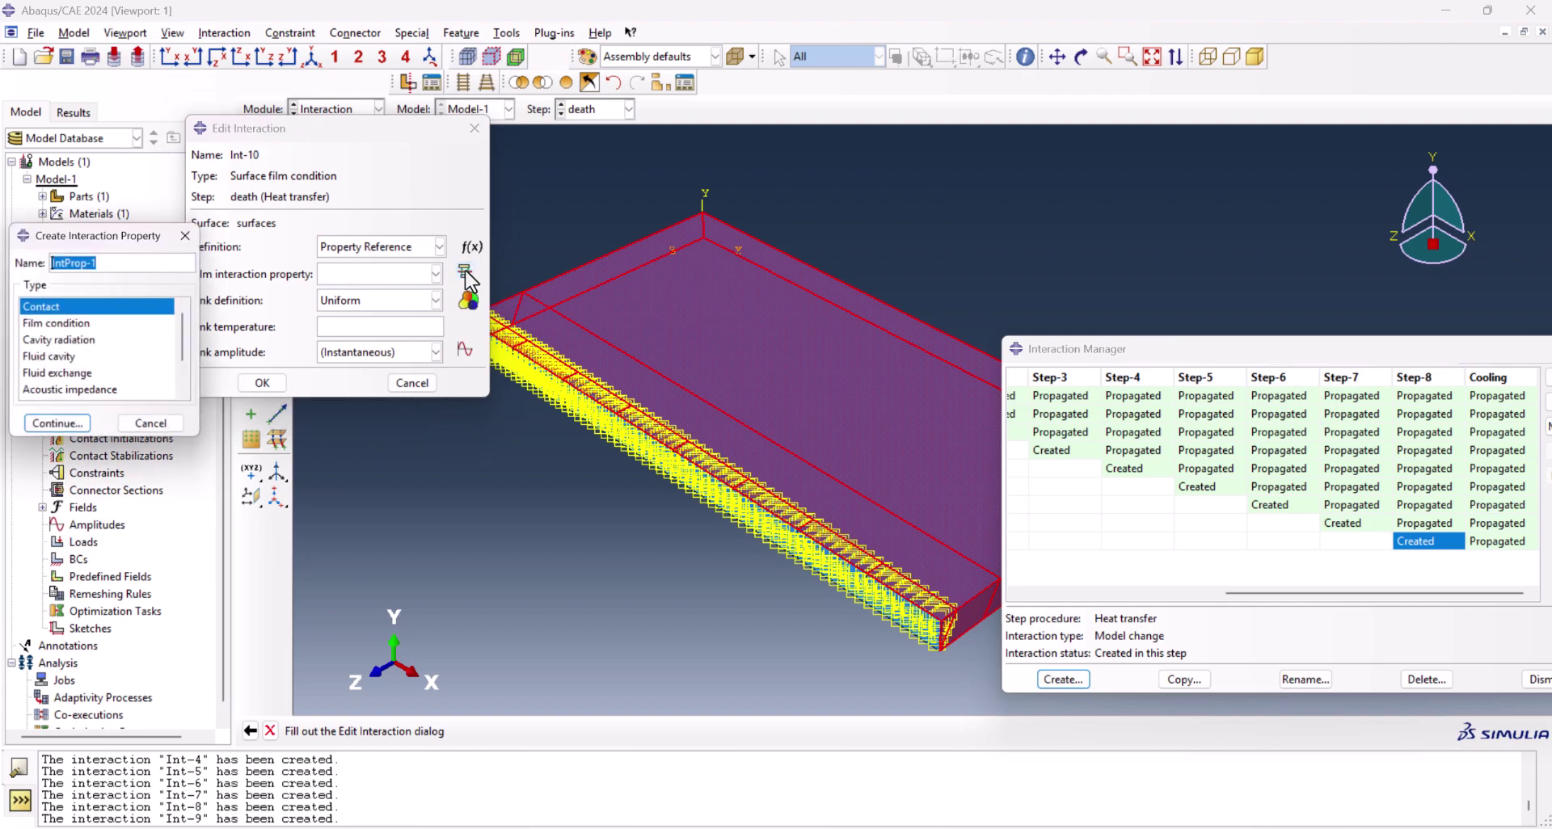
pyautogui.click(174, 307)
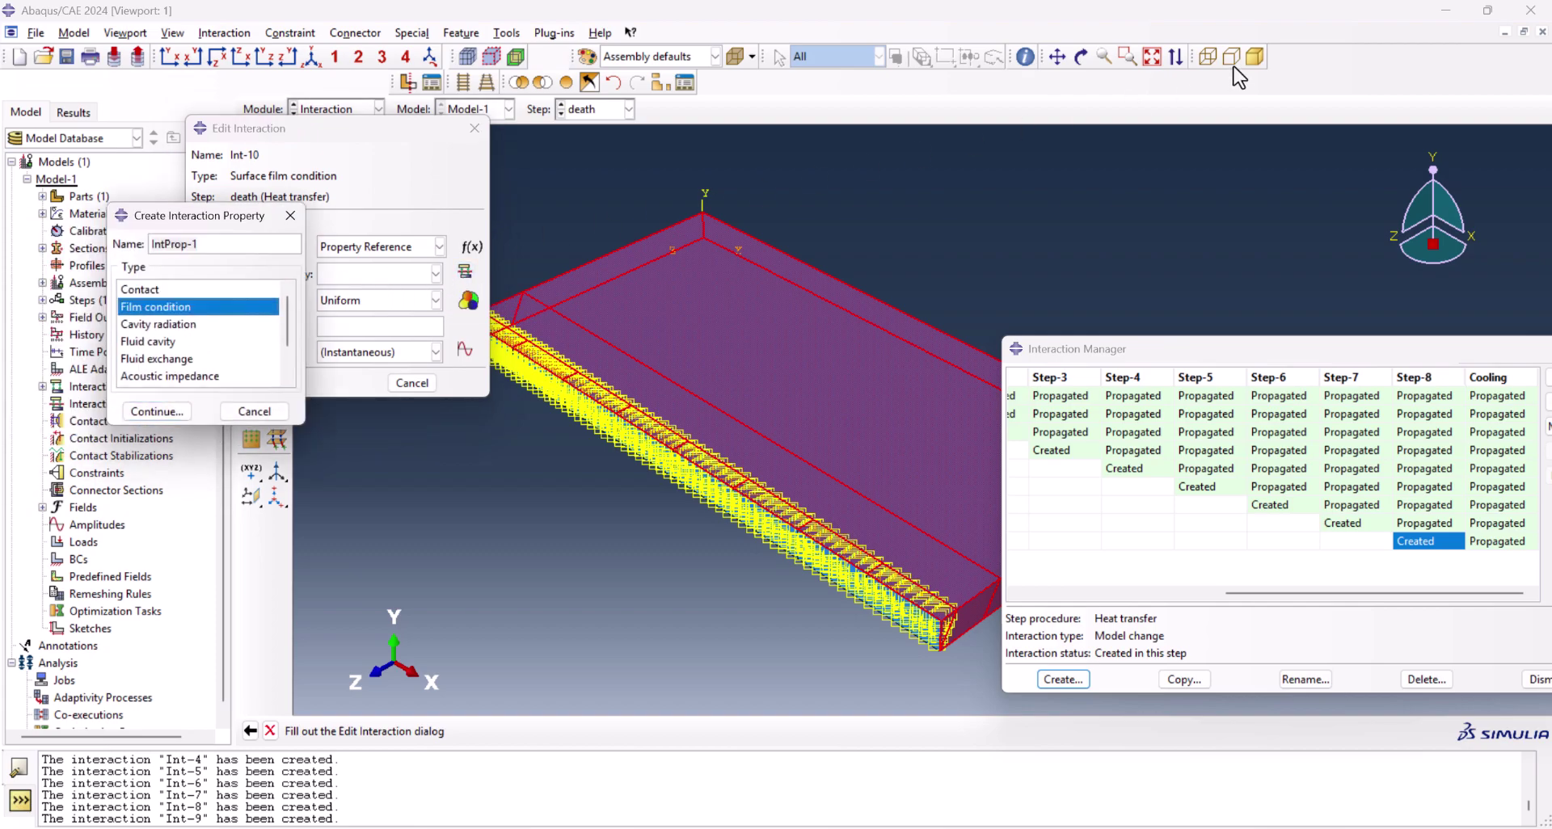
pyautogui.click(157, 411)
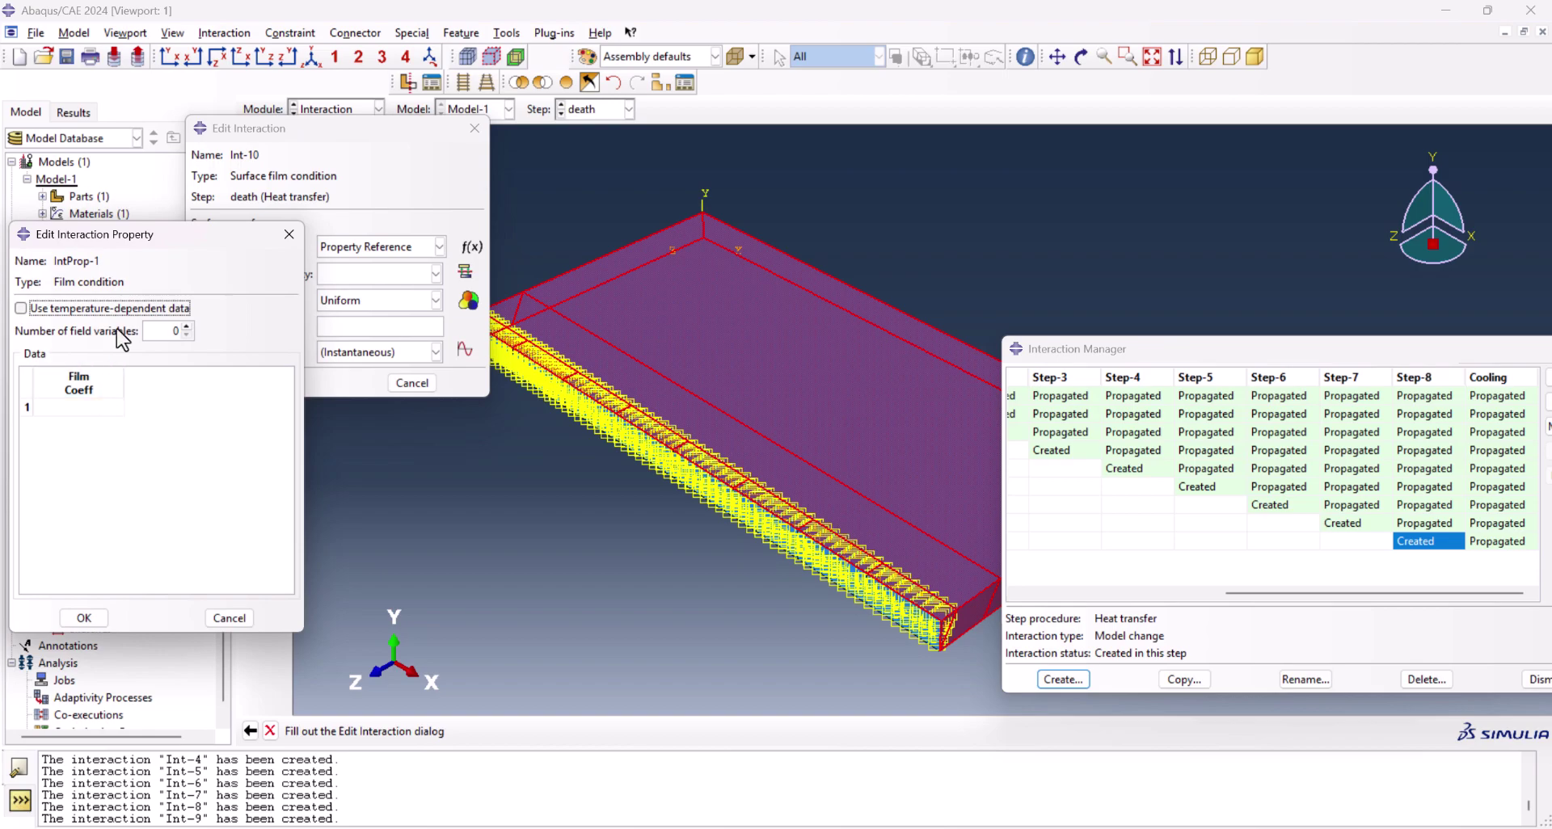
# Enable temperature-dependent data for IntProp-1, switch to the Excel properties workbook, and copy the Surface Film Coefficient and temperature values in M2:N11
pyautogui.moveTo(207, 219); pyautogui.dragTo(390, 167)
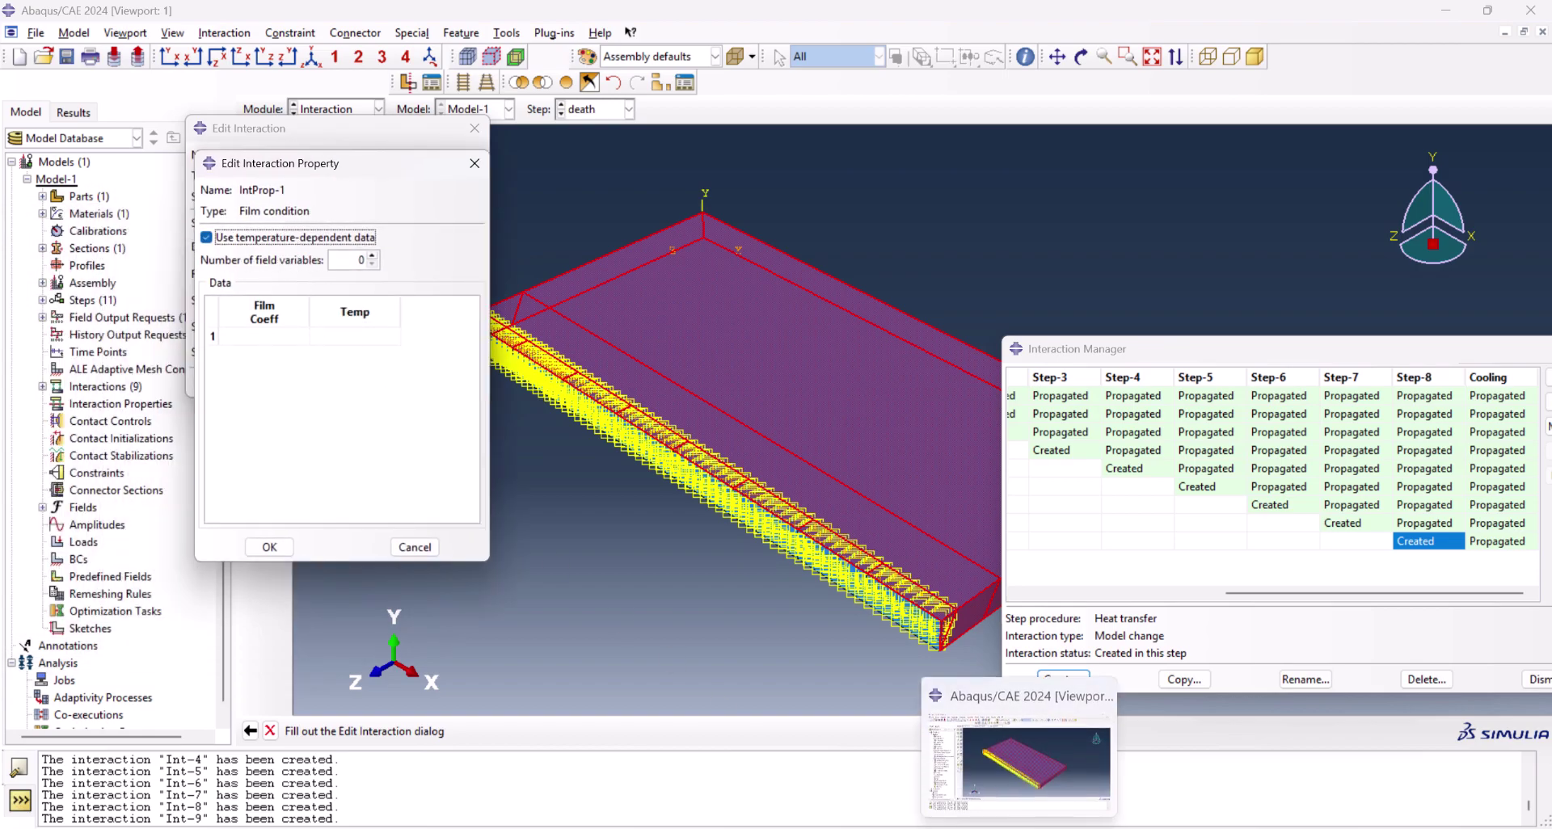
pyautogui.click(939, 828)
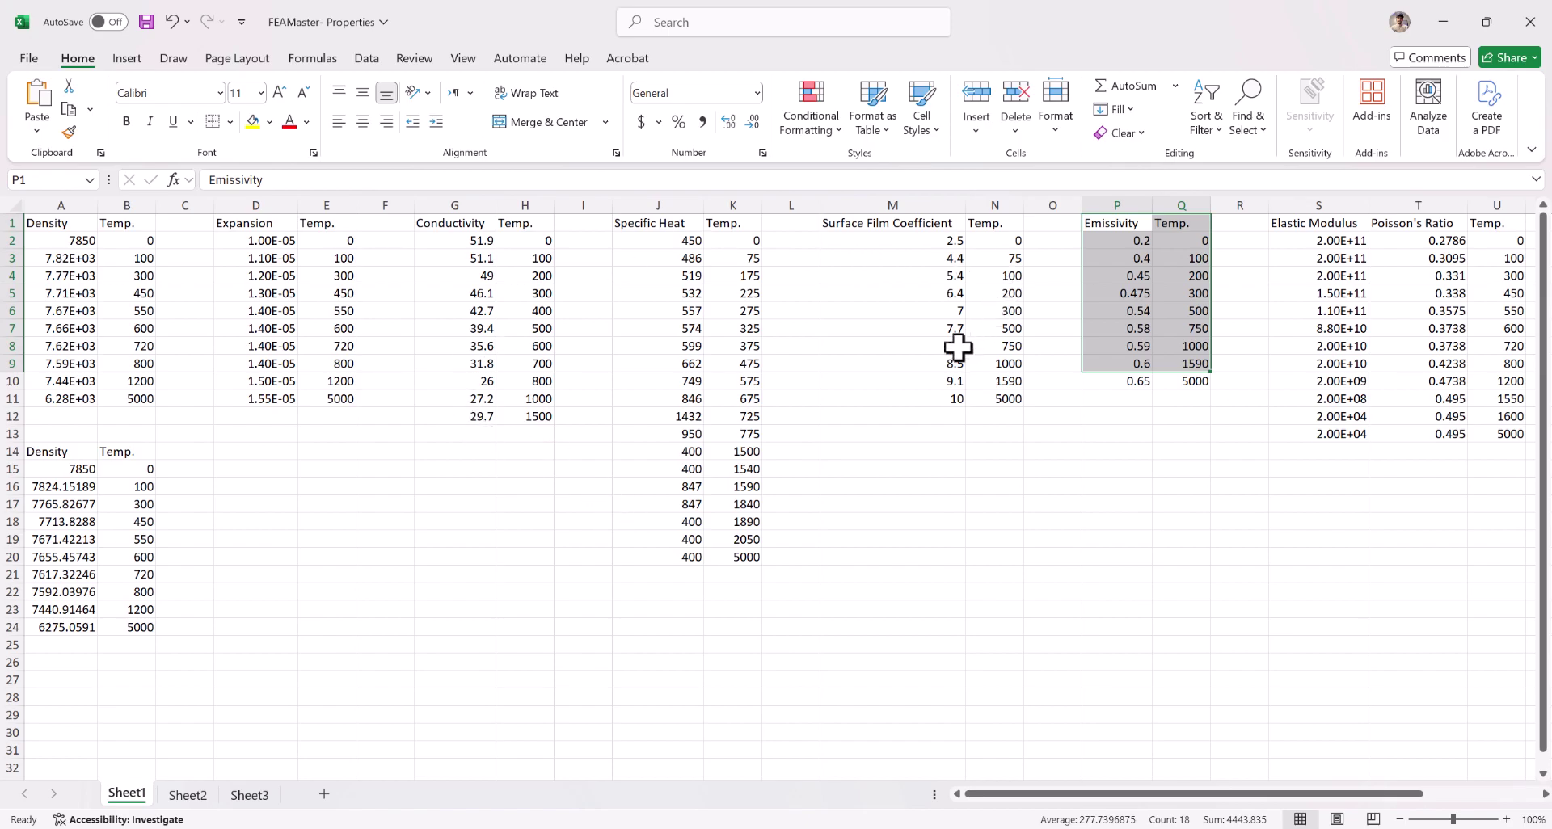
pyautogui.keyDown('ctrl'); pyautogui.scroll(-1, 849, 374); pyautogui.keyUp('ctrl')
pyautogui.moveTo(765, 236); pyautogui.dragTo(851, 371)
pyautogui.hotkey('ctrl', 'c')
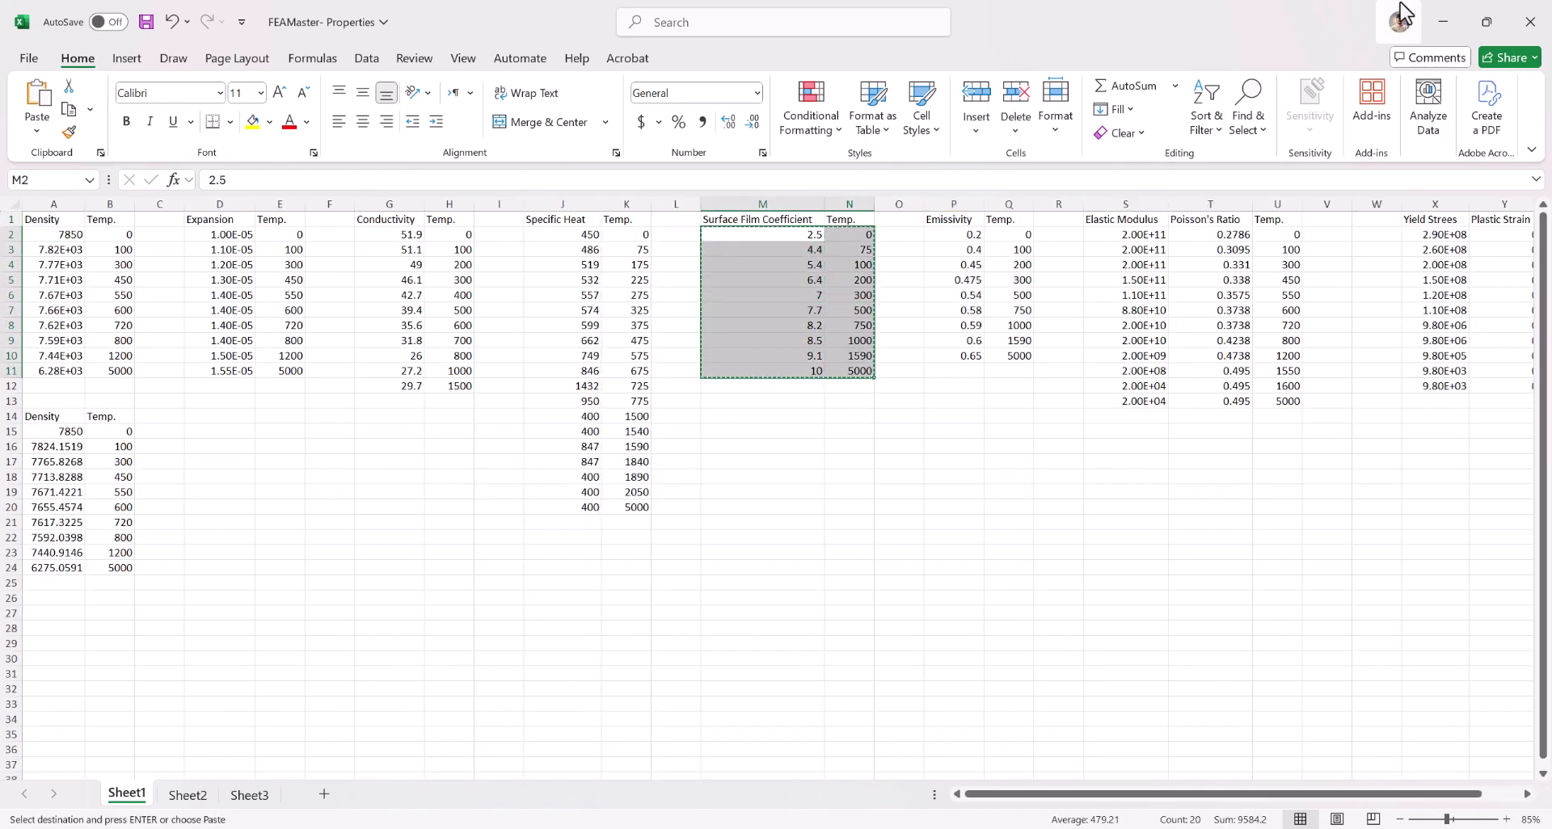
# Return to Abaqus/CAE, paste the values into IntProp-1's film coefficient table, and accept both the property and Int-10
pyautogui.click(1443, 21)
pyautogui.click(290, 340)
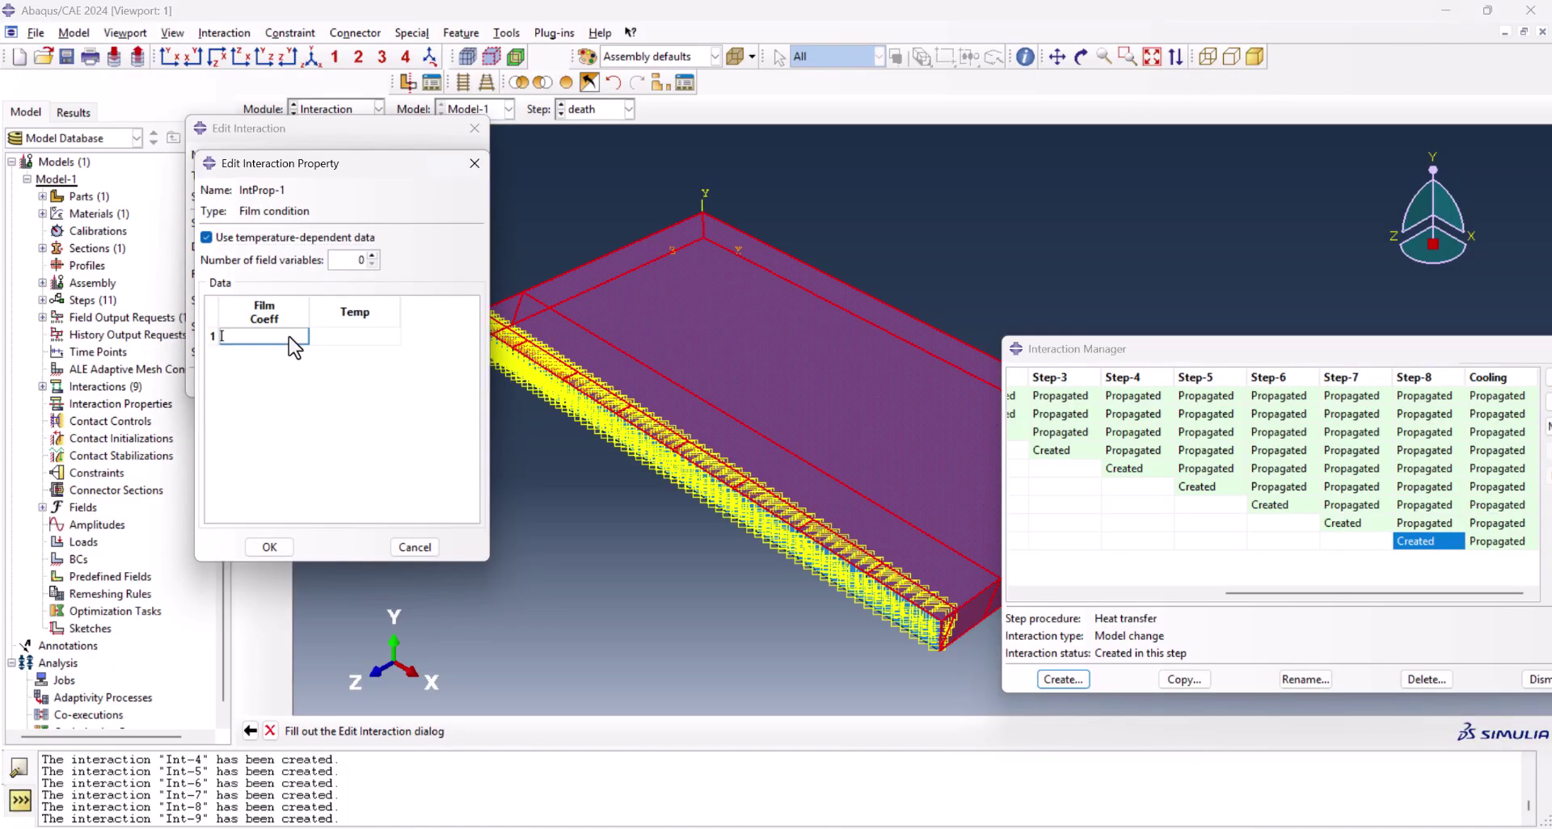
pyautogui.hotkey('ctrl', 'v')
pyautogui.click(267, 548)
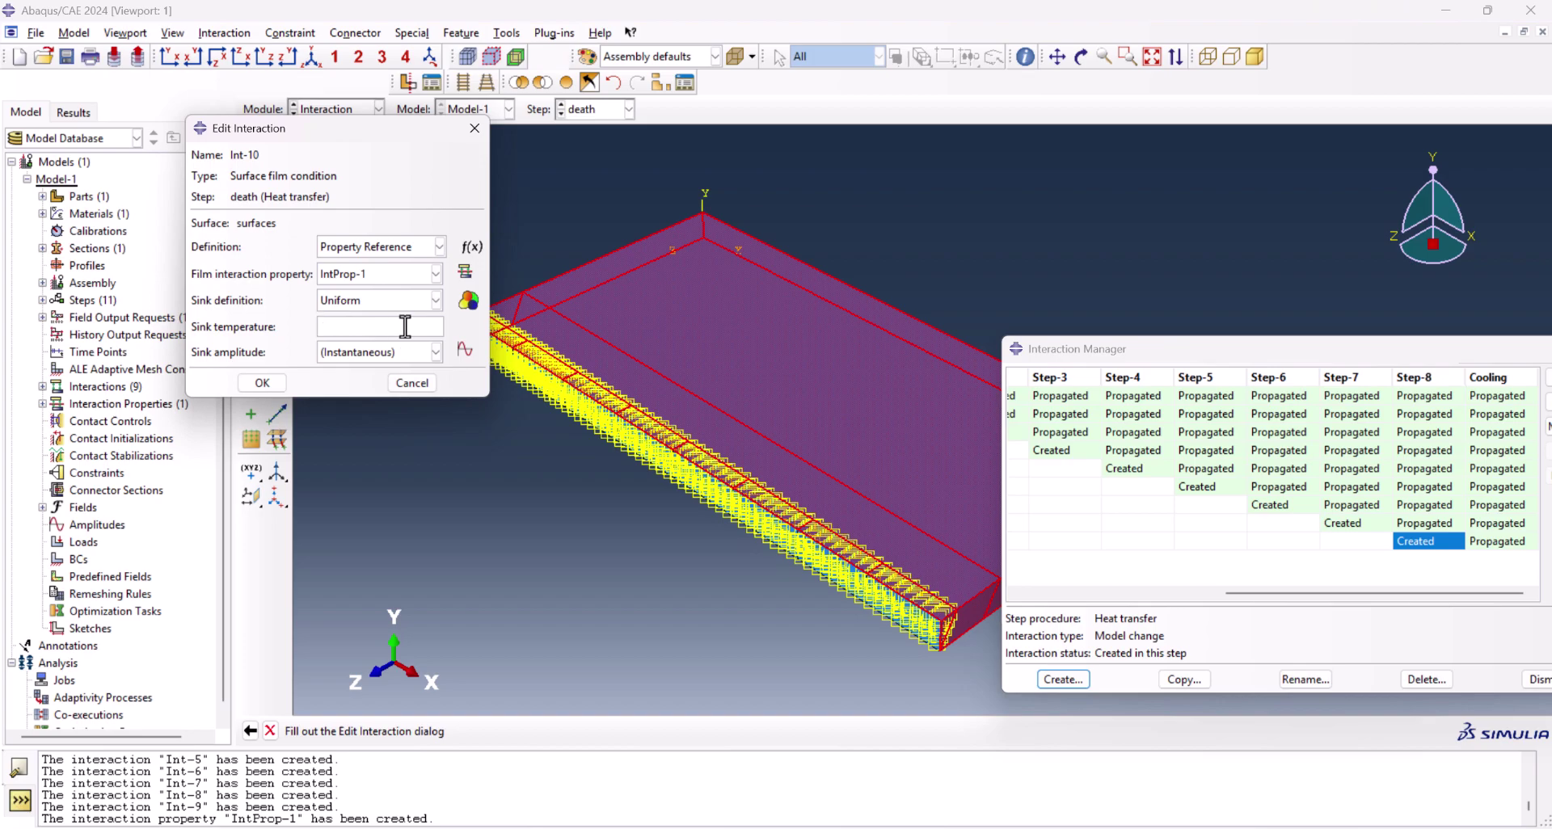
pyautogui.click(261, 382)
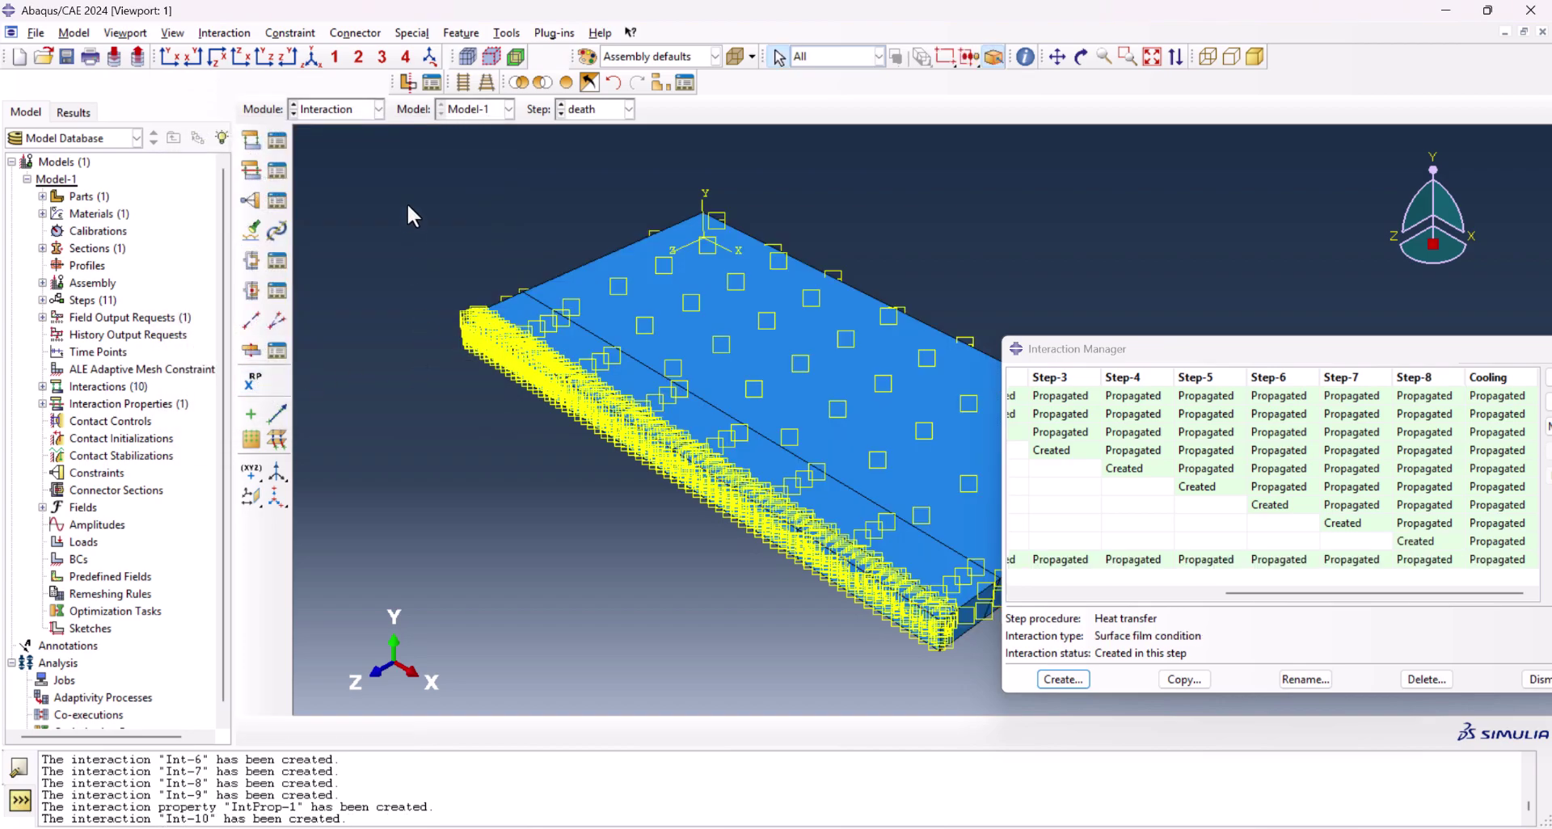
pyautogui.scroll(-2, 412, 216)
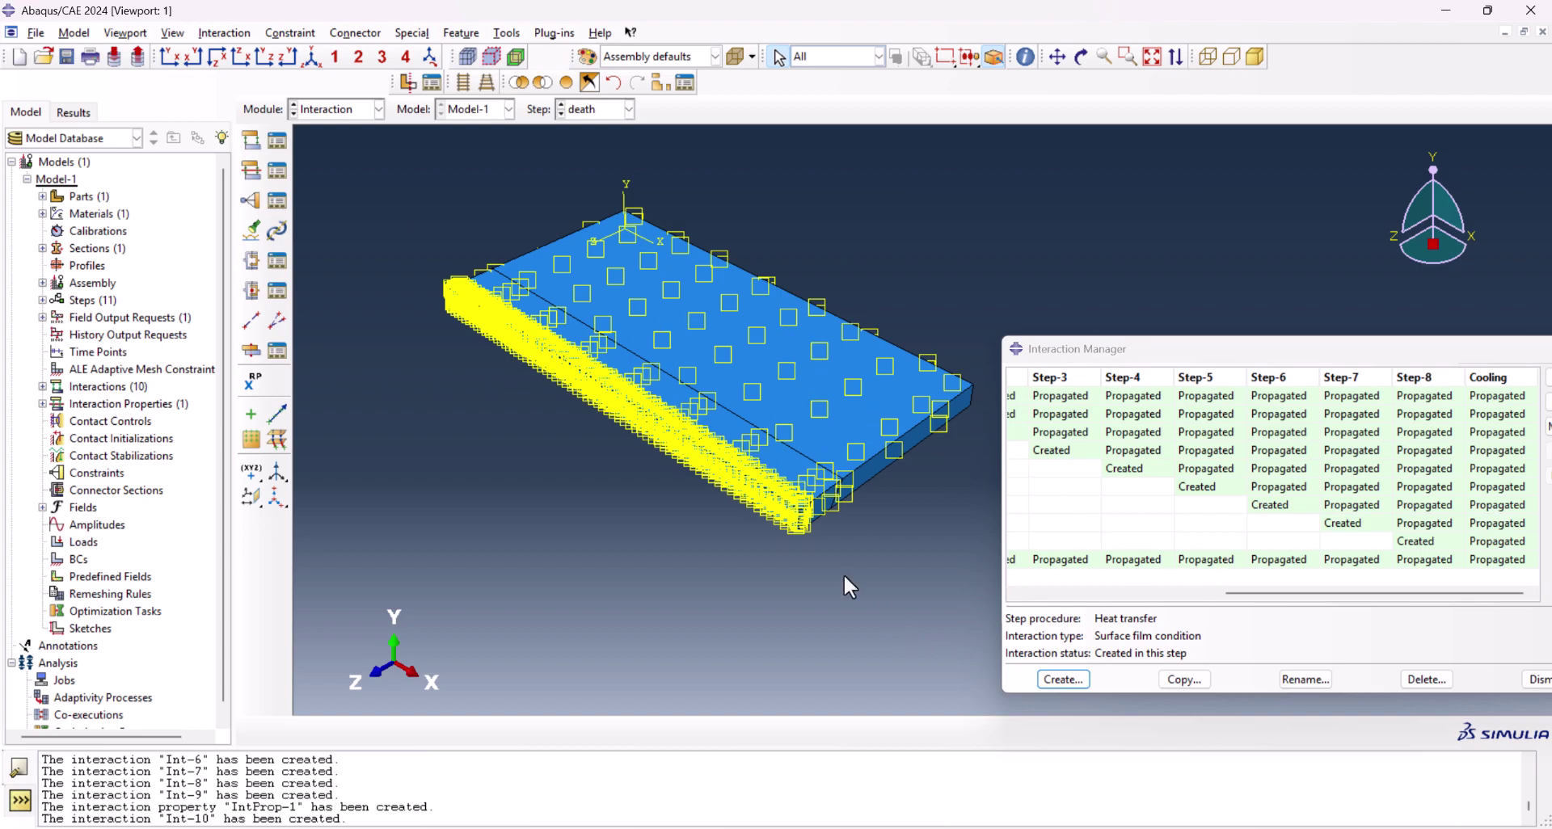
# Create a surface radiation interaction Int-11 in the death step on the existing surface named surfaces
pyautogui.click(1063, 679)
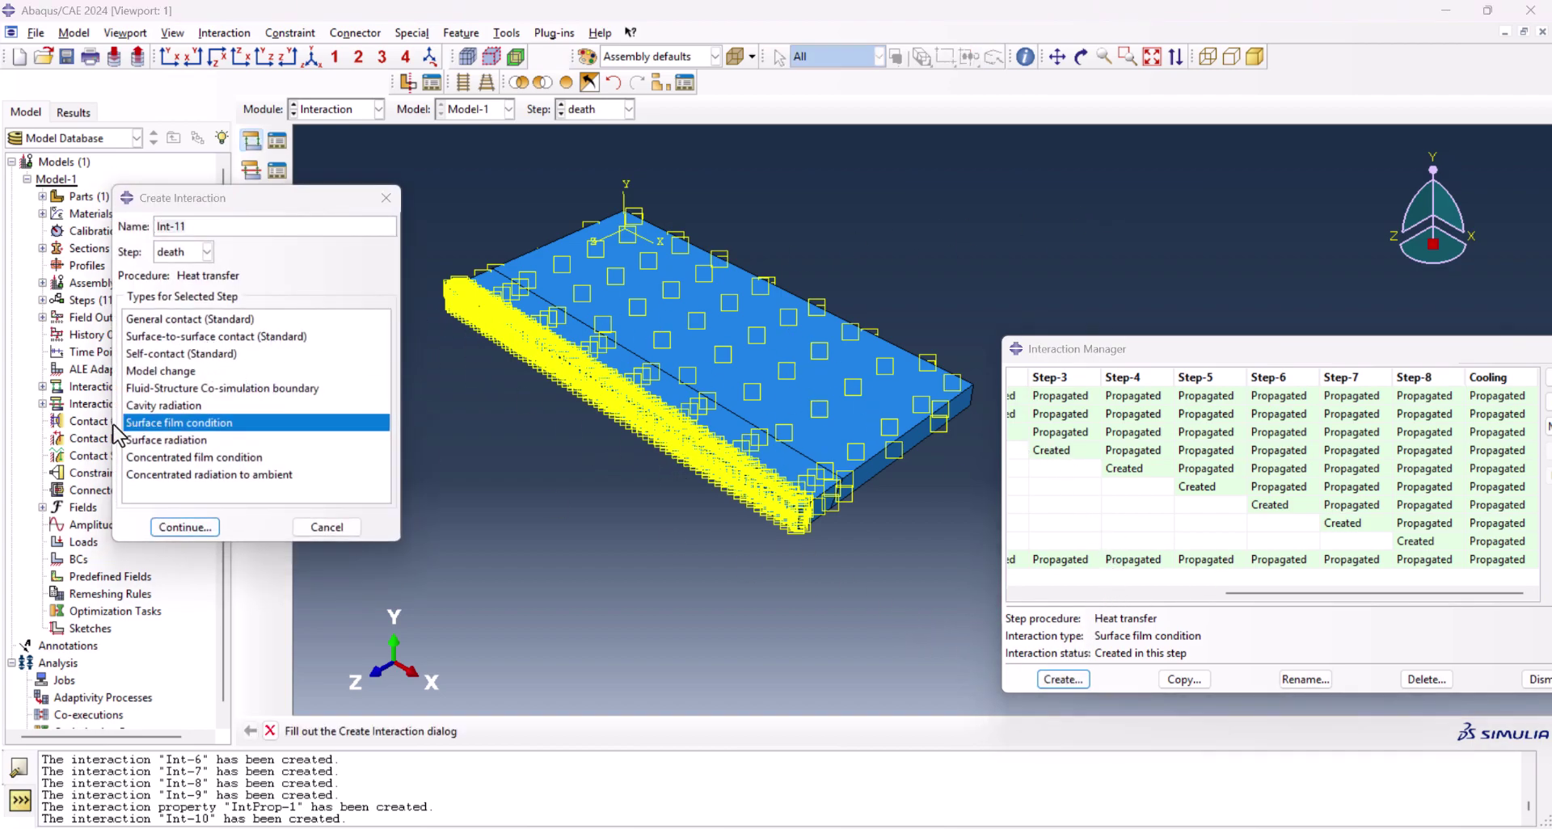
pyautogui.click(164, 442)
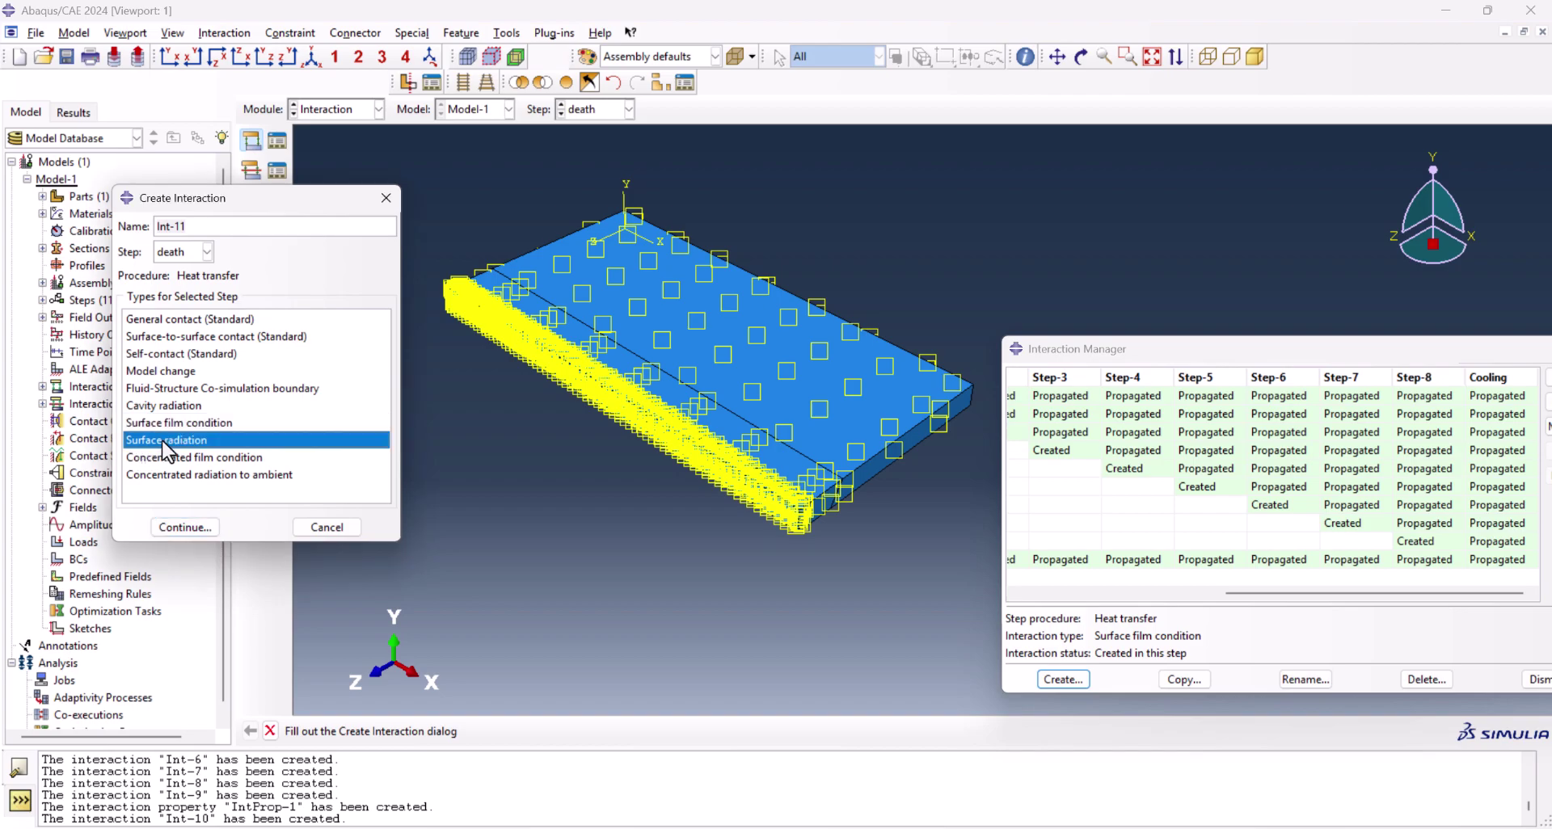
pyautogui.click(190, 529)
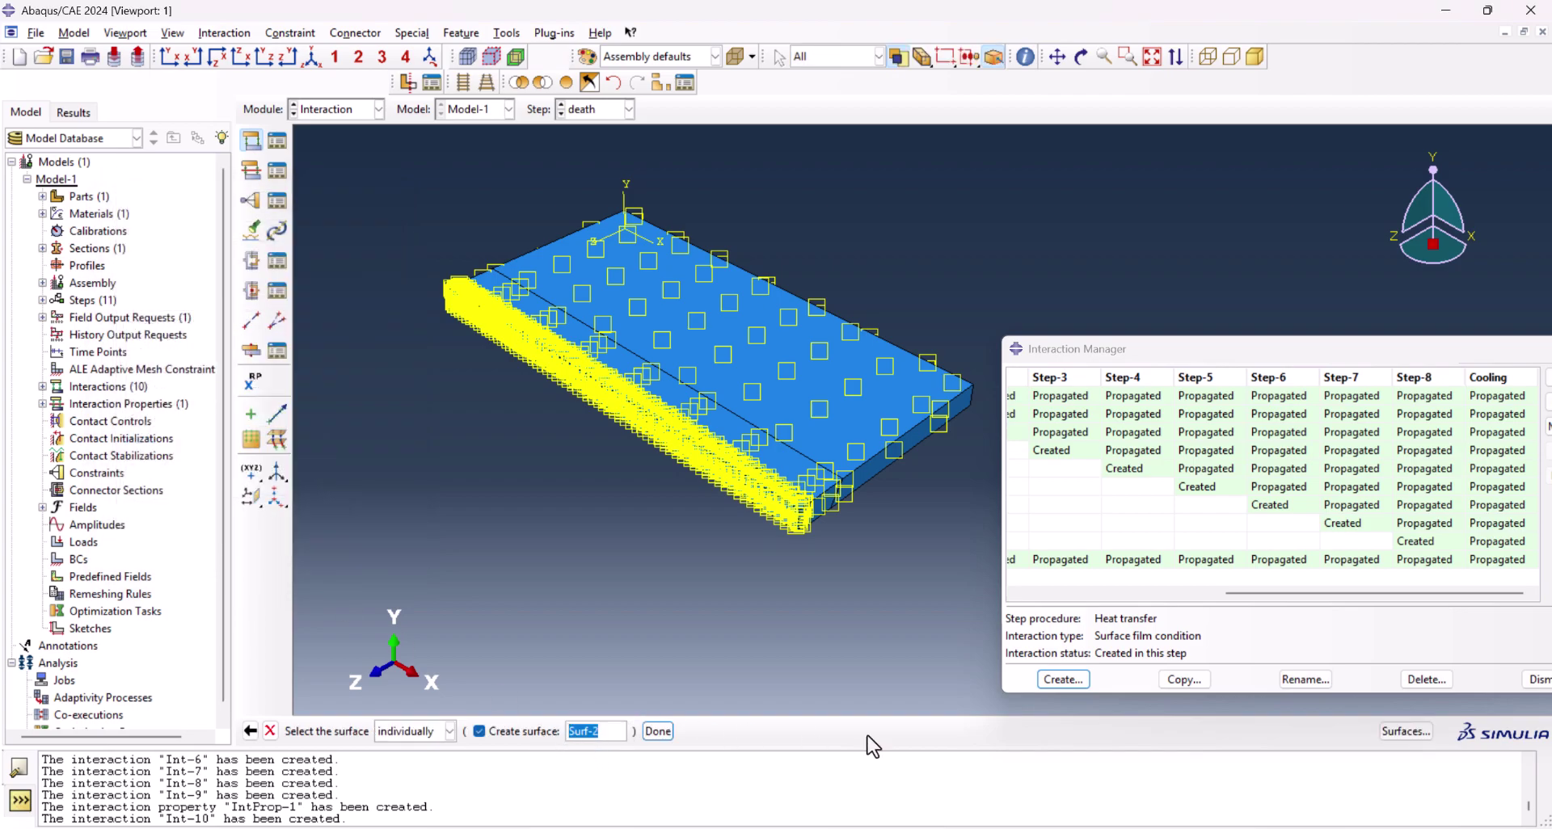
pyautogui.click(1406, 731)
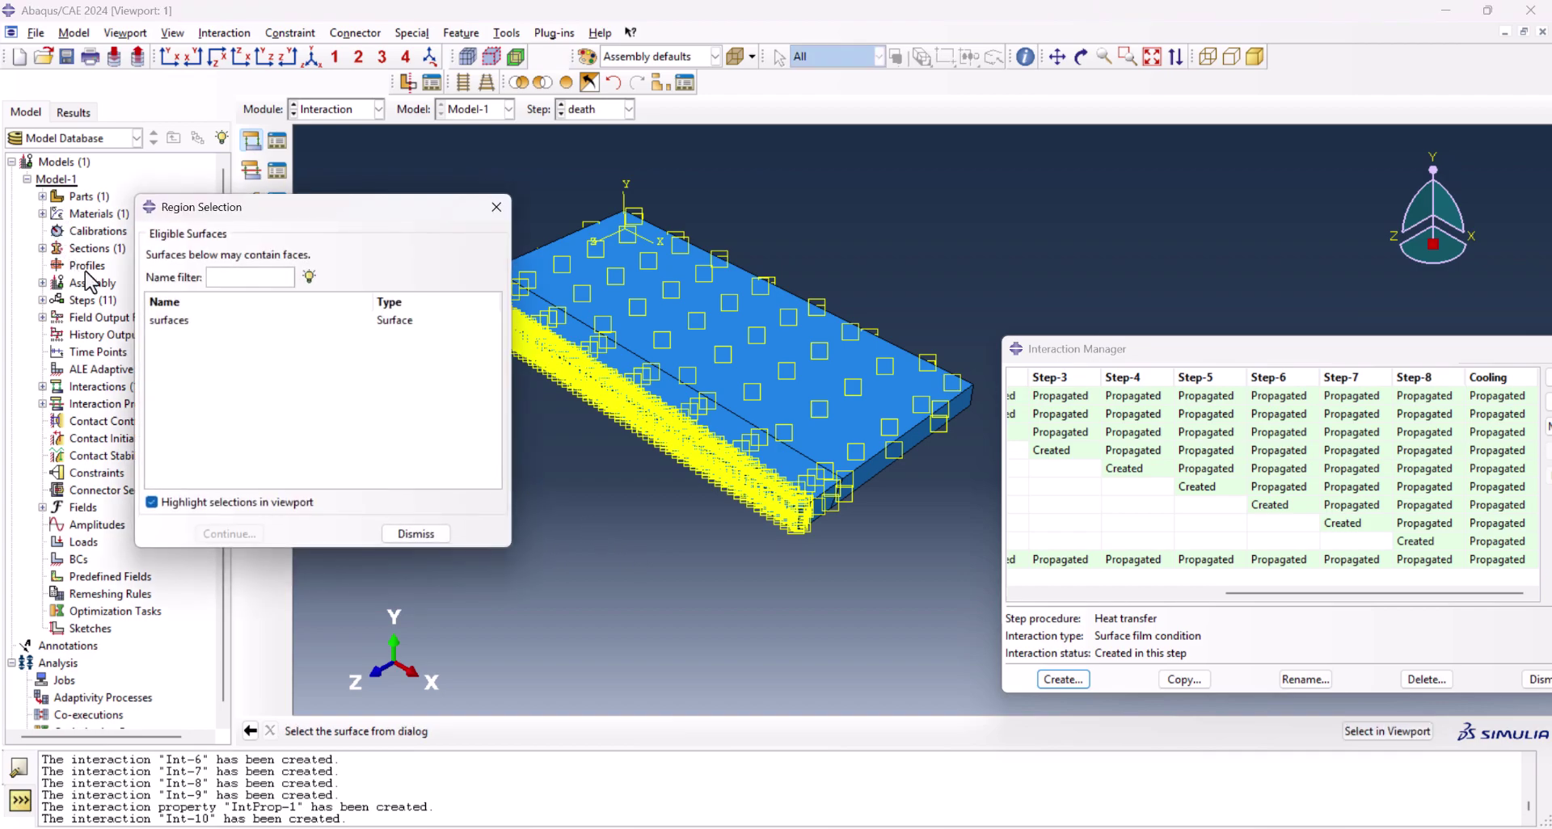
pyautogui.click(166, 320)
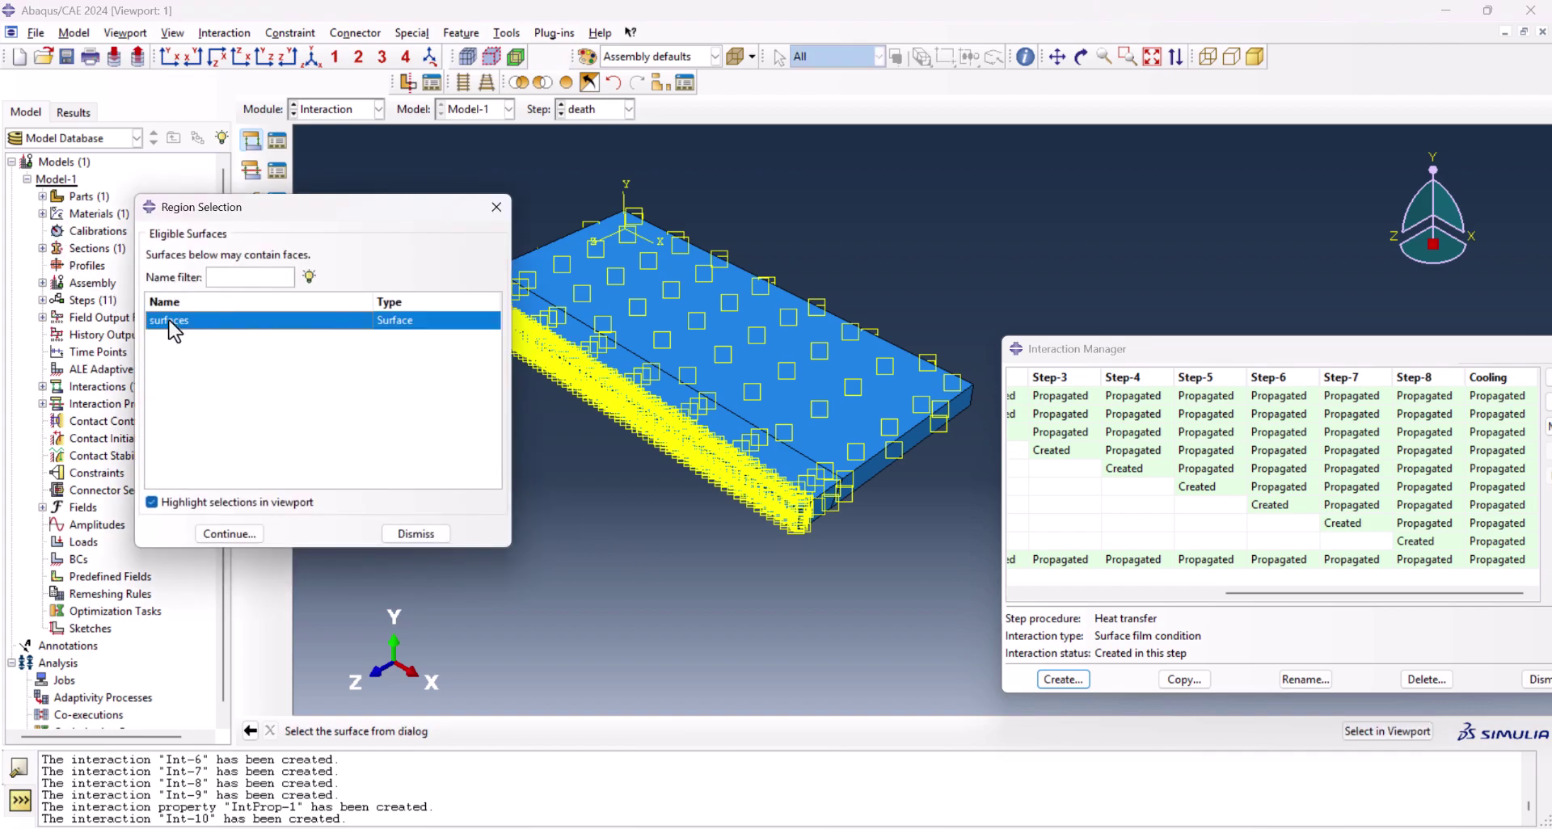
pyautogui.click(230, 535)
# Set Int-11's emissivity to .49, accept the interaction, and close the interaction manager
pyautogui.click(248, 267)
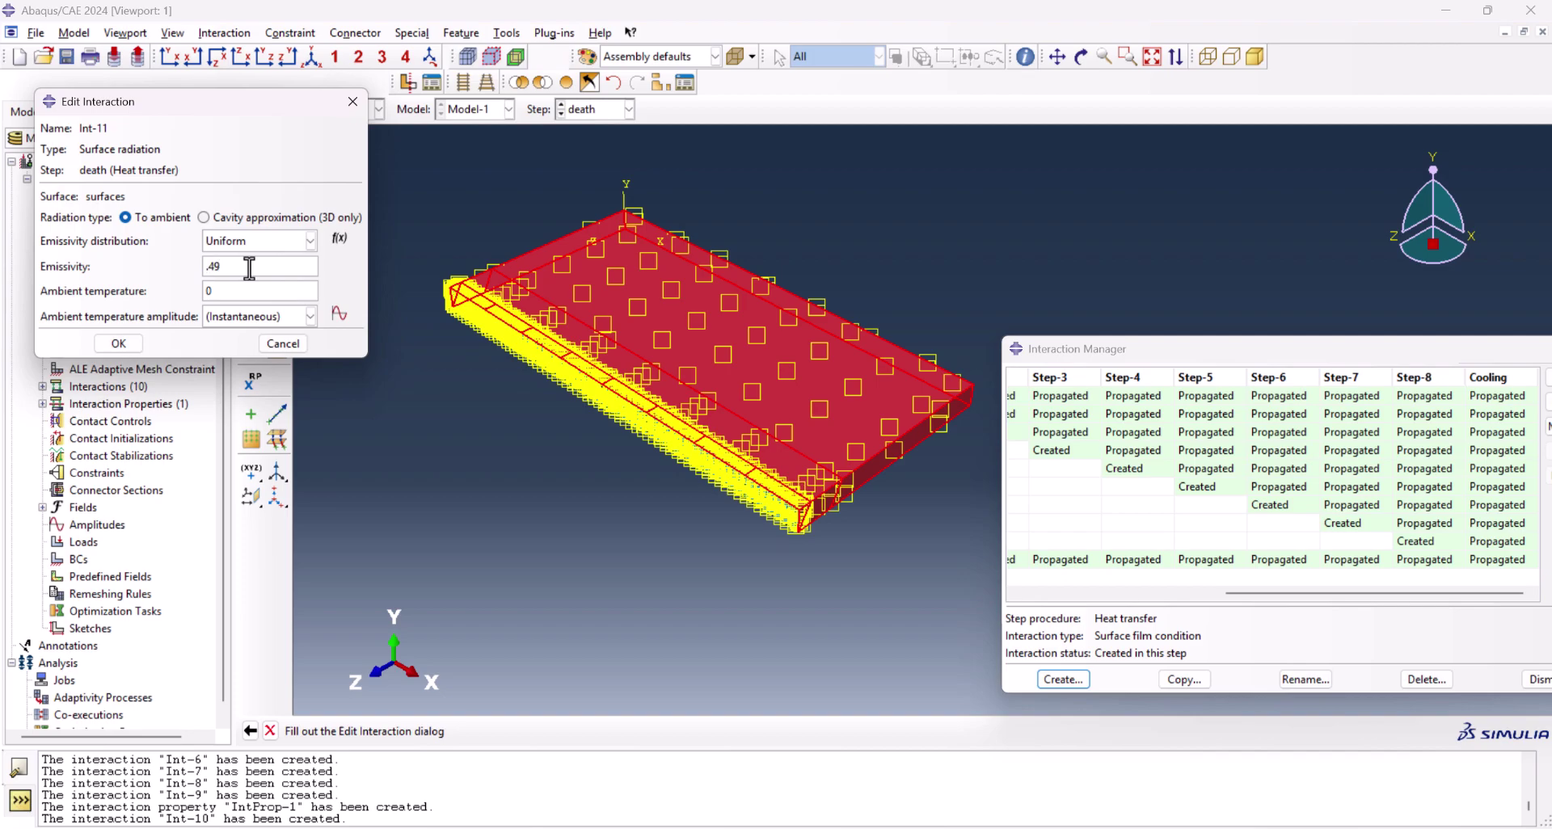
pyautogui.press('Tab')
pyautogui.click(118, 344)
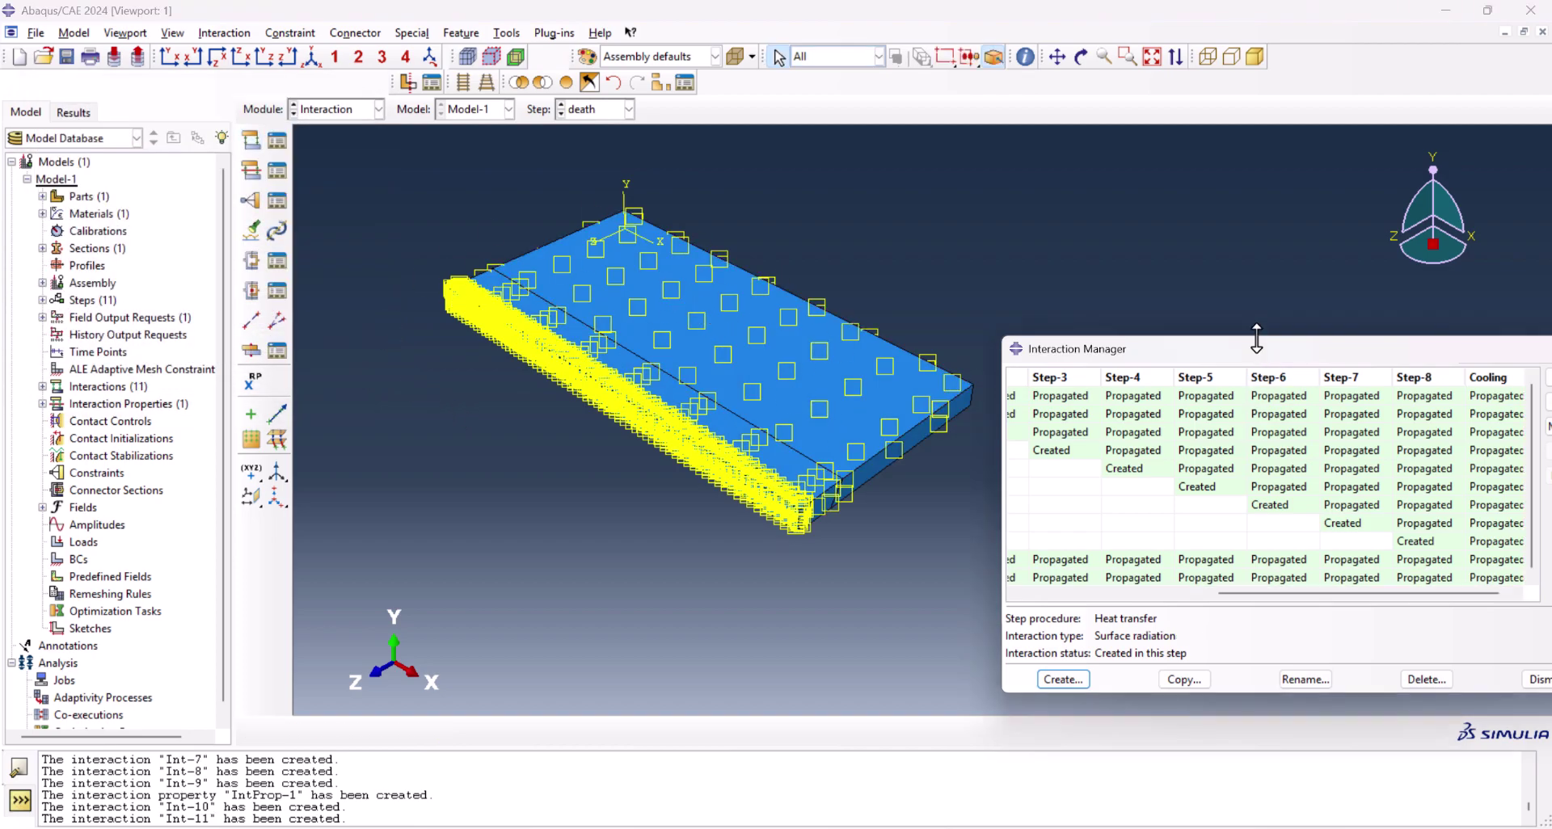
pyautogui.moveTo(1257, 349); pyautogui.dragTo(1054, 272)
pyautogui.click(1344, 602)
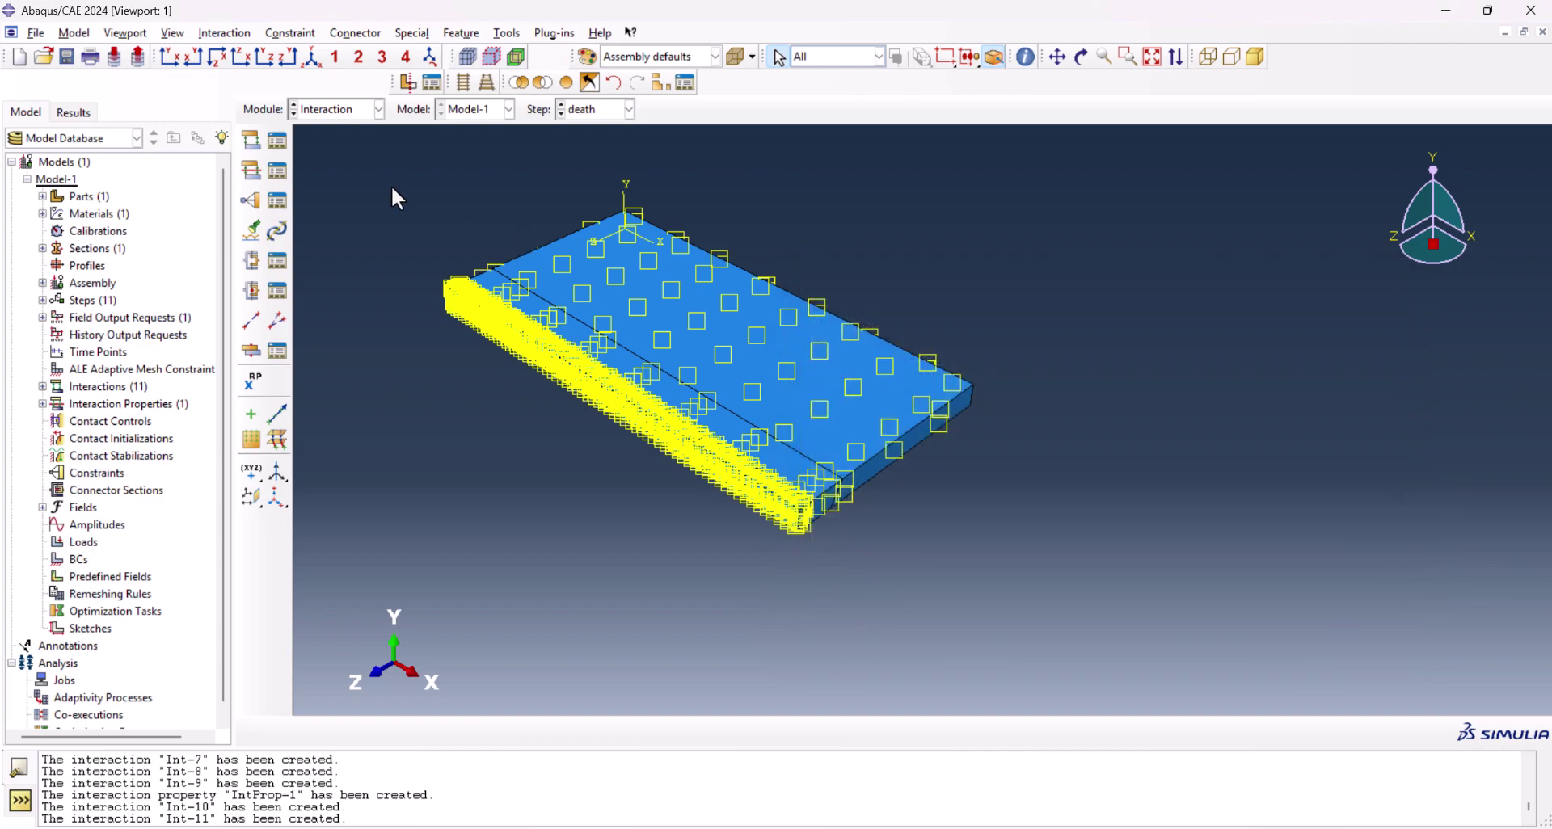
# Switch to the Load module and on to the Mesh module to show the assembly mesh
pyautogui.click(365, 113)
pyautogui.click(338, 215)
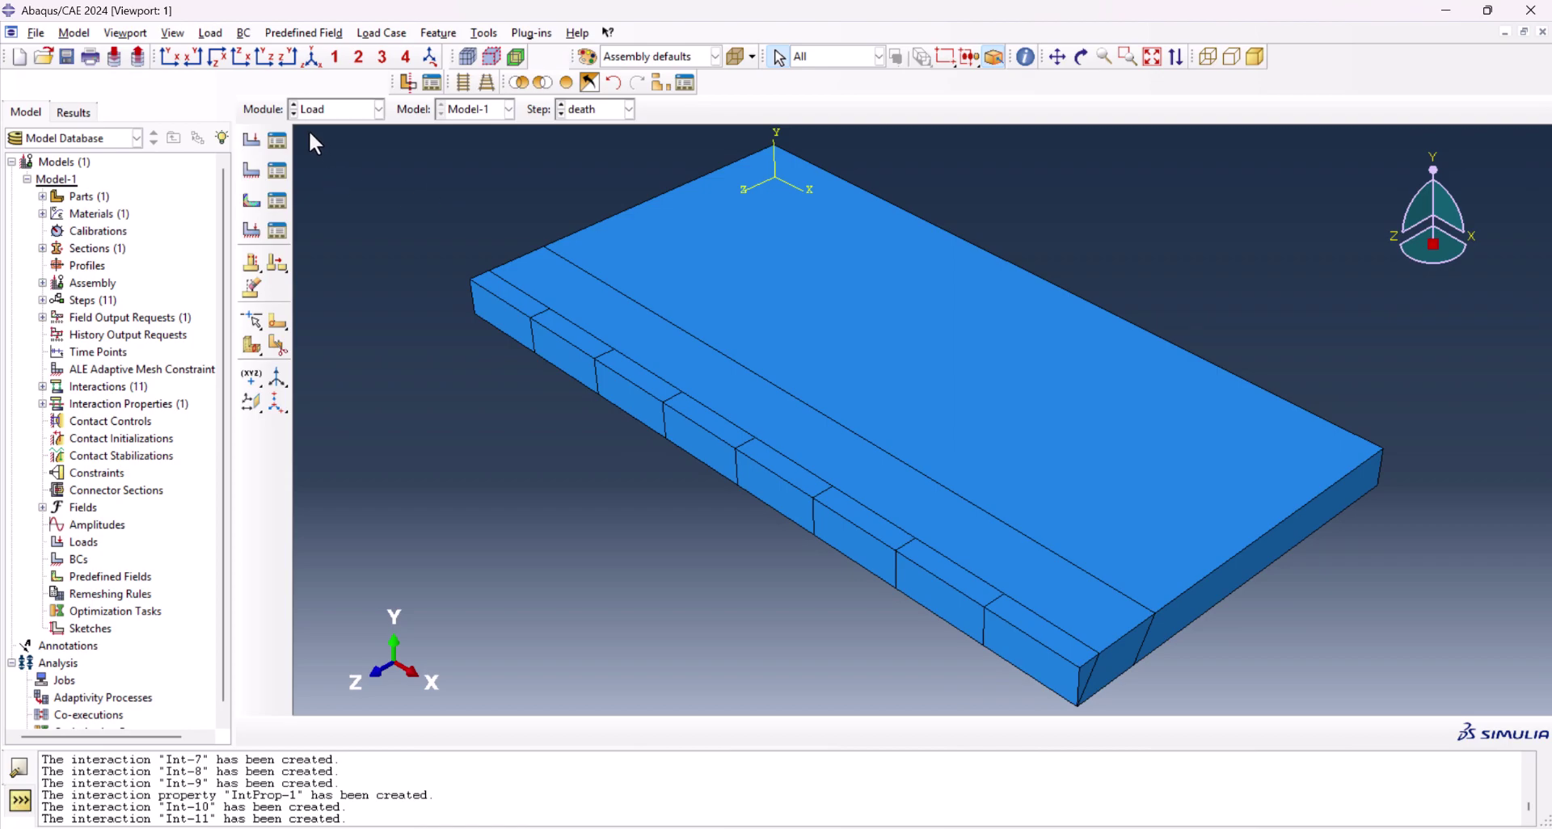
pyautogui.click(335, 109)
pyautogui.click(340, 243)
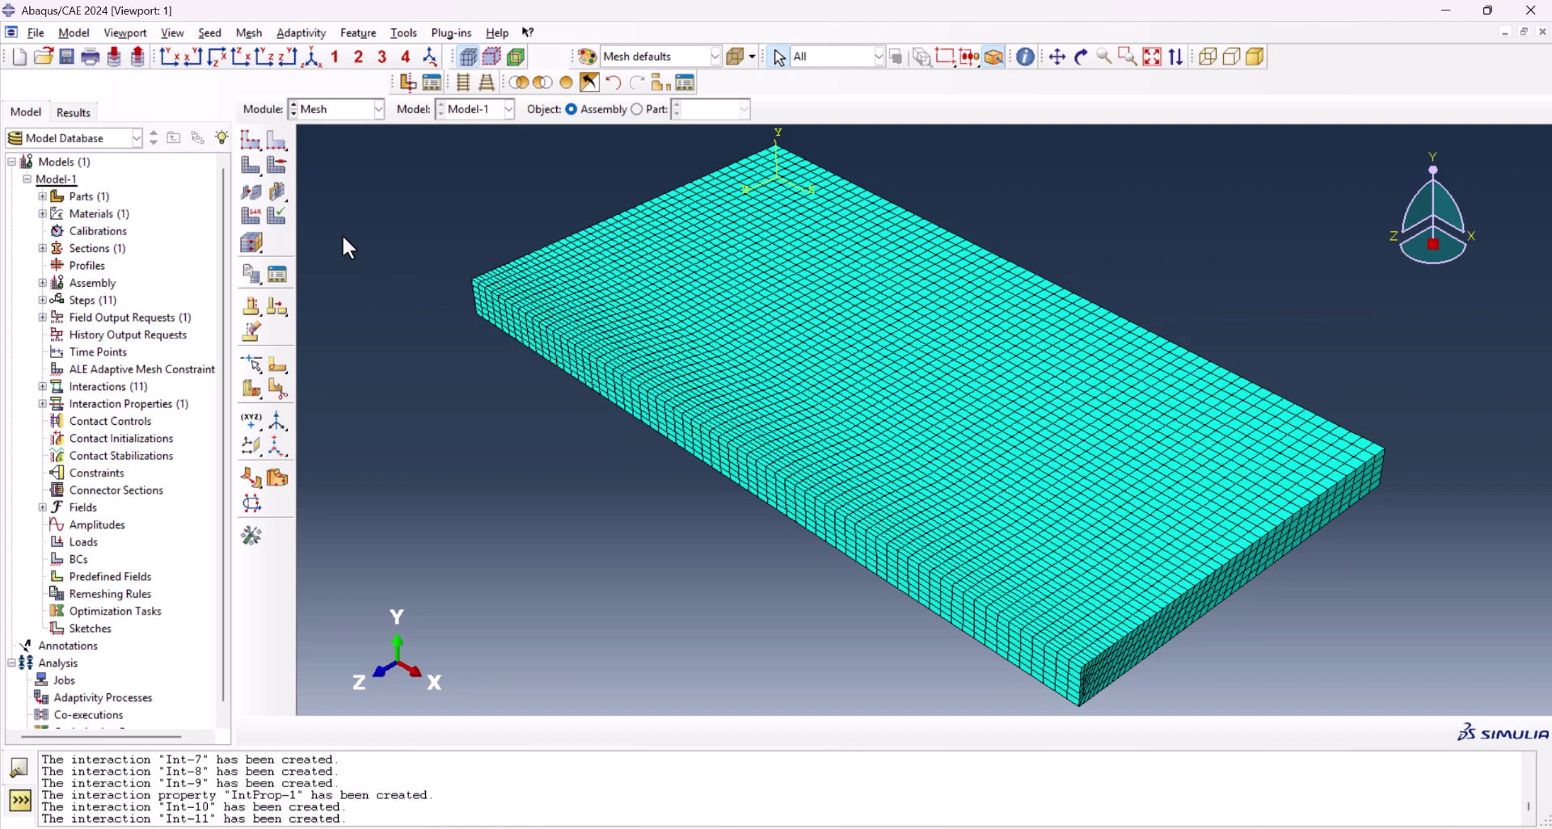
# Isolate the cell of the first weld segment so that only its mesh is displayed
pyautogui.click(813, 56)
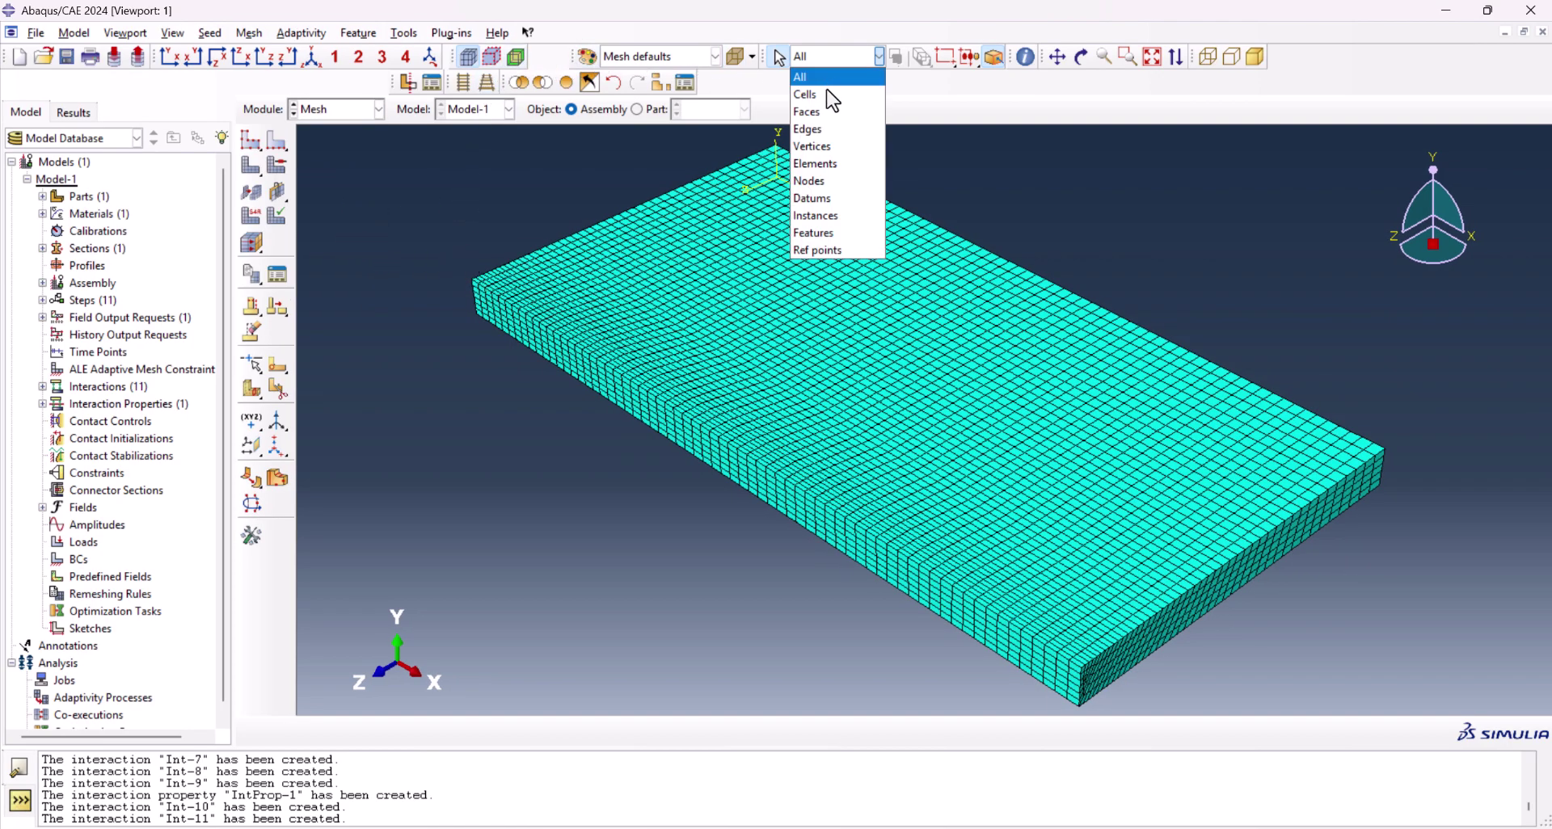
pyautogui.click(828, 90)
pyautogui.click(503, 308)
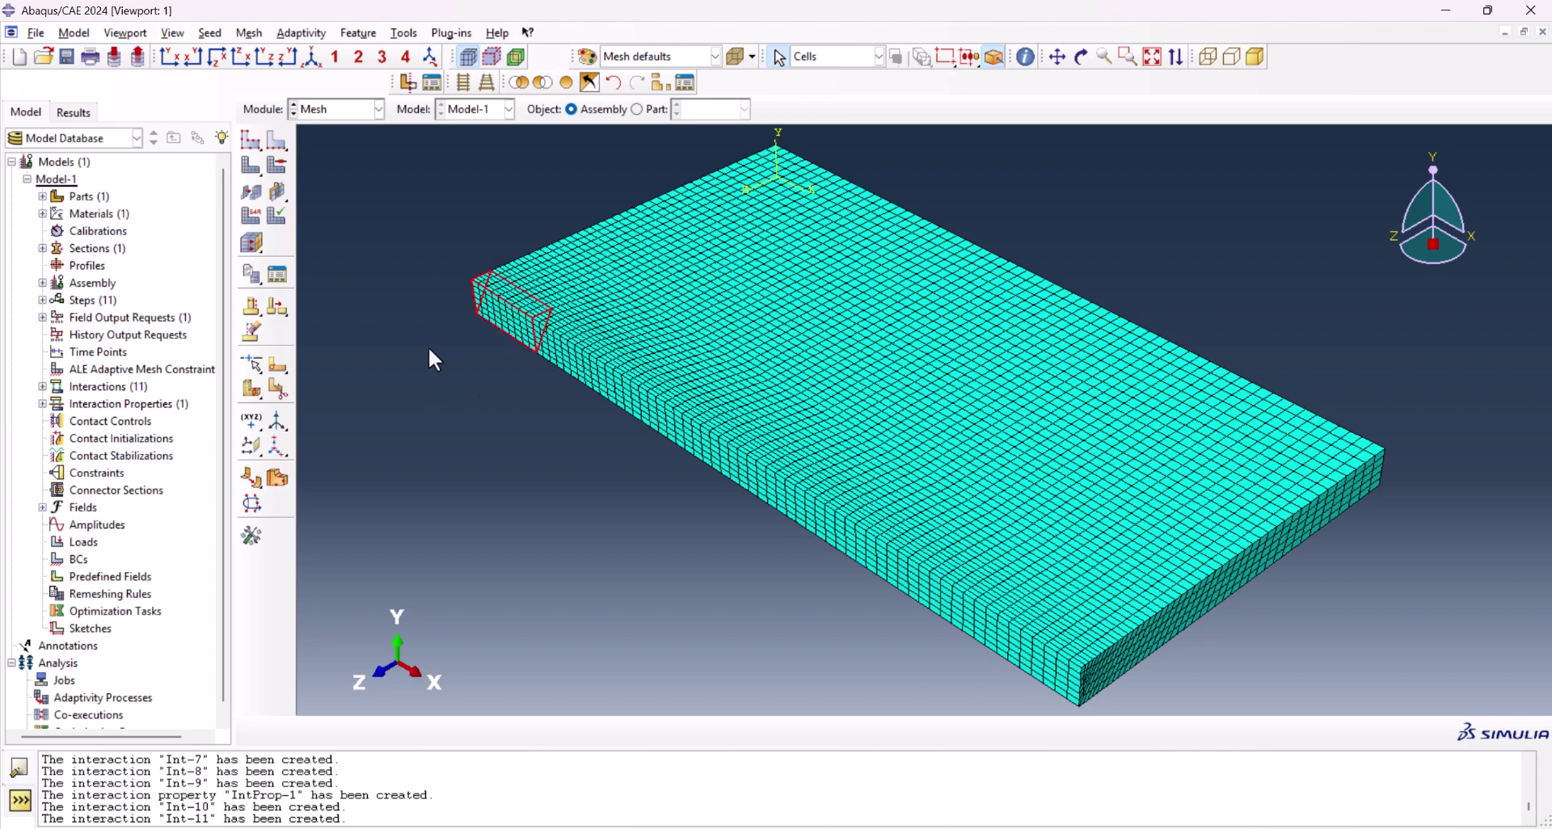
pyautogui.click(521, 83)
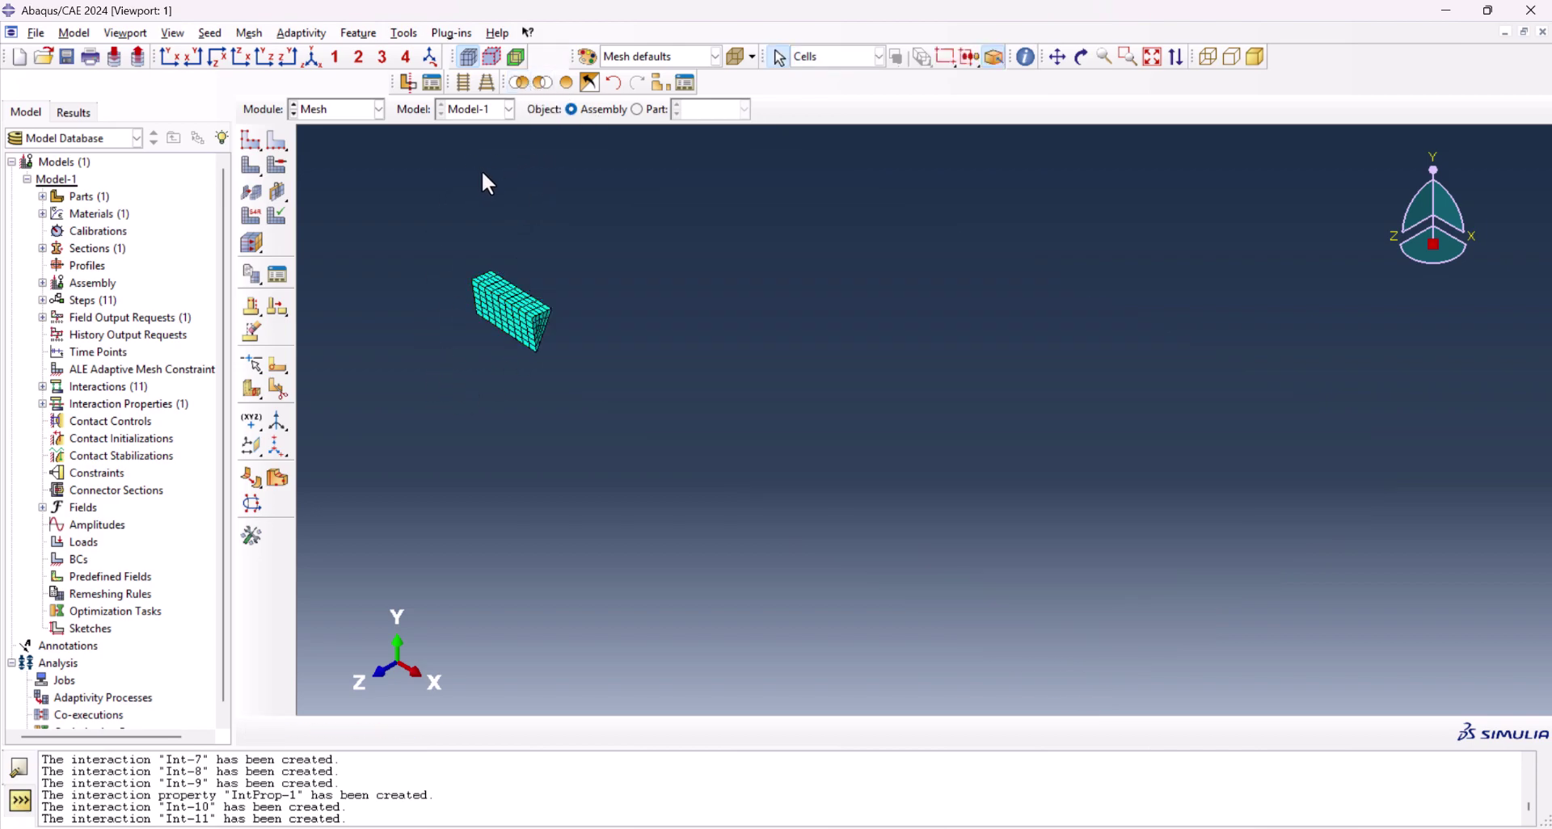
# Query the mass properties of the isolated segment's mesh and highlight the reported volume
pyautogui.click(1027, 57)
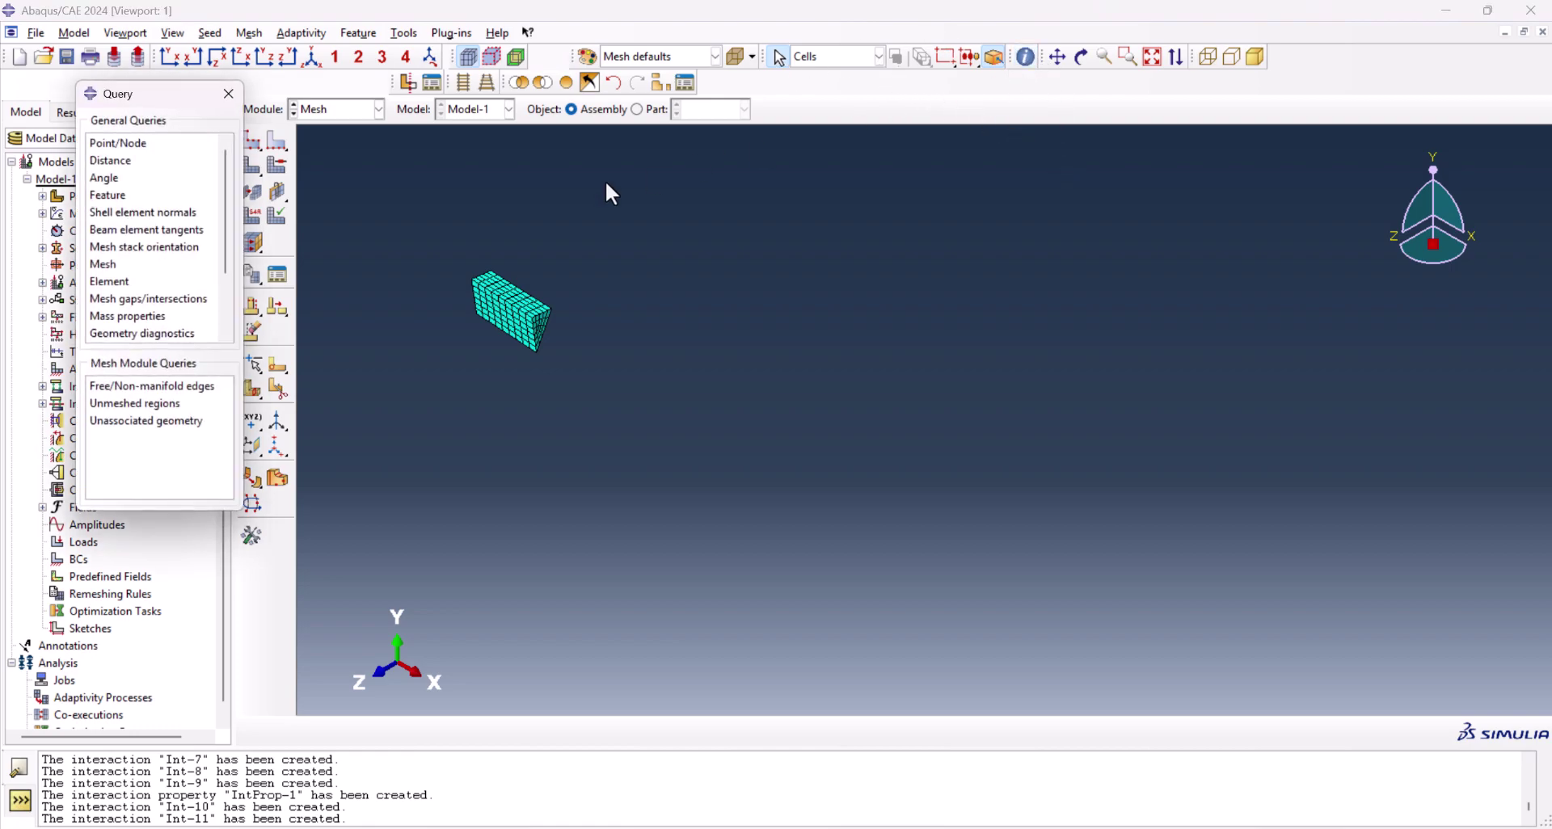
pyautogui.click(127, 316)
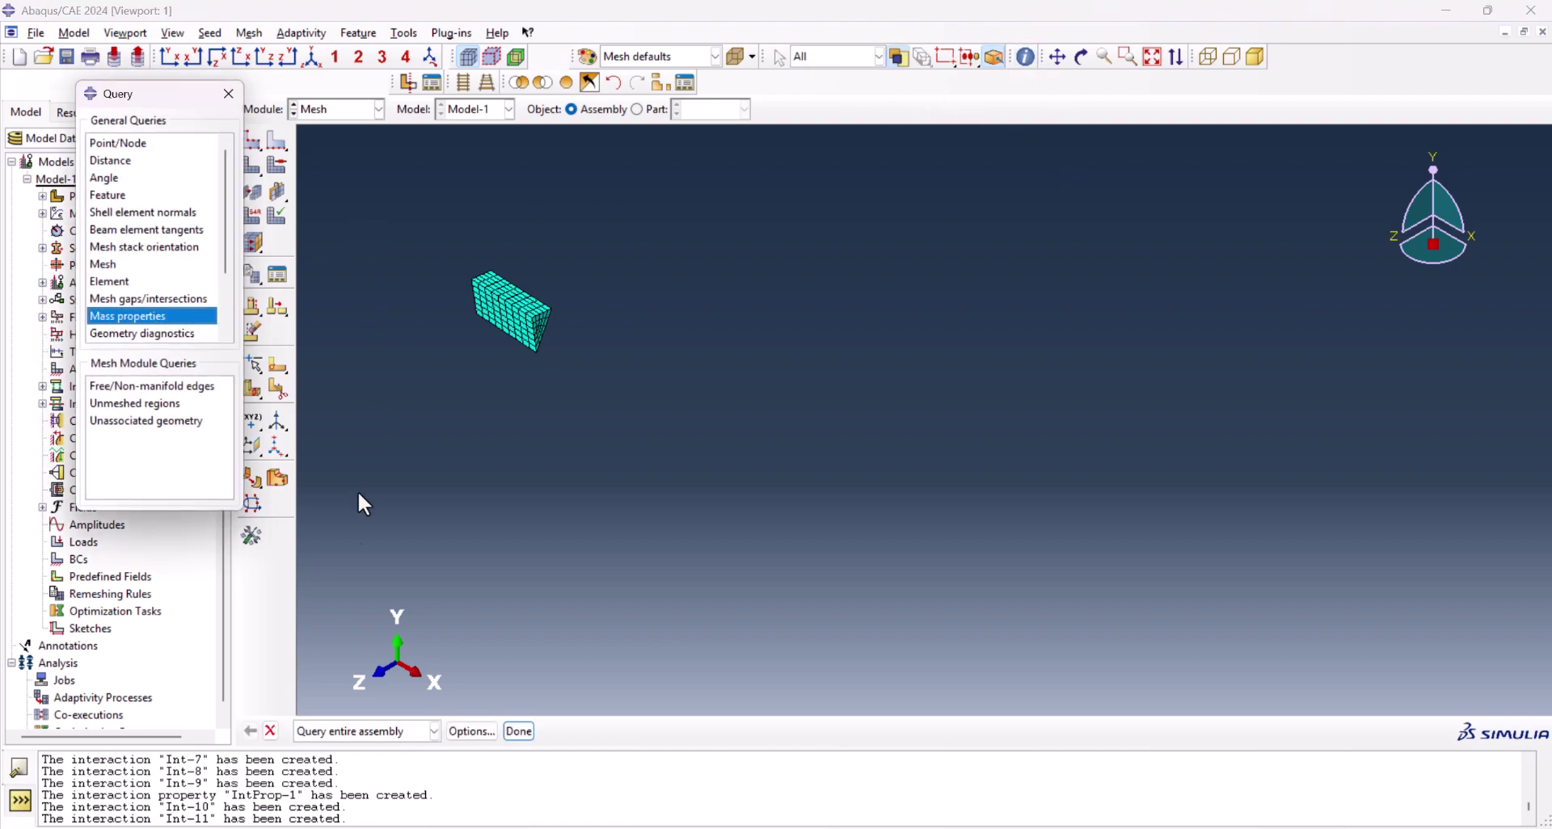
pyautogui.moveTo(399, 227); pyautogui.dragTo(572, 364)
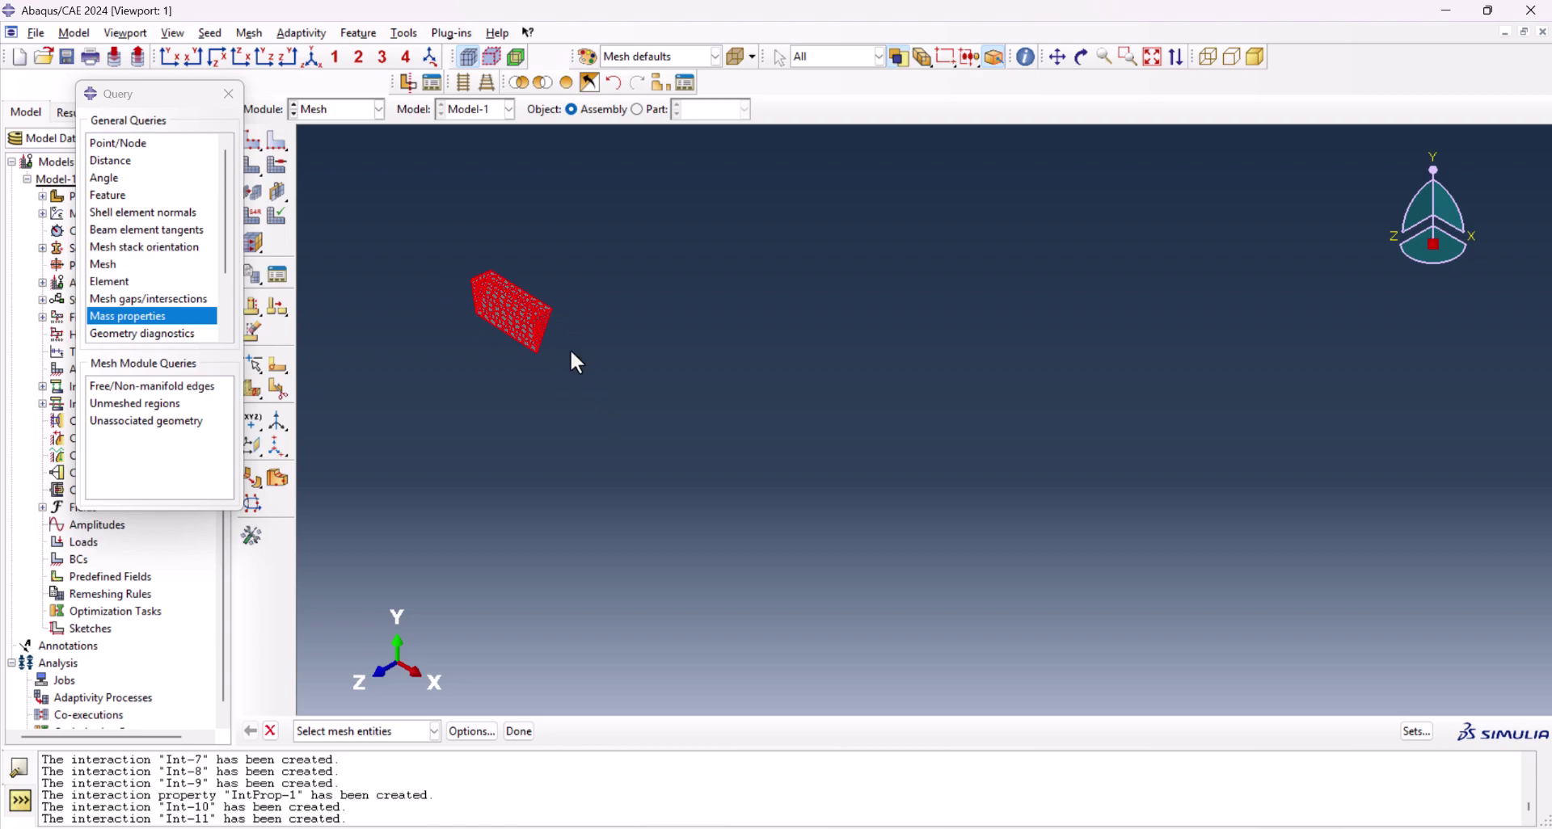
pyautogui.click(518, 733)
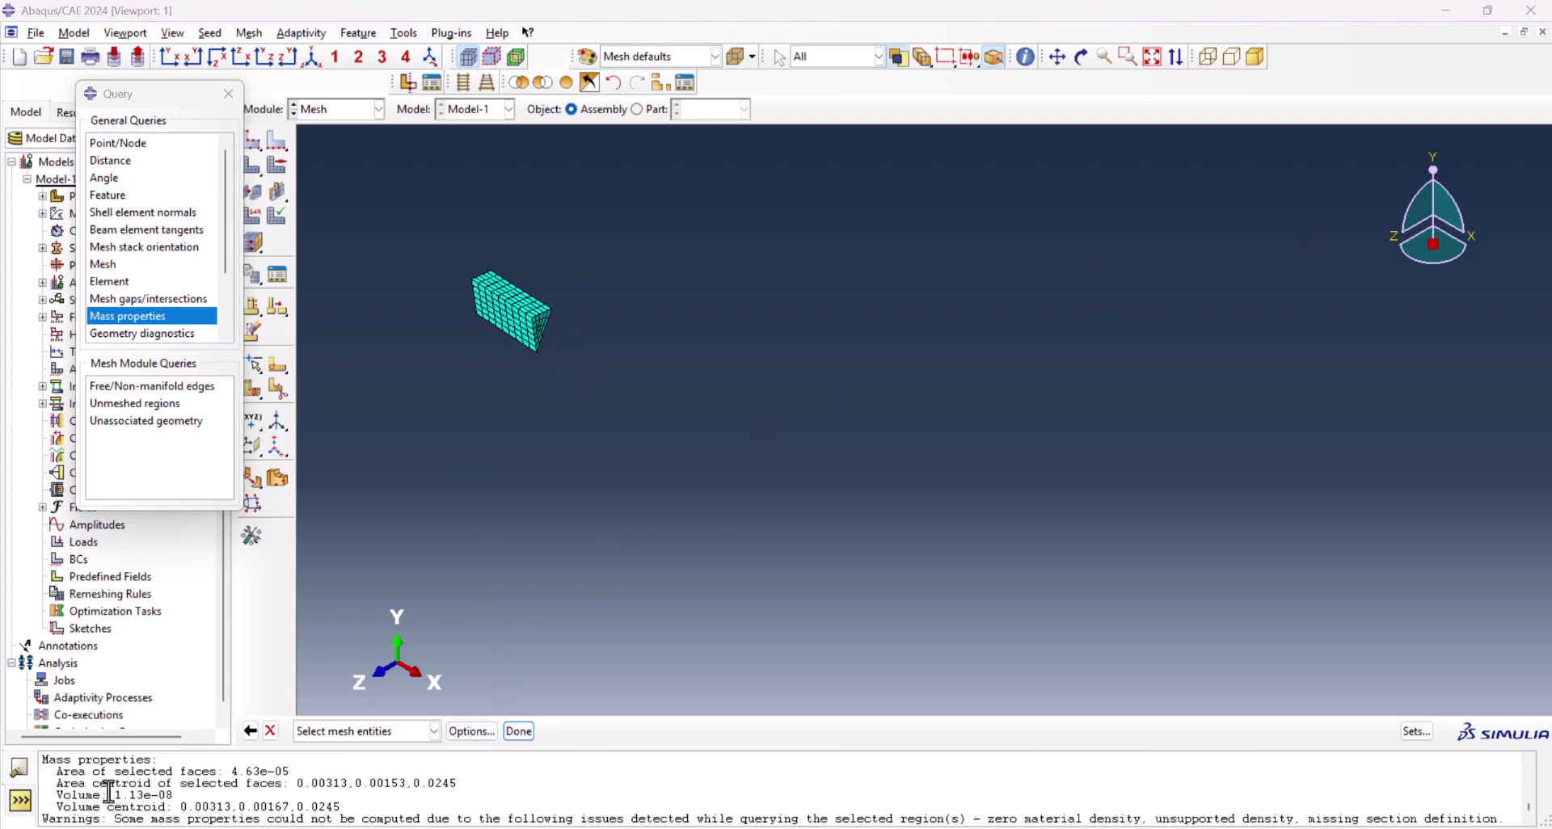
pyautogui.moveTo(114, 796); pyautogui.dragTo(172, 796)
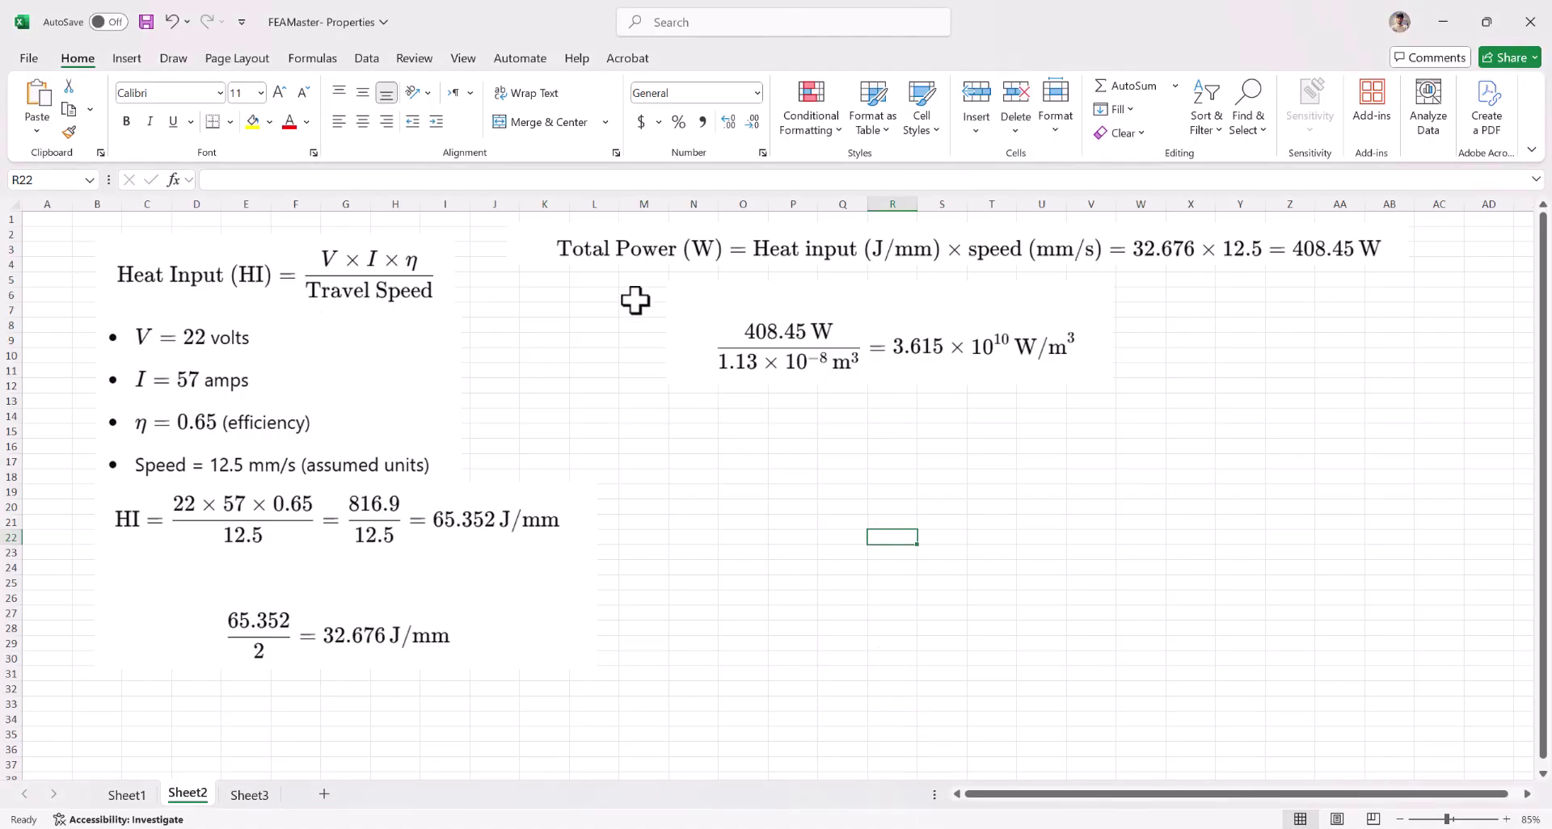
# Examine the total power and volumetric heat flux calculations on Excel's Sheet2 and return to Abaqus/CAE
pyautogui.click(589, 253)
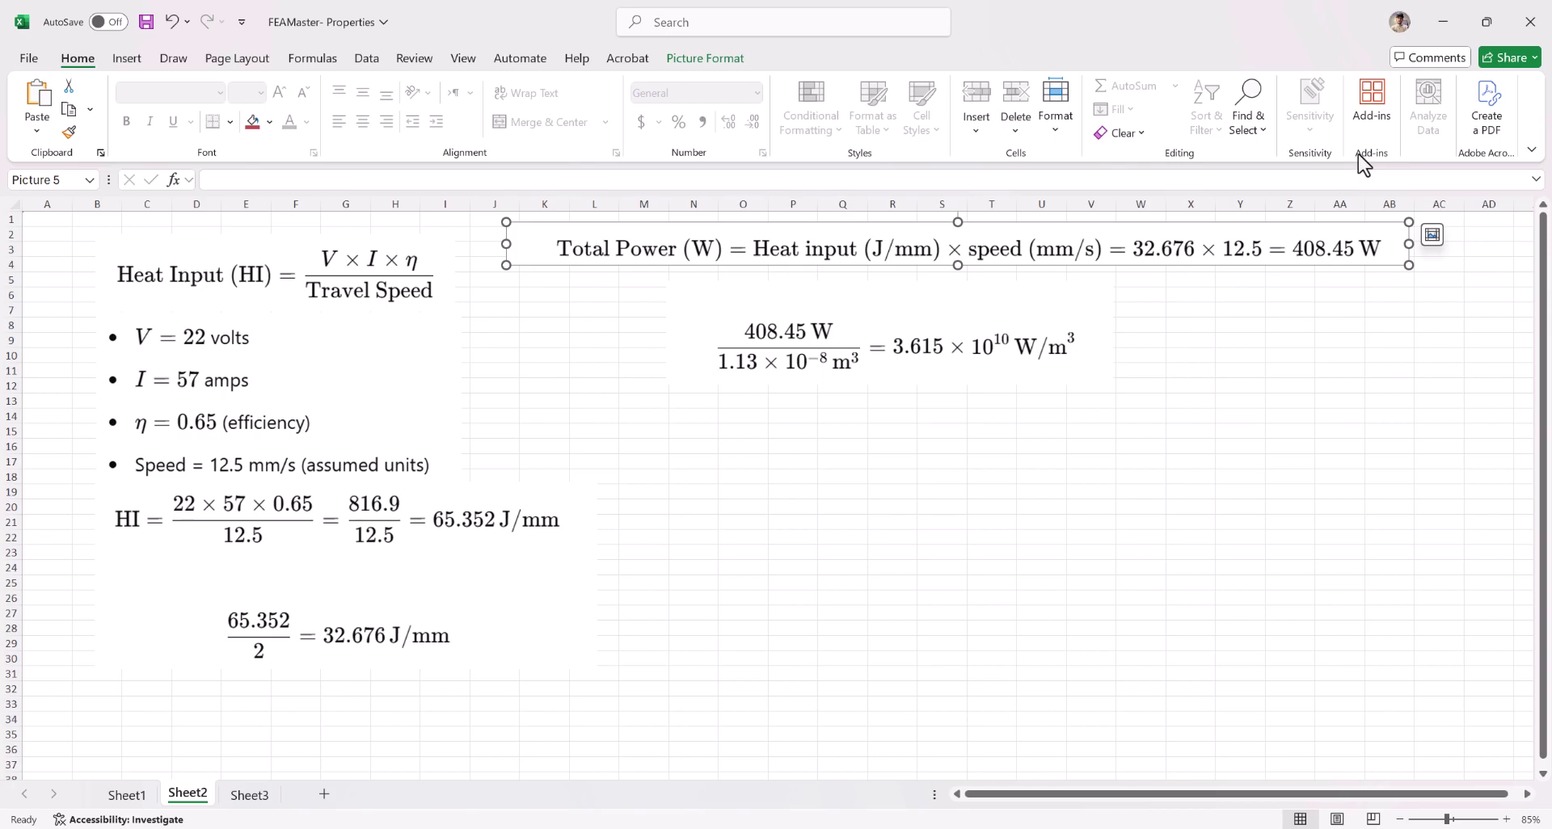
pyautogui.click(1428, 147)
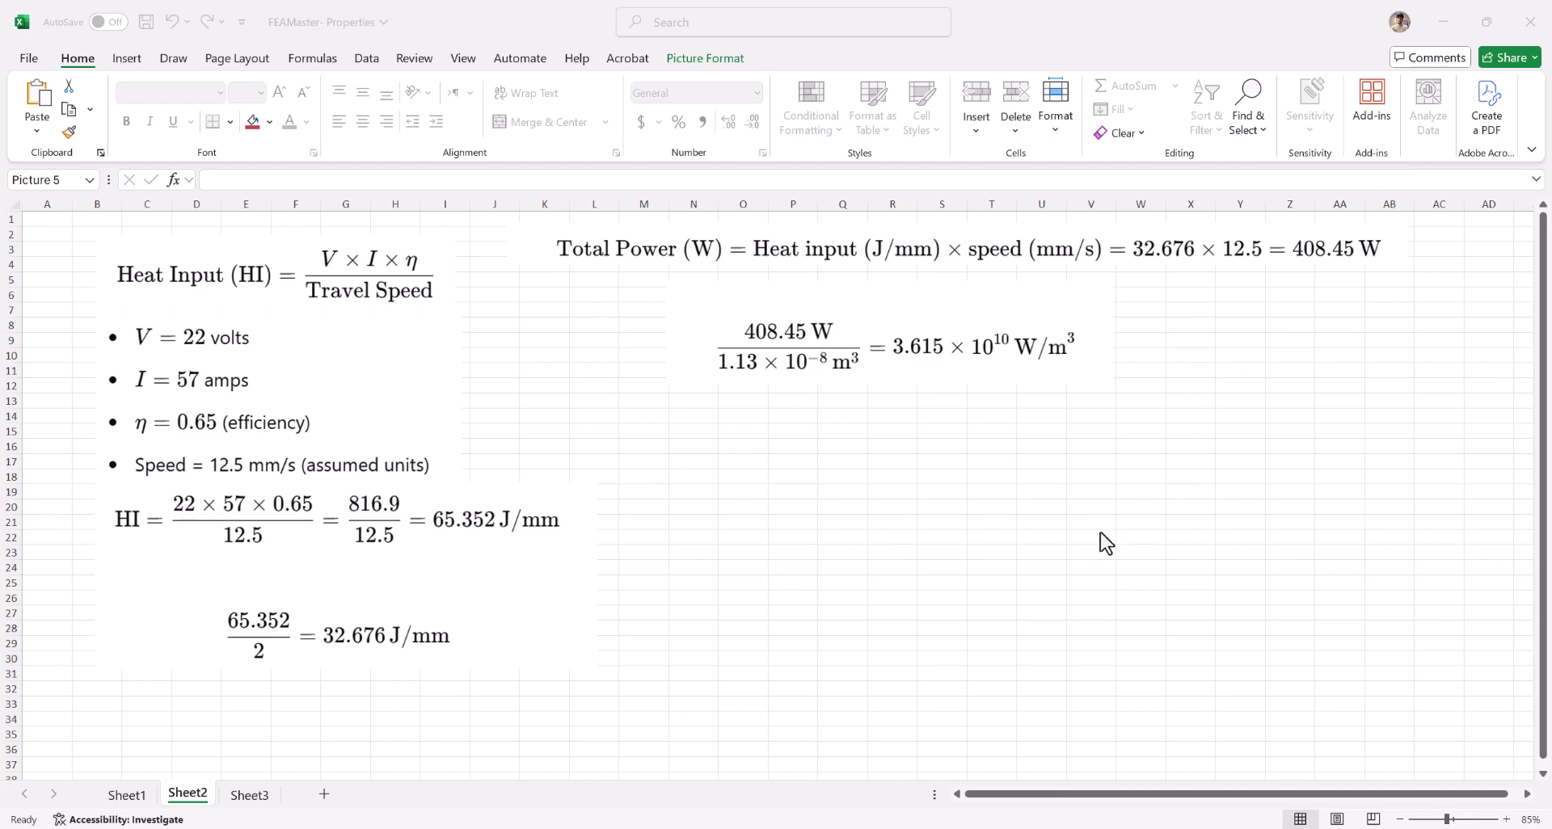
pyautogui.click(962, 828)
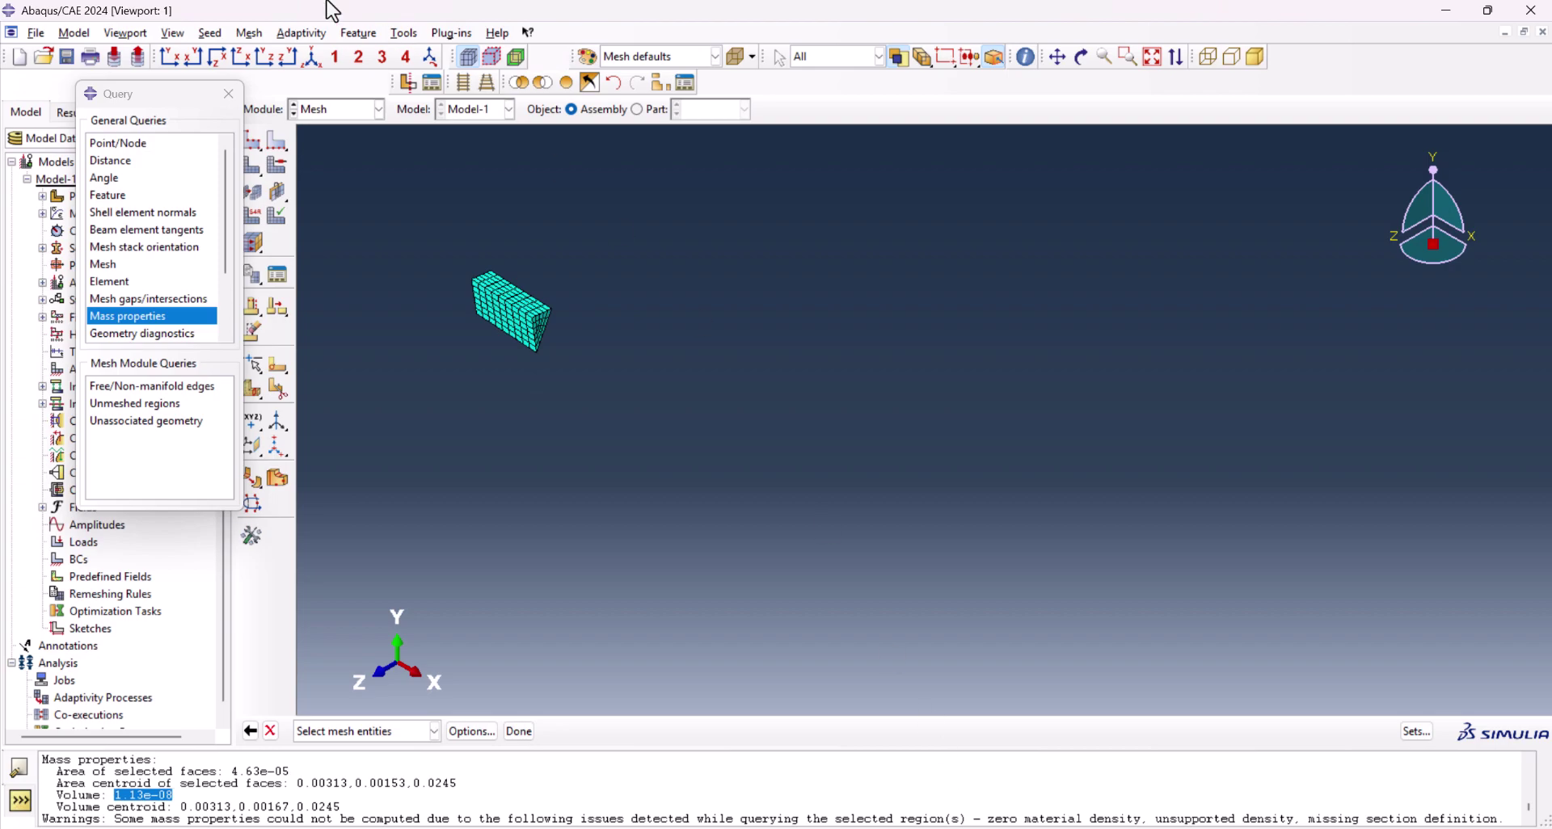
# Close the query, switch to the Load module, and display the whole plate again
pyautogui.click(229, 94)
pyautogui.click(333, 109)
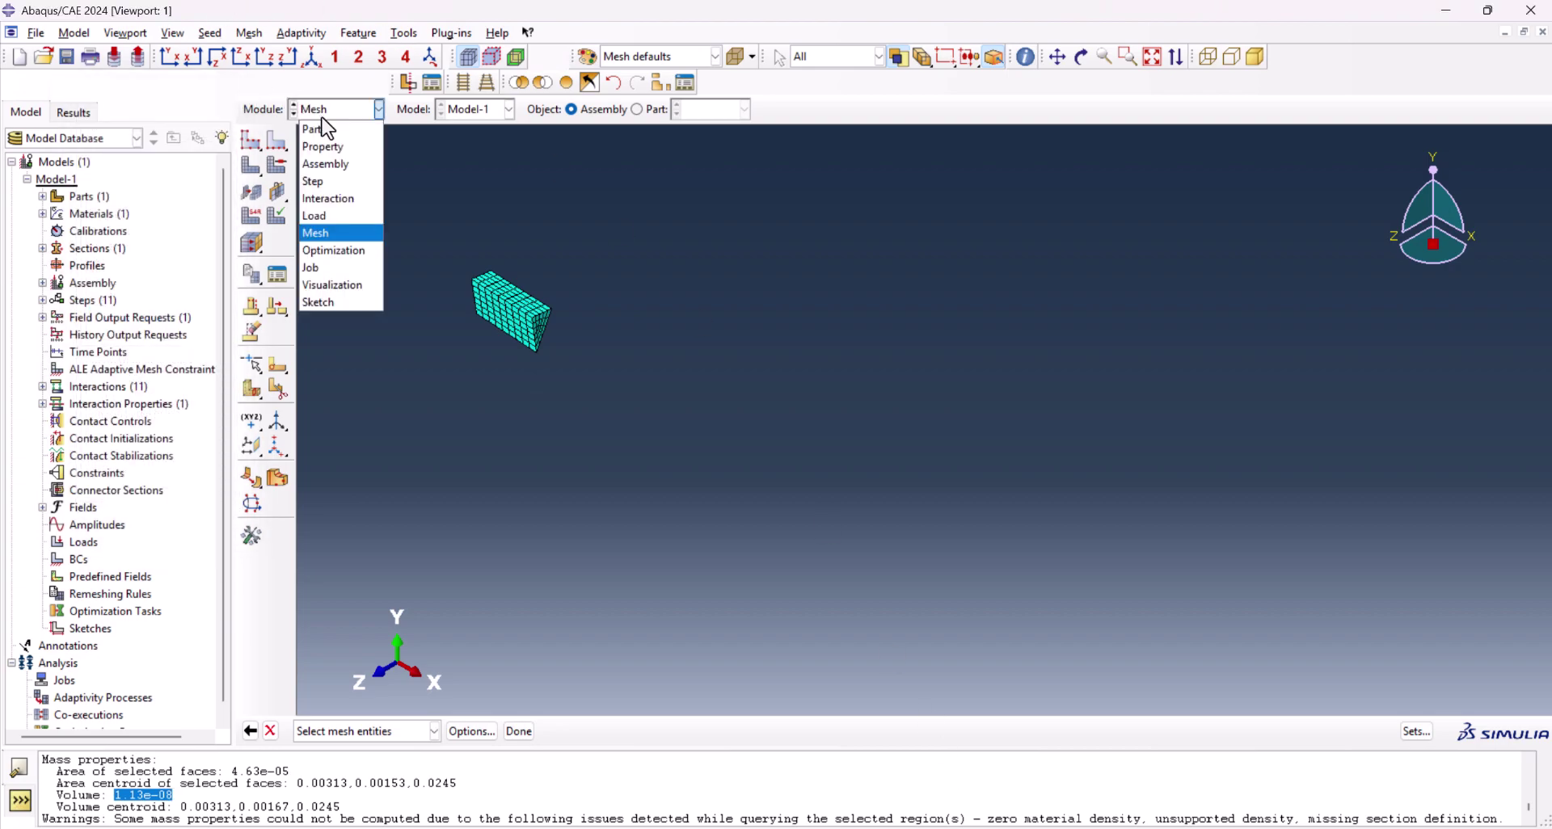
pyautogui.click(360, 215)
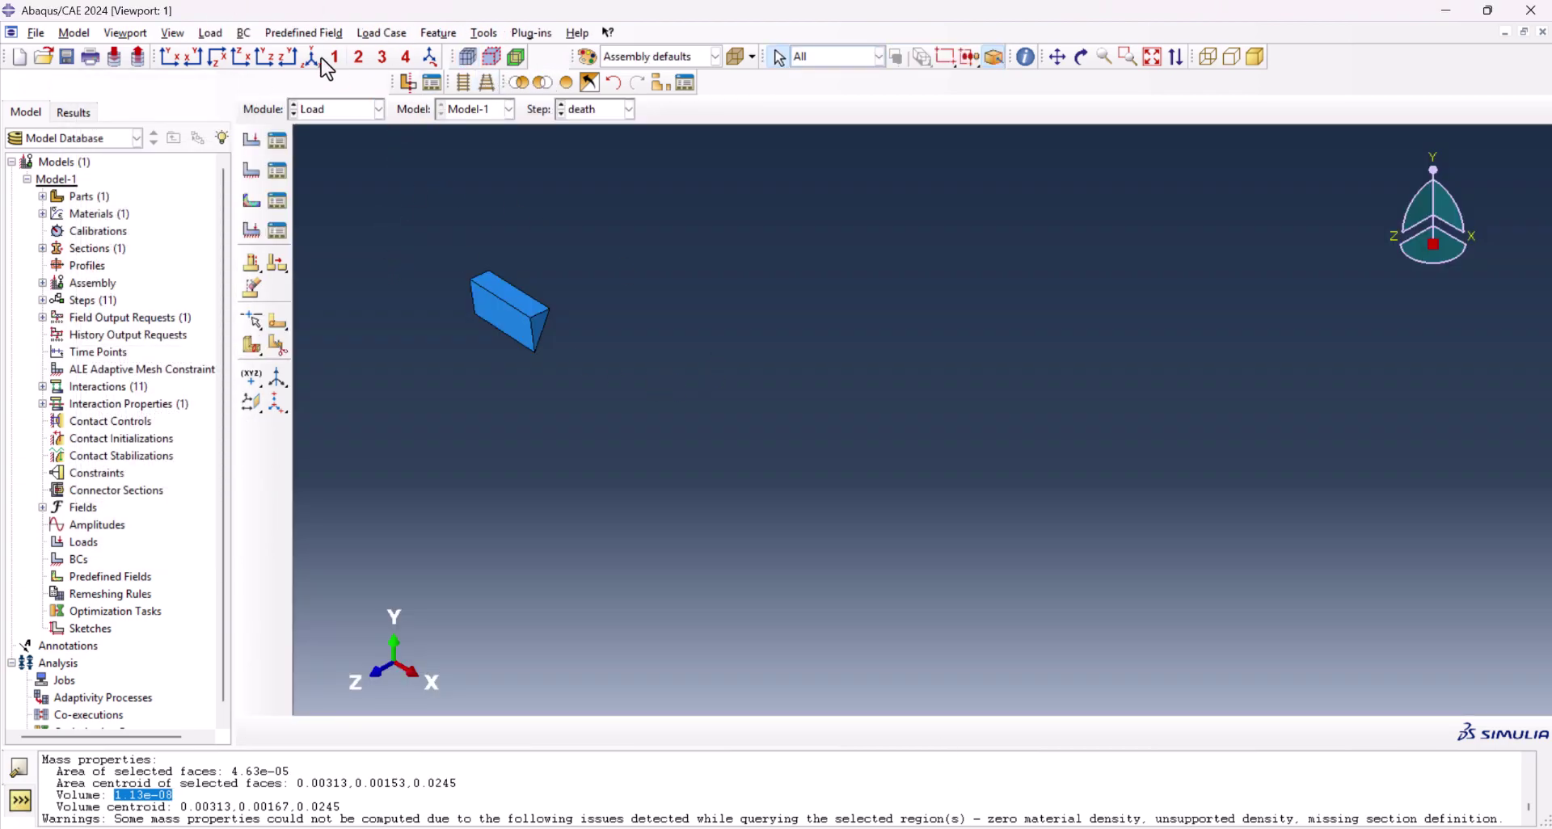
pyautogui.click(567, 83)
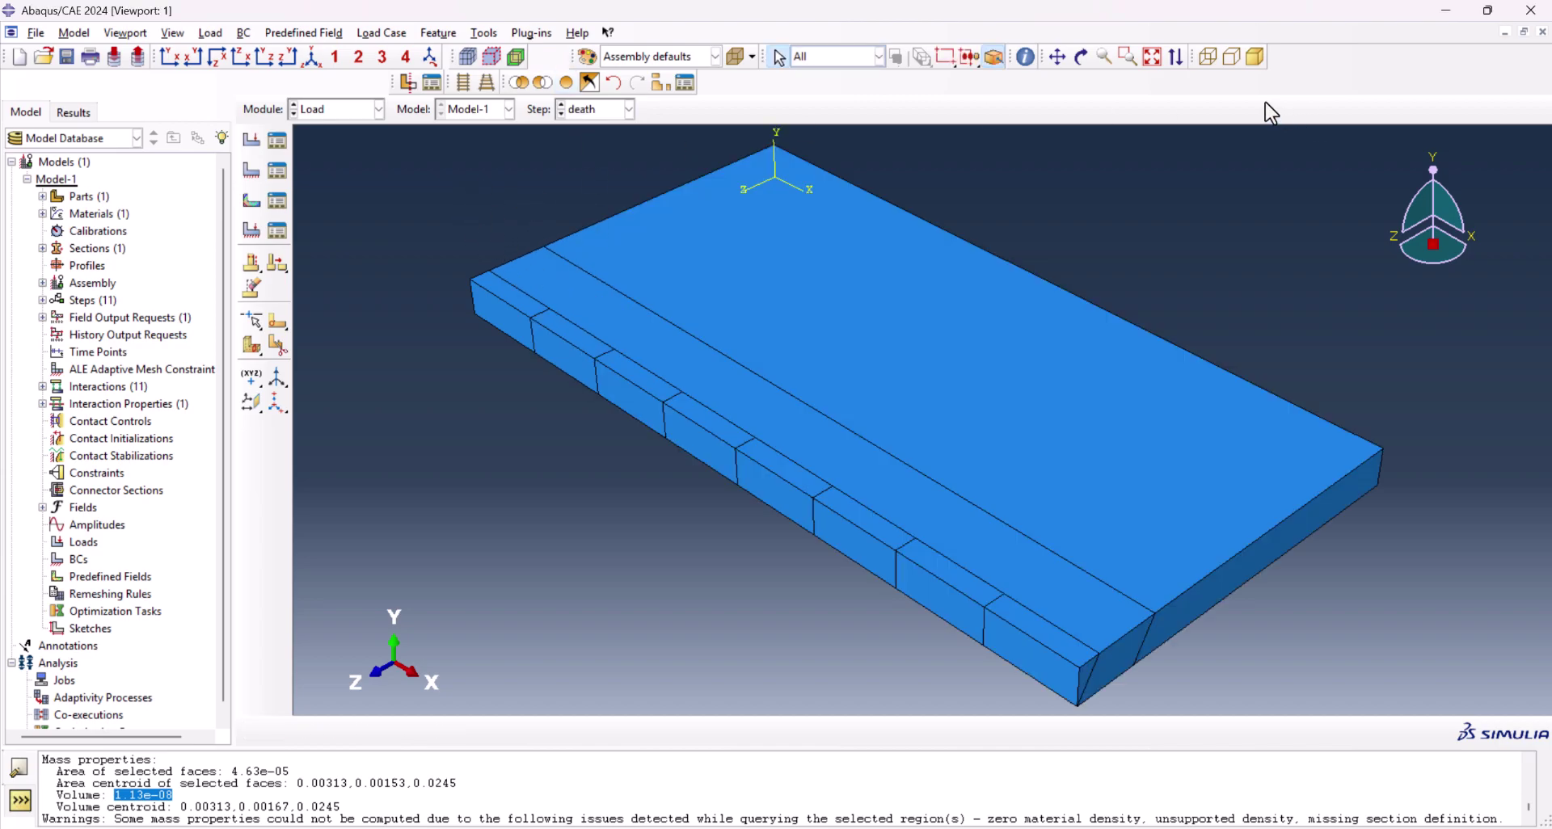
pyautogui.click(499, 299)
pyautogui.click(1039, 627)
pyautogui.click(441, 164)
pyautogui.click(1423, 46)
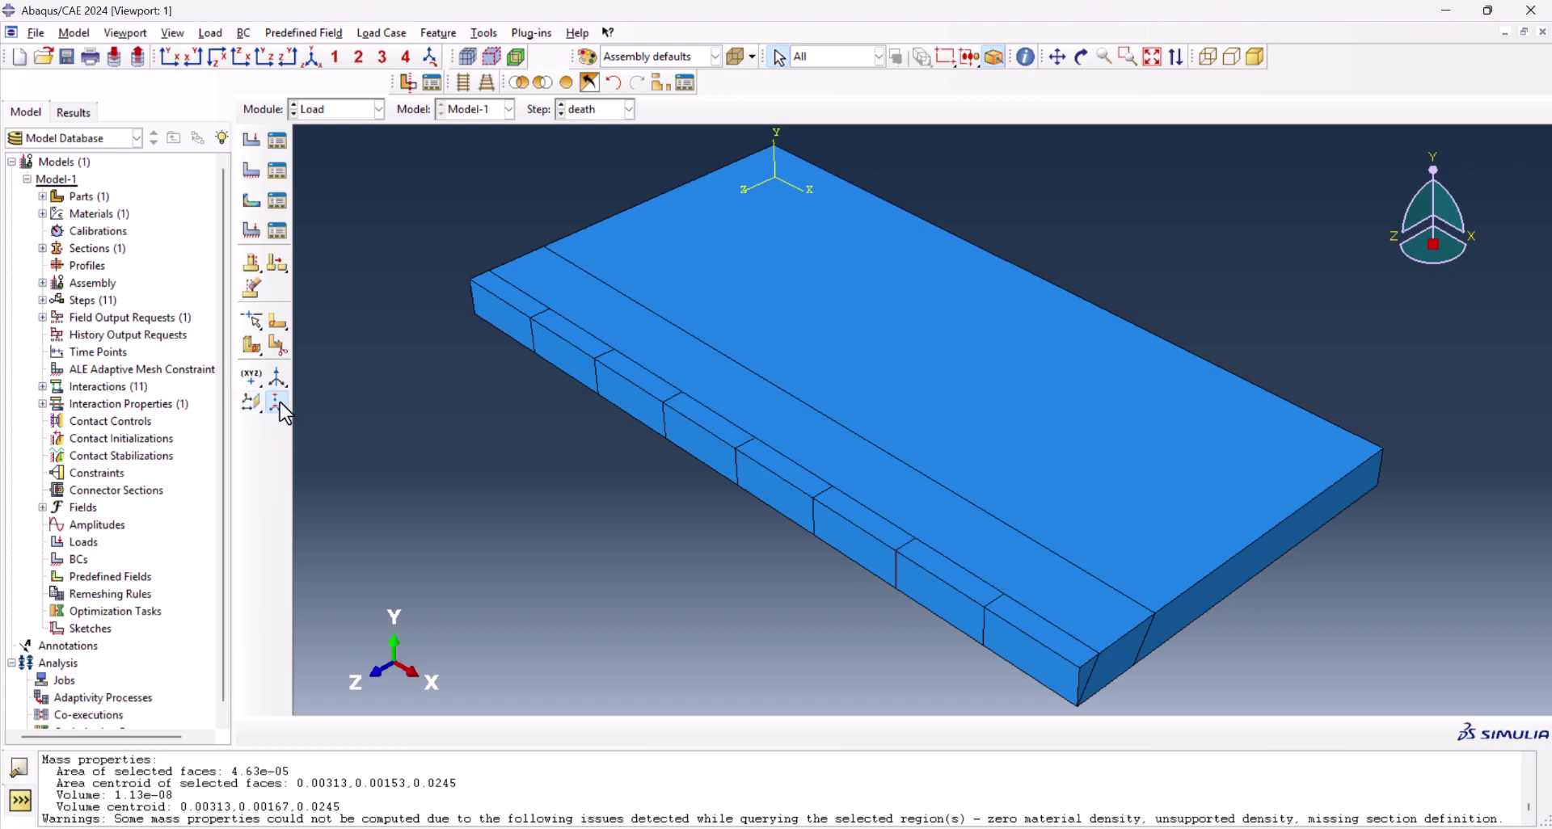
# Create a rectangular datum coordinate system at the midpoint of the first weld segment's upper front edge, accepting the default axis directions
pyautogui.click(280, 401)
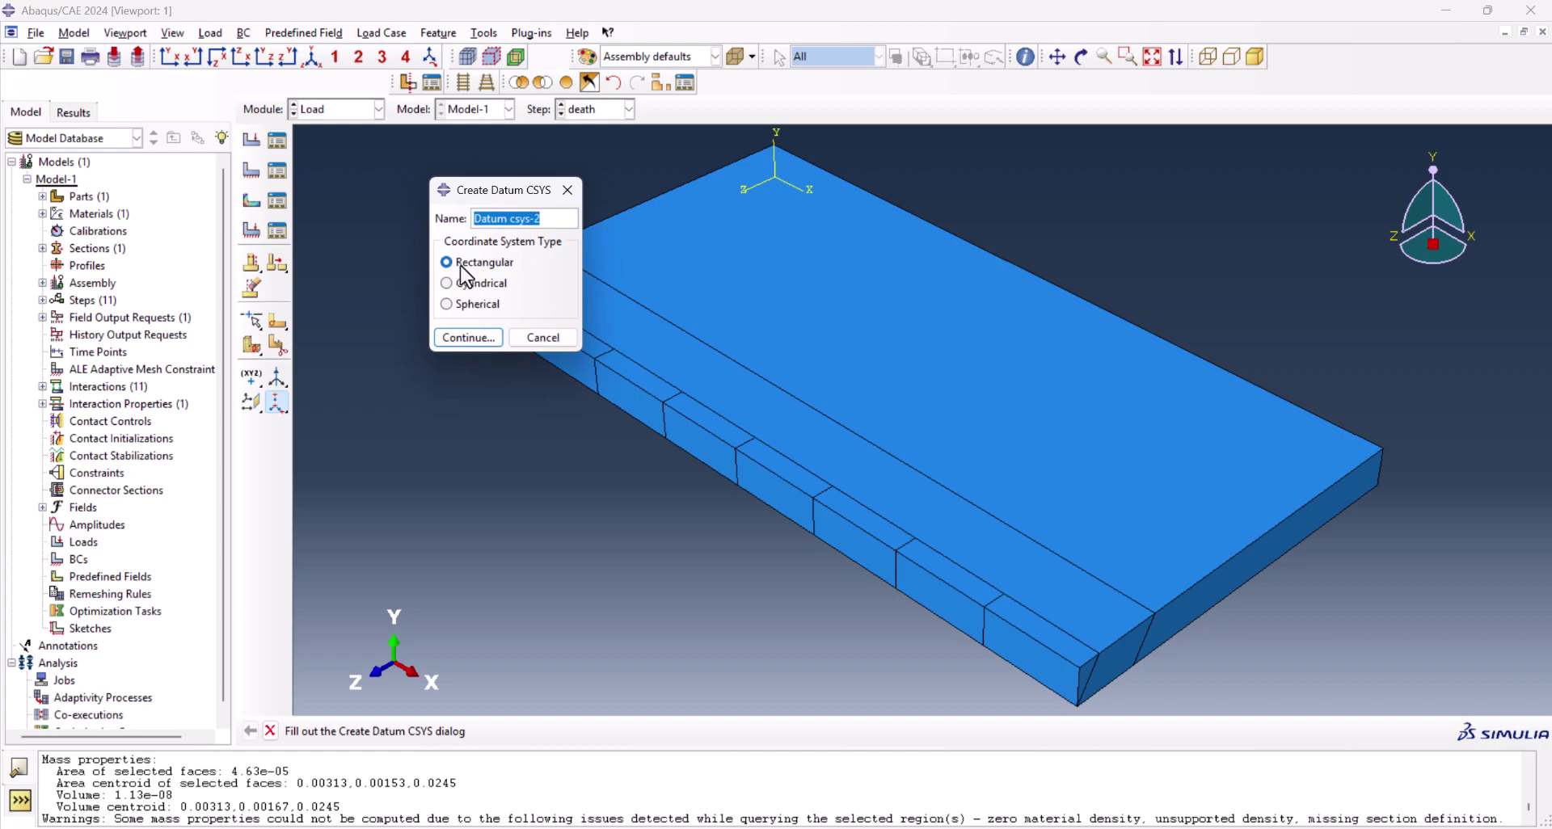
pyautogui.click(469, 337)
pyautogui.click(499, 299)
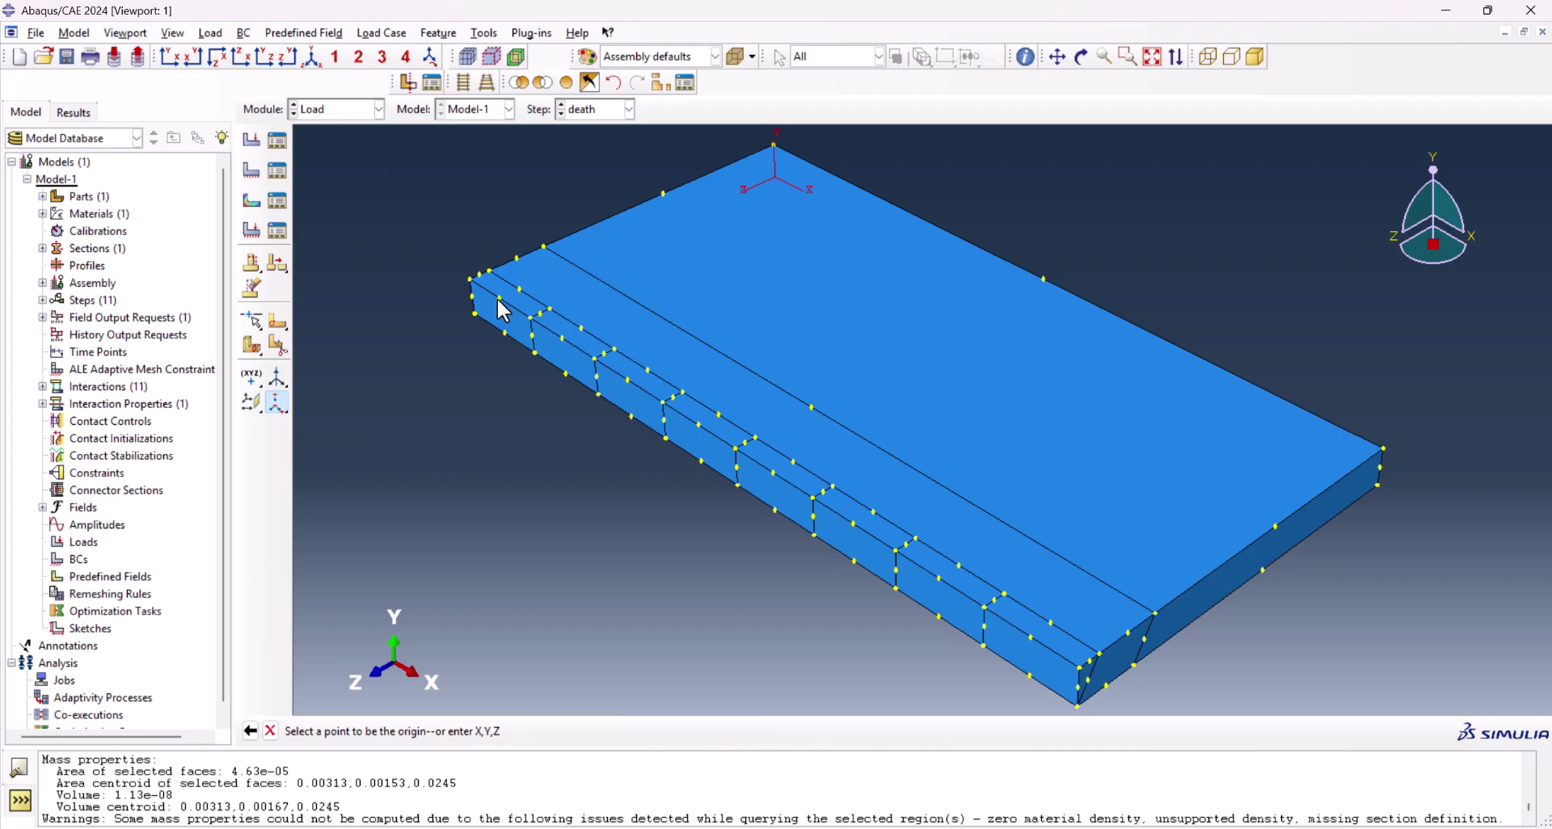
pyautogui.middleClick(465, 333)
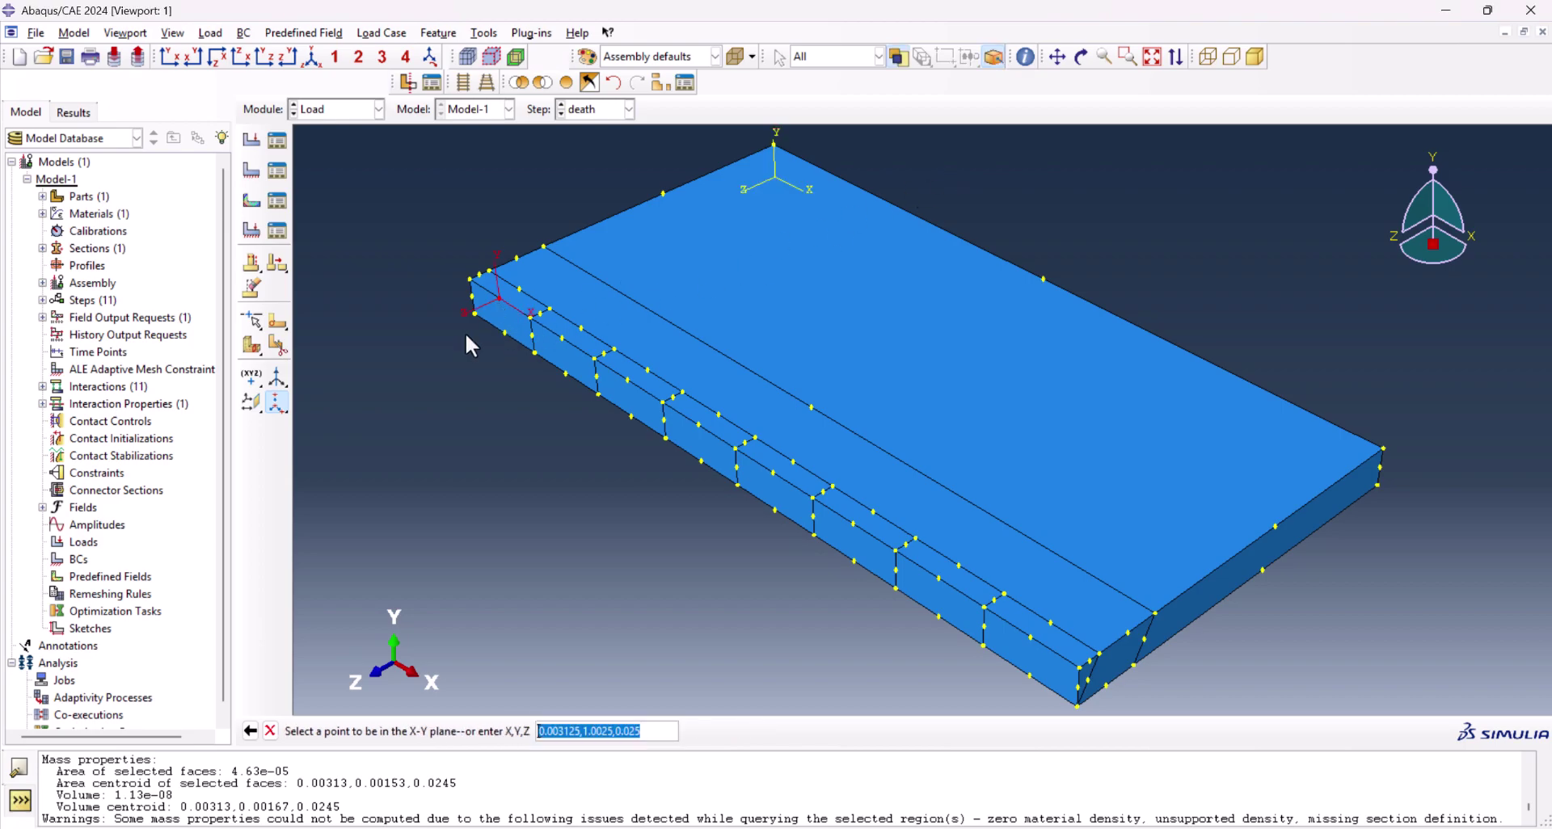
pyautogui.middleClick(525, 422)
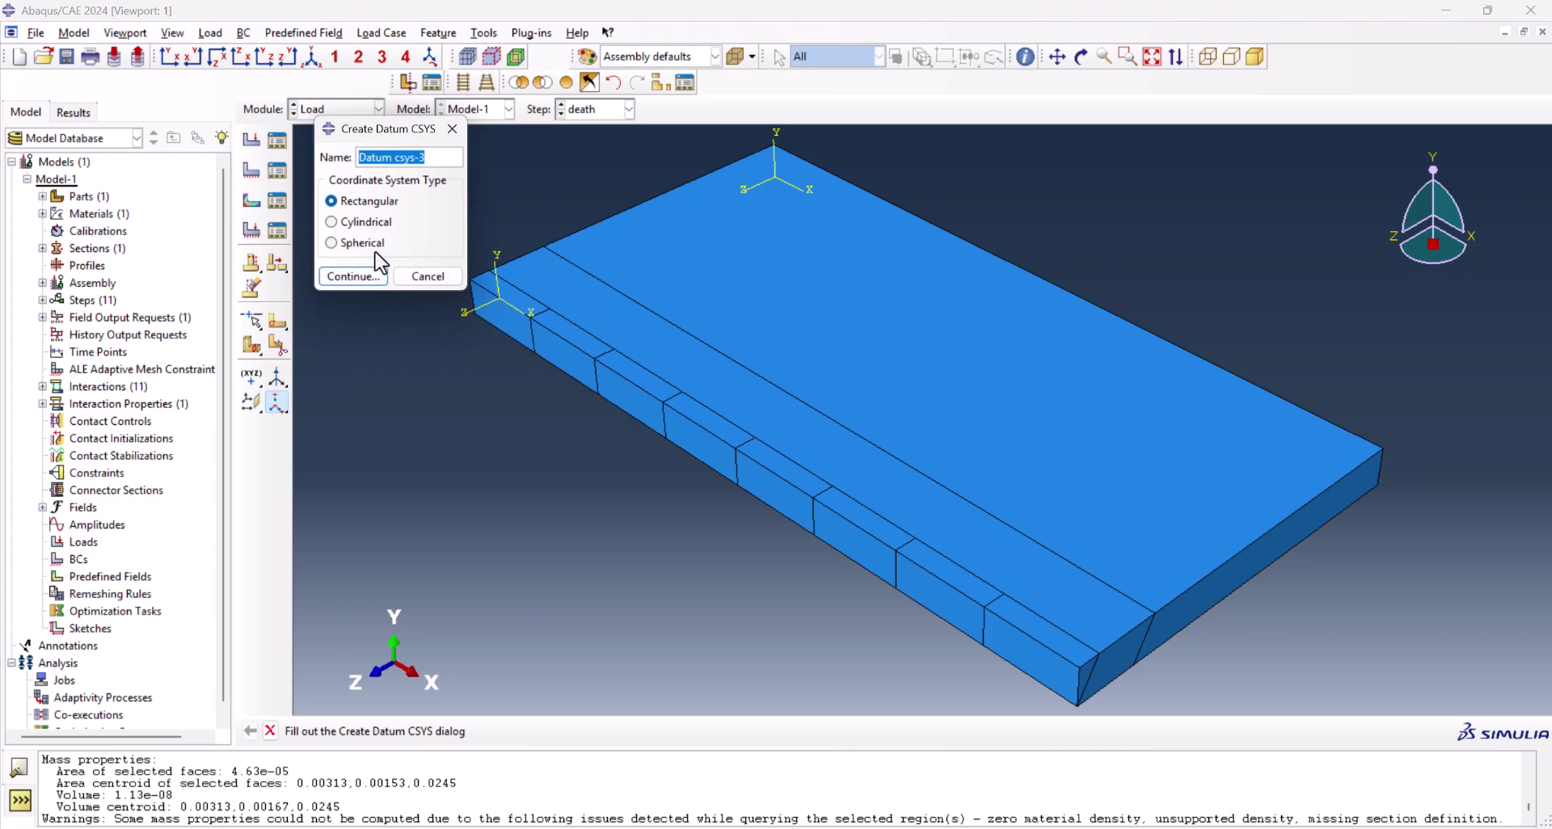
# Create matching rectangular datum coordinate systems at the upper front edge midpoints of the remaining seven weld segments and end the command
pyautogui.click(356, 276)
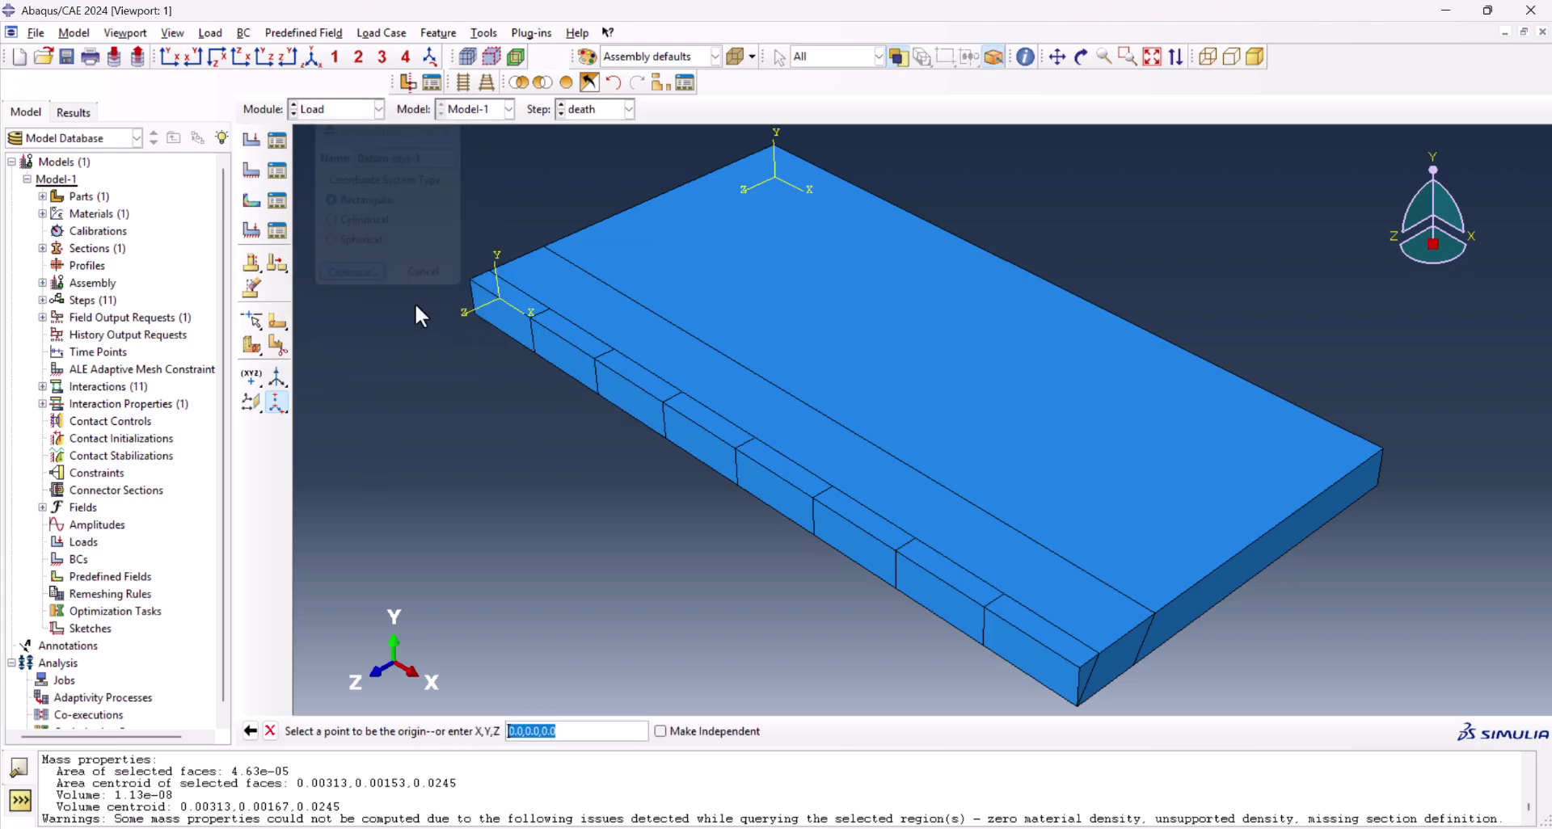
pyautogui.click(563, 339)
pyautogui.middleClick(557, 420)
pyautogui.middleClick(556, 426)
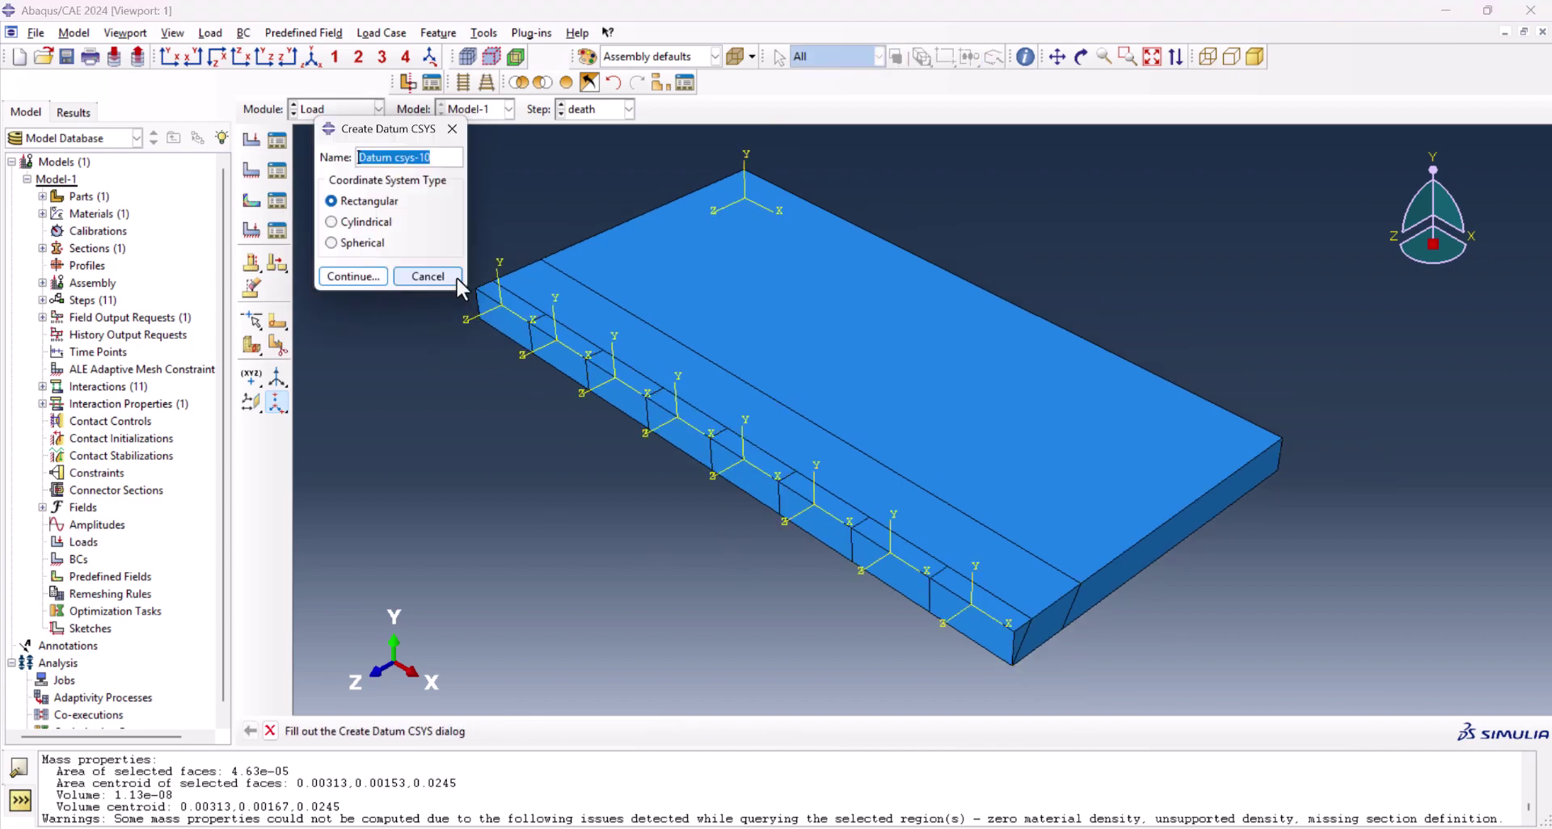
pyautogui.click(427, 276)
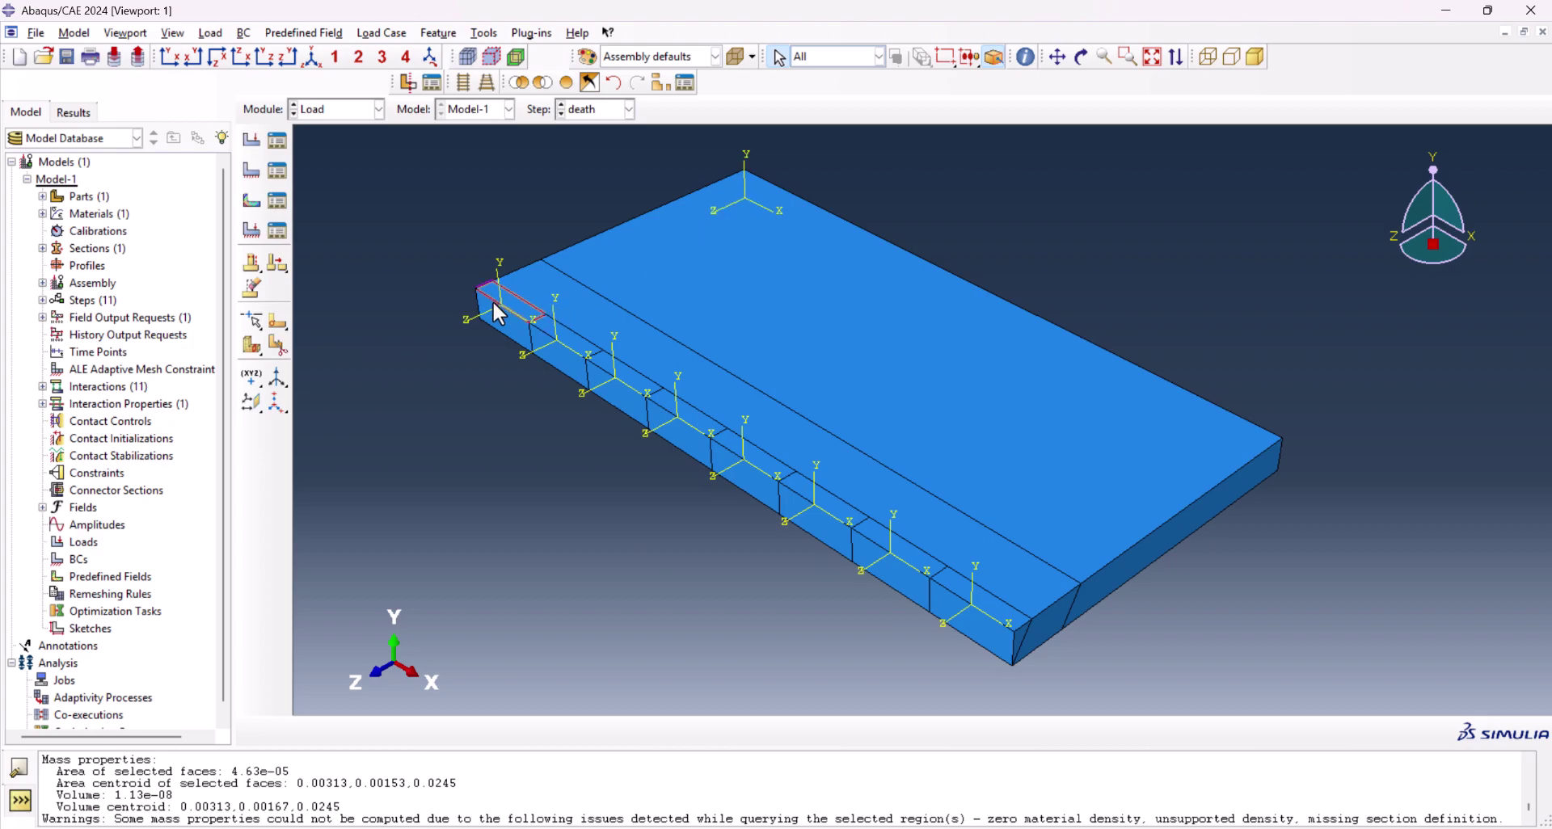
# Create a thermal body heat flux load named Load-1 in Step-1 on the first weld segment
pyautogui.click(251, 140)
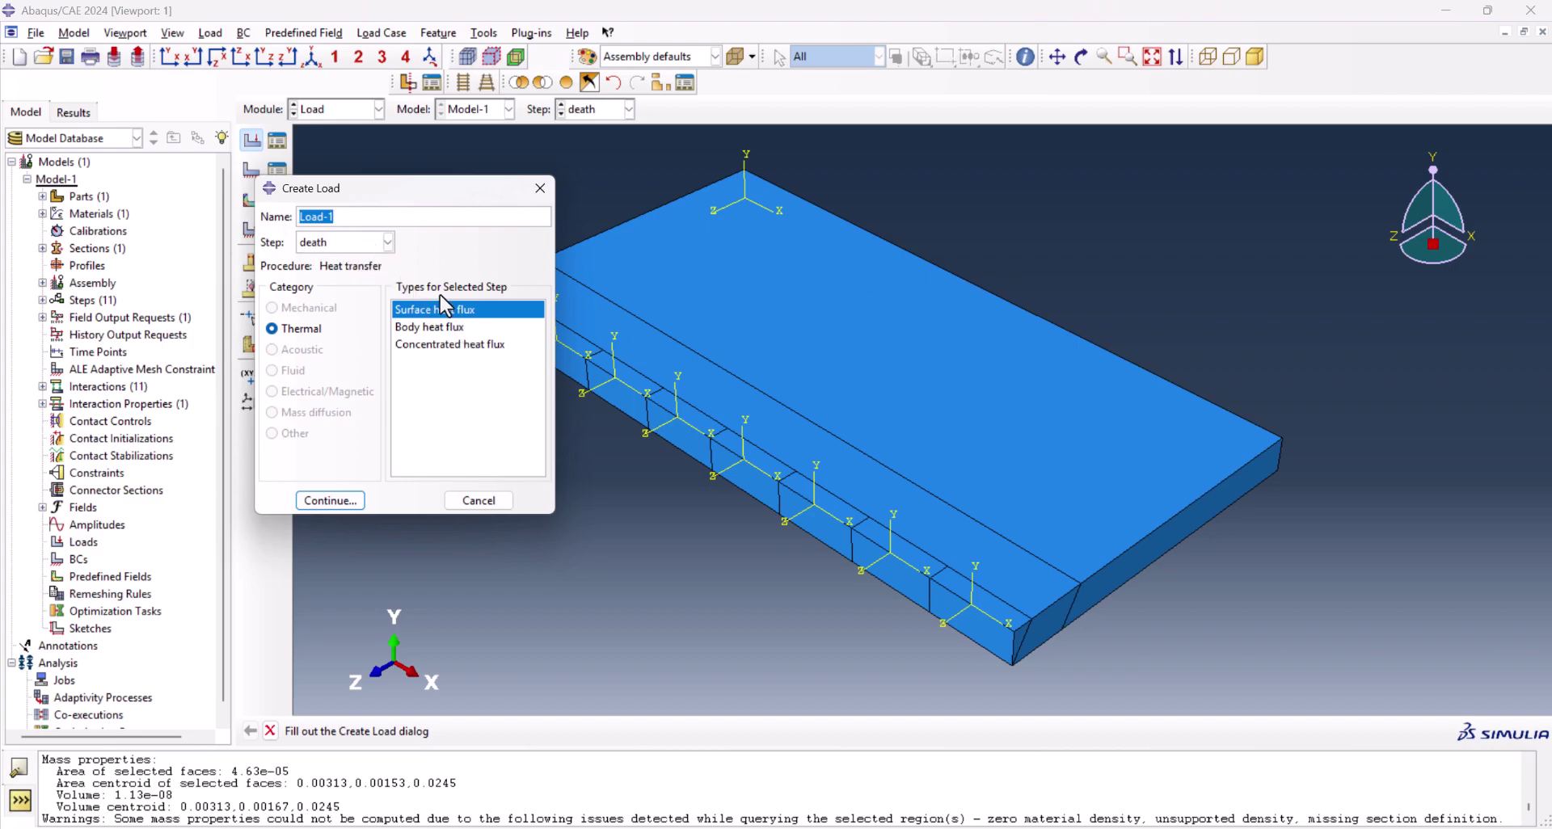
pyautogui.click(442, 330)
pyautogui.click(364, 242)
pyautogui.click(366, 273)
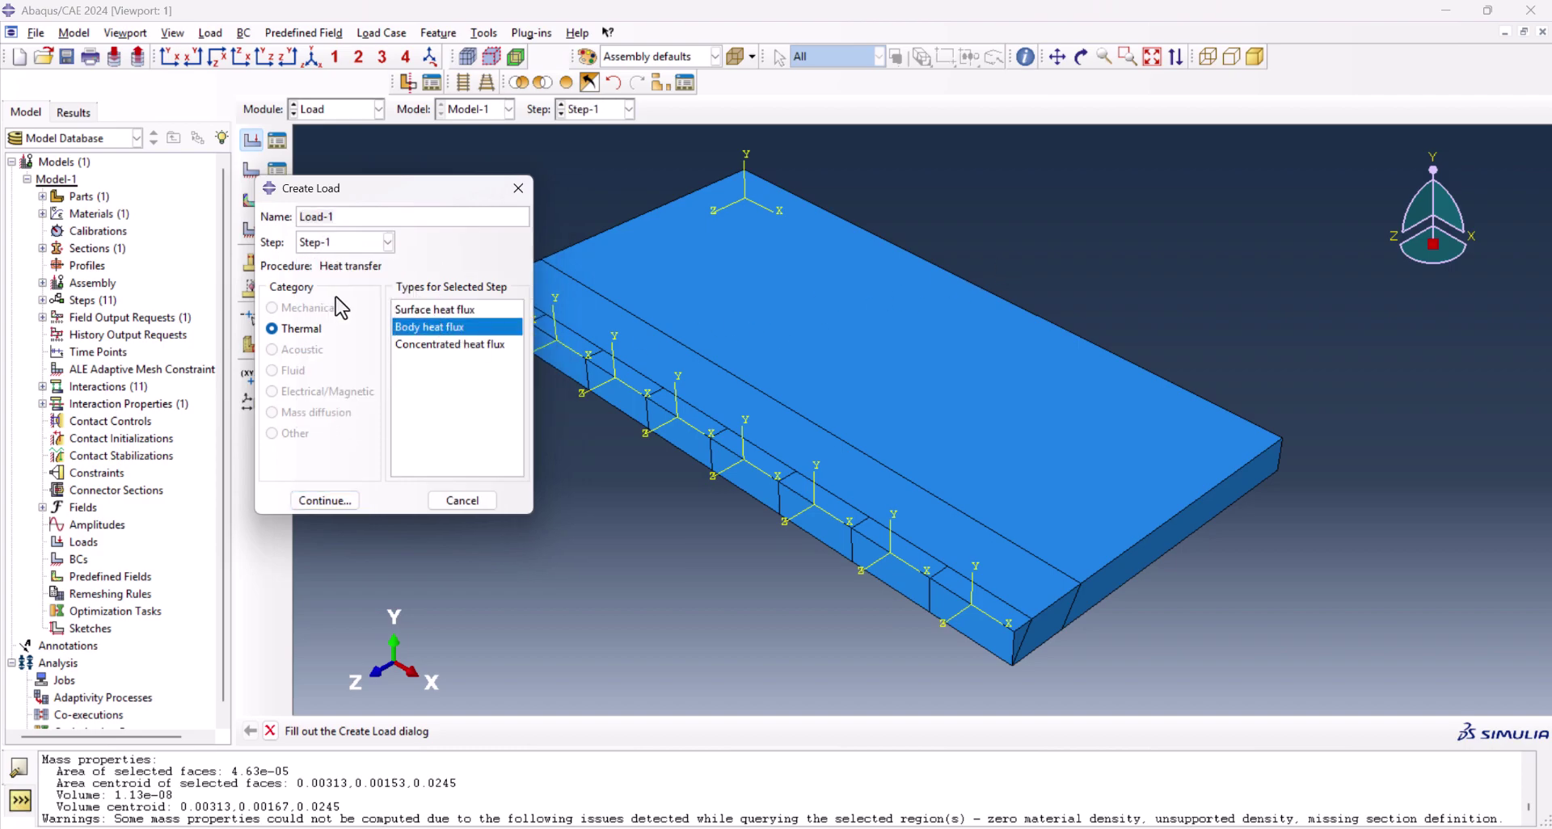
pyautogui.click(325, 500)
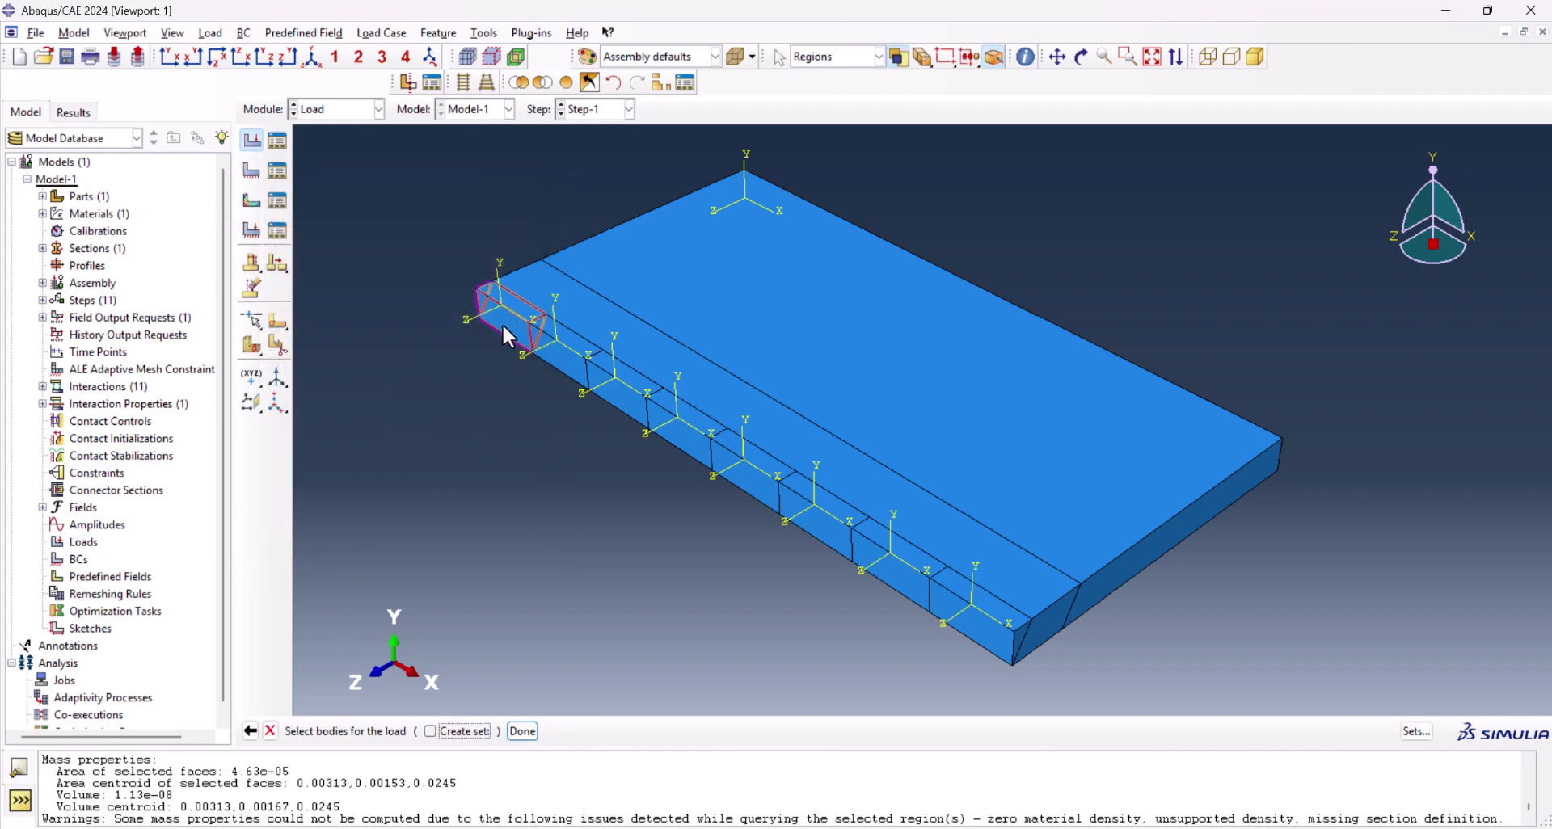
pyautogui.click(510, 335)
pyautogui.click(523, 732)
# Start an expression field named AnalyticalField-1 for Load-1's distribution
pyautogui.moveTo(134, 185); pyautogui.dragTo(408, 122)
pyautogui.click(413, 237)
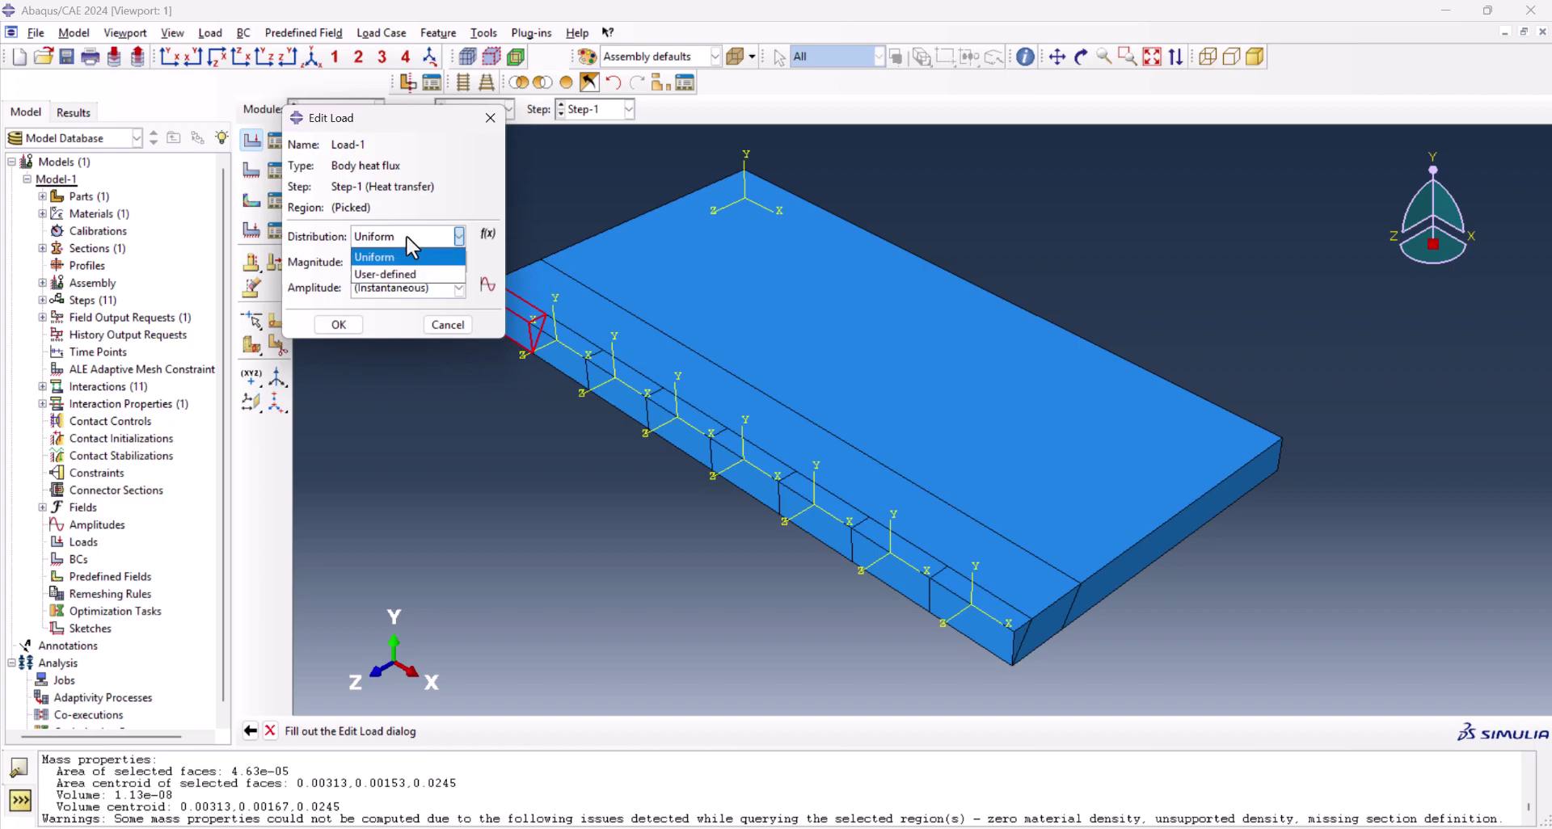
pyautogui.click(425, 240)
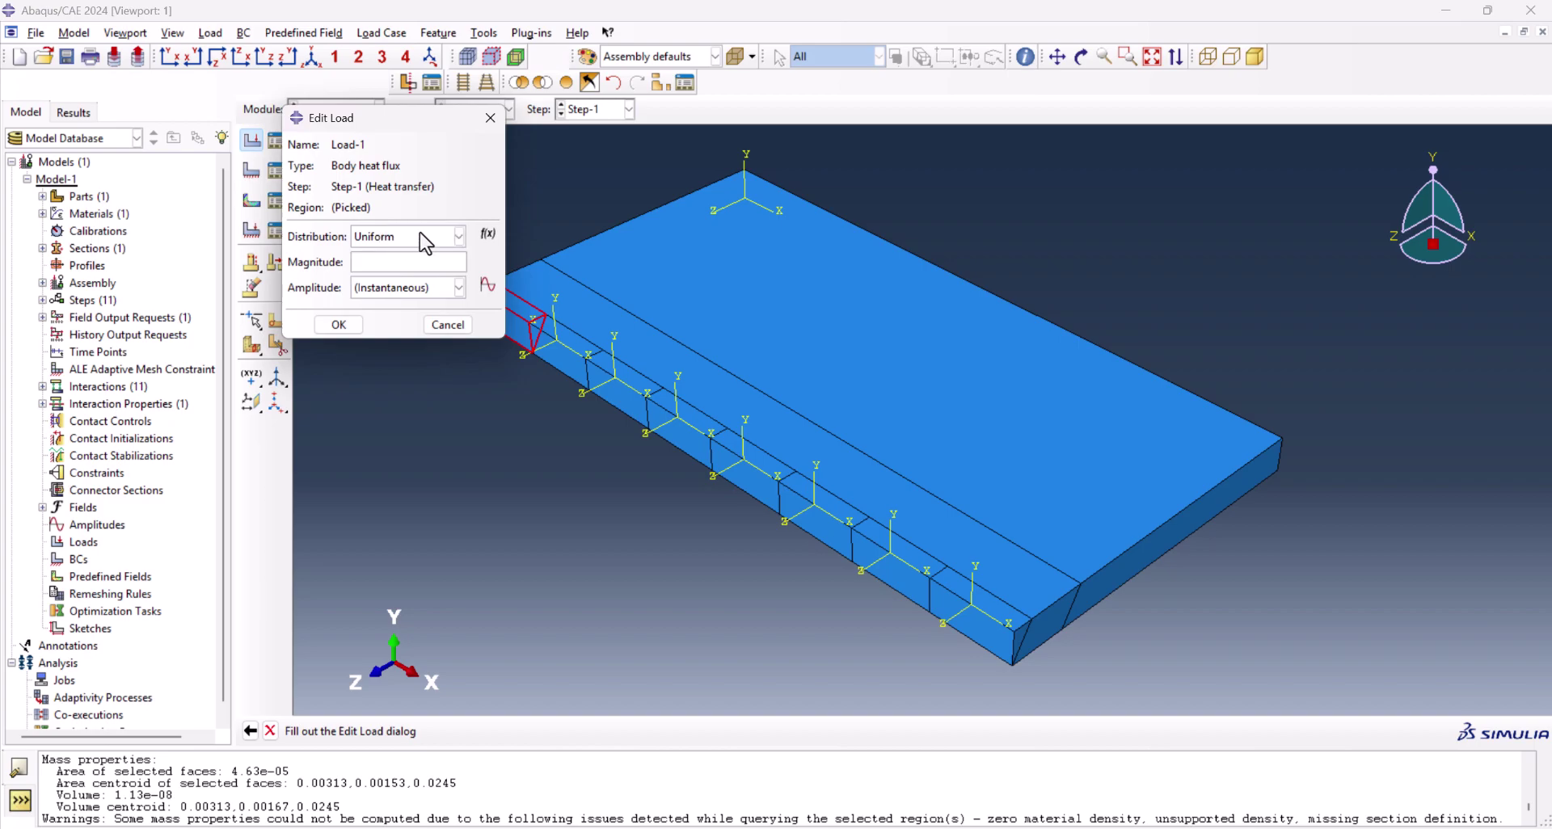
pyautogui.click(489, 236)
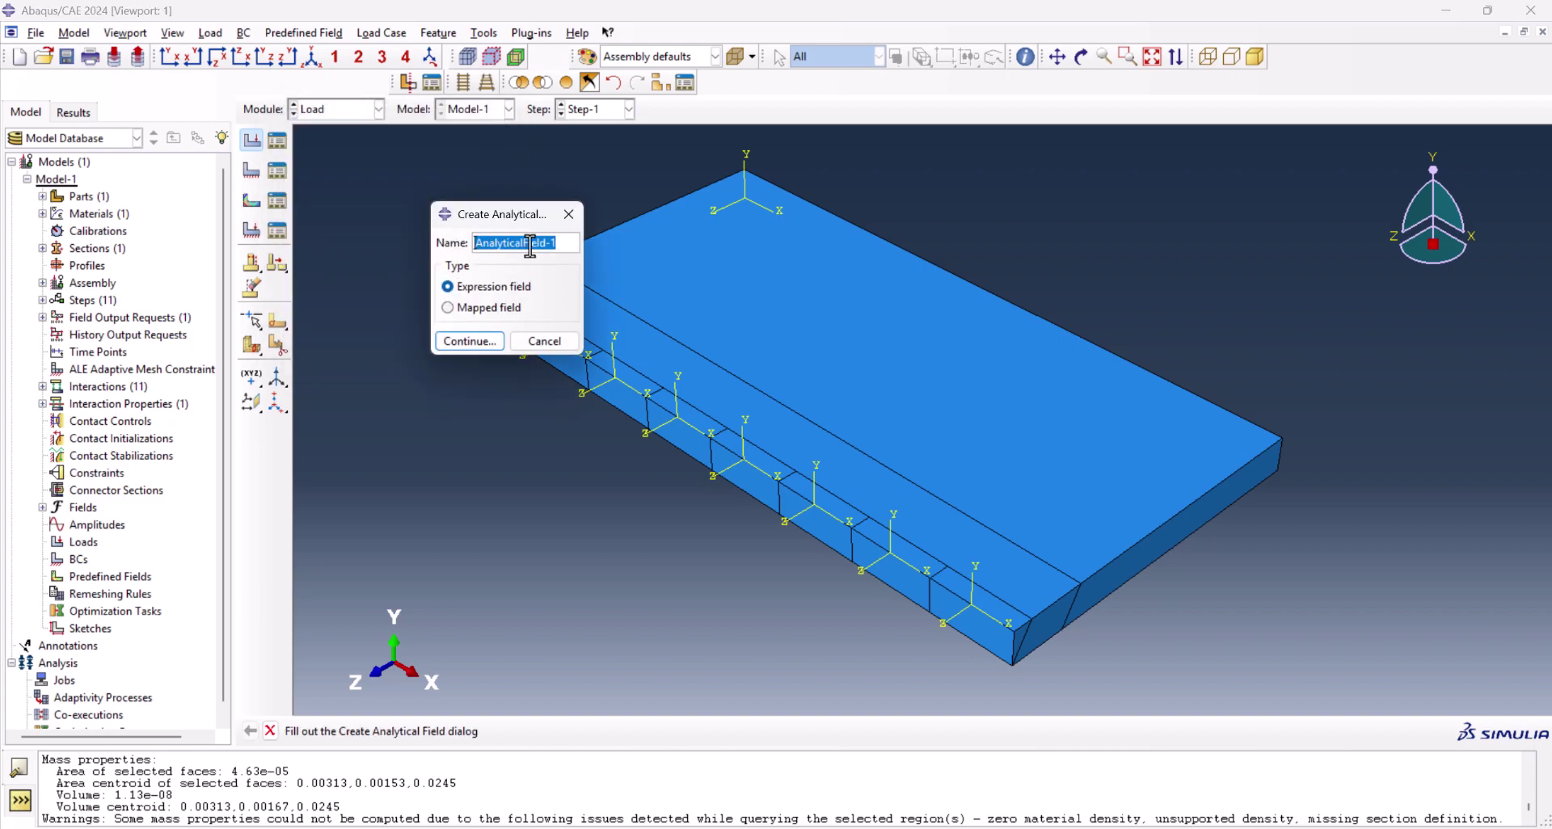
pyautogui.click(472, 343)
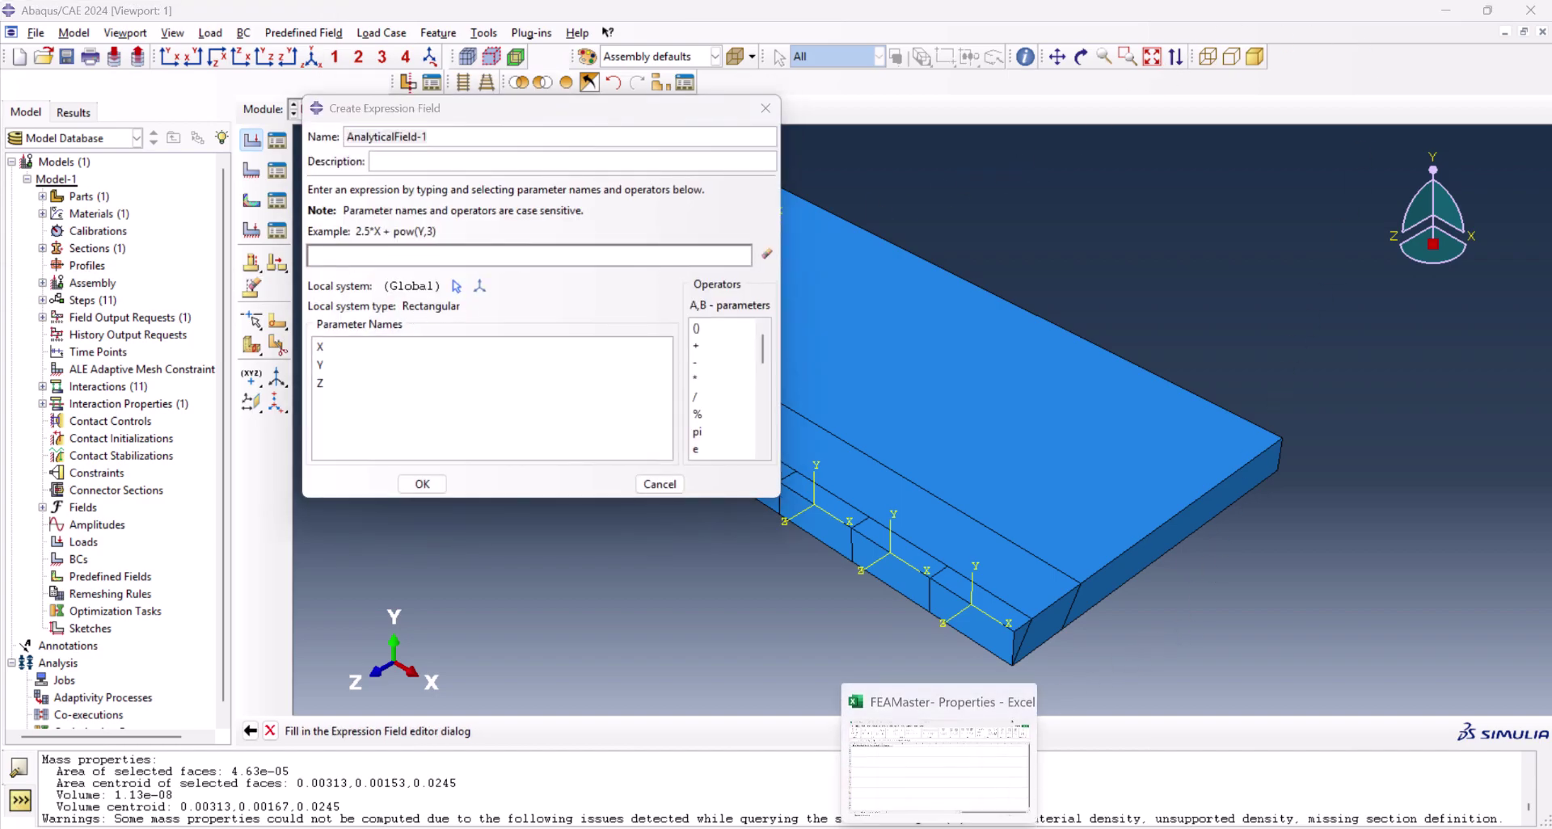
# Copy exp(-3*(pow(Z/0.004,2)+pow(Z/0.00325,2)+pow(X/0.001,2))) from cell A1 of Excel's Sheet3 and paste it as AnalyticalField-1's expression in Abaqus/CAE
pyautogui.click(939, 827)
pyautogui.click(262, 179)
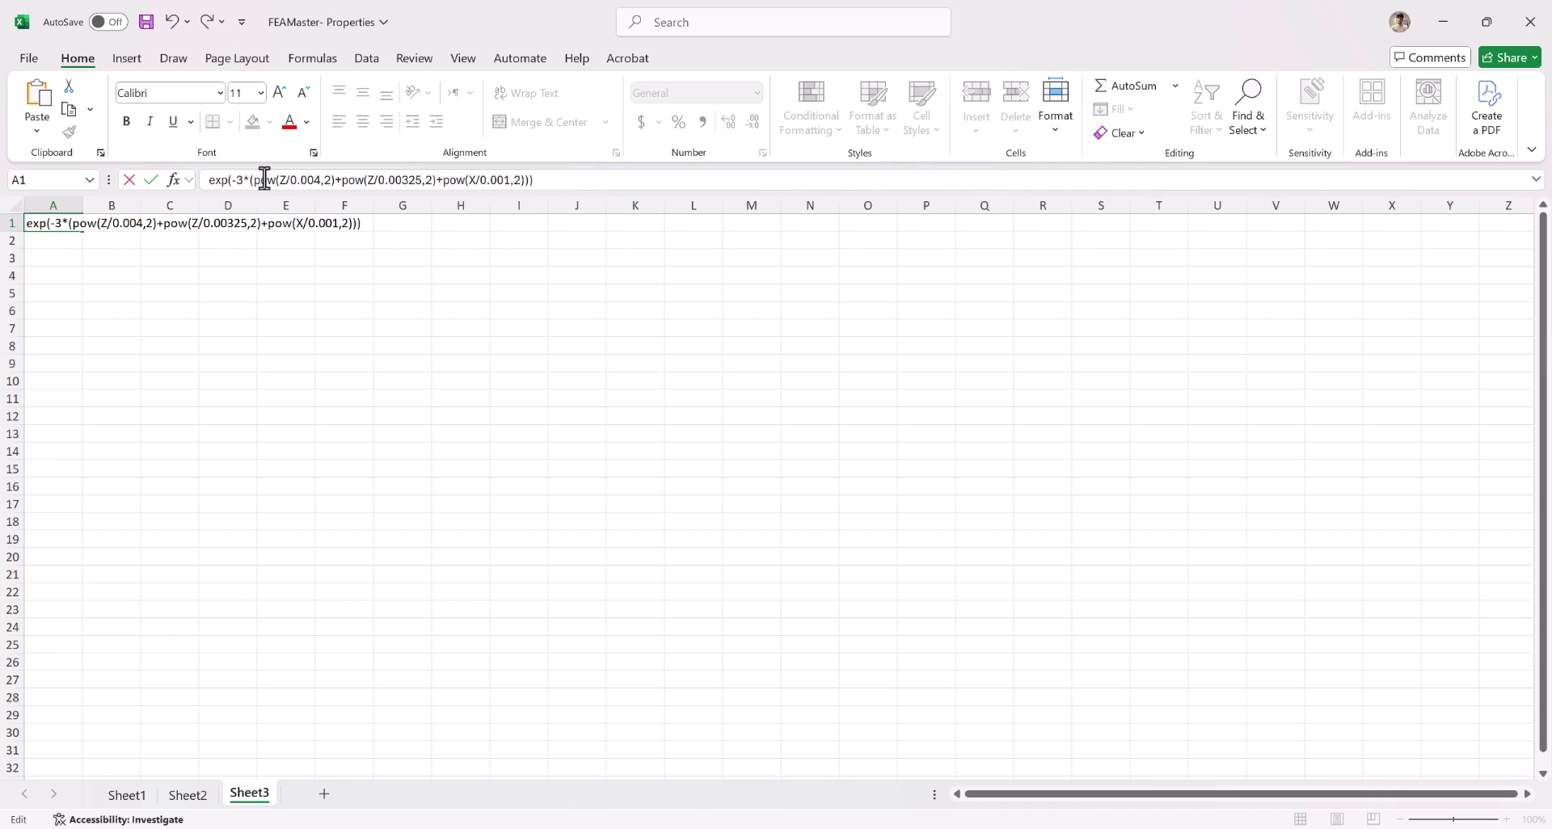
pyautogui.hotkey('ctrl', 'a')
pyautogui.hotkey('ctrl', 'c')
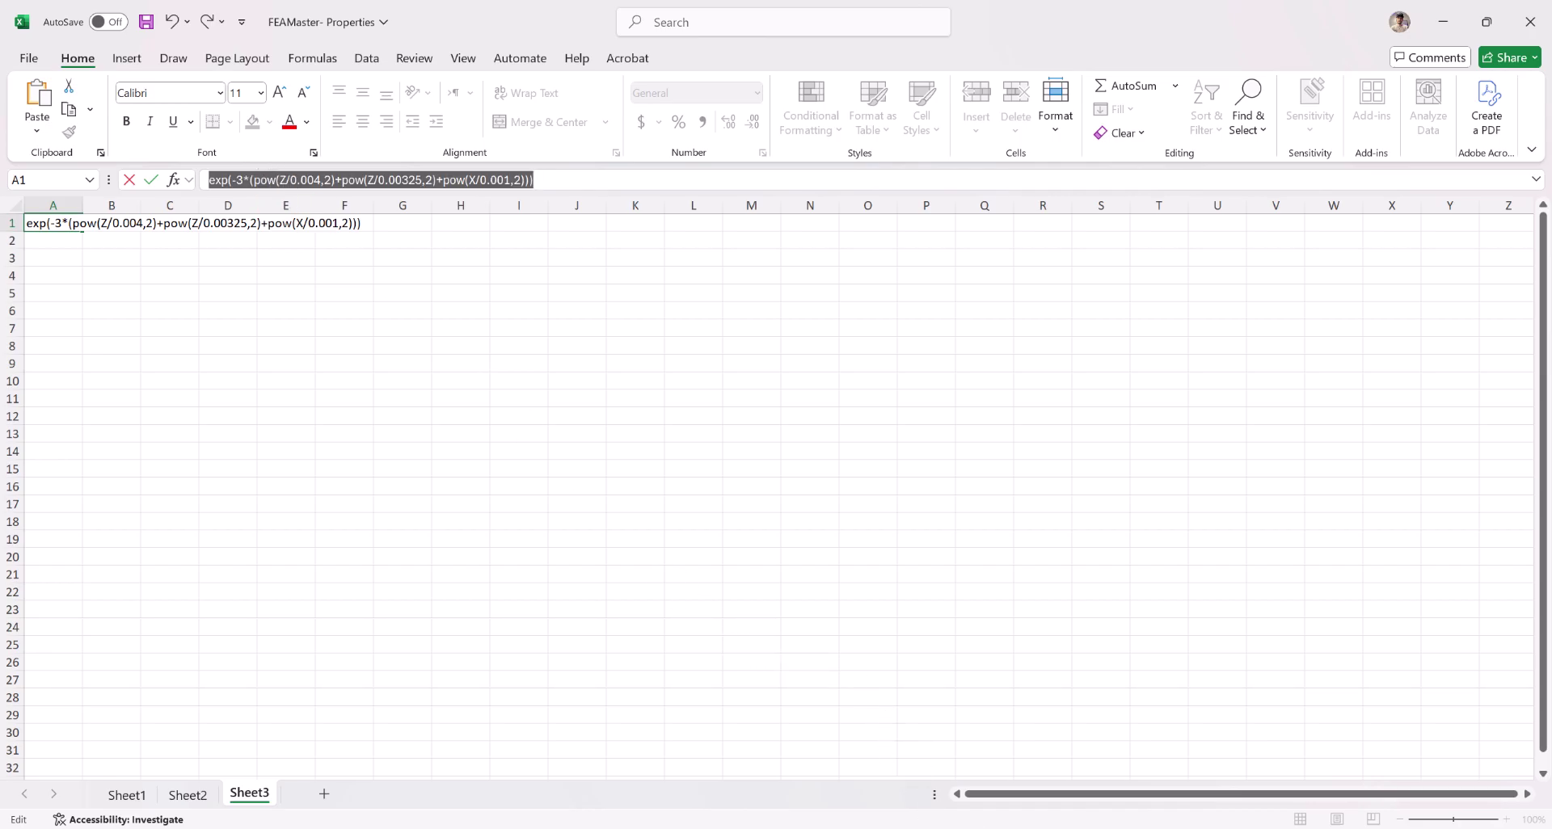
pyautogui.moveTo(1022, 824)
pyautogui.click(925, 732)
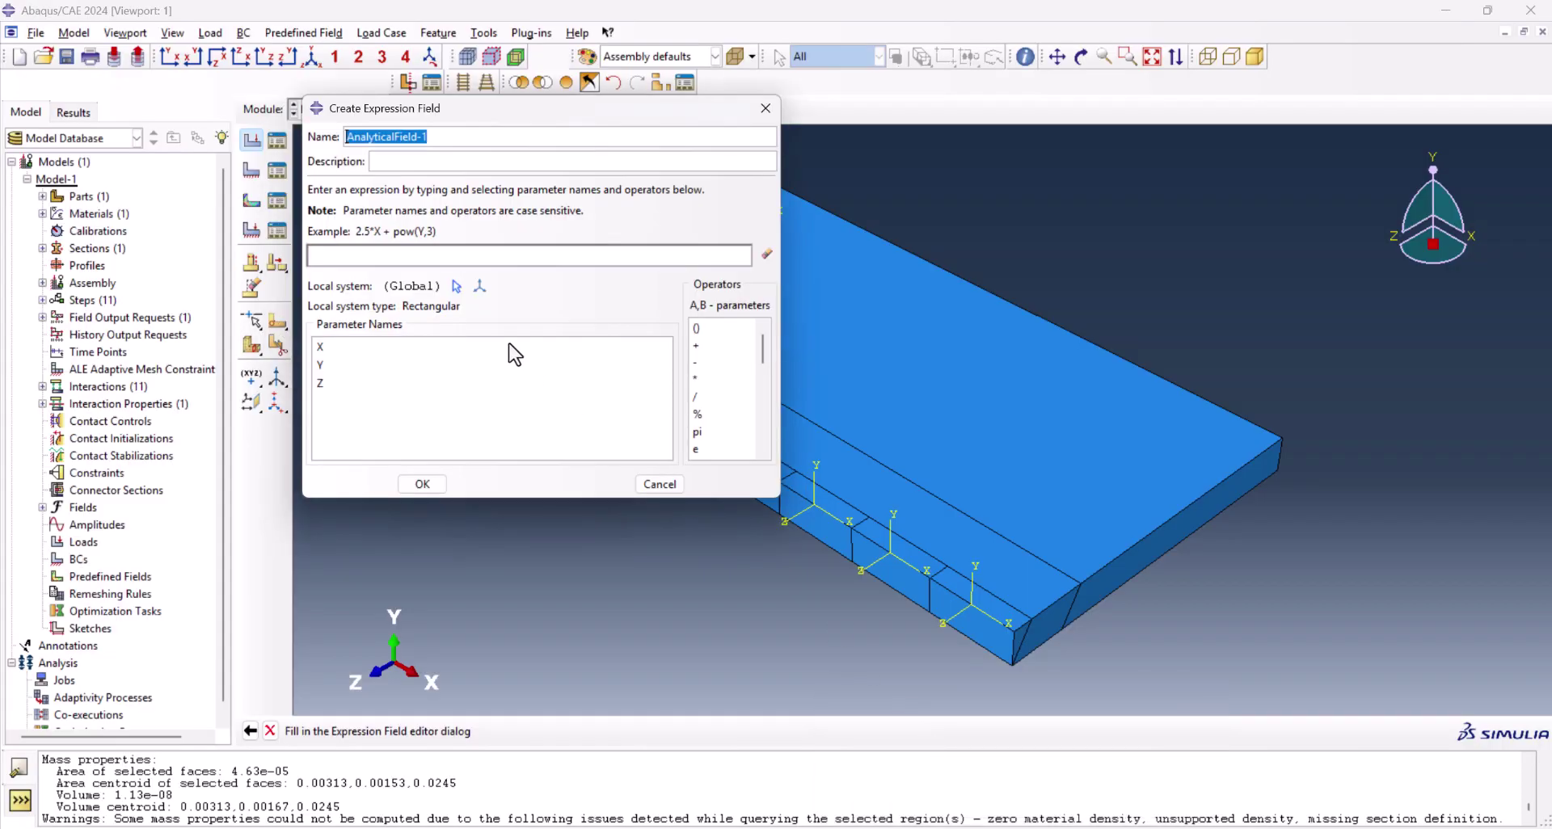
pyautogui.click(436, 259)
pyautogui.hotkey('ctrl', 'v')
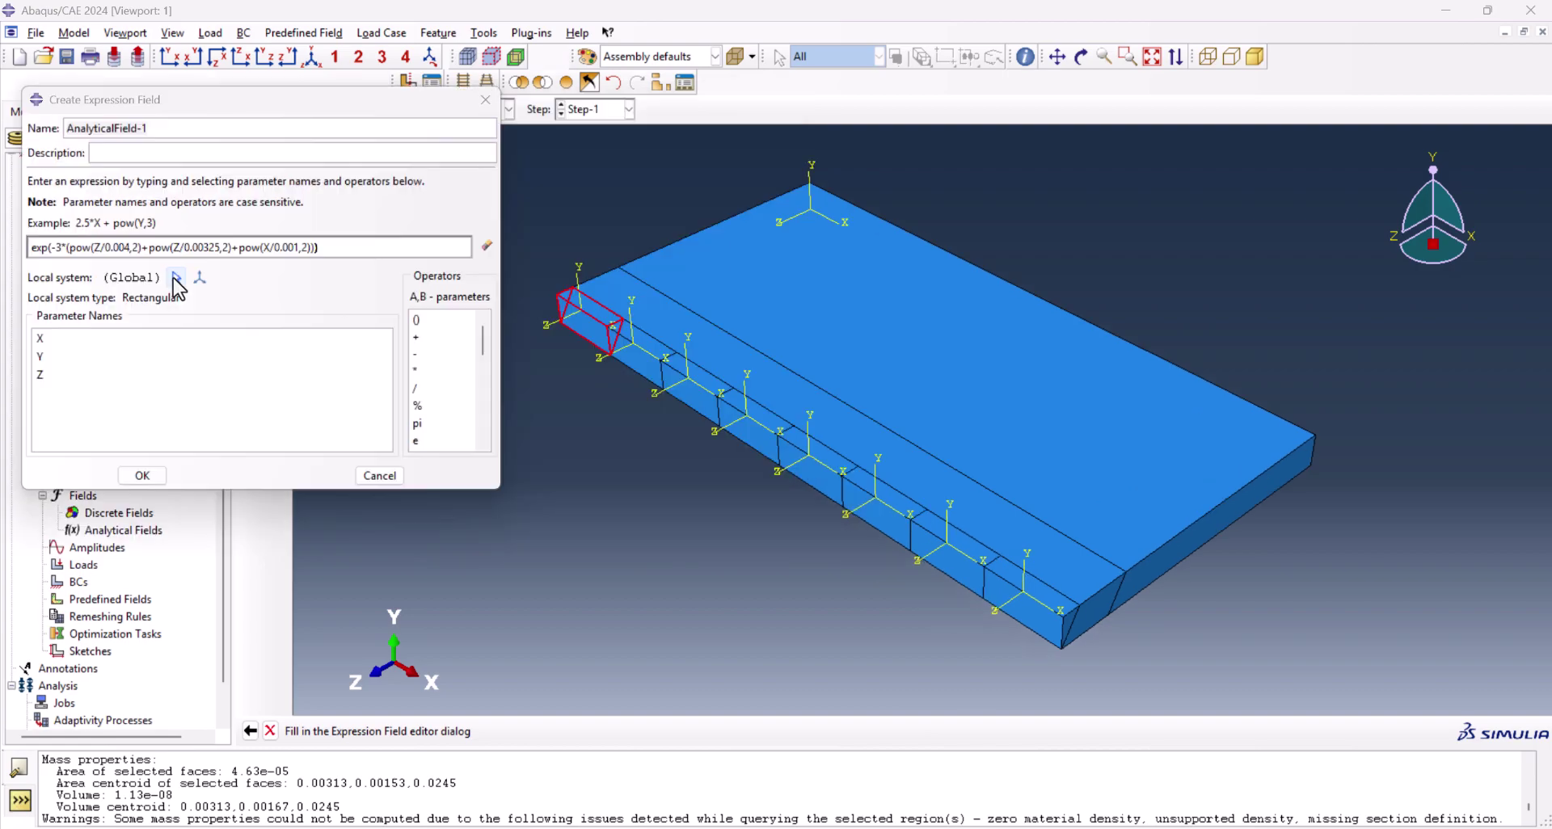
# Set AnalyticalField-1's local system to the datum coordinate system on the first weld segment and finish the expression field
pyautogui.click(177, 279)
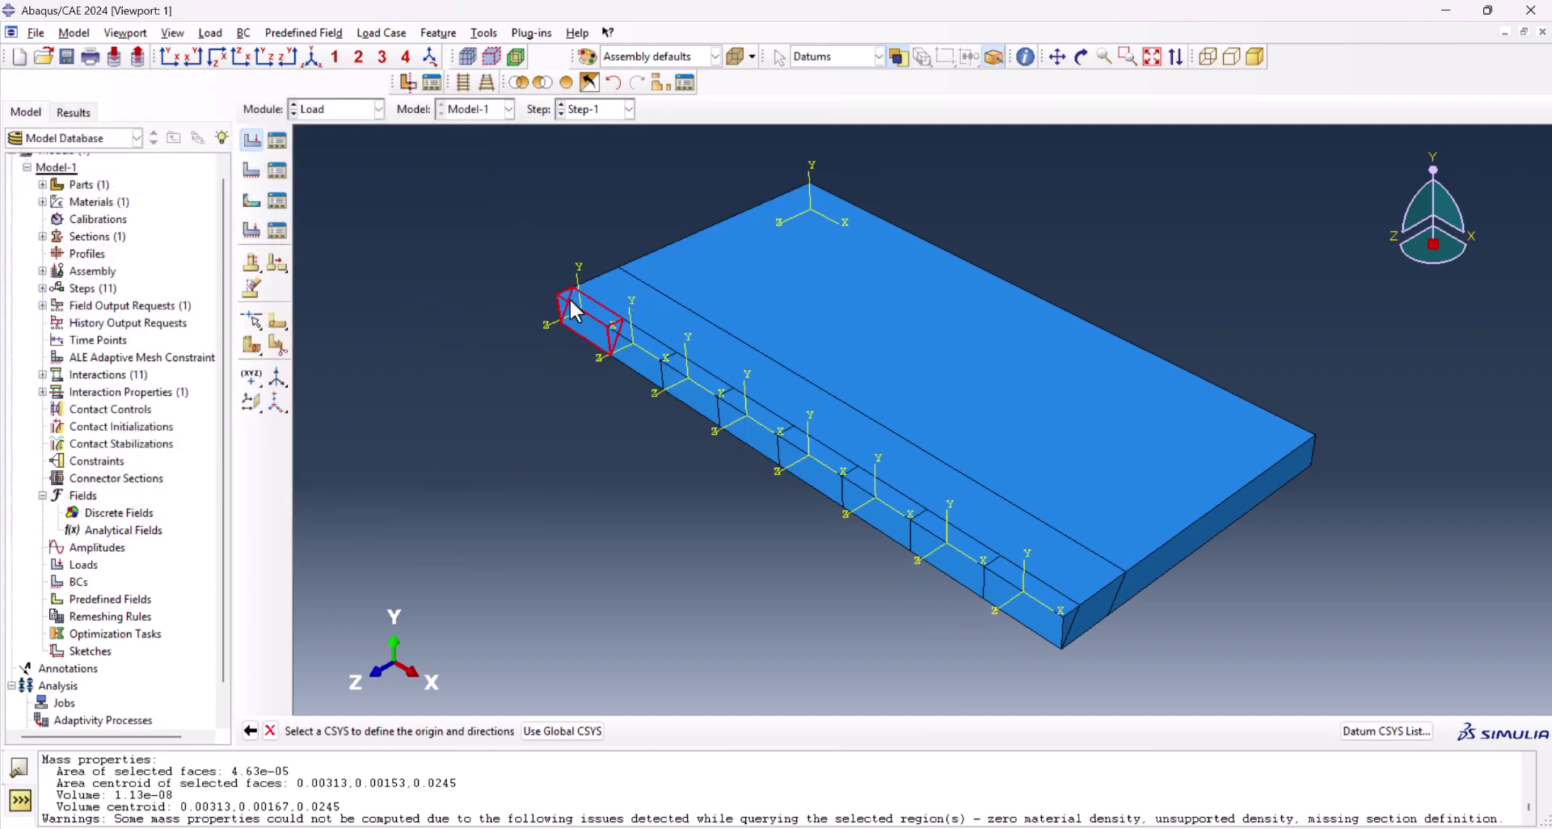
pyautogui.scroll(2, 582, 308)
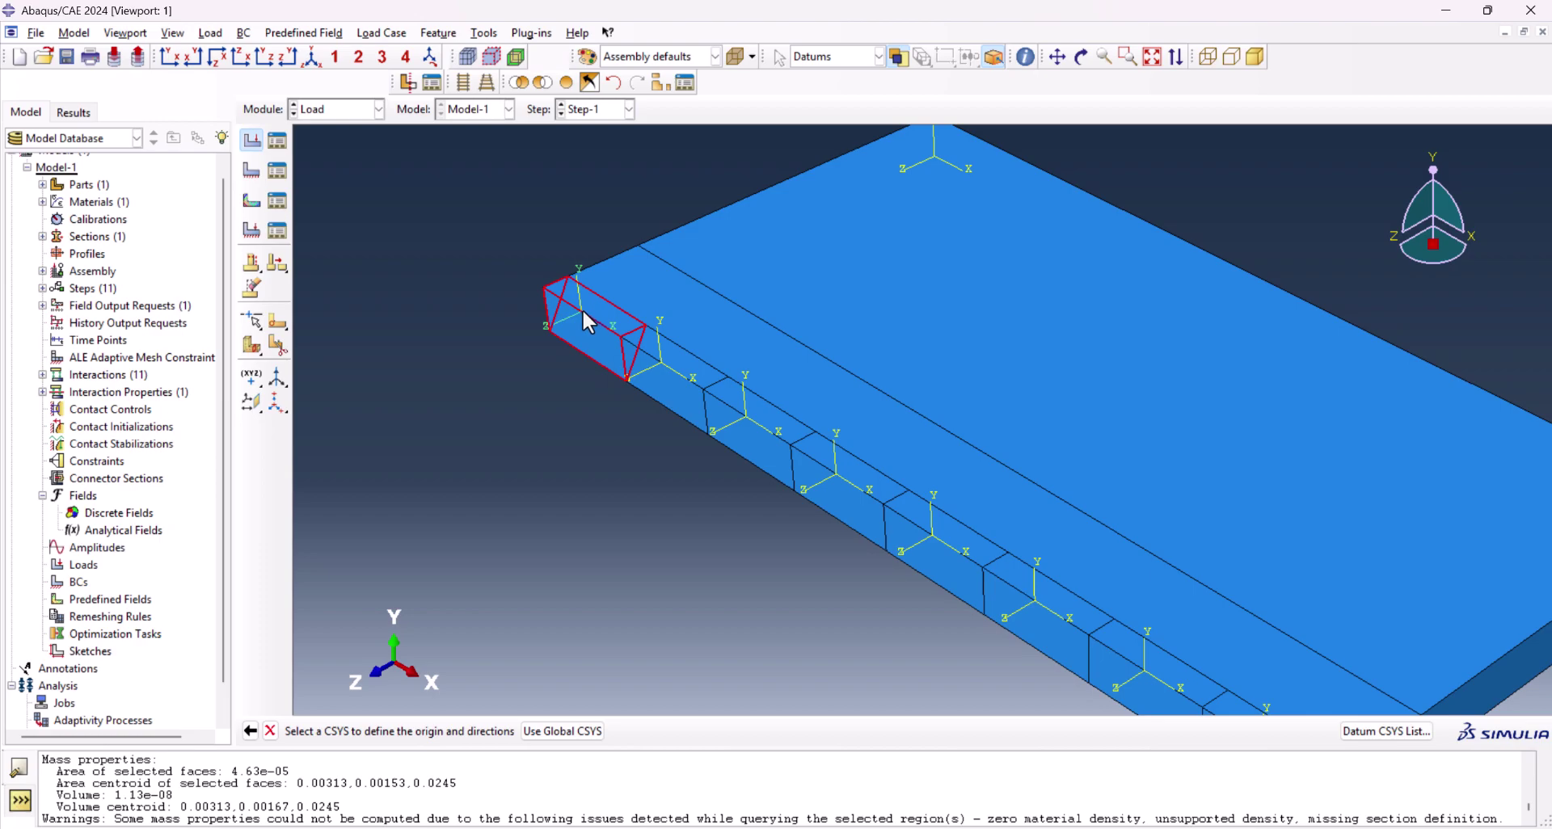
pyautogui.click(582, 309)
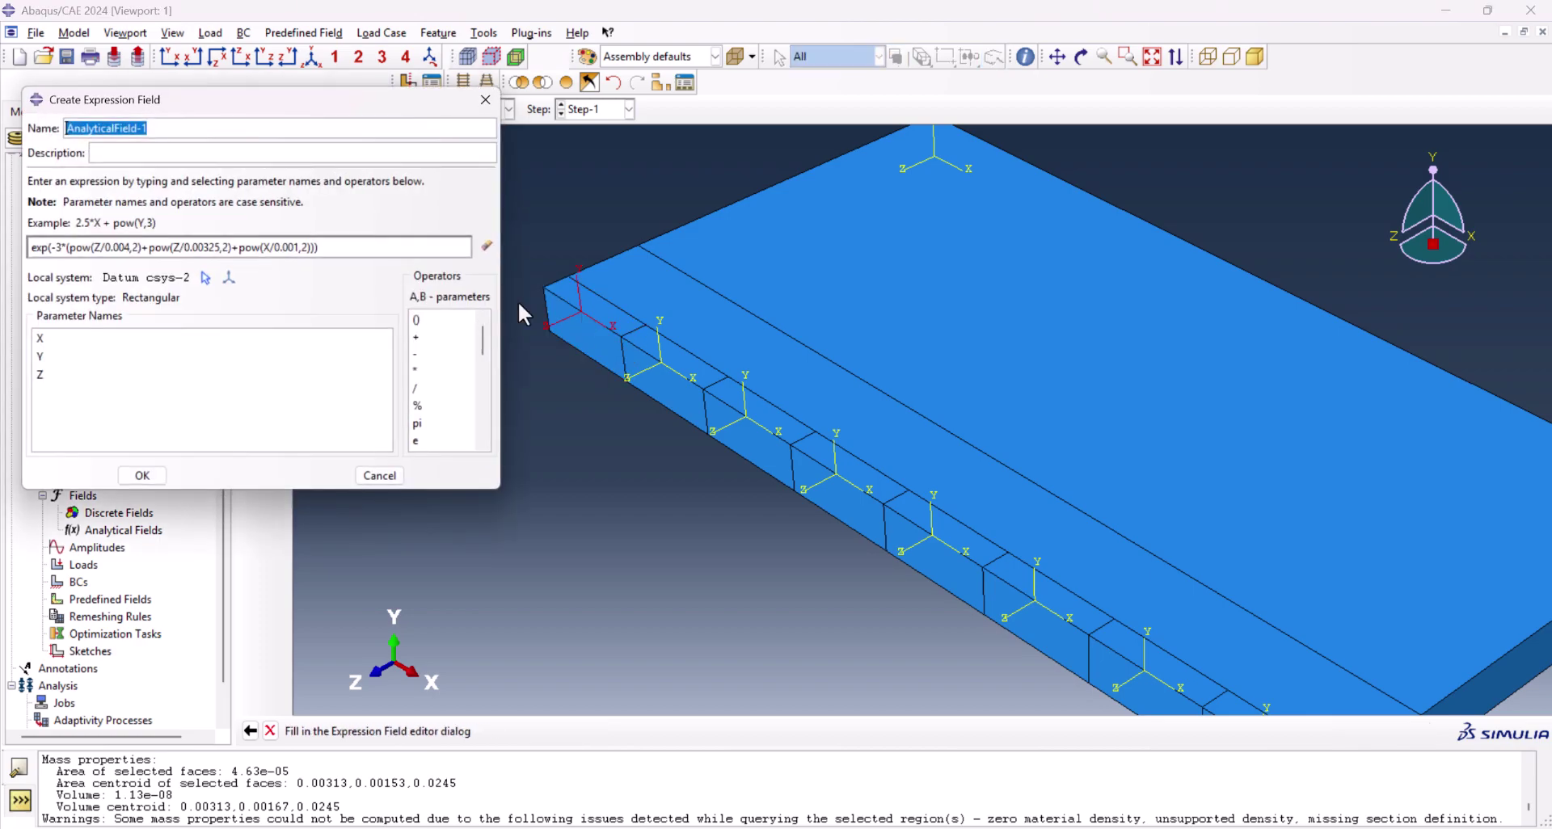
pyautogui.click(146, 477)
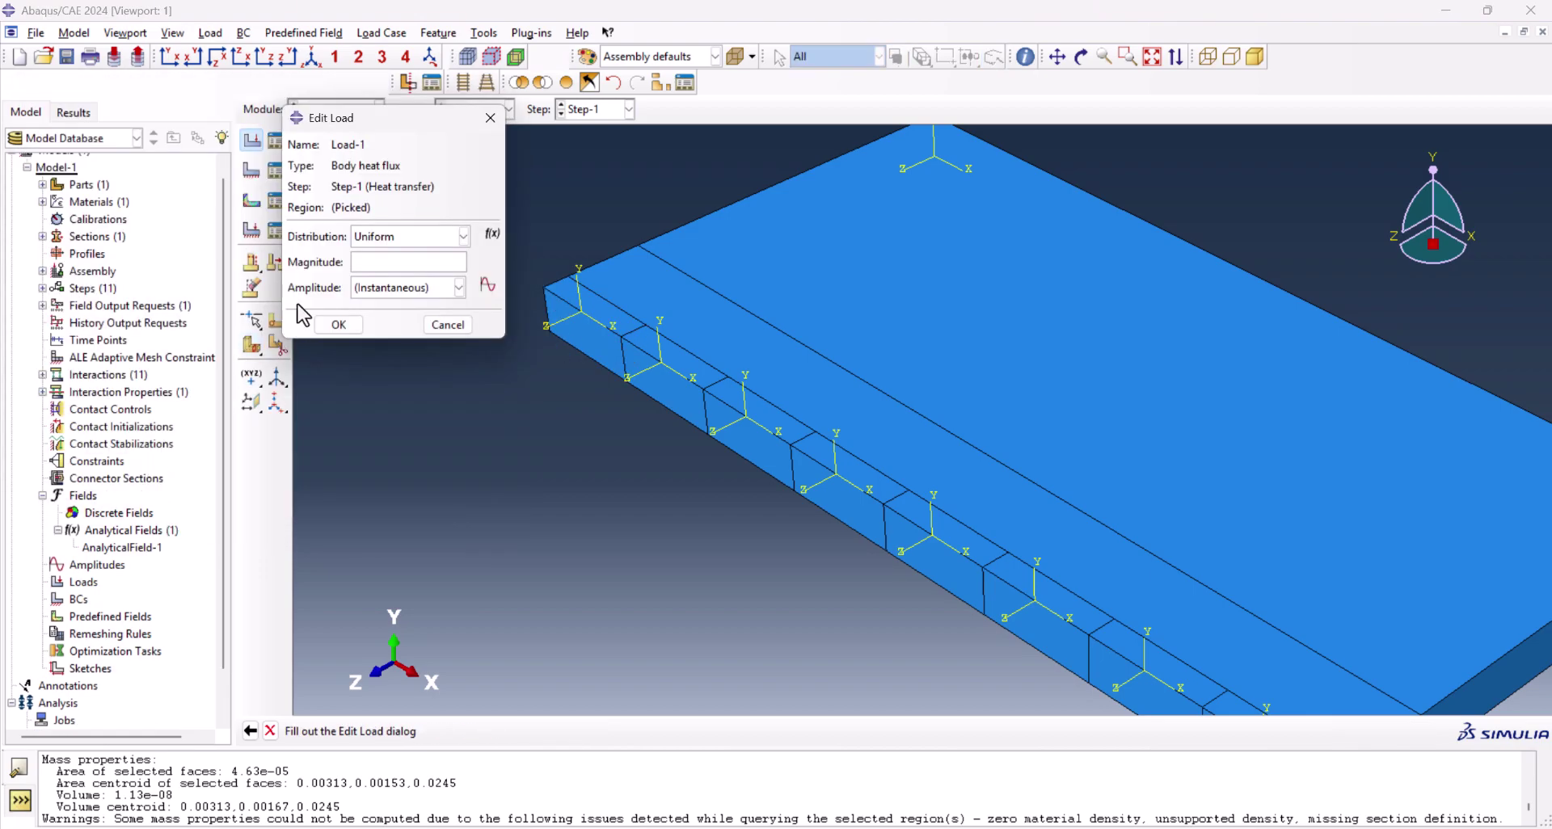
# Assign AnalyticalField-1 as Load-1's distribution with magnitude 3.6e10 and instantaneous amplitude
pyautogui.click(390, 237)
pyautogui.click(391, 289)
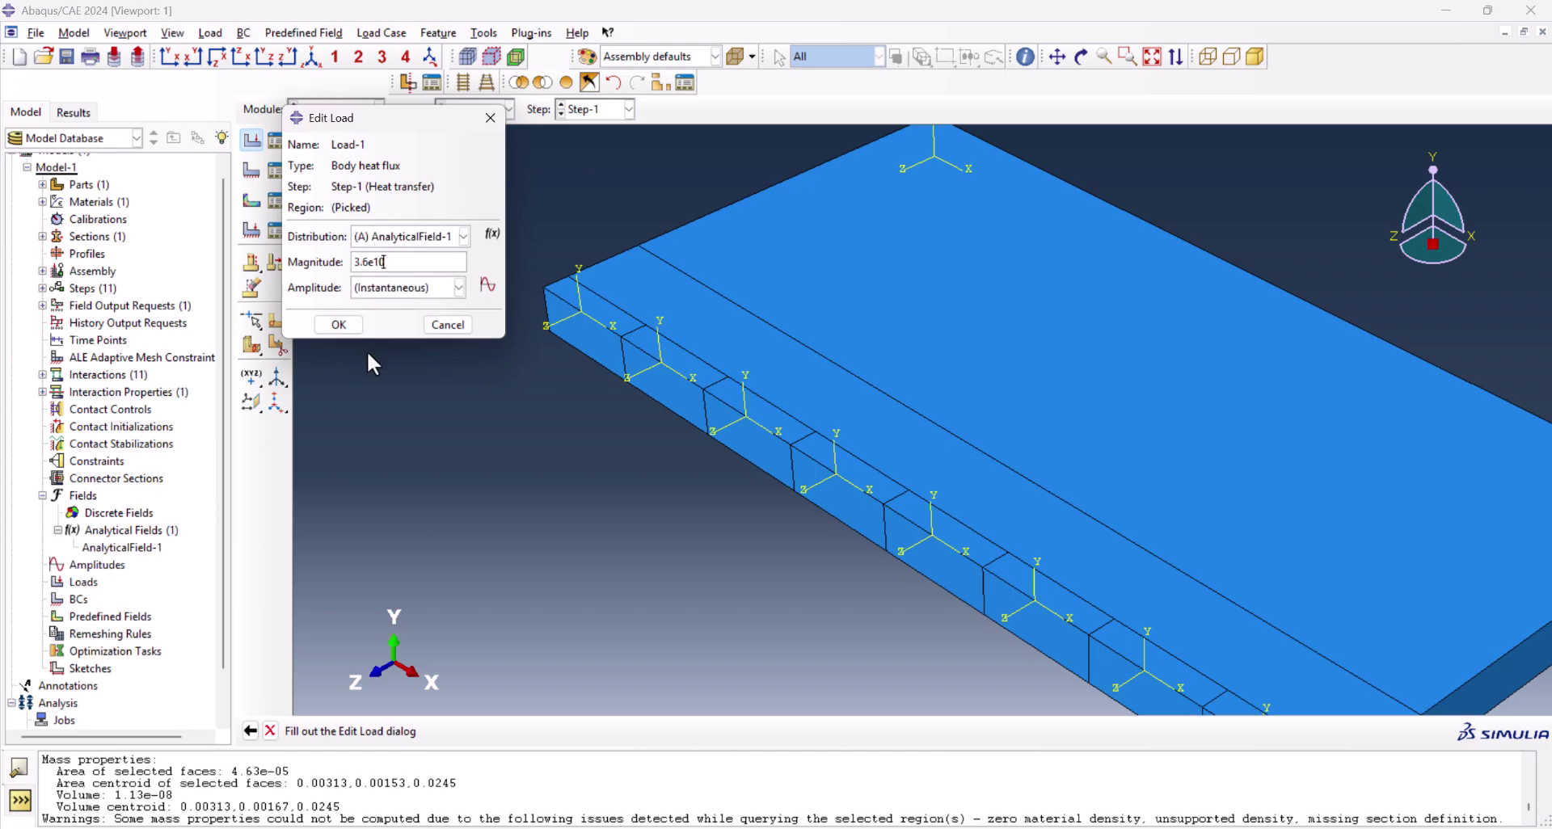
pyautogui.click(339, 324)
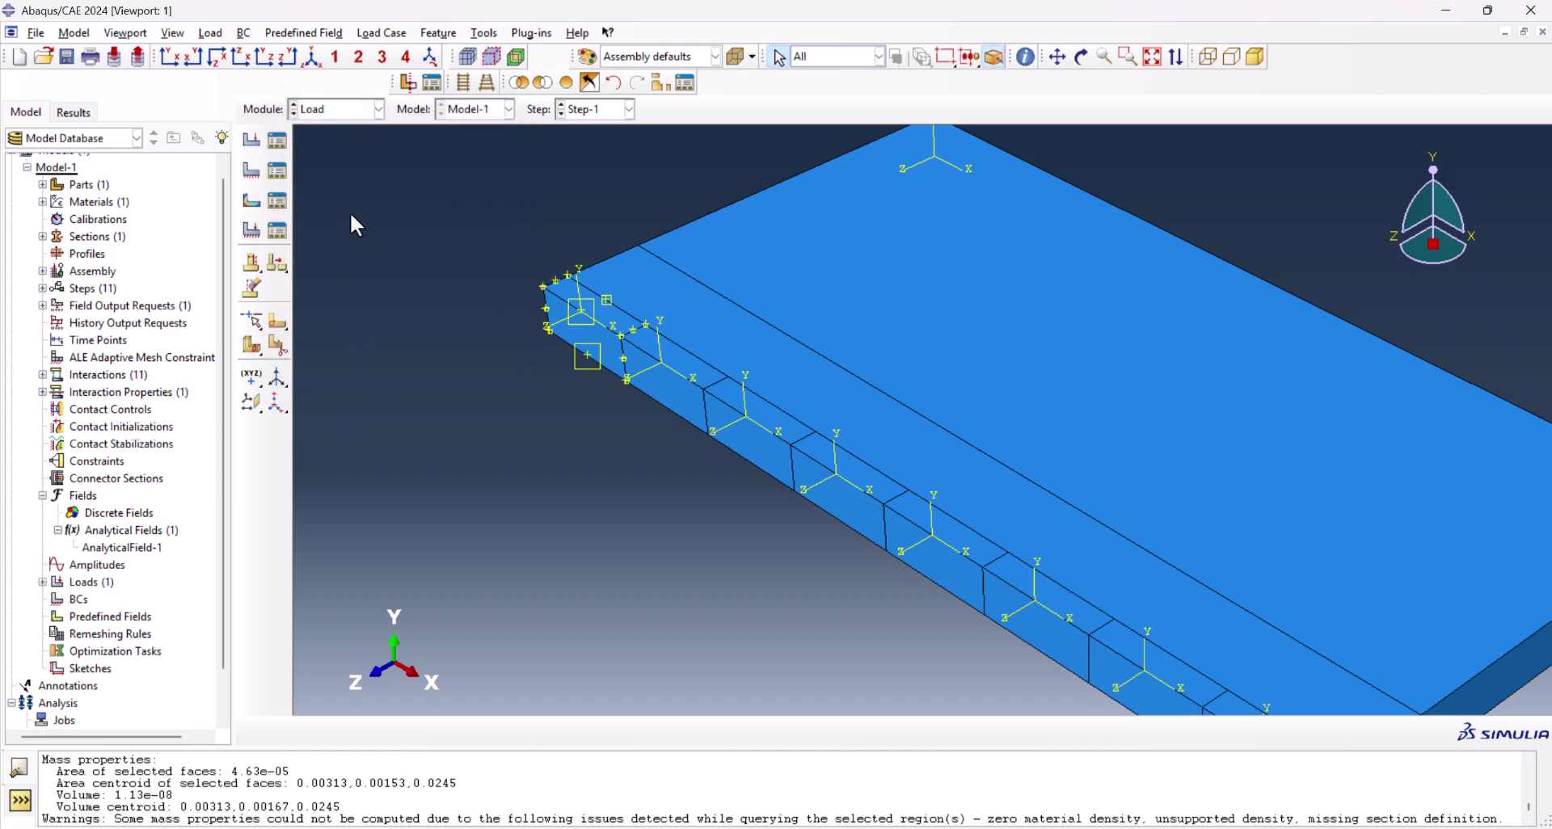
# Deactivate Load-1 in Step-2
pyautogui.click(277, 166)
pyautogui.moveTo(301, 202); pyautogui.dragTo(269, 127)
pyautogui.click(315, 168)
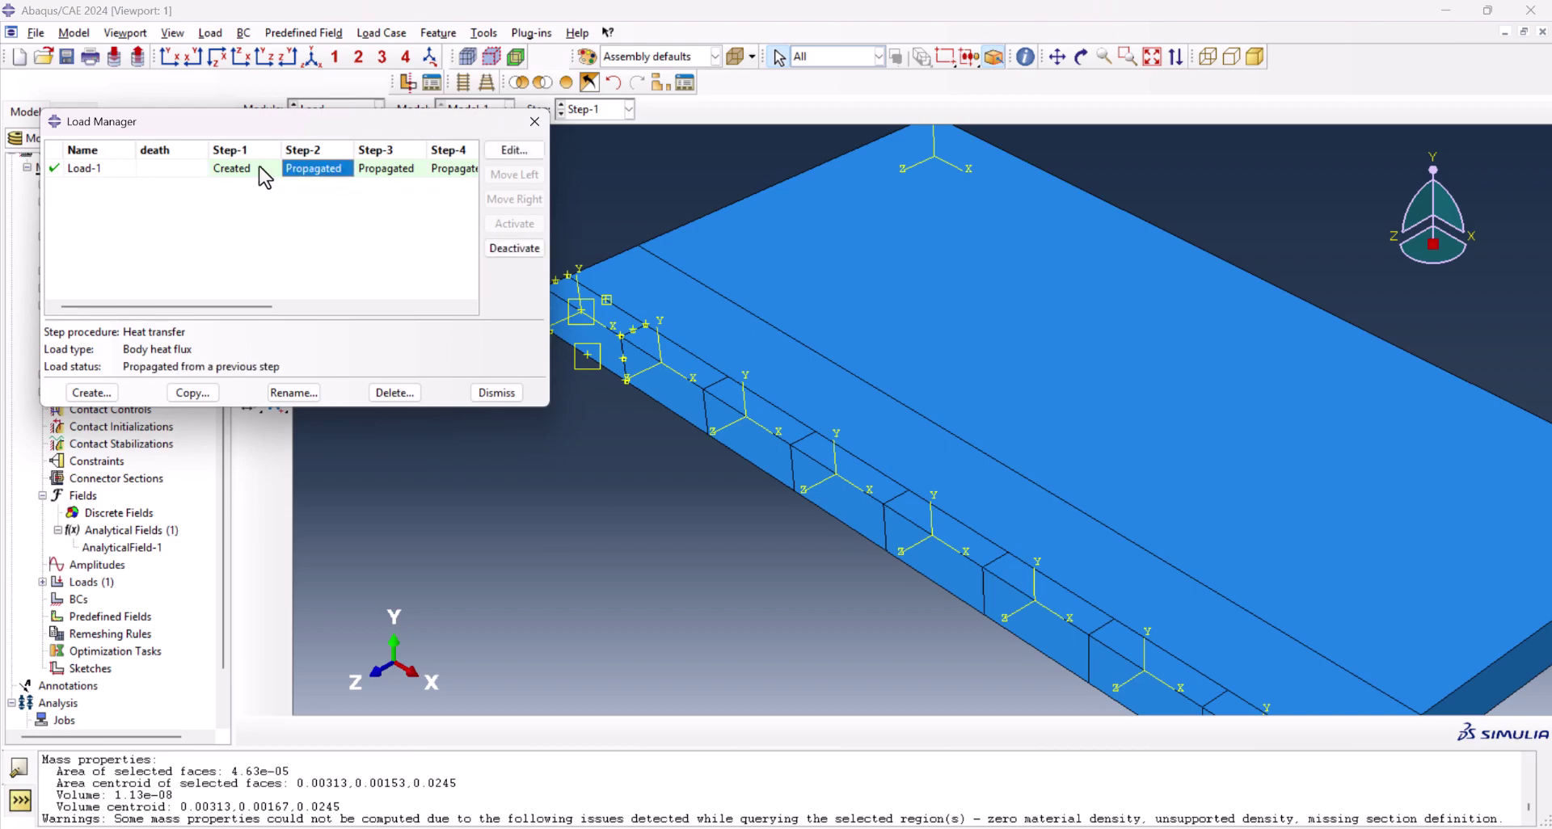
pyautogui.click(514, 249)
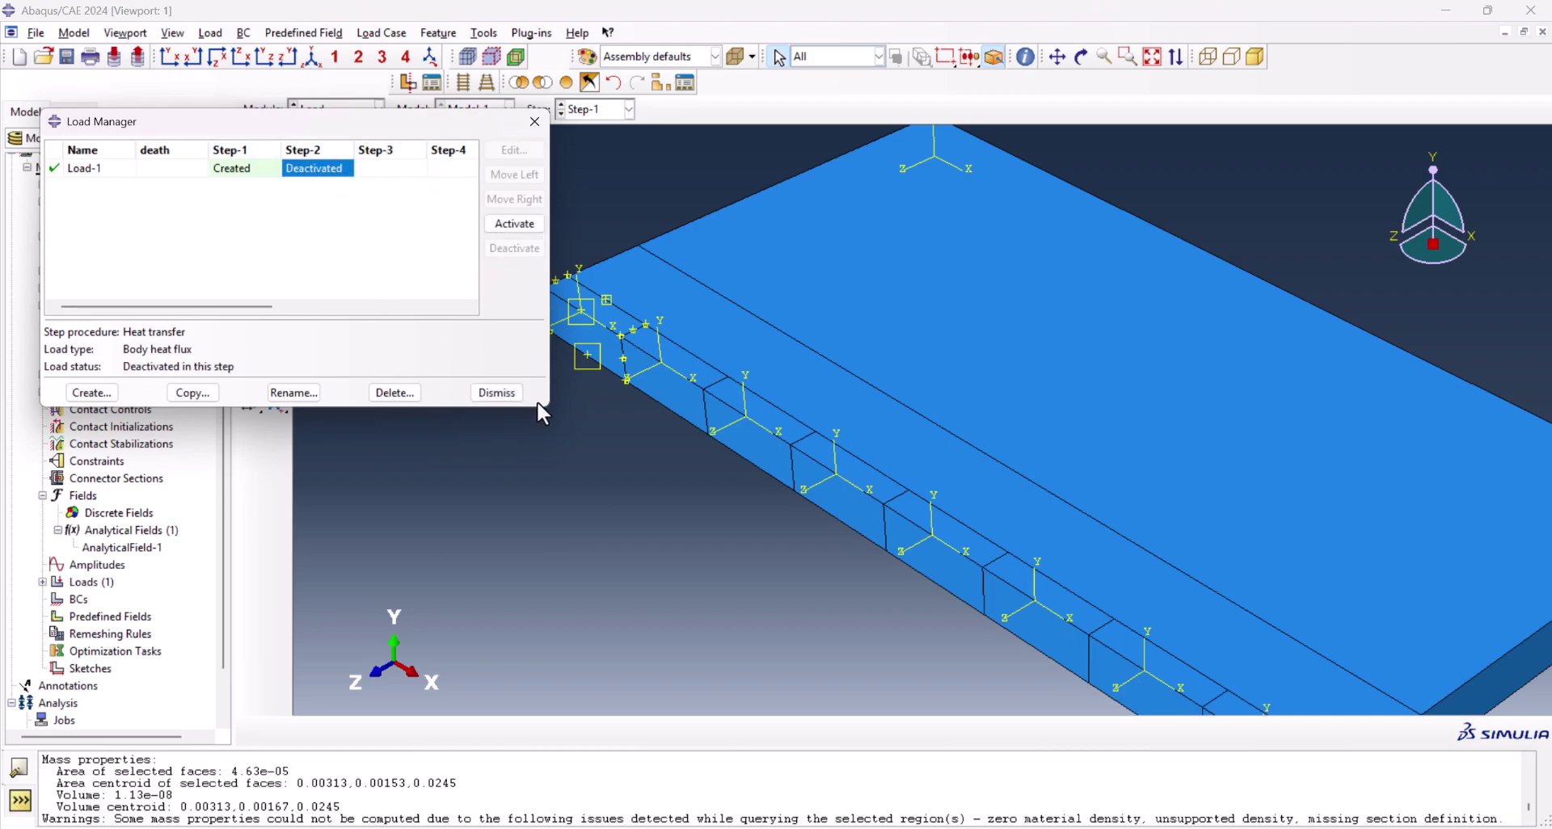
# Create a thermal body heat flux load named Load-2 in Step-2 on the second weld segment
pyautogui.click(91, 392)
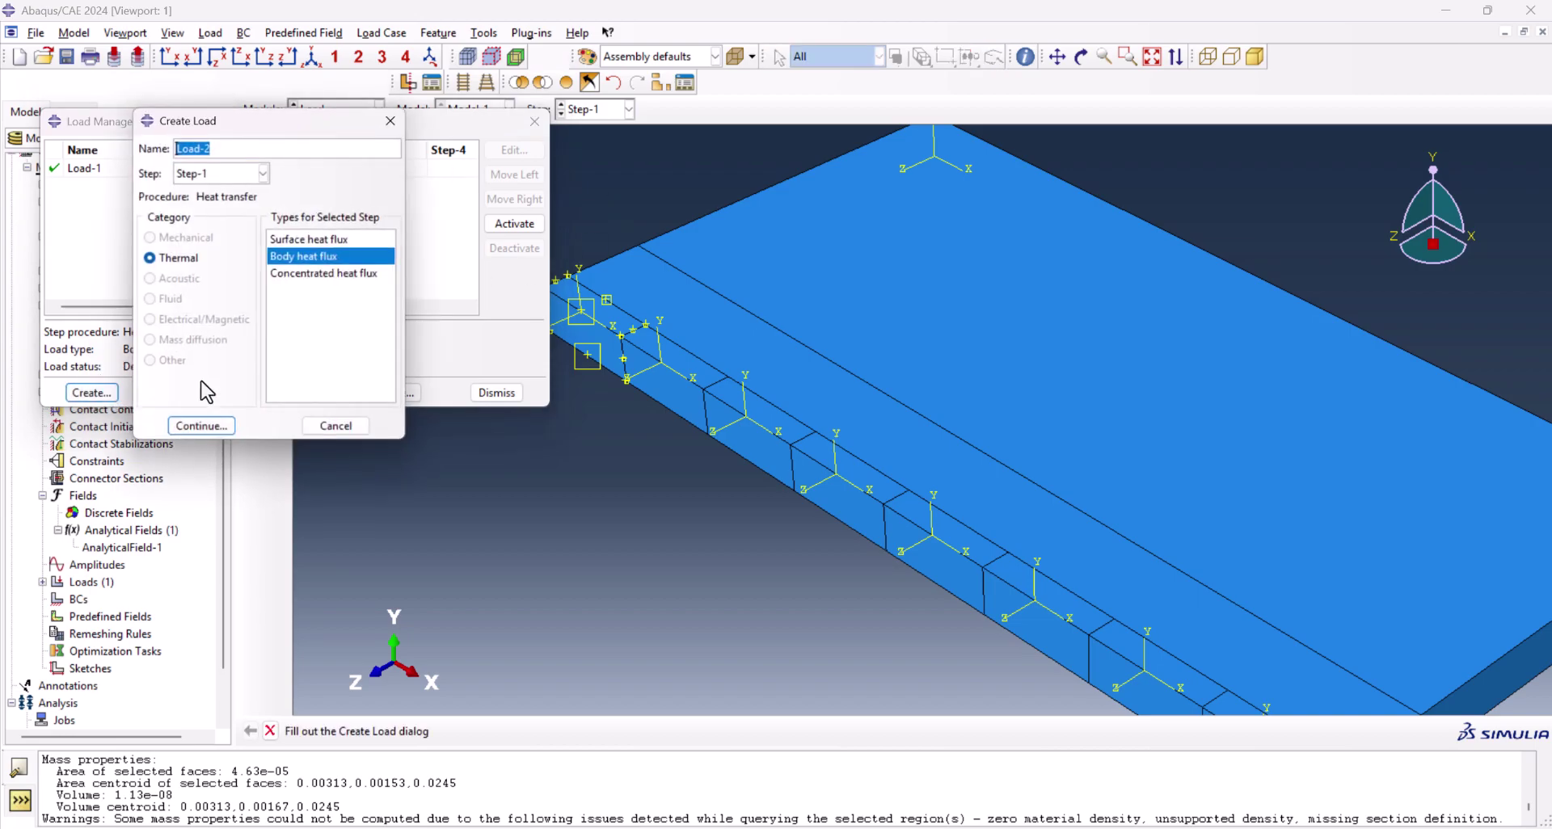
pyautogui.click(221, 173)
pyautogui.click(198, 245)
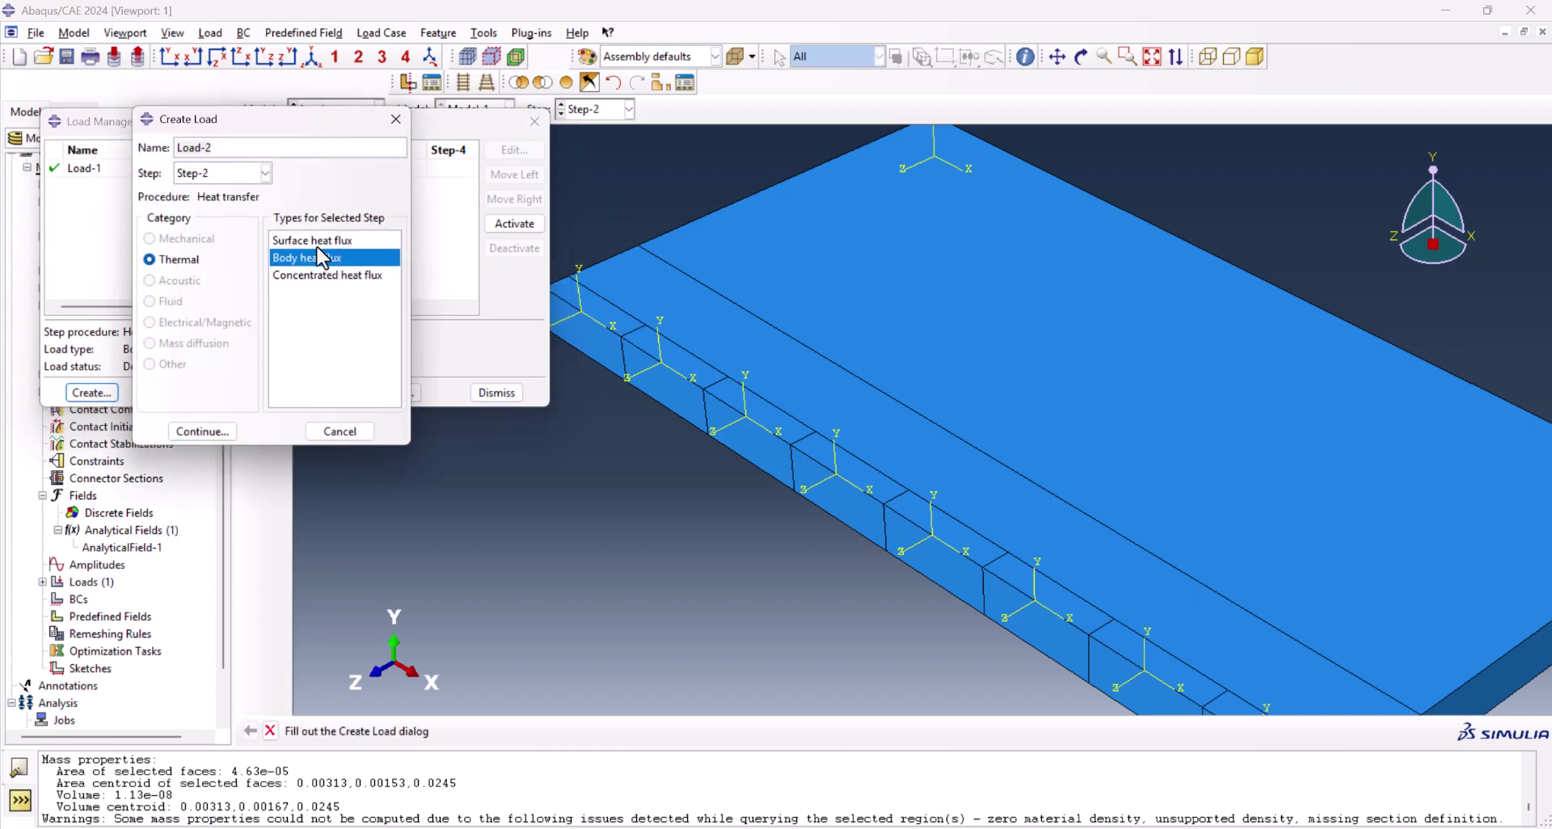
pyautogui.click(194, 432)
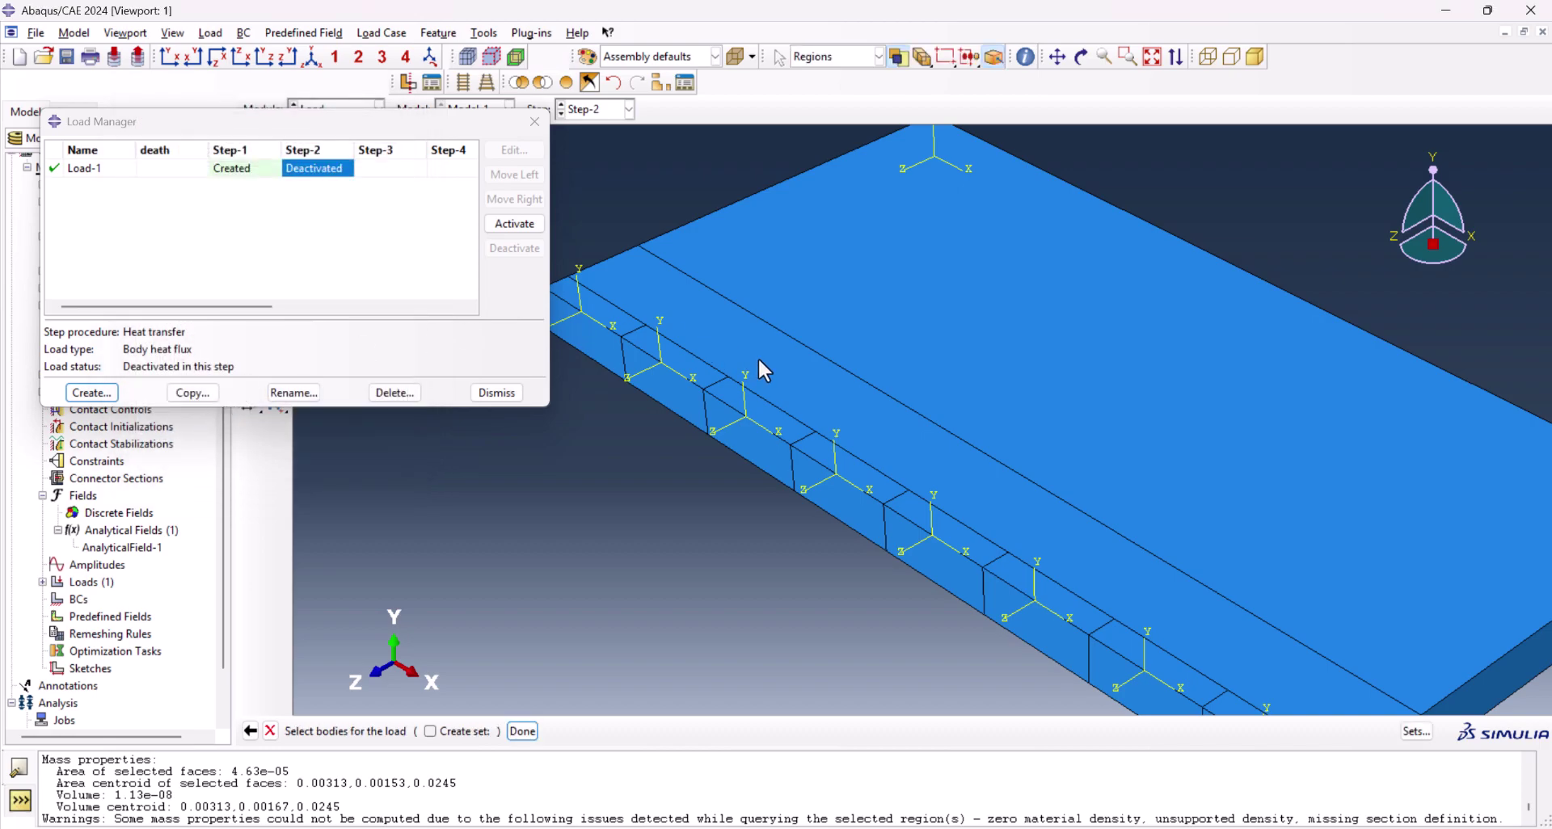
pyautogui.click(665, 394)
pyautogui.middleClick(608, 516)
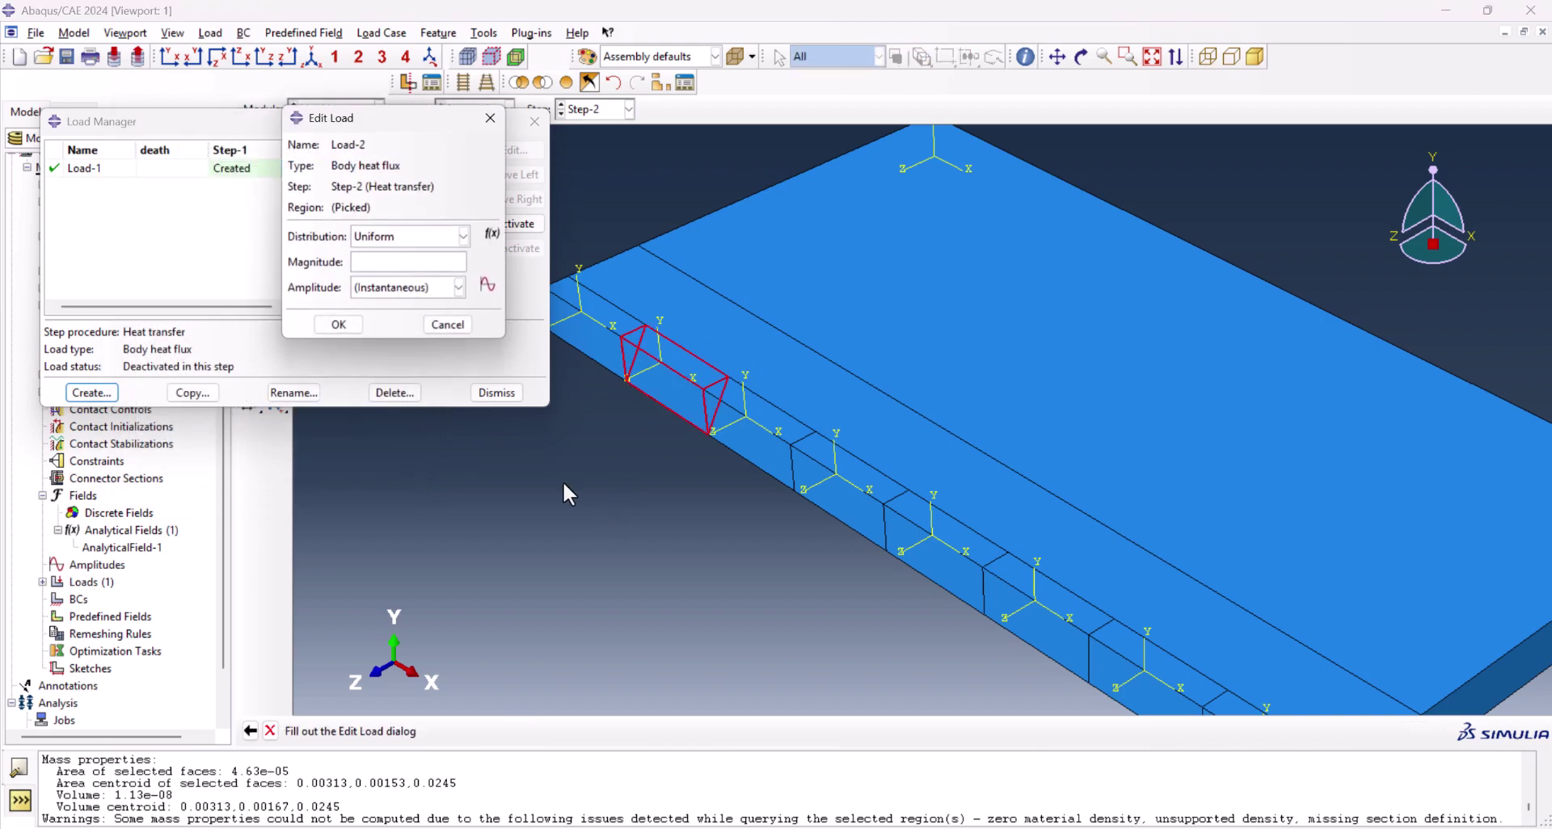
# Create expression field AnalyticalField-2 with exp(-3*(pow(Z/0.004,2)+pow(Z/0.00325,2)+pow(X/0.001,2))), using the datum coordinate system on the second weld segment
pyautogui.click(406, 255)
pyautogui.click(437, 255)
pyautogui.click(494, 236)
pyautogui.click(470, 340)
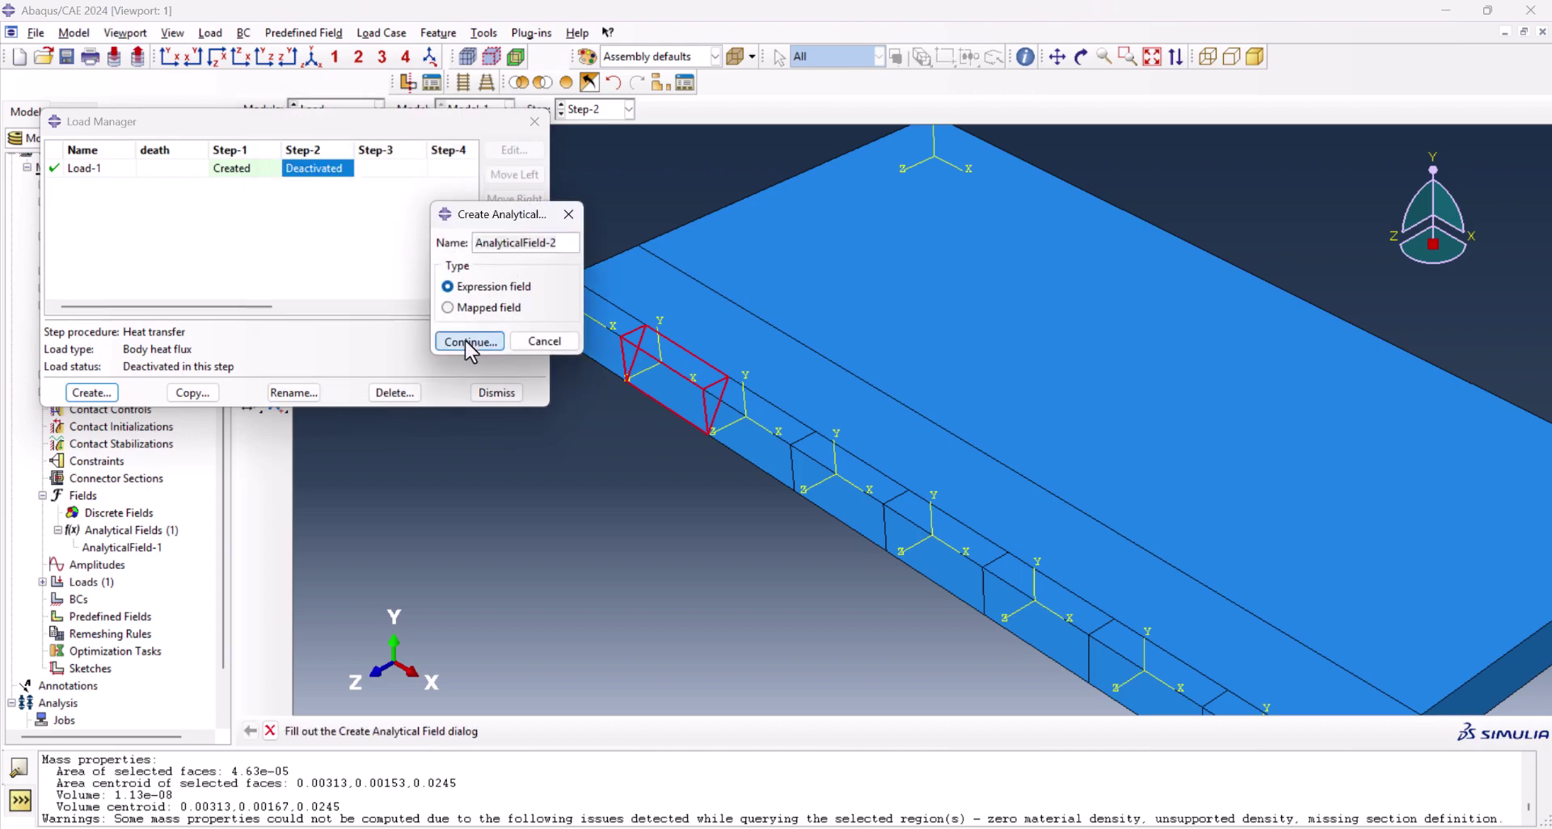
pyautogui.click(194, 246)
pyautogui.write('exp(-3*(pow(Z/0.004,2)+pow(Z/0.00325,2)+pow(X/0.001,2)))')
pyautogui.click(177, 279)
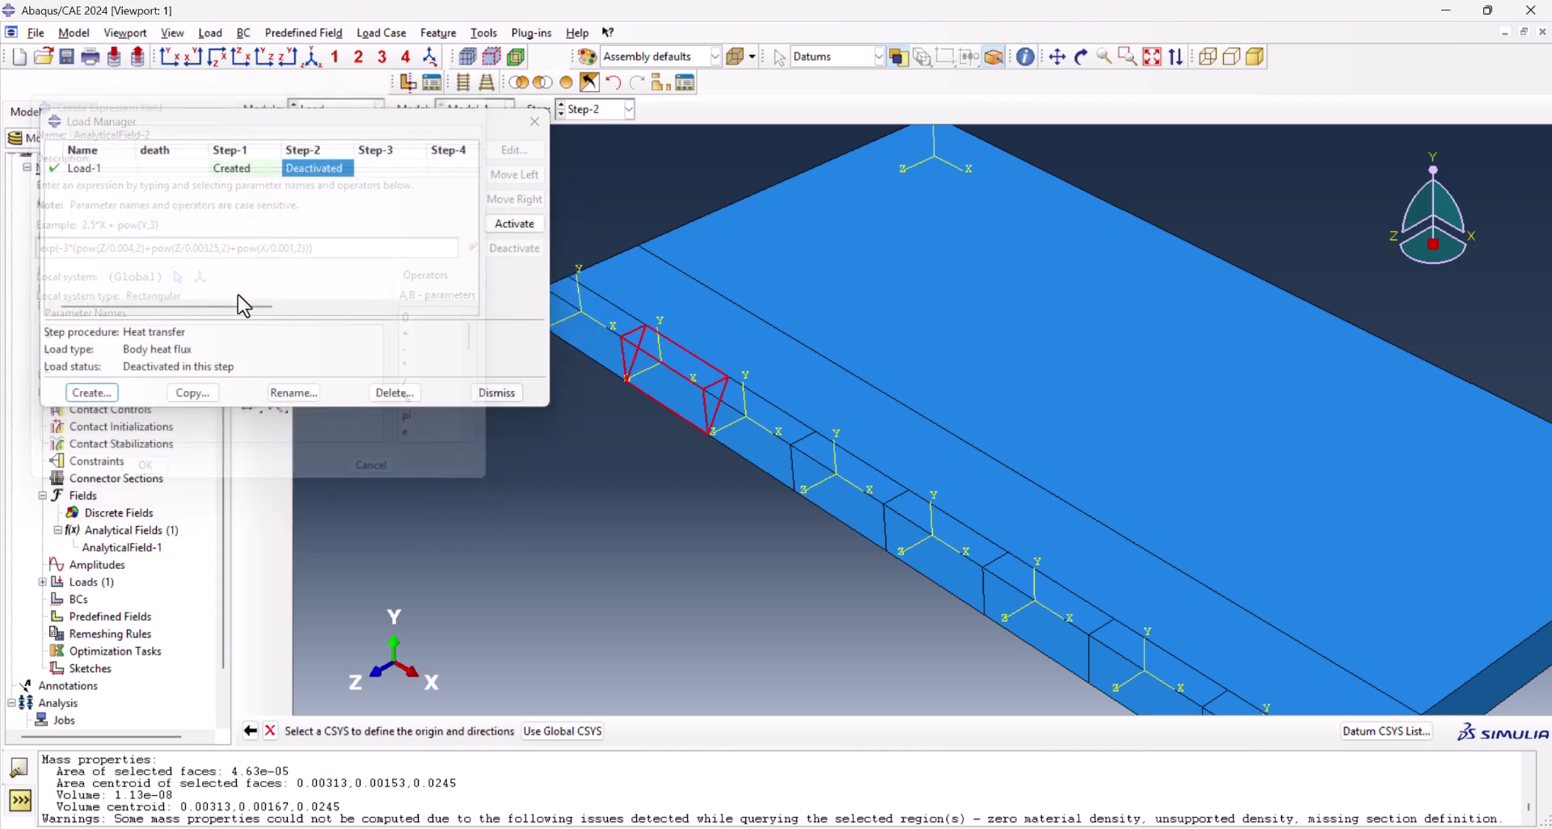
pyautogui.click(669, 371)
pyautogui.click(147, 469)
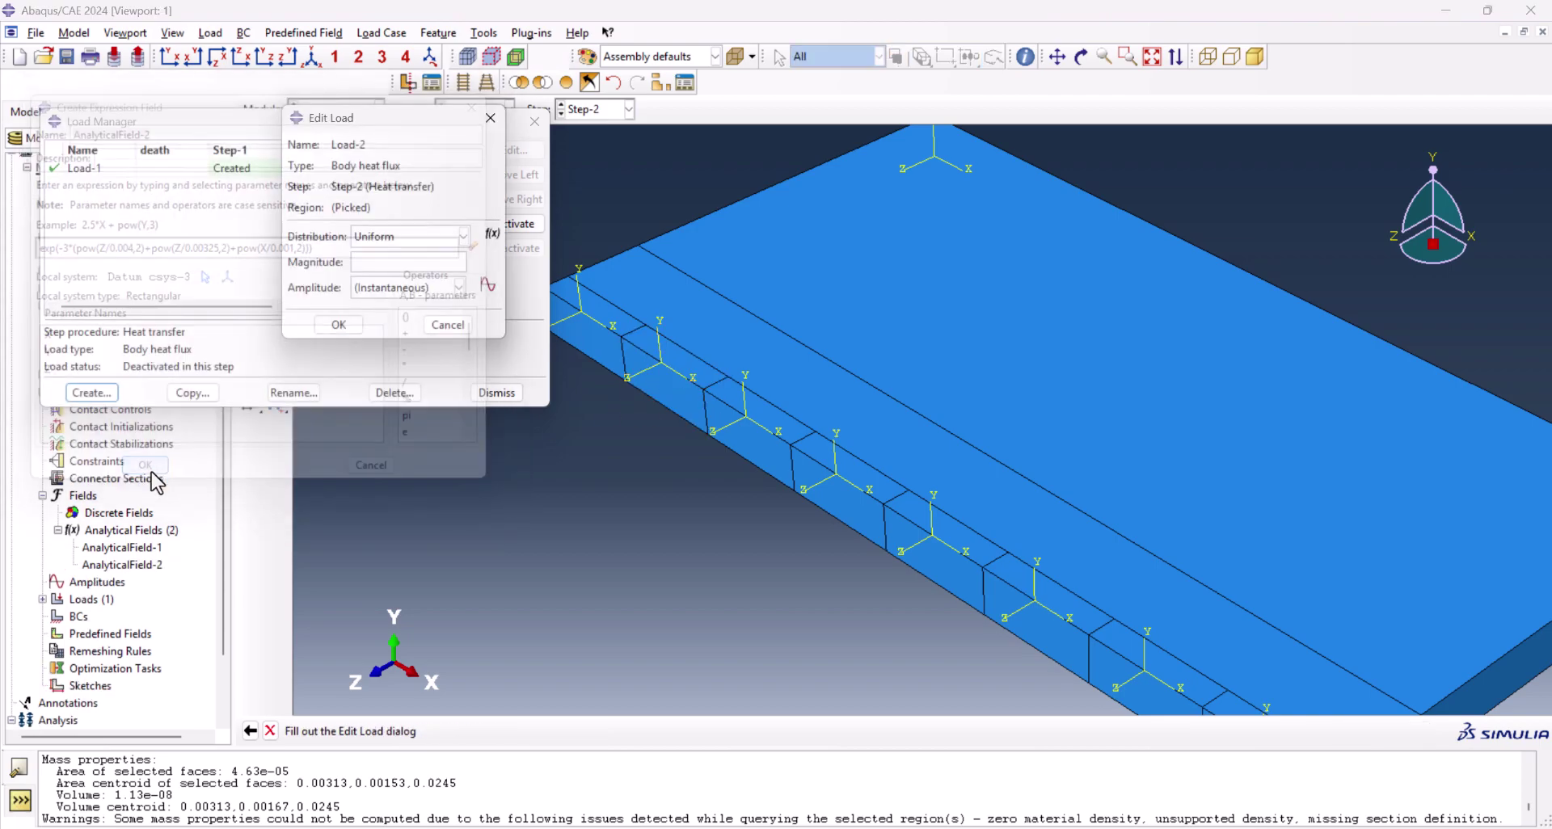
# Give Load-2 the AnalyticalField-2 distribution with magnitude 3.6e10, and deactivate the load in Step-3
pyautogui.click(400, 237)
pyautogui.click(405, 301)
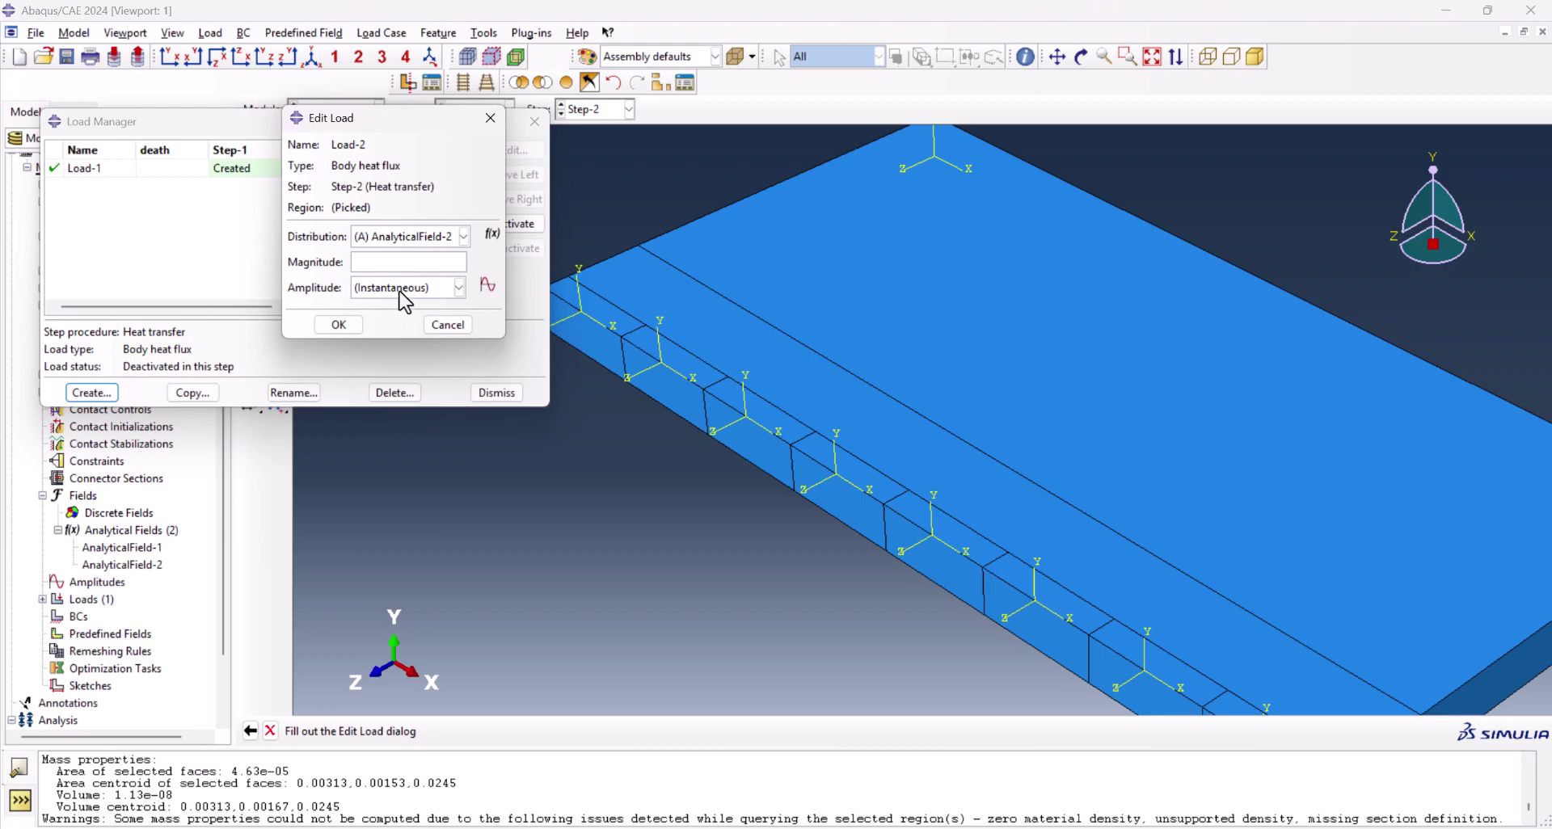
pyautogui.click(407, 261)
pyautogui.click(340, 324)
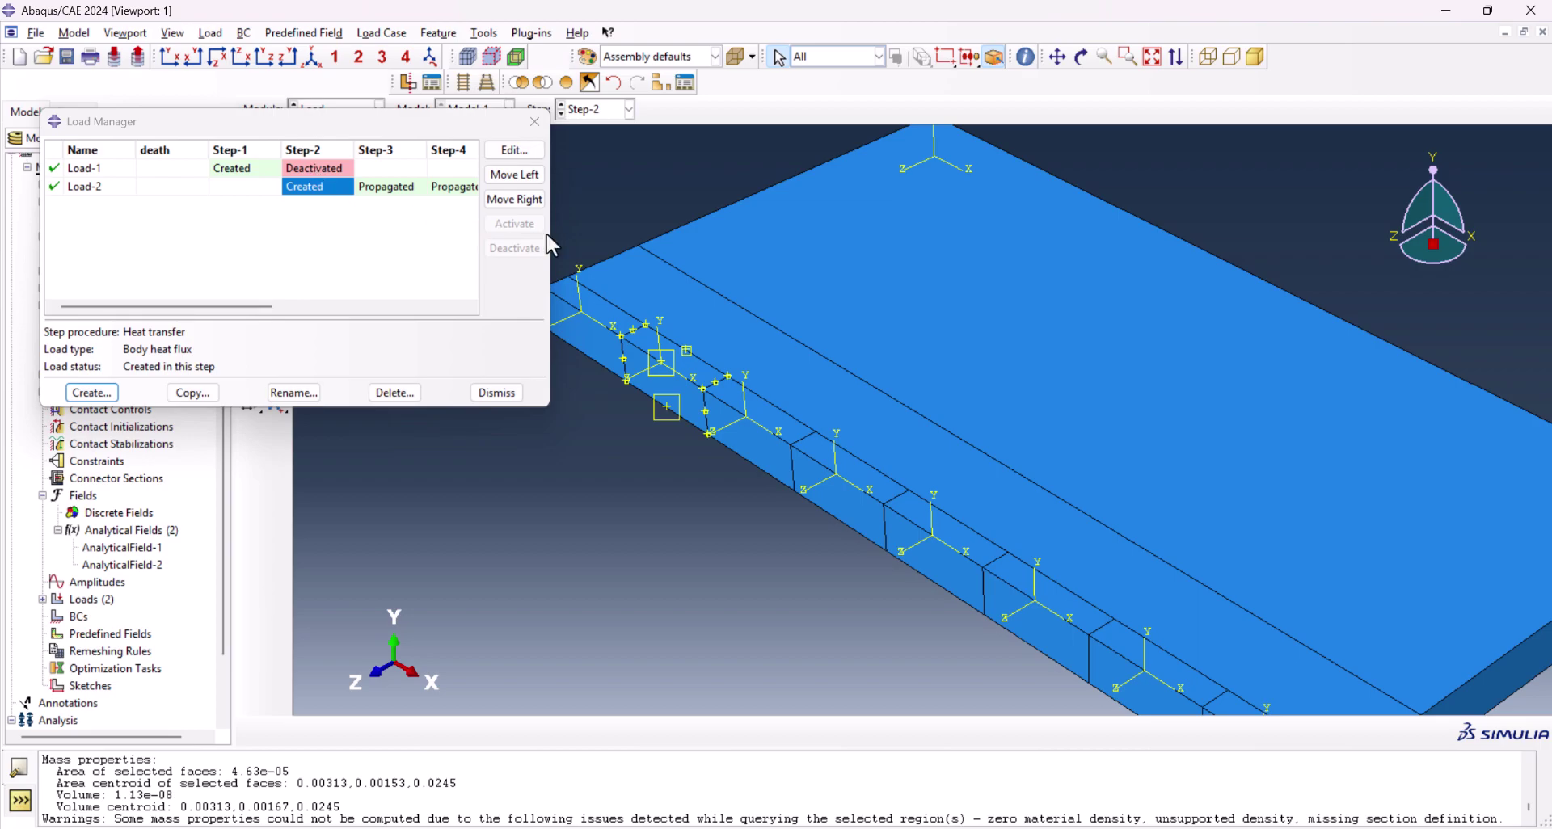
pyautogui.click(384, 187)
pyautogui.click(514, 249)
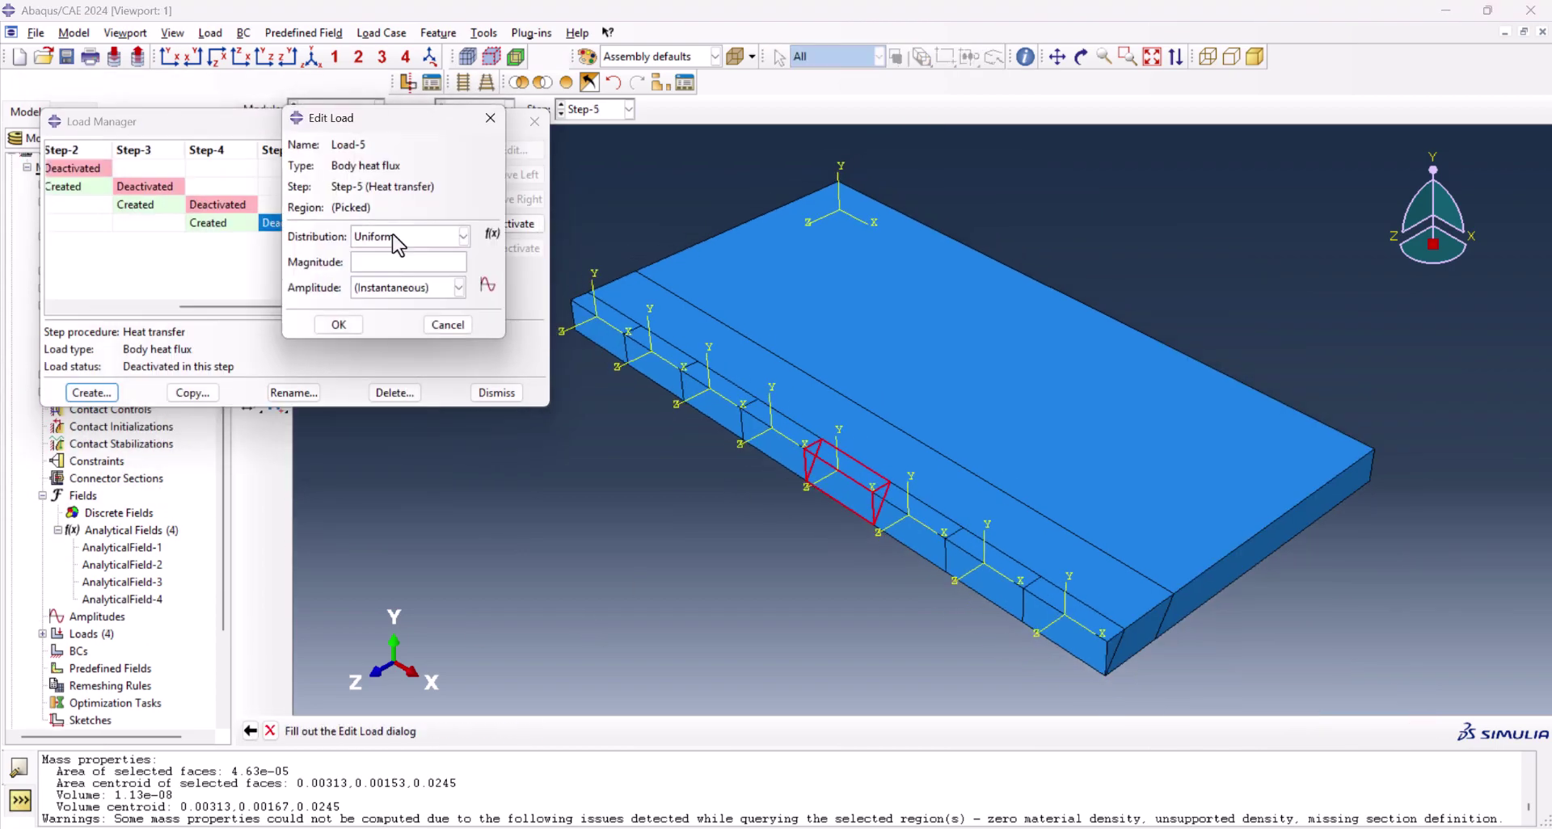
# Open the distribution options for Load-5, the body heat flux on the fifth weld segment in Step-5
pyautogui.click(408, 236)
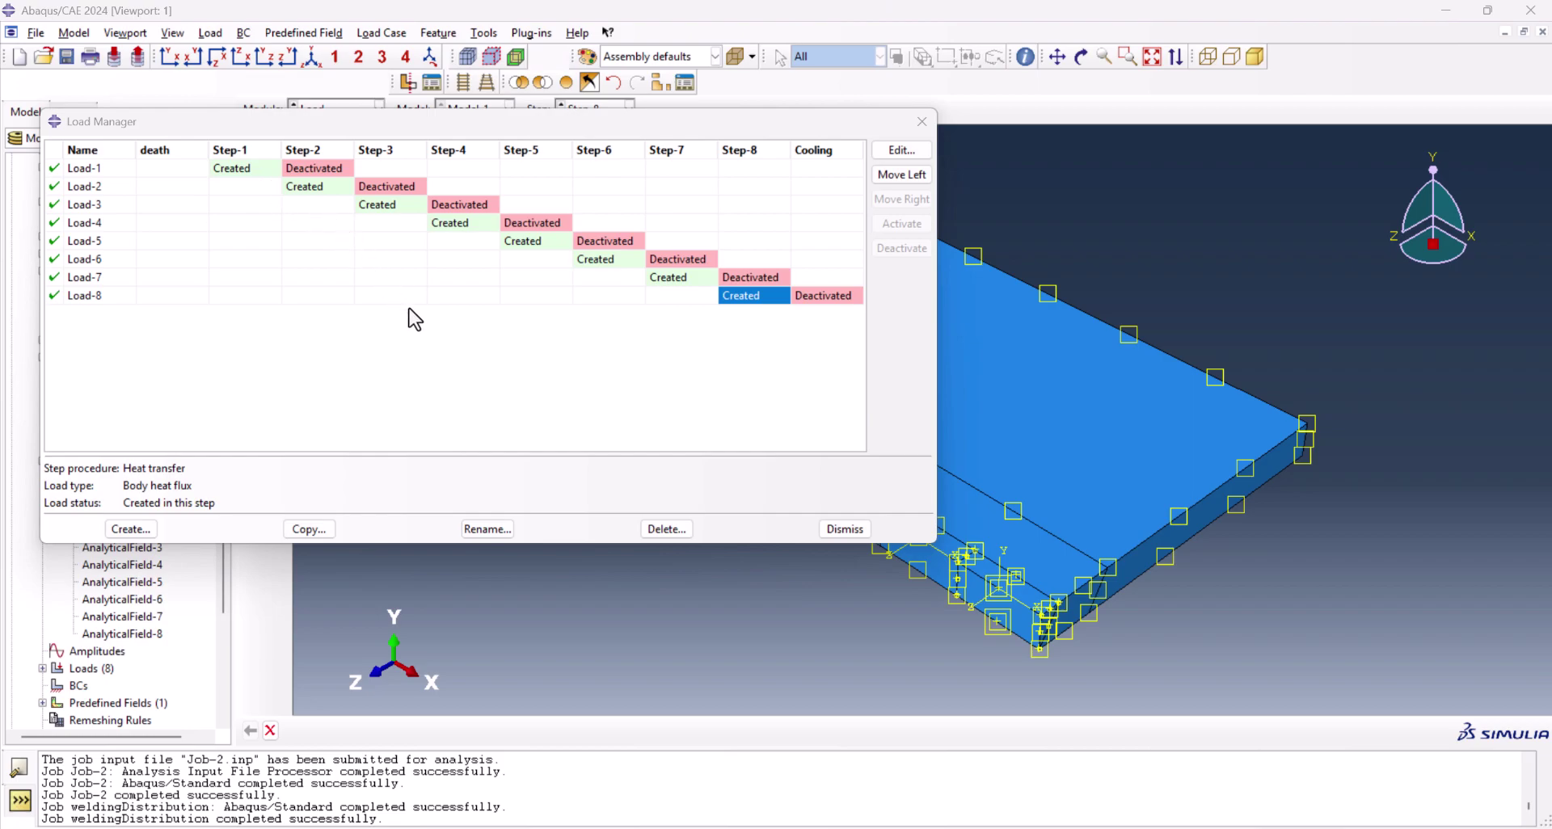
# Set the body heat flux magnitude of Load-1 and Load-2 to 1.52E+11
pyautogui.doubleClick(246, 171)
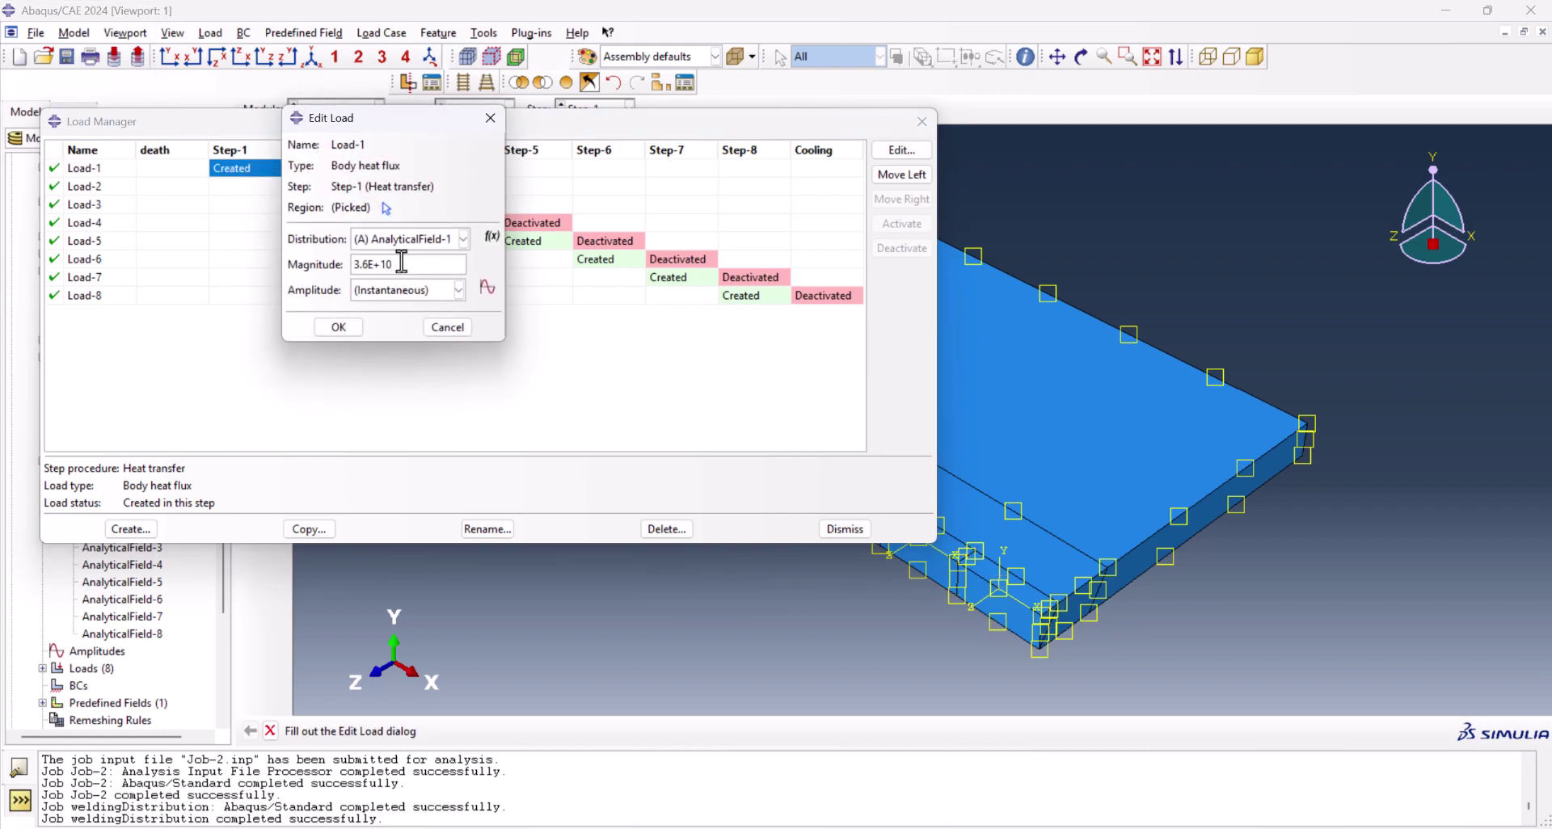
pyautogui.moveTo(402, 259); pyautogui.dragTo(276, 273)
pyautogui.hotkey('ctrl', 'c')
pyautogui.write('1.12E+11')
pyautogui.click(339, 326)
pyautogui.doubleClick(350, 189)
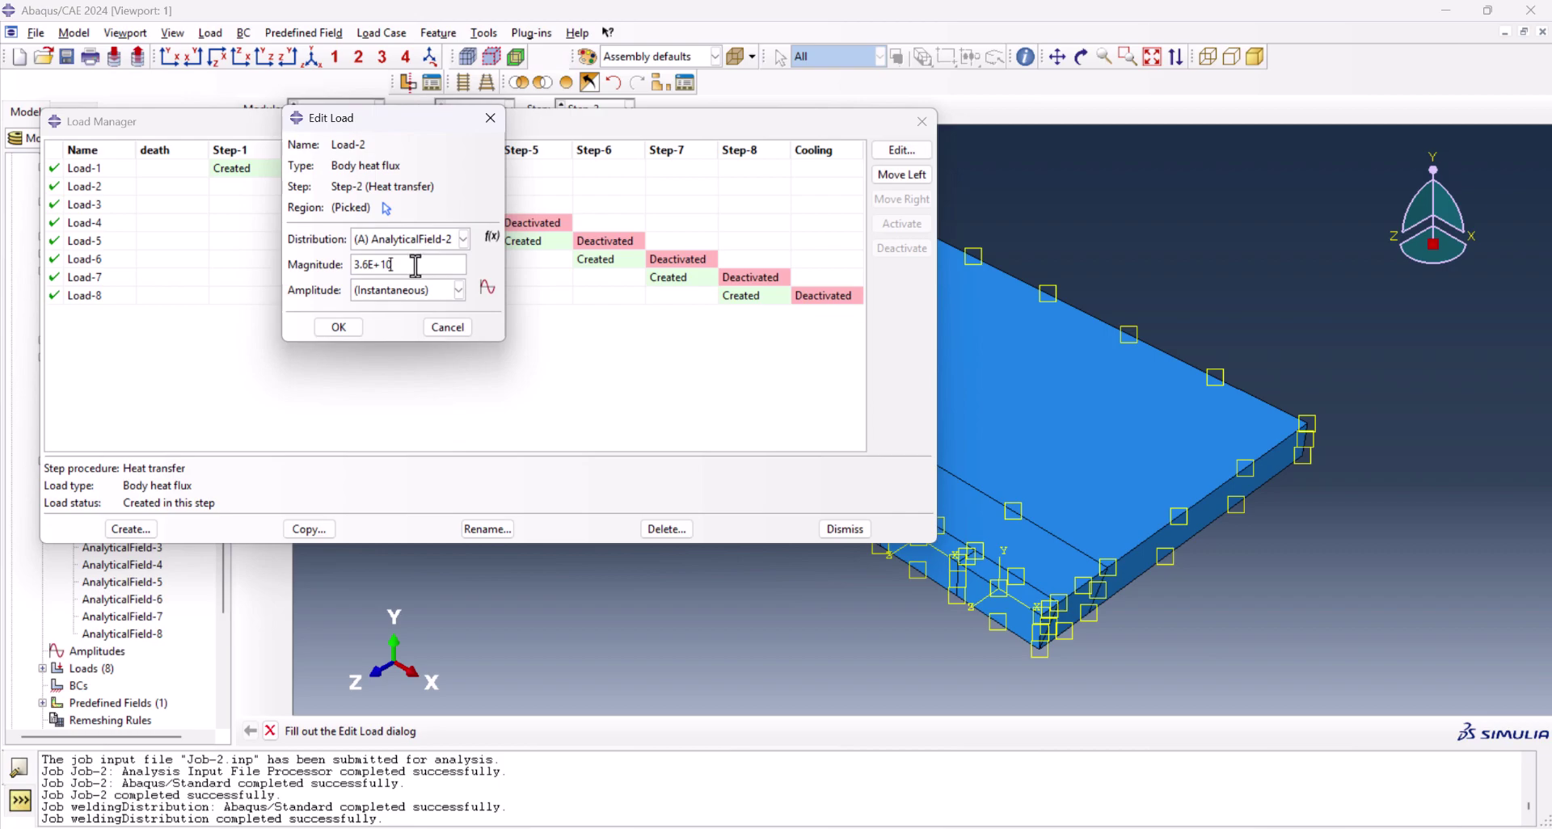
pyautogui.write('1.52E+11')
pyautogui.moveTo(413, 266); pyautogui.dragTo(349, 267)
pyautogui.click(339, 327)
# Set the body heat flux magnitude of Load-3 and Load-4 to 1.52E+11
pyautogui.doubleClick(402, 206)
pyautogui.write('1.52E+11')
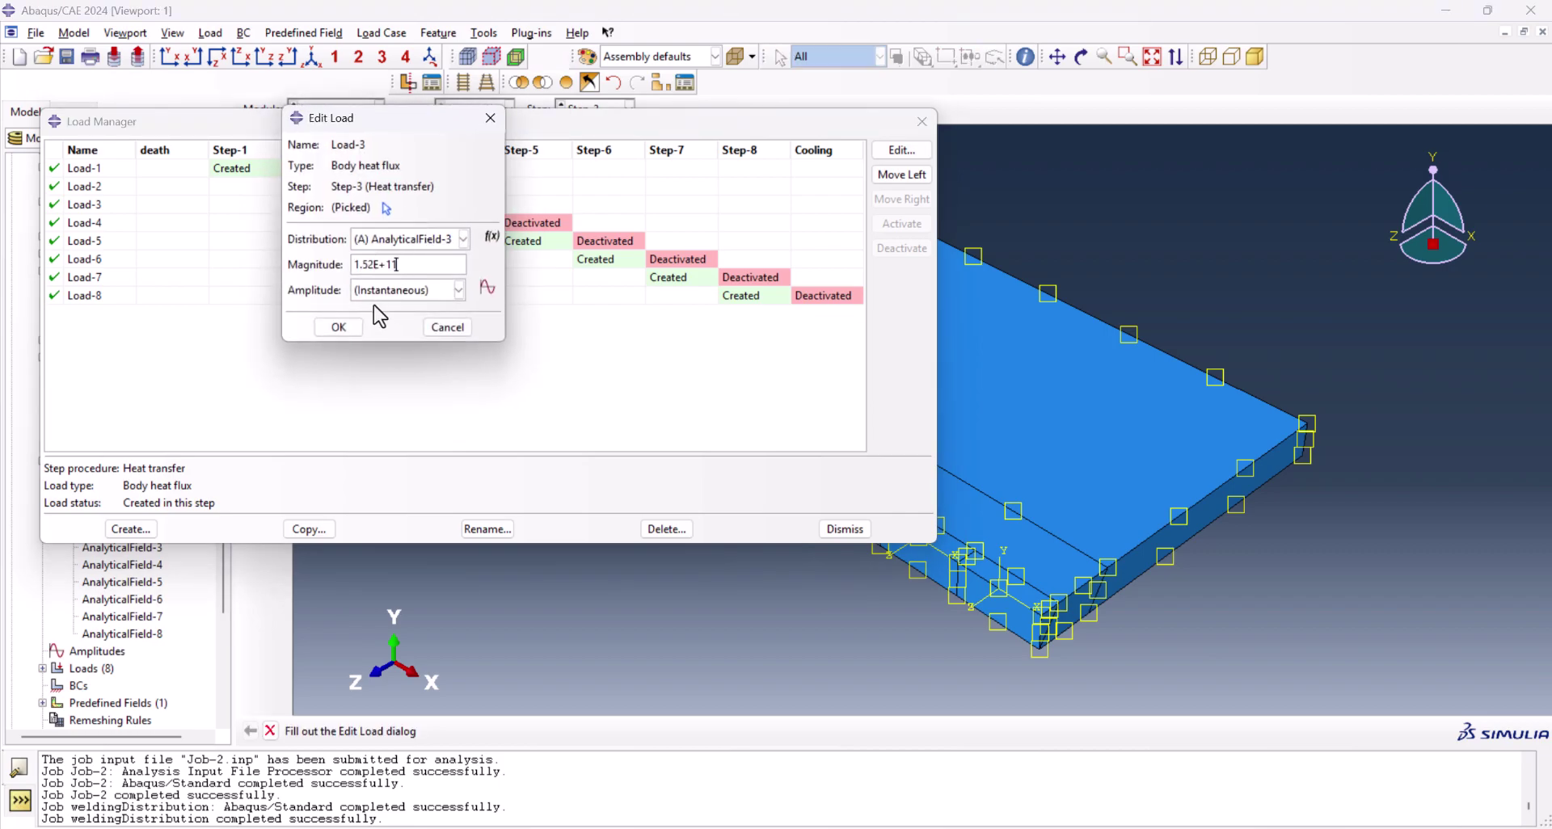
pyautogui.click(338, 327)
pyautogui.doubleClick(450, 223)
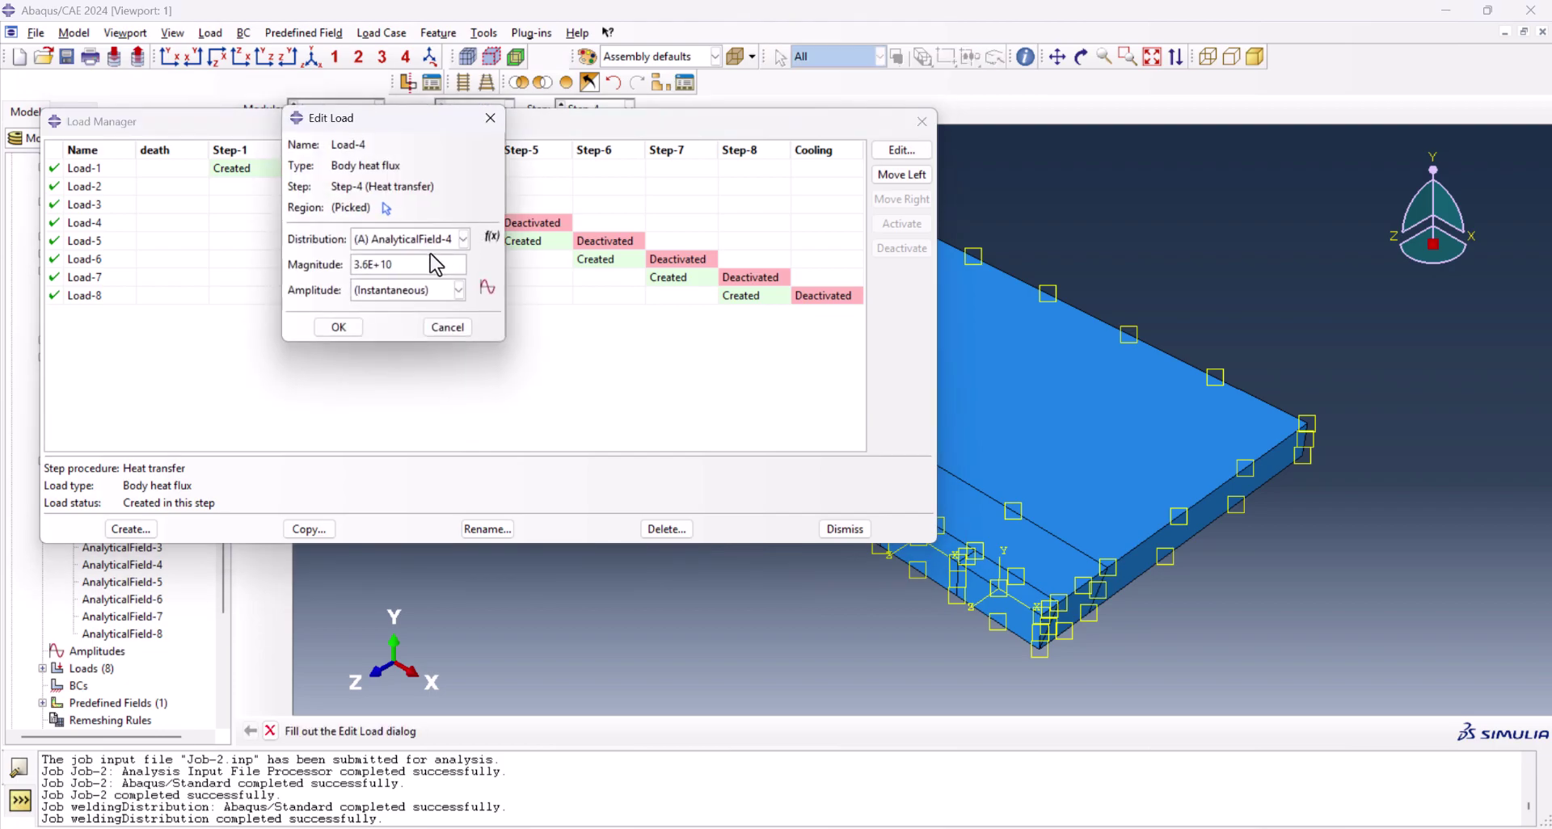
pyautogui.doubleClick(421, 268)
pyautogui.hotkey('ctrl', 'v')
pyautogui.click(339, 327)
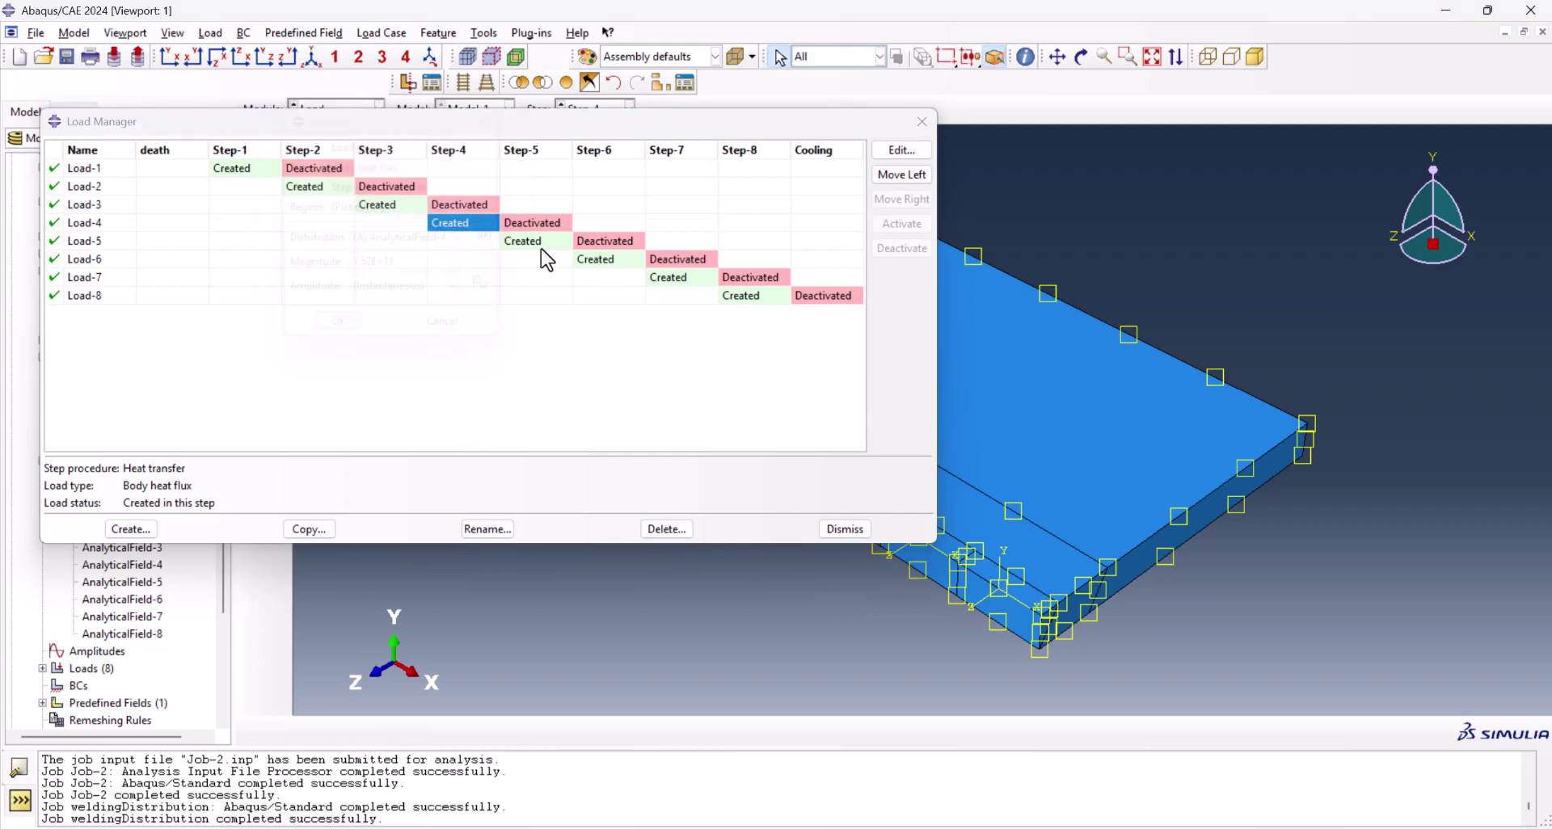
# Set the body heat flux magnitude of Load-5 and Load-6 to 1.52E+11
pyautogui.doubleClick(535, 241)
pyautogui.doubleClick(420, 265)
pyautogui.hotkey('ctrl', 'v')
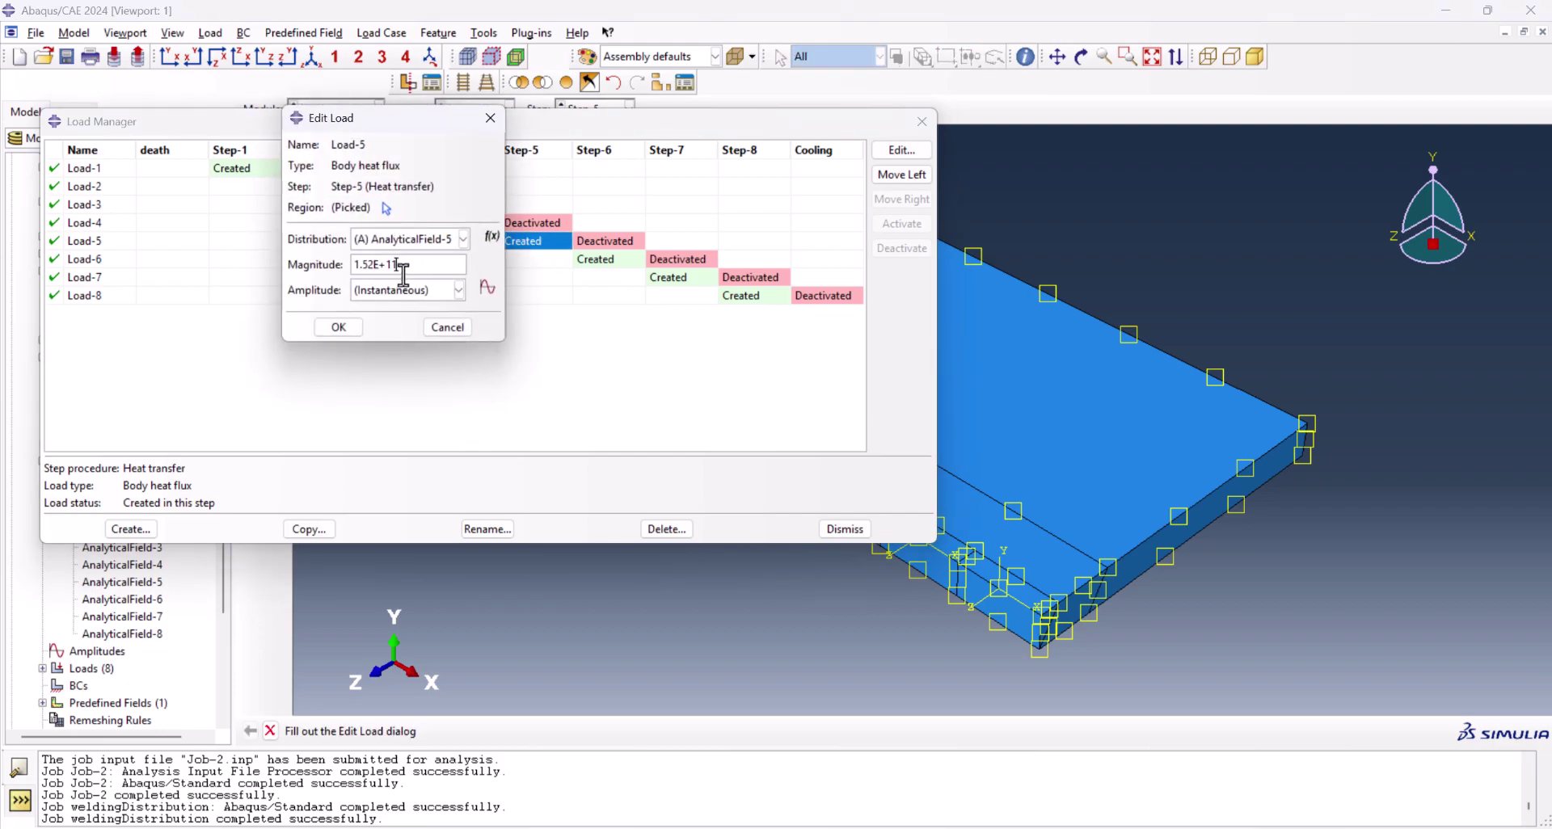
pyautogui.click(339, 328)
pyautogui.doubleClick(618, 261)
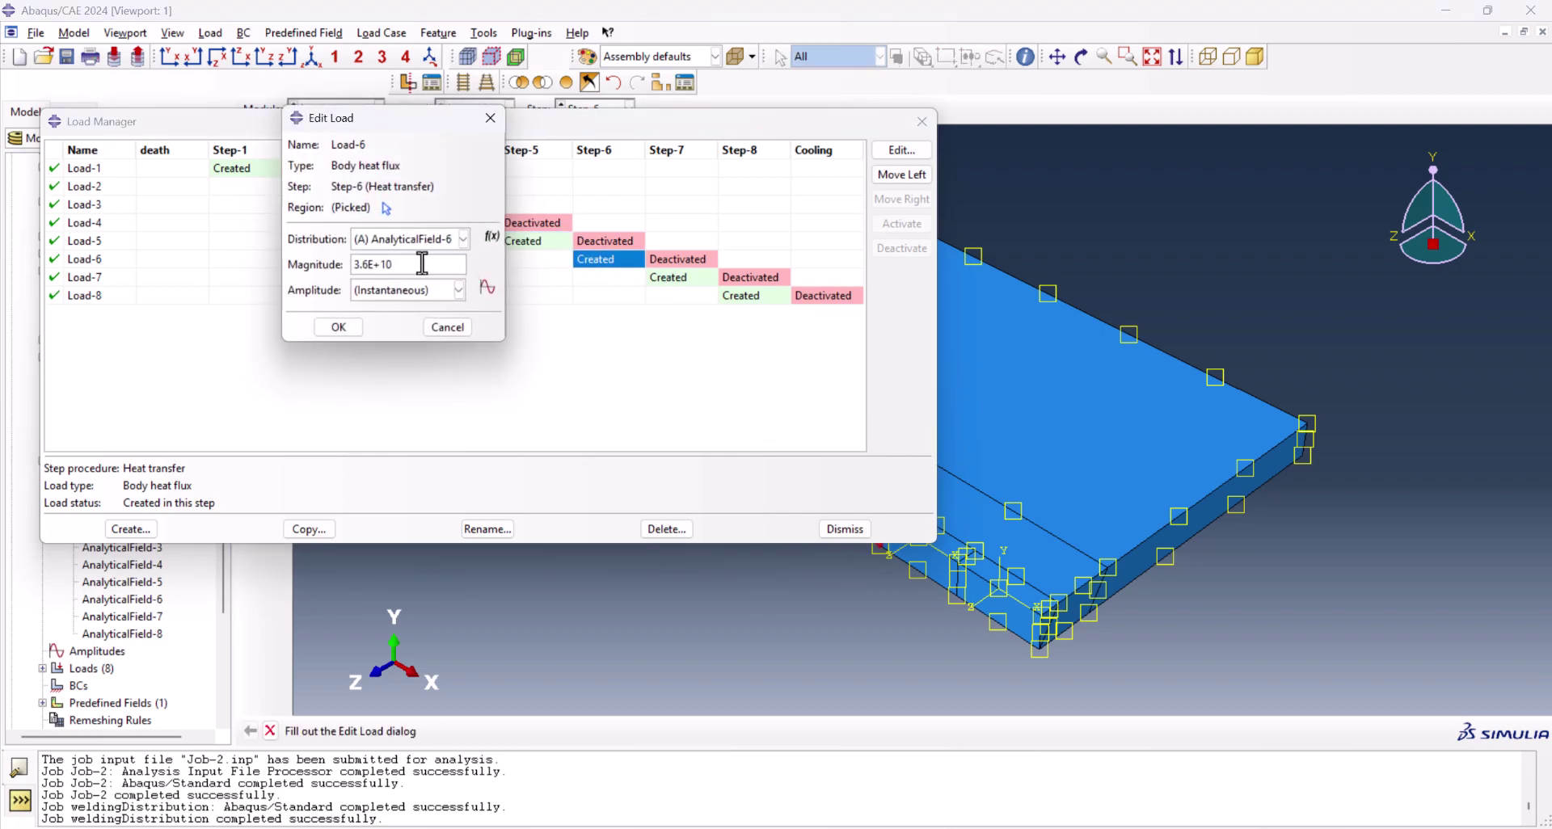
pyautogui.doubleClick(419, 265)
pyautogui.write('1.52E+11')
pyautogui.click(355, 327)
# Set the body heat flux magnitude of Load-7 and Load-8 to 1.52E+11 and close the load manager
pyautogui.doubleClick(671, 278)
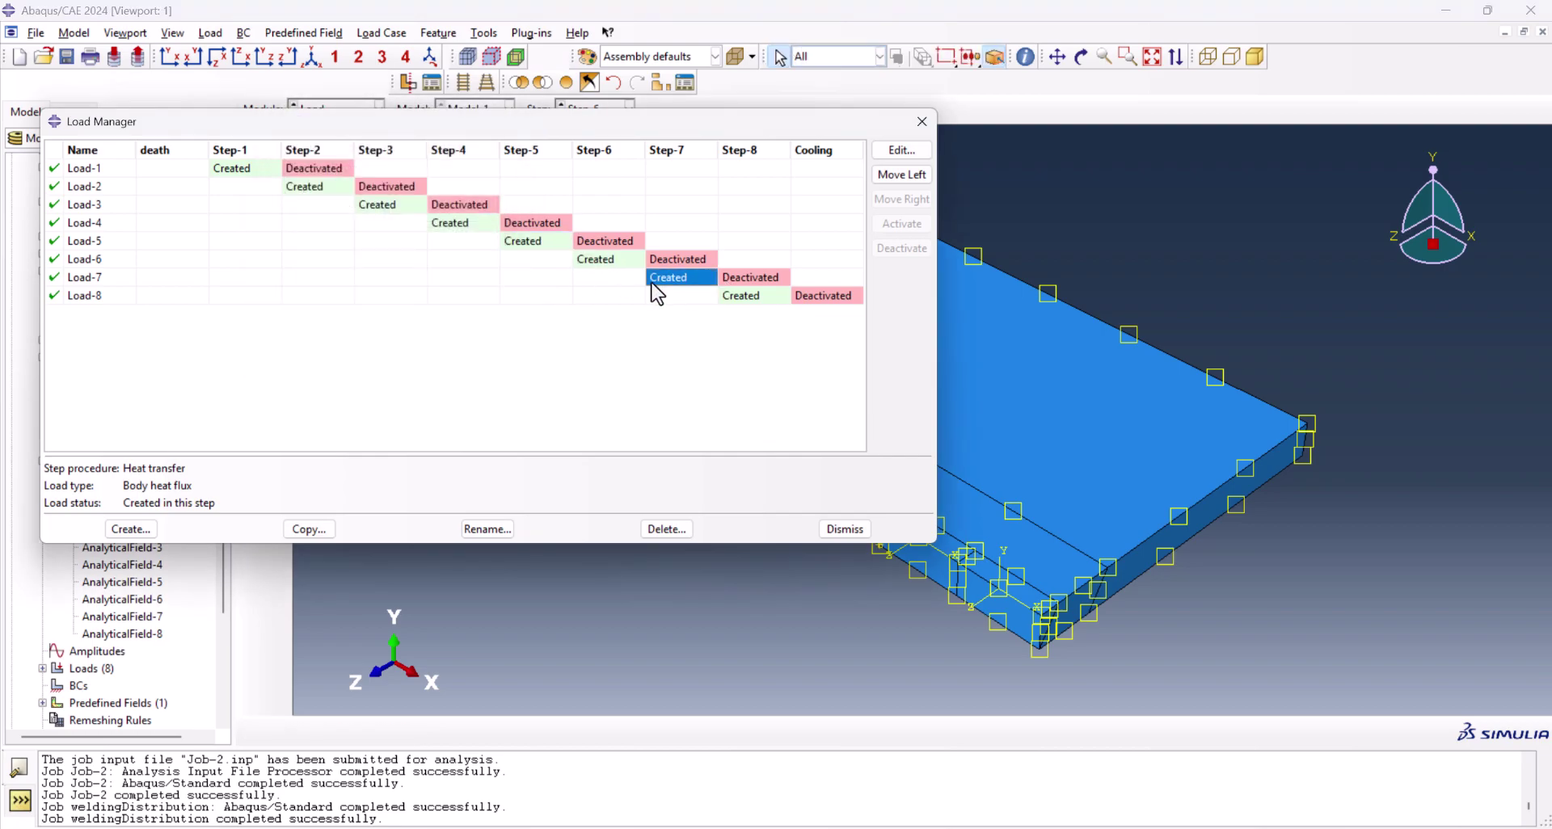
pyautogui.click(429, 265)
pyautogui.doubleClick(429, 264)
pyautogui.write('1.52E+11')
pyautogui.click(344, 327)
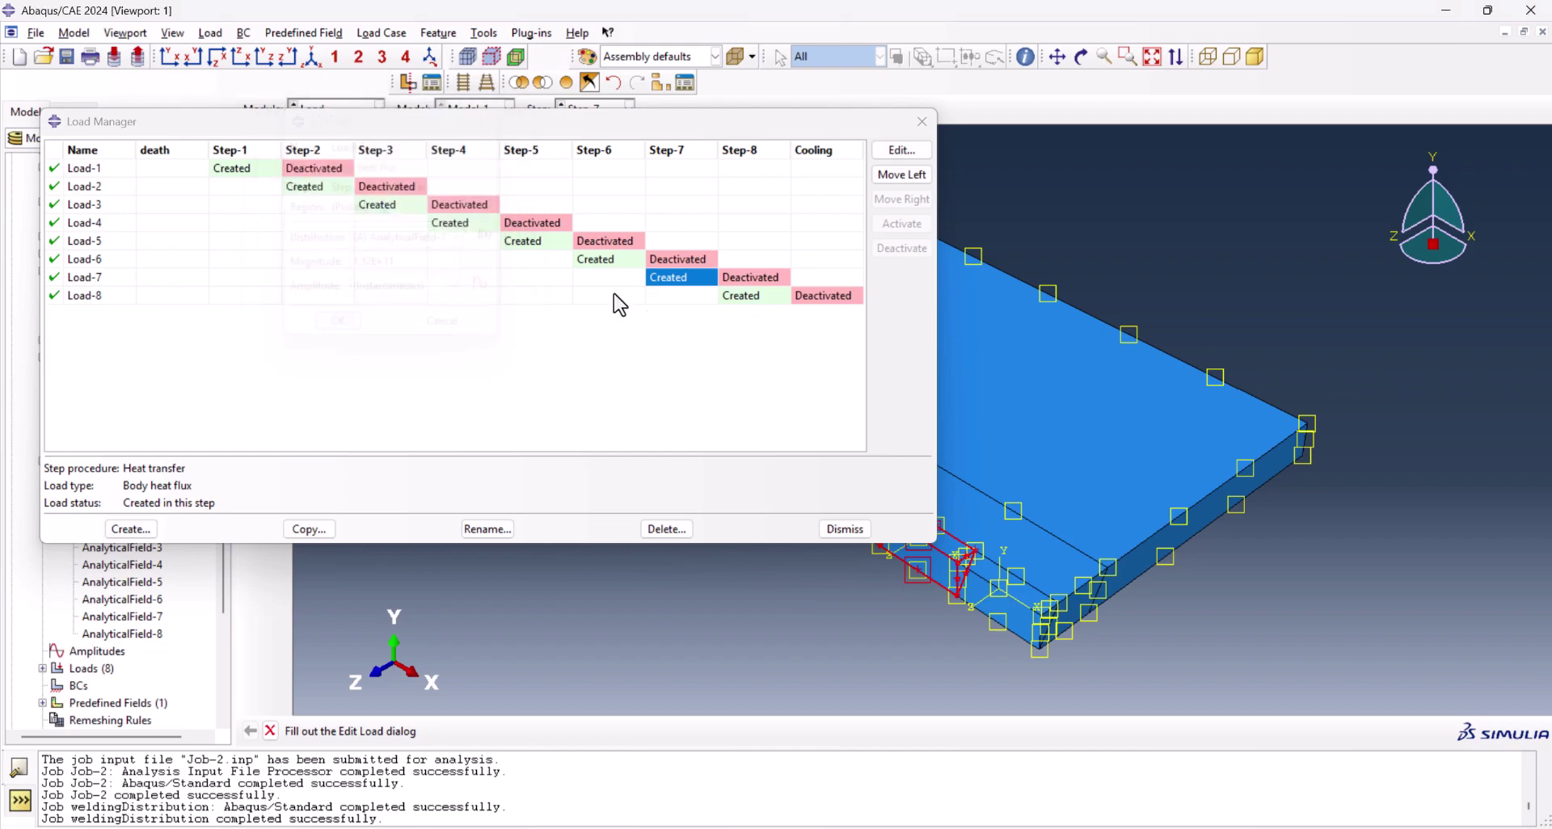
pyautogui.click(737, 296)
pyautogui.doubleClick(399, 265)
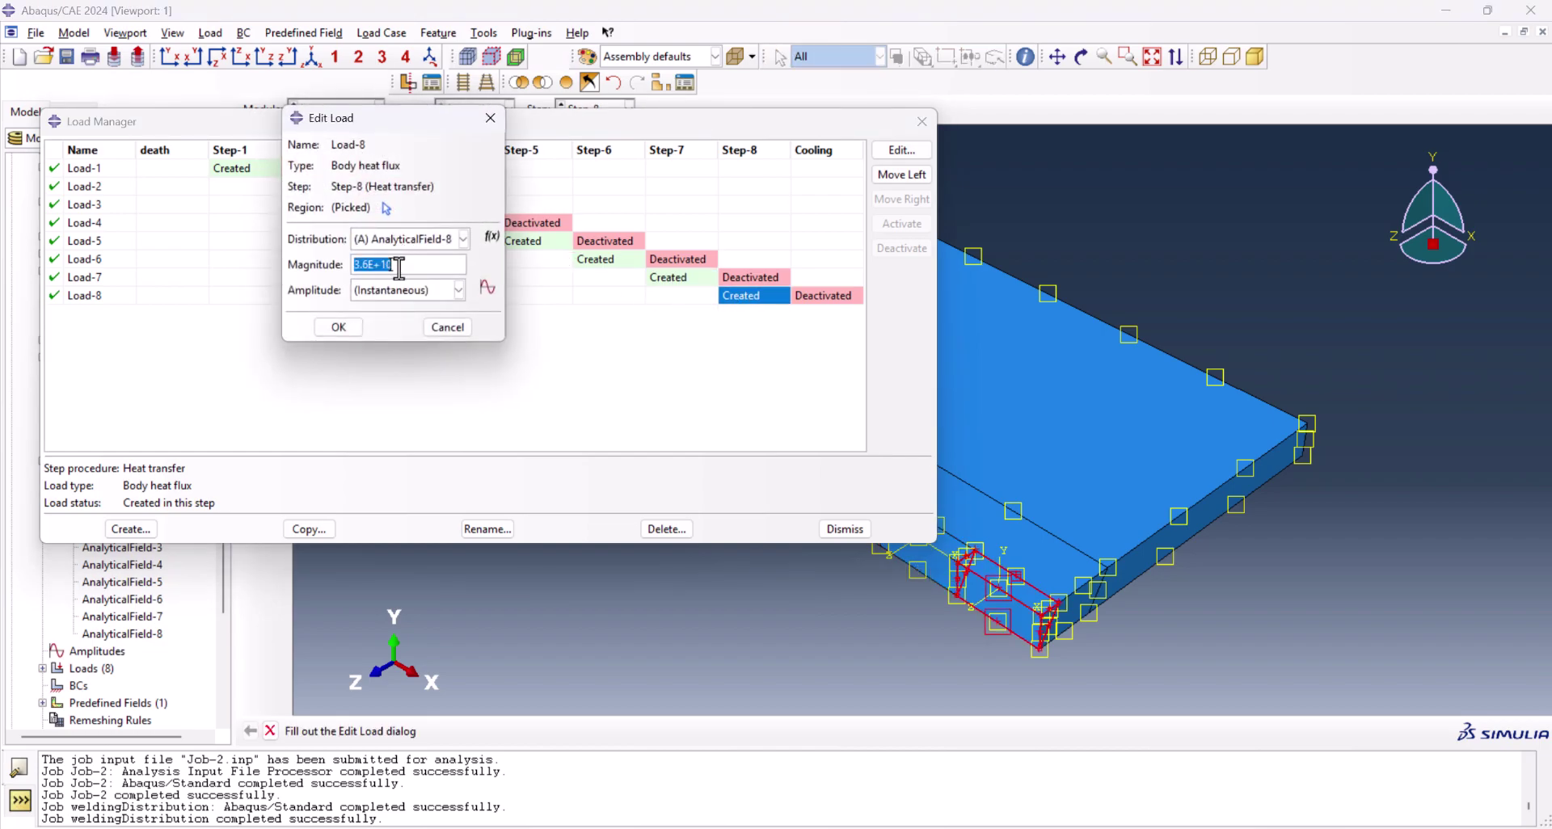
pyautogui.click(360, 328)
pyautogui.click(922, 121)
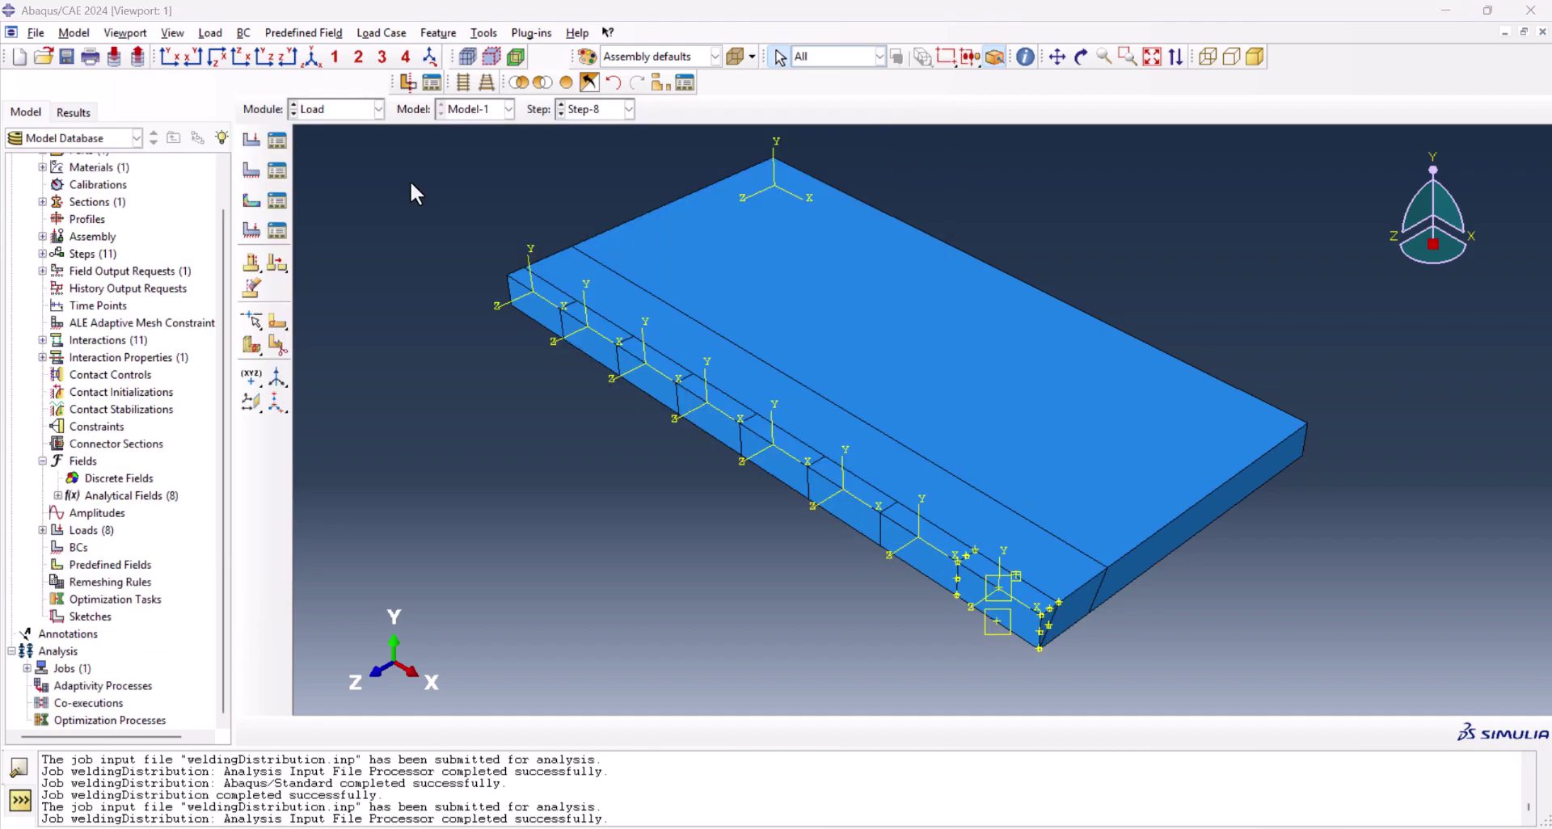
# Create a predefined field in the death step over the whole plate with a magnitude of 25, and review its definition
pyautogui.click(259, 197)
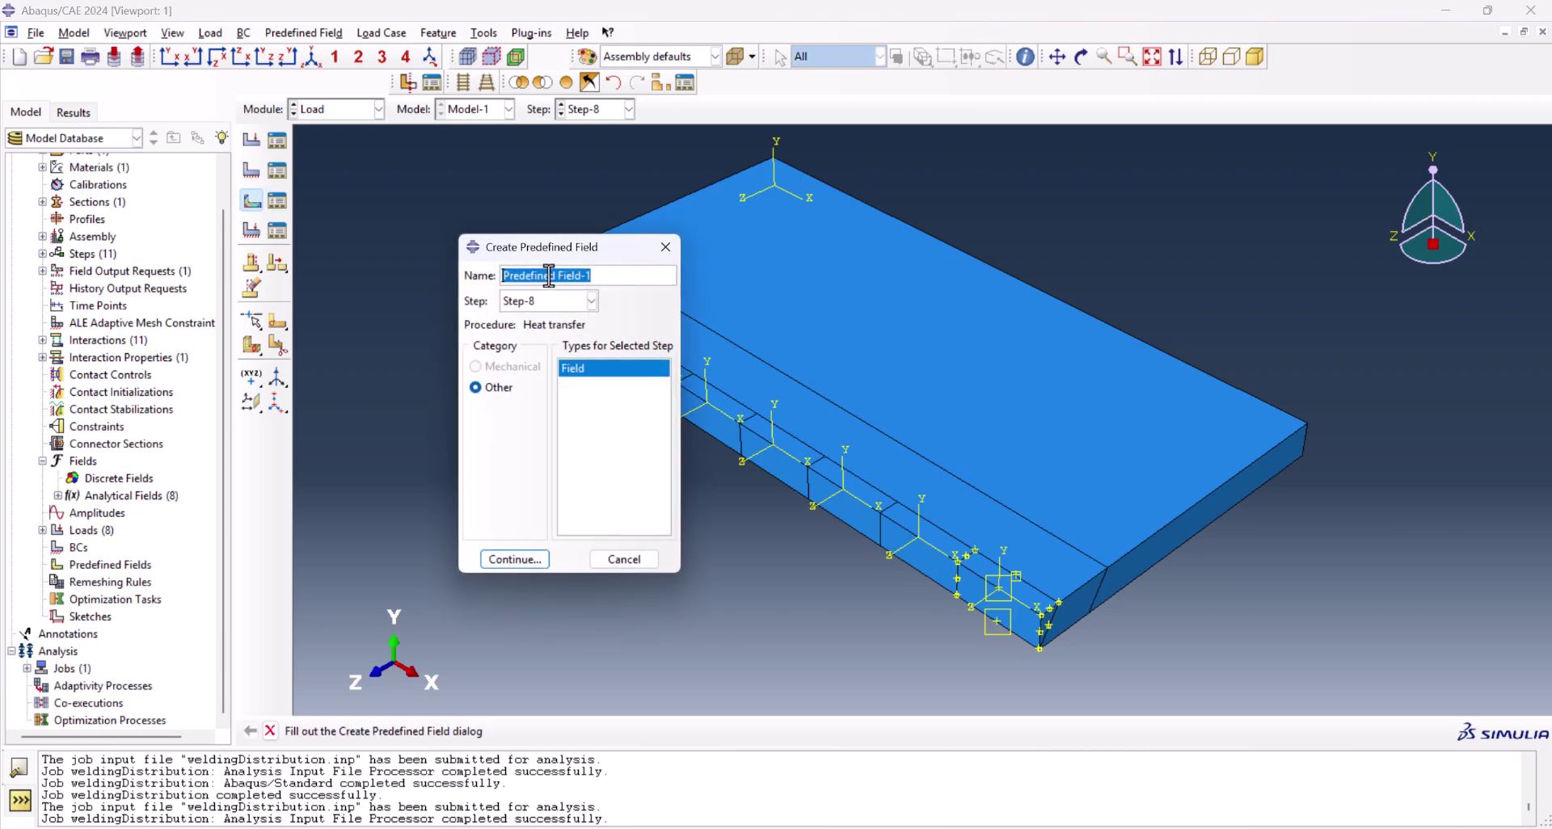
pyautogui.click(560, 304)
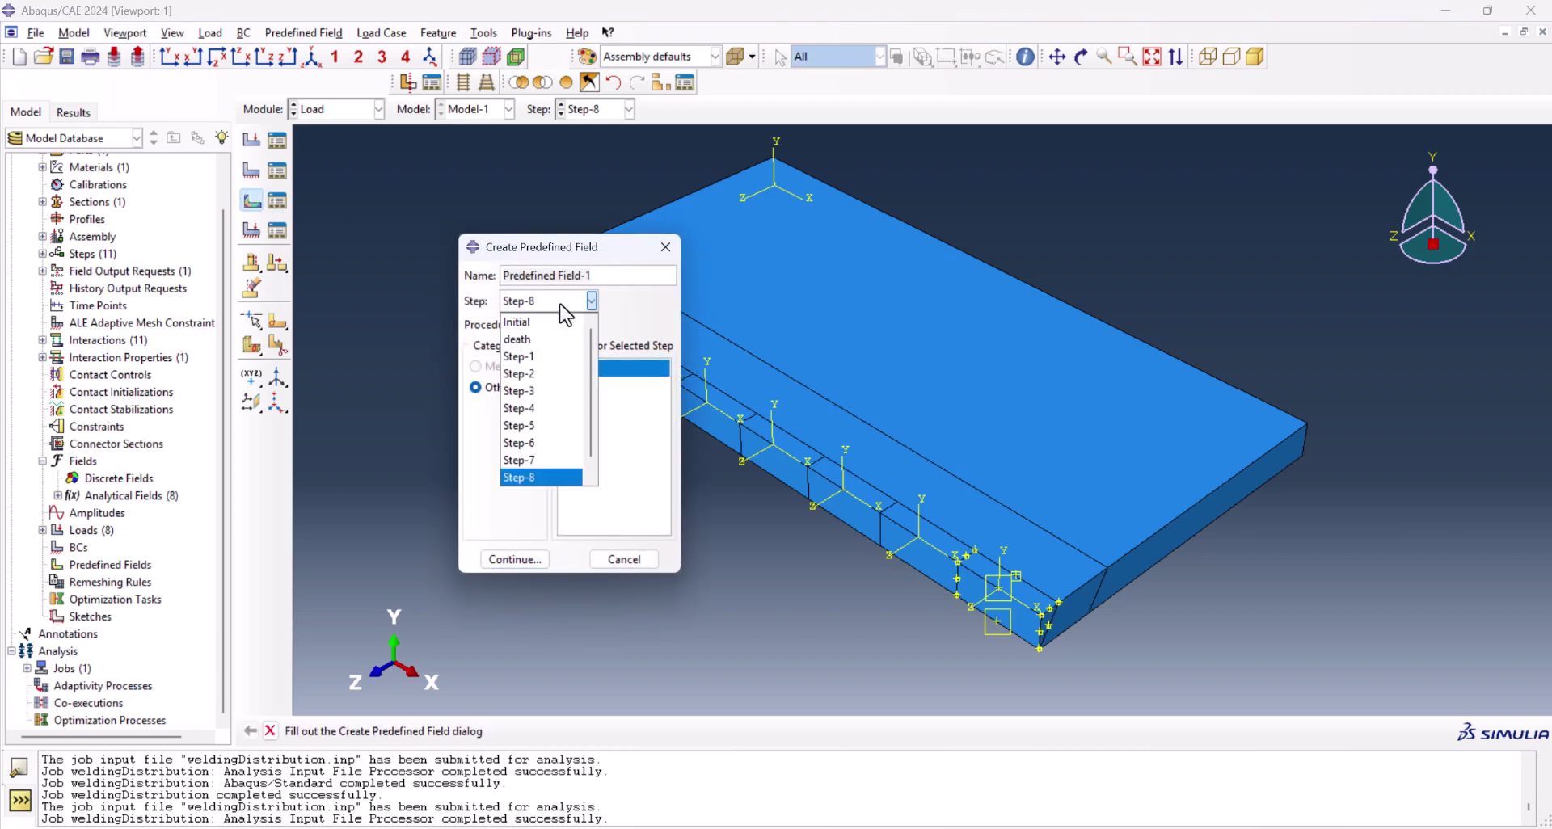
pyautogui.click(553, 346)
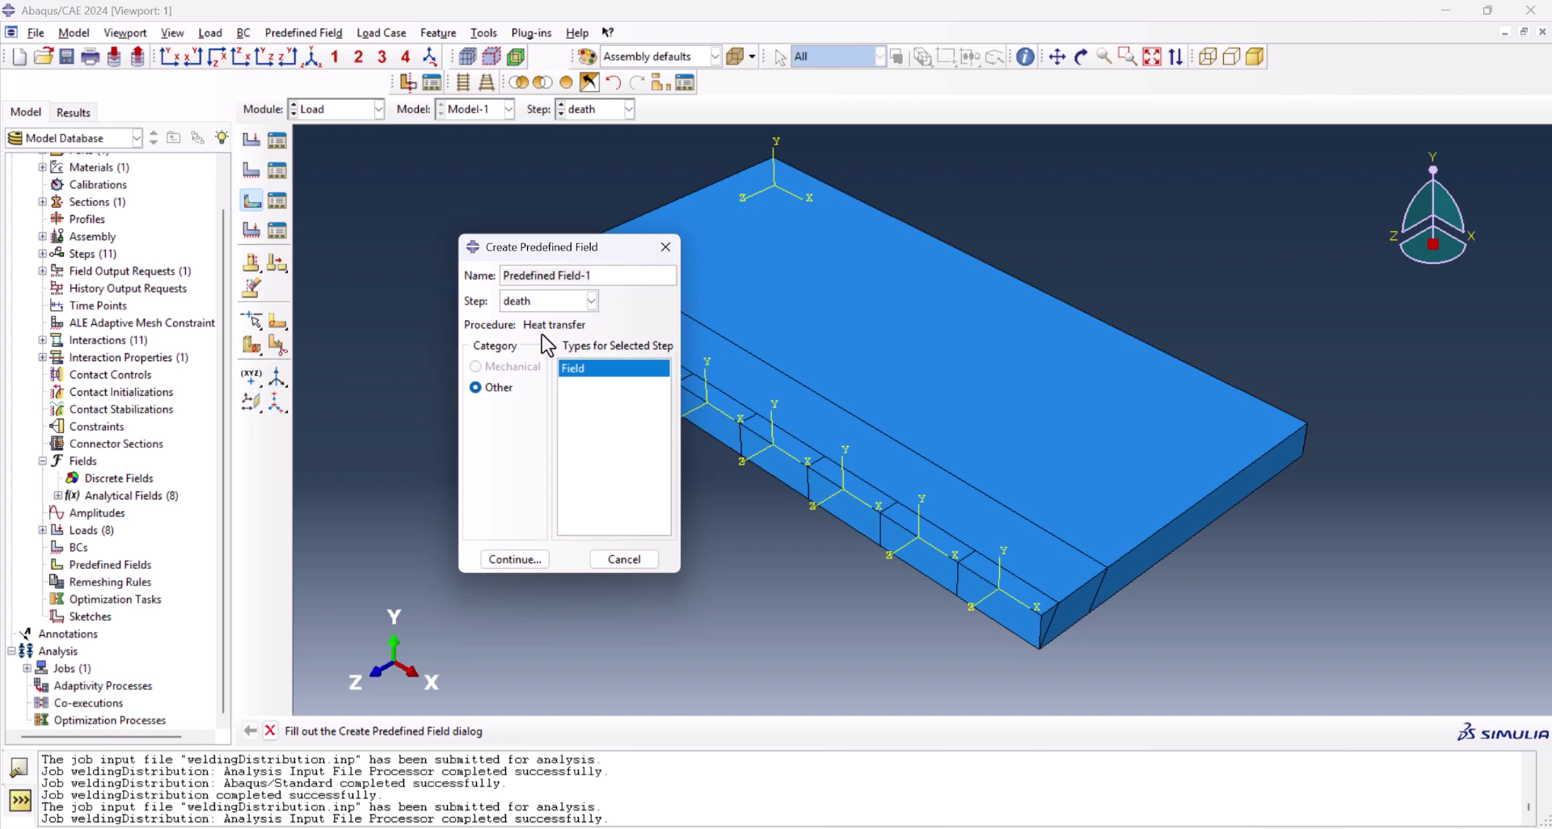
pyautogui.click(503, 558)
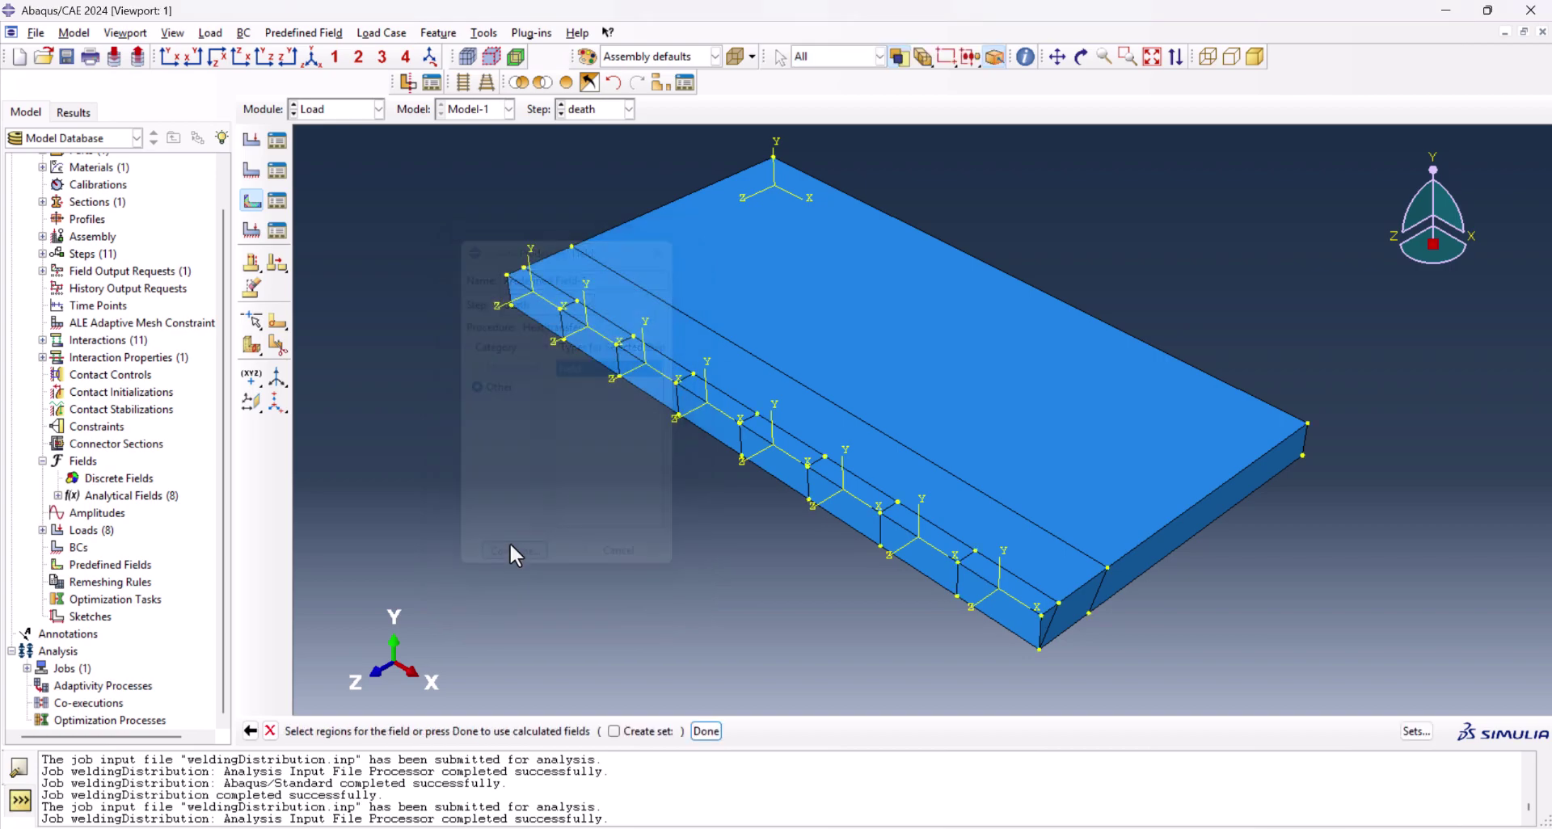
pyautogui.moveTo(404, 151); pyautogui.dragTo(1359, 655)
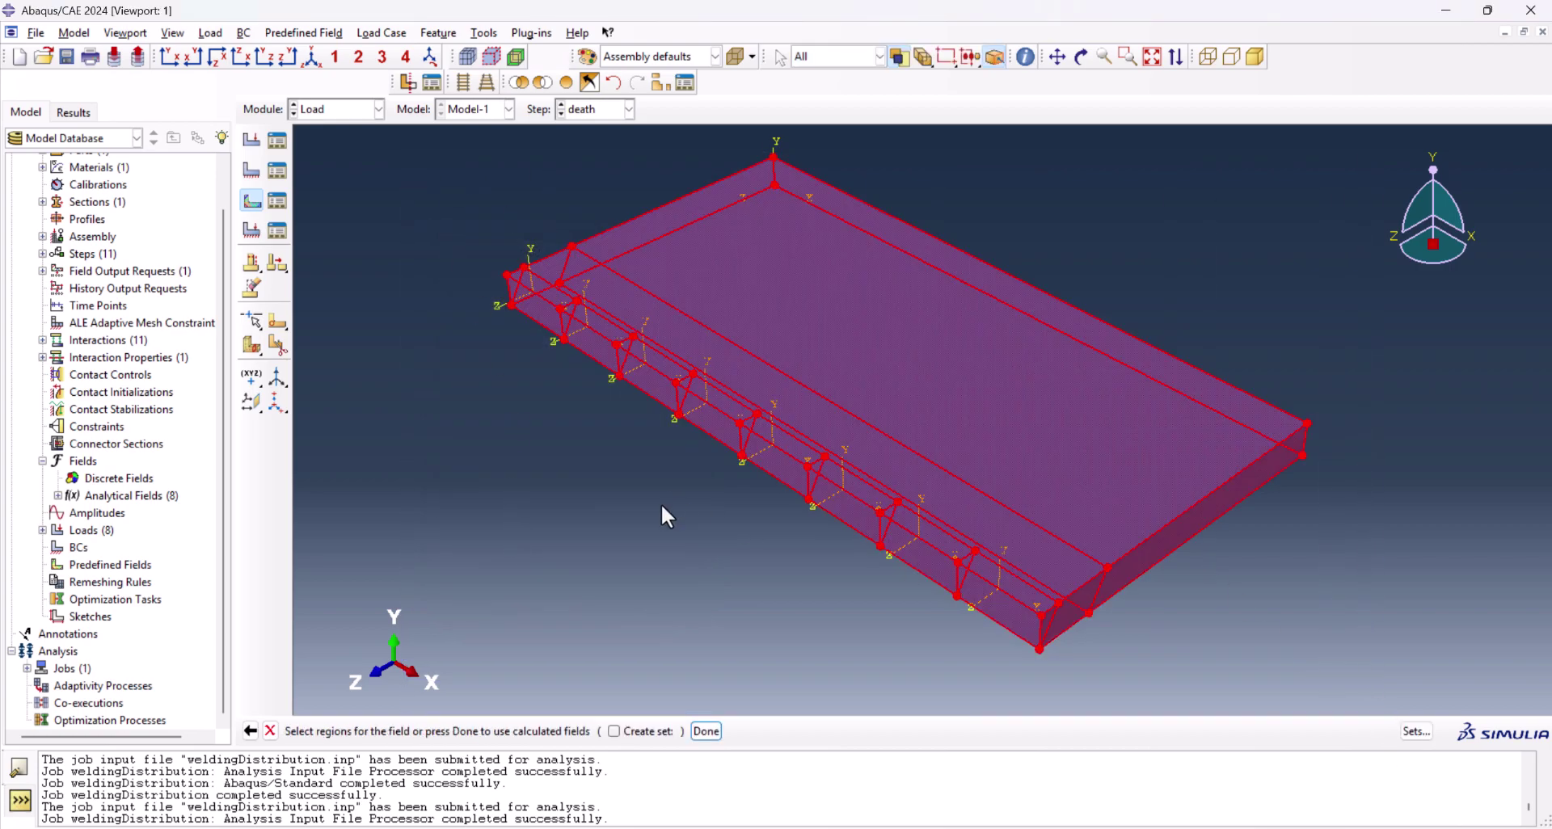
pyautogui.click(716, 730)
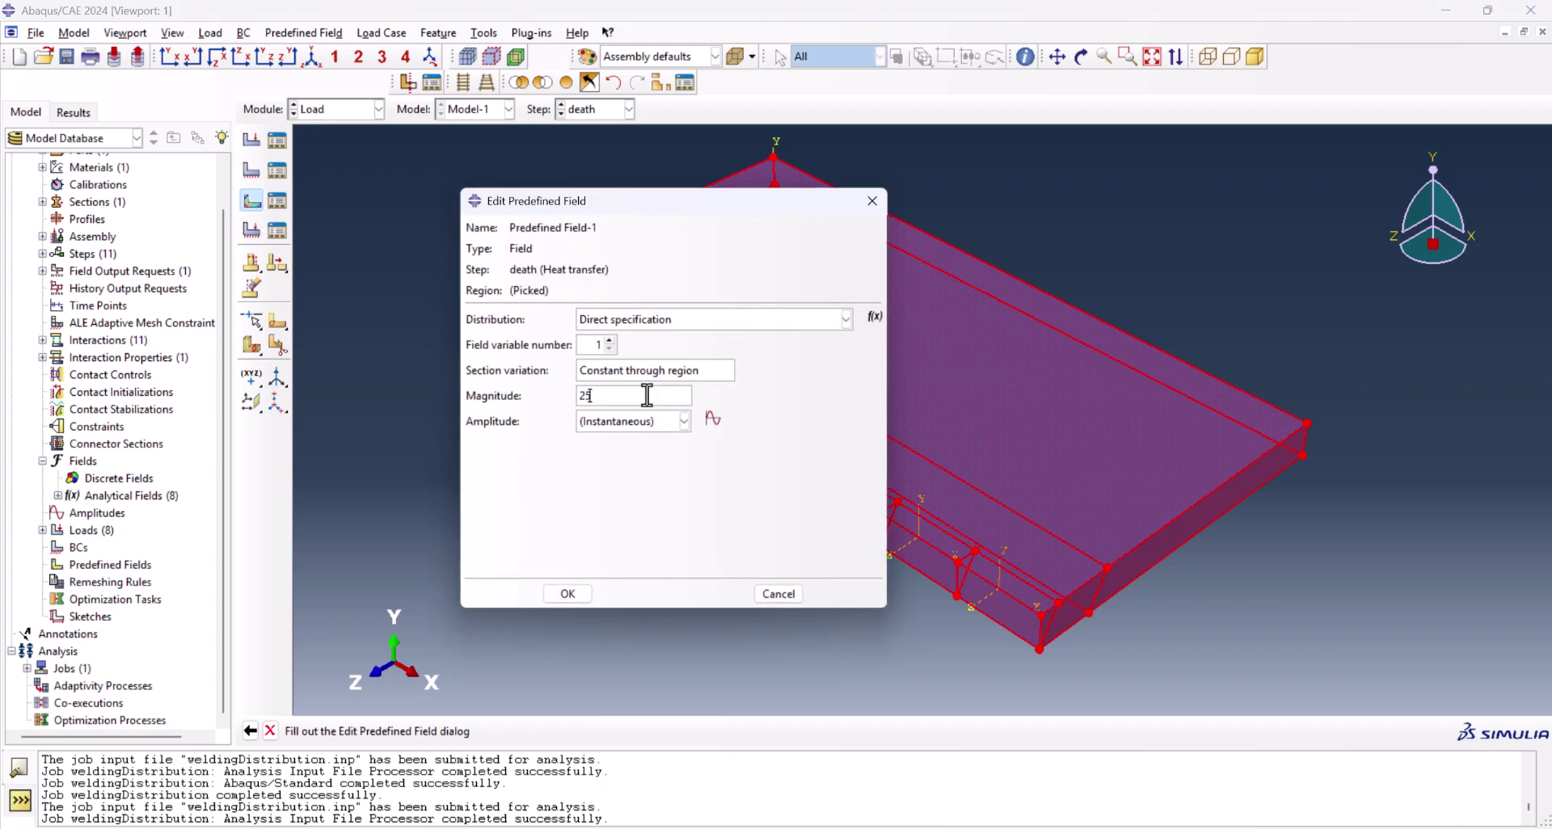
pyautogui.click(569, 594)
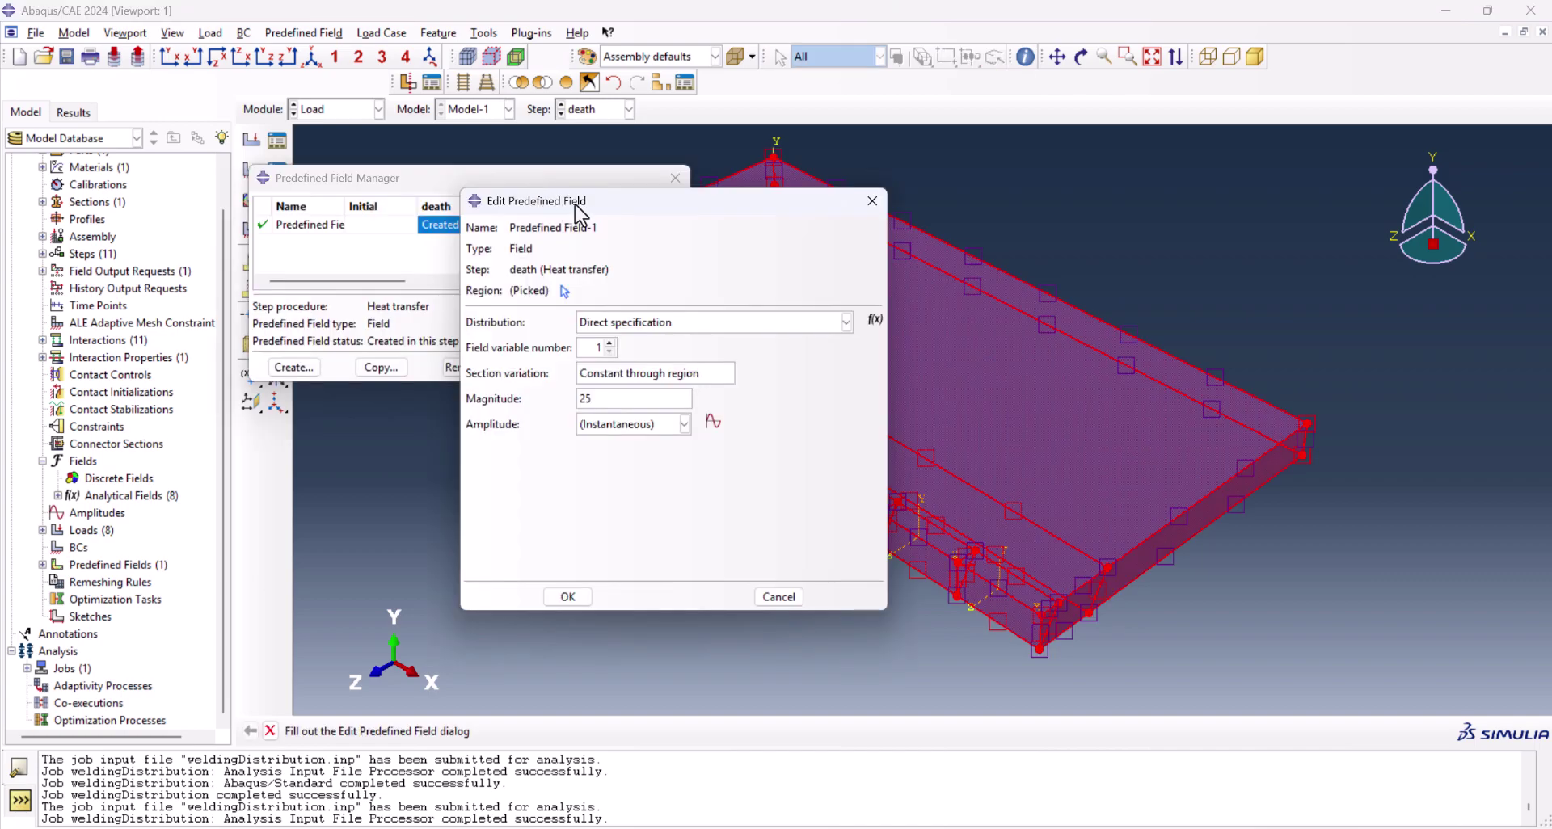
pyautogui.moveTo(598, 214); pyautogui.dragTo(359, 212)
pyautogui.click(634, 199)
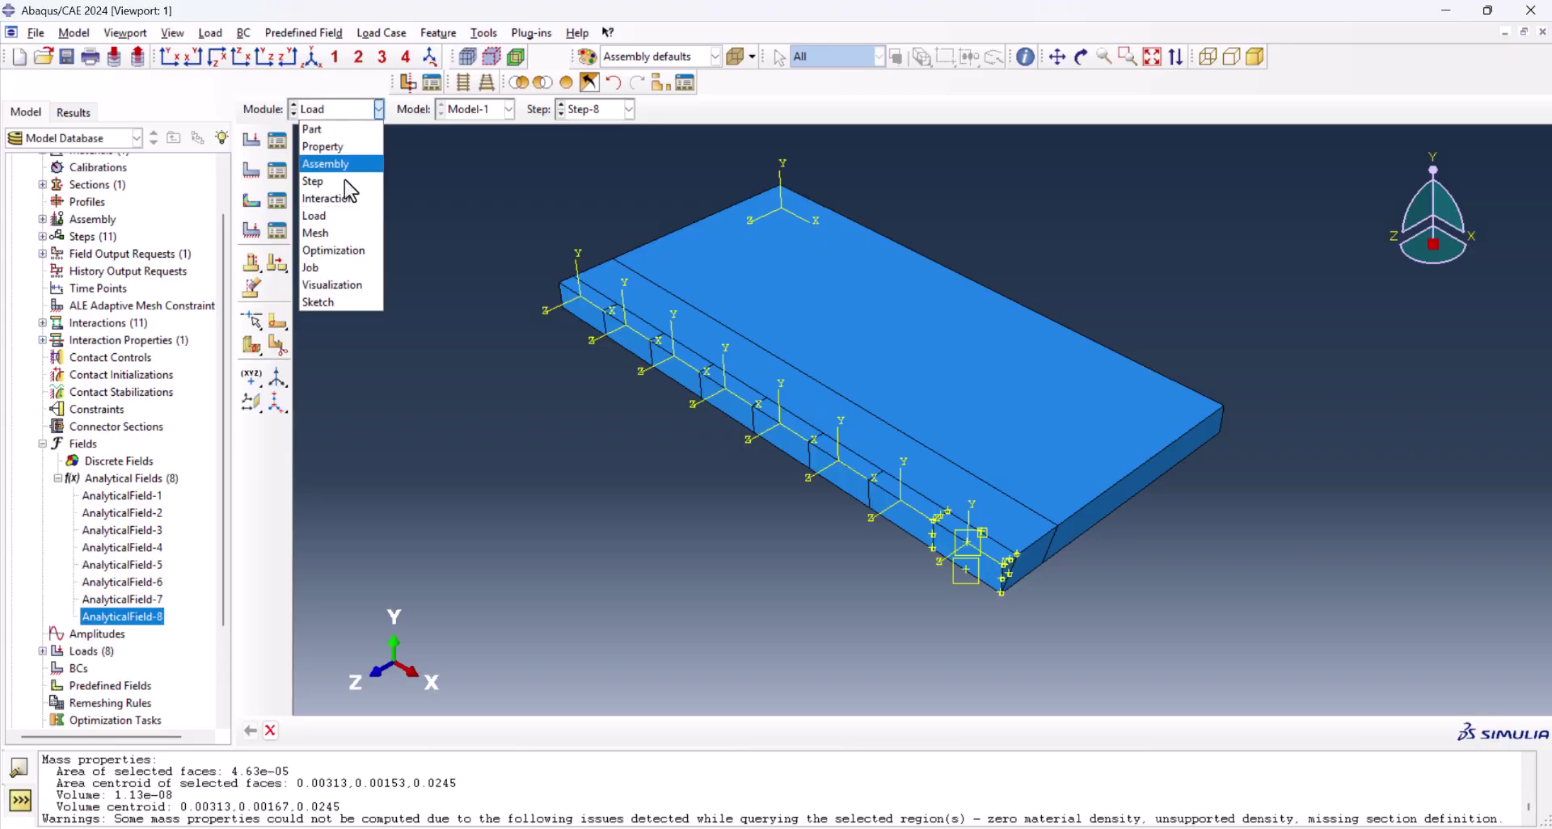
# Assign the standard linear Heat Transfer element type to all cells of Part-1 for meshing
pyautogui.click(336, 232)
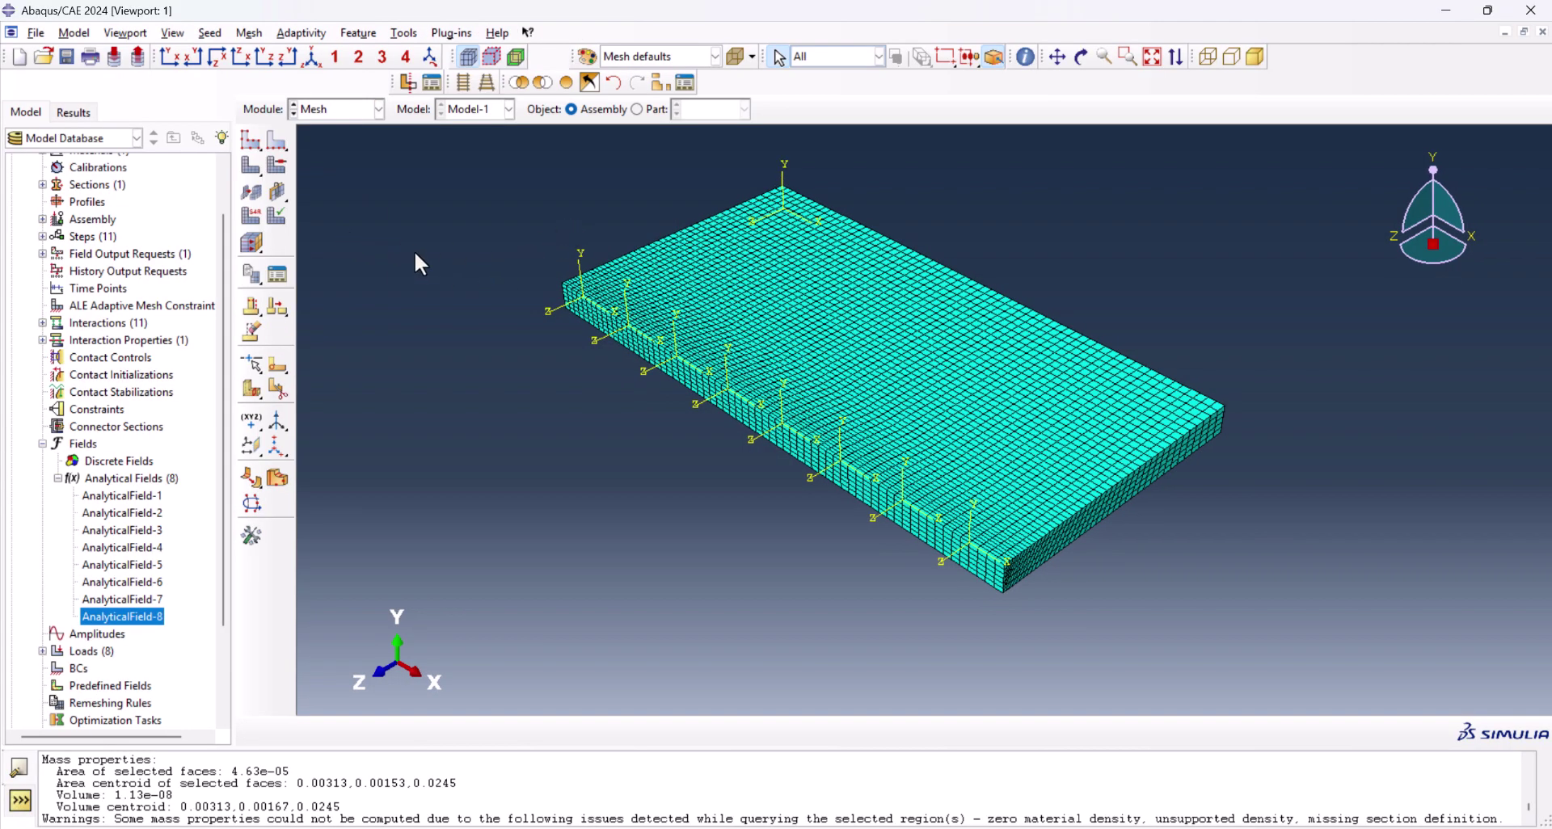
pyautogui.click(656, 111)
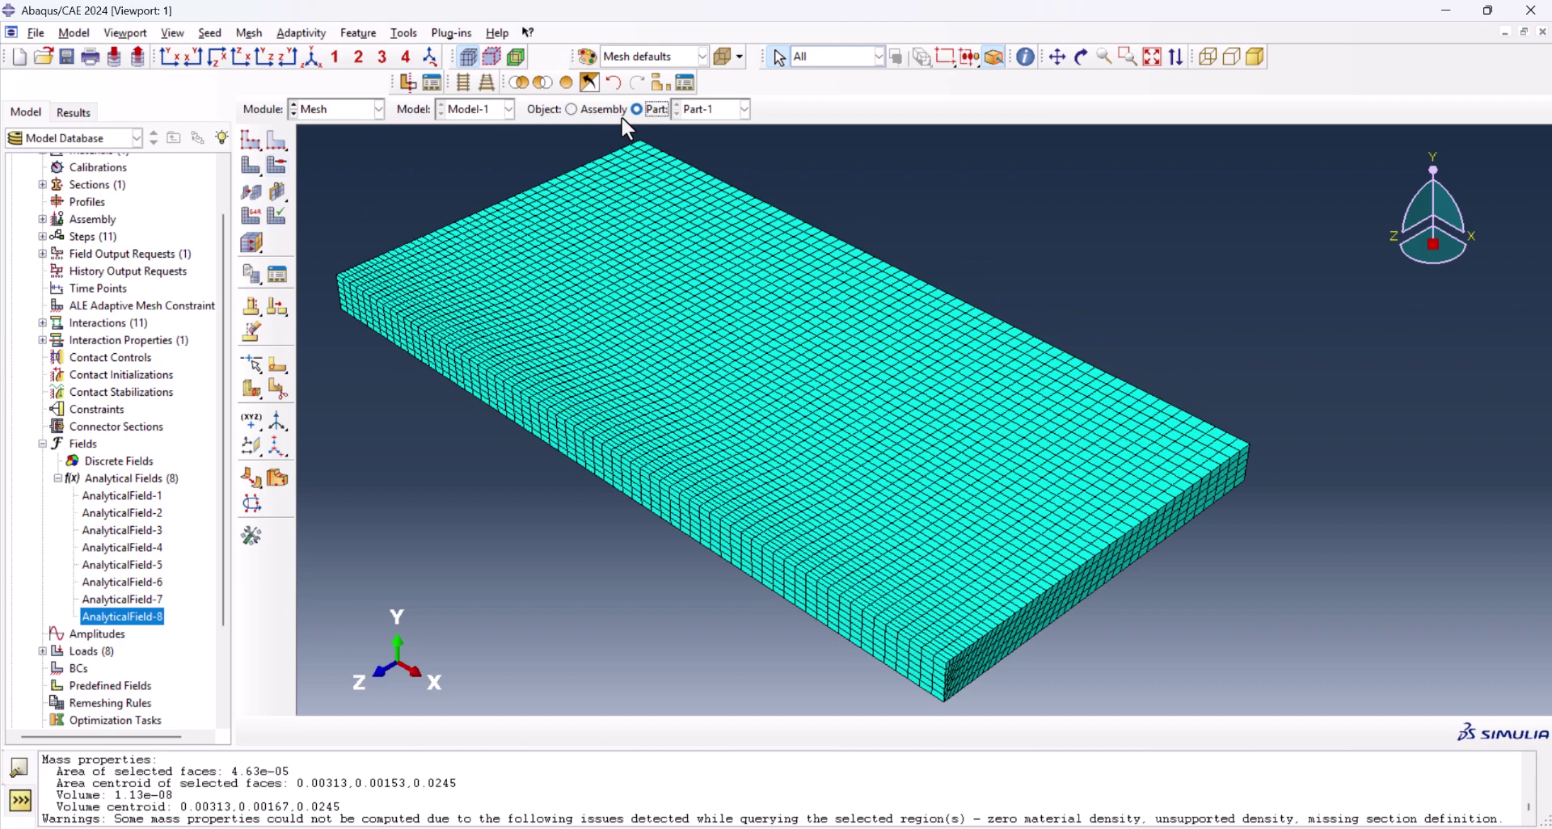
pyautogui.click(252, 216)
pyautogui.scroll(-2, 489, 184)
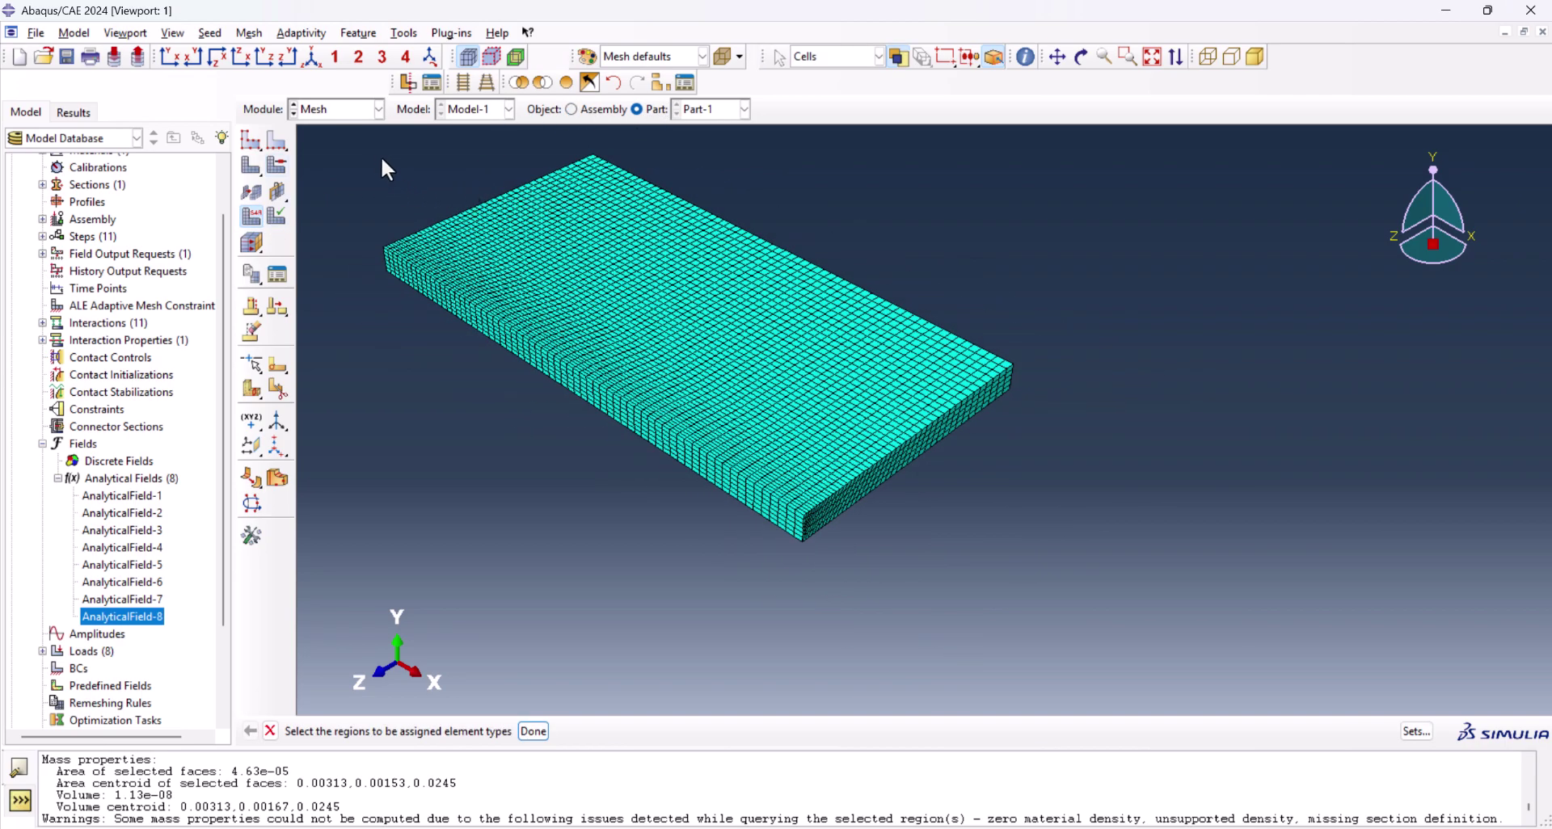
pyautogui.click(711, 465)
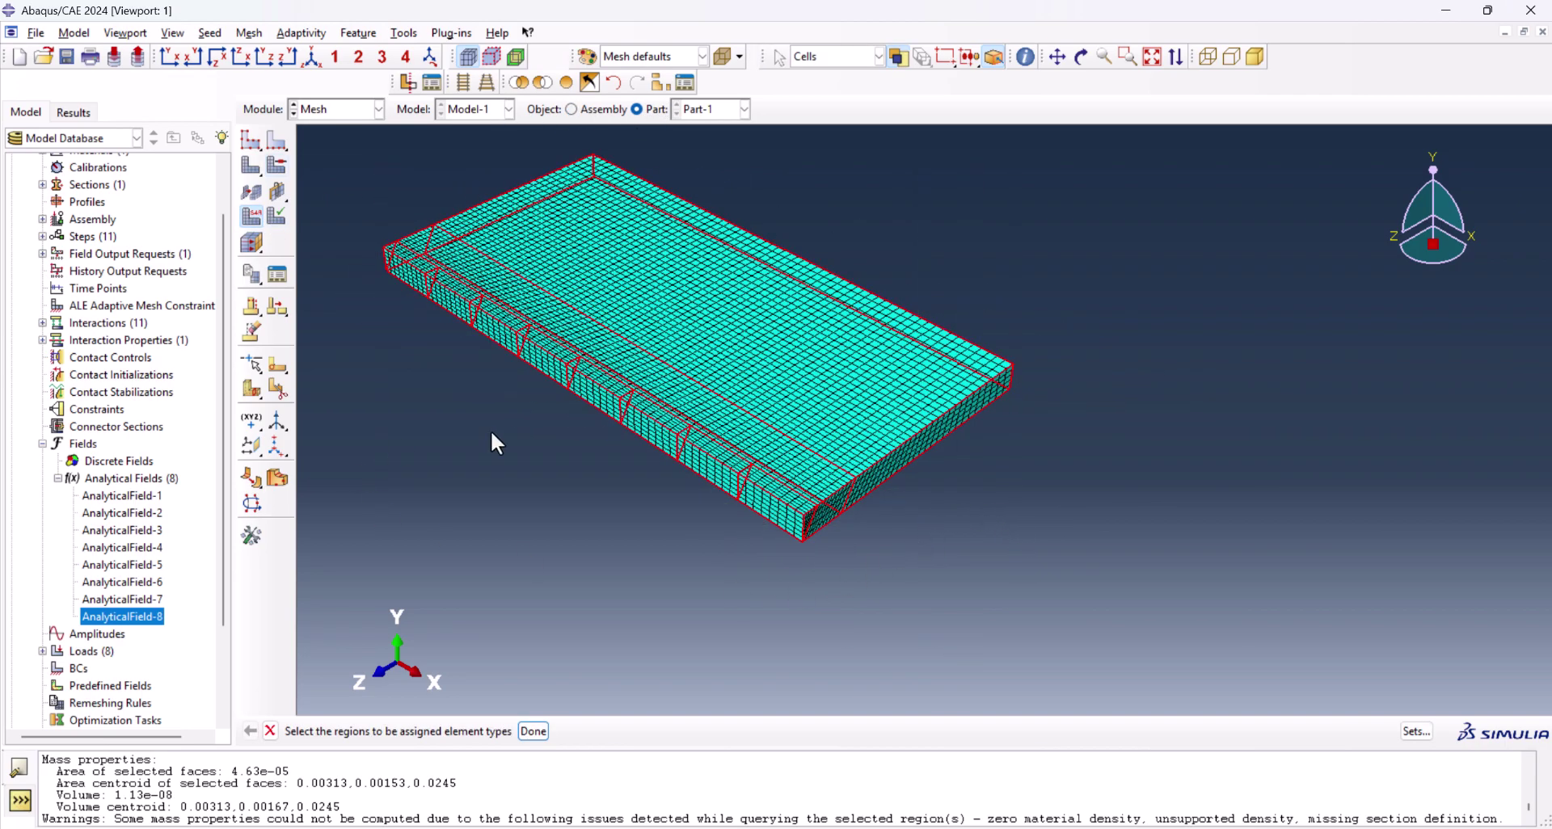
pyautogui.click(534, 732)
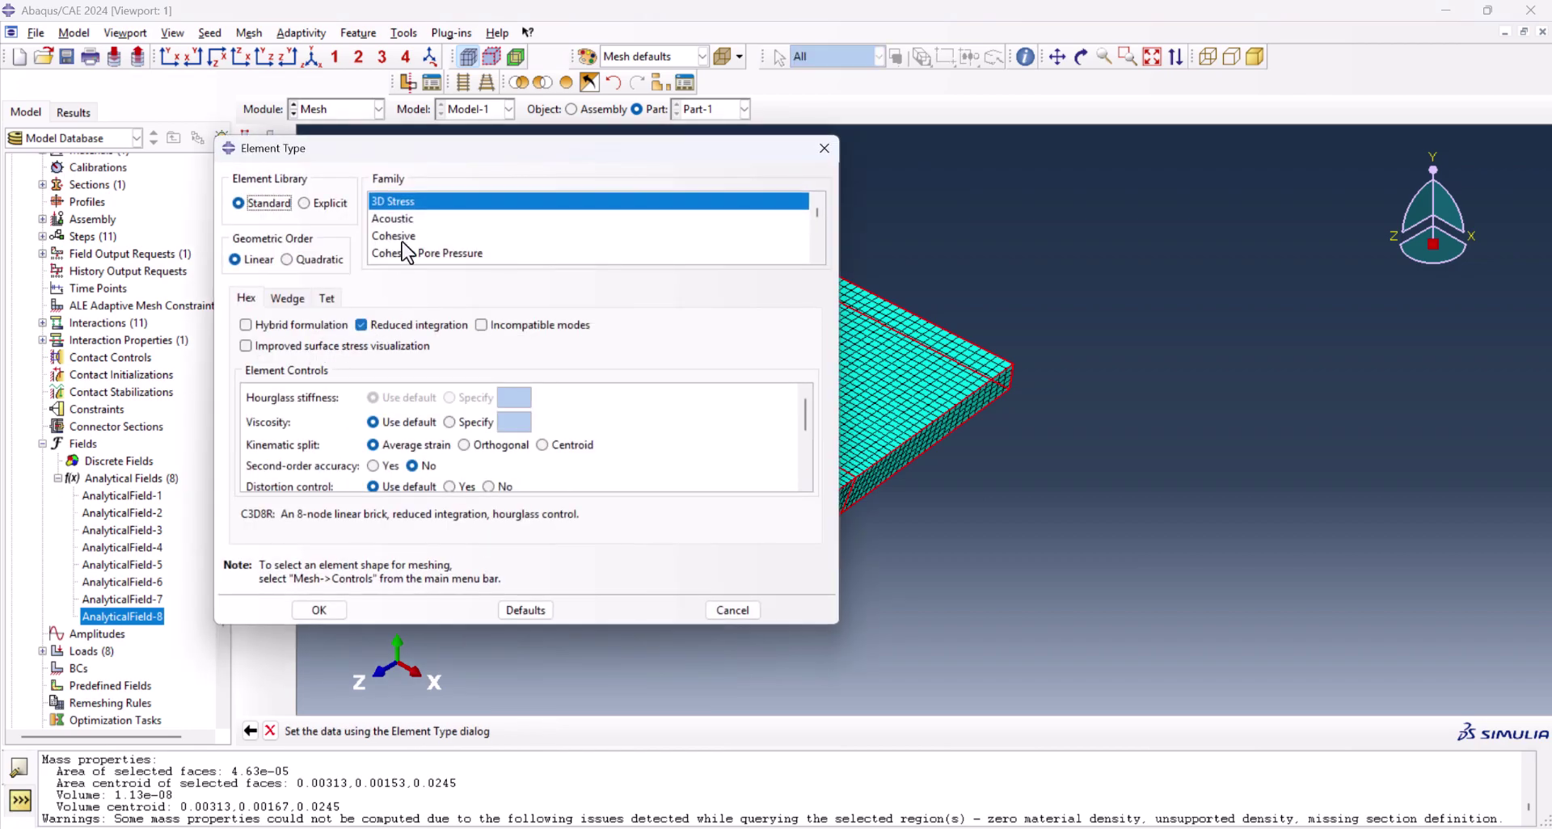
pyautogui.scroll(-1, 427, 226)
pyautogui.scroll(-3, 424, 227)
pyautogui.click(450, 253)
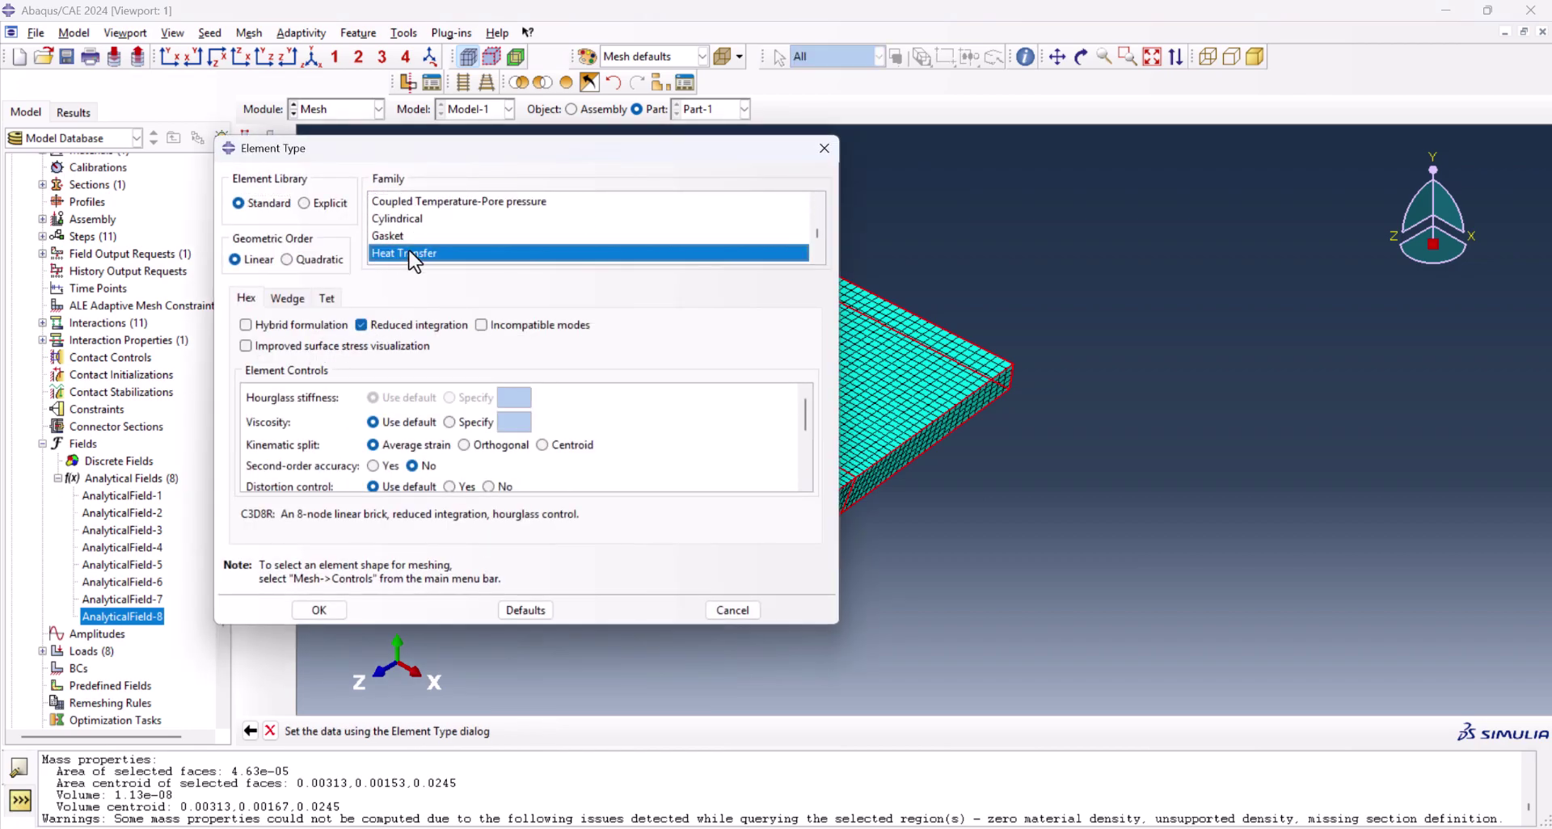
pyautogui.click(321, 609)
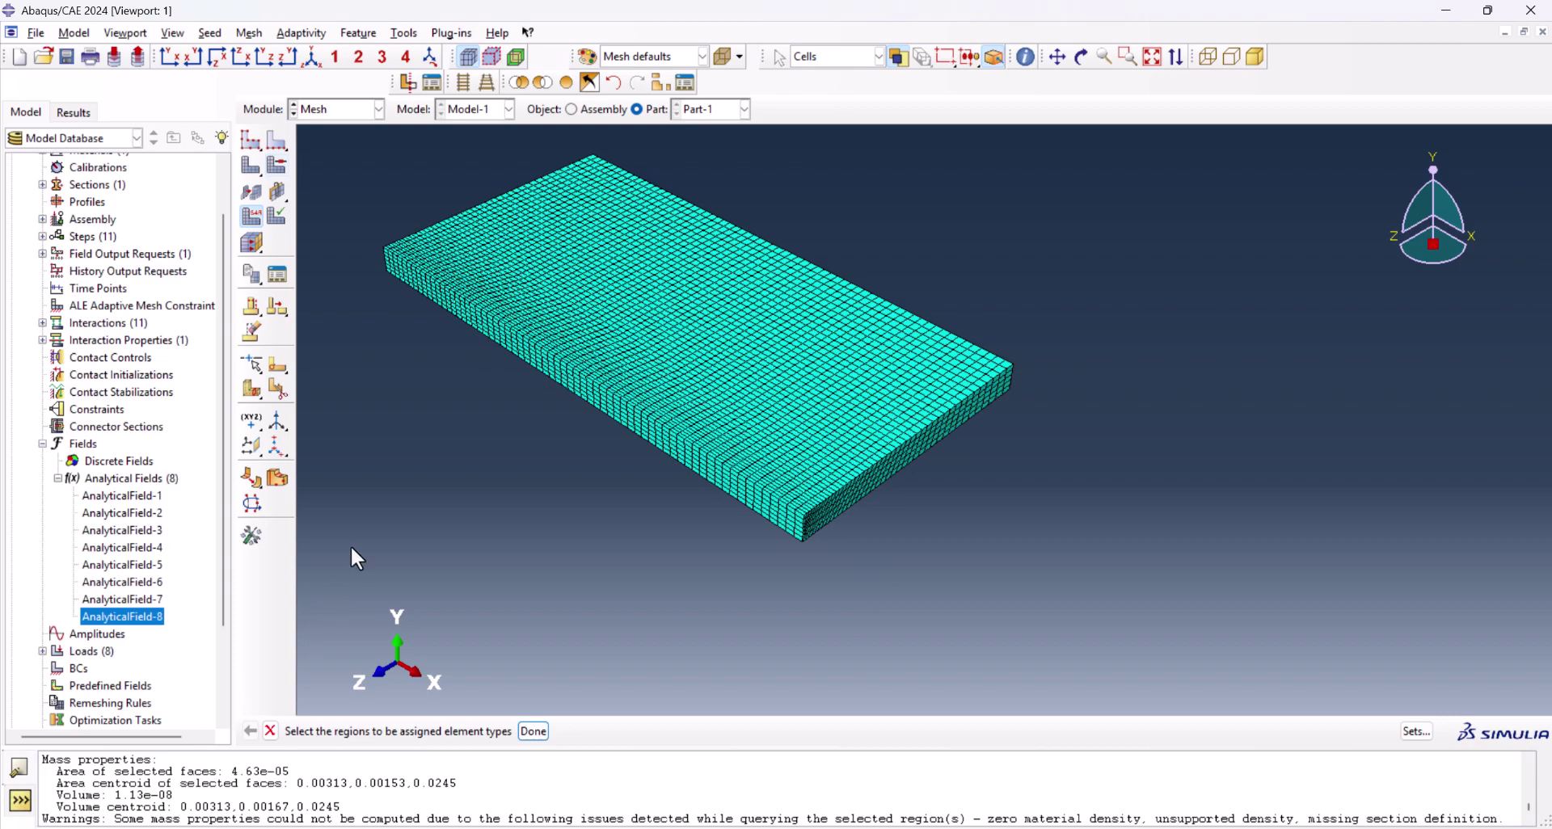
# In the Job module, edit the Model-1 attributes to set absolute zero temperature to -273.15 and enable the Stefan-Boltzmann constant
pyautogui.click(368, 110)
pyautogui.click(326, 267)
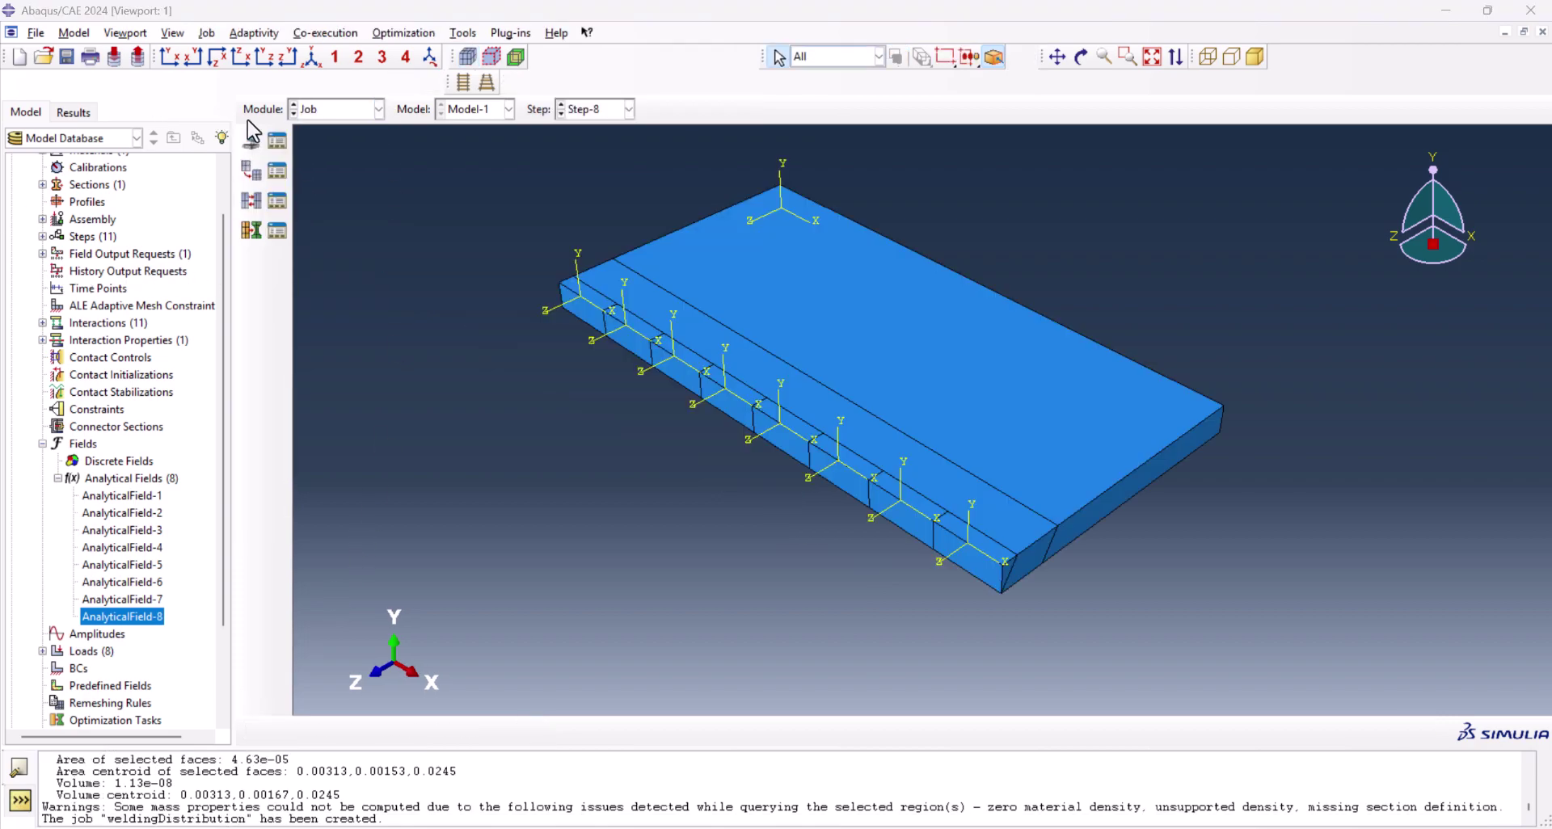
pyautogui.click(36, 33)
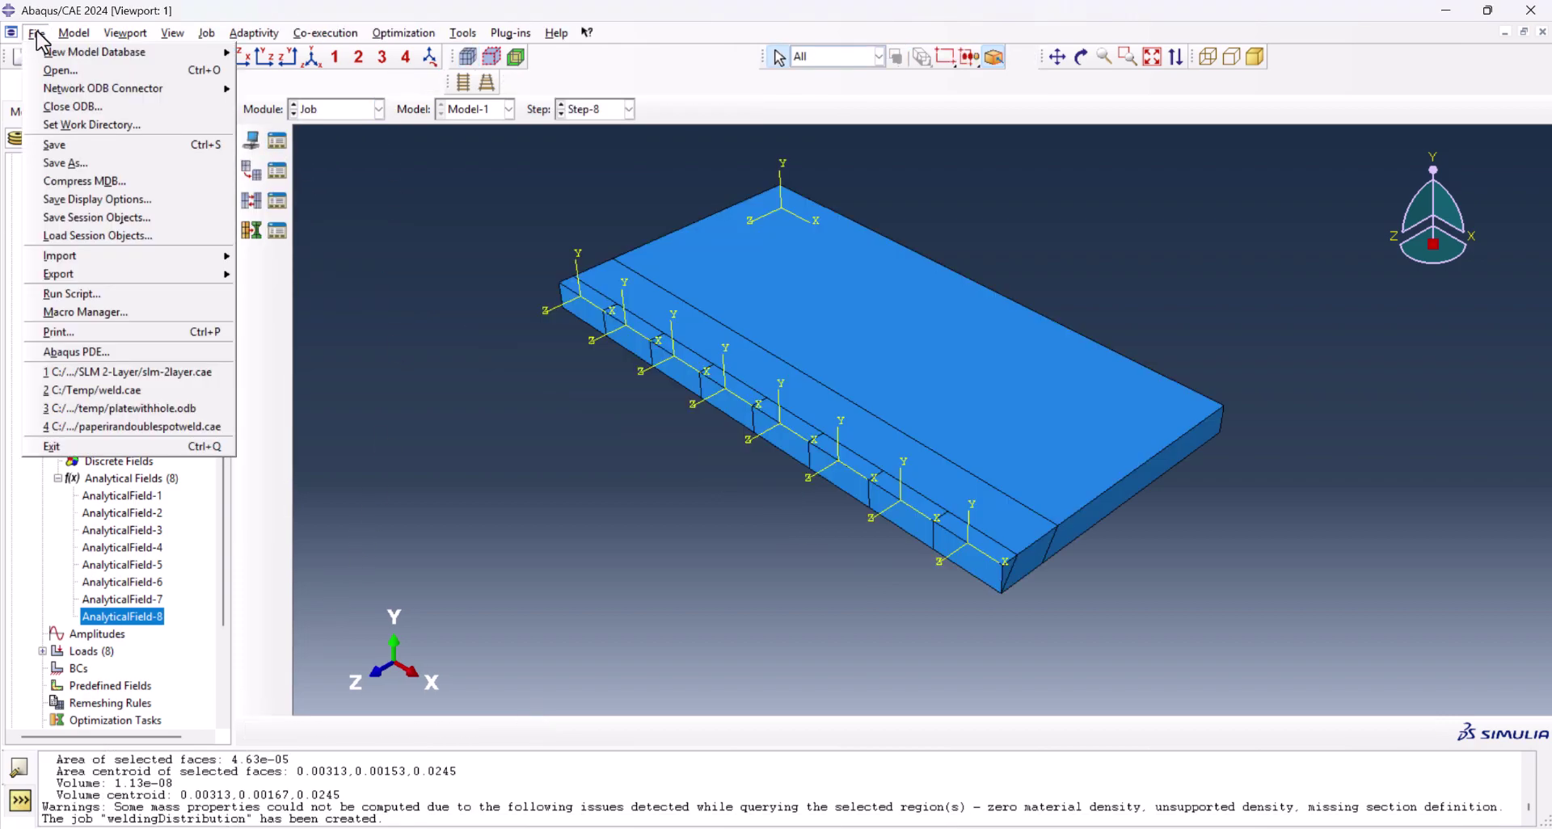
pyautogui.moveTo(74, 33)
pyautogui.moveTo(127, 90)
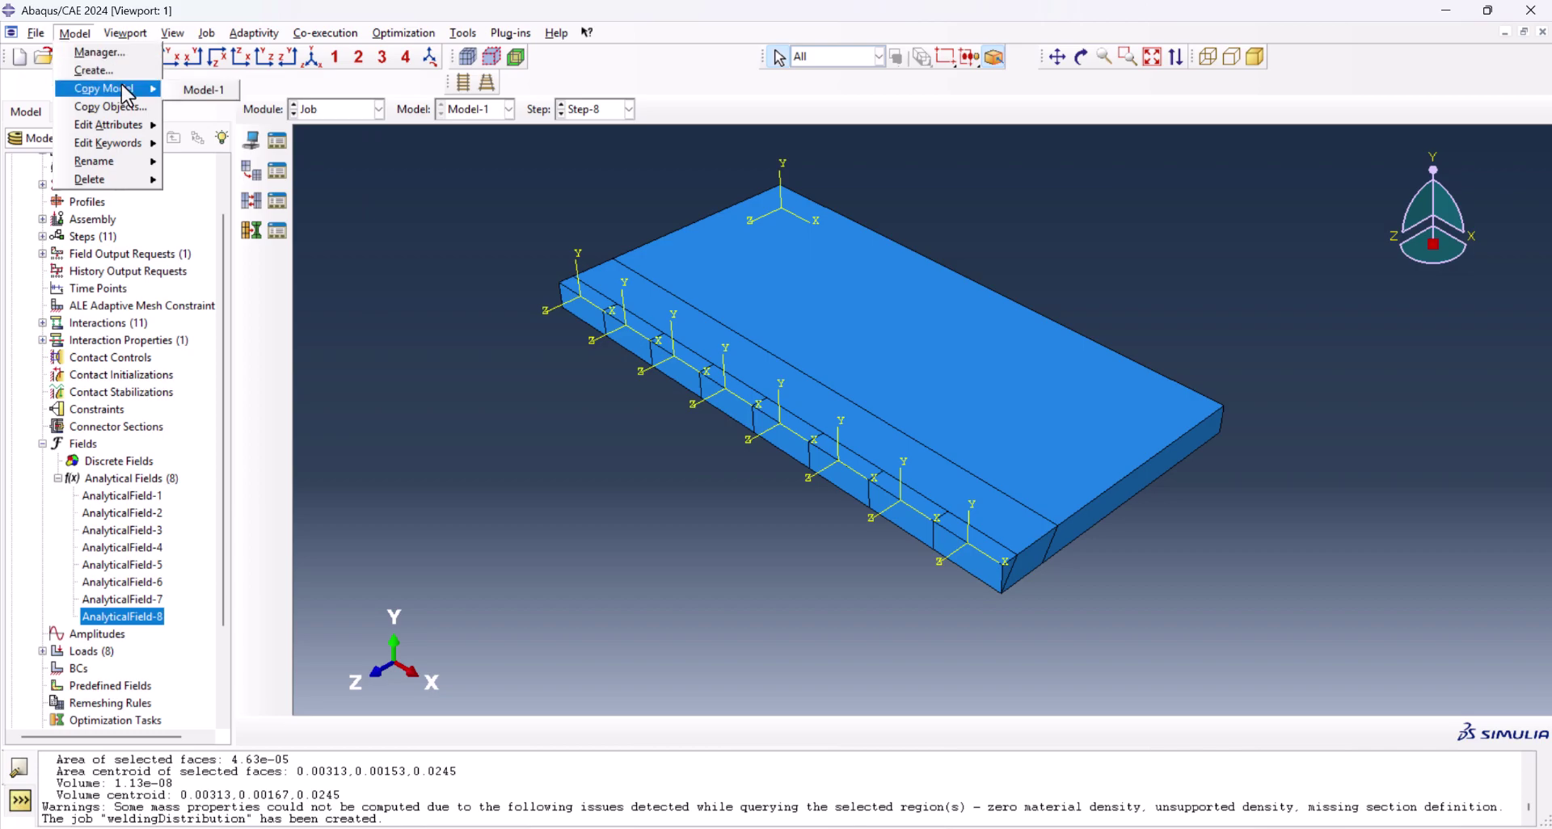
pyautogui.click(198, 126)
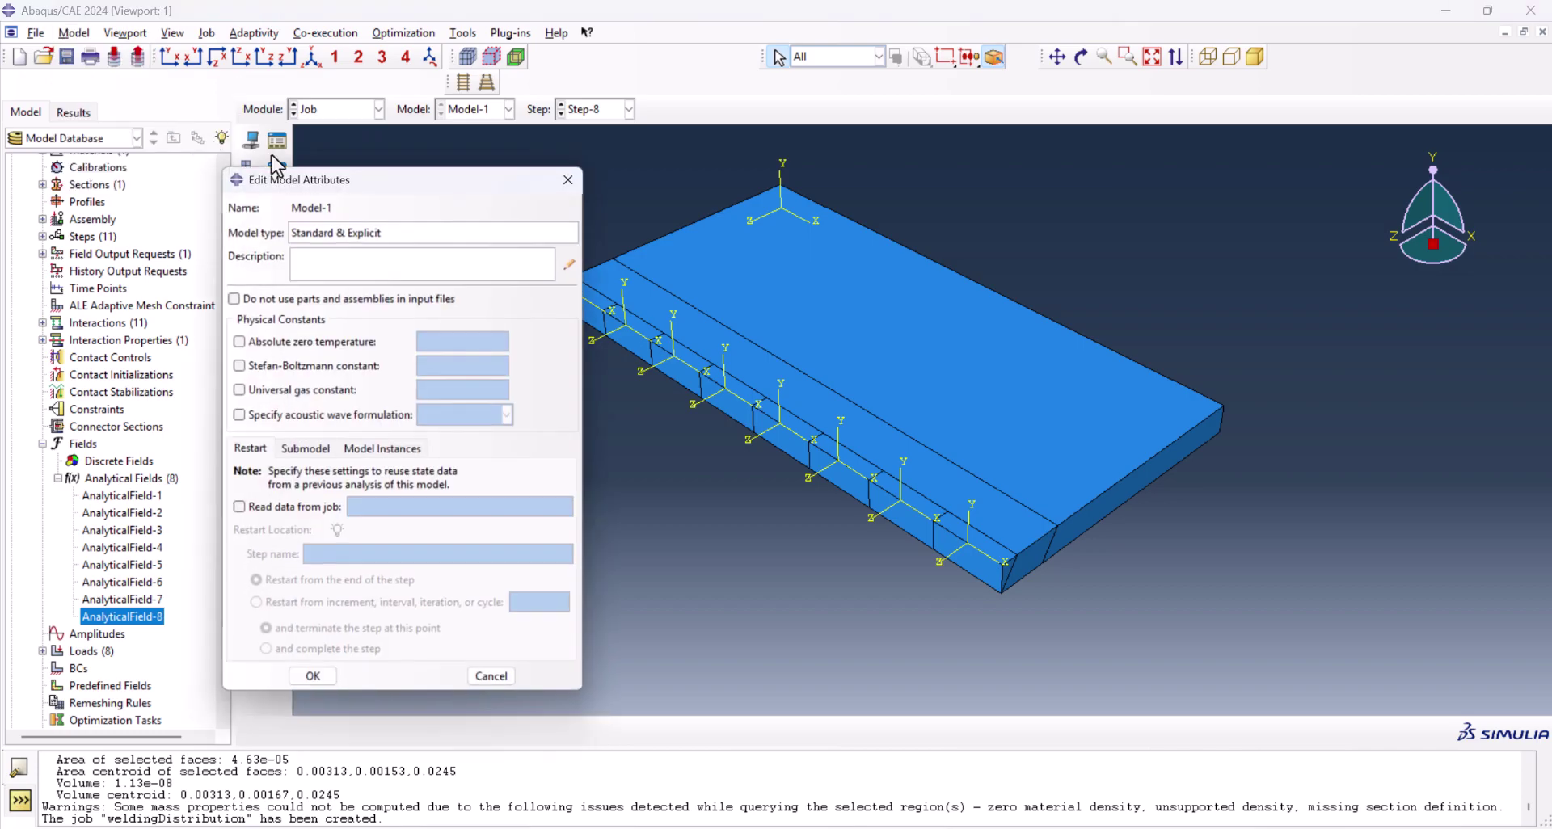
pyautogui.click(313, 343)
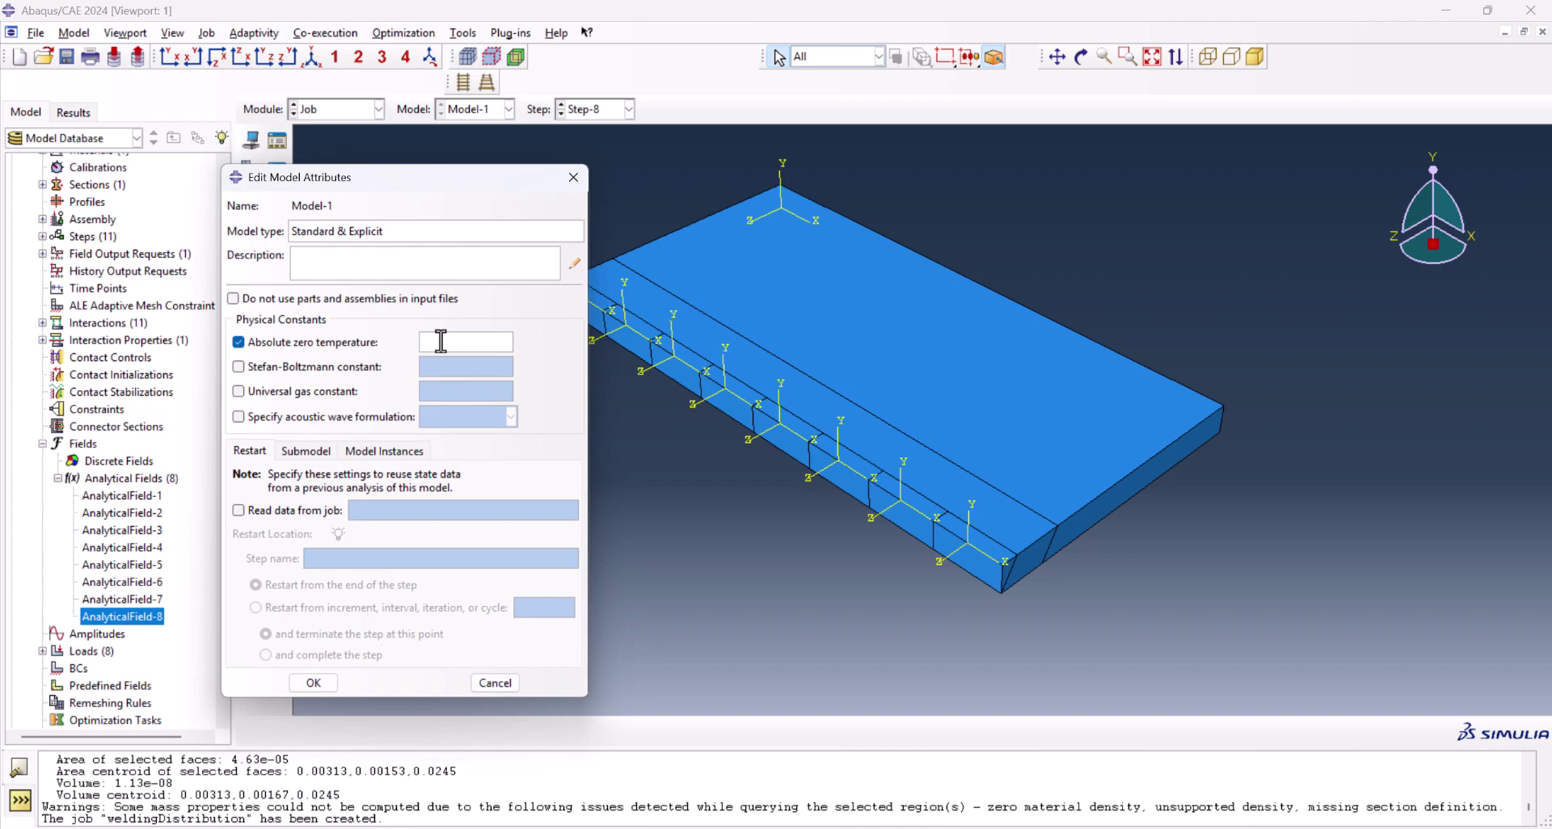
pyautogui.write('-273.15')
pyautogui.click(347, 369)
pyautogui.click(313, 683)
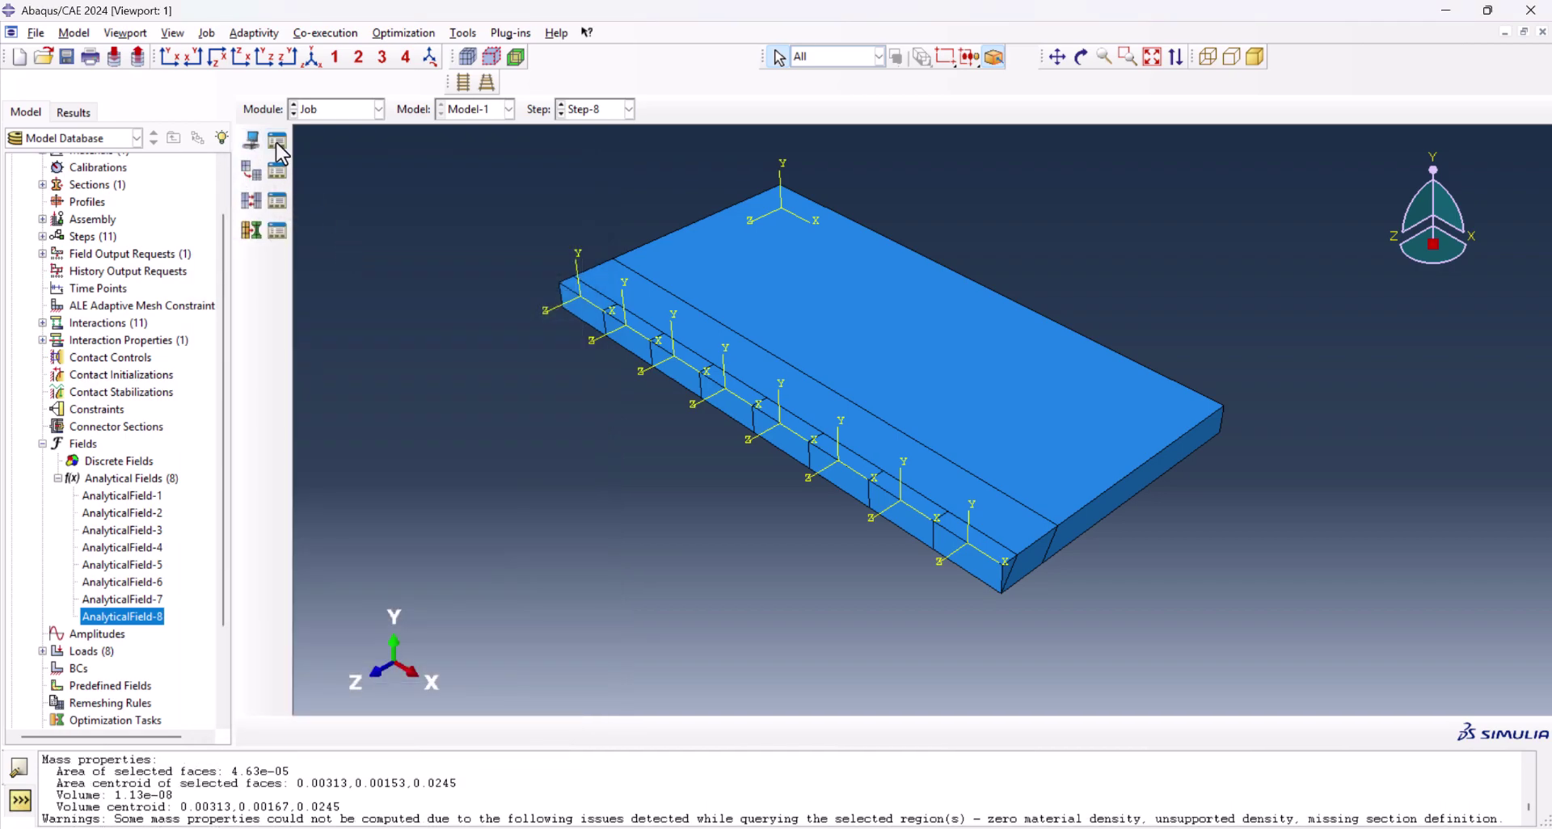
# Create a full analysis job named weldingDistribution for Model-1 with the default settings
pyautogui.click(277, 141)
pyautogui.click(1382, 63)
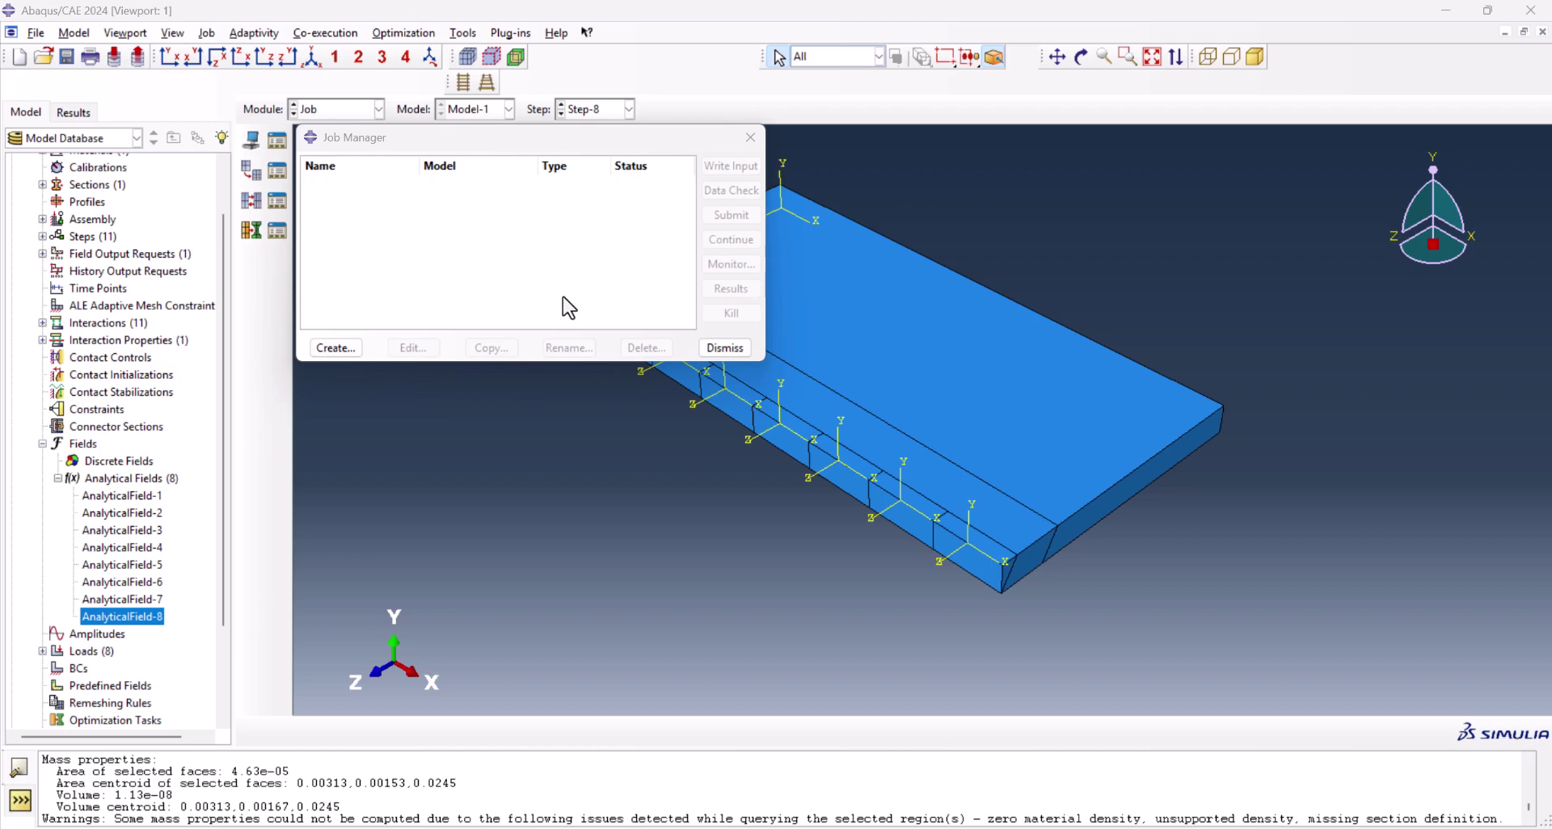
pyautogui.click(346, 350)
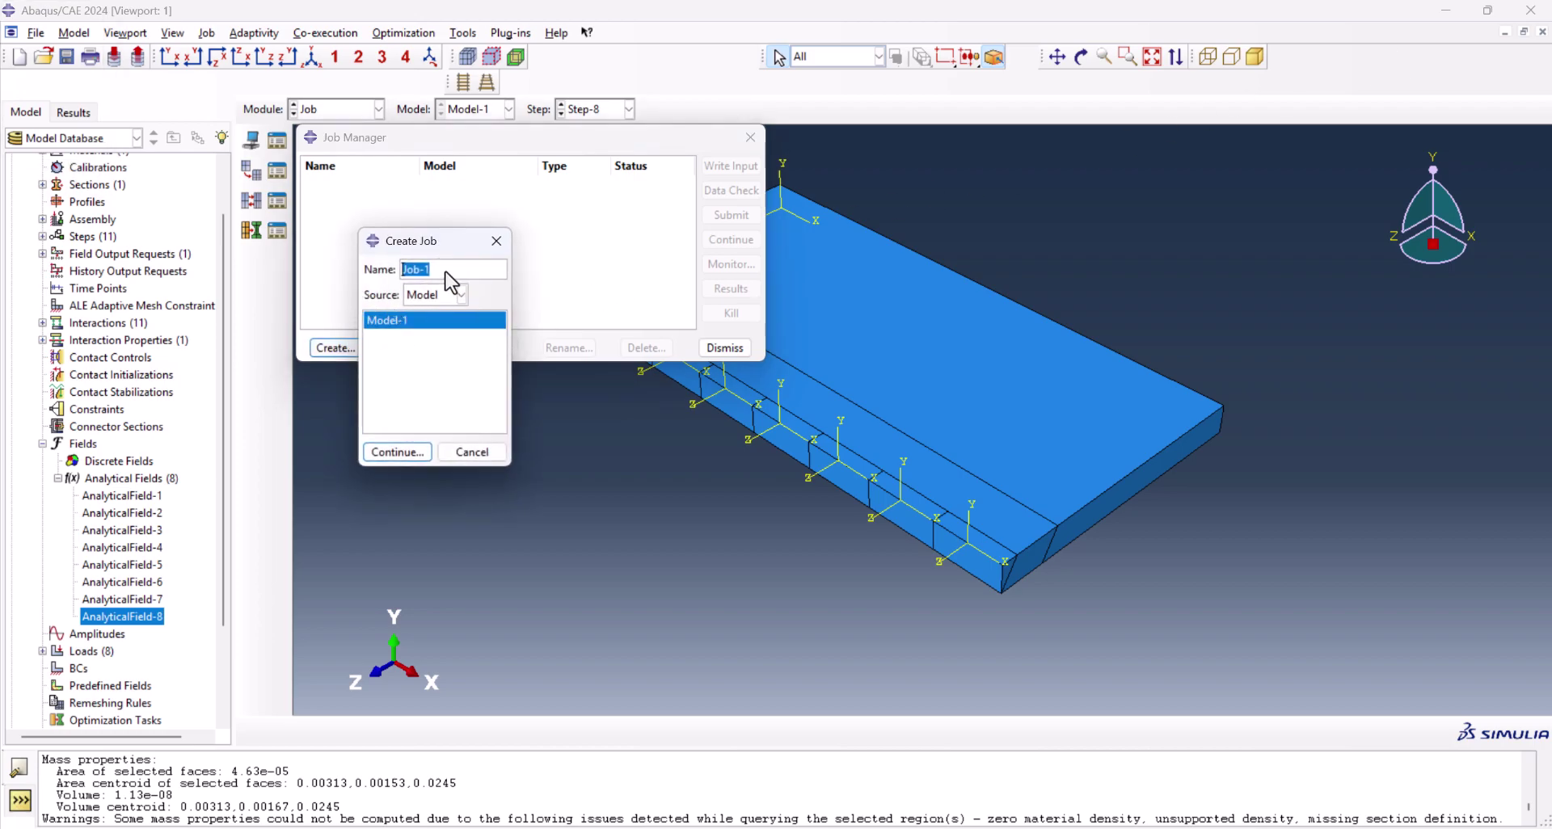
pyautogui.write('welding')
pyautogui.write('ion')
pyautogui.click(401, 452)
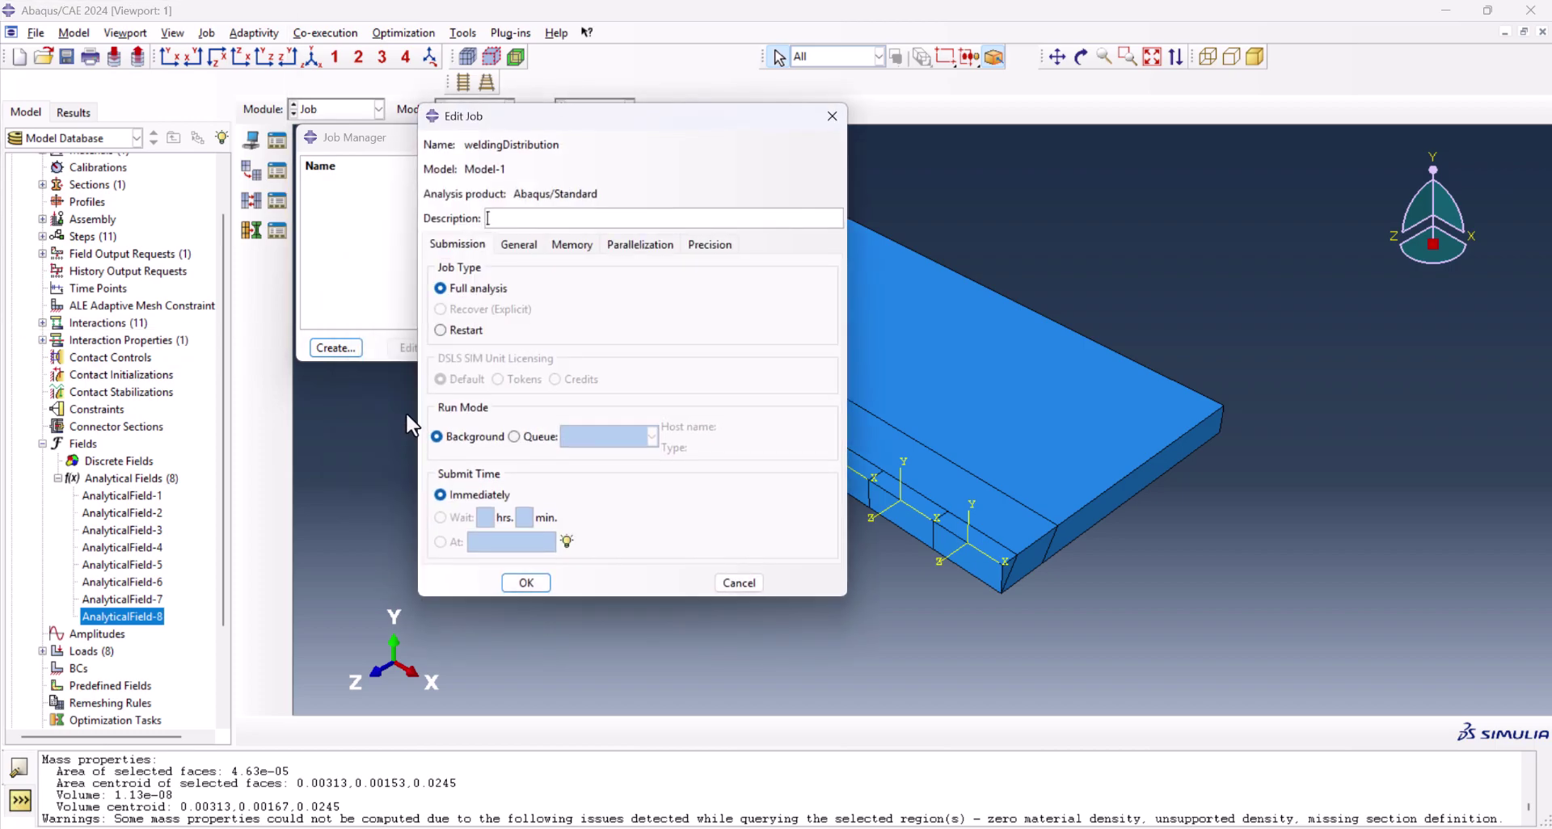
pyautogui.click(526, 583)
# Submit the weldingDistribution job and monitor its progress until the analysis is done
pyautogui.click(725, 216)
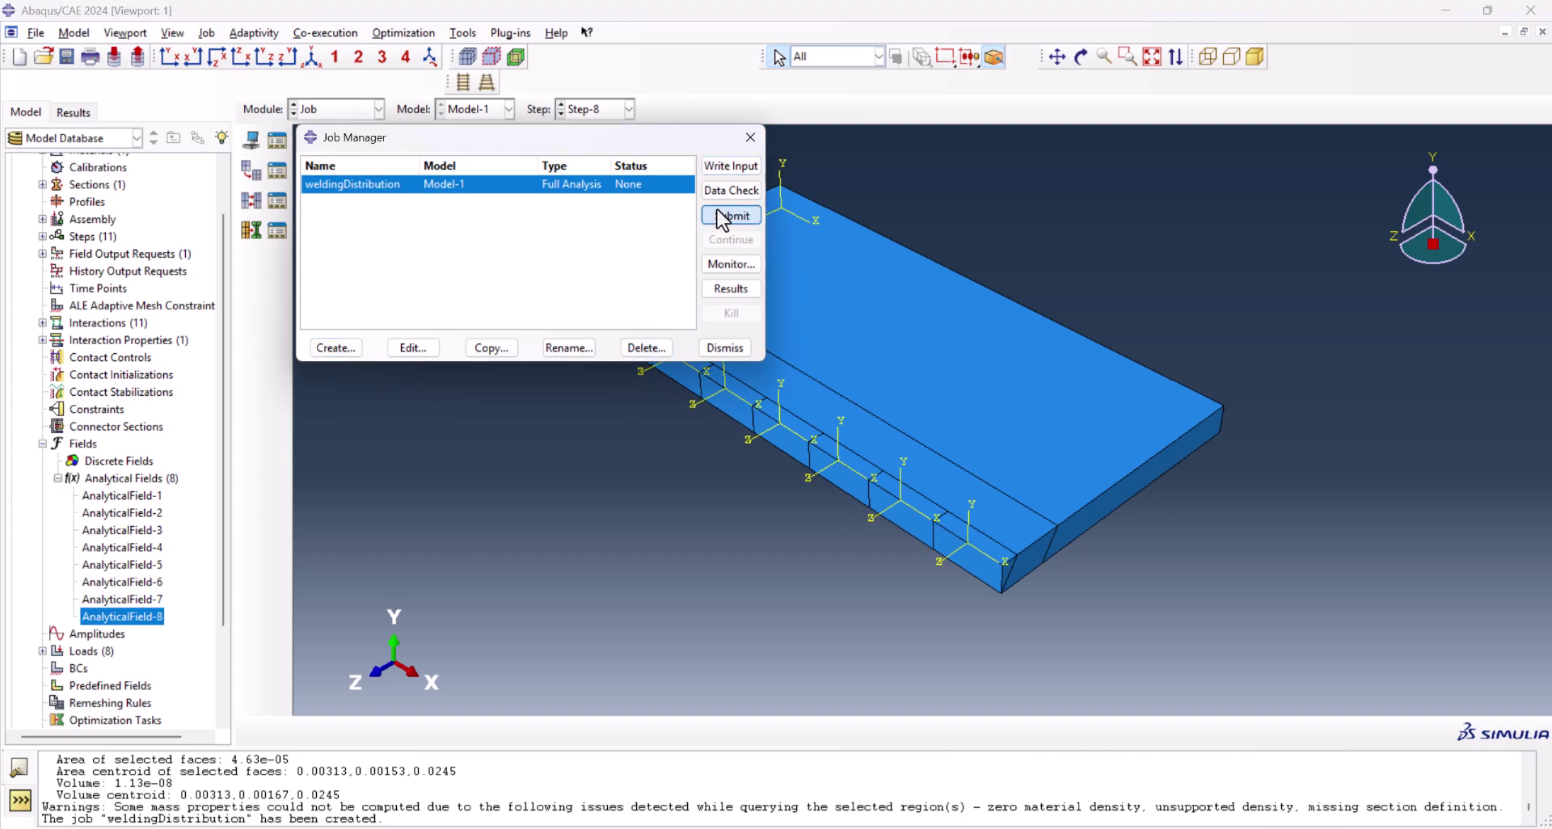
pyautogui.click(753, 515)
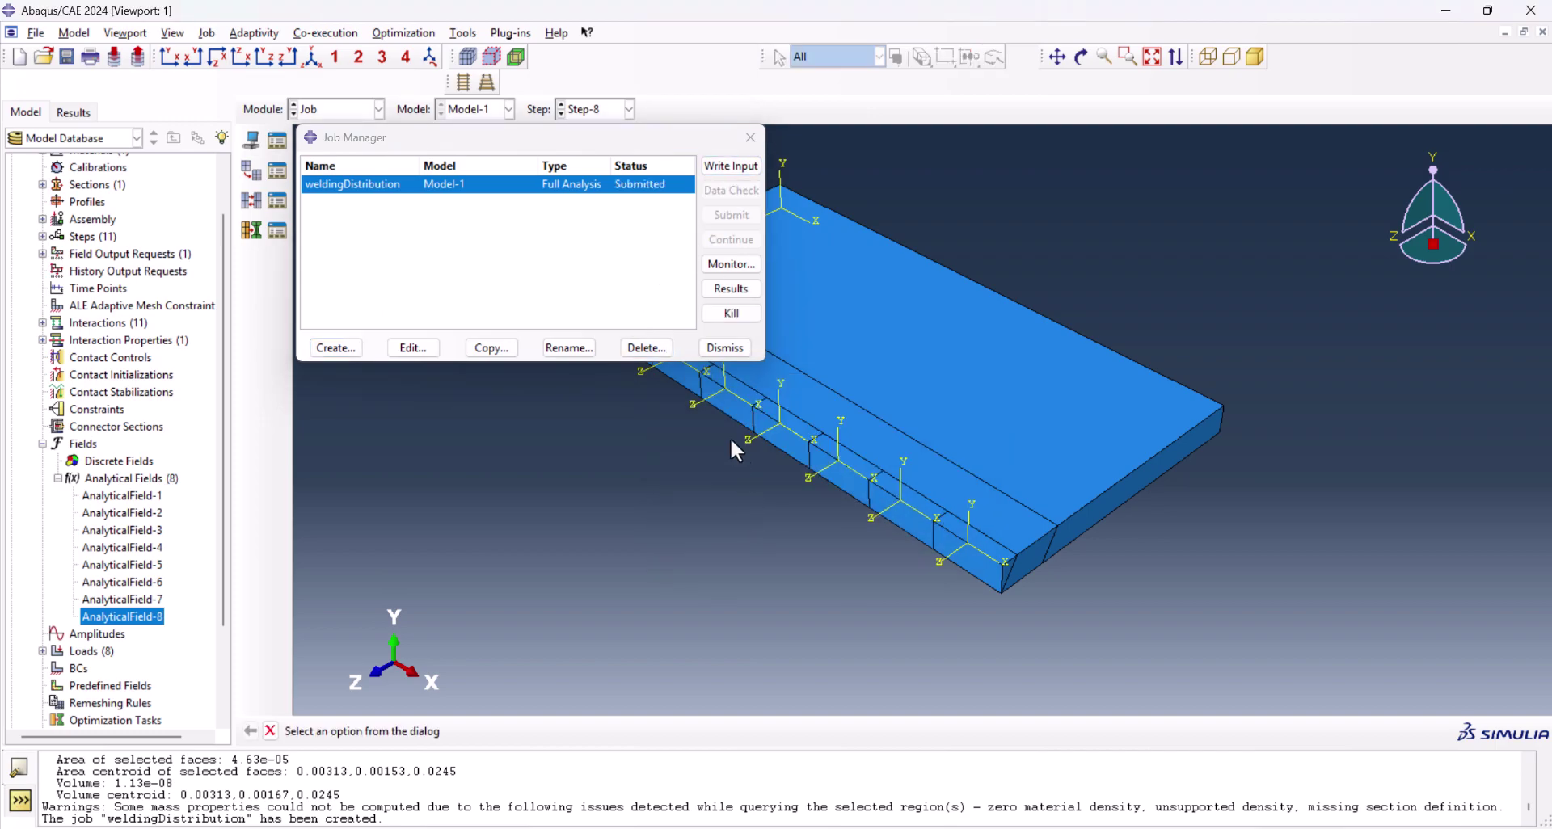
pyautogui.click(731, 264)
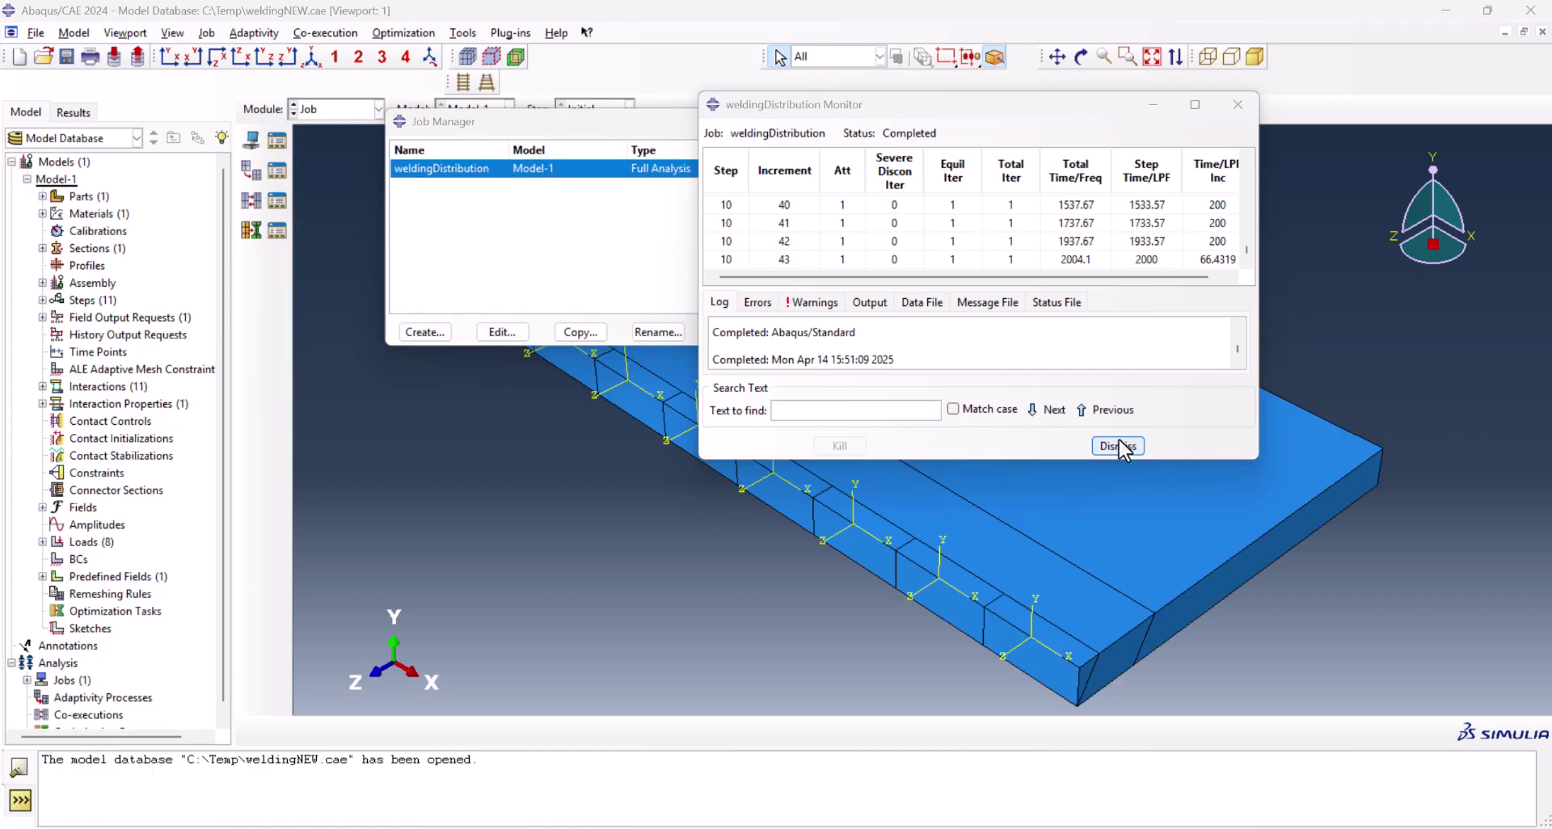
pyautogui.click(1119, 447)
# Open the weldingDistribution results, plot the NT11 temperature contours, and play the time history animation, pausing it in Step-8
pyautogui.click(832, 272)
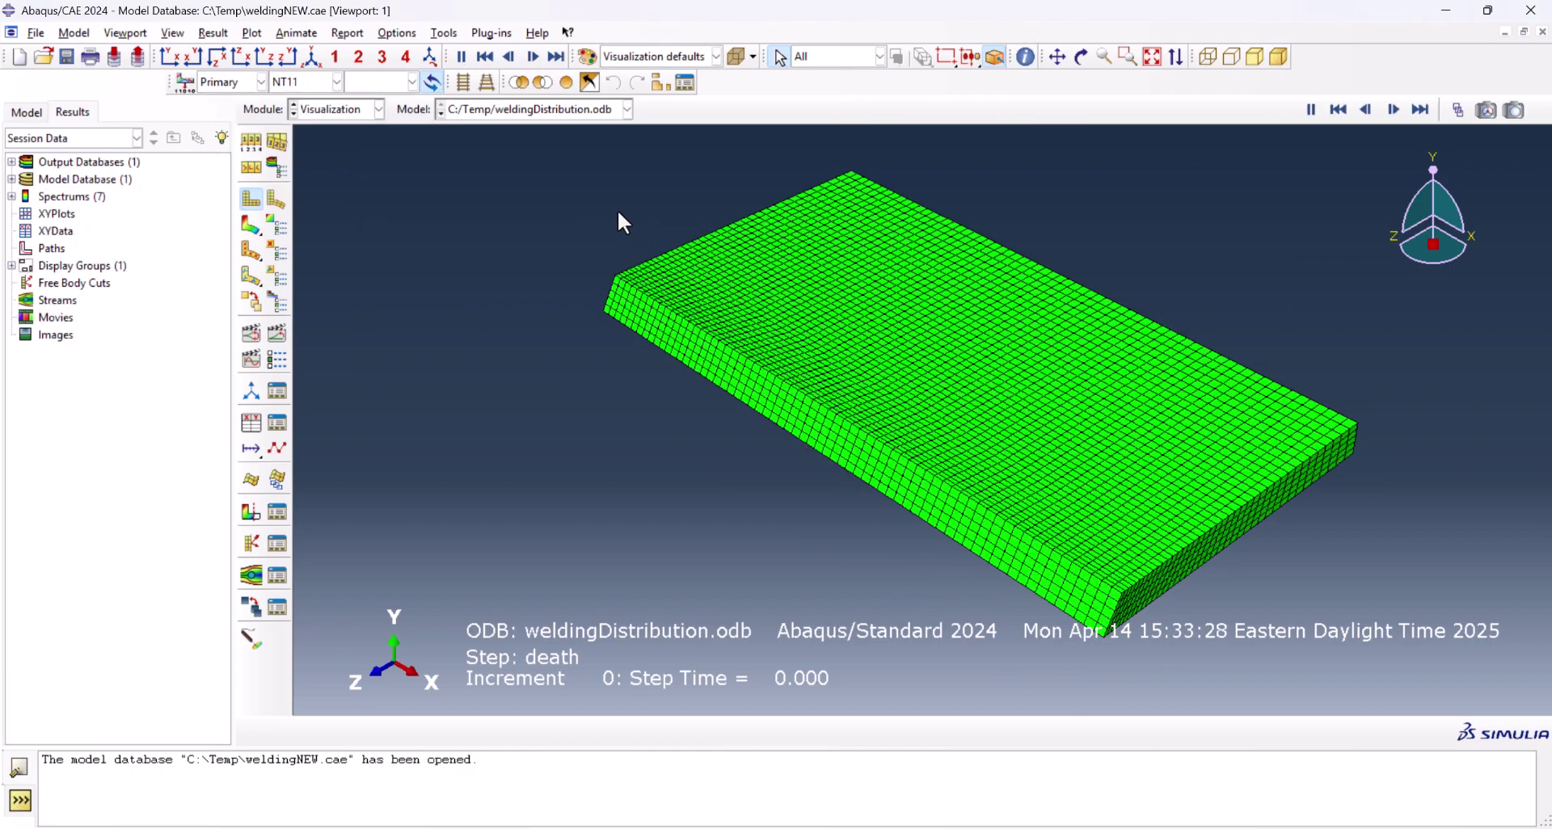
pyautogui.click(251, 227)
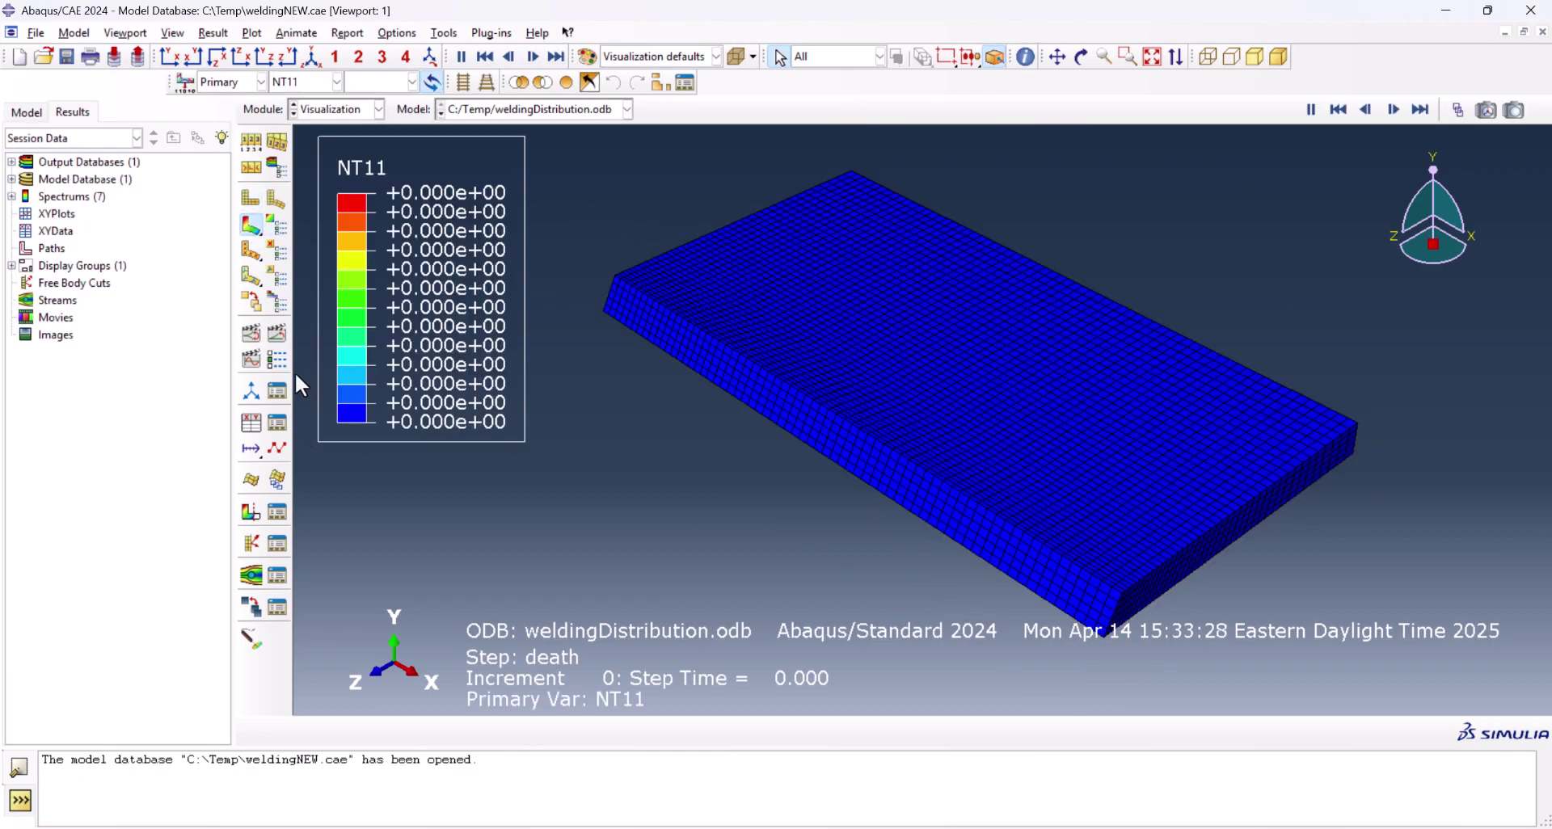
pyautogui.click(276, 334)
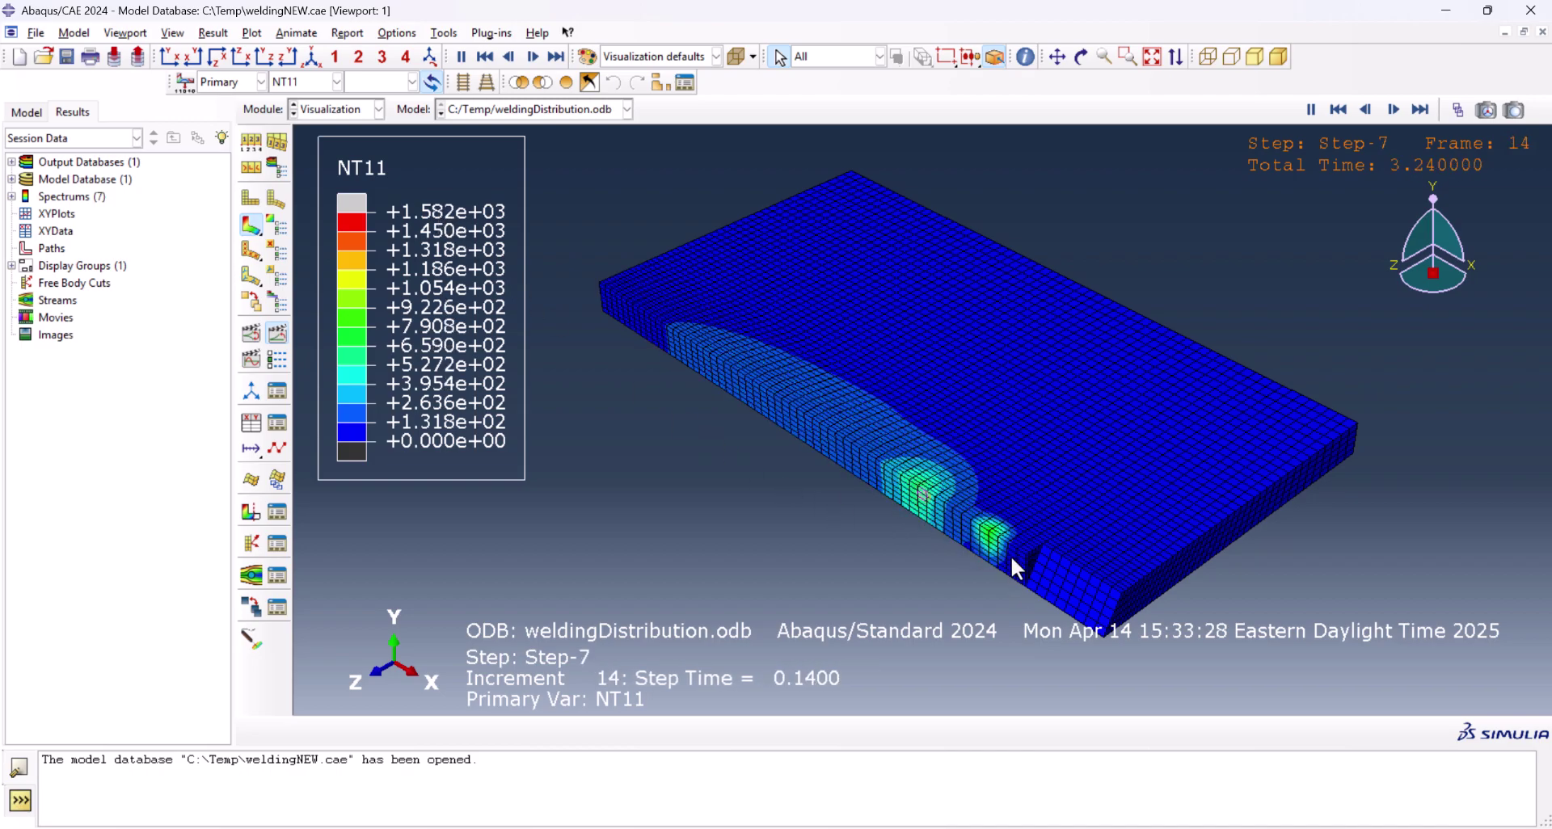
pyautogui.scroll(3, 1014, 555)
pyautogui.scroll(-1, 970, 474)
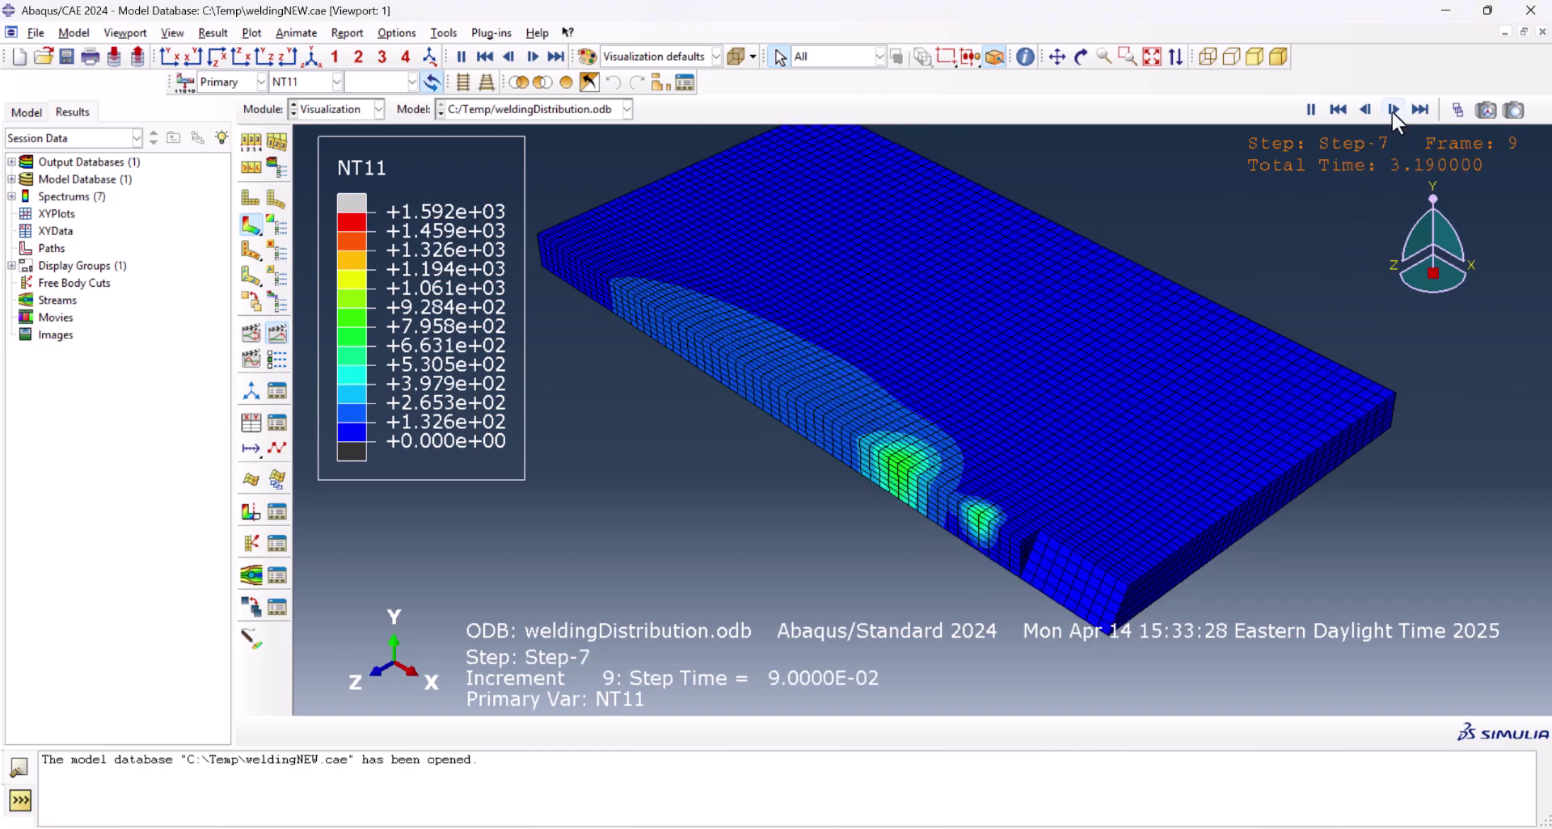
pyautogui.click(1313, 110)
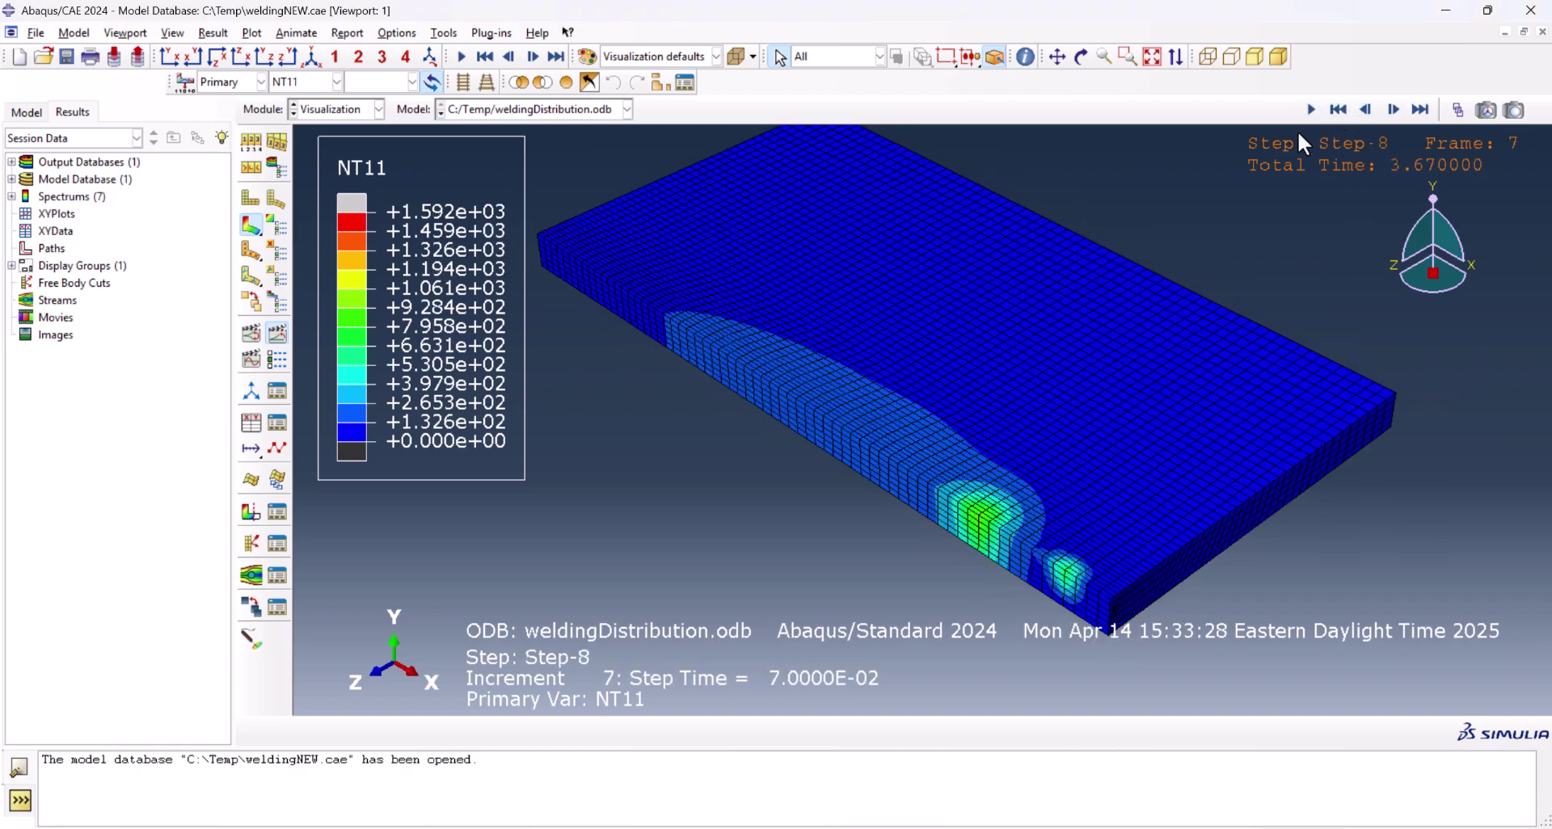
# Show frame 86 of the results to examine the temperature contours near the weld segment active in Step-4
pyautogui.click(1457, 110)
pyautogui.moveTo(216, 610); pyautogui.dragTo(162, 604)
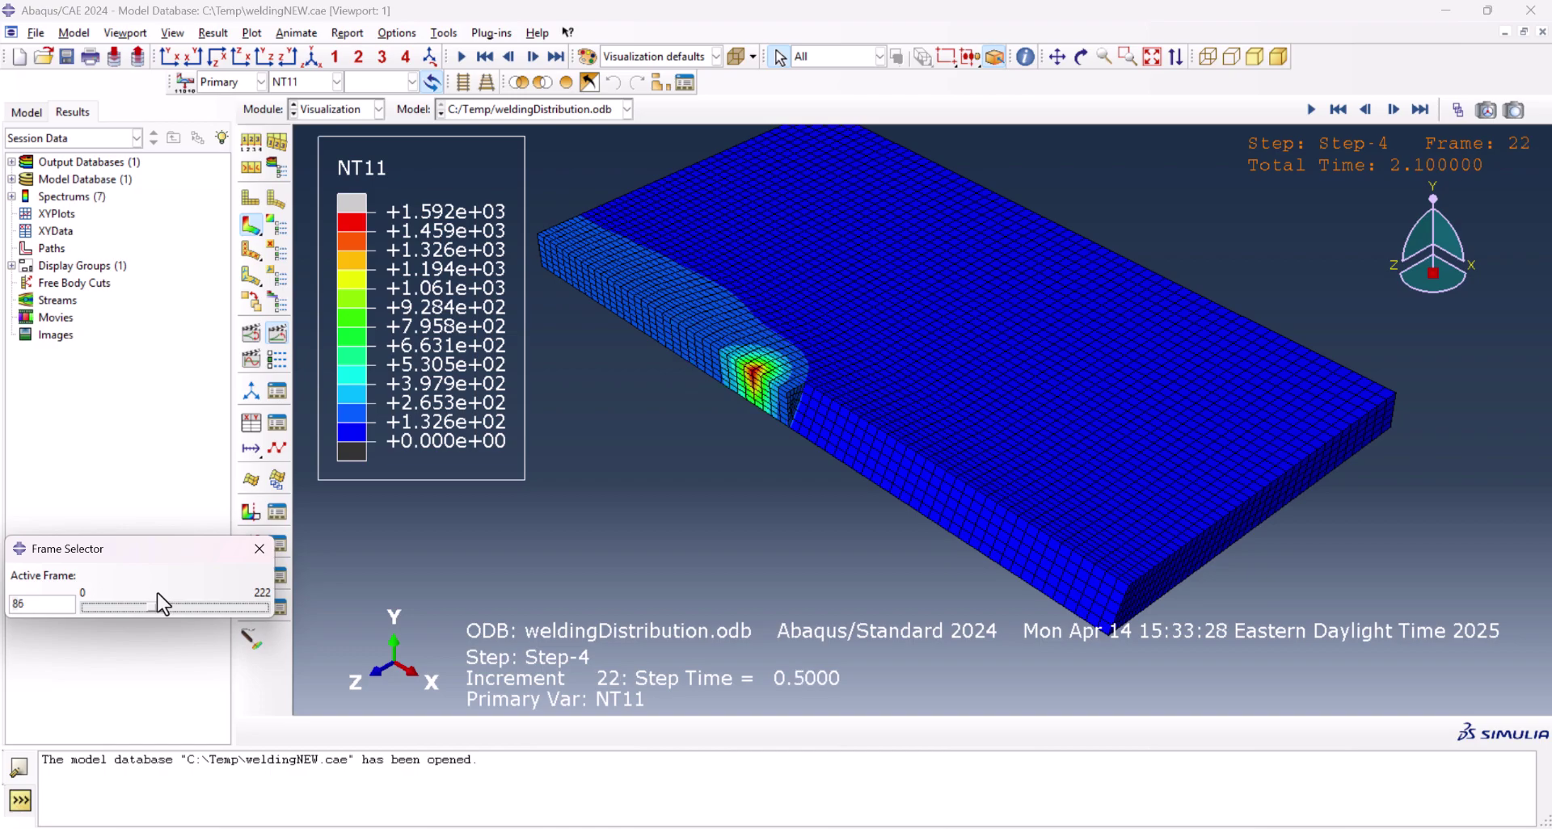
pyautogui.scroll(-4, 744, 382)
pyautogui.scroll(2, 740, 383)
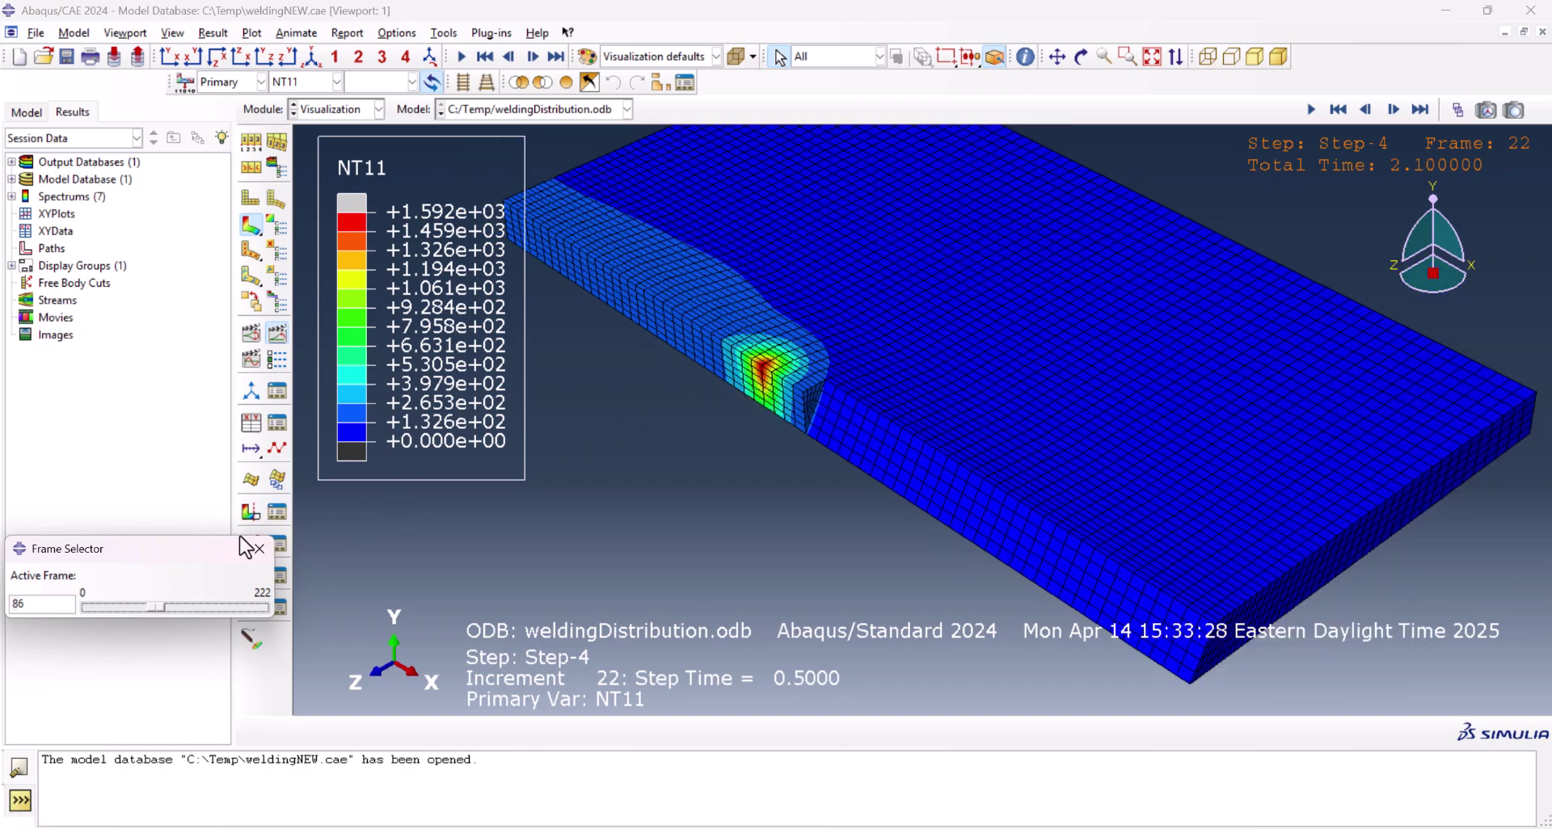
pyautogui.click(259, 550)
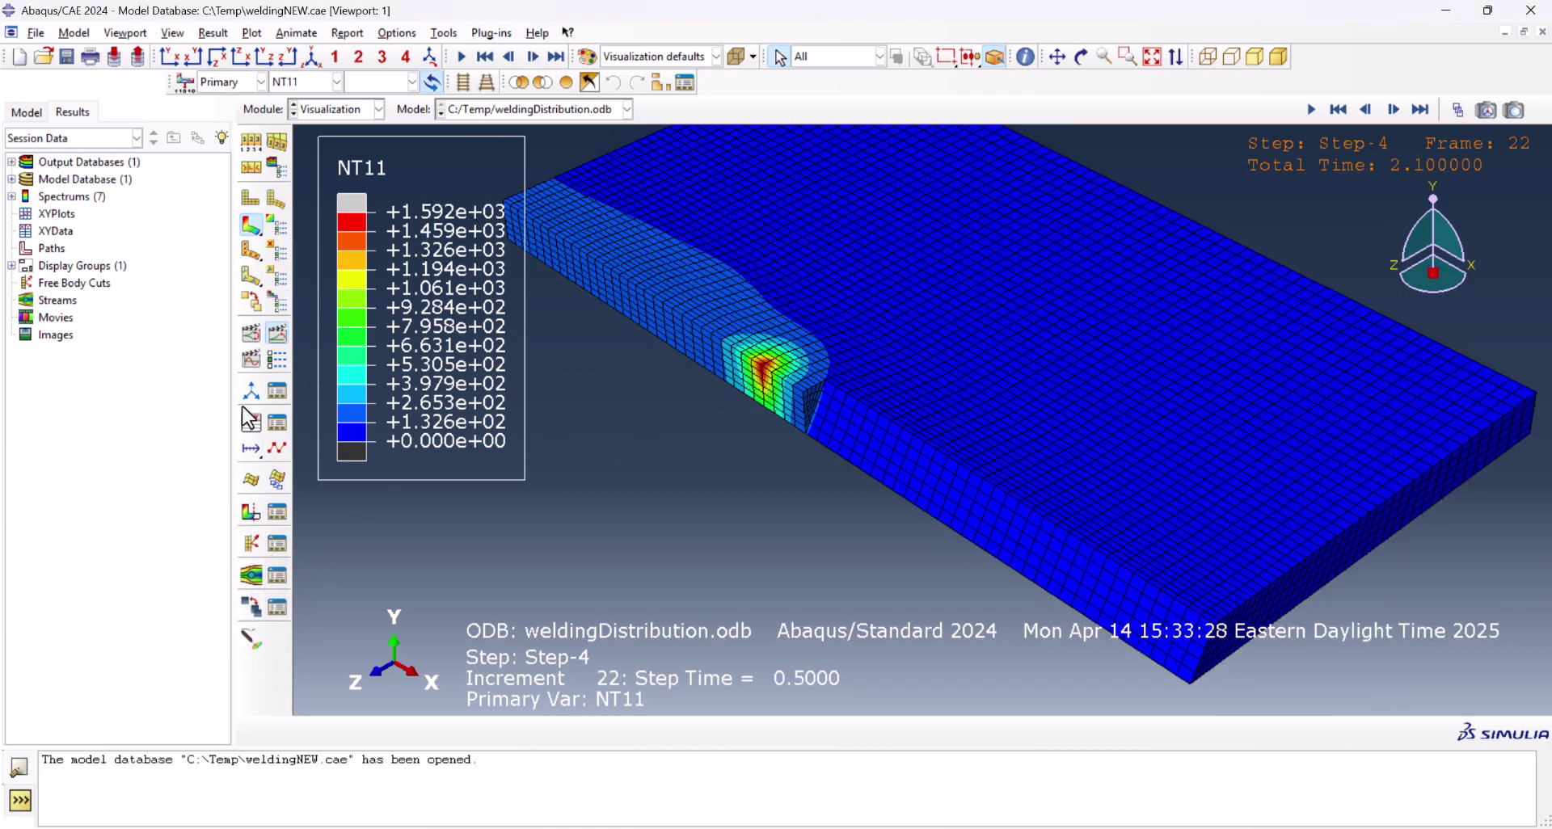
# Create XY data from ODB field output, using the Unique Nodal position and NT11 nodal temperature
pyautogui.click(251, 422)
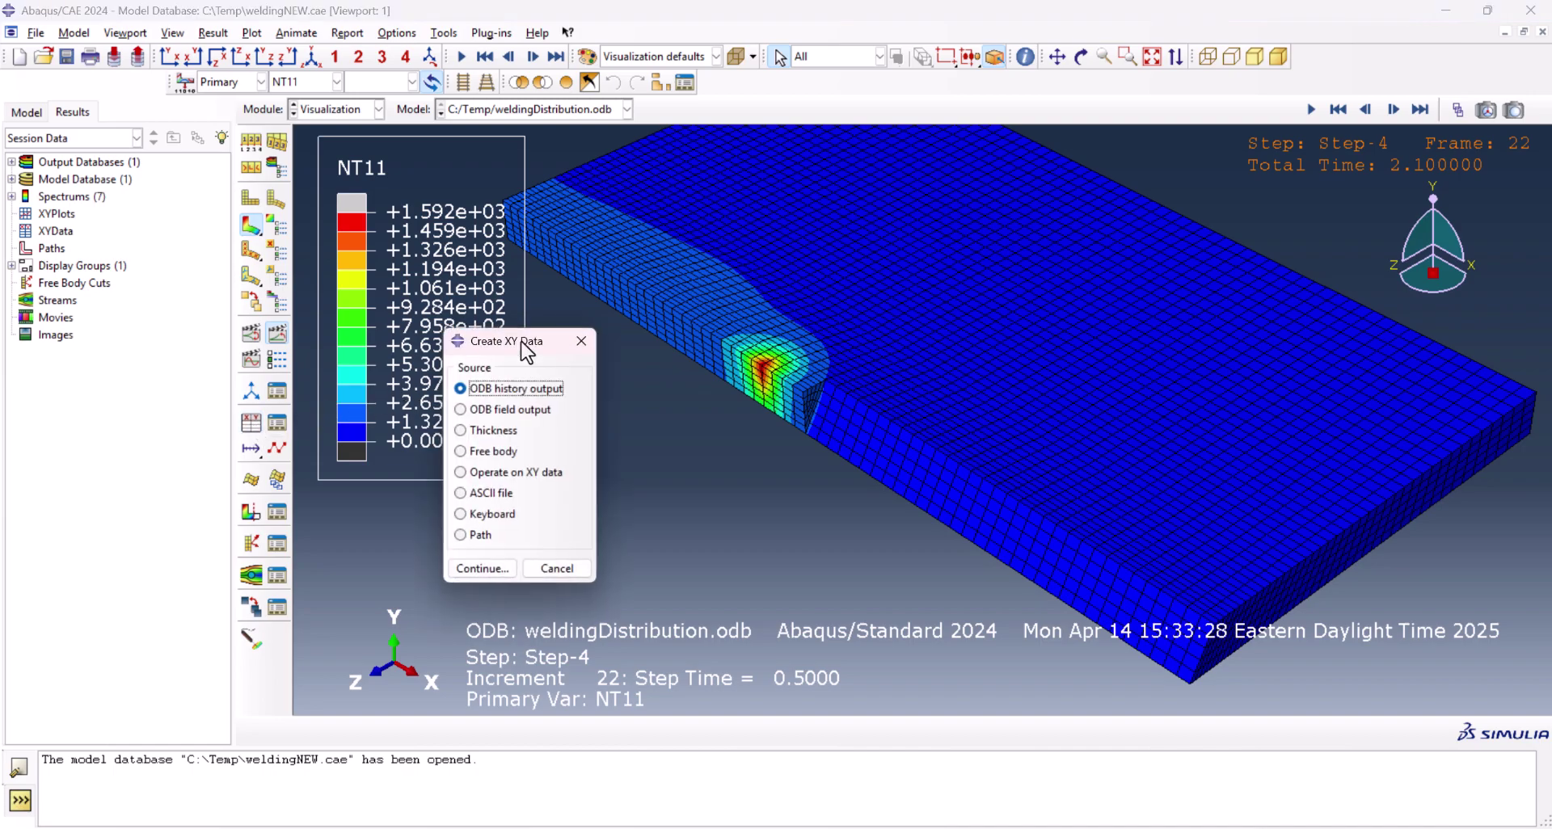
pyautogui.moveTo(526, 322); pyautogui.dragTo(154, 255)
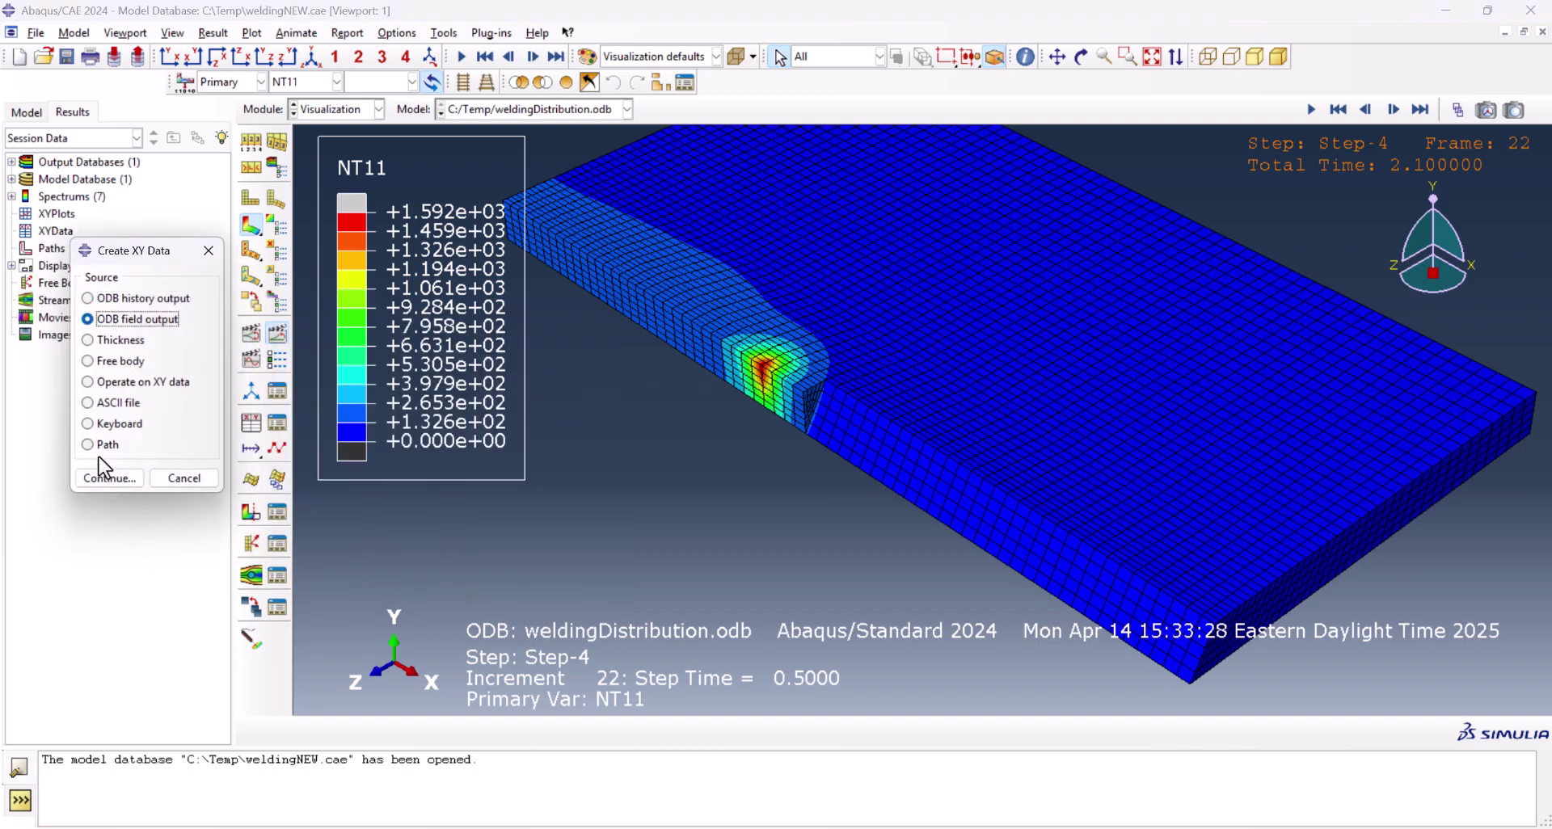
pyautogui.click(106, 478)
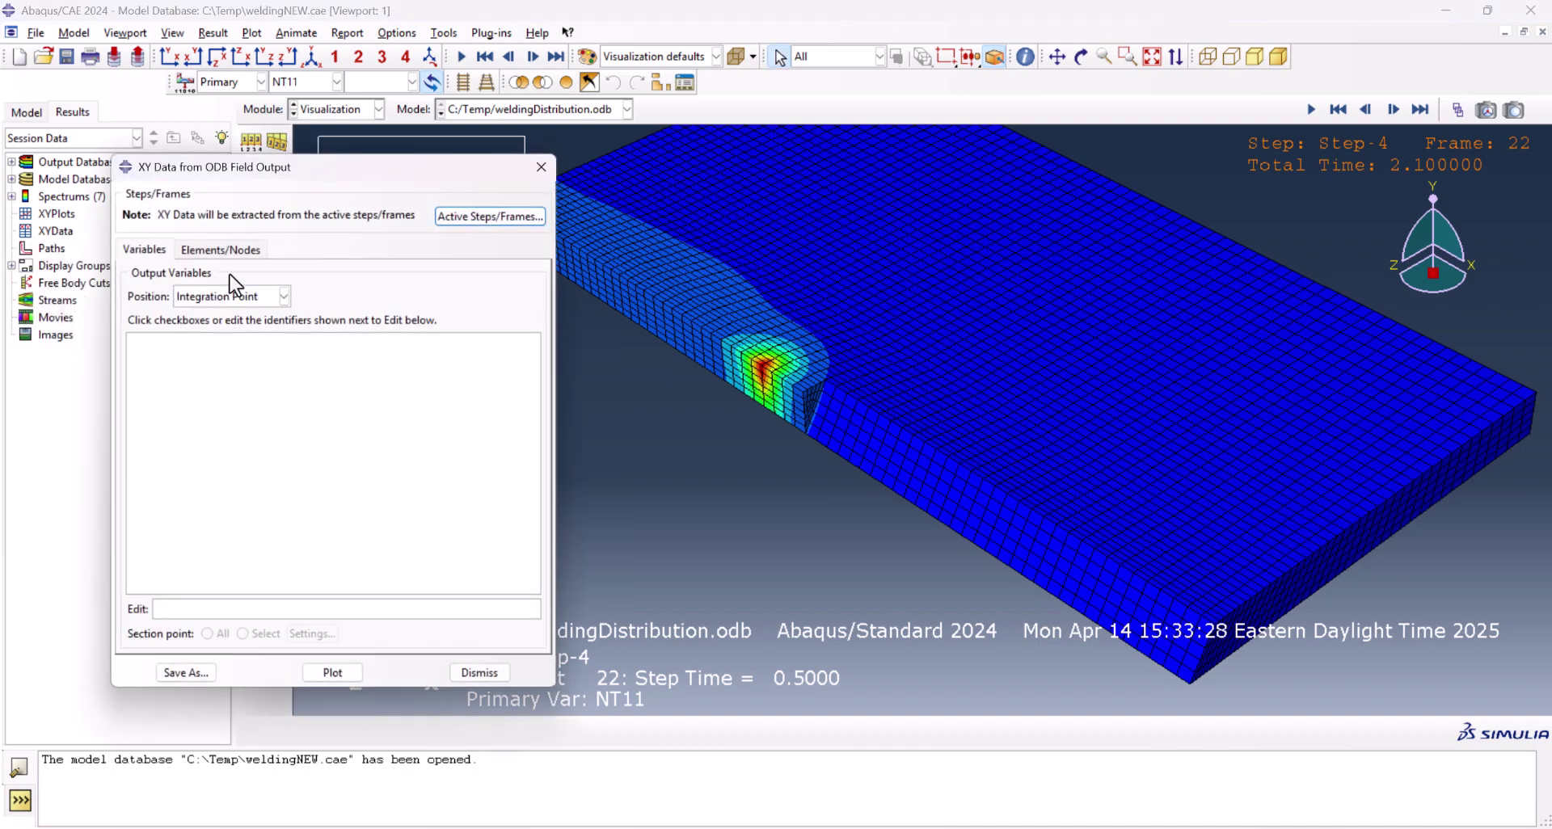
pyautogui.click(234, 296)
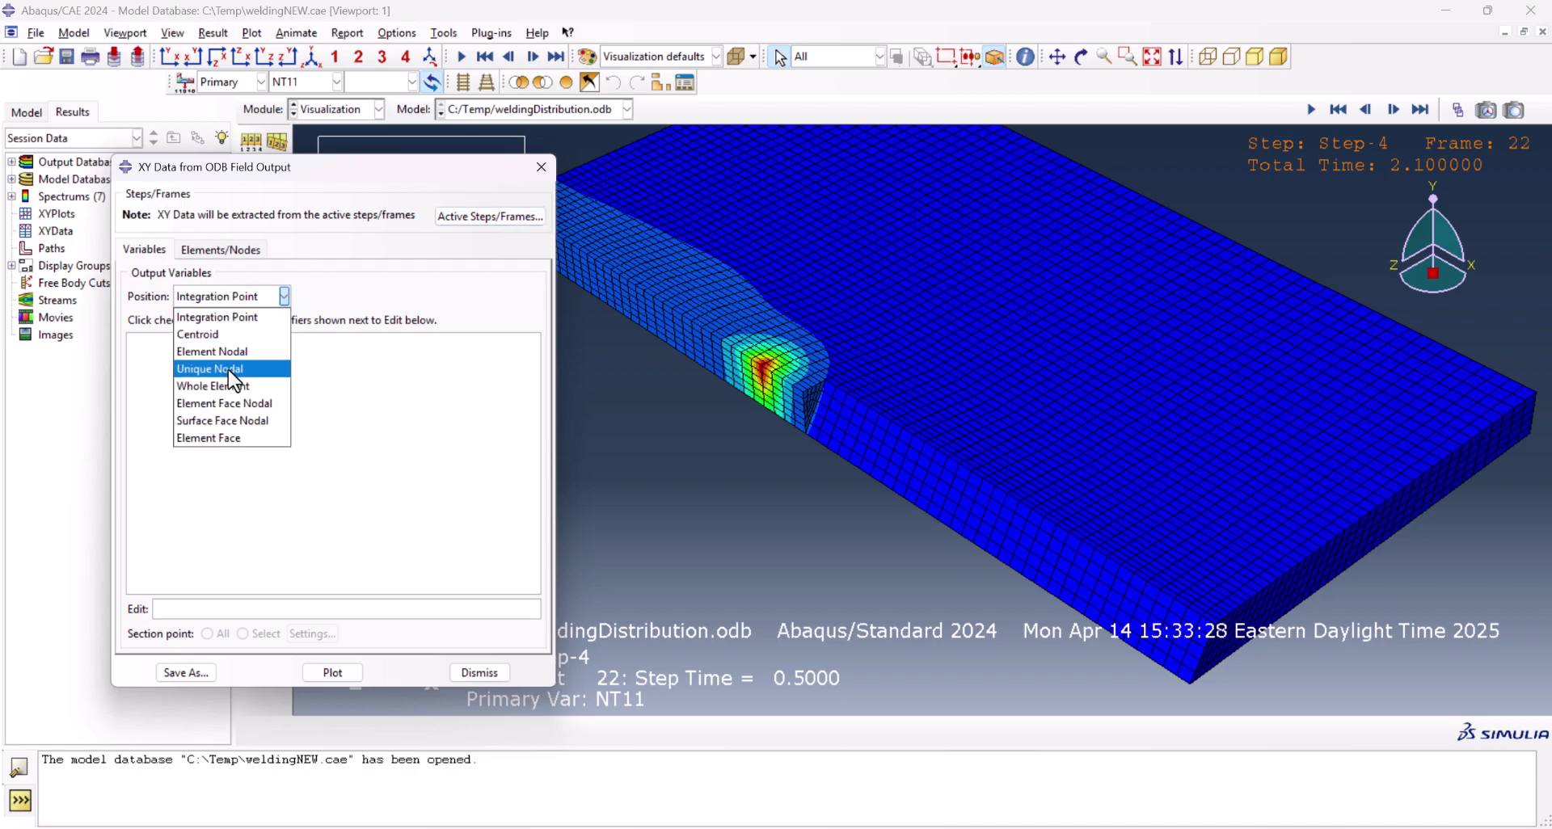
pyautogui.click(228, 370)
pyautogui.click(160, 347)
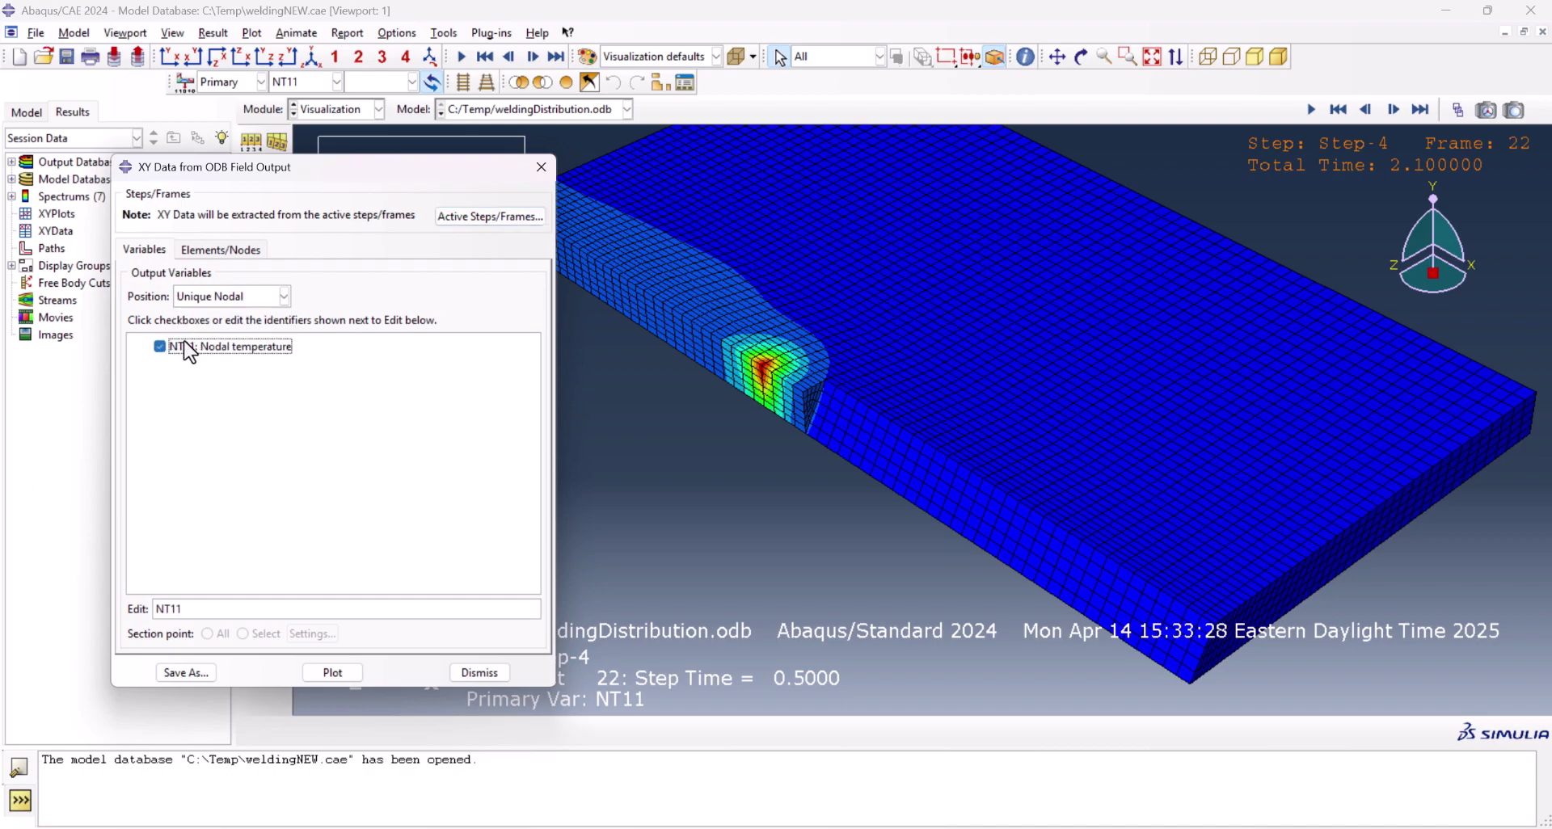
# Pick three nodes from the weld hot spot down to the plate's lower edge and plot their temperature histories
pyautogui.click(204, 249)
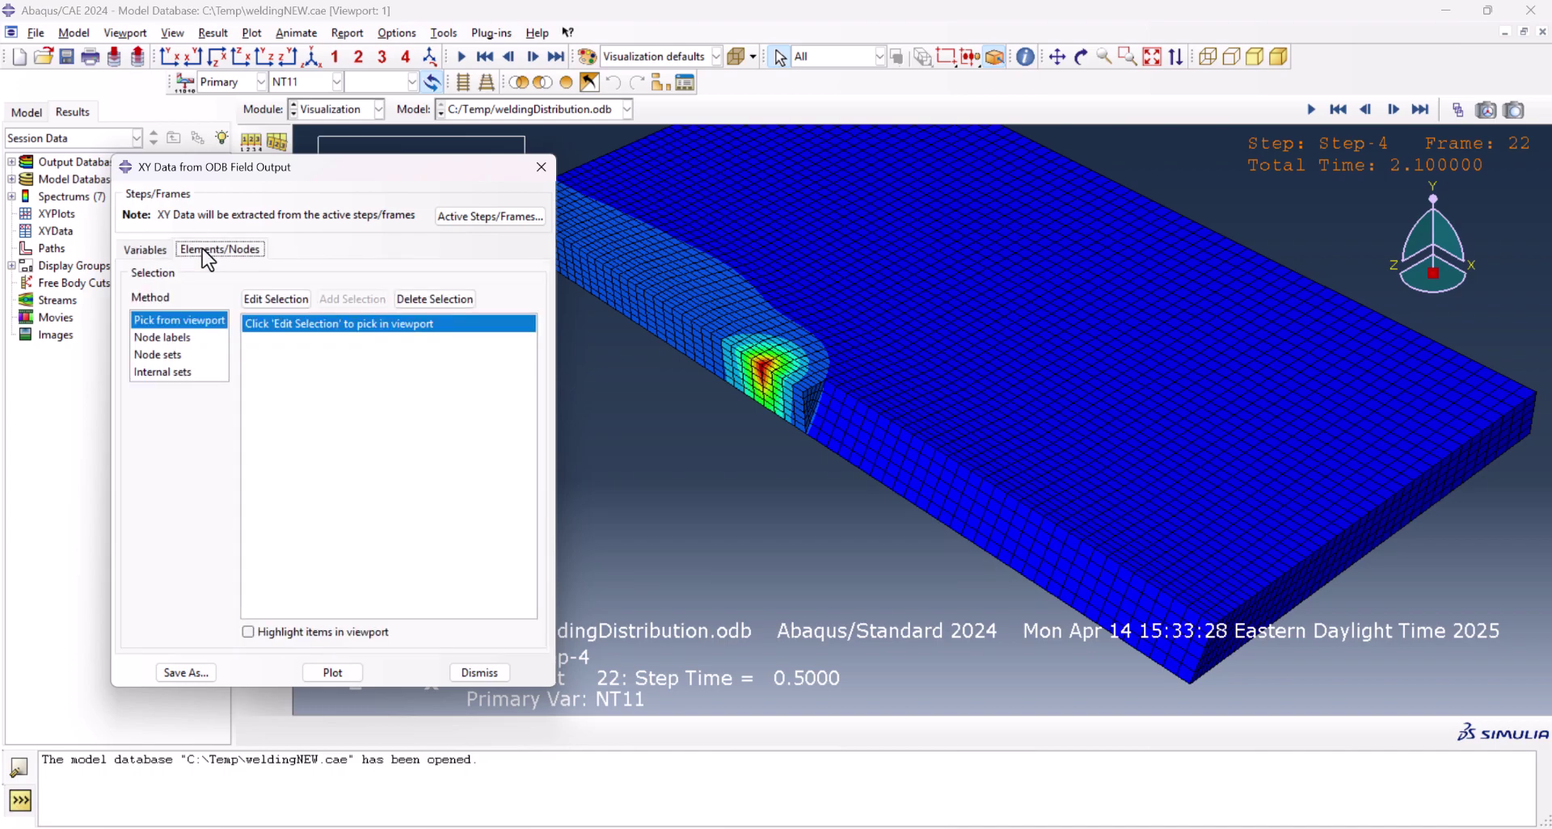
pyautogui.click(275, 299)
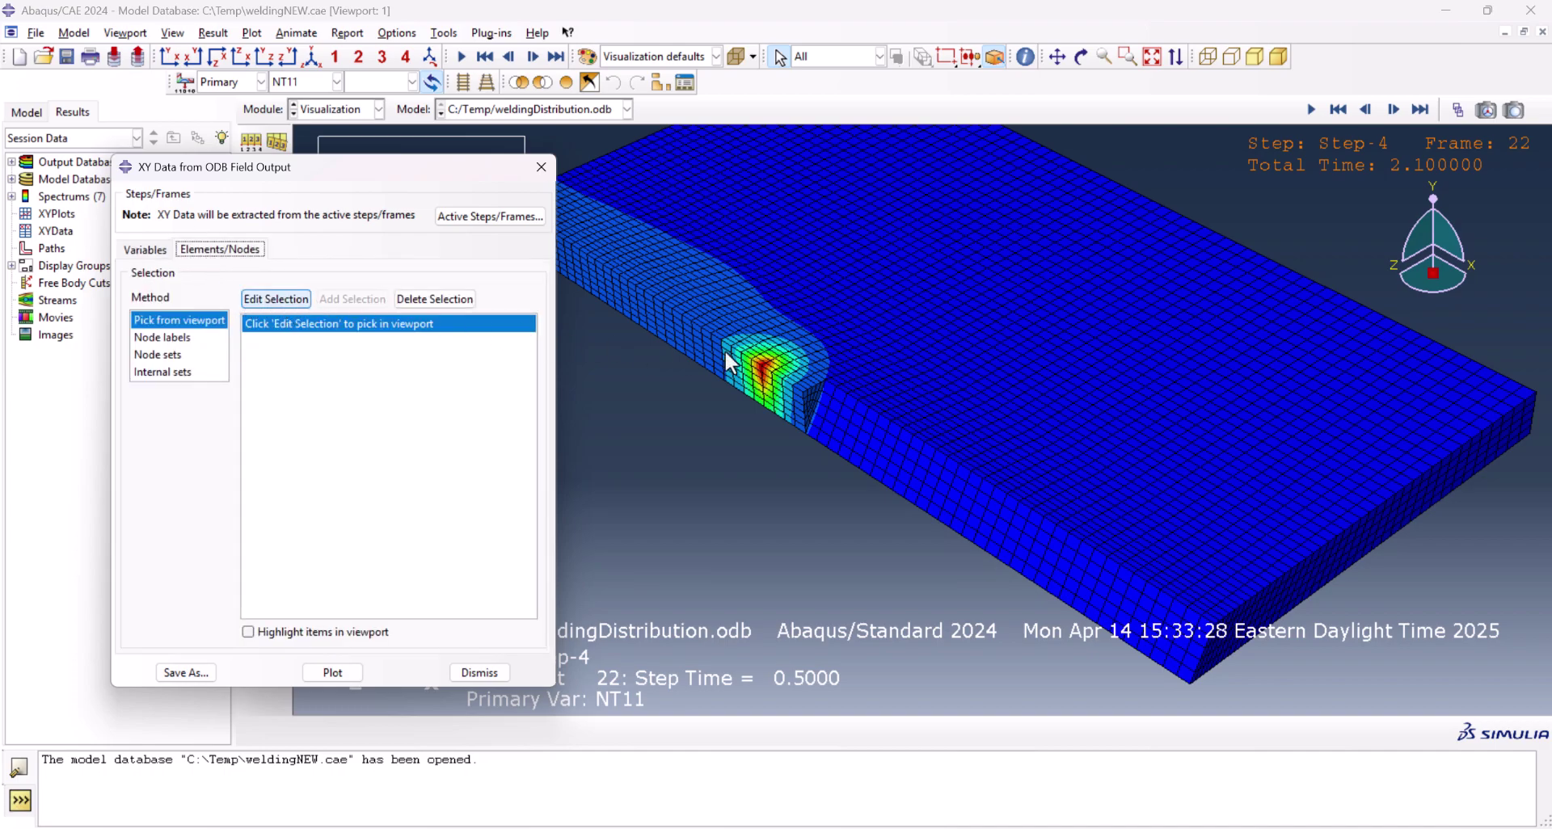
pyautogui.scroll(2, 749, 356)
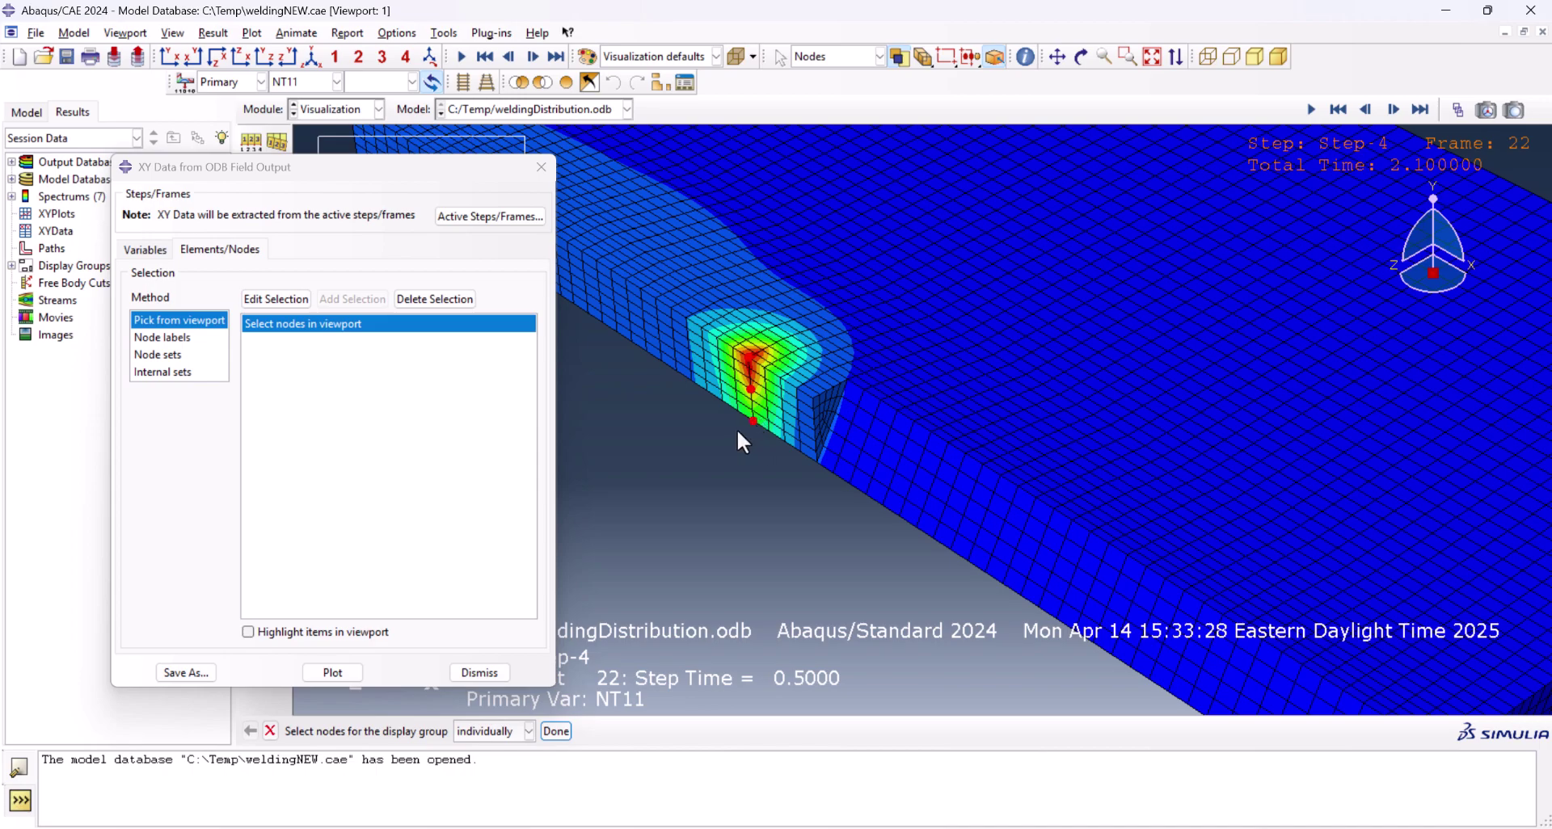
pyautogui.click(334, 672)
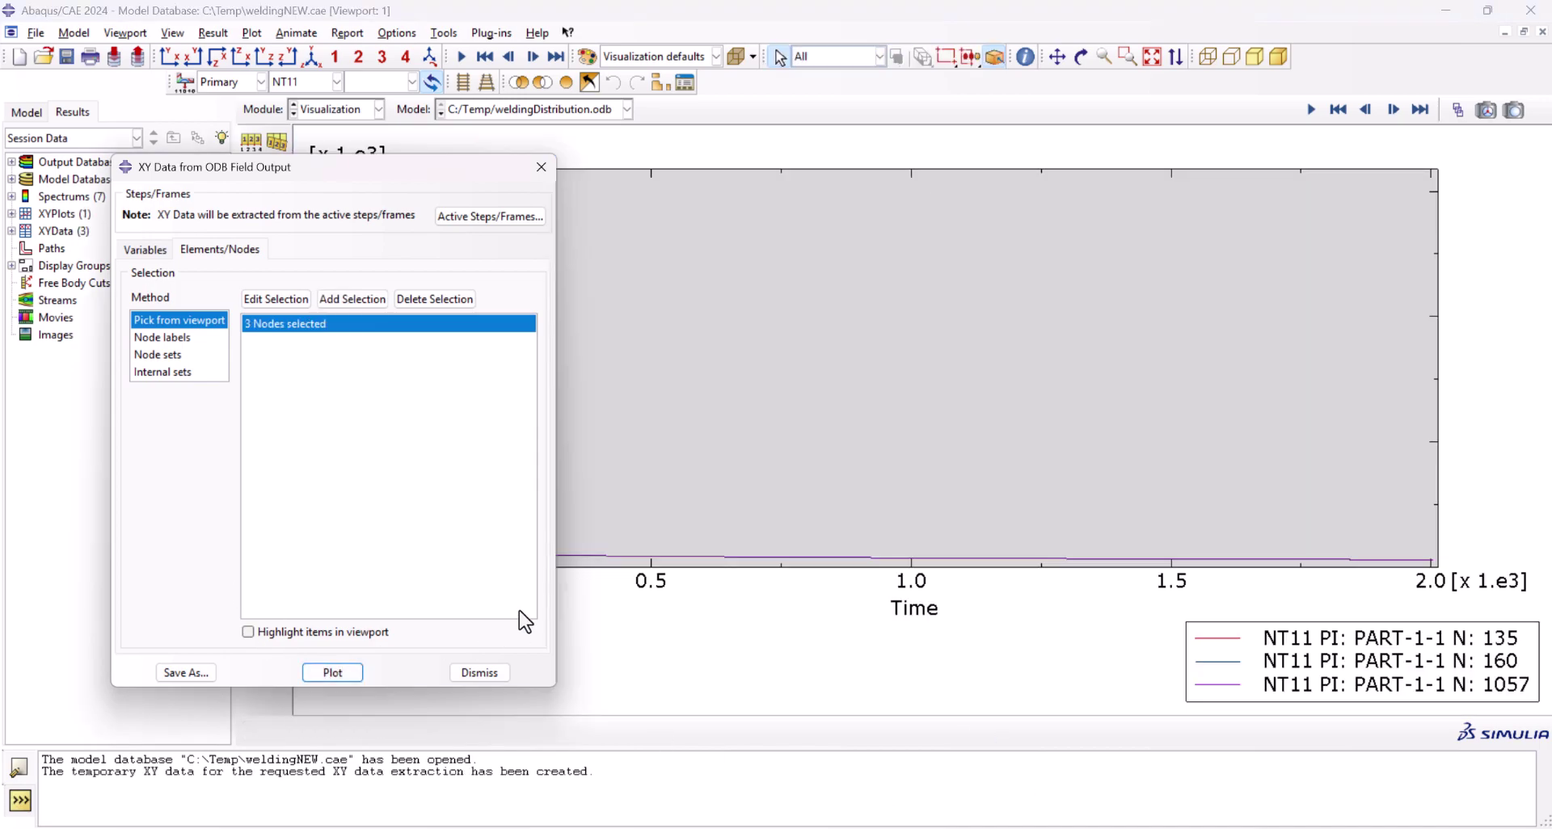
# Open the extracted XY data of node 135, select its full X and Y columns, and close the table without changes
pyautogui.click(69, 249)
pyautogui.rightClick(68, 249)
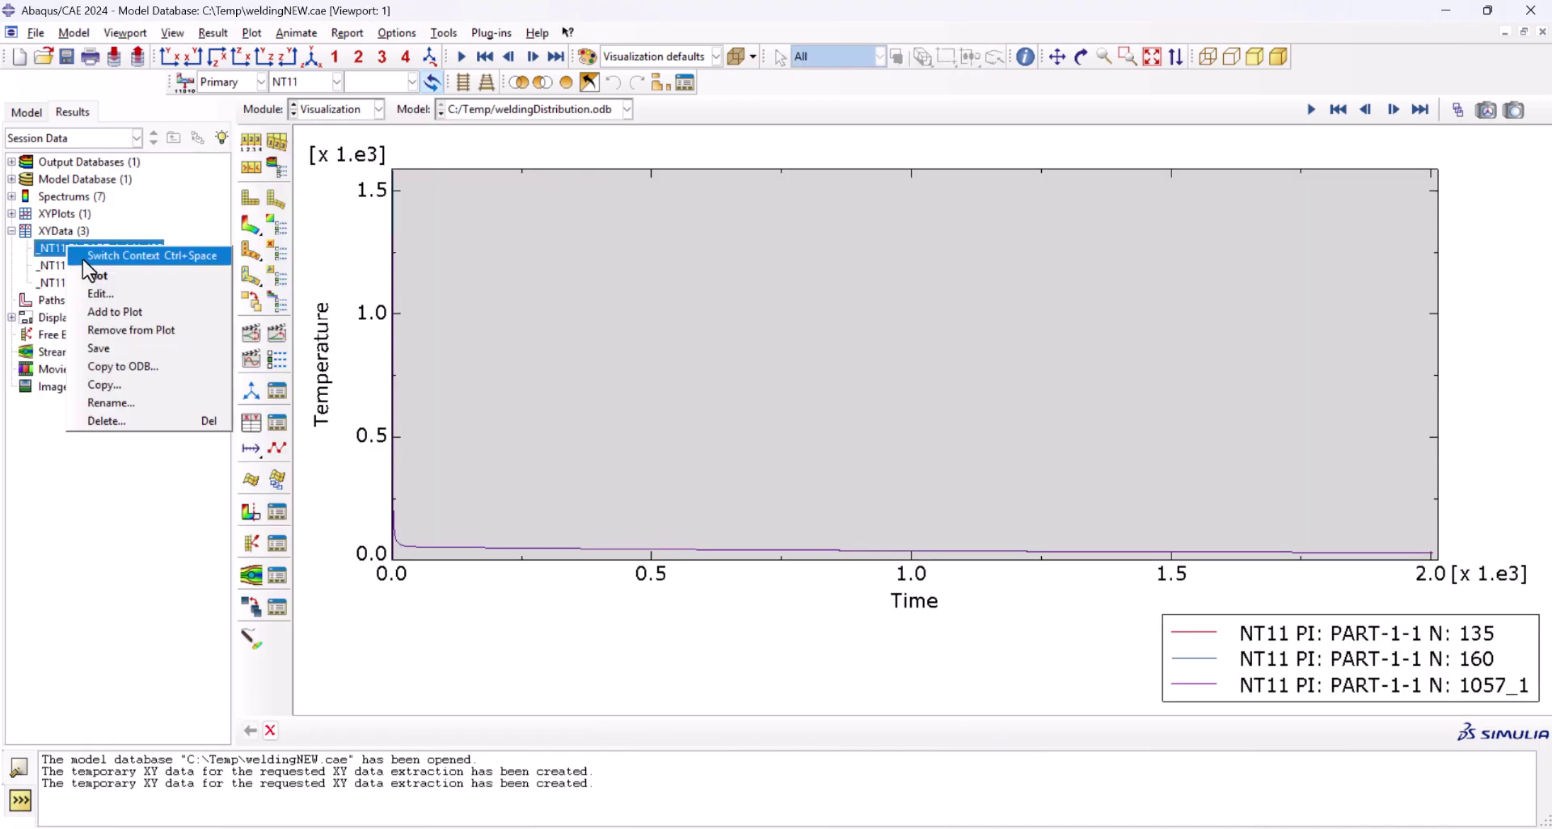
pyautogui.click(114, 290)
pyautogui.click(771, 234)
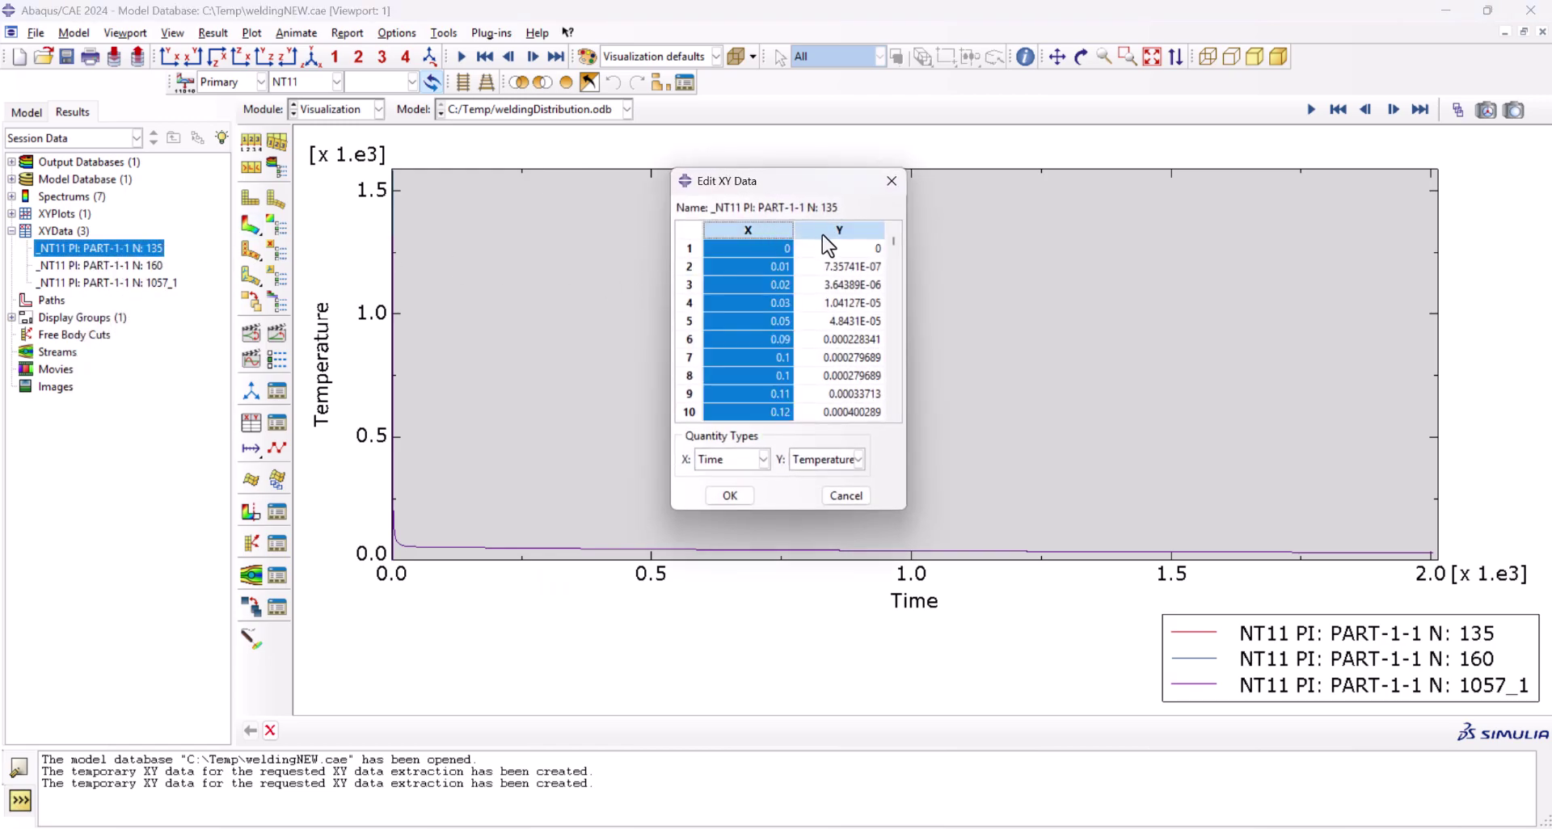
pyautogui.keyDown('shift'); pyautogui.click(838, 232); pyautogui.keyUp('shift')
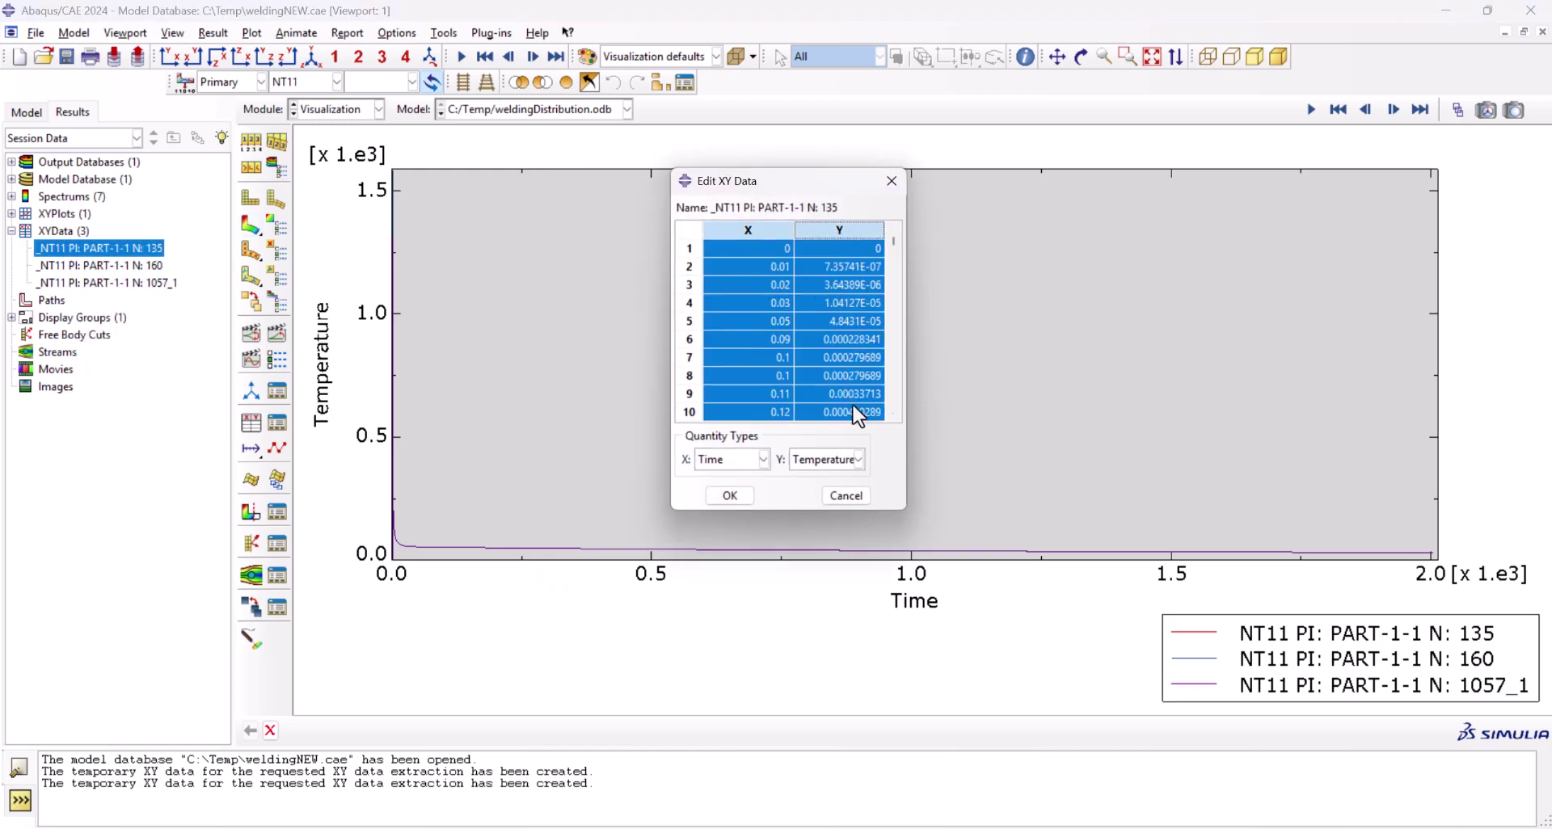
pyautogui.click(846, 495)
# Return to the NT11 contour plot and open a Probe Values query set to probe nodes
pyautogui.click(268, 229)
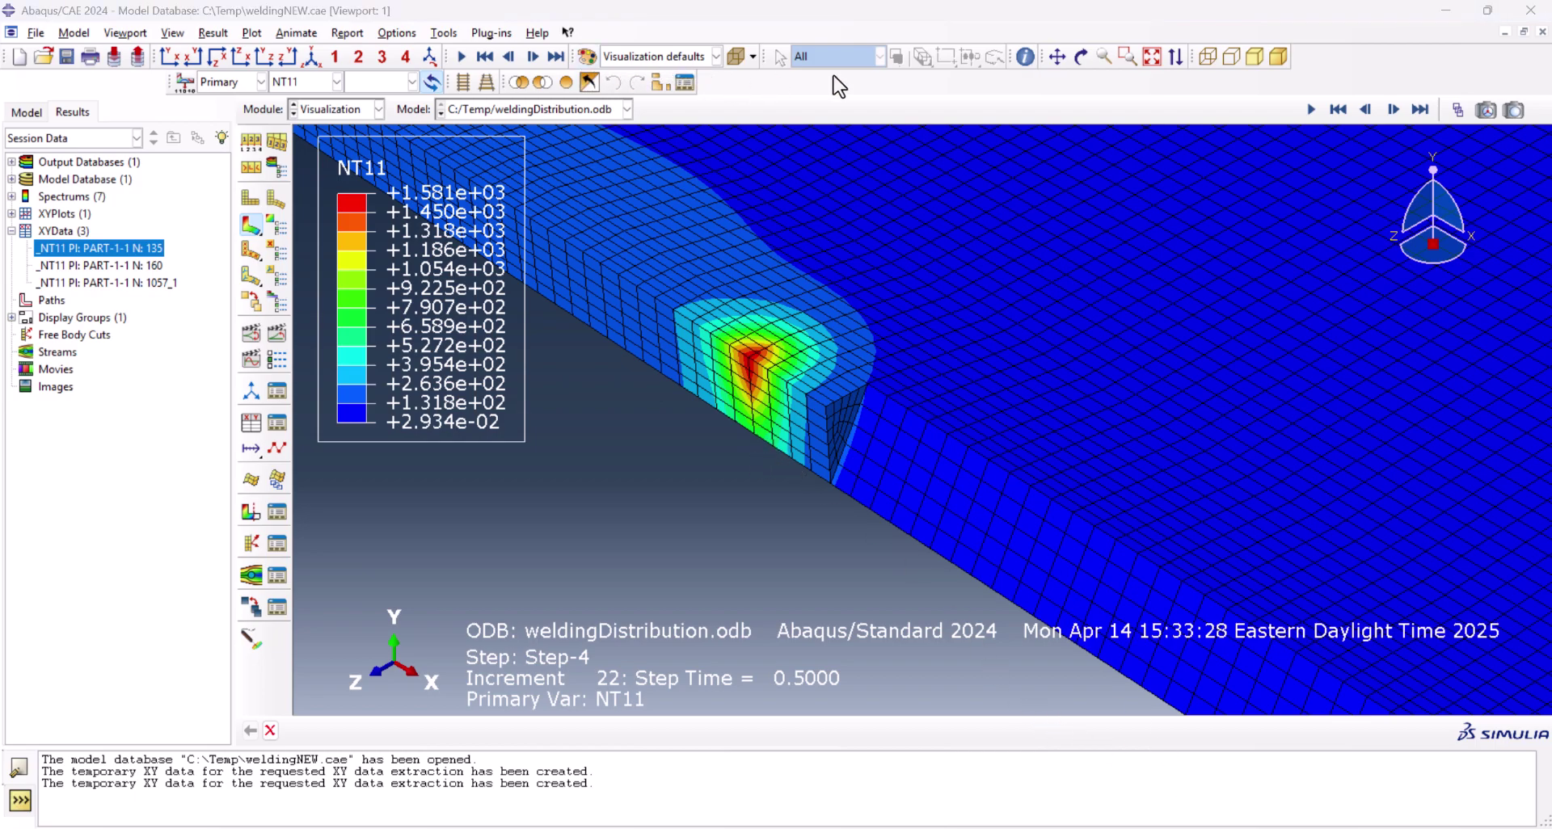
pyautogui.click(1024, 56)
pyautogui.click(121, 386)
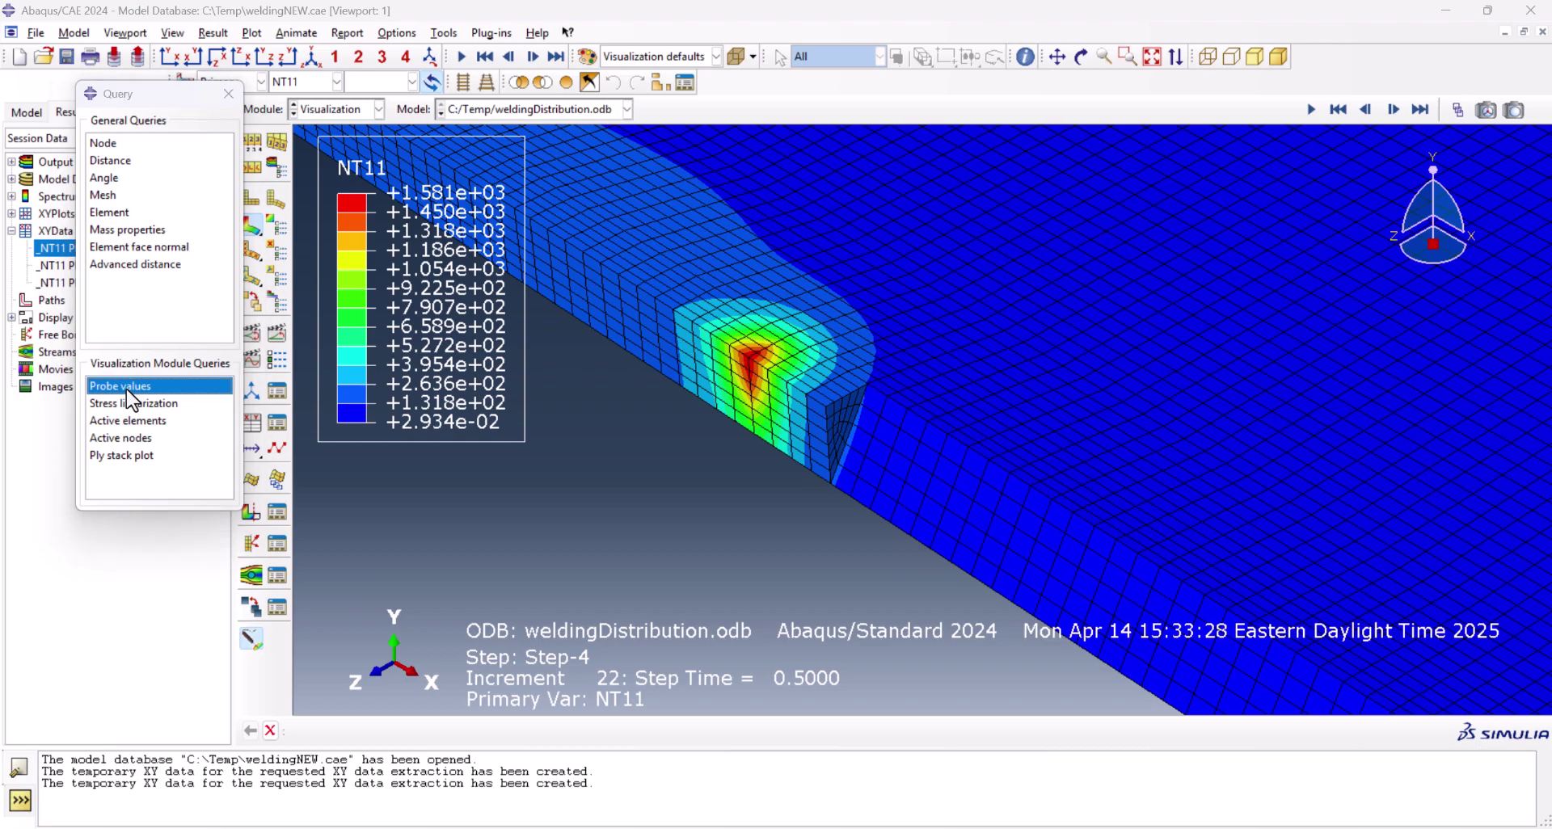
pyautogui.moveTo(832, 165); pyautogui.dragTo(1113, 87)
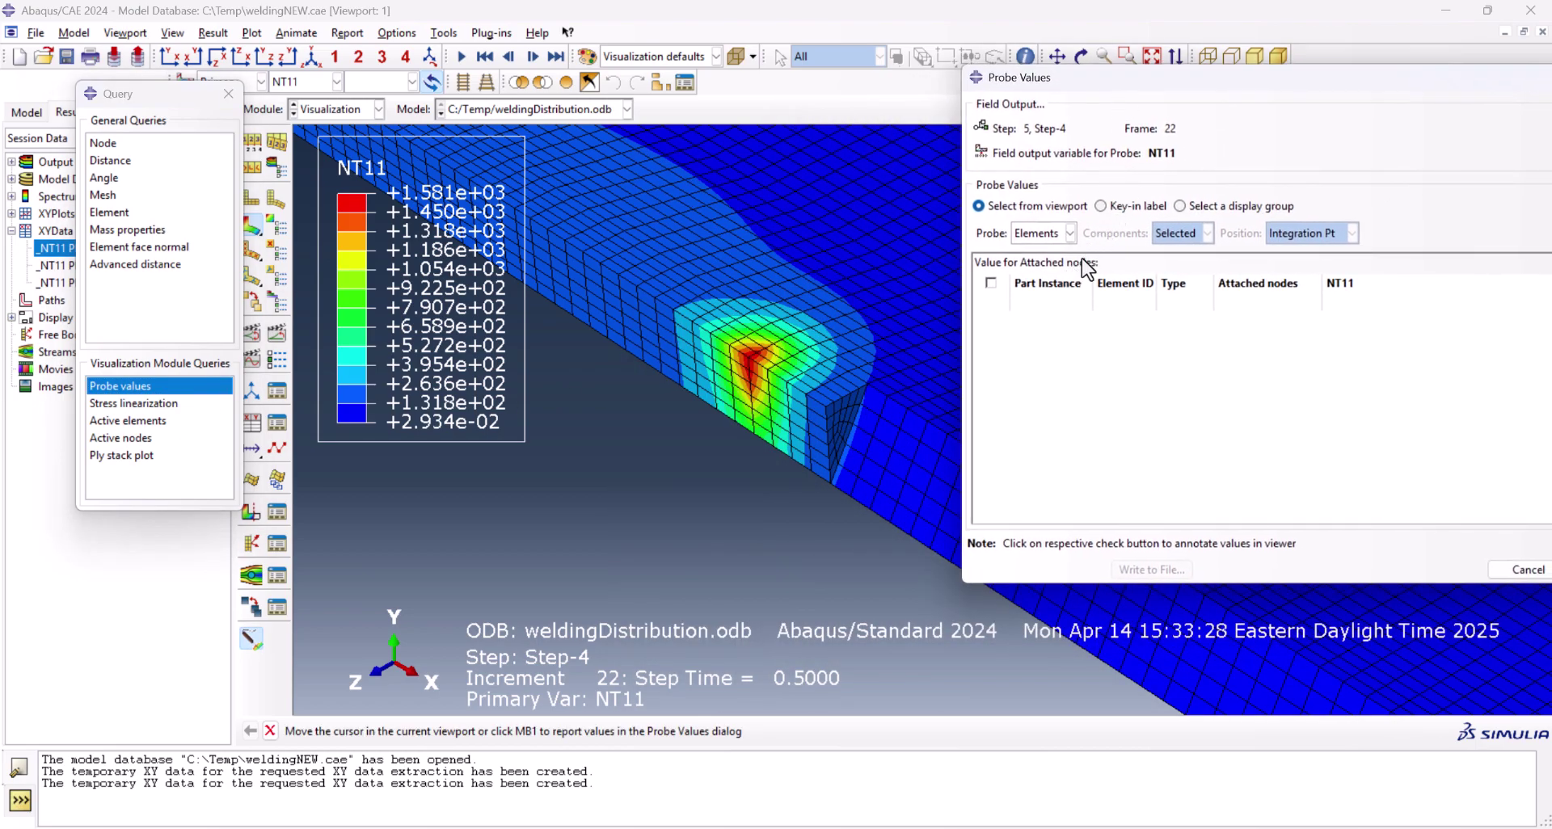
pyautogui.click(1045, 234)
pyautogui.click(1034, 267)
# Probe the NT11 temperature at the lower-edge node beneath the weld hot spot, and close the probe results
pyautogui.moveTo(847, 405)
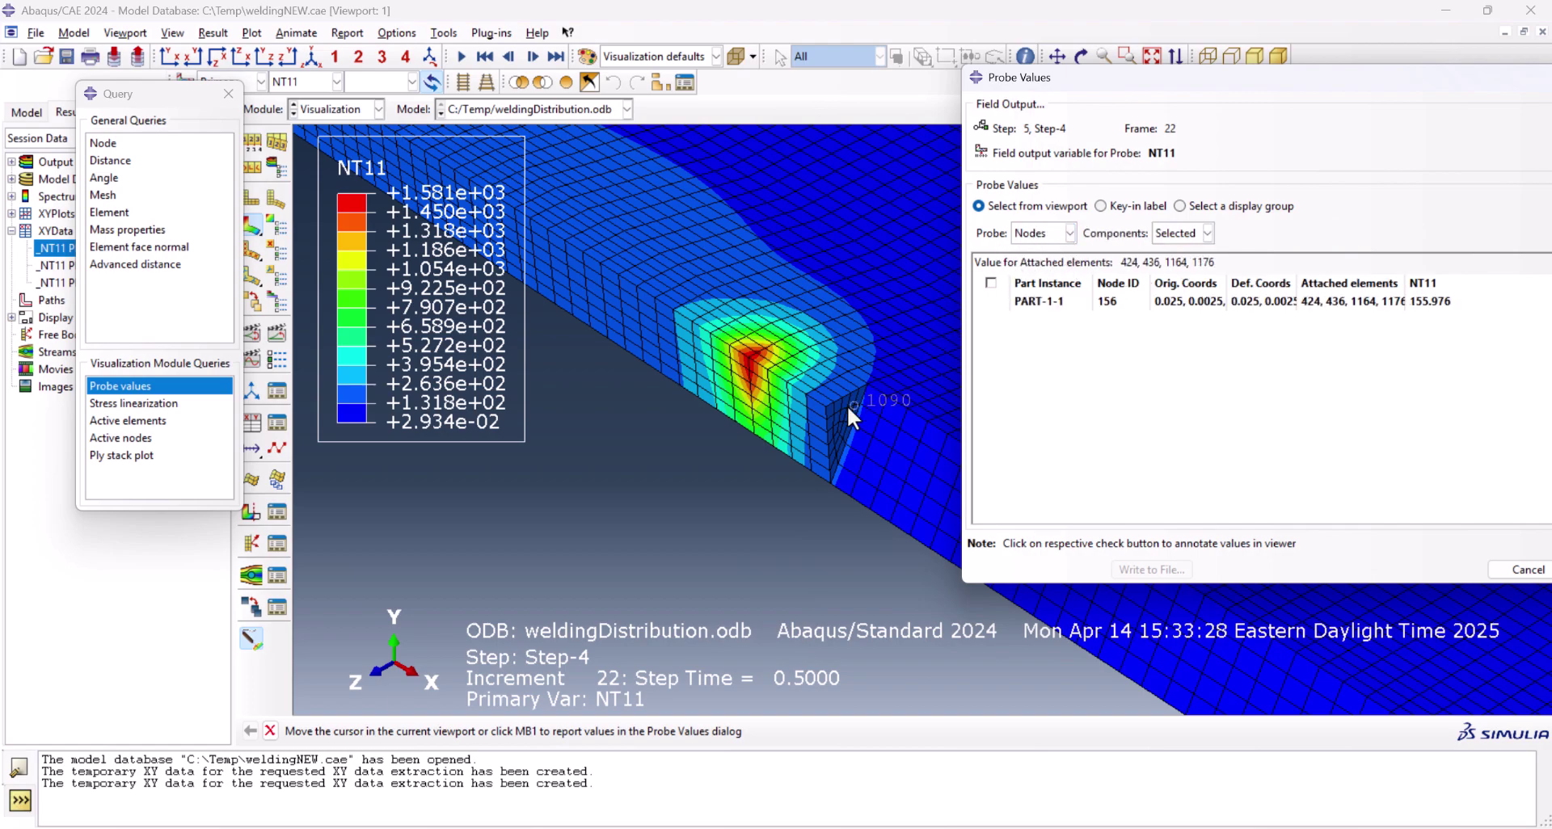
pyautogui.click(750, 437)
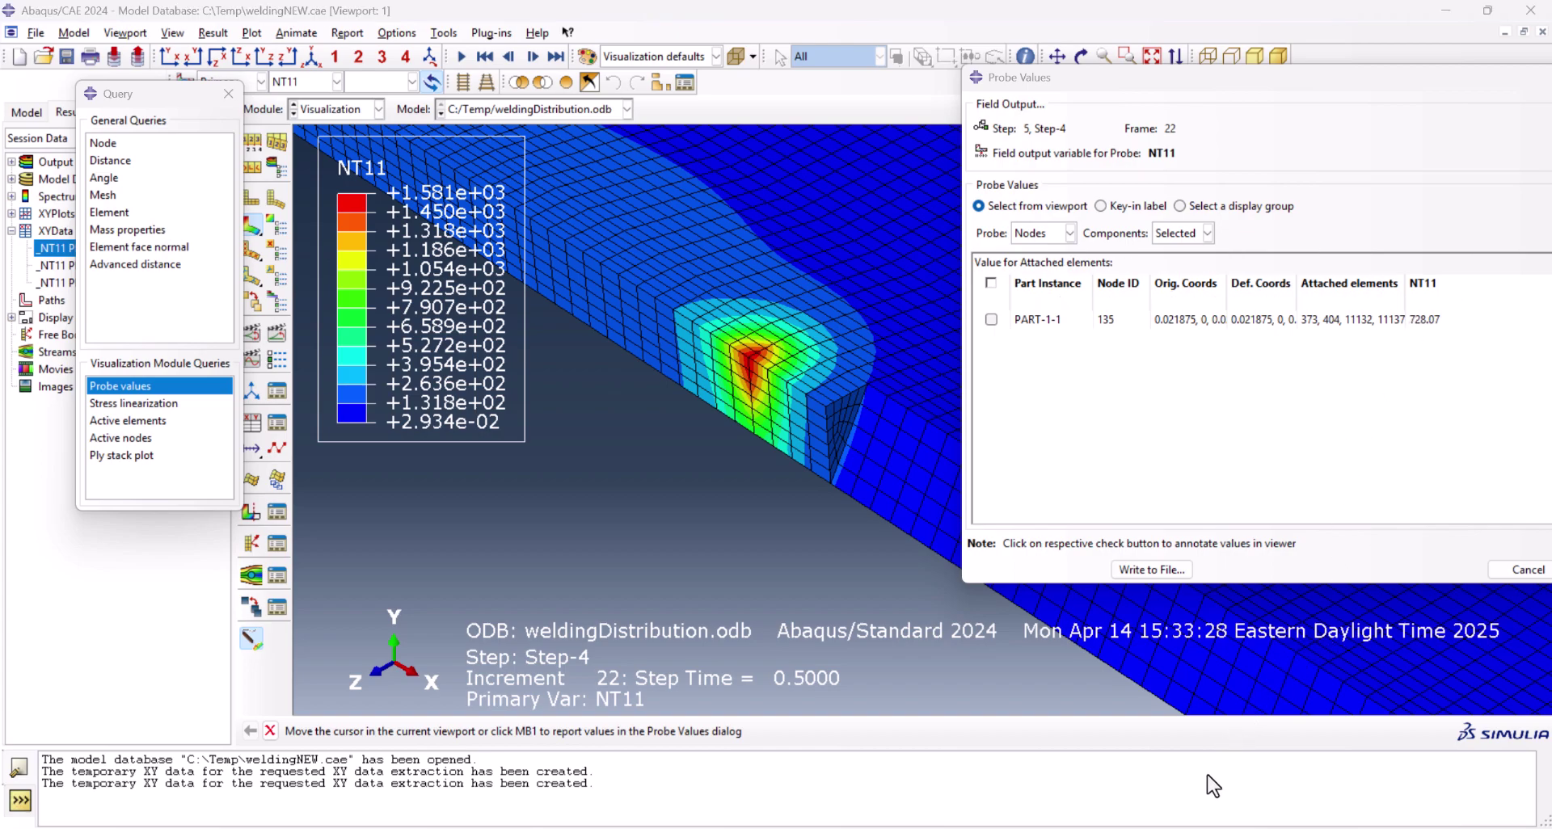
pyautogui.moveTo(1263, 74); pyautogui.dragTo(986, 76)
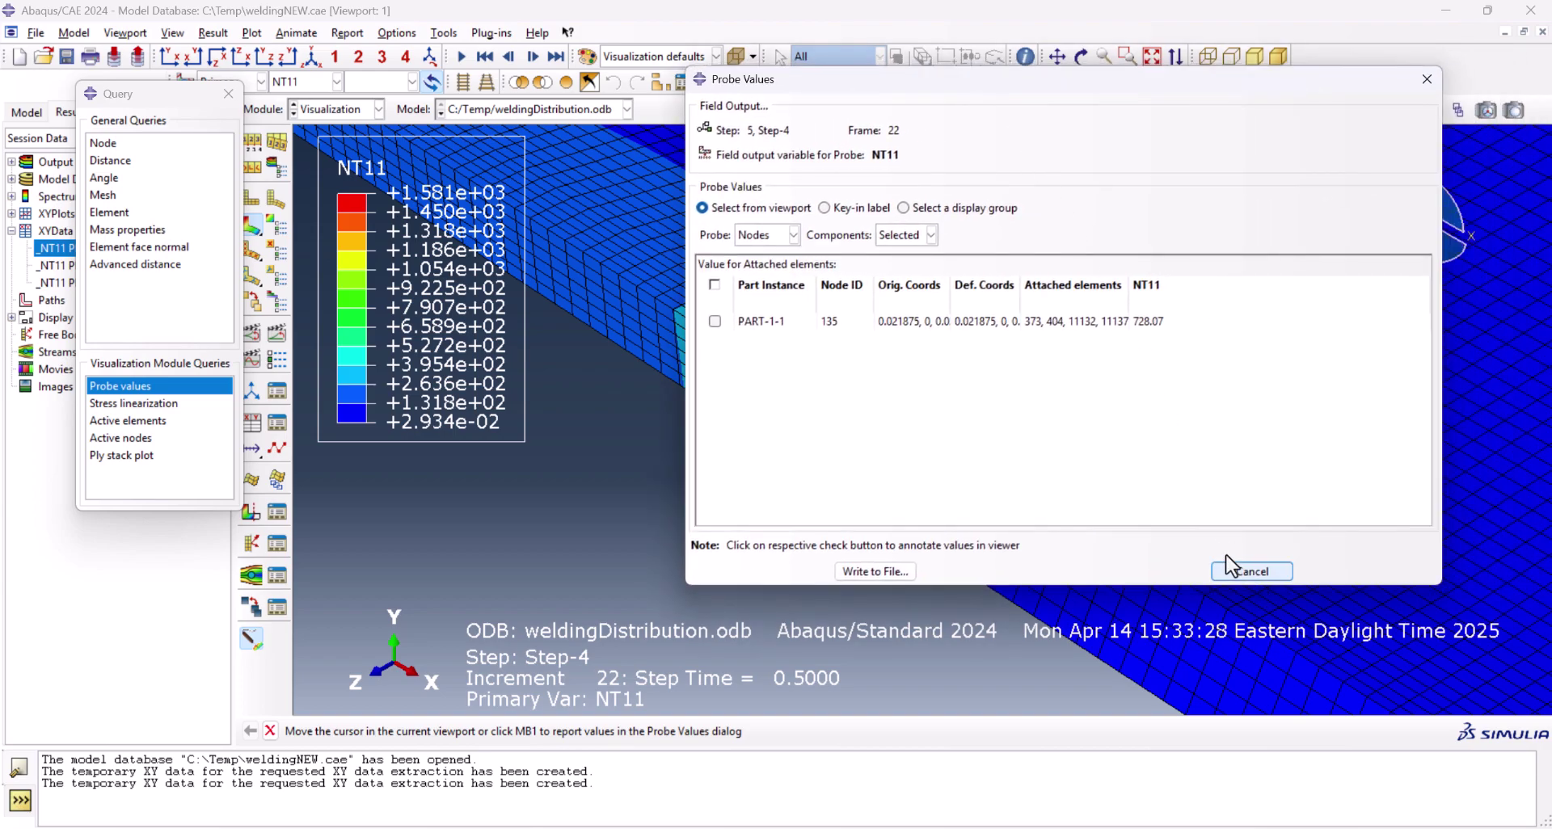
pyautogui.click(1252, 571)
pyautogui.scroll(-2, 887, 363)
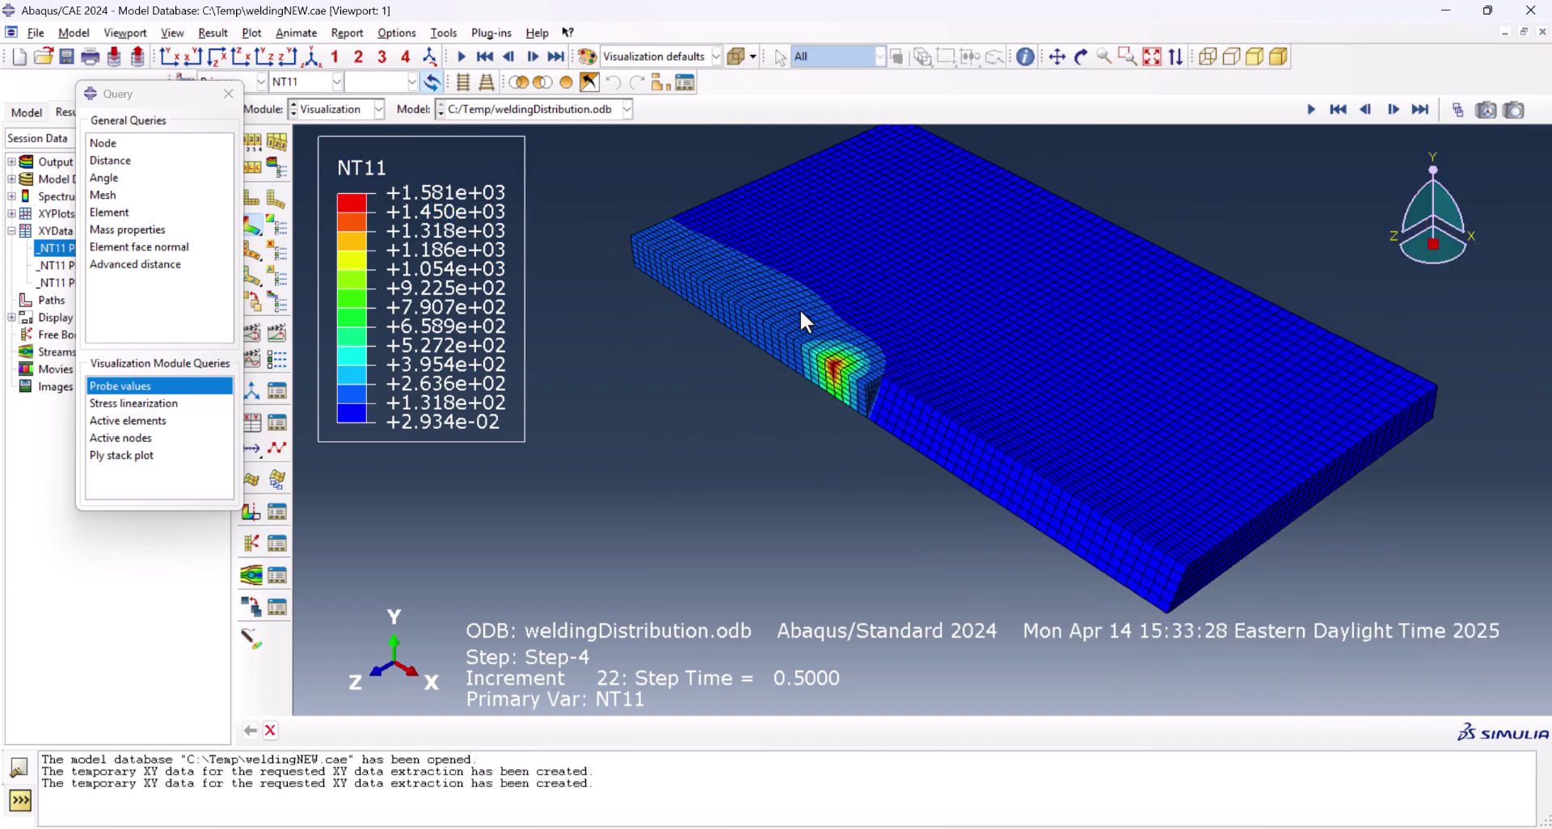